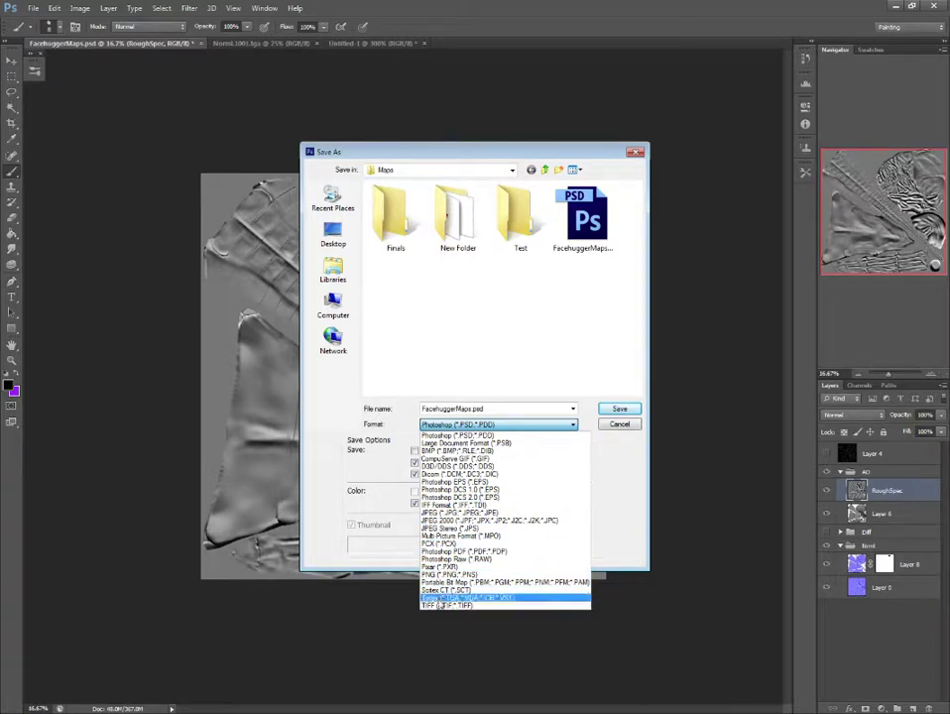
- Save the specular map from Photoshop as a 24-bit Targa named Spec.tga
left_click(447, 598)
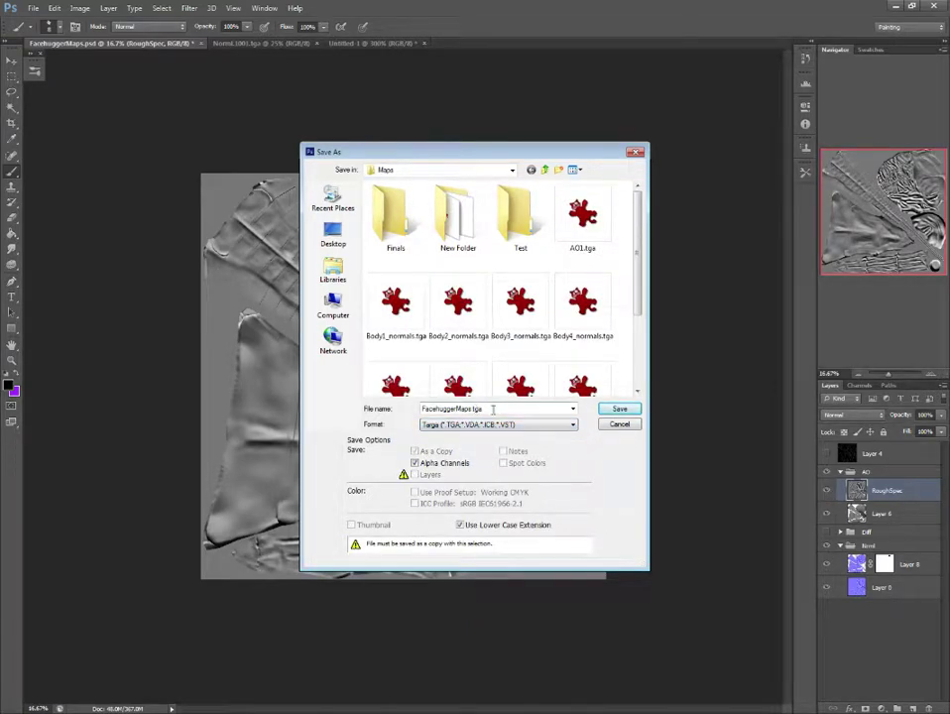
left_click_drag(493, 408, 361, 405)
type("Spec")
key("Return")
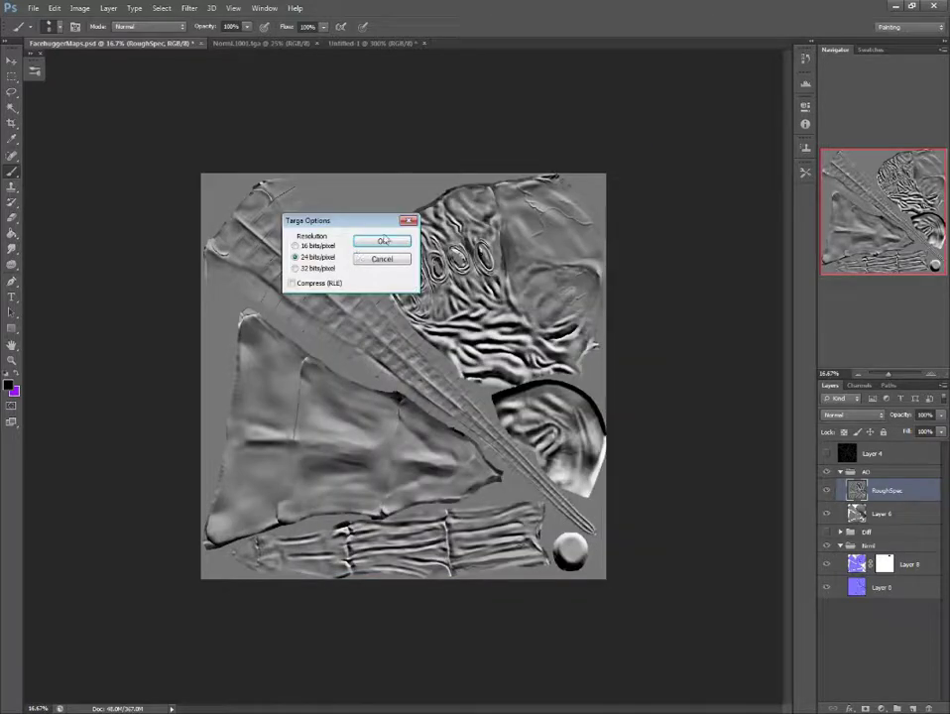
key("Return")
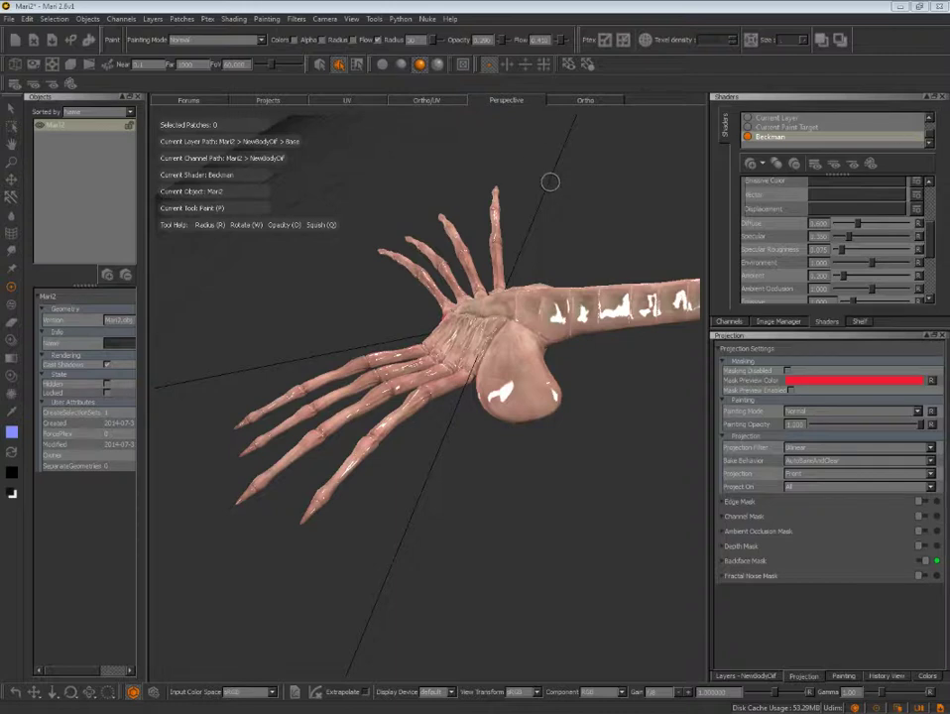
- Open the NewBodyDif channel's import dialog from the Channels list, then cancel it
middle_click_drag(549, 179, 658, 144)
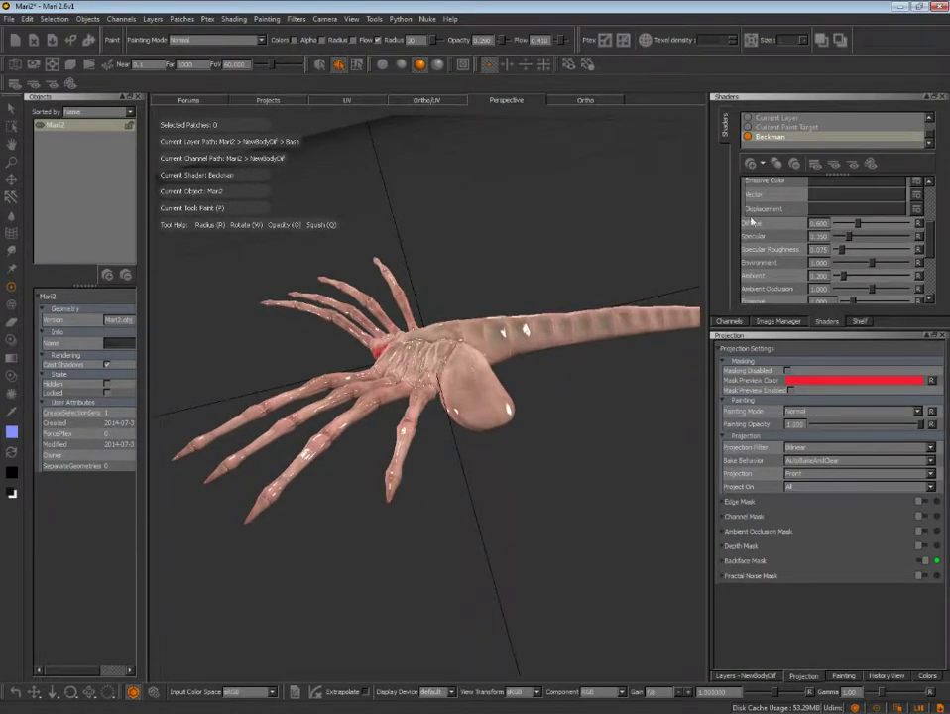
left_click(726, 323)
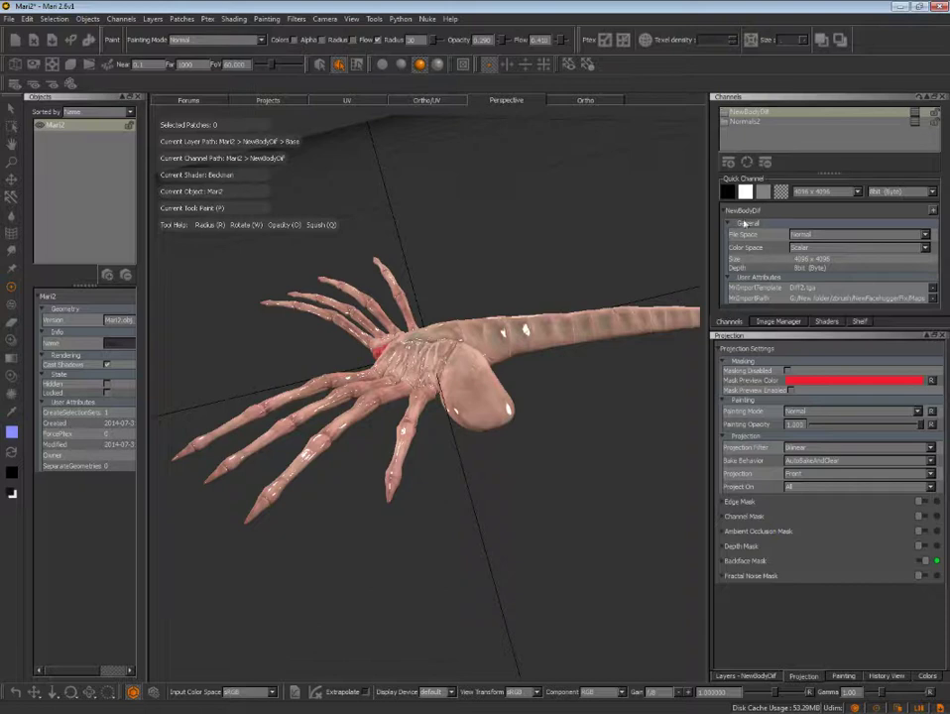
right_click(754, 130)
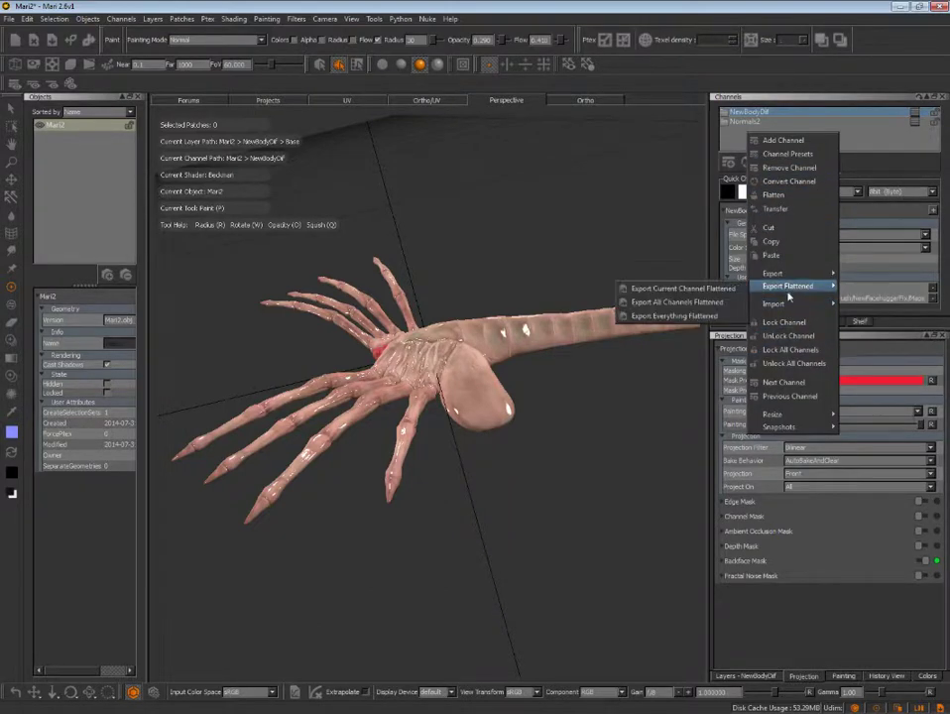
mouse_move(774, 303)
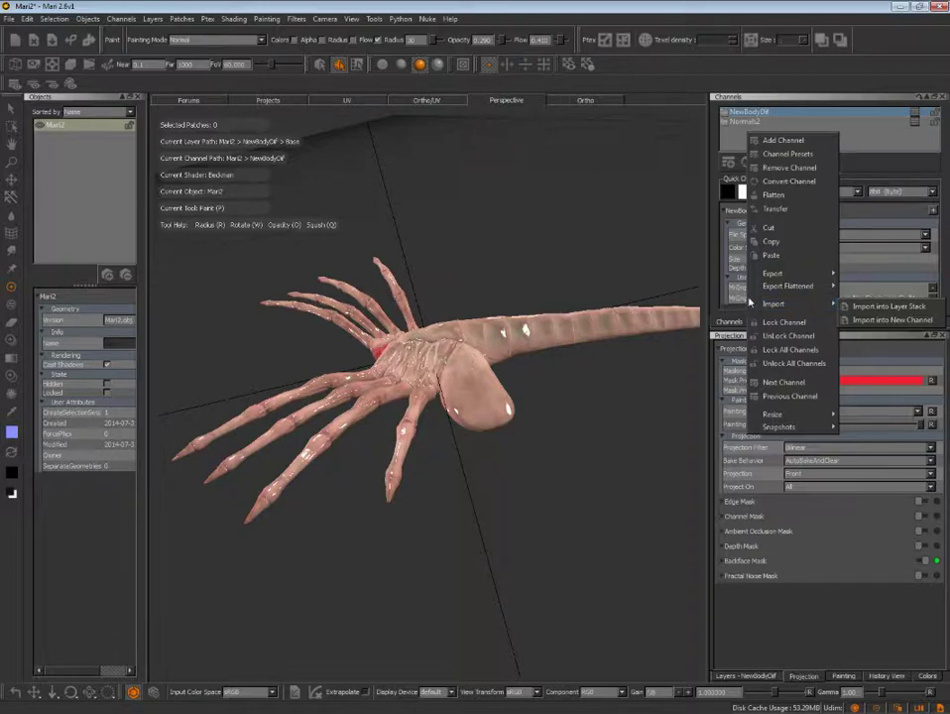
left_click(873, 306)
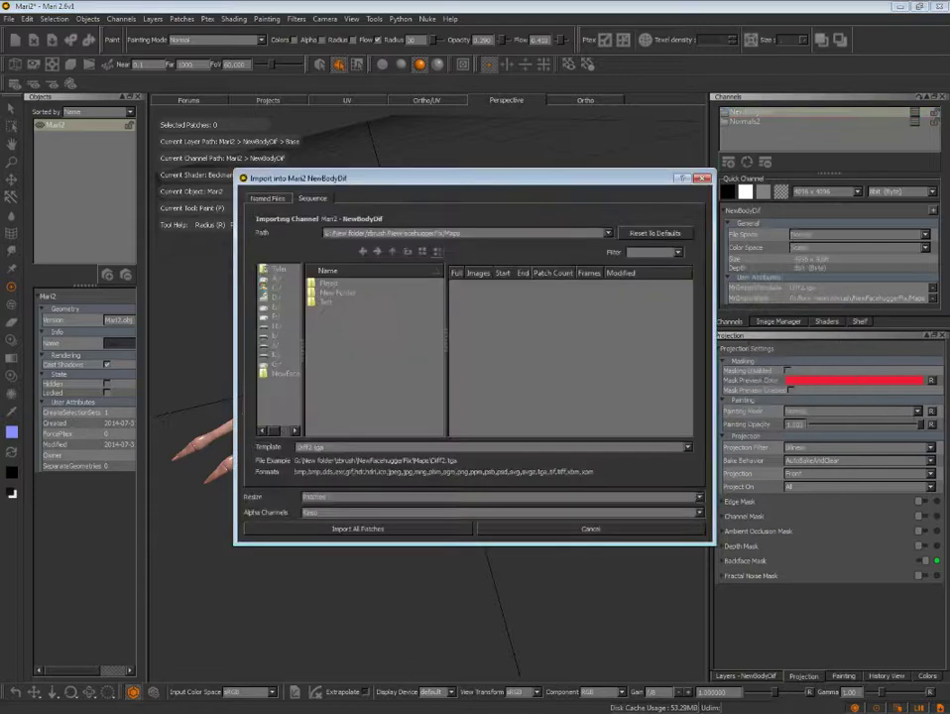
left_click(590, 528)
- Import Spec.tga into a new channel, NewBodyDif 2, importing all patches
right_click(735, 142)
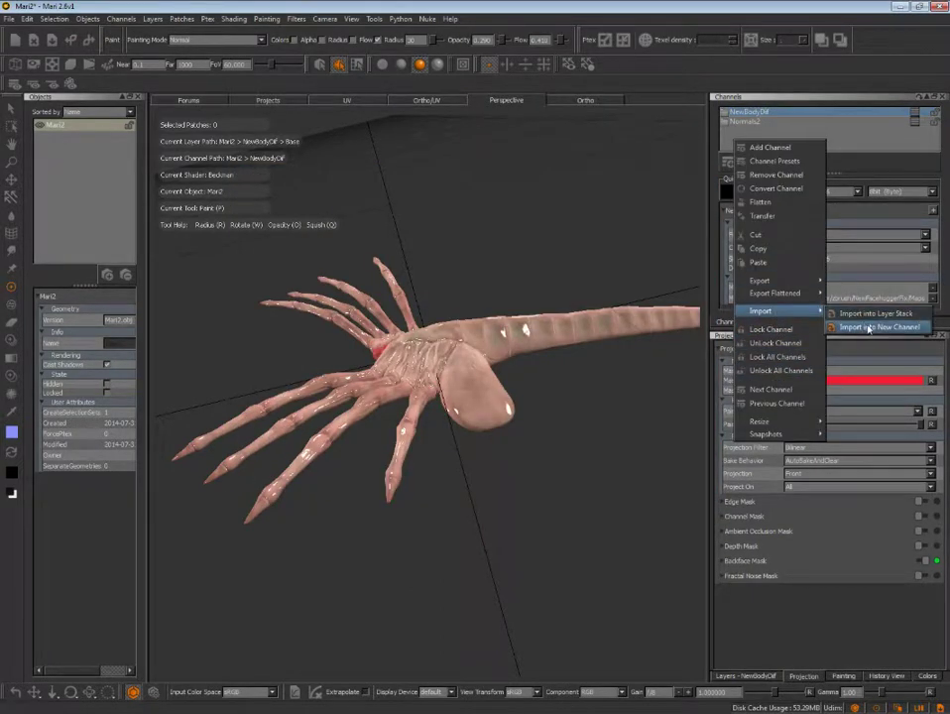
left_click(874, 328)
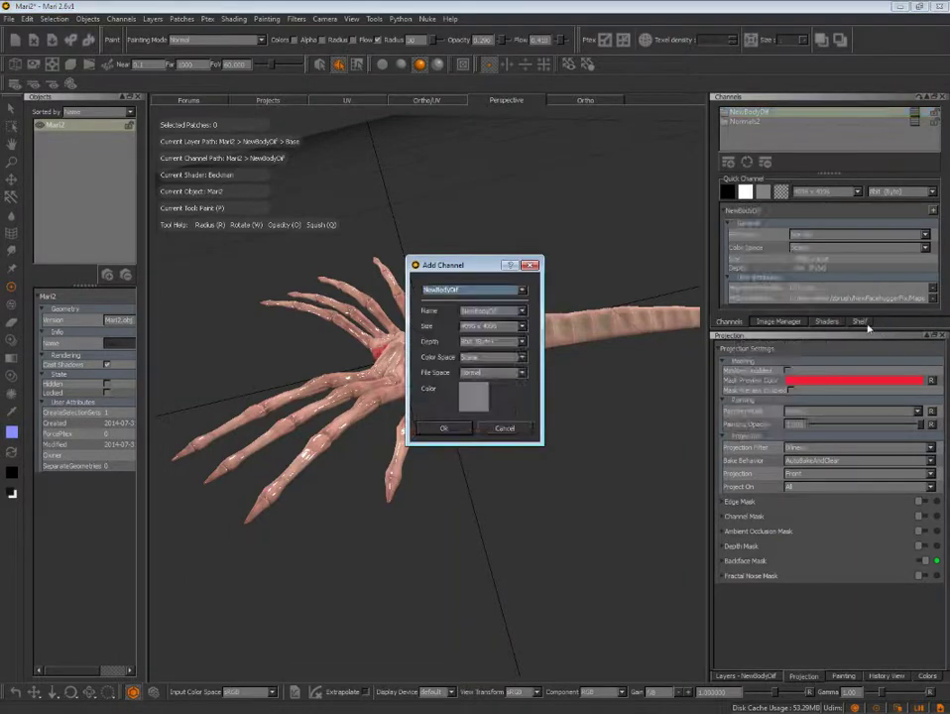
left_click(445, 430)
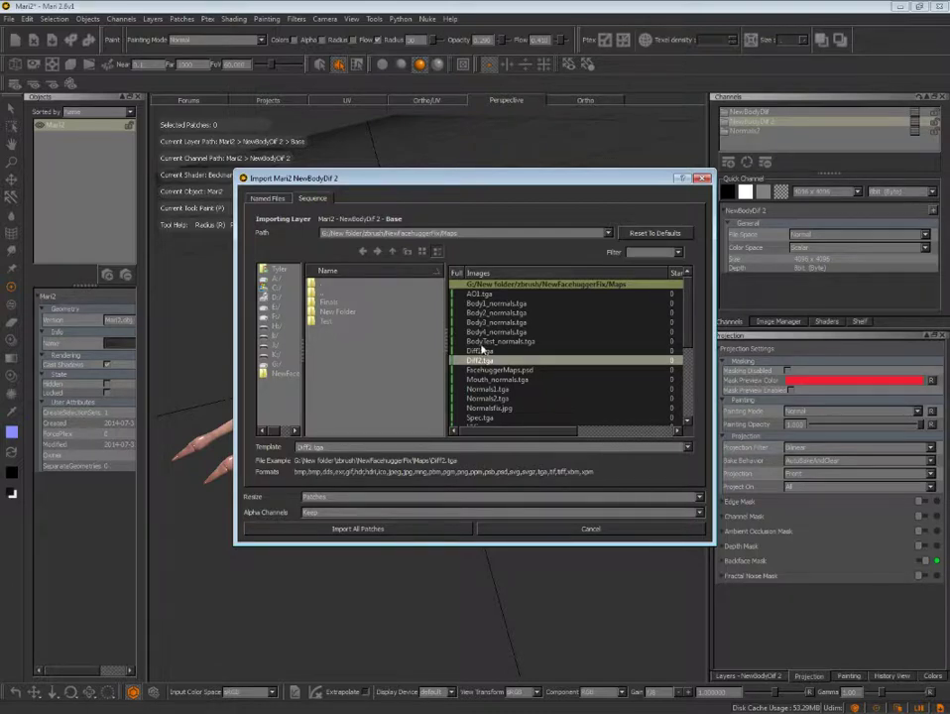
left_click(488, 420)
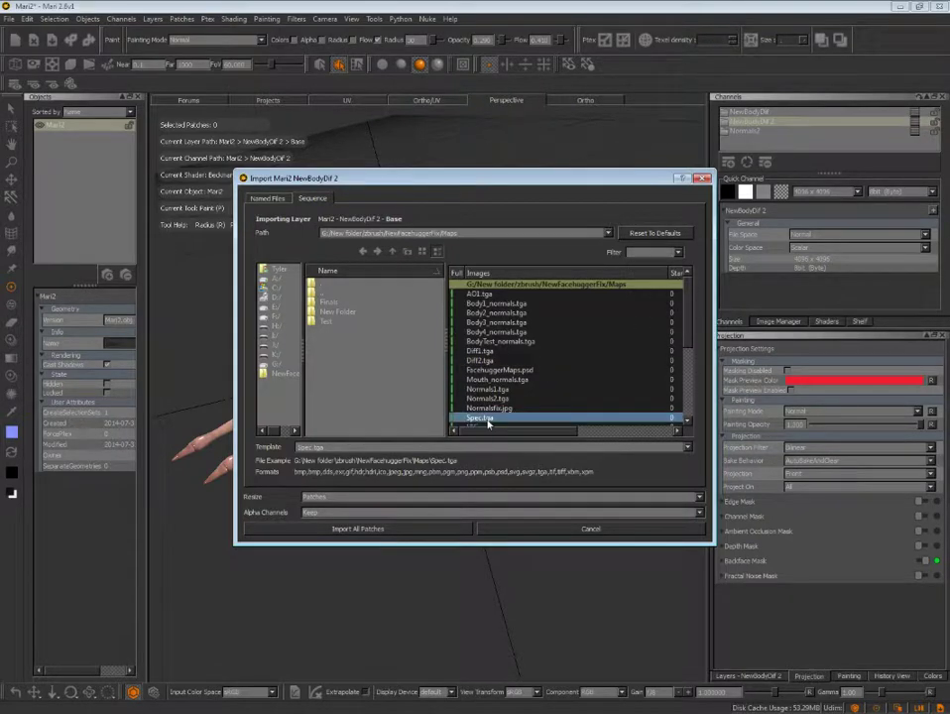
left_click(388, 531)
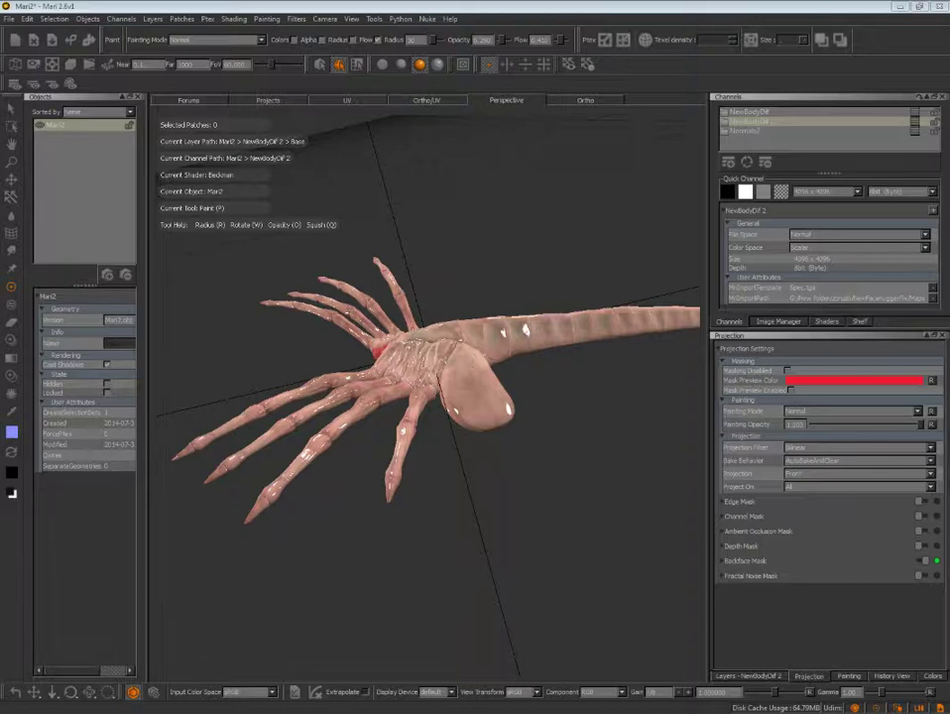
- Assign the NewBodyDif 2 channel to the shader's Specular Roughness input
left_click(827, 321)
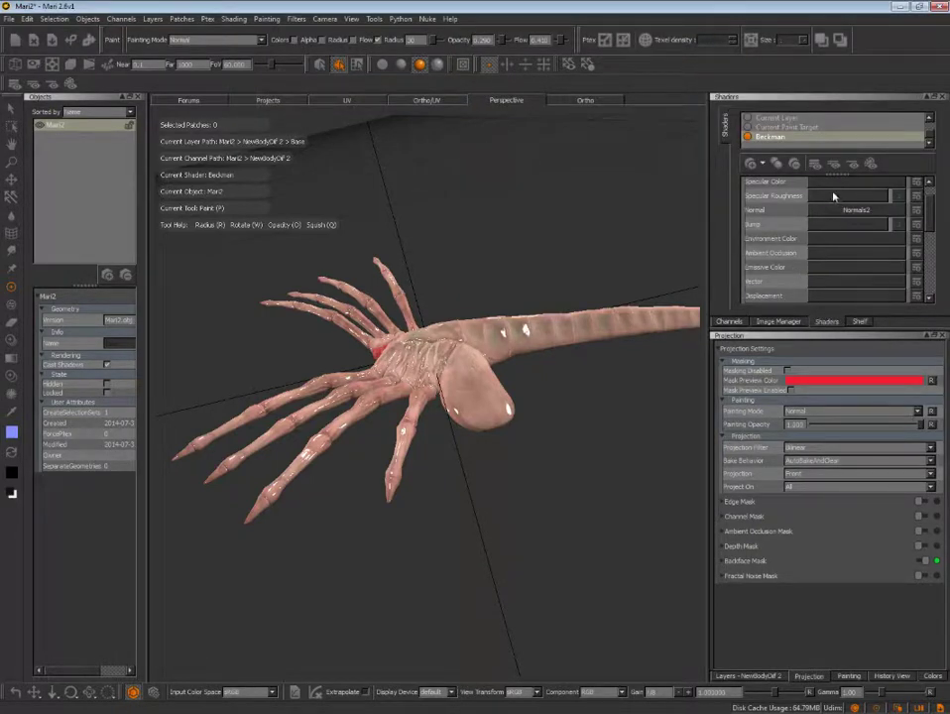
scroll(933, 213, "up", 2)
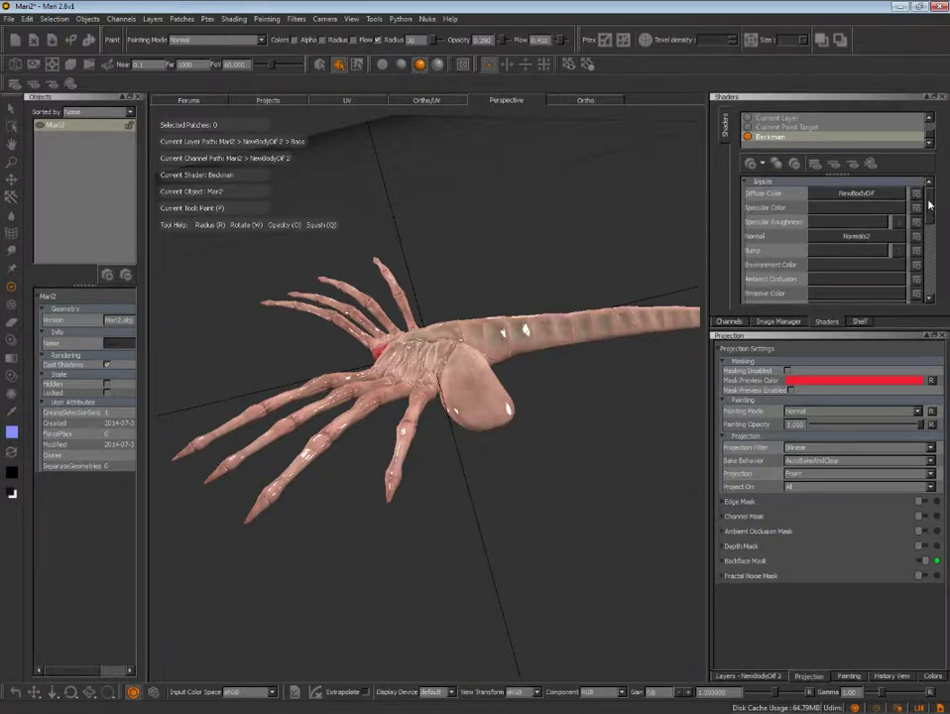
left_click(853, 222)
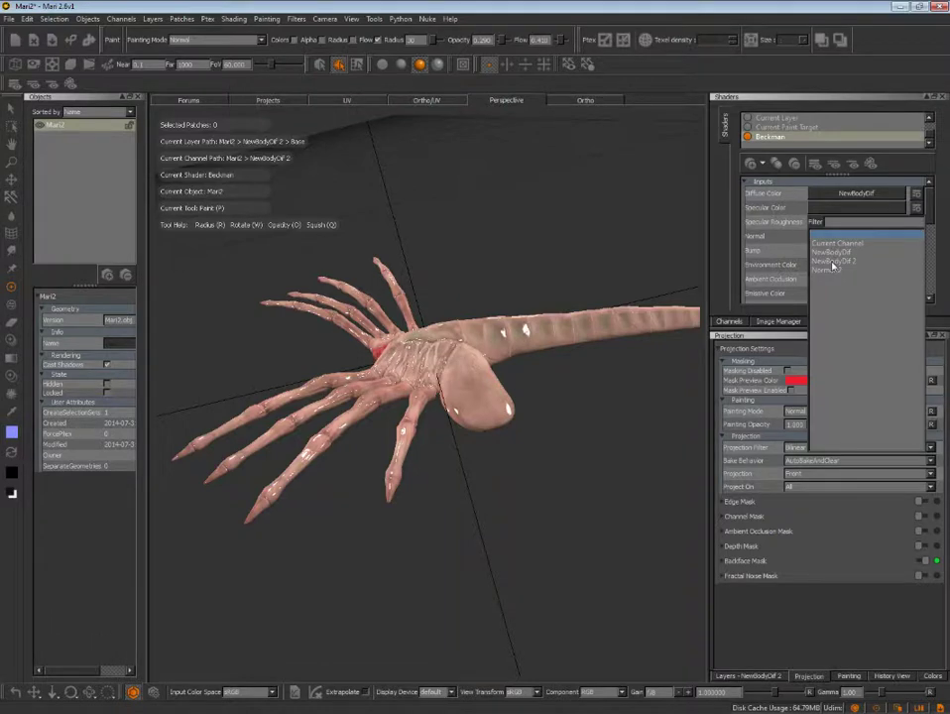
left_click(833, 261)
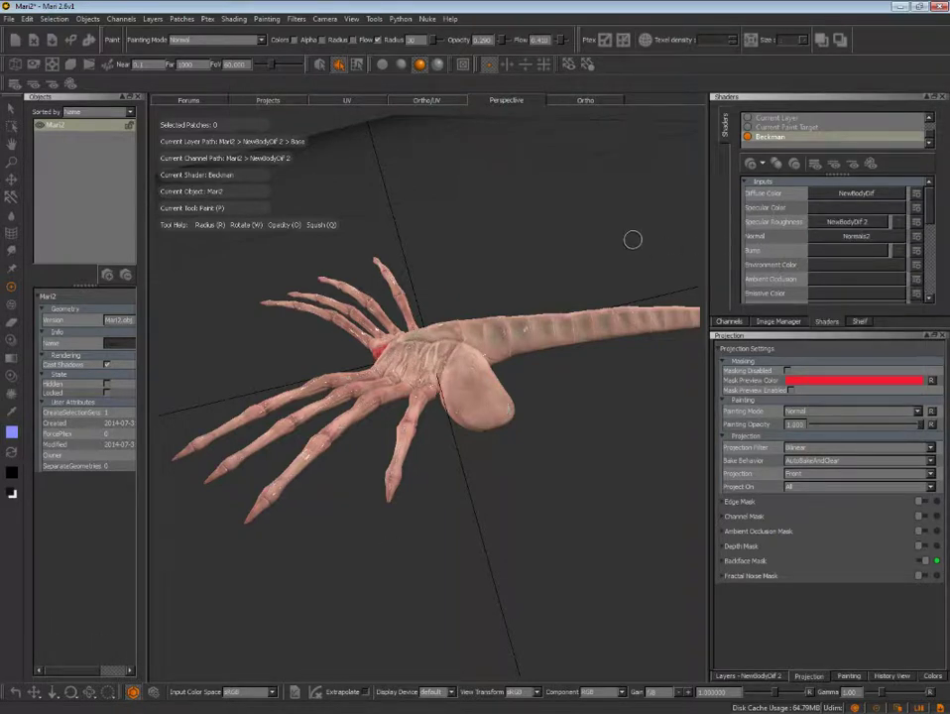
mouse_move(632, 237)
left_mouse_down("alt")
mouse_move(628, 278)
mouse_move(656, 248)
mouse_move(572, 228)
left_mouse_up("alt")
right_click_drag(572, 228, 634, 317, "alt")
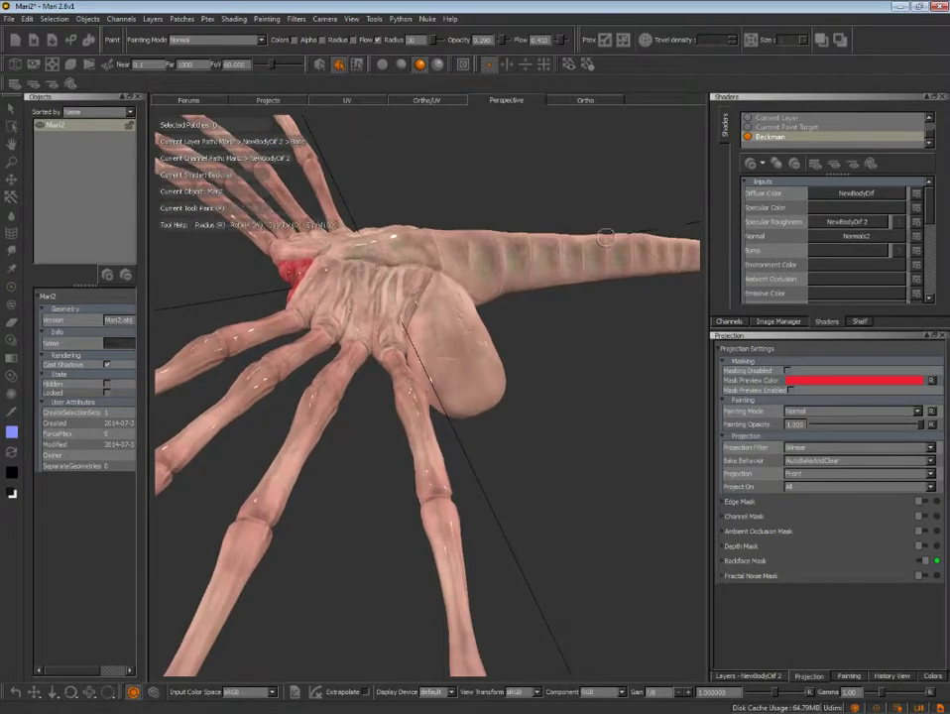
mouse_move(634, 317)
left_mouse_down("alt")
mouse_move(654, 355)
mouse_move(585, 225)
mouse_move(600, 265)
mouse_move(555, 297)
left_mouse_up("alt")
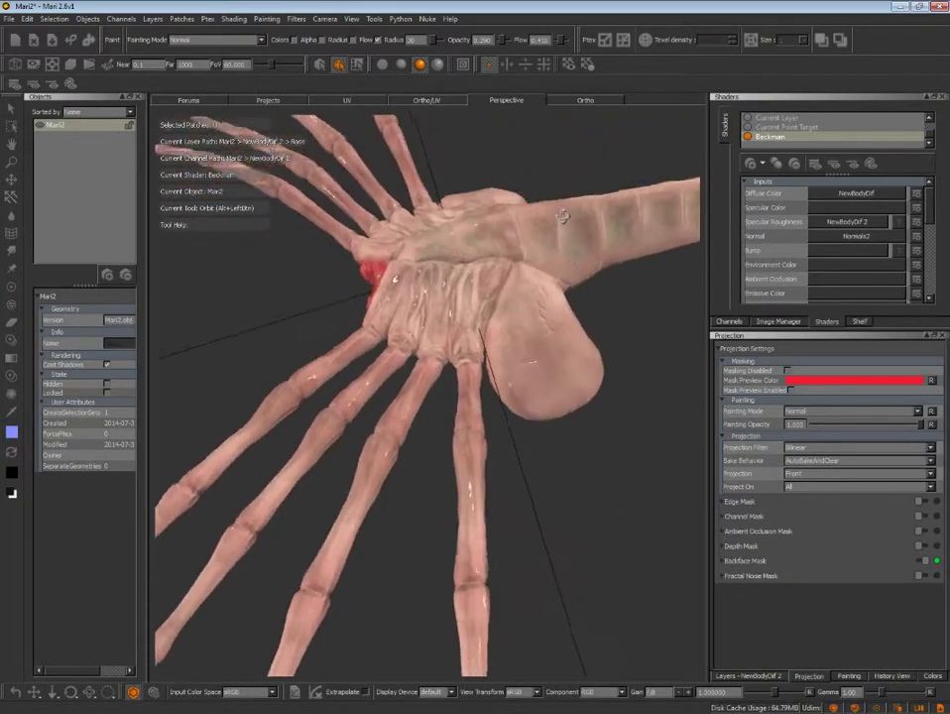
- Assign NewBodyDif 2 to Specular Color, then keep it on Specular Roughness
left_click(836, 211)
left_click(828, 247)
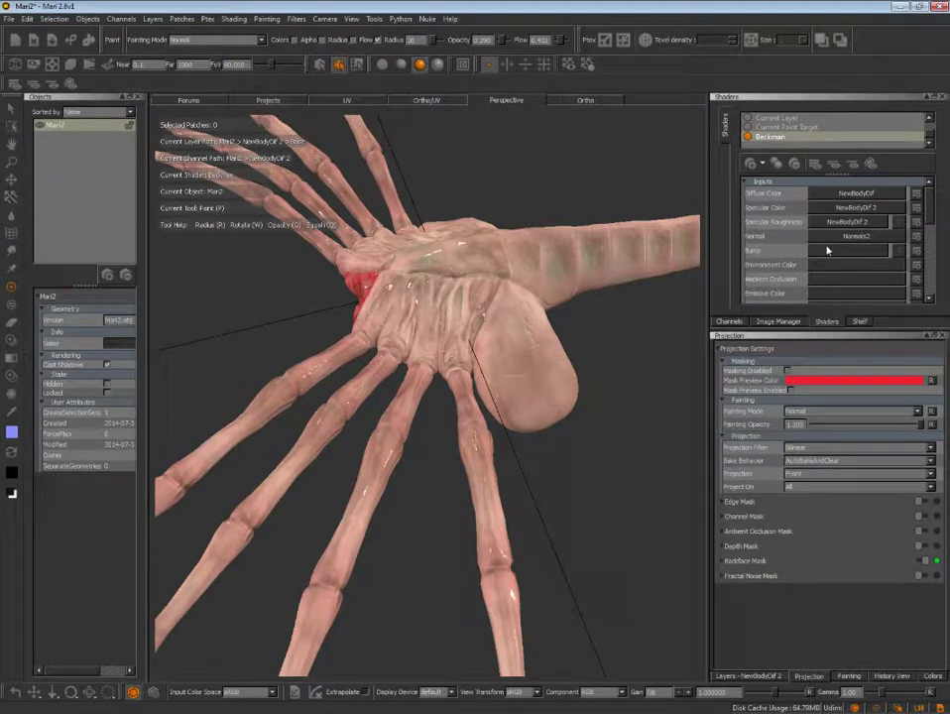
left_click(852, 209)
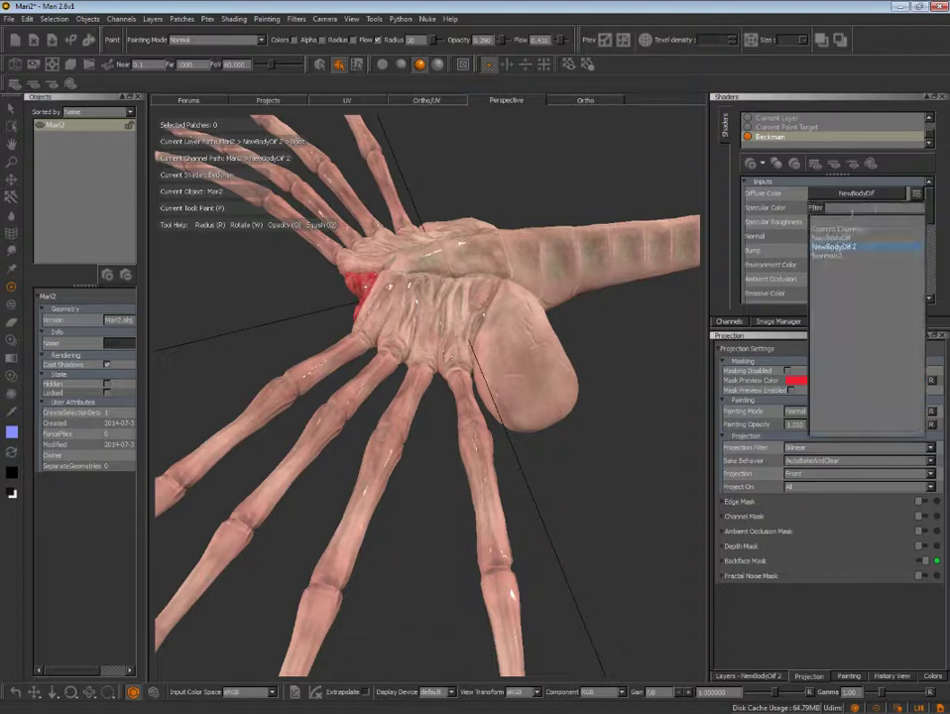
left_click(833, 246)
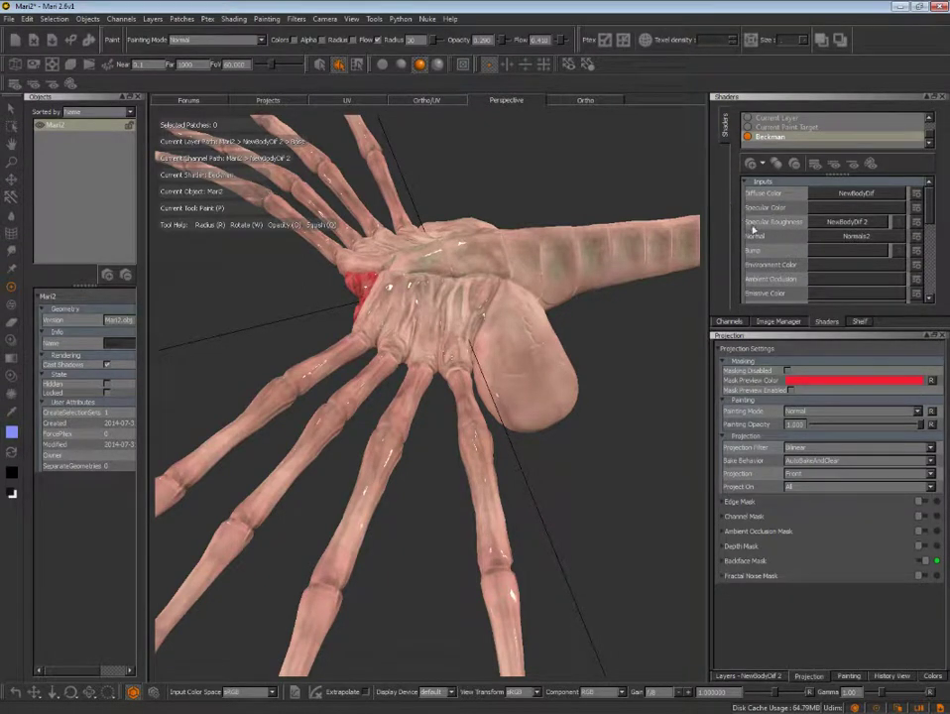
- Raise the shader's Specular strength slider so the creature looks glossy
scroll(933, 248, "down", 5)
scroll(932, 256, "down", 3)
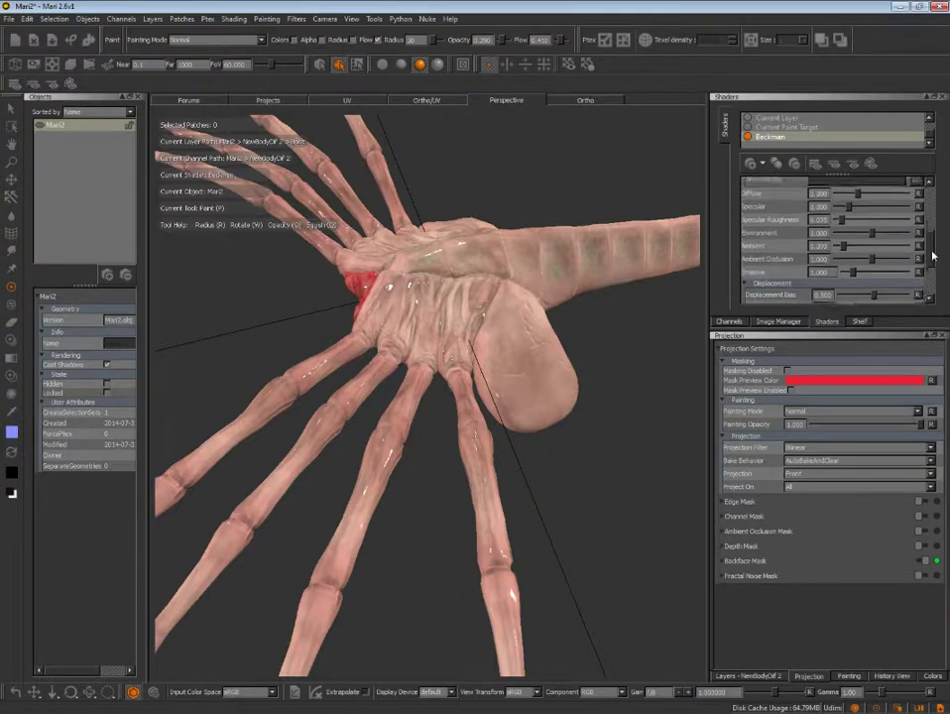
mouse_move(639, 320)
left_mouse_down("alt")
mouse_move(617, 296)
mouse_move(533, 379)
left_mouse_up("alt")
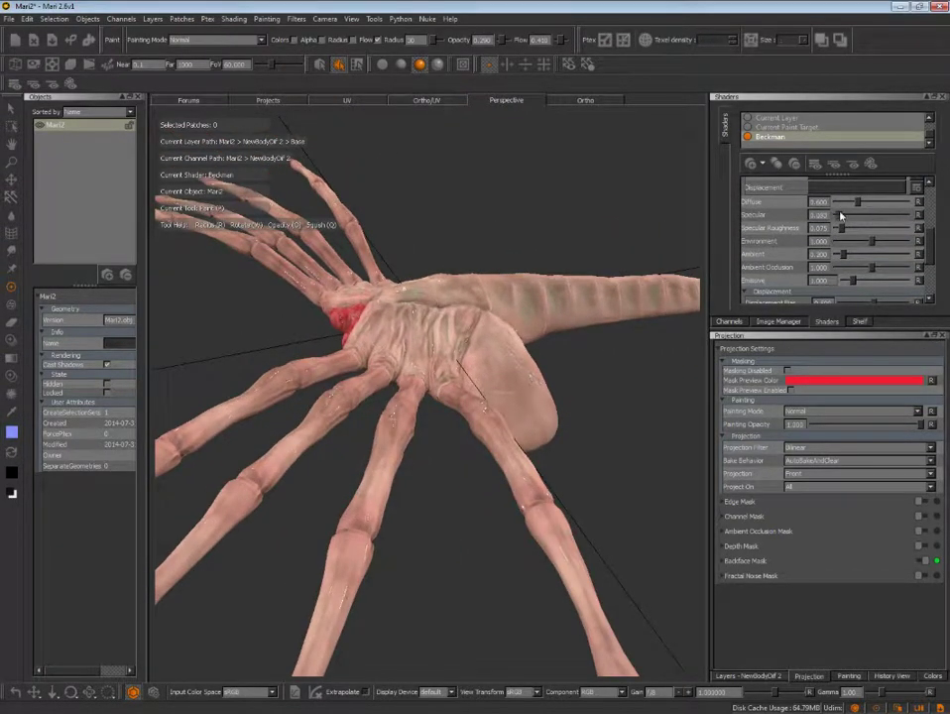
mouse_move(841, 215)
left_mouse_down()
mouse_move(870, 231)
mouse_move(850, 228)
left_mouse_up()
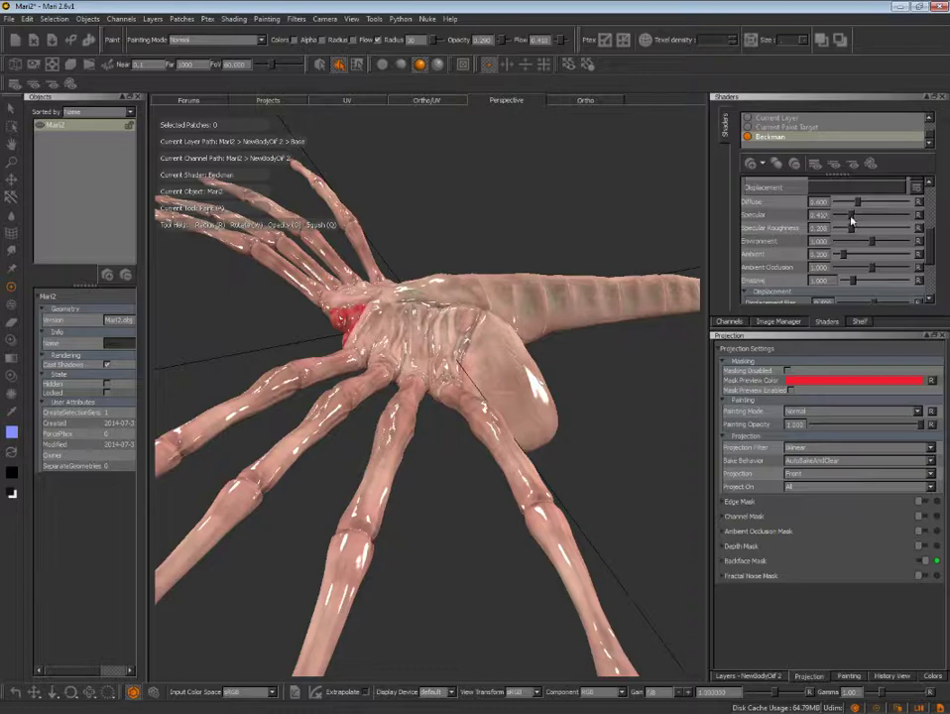
mouse_move(538, 226)
left_mouse_down("alt")
mouse_move(401, 199)
mouse_move(416, 188)
mouse_move(453, 220)
mouse_move(556, 261)
mouse_move(622, 170)
mouse_move(390, 287)
mouse_move(554, 255)
mouse_move(464, 171)
mouse_move(339, 352)
mouse_move(479, 227)
mouse_move(442, 206)
mouse_move(412, 272)
mouse_move(430, 407)
mouse_move(501, 285)
left_mouse_up("alt")
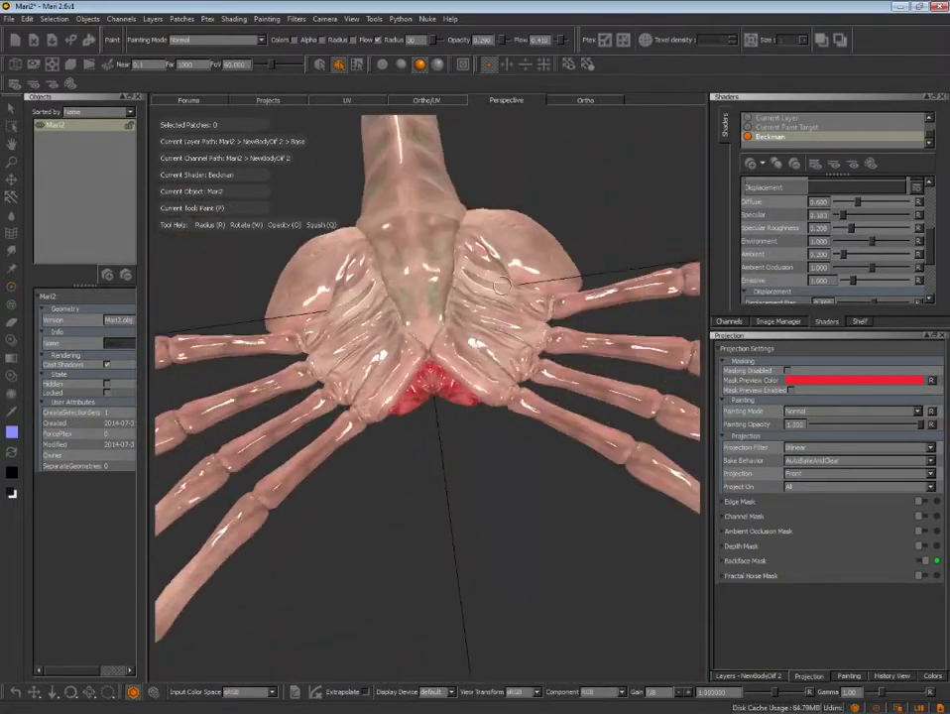
- Lower the specular roughness for a more matte look and inspect oblique and top views
mouse_move(851, 229)
left_mouse_down()
mouse_move(839, 231)
mouse_move(837, 217)
left_mouse_up()
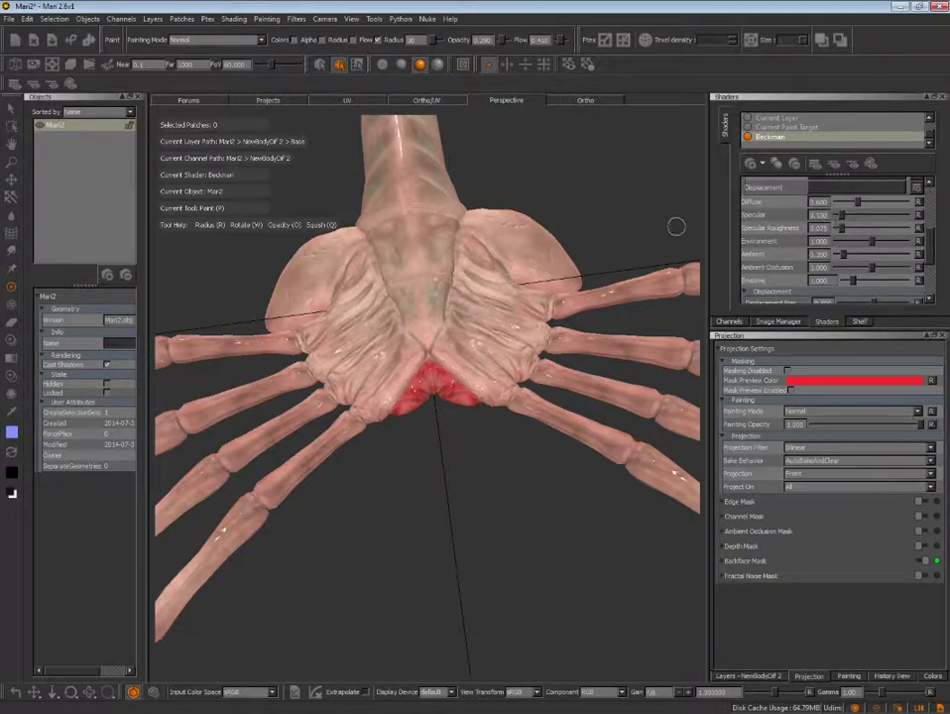
mouse_move(604, 201)
left_mouse_down("alt")
mouse_move(510, 165)
mouse_move(488, 203)
mouse_move(596, 193)
left_mouse_up("alt")
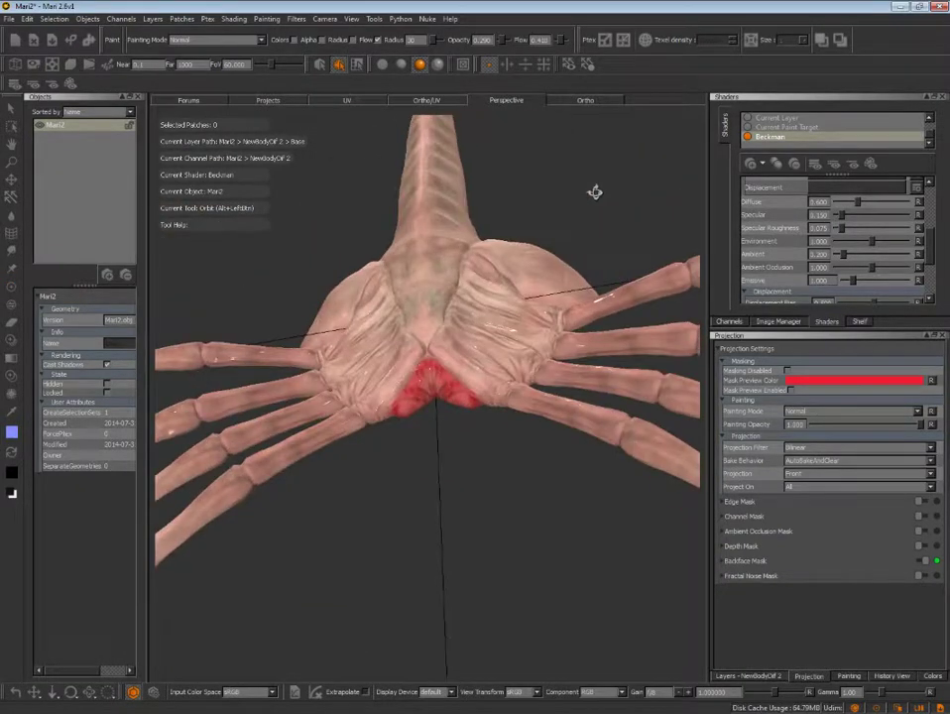
left_click_drag(523, 204, 520, 154, "alt")
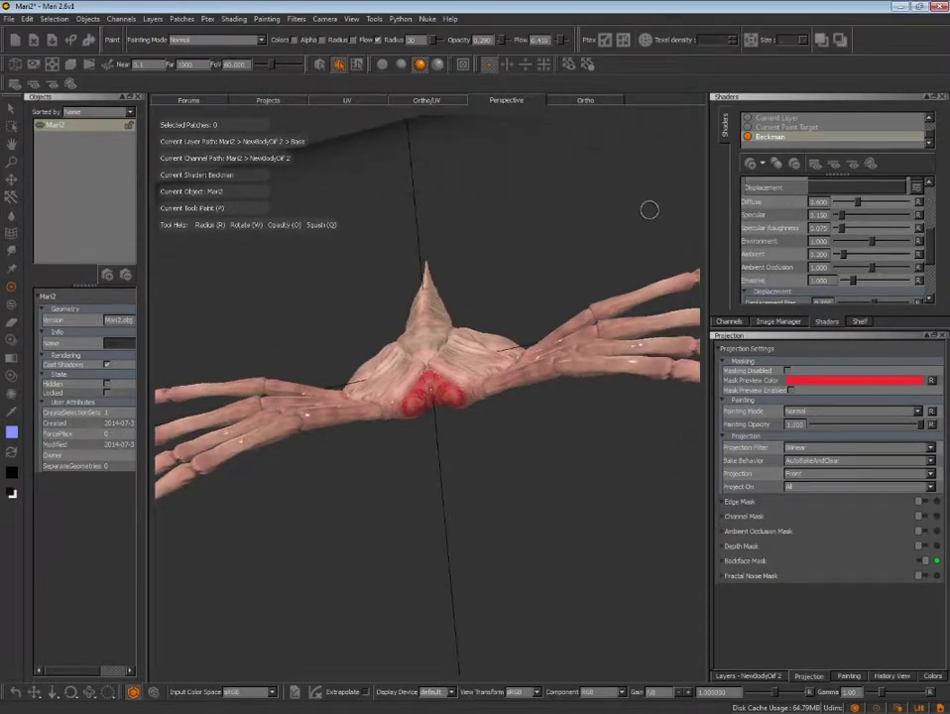
left_click(82, 19)
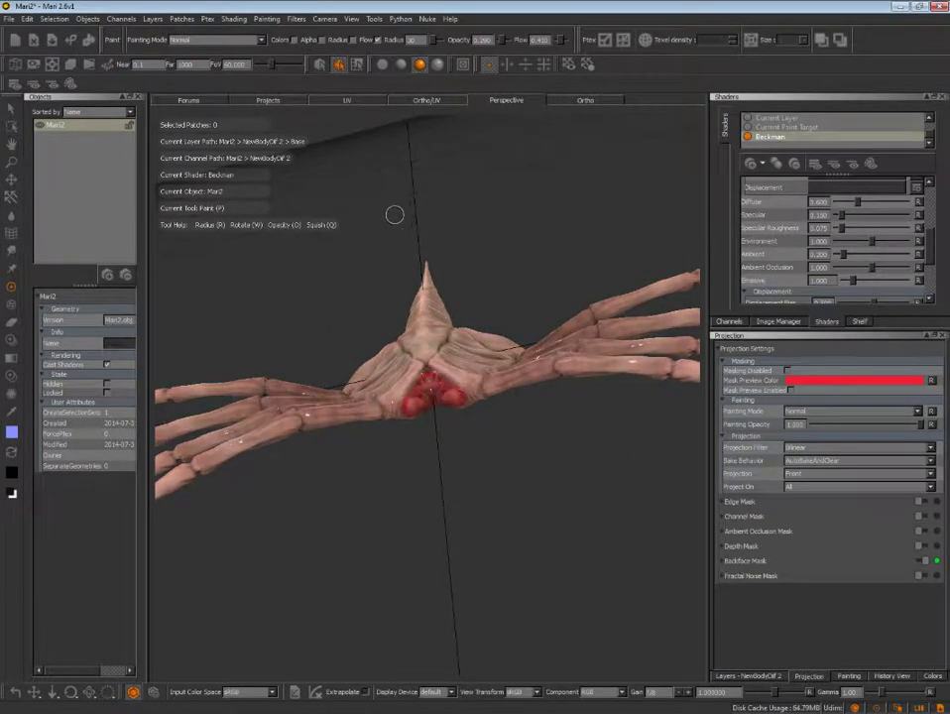
mouse_move(395, 212)
left_mouse_down("alt")
mouse_move(458, 290)
mouse_move(525, 244)
mouse_move(333, 297)
mouse_move(296, 170)
mouse_move(384, 227)
mouse_move(401, 132)
mouse_move(405, 299)
mouse_move(415, 328)
left_mouse_up("alt")
- Switch back to painting mode and review the creature's back and tail
key("p")
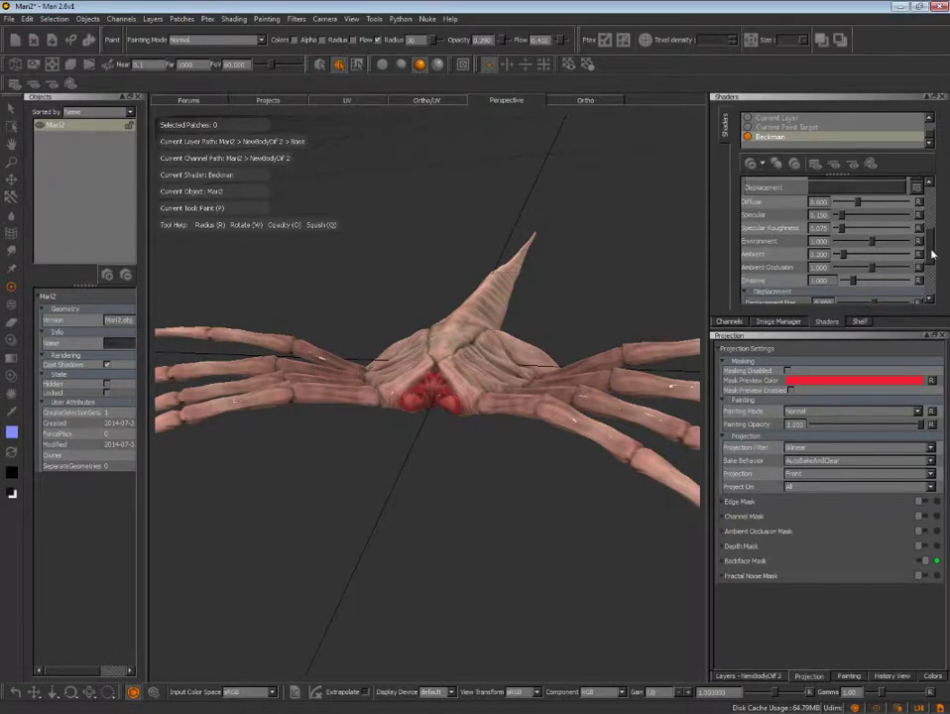
left_click_drag(932, 256, 931, 188)
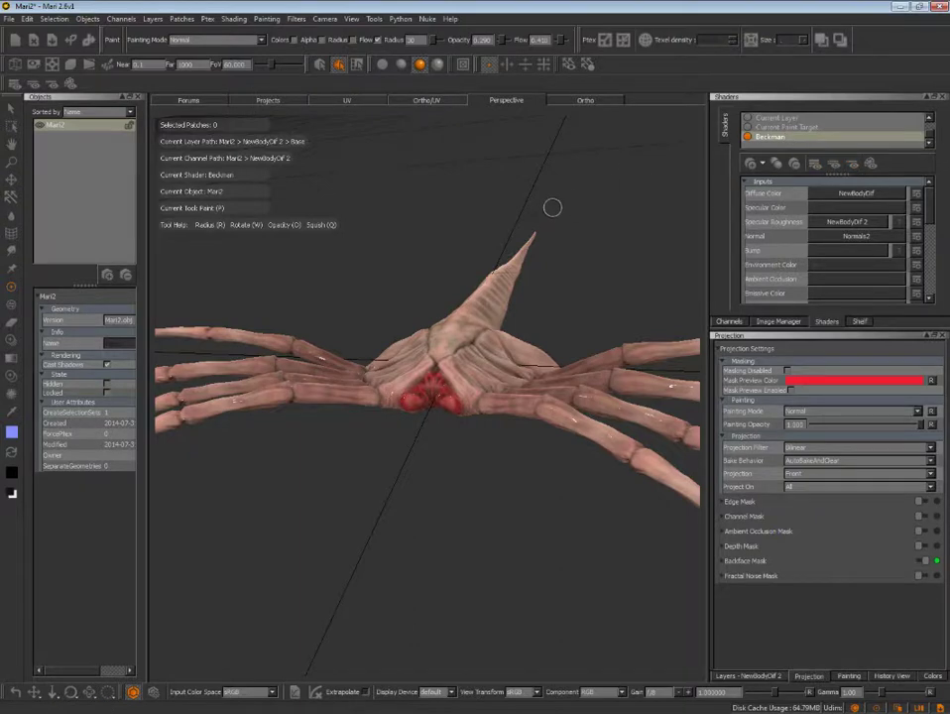
middle_click_drag(552, 206, 634, 272)
scroll(595, 253, "down", 5)
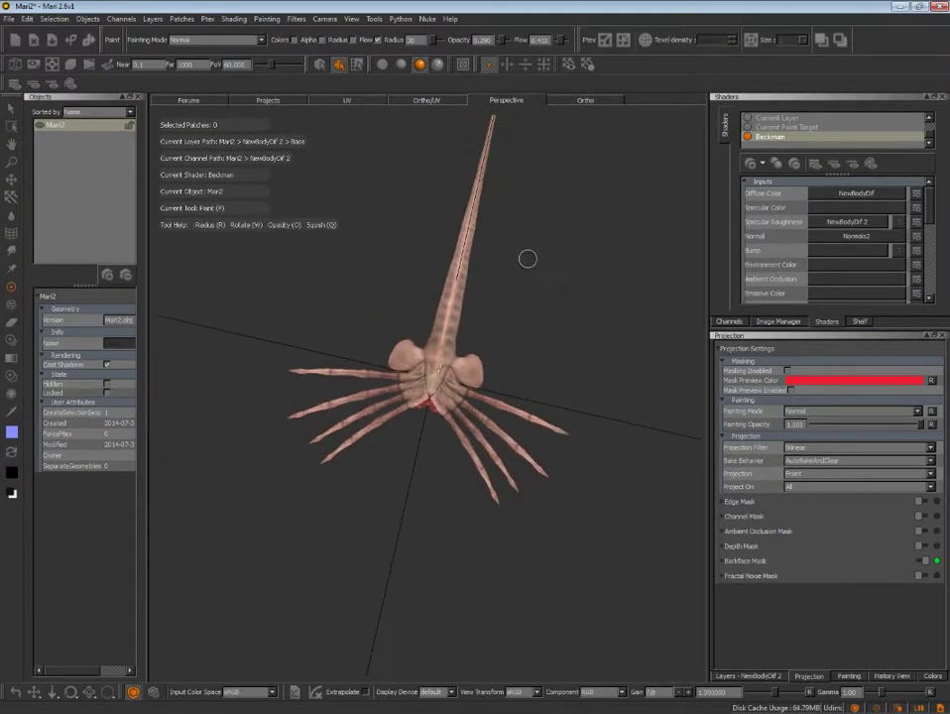
middle_click_drag(528, 259, 438, 284)
left_click_drag(438, 283, 473, 296, "alt")
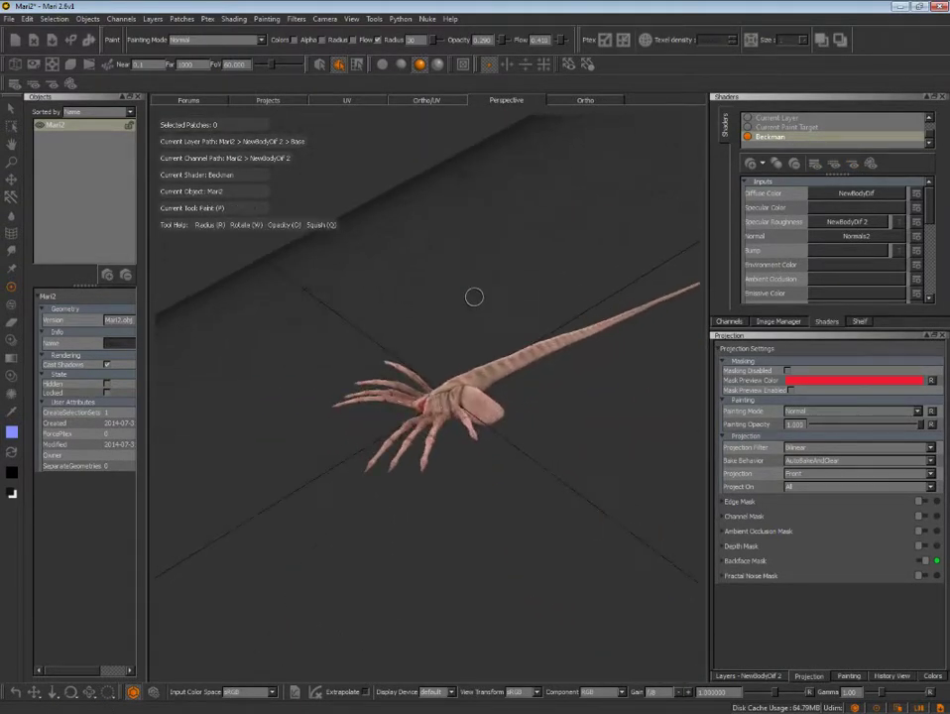
right_click_drag(473, 296, 598, 282, "alt")
mouse_move(598, 283)
left_mouse_down("alt")
mouse_move(499, 246)
mouse_move(541, 157)
mouse_move(565, 144)
mouse_move(486, 164)
left_mouse_up("alt")
- Zoom in on the hand and red area from low front angles
right_click_drag(486, 164, 545, 291, "alt")
left_click_drag(545, 291, 655, 278, "alt")
mouse_move(655, 277)
right_mouse_down("alt")
mouse_move(579, 263)
mouse_move(617, 270)
right_mouse_up("alt")
mouse_move(617, 270)
left_mouse_down("alt")
mouse_move(617, 218)
mouse_move(596, 189)
left_mouse_up("alt")
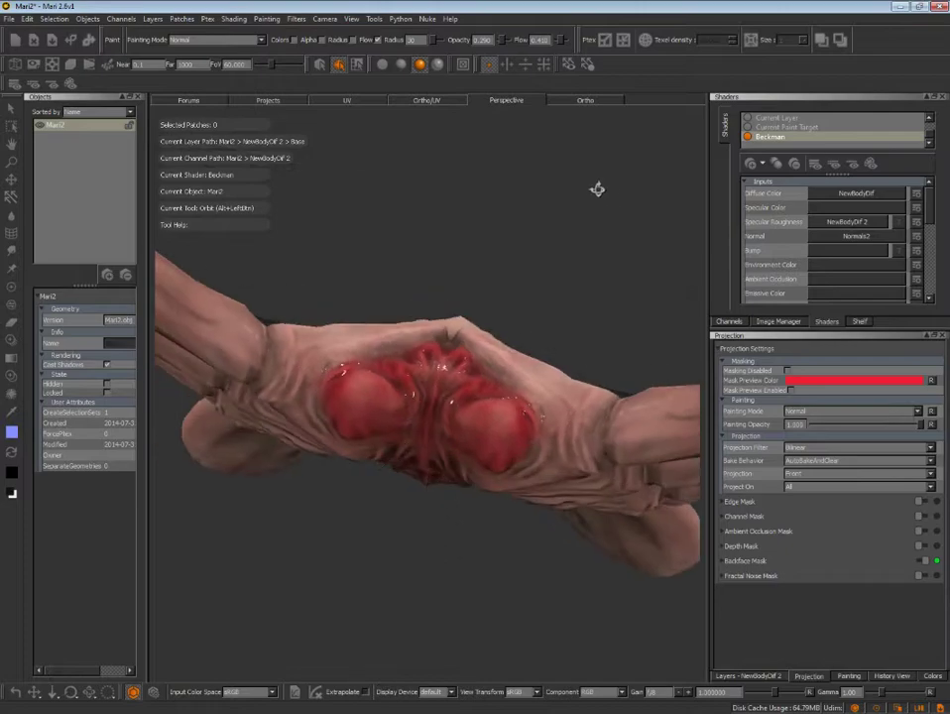
right_click_drag(596, 188, 595, 228, "alt")
left_click_drag(595, 228, 586, 238, "alt")
right_click_drag(586, 238, 581, 255, "alt")
mouse_move(580, 256)
left_mouse_down("alt")
mouse_move(602, 216)
mouse_move(518, 204)
mouse_move(419, 240)
mouse_move(511, 242)
mouse_move(571, 216)
left_mouse_up("alt")
- Make NewBodyDif the current channel and display it with the Current Channel shader
key("grave")
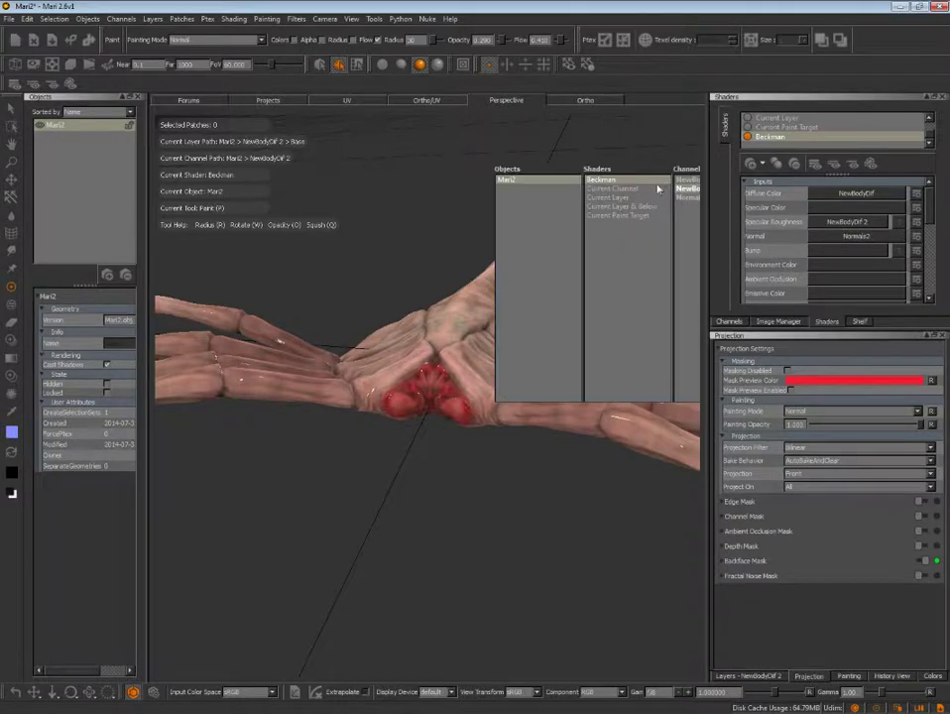
key("grave")
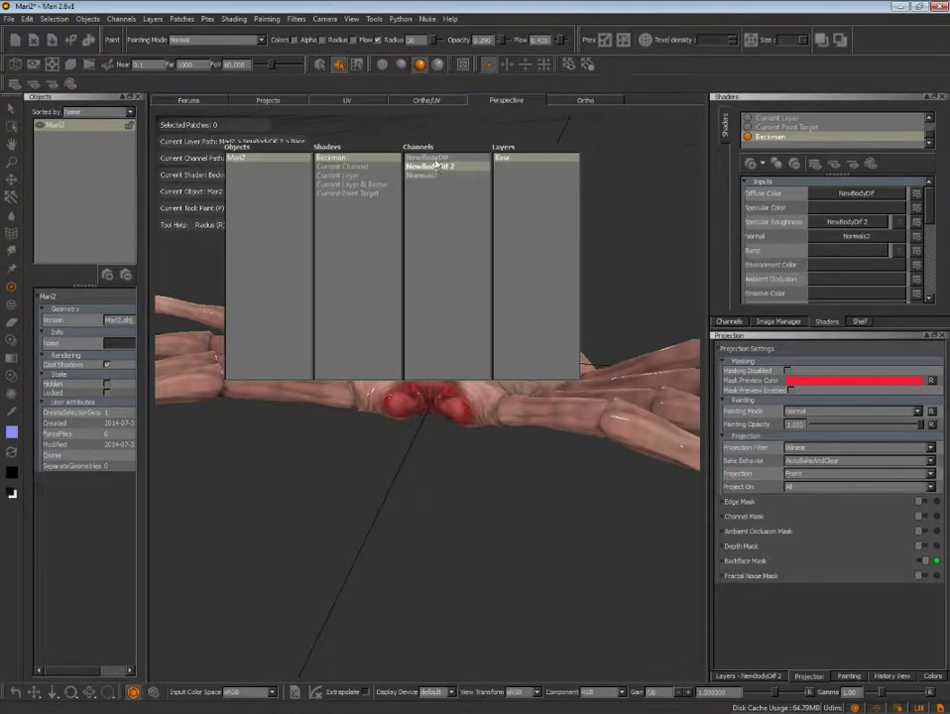
left_click(422, 157)
key("grave")
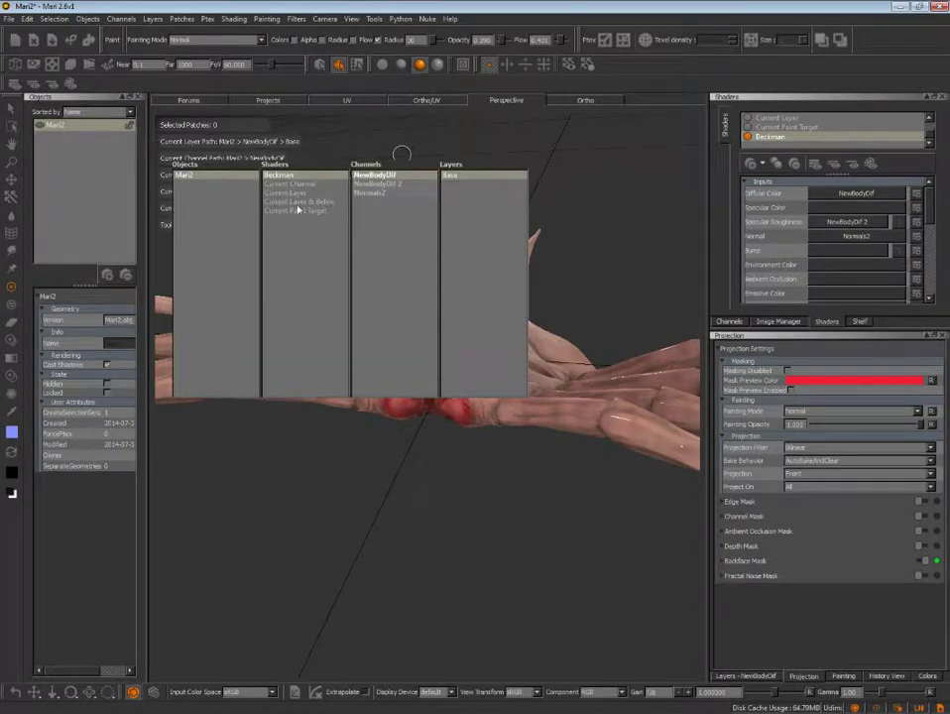
left_click(294, 184)
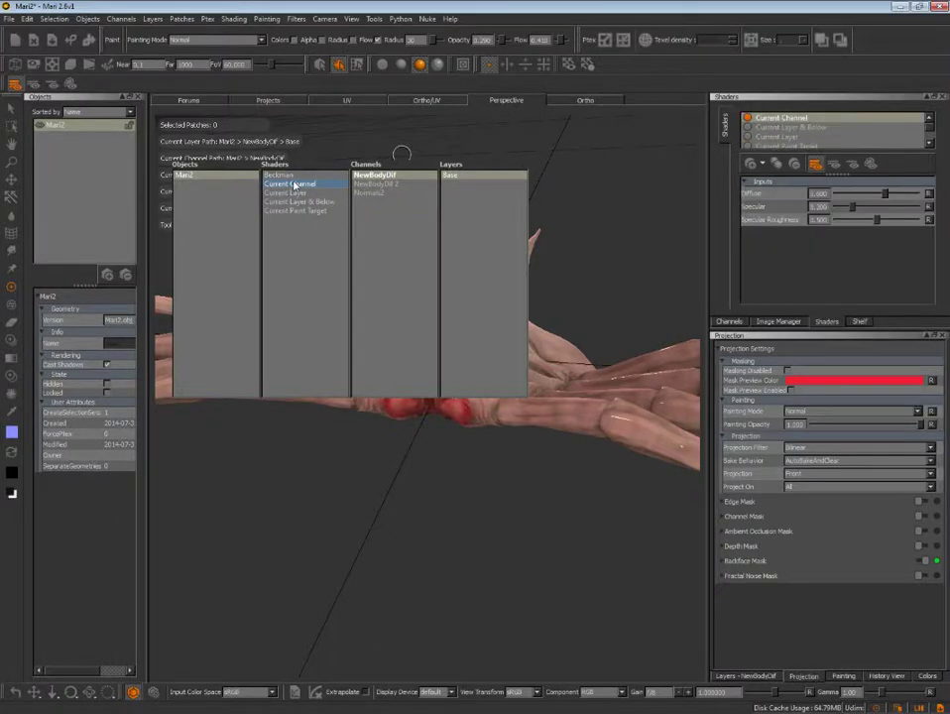
- Show the Channels and Image Manager panels, then NewBodyDif's Layers palette
middle_click_drag(402, 155, 624, 234)
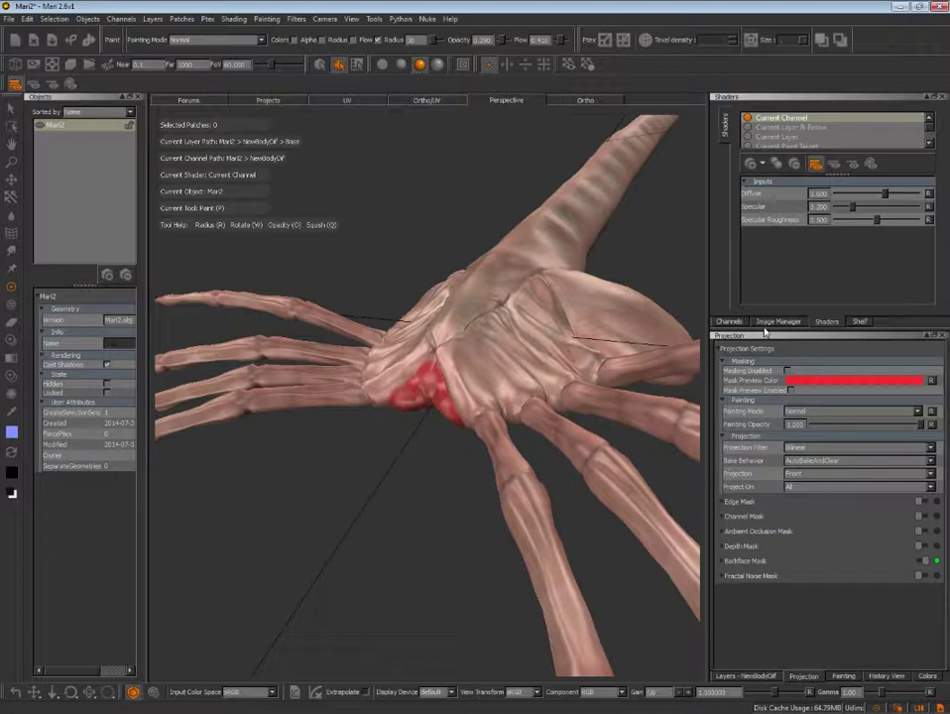
left_click(731, 321)
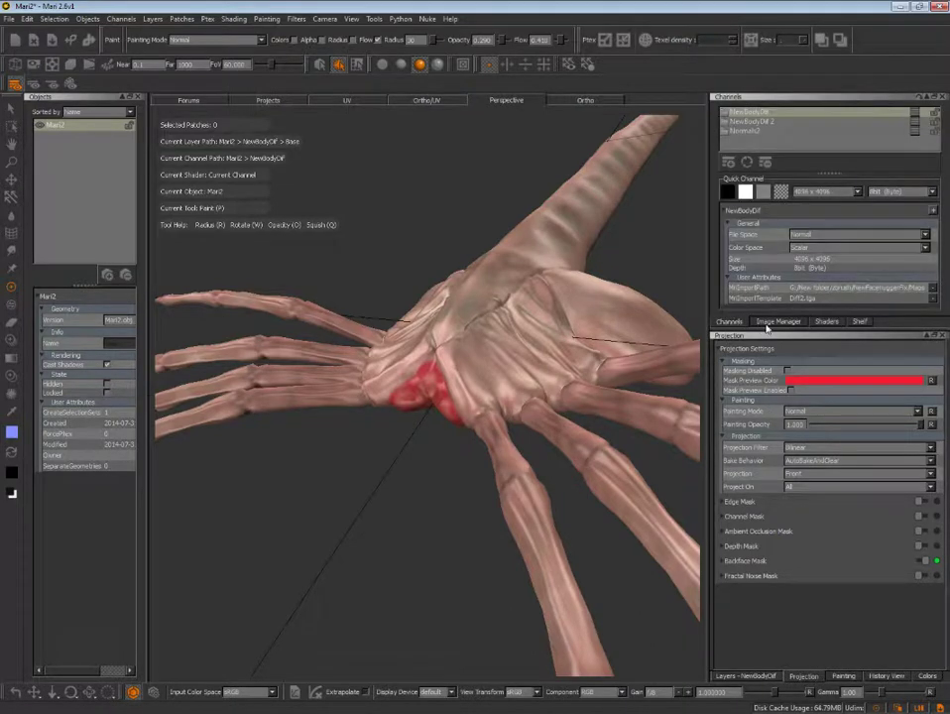
left_click(779, 321)
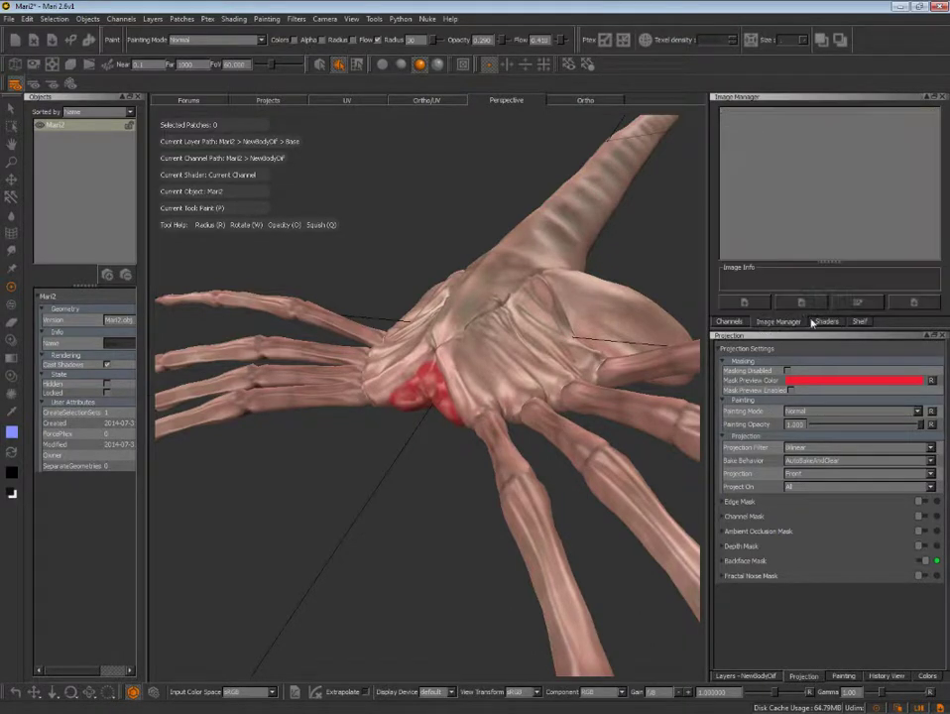
left_click(745, 676)
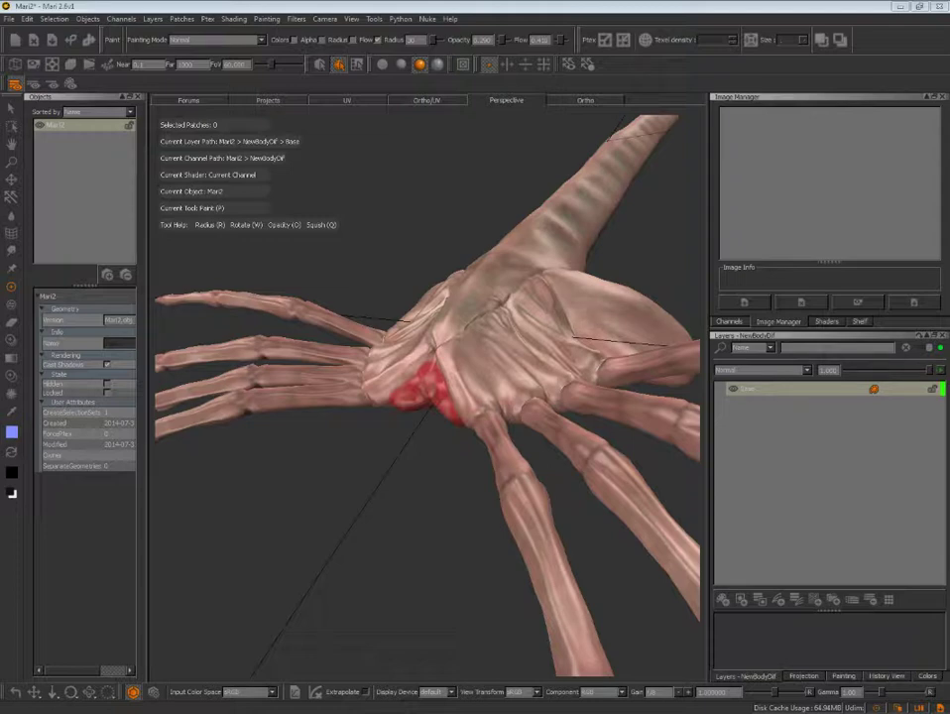
- Add a new empty layer named Layer above Base and select it
left_click(723, 602)
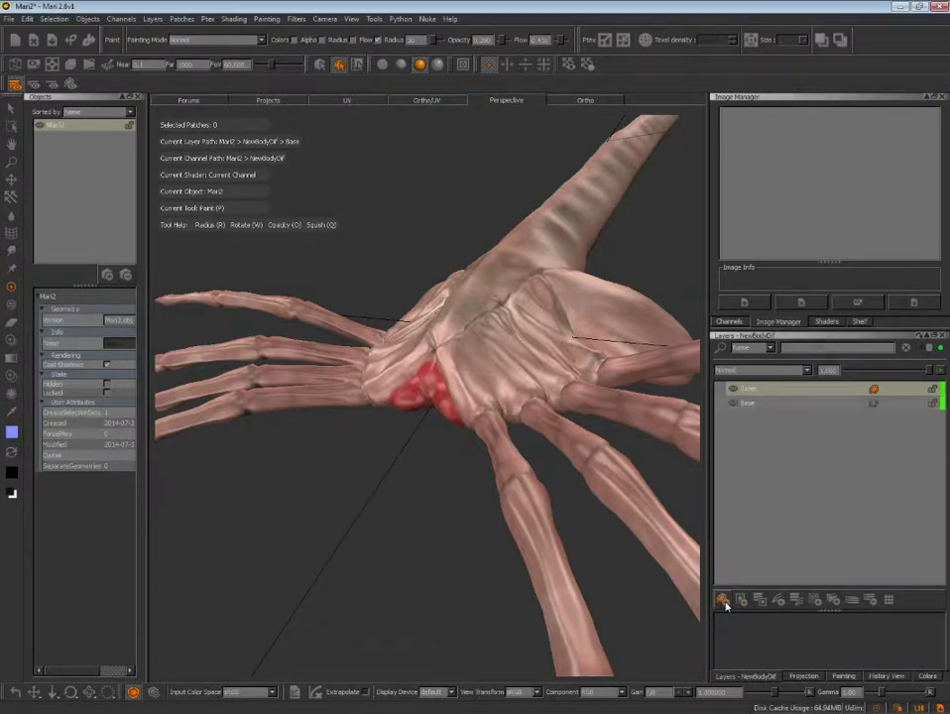
left_click(227, 19)
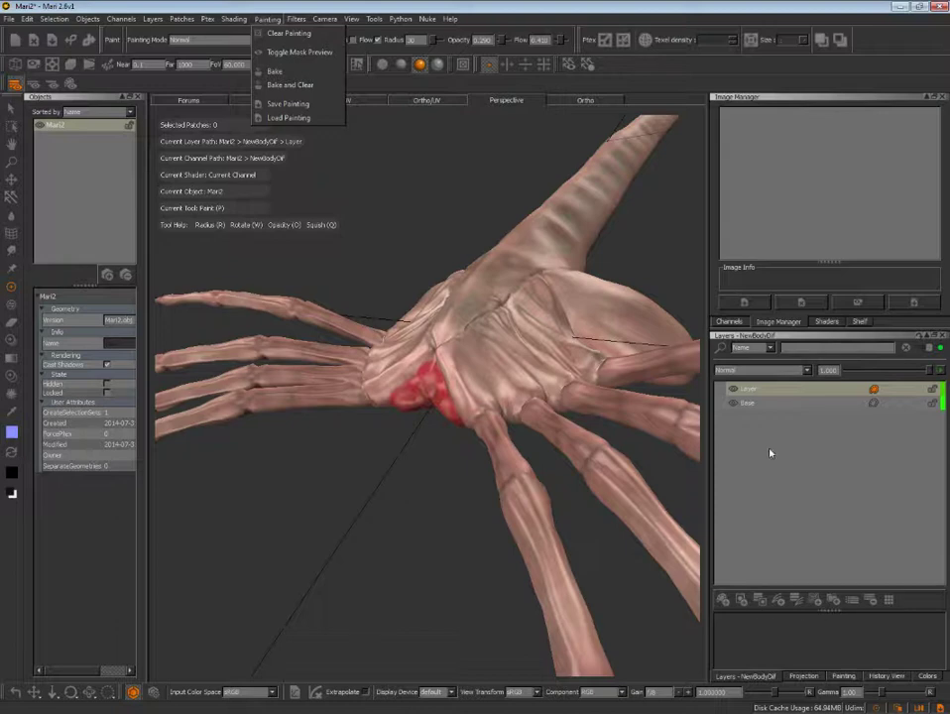
right_click(839, 393)
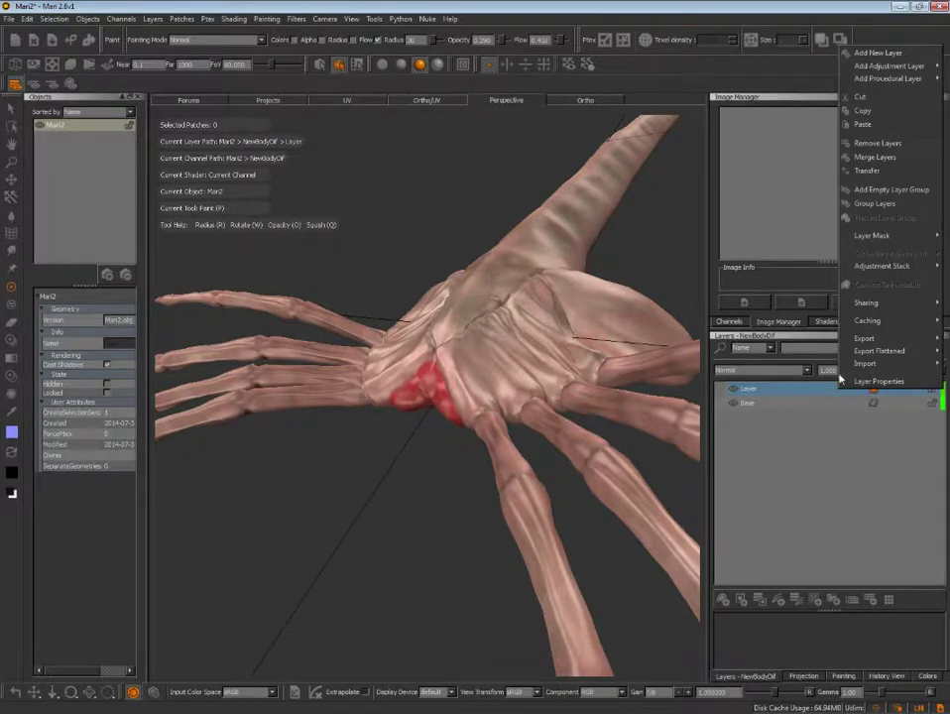
mouse_move(867, 302)
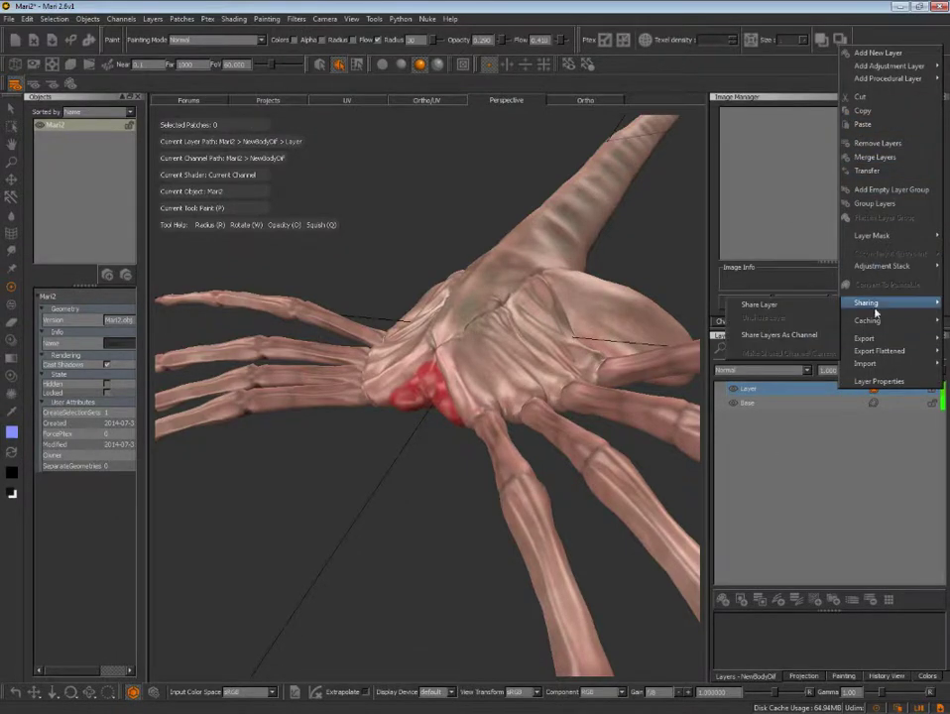
left_click(894, 421)
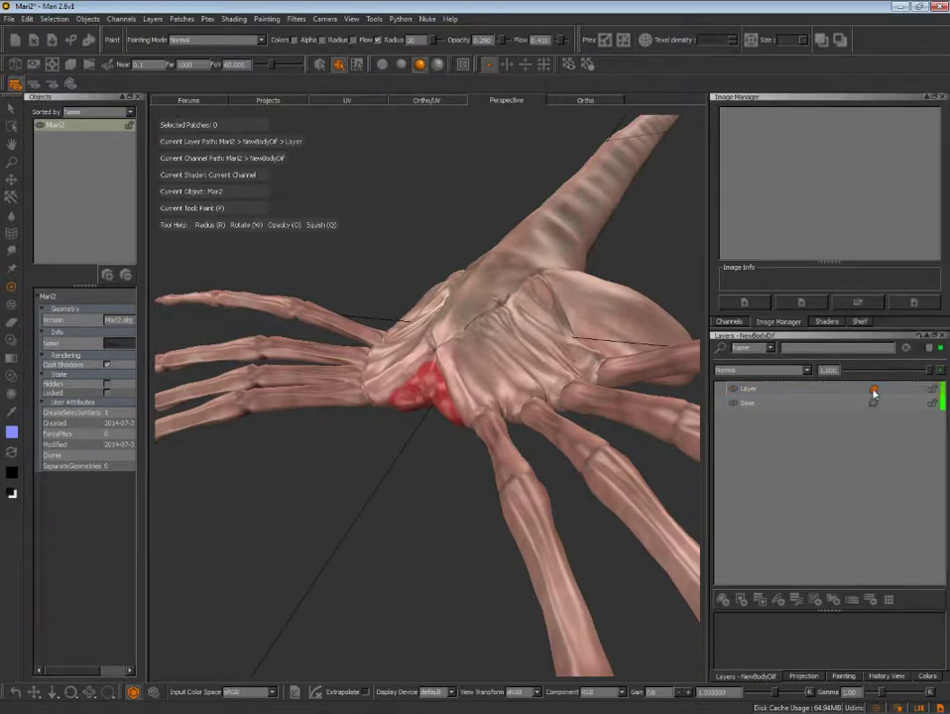
left_click(874, 393)
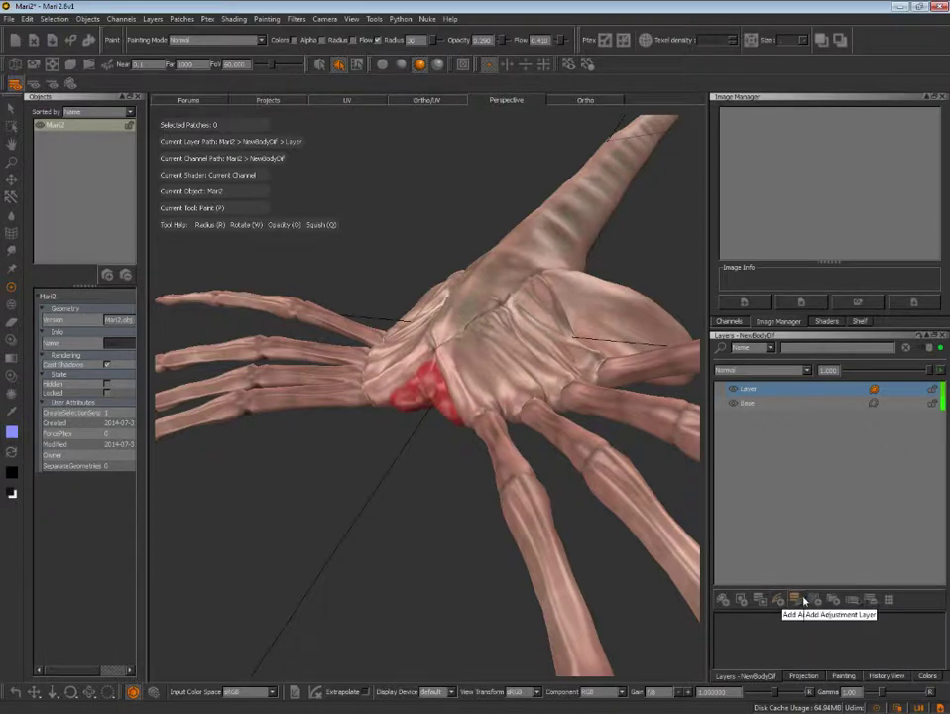
left_click(779, 602)
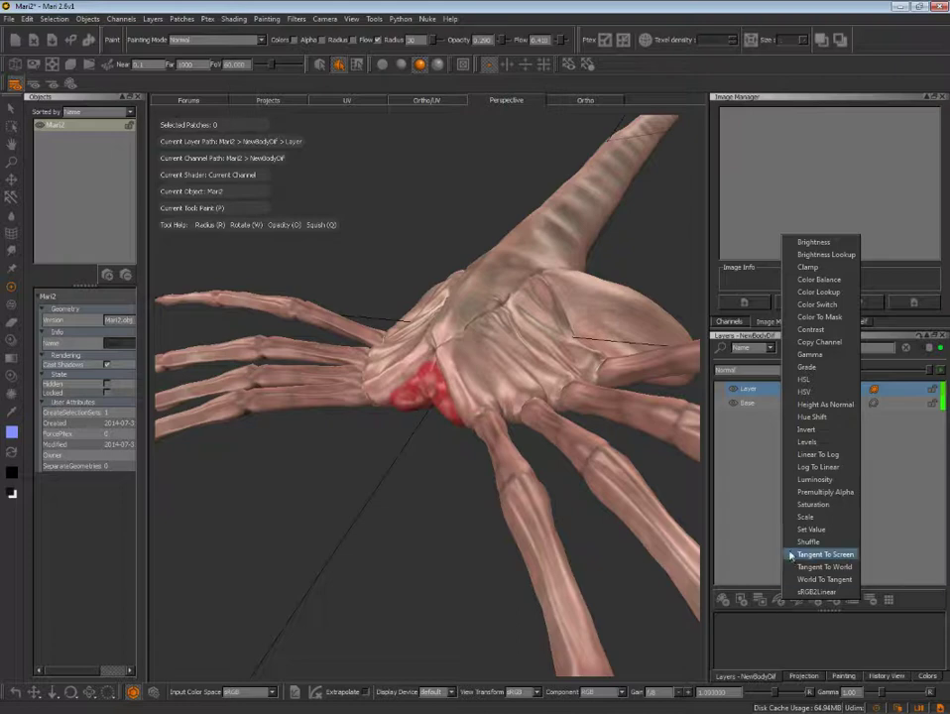
- Add a Brightness adjustment layer, tune its brightness, and move it to the top of the stack
left_click(823, 243)
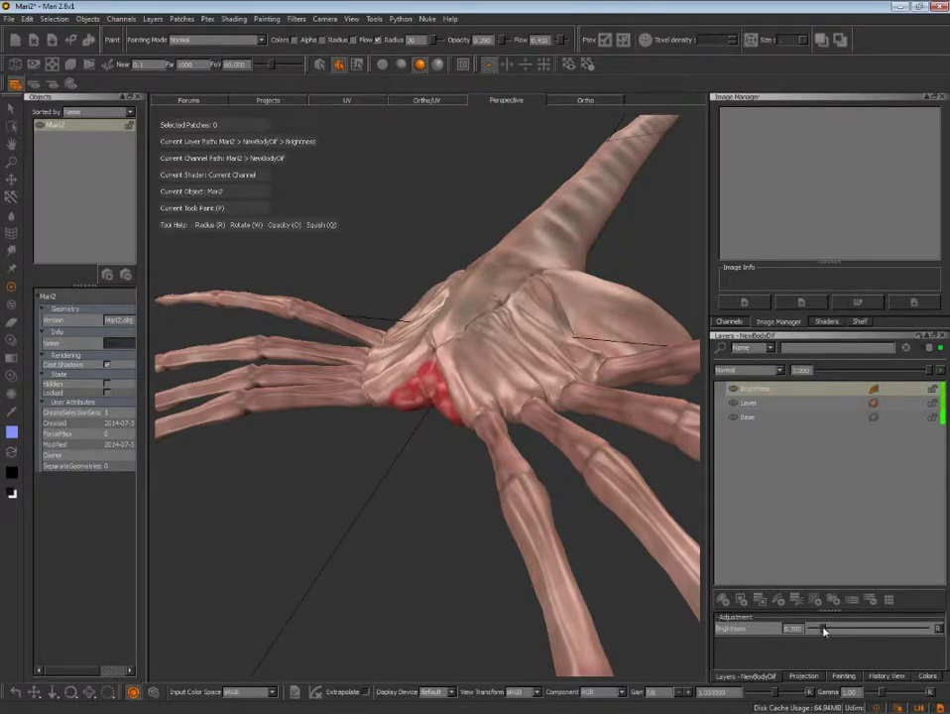
left_click_drag(823, 631, 819, 628)
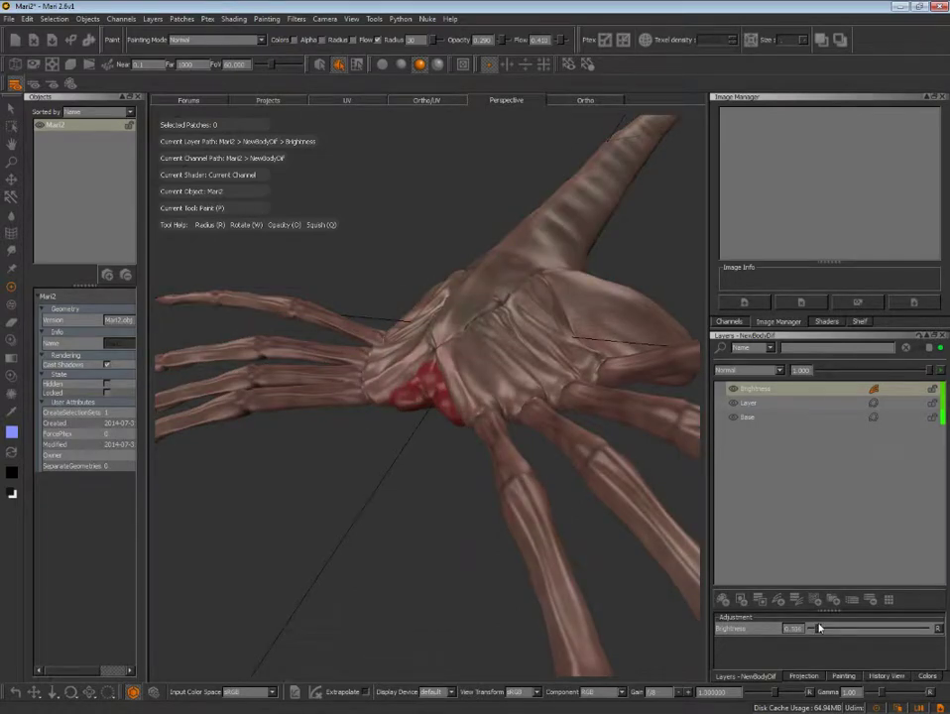
left_click(849, 397)
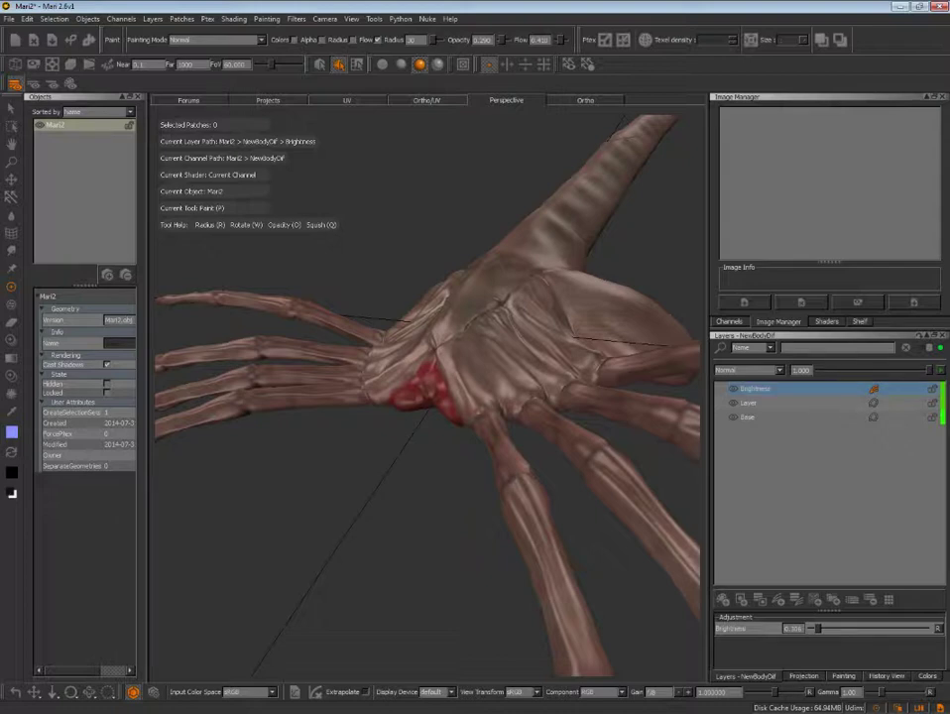
mouse_move(833, 389)
left_mouse_down()
mouse_move(825, 408)
mouse_move(872, 413)
left_mouse_up()
right_click(792, 390)
key("Escape")
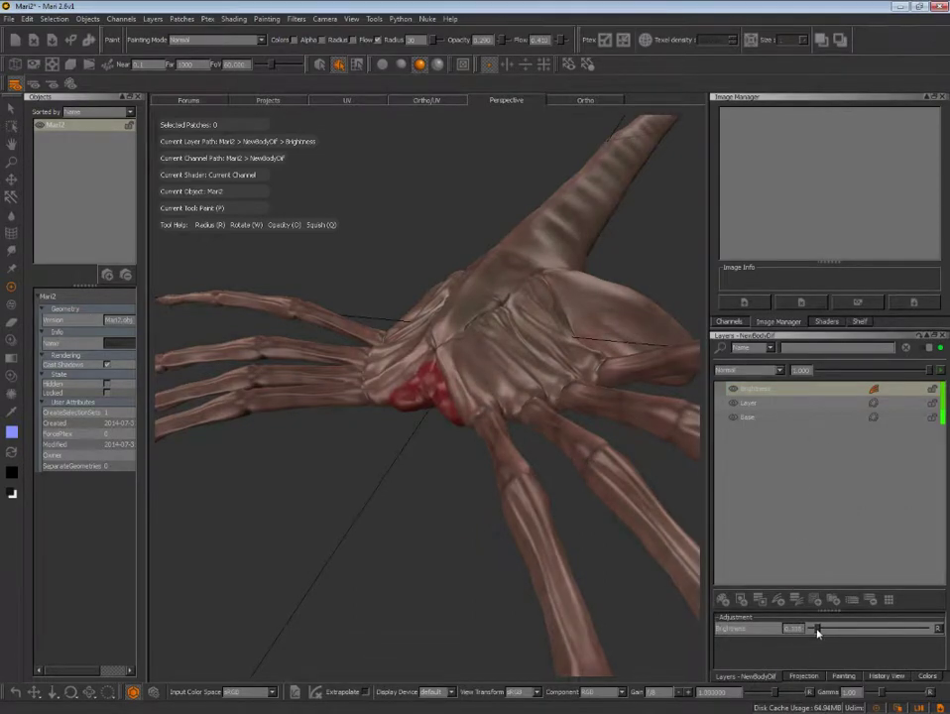
mouse_move(819, 632)
left_mouse_down()
mouse_move(832, 631)
mouse_move(819, 633)
left_mouse_up()
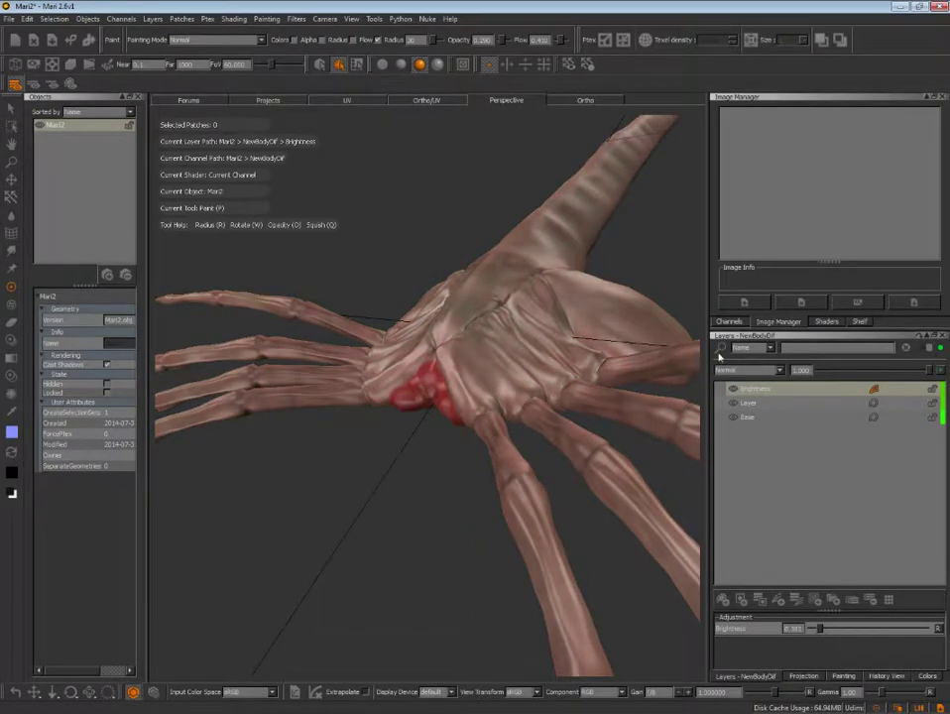
- Attach a Contrast adjustment stack to Layer and raise contrast to about 1.473
left_click(752, 405)
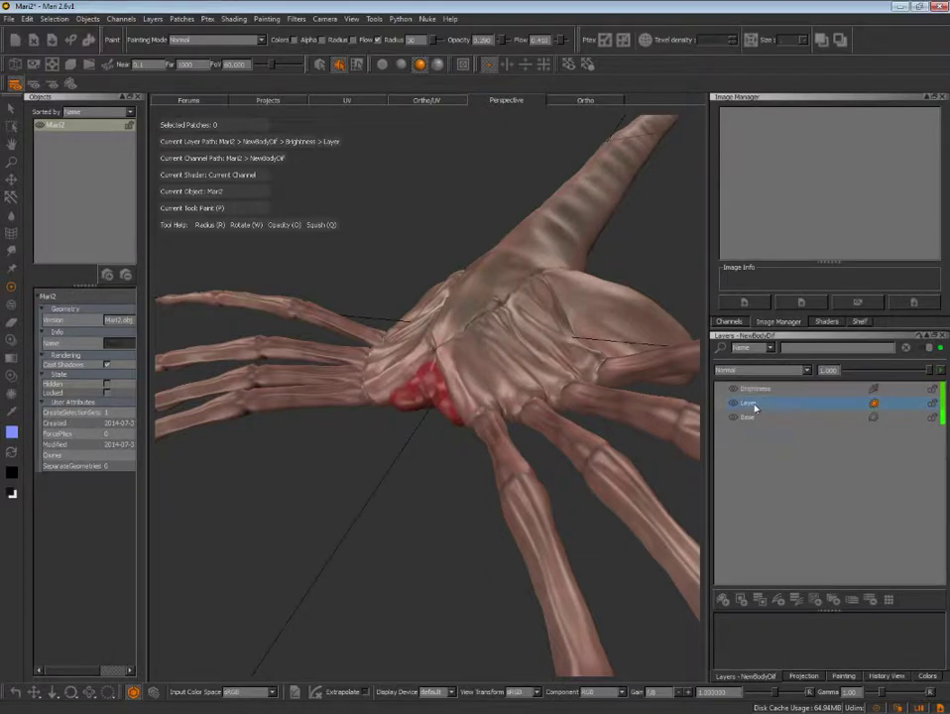
left_click(795, 599)
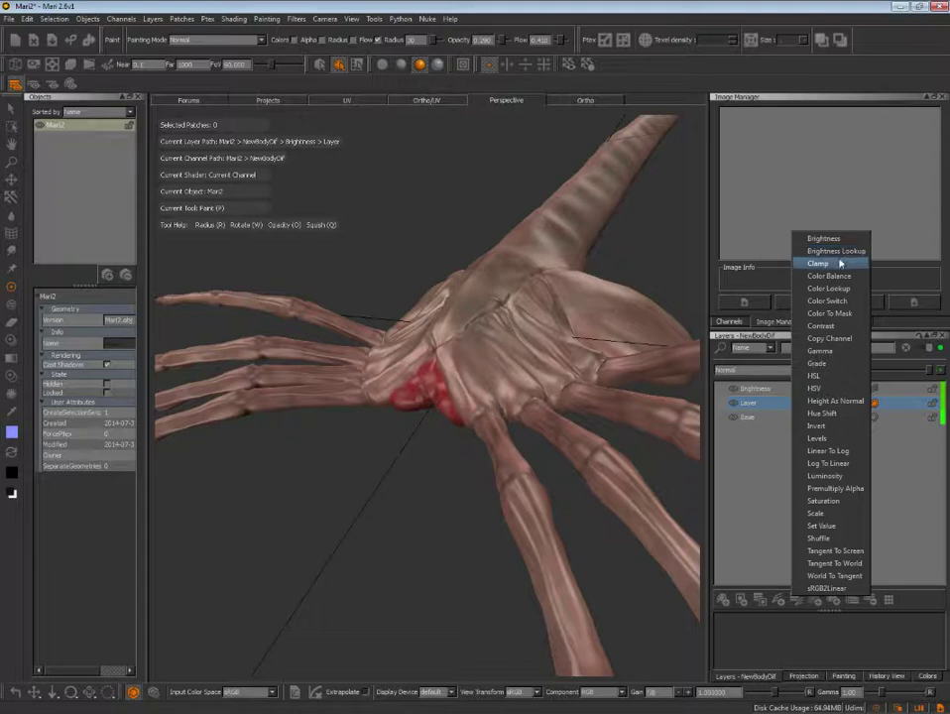
left_click(834, 313)
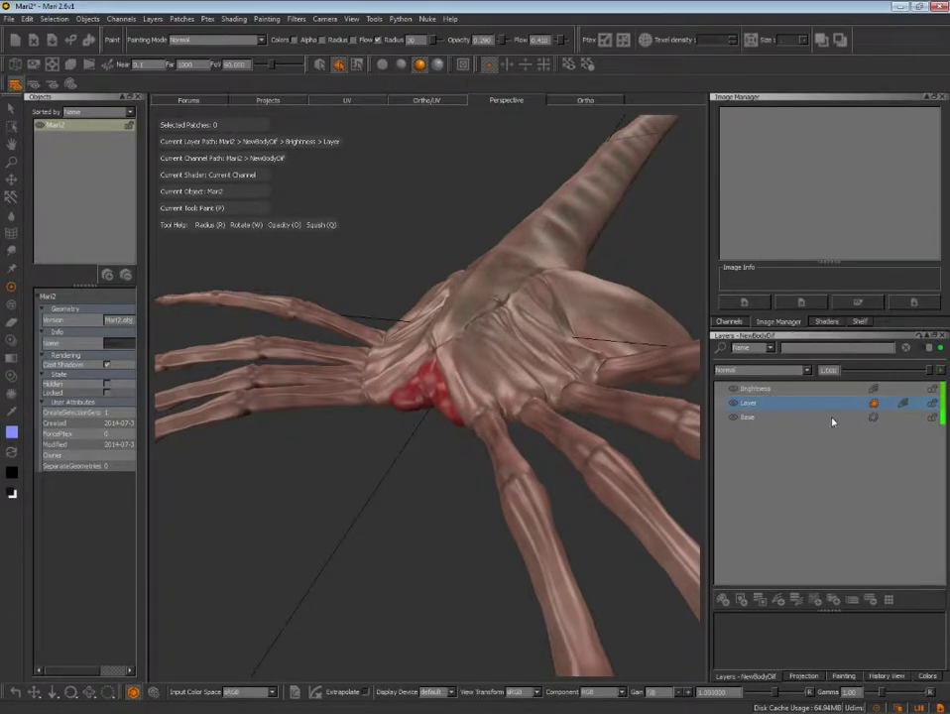
left_click(903, 403)
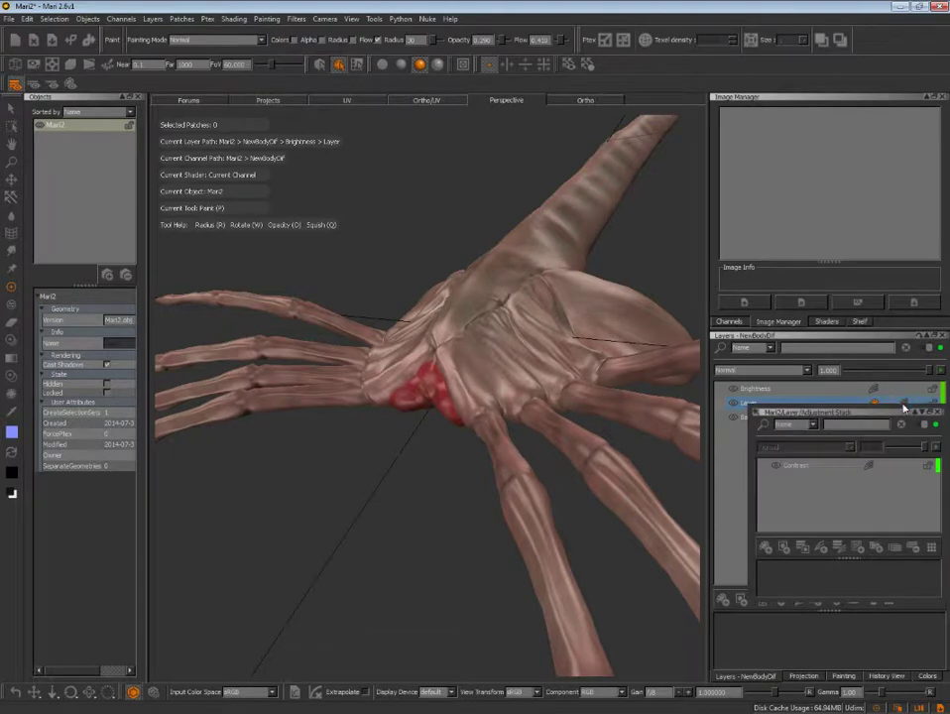
left_click(790, 468)
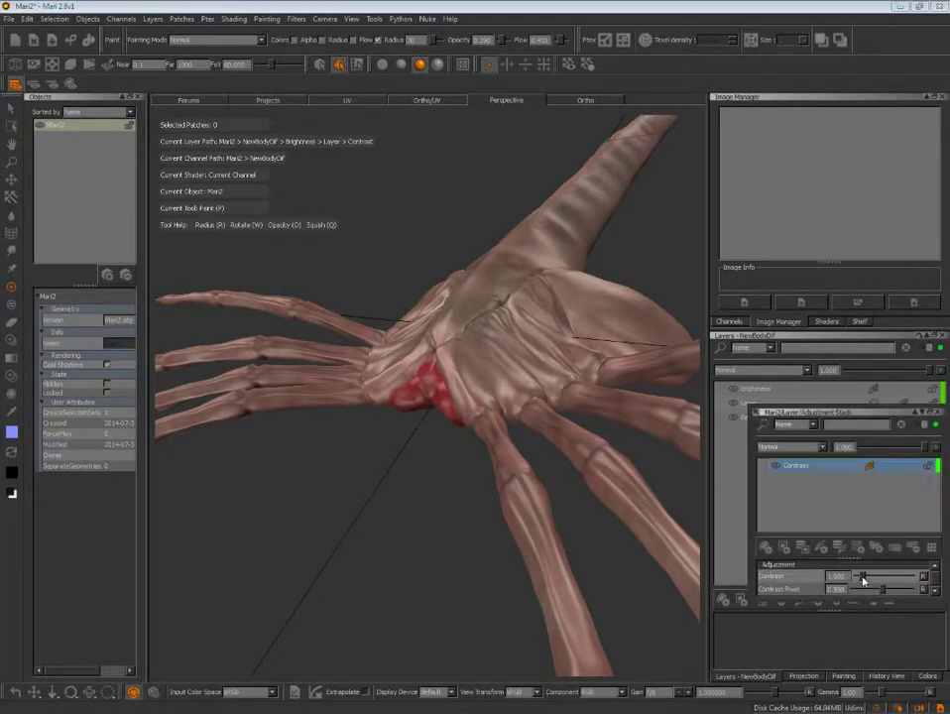
mouse_move(859, 576)
left_mouse_down()
mouse_move(879, 601)
mouse_move(870, 593)
left_mouse_up()
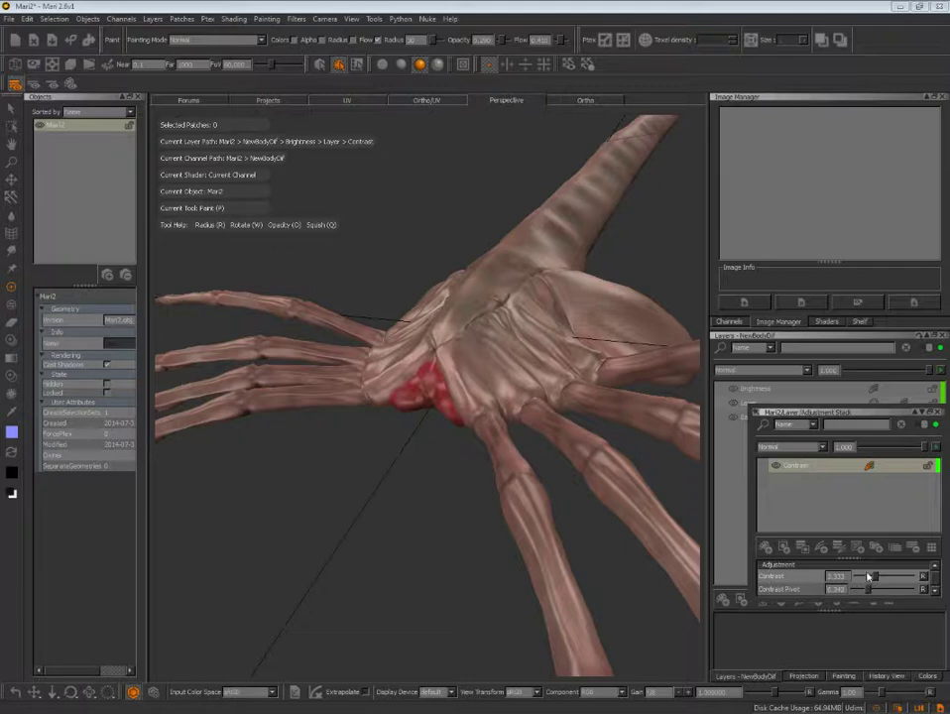
left_click(792, 468)
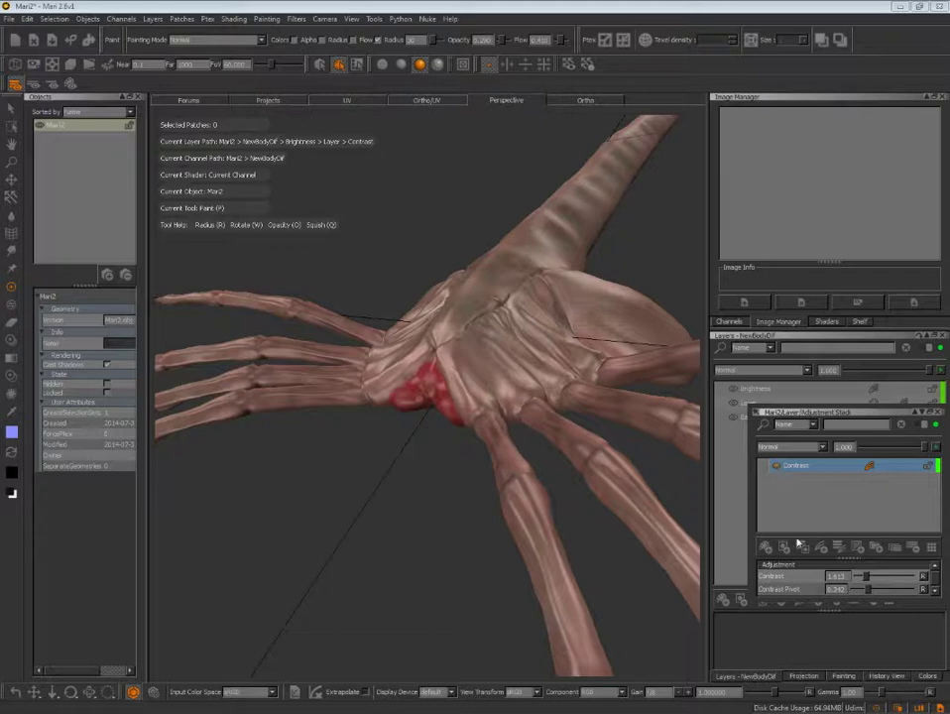
mouse_move(880, 580)
left_mouse_down()
mouse_move(865, 583)
mouse_move(911, 577)
mouse_move(884, 582)
left_mouse_up()
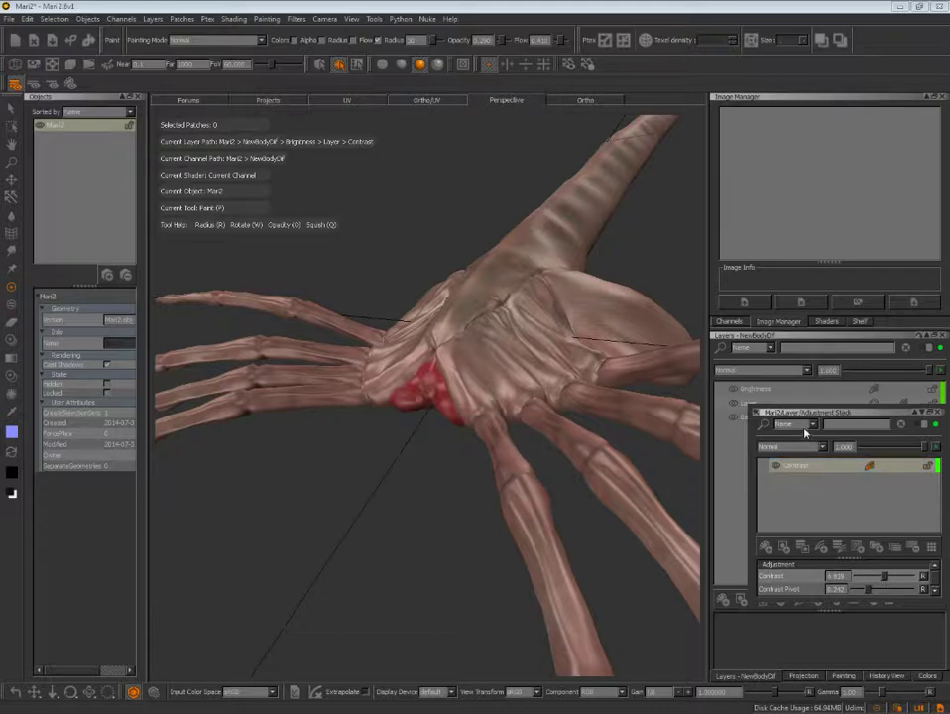
- Collapse and expand Layer's adjustment stack, then bring up Layer's context menu
left_click(784, 466)
left_click(902, 404)
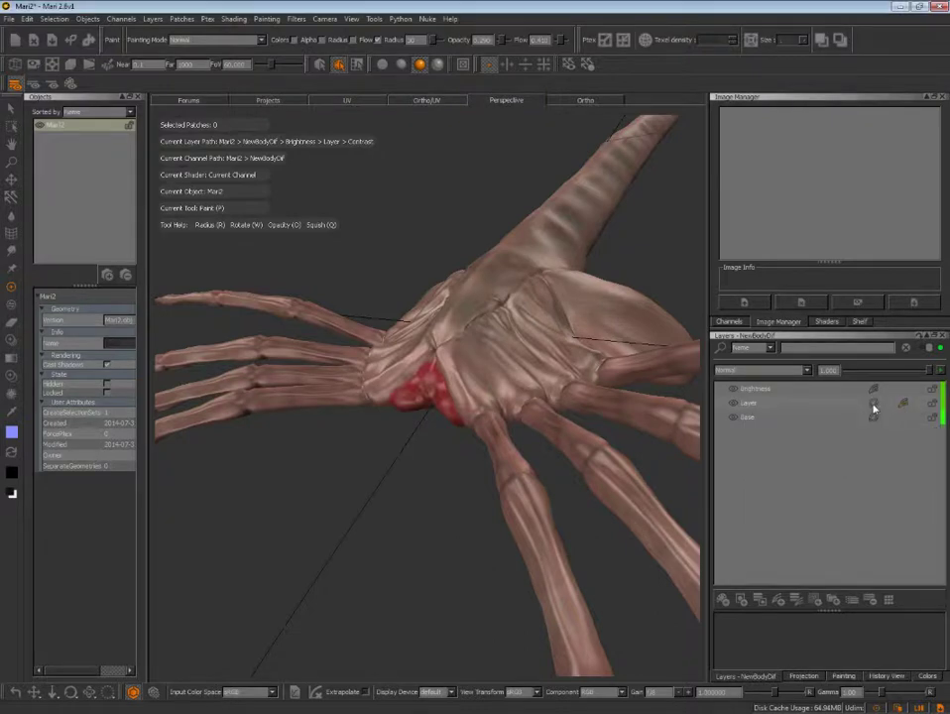
left_click(902, 405)
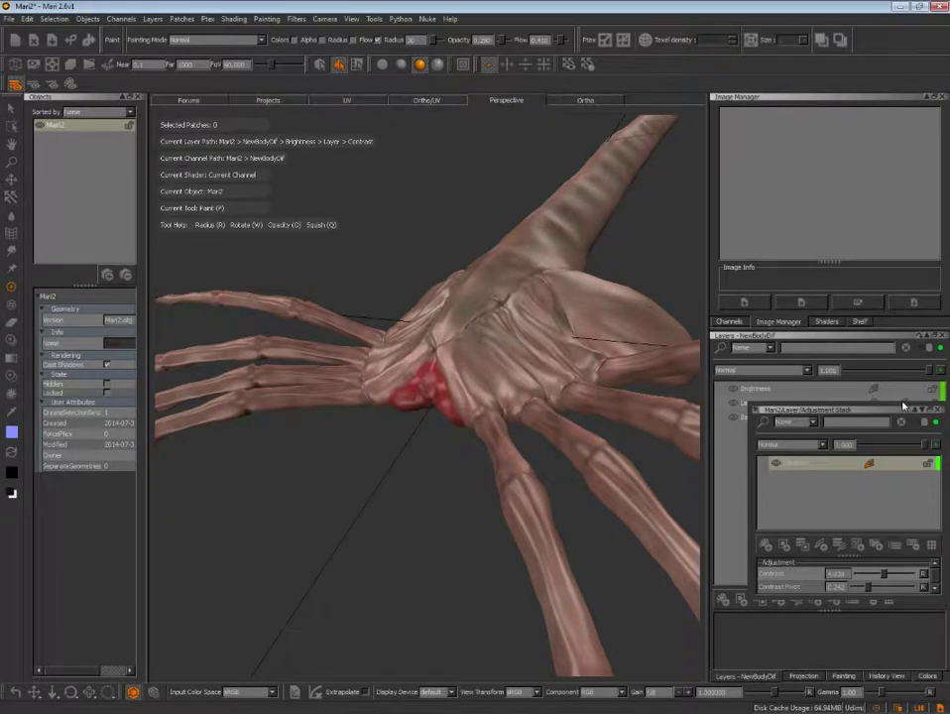
left_click(903, 403)
left_click(902, 403)
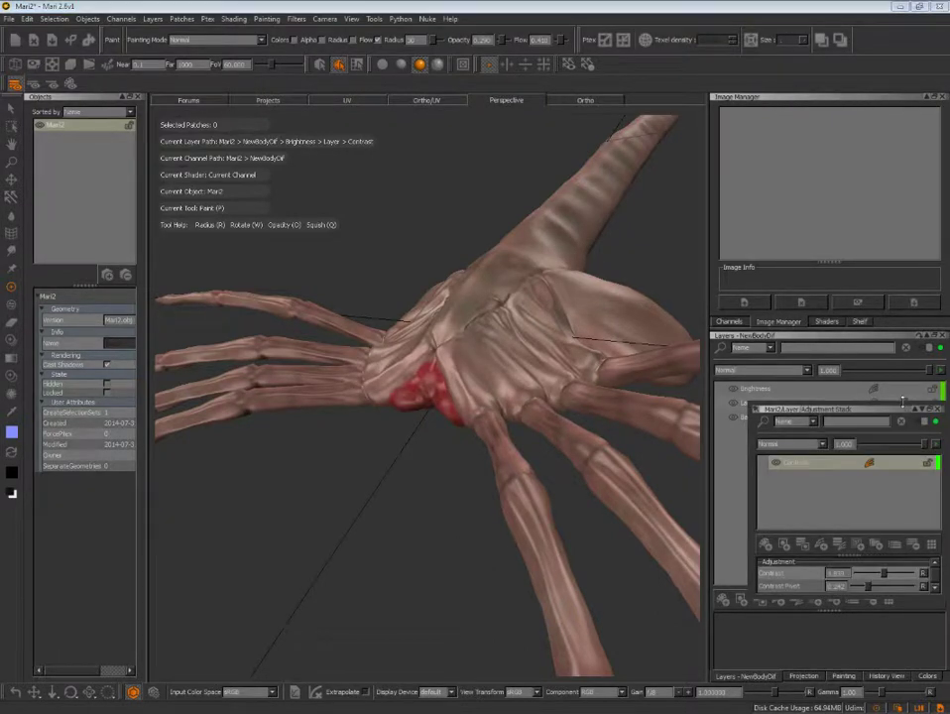
left_click(902, 403)
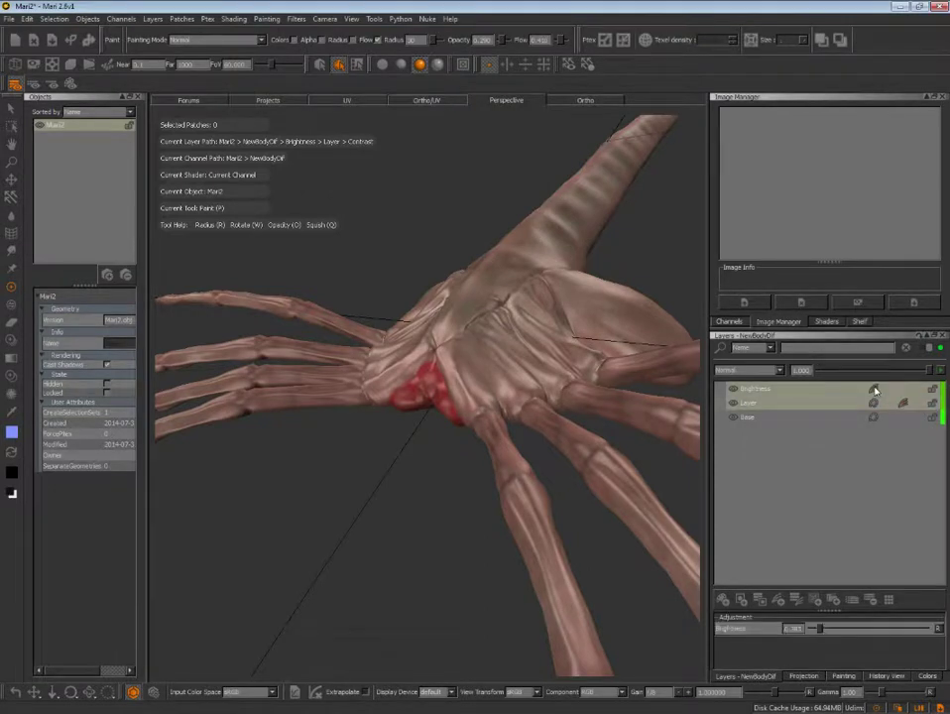
left_click(903, 404)
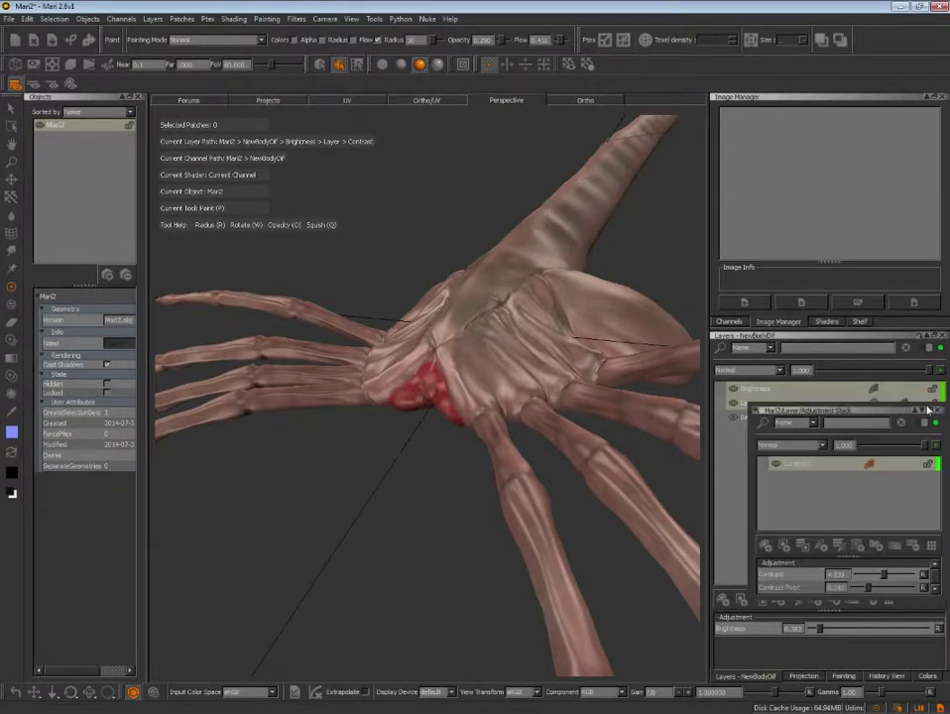
left_click(929, 410)
left_click(902, 401)
right_click(902, 399)
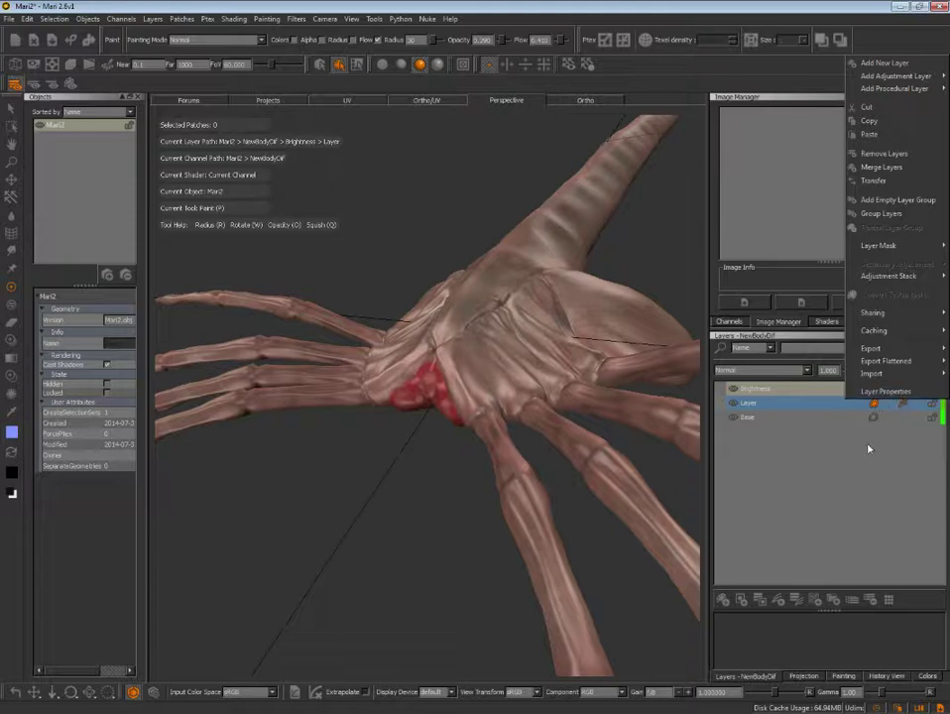
- Remove the Brightness and Layer layers, then undo the removal
left_click(735, 406)
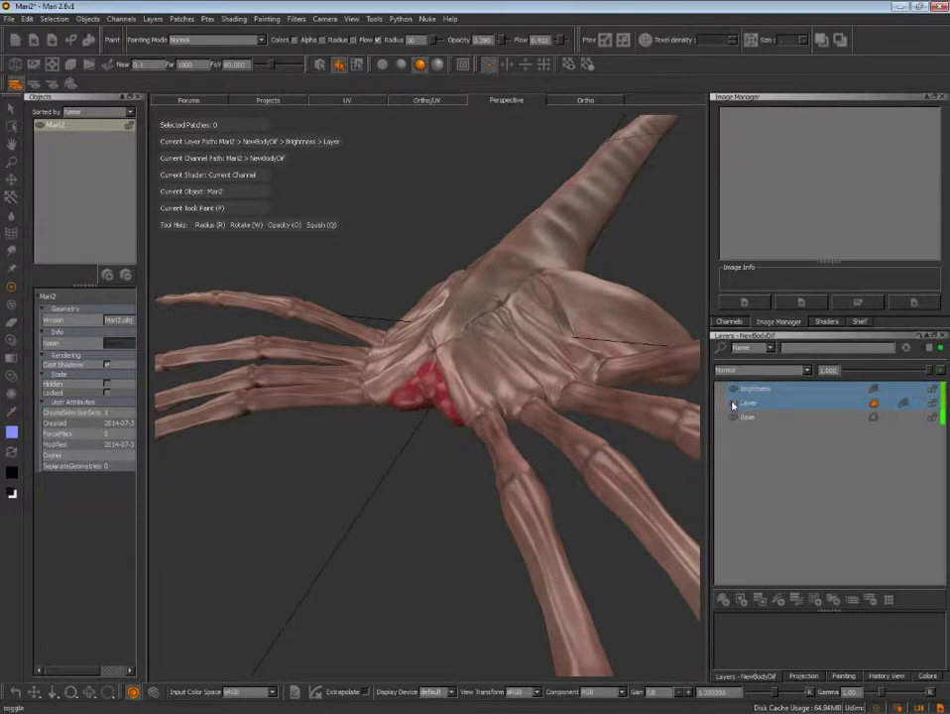
right_click(764, 402)
mouse_move(813, 90)
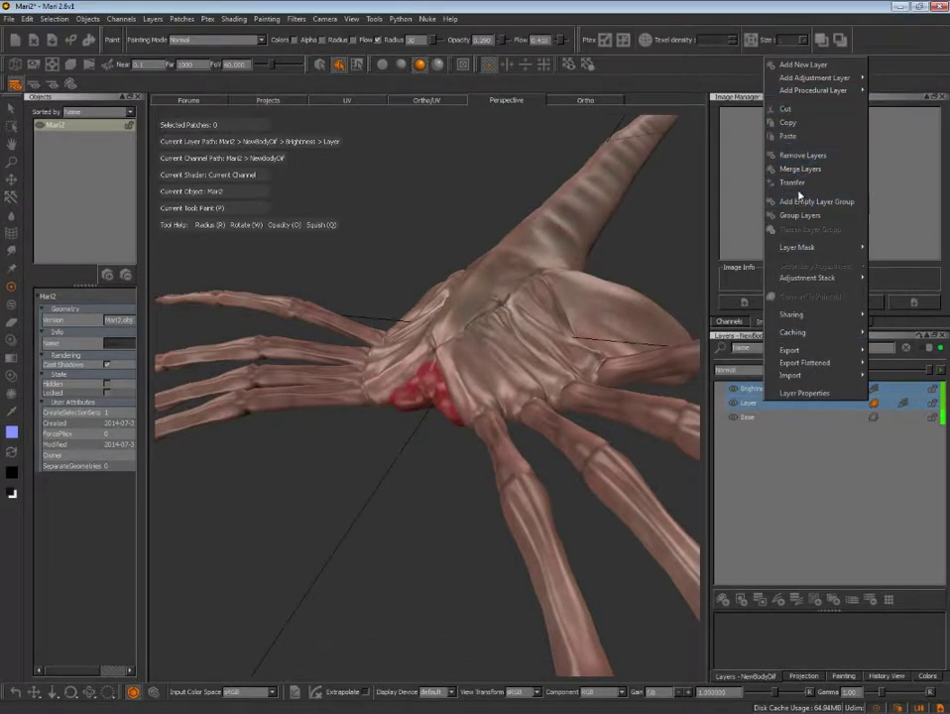
left_click(803, 156)
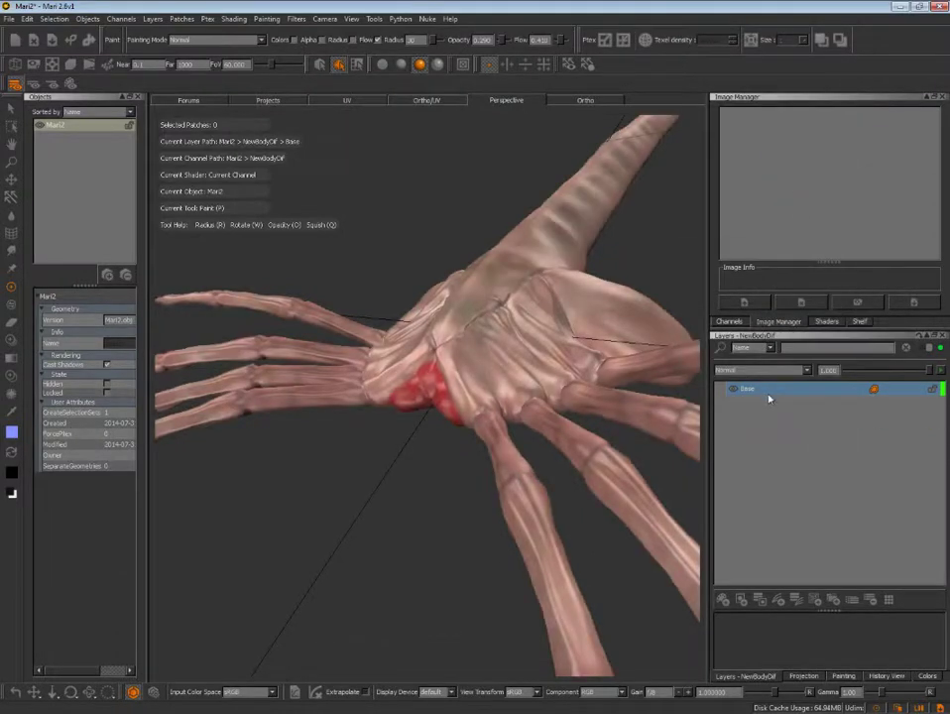
key("ctrl+z")
- Check Layer's options, then select Brightness and show the adjustment layer types
left_click(778, 407)
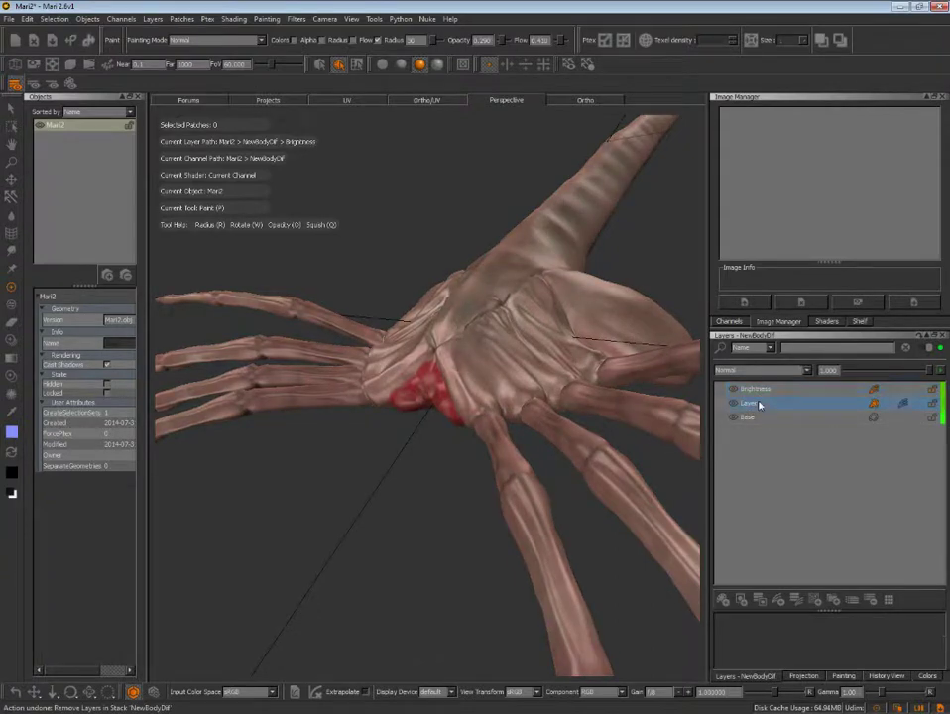
right_click(771, 409)
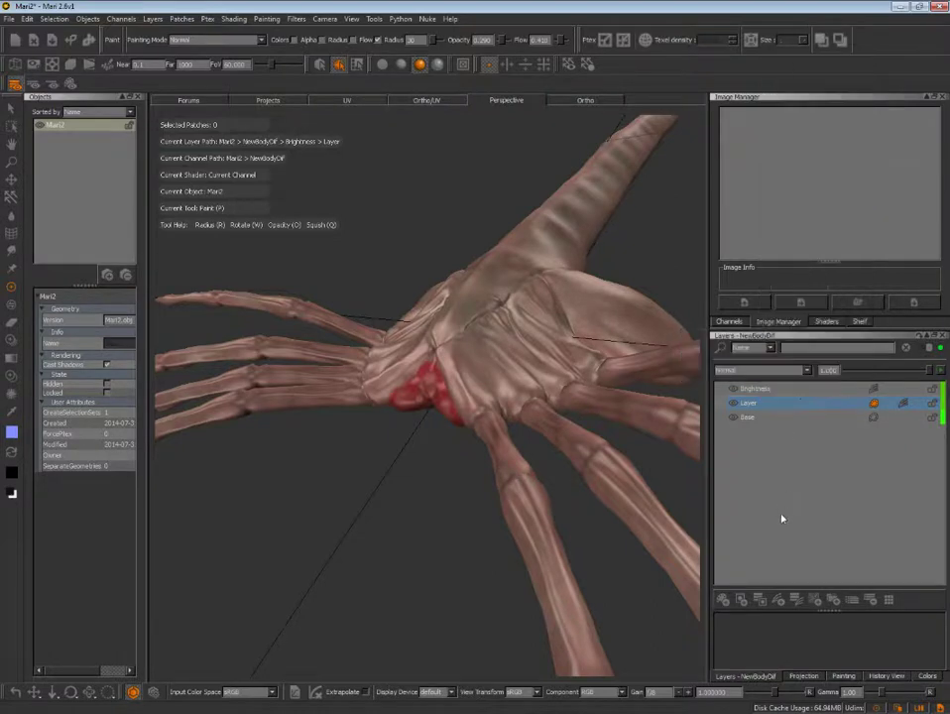
left_click(777, 392)
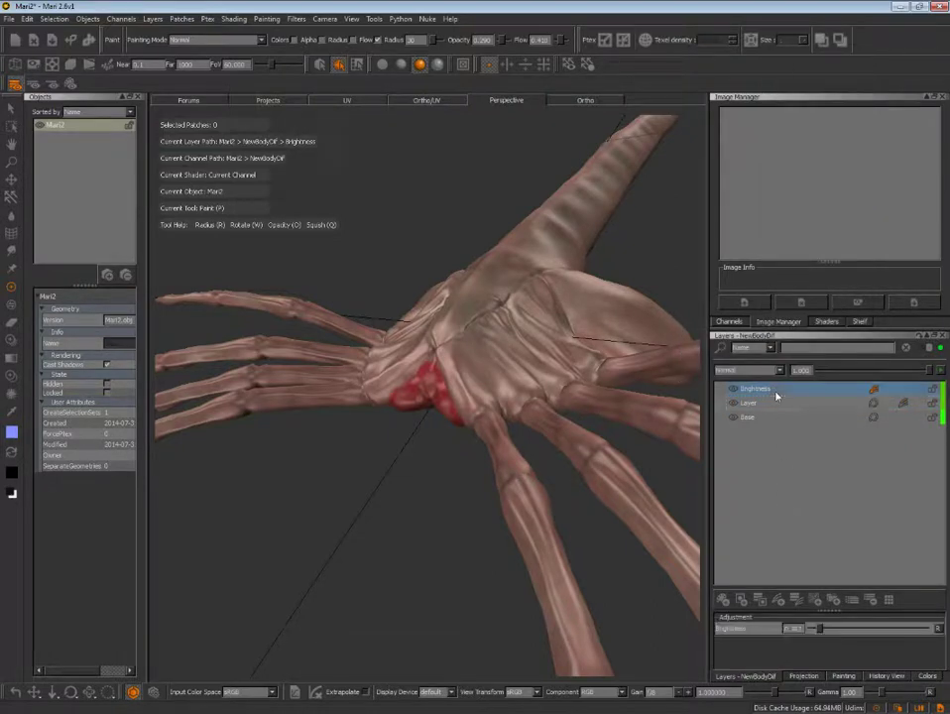
left_click(783, 598)
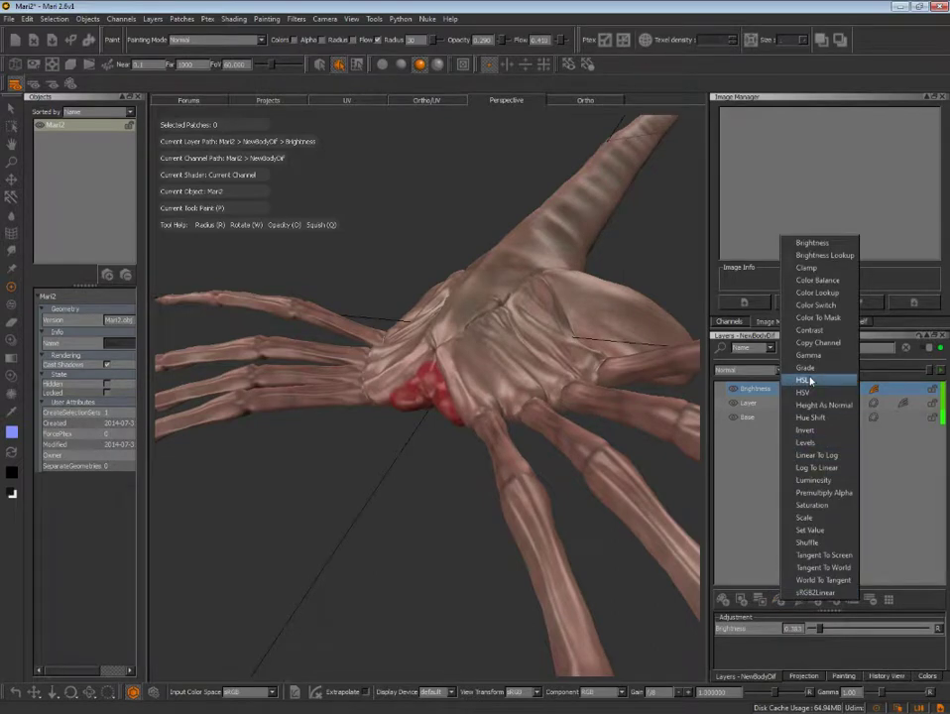
- Add a Contrast 2 adjustment layer and adjust its contrast and contrast pivot
left_click(811, 330)
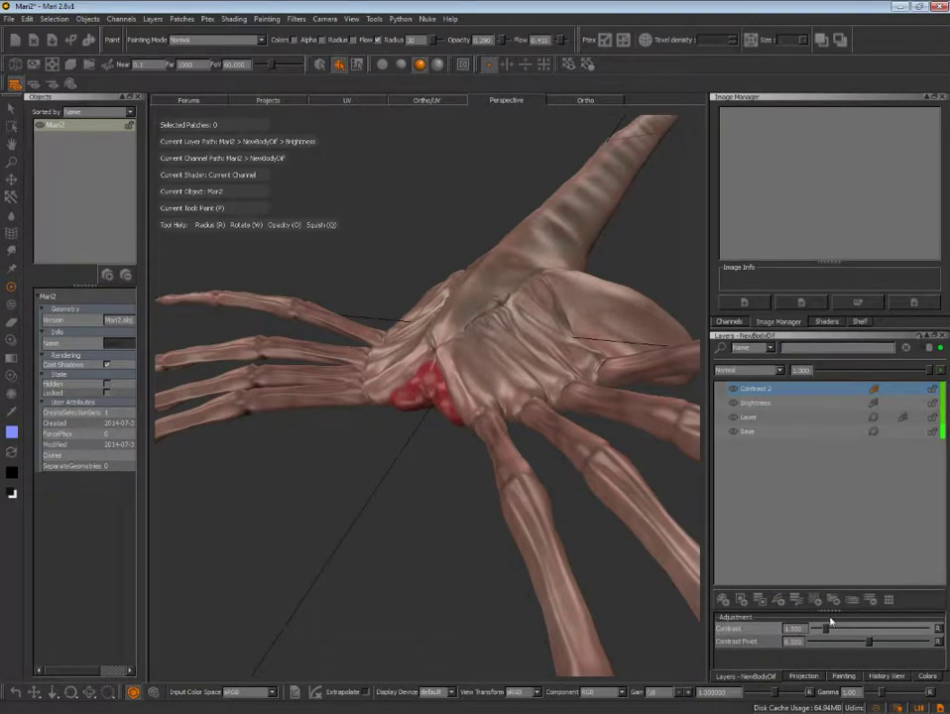
mouse_move(826, 628)
left_mouse_down()
mouse_move(856, 630)
mouse_move(834, 630)
left_mouse_up()
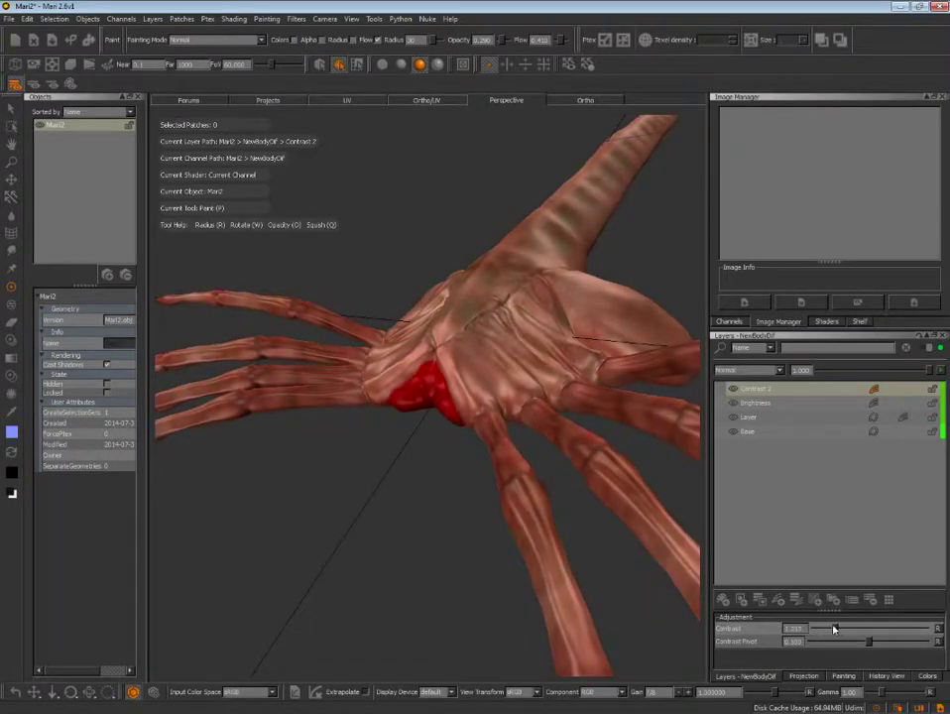
mouse_move(859, 643)
left_mouse_down()
mouse_move(821, 649)
mouse_move(831, 635)
mouse_move(841, 641)
left_mouse_up()
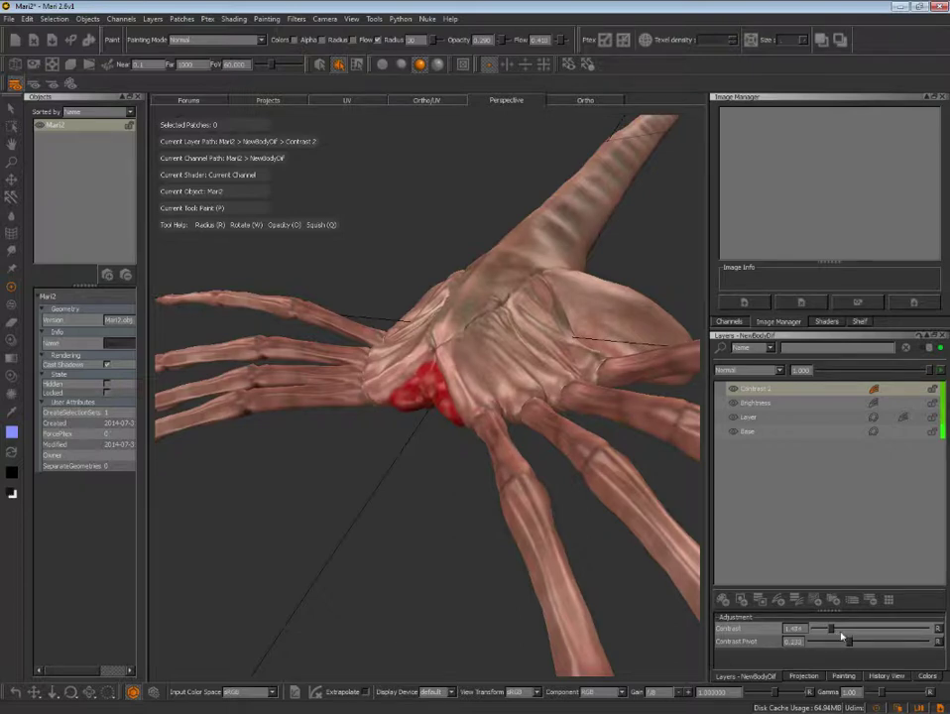
left_click_drag(834, 630, 828, 631)
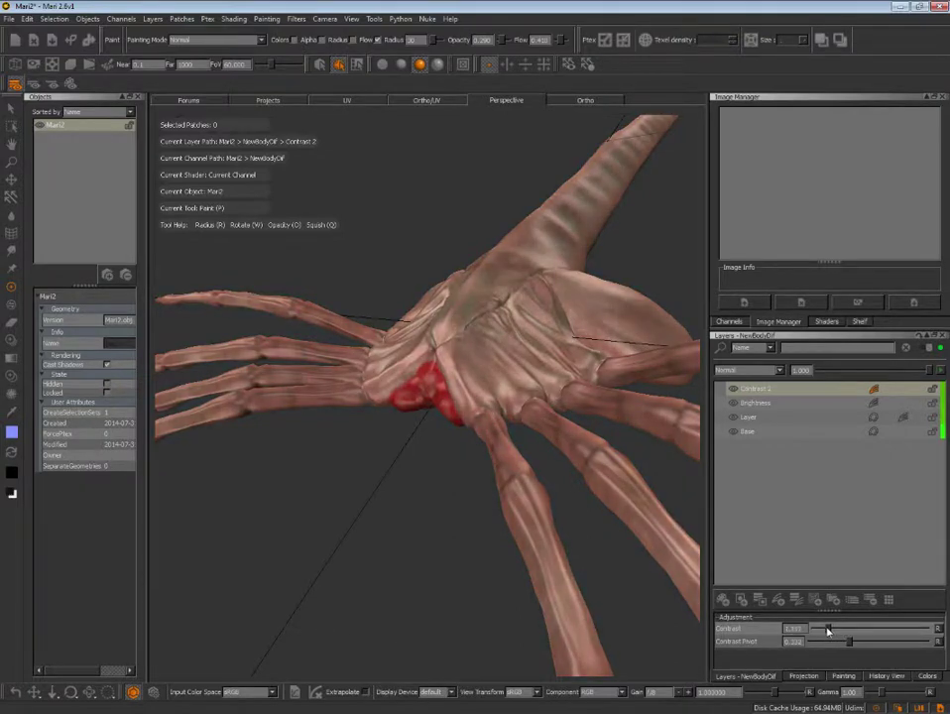
key("grave")
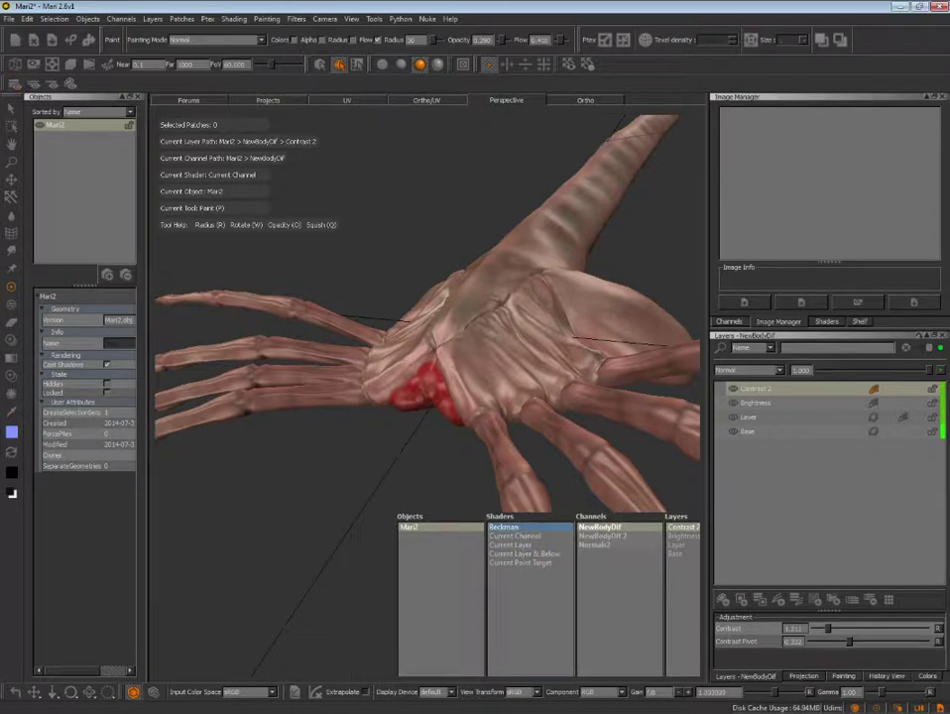
- Preview the creature with the Beckman shader and drop the Contrast 2 pivot to 0.237
left_click(506, 527)
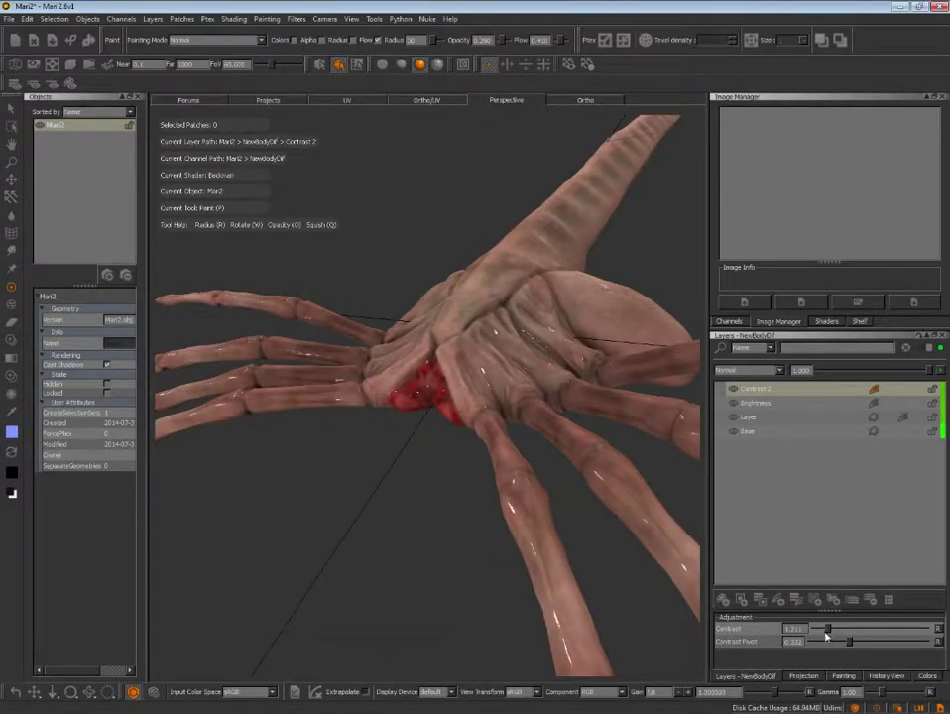
mouse_move(831, 629)
left_mouse_down()
mouse_move(863, 644)
mouse_move(850, 643)
left_mouse_up()
mouse_move(240, 413)
left_mouse_down("alt")
mouse_move(383, 558)
mouse_move(311, 528)
mouse_move(373, 518)
mouse_move(442, 526)
left_mouse_up("alt")
scroll(297, 490, "down", 5)
scroll(324, 513, "down", 3)
- Select Contrast 2 and orbit and zoom around the creature, closing in on its legs
right_click_drag(442, 526, 656, 427, "alt")
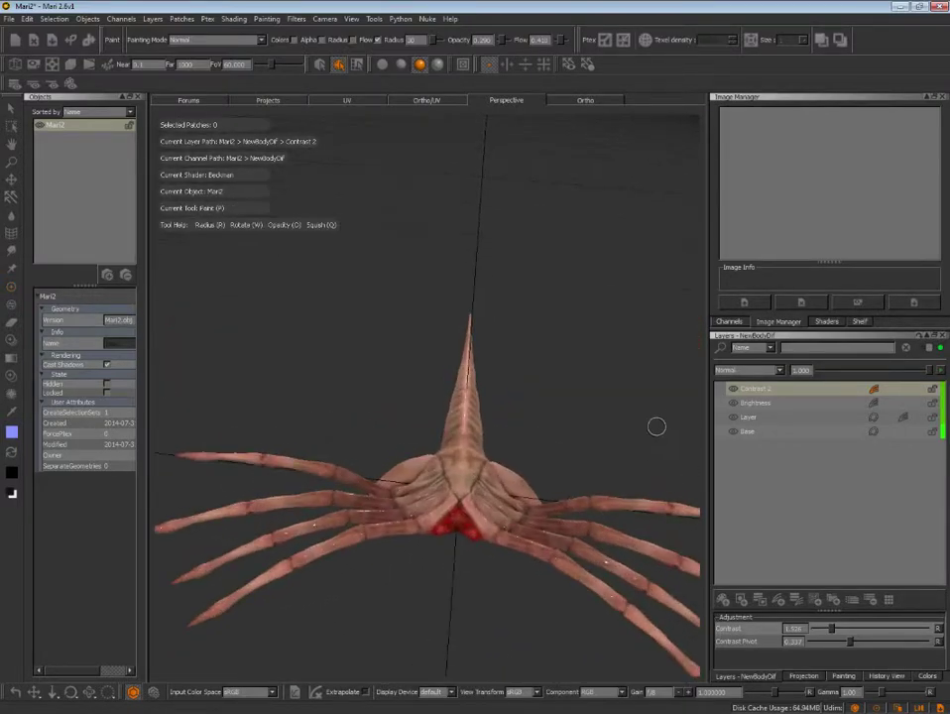
left_click(734, 405)
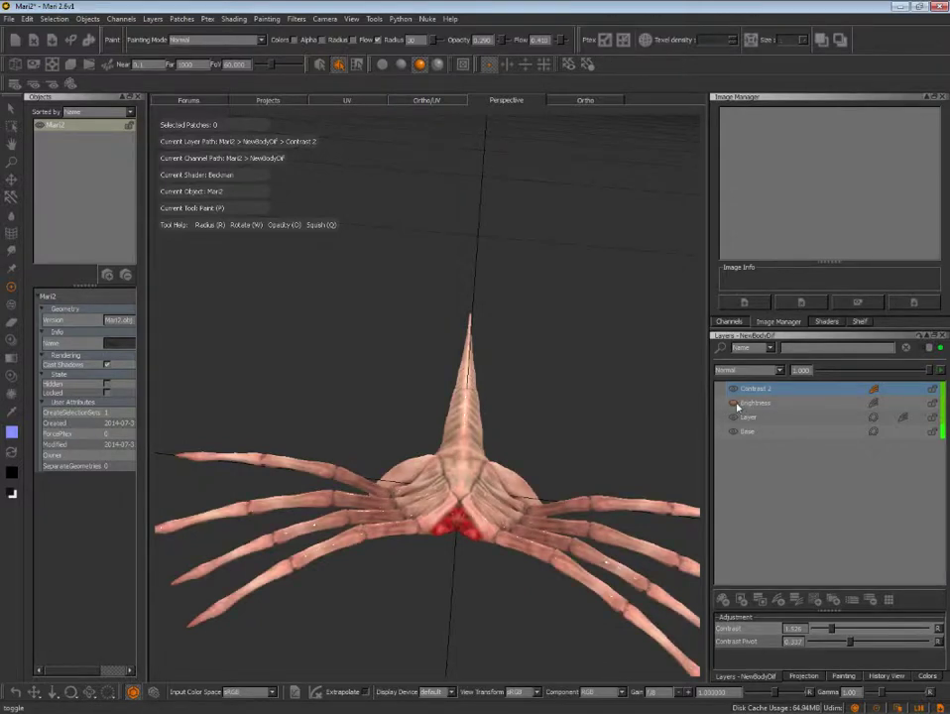
left_click_drag(604, 397, 672, 390, "alt")
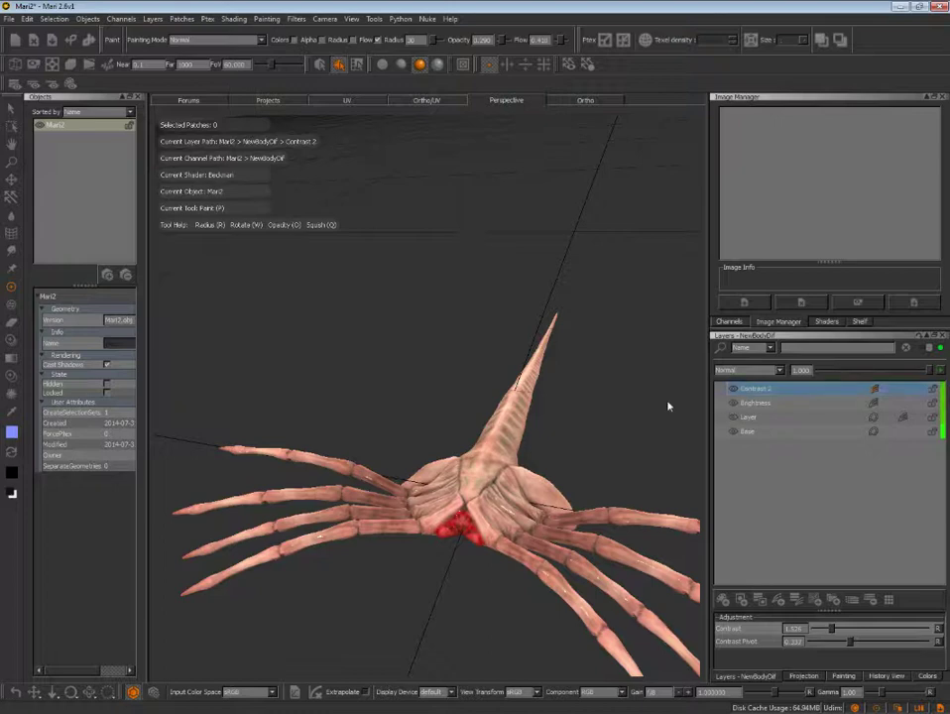
left_click_drag(499, 299, 609, 410, "alt")
middle_click_drag(609, 409, 541, 387, "alt")
right_click_drag(541, 388, 505, 375, "alt")
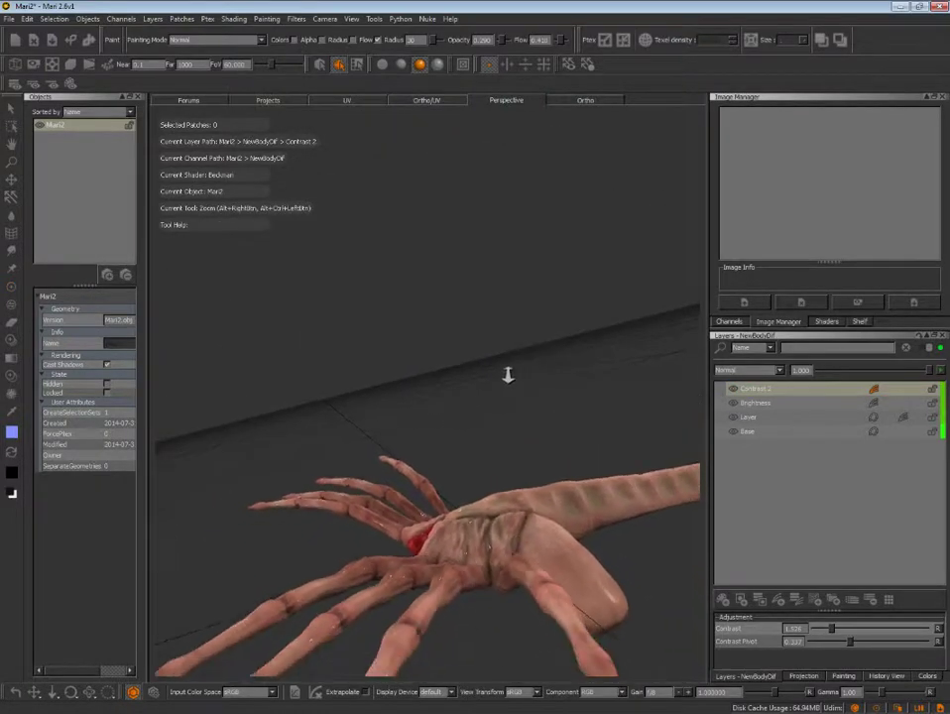
left_click_drag(505, 375, 483, 333, "alt")
right_click_drag(483, 333, 557, 350, "alt")
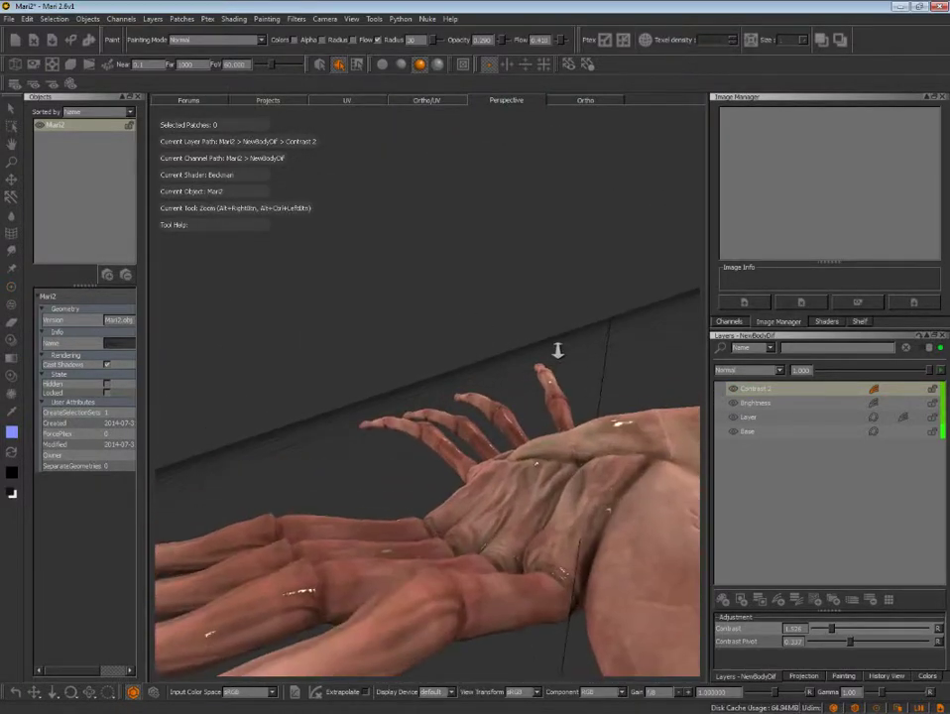
middle_click_drag(557, 351, 451, 329, "alt")
right_click_drag(451, 328, 517, 343, "alt")
mouse_move(518, 343)
left_mouse_down("alt")
mouse_move(561, 302)
mouse_move(556, 316)
mouse_move(583, 387)
mouse_move(528, 343)
mouse_move(641, 334)
mouse_move(617, 374)
mouse_move(628, 481)
mouse_move(606, 351)
mouse_move(483, 235)
left_mouse_up("alt")
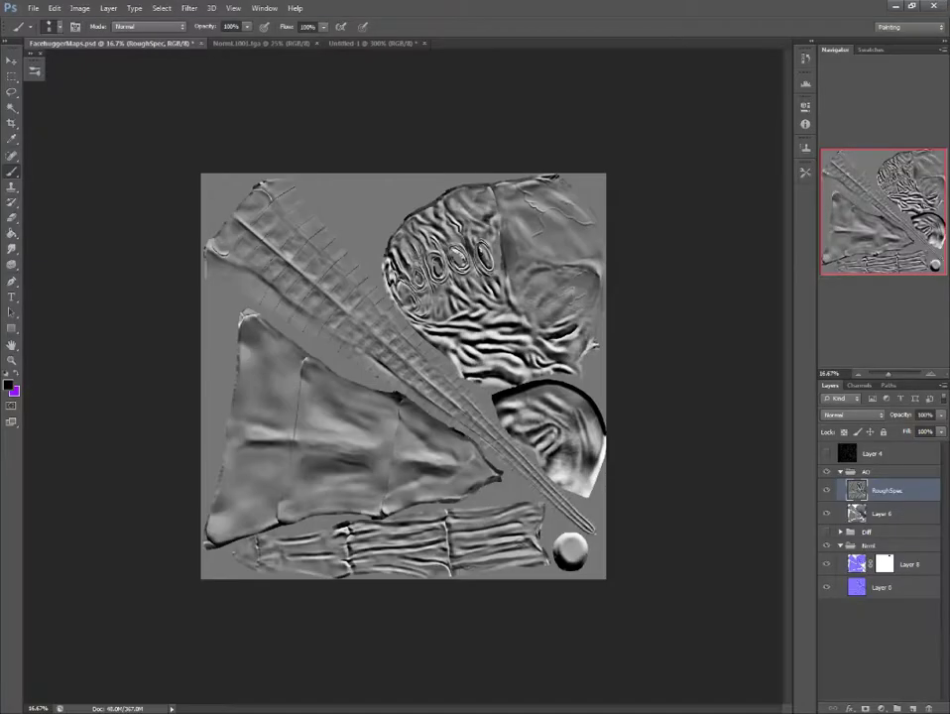
- Hide the AO group and inspect the Norml group's green channel
left_click(827, 472)
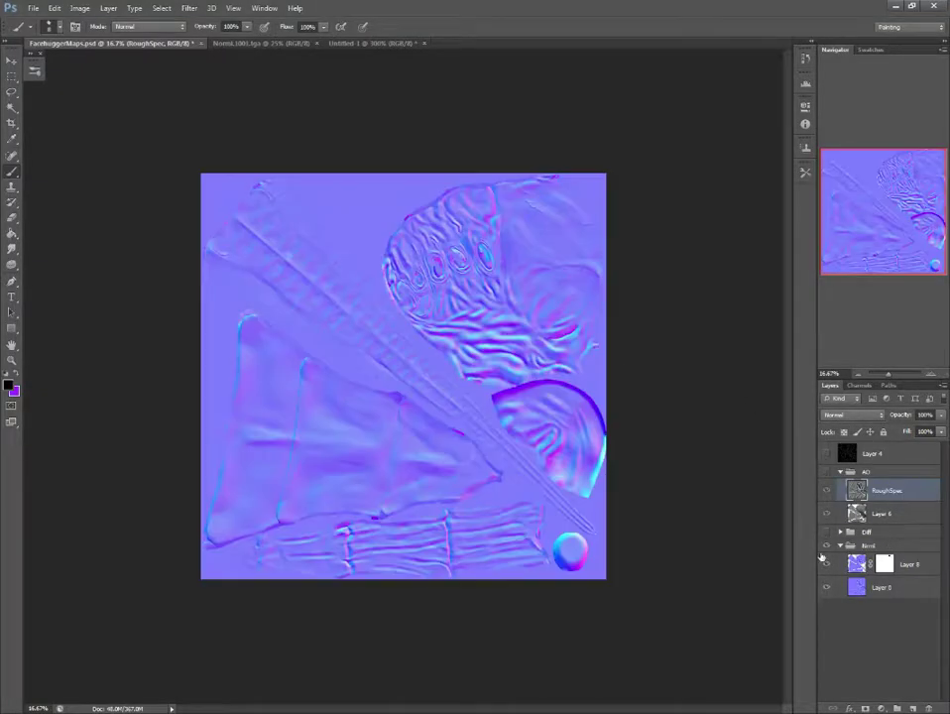
left_click(859, 547)
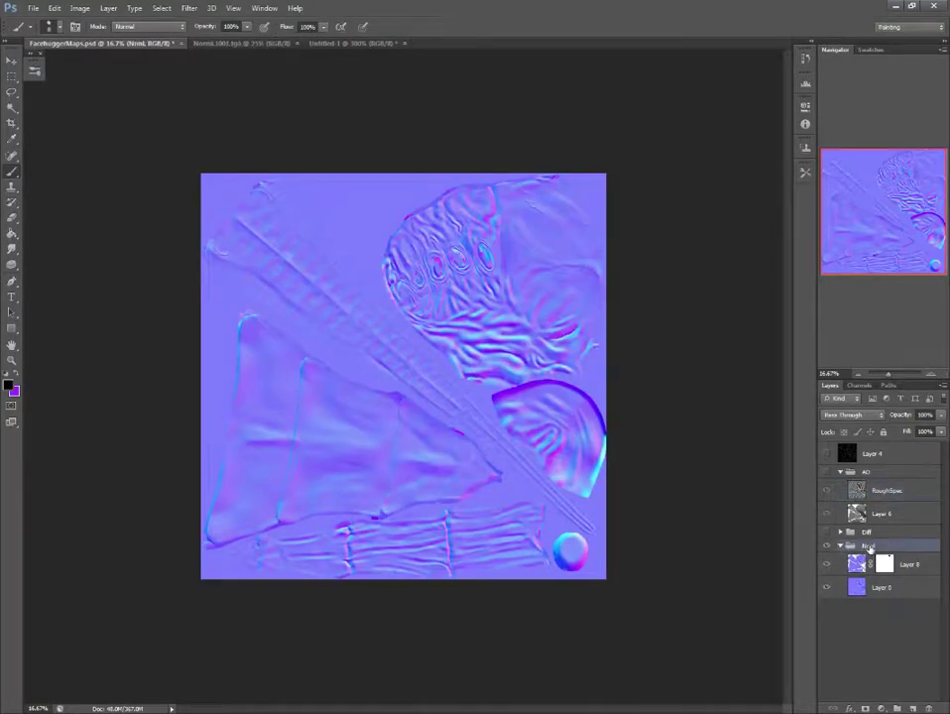
left_click(865, 387)
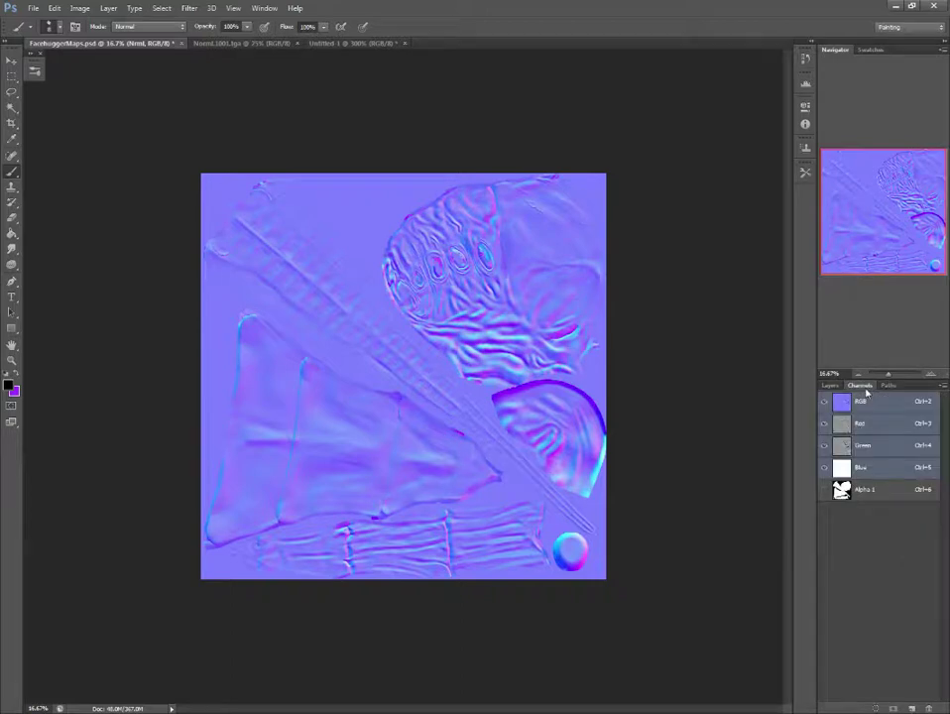
left_click(861, 448)
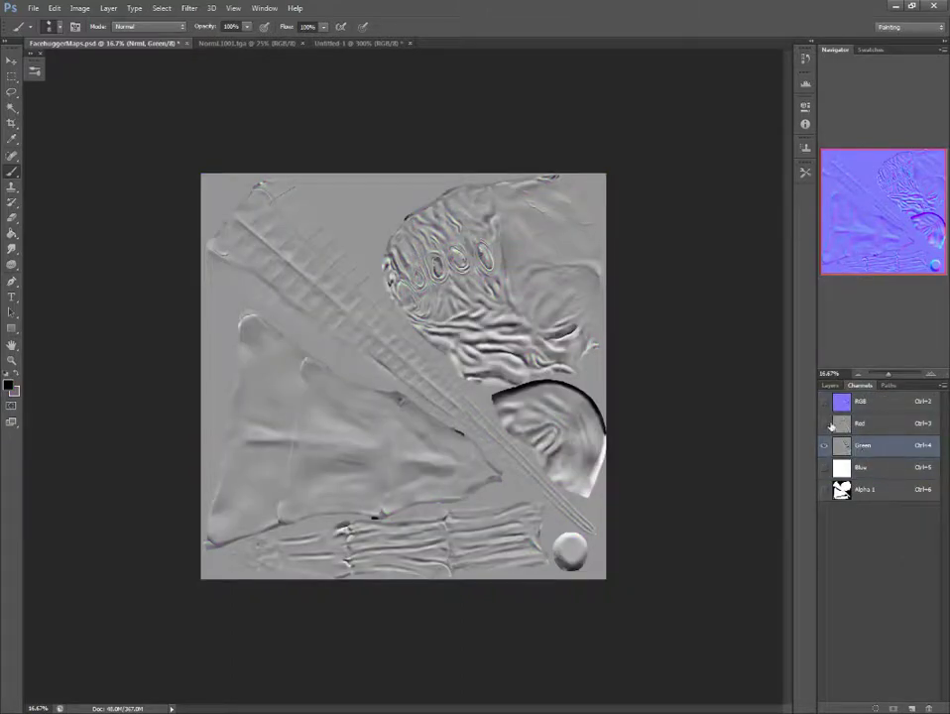
left_click(830, 386)
left_click(838, 473)
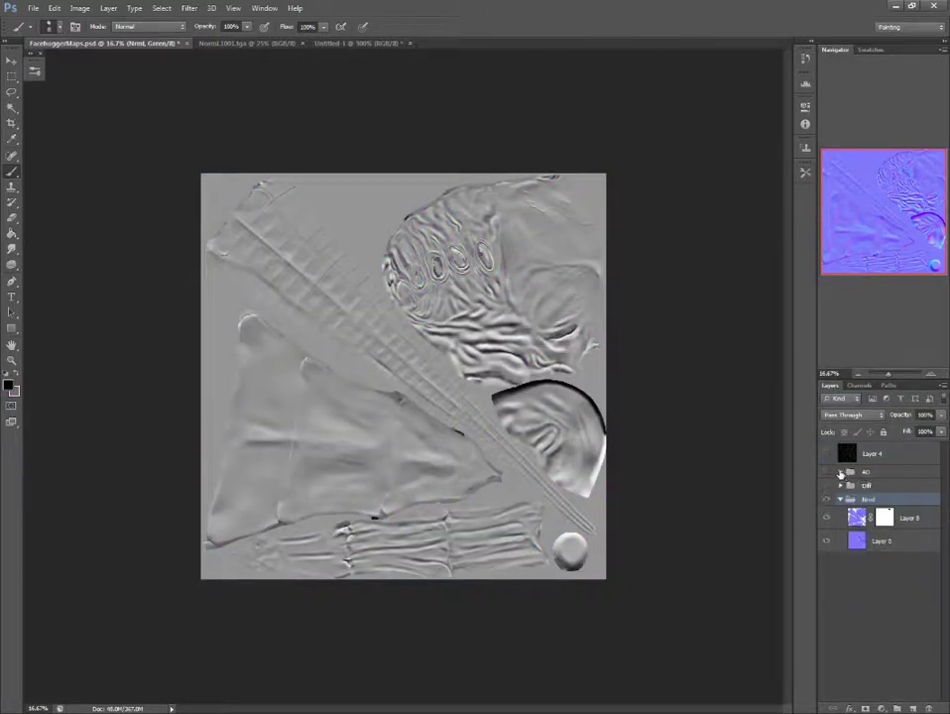
left_click(839, 500)
left_click(839, 500)
- Toggle the Diff and Norml groups' visibility to compare their textures
left_click(828, 486)
left_click(828, 486)
left_click(828, 486)
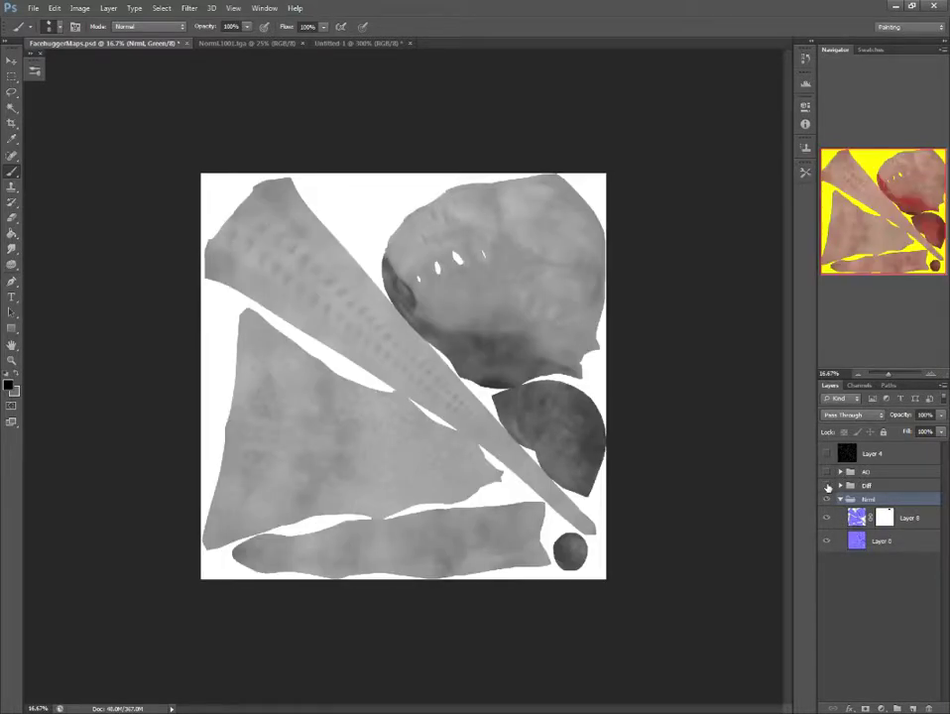
left_click(828, 486)
left_click(827, 515)
left_click(828, 515)
left_click(827, 501)
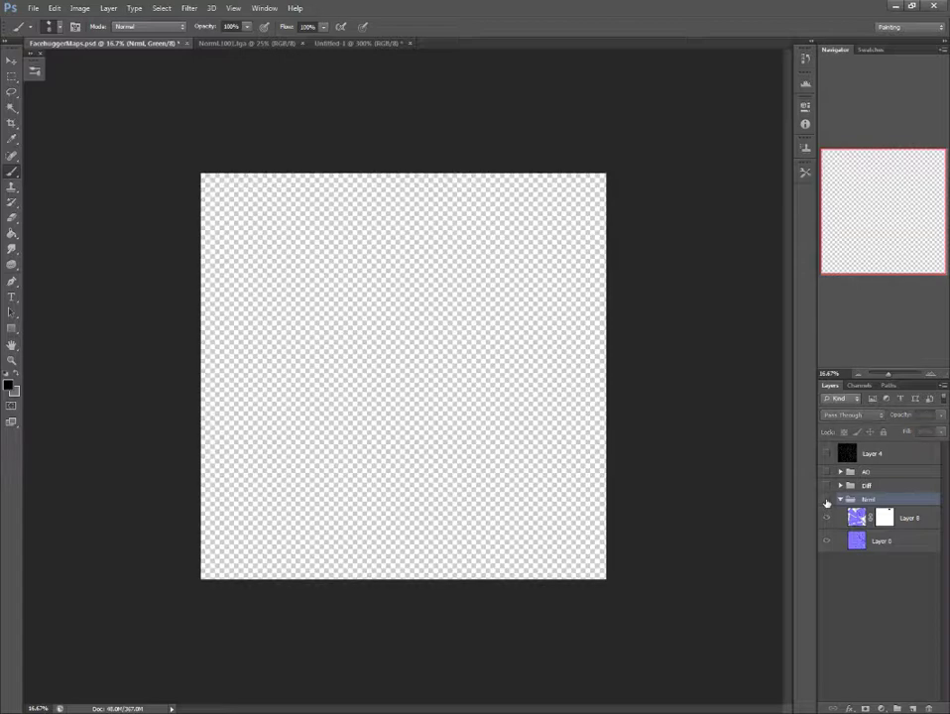
left_click(828, 501)
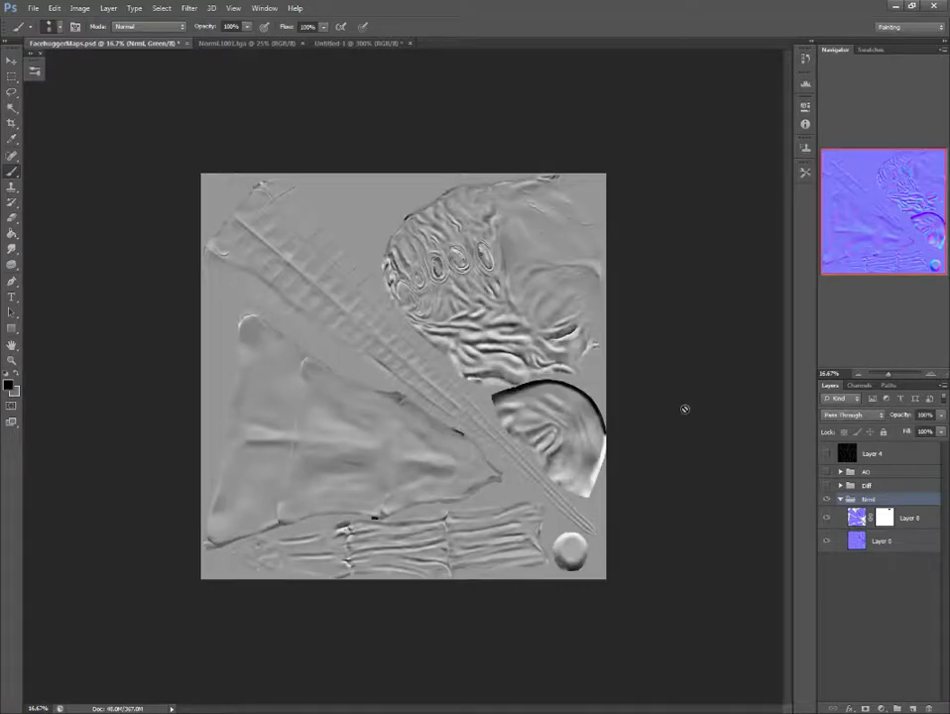
- Invert the green channel of Layer 8's normal map
left_click(857, 514)
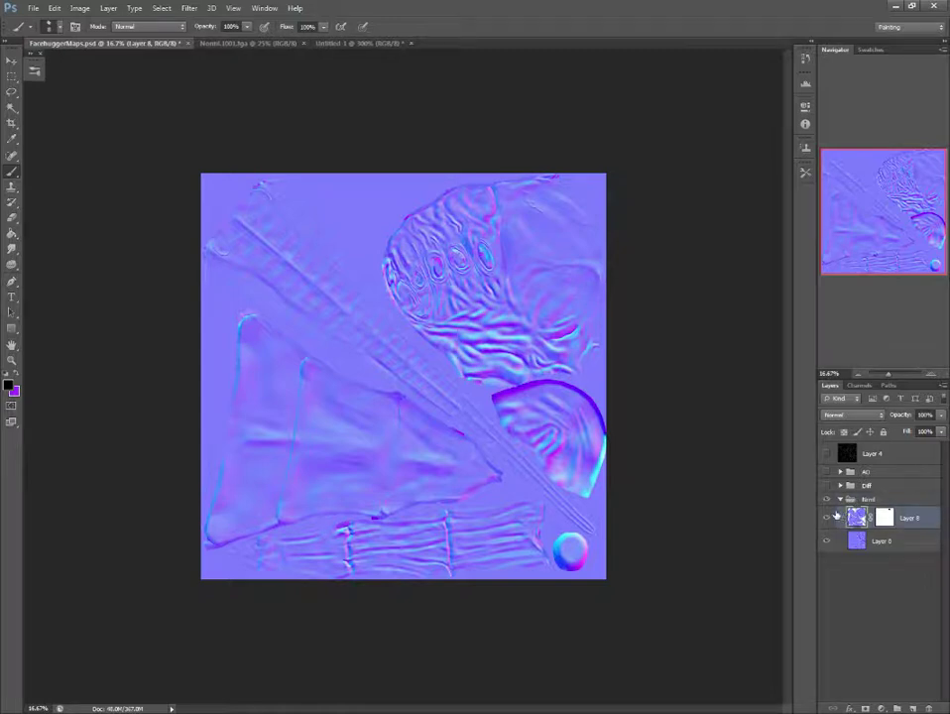
left_click(859, 385)
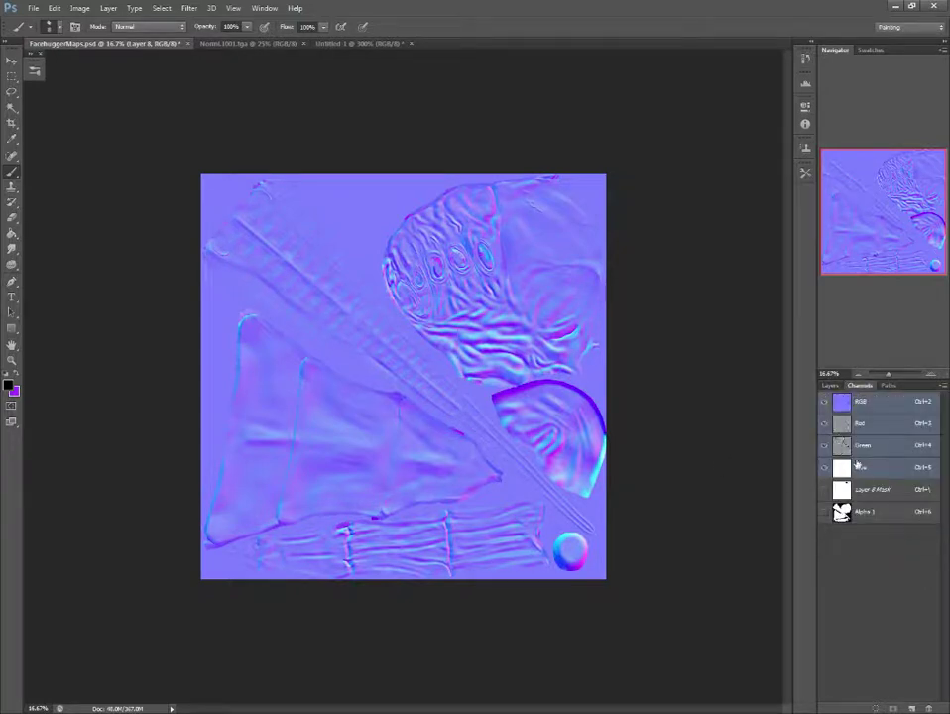
left_click(862, 448)
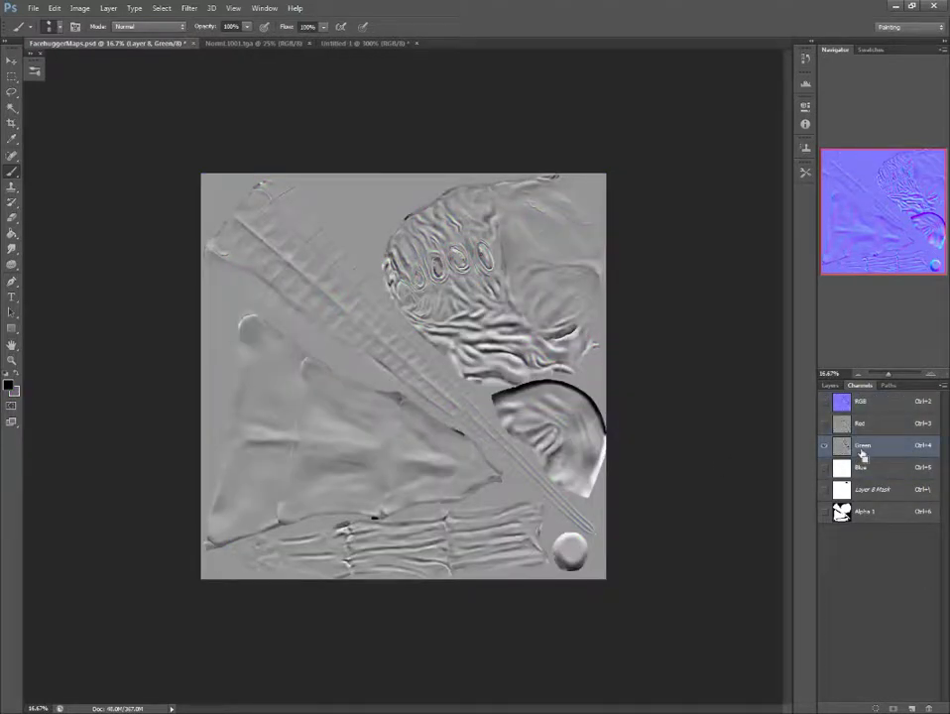
key("ctrl+i")
left_click(830, 385)
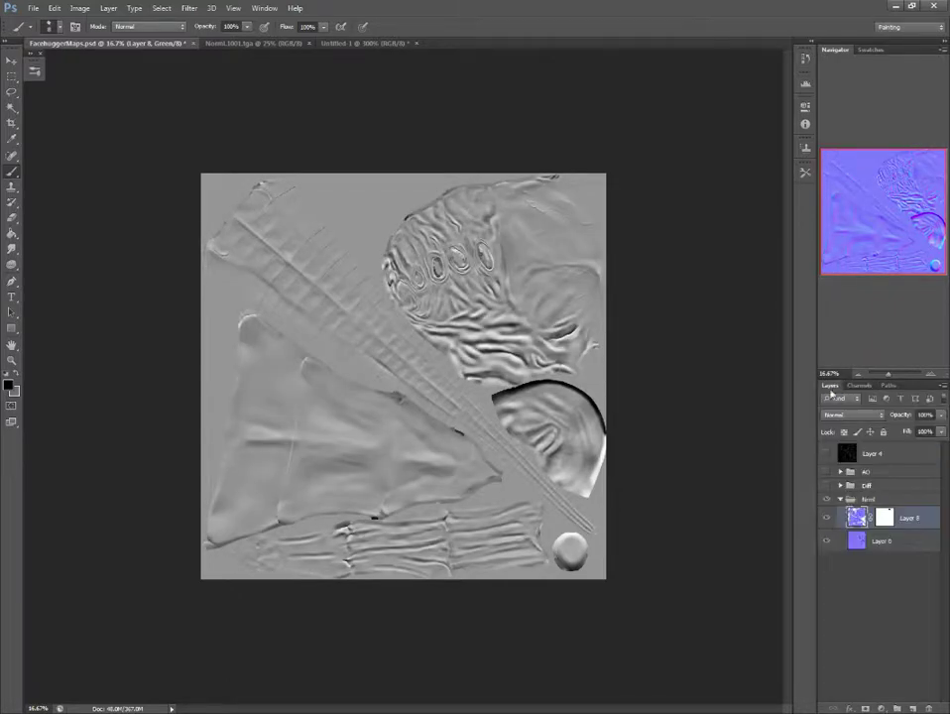
- Merge Layer 8 and Layer 0 into a single layer
left_click(877, 544)
right_click(859, 544)
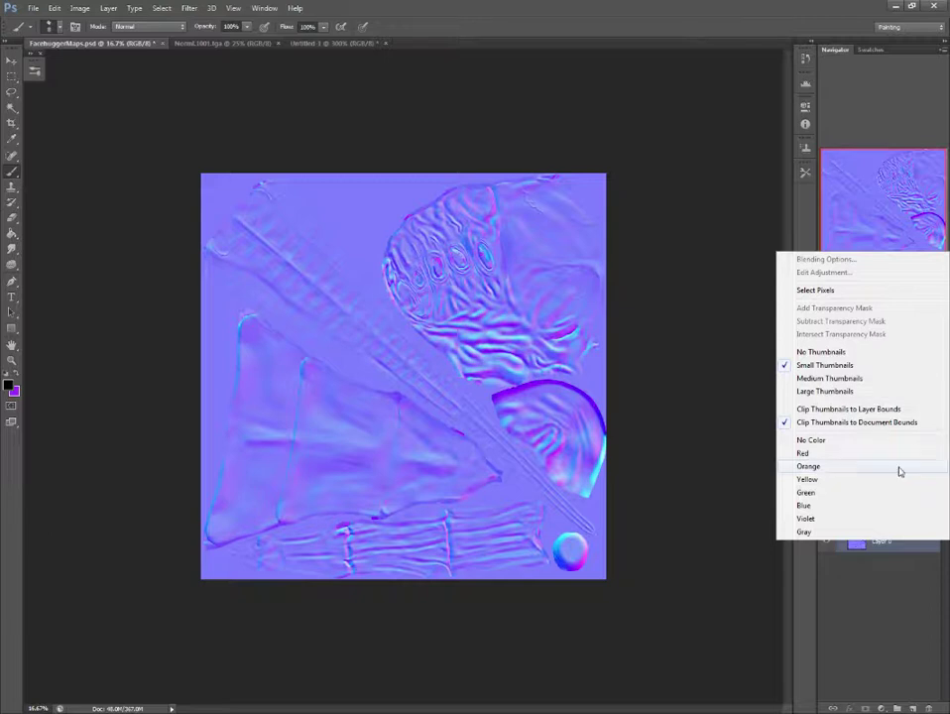
left_click(913, 562)
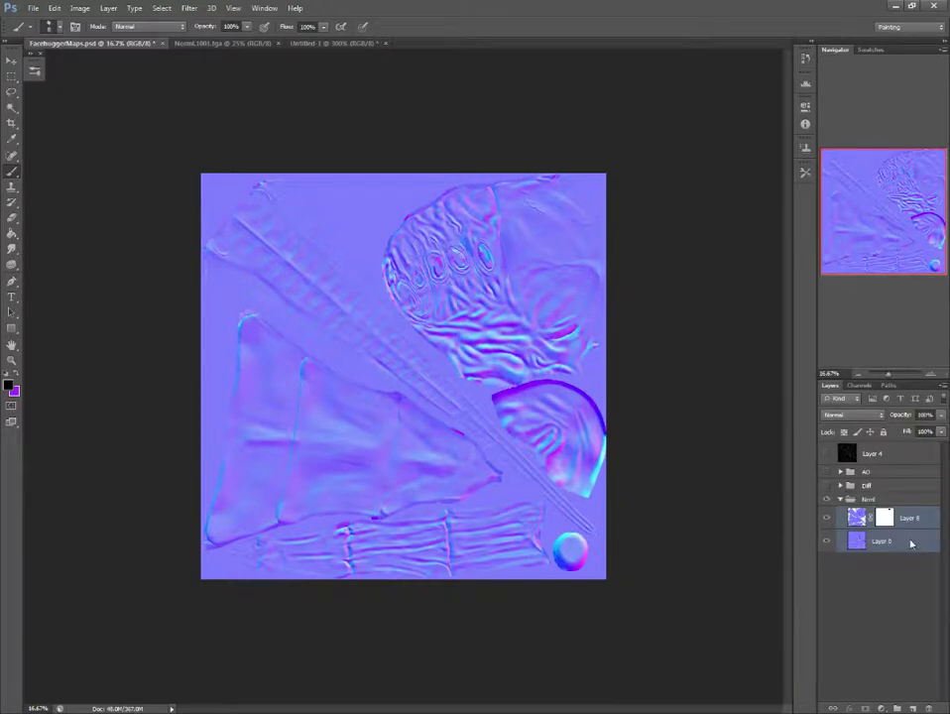
right_click(913, 604)
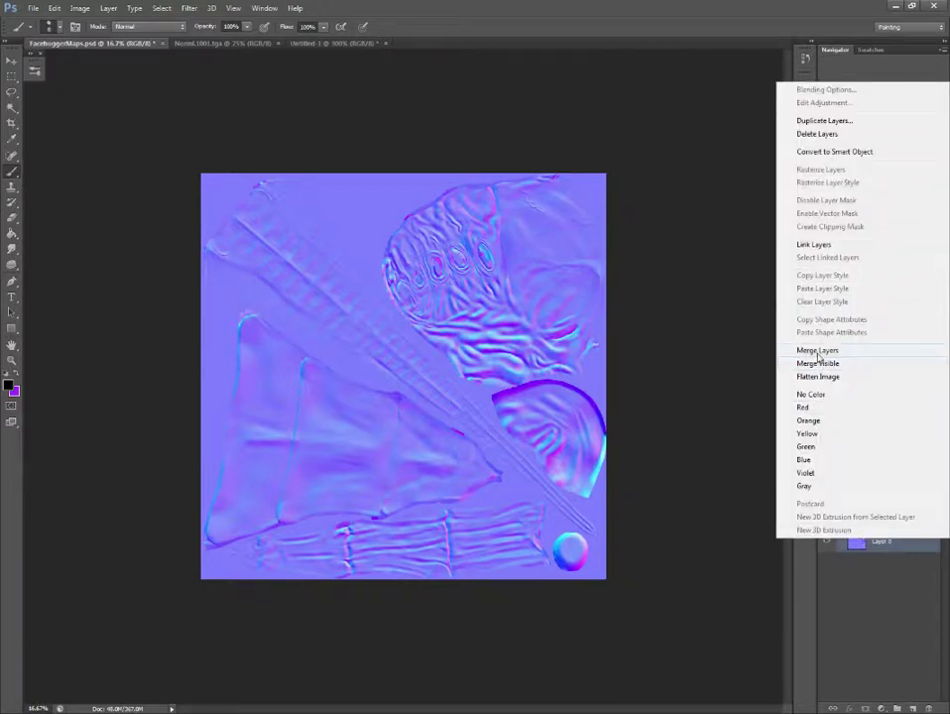
left_click(819, 350)
- Invert the green channel of the merged normal-map layer
left_click(860, 386)
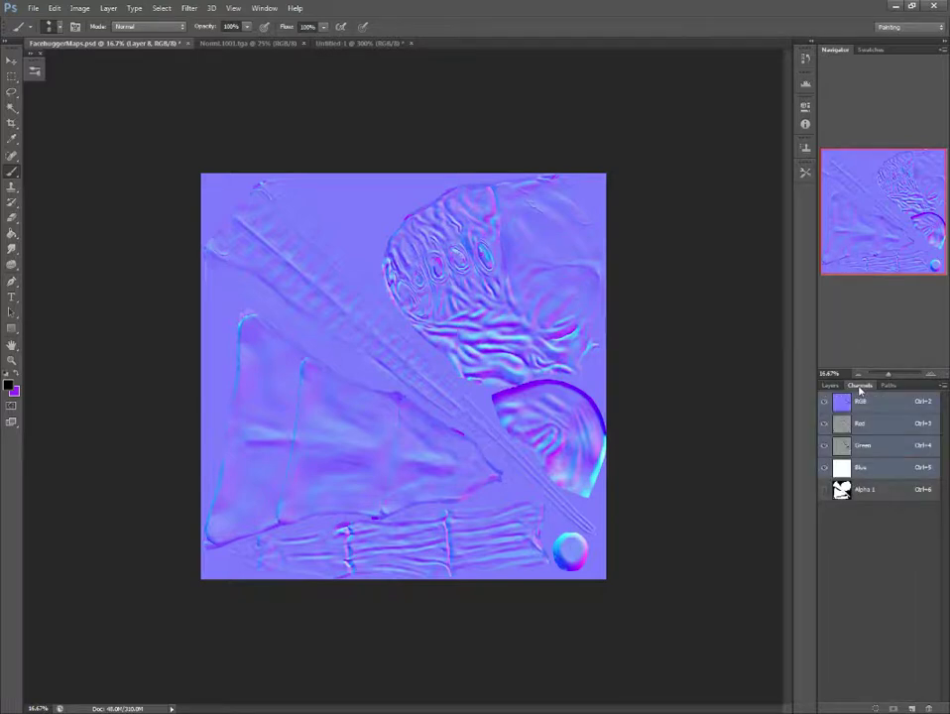
left_click(864, 448)
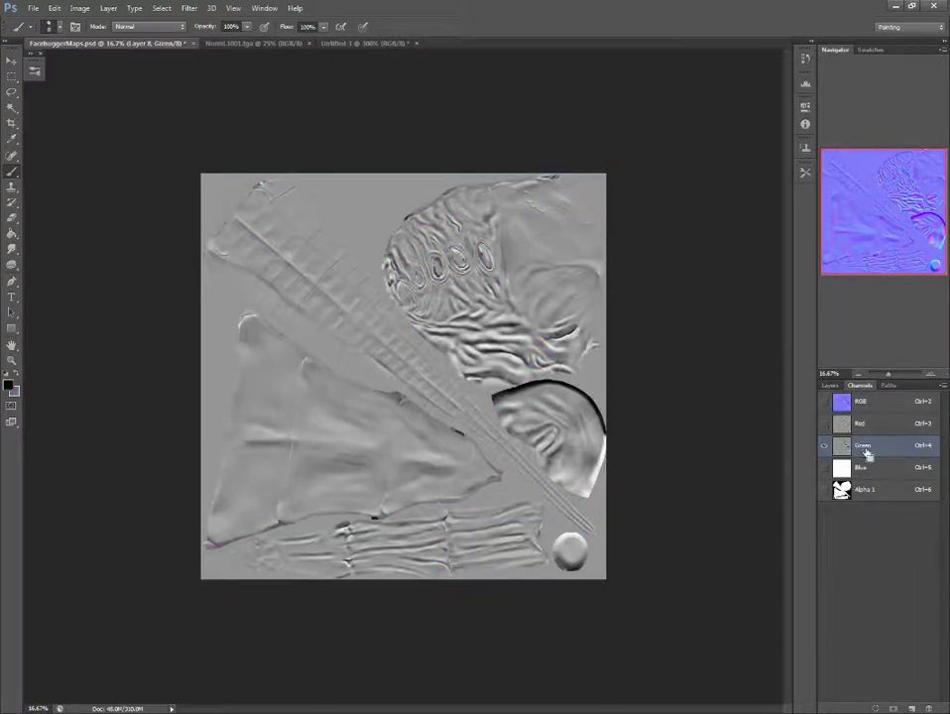
key("ctrl+i")
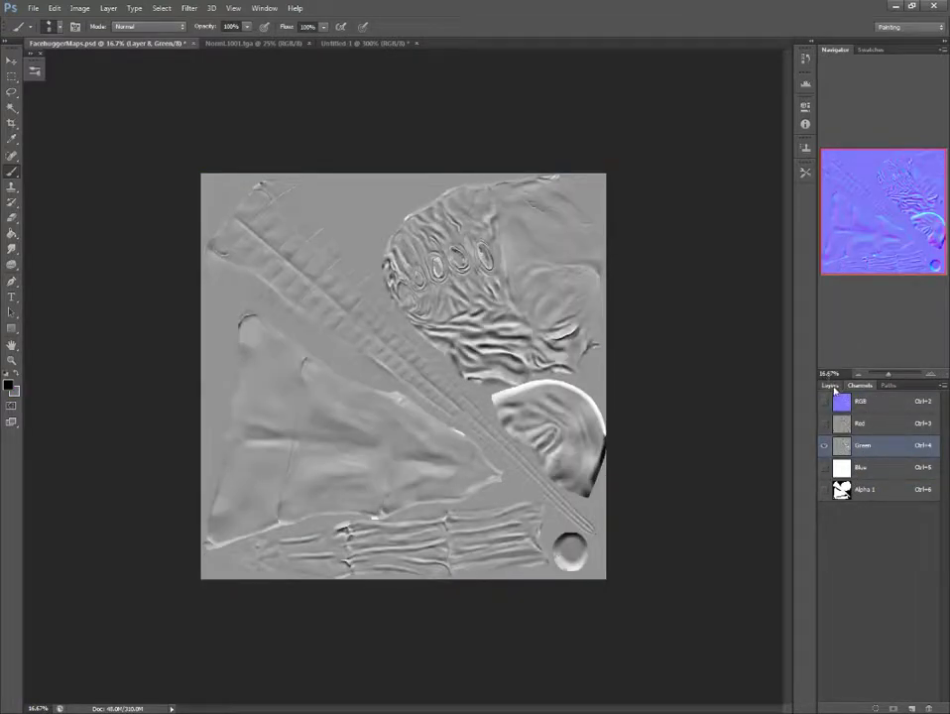
left_click(829, 385)
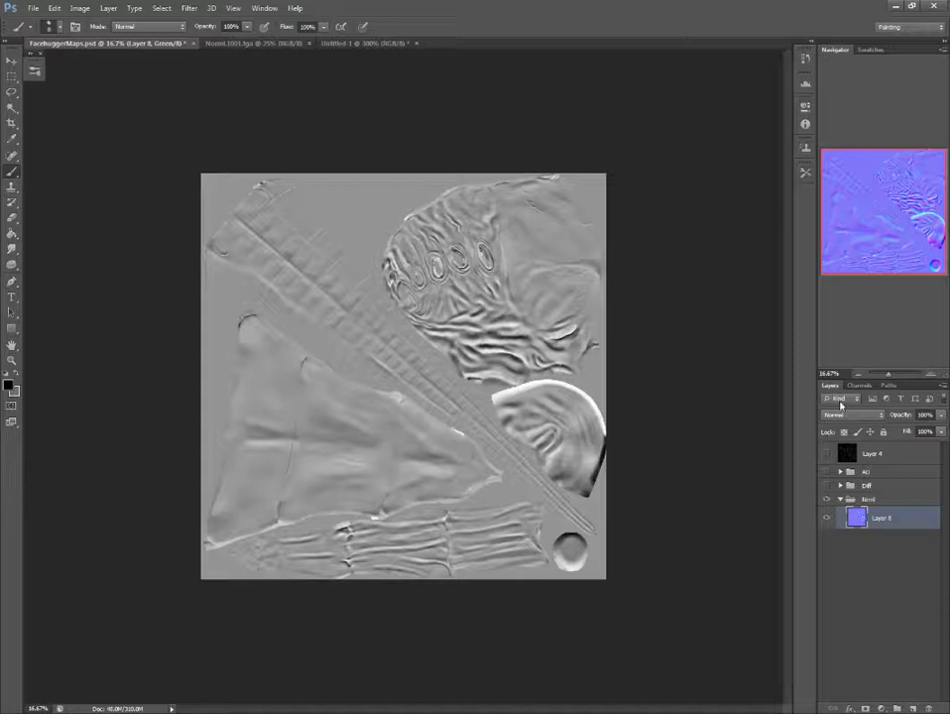
left_click(31, 9)
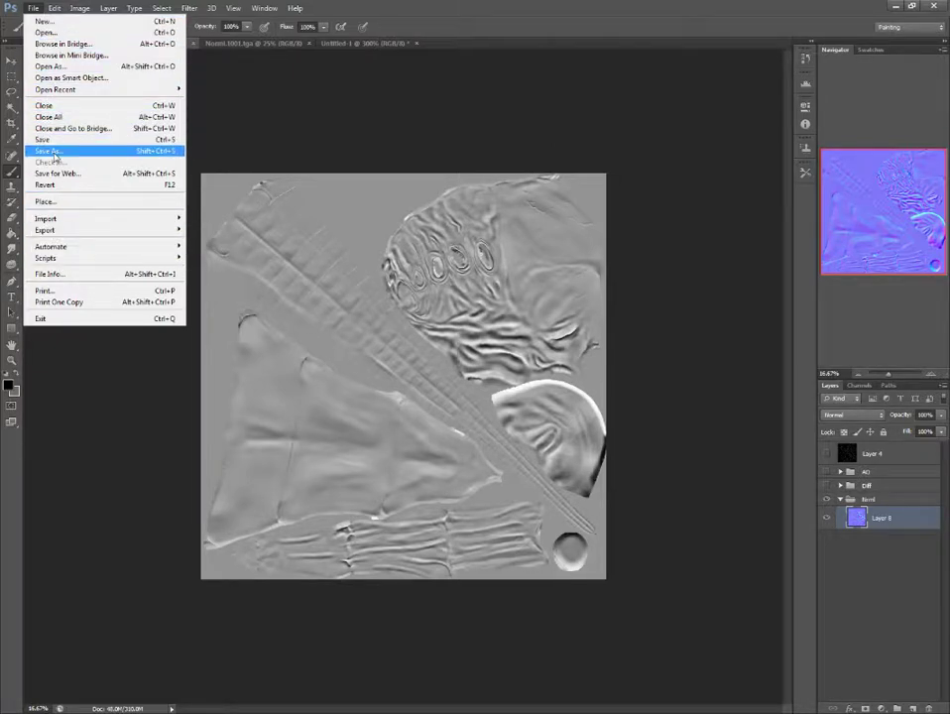
- Save the normal map as a 24-bit Targa, overwriting Normals2.tga in the Maps folder
left_click(47, 150)
left_click(474, 425)
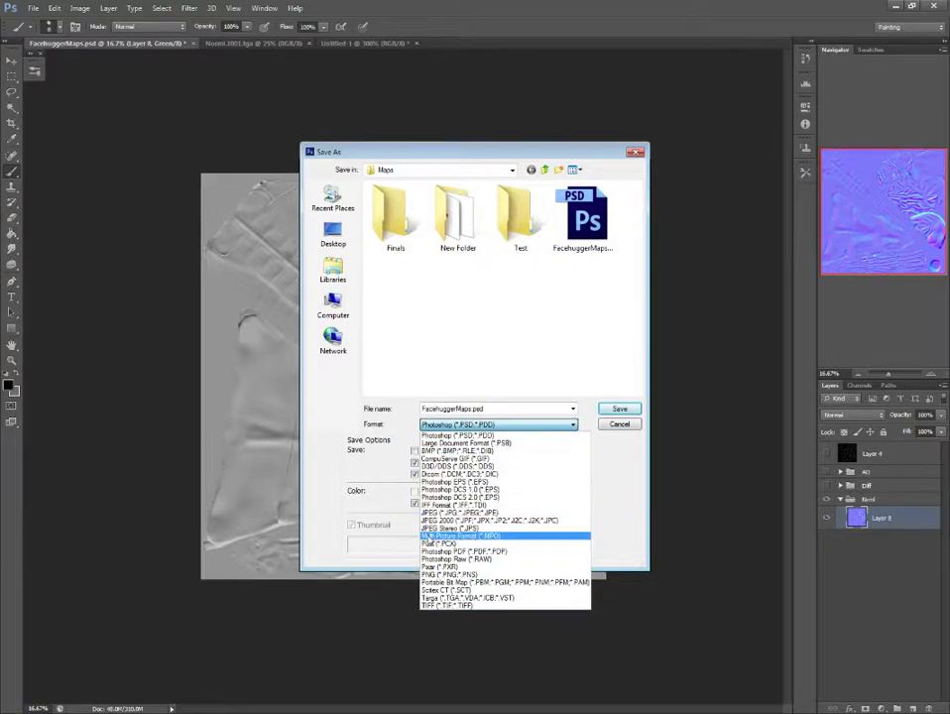
left_click(436, 598)
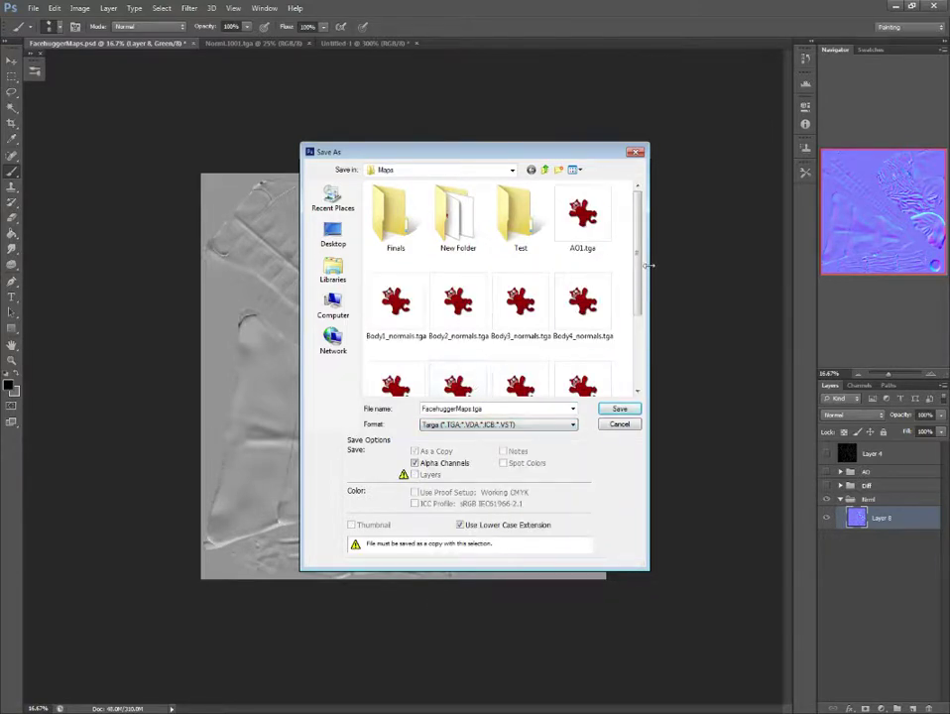
scroll(630, 308, "down", 5)
left_click(457, 357)
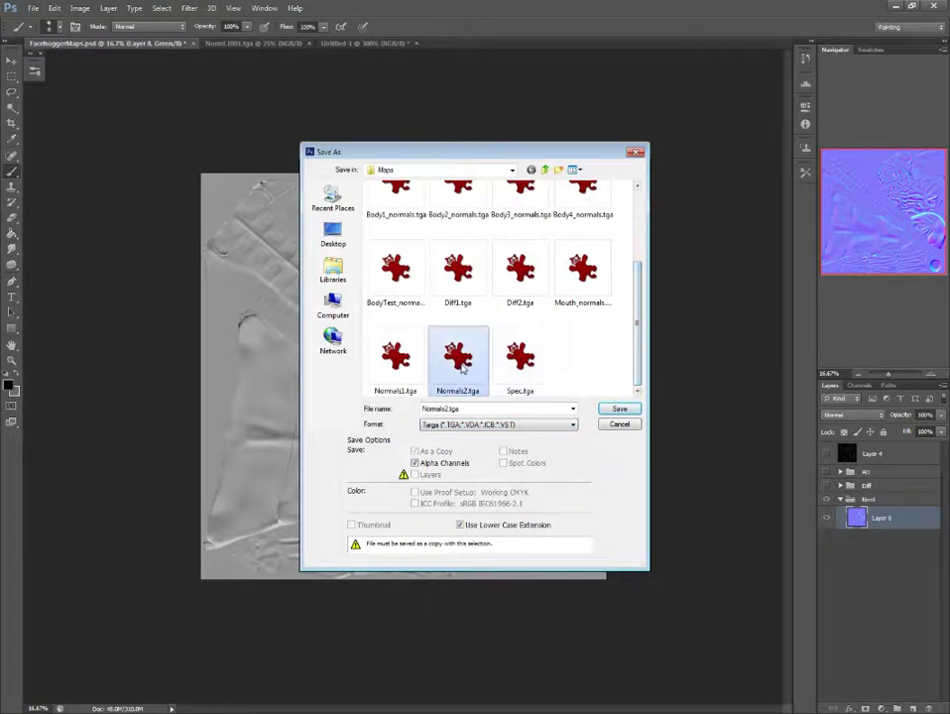
double_click(452, 408)
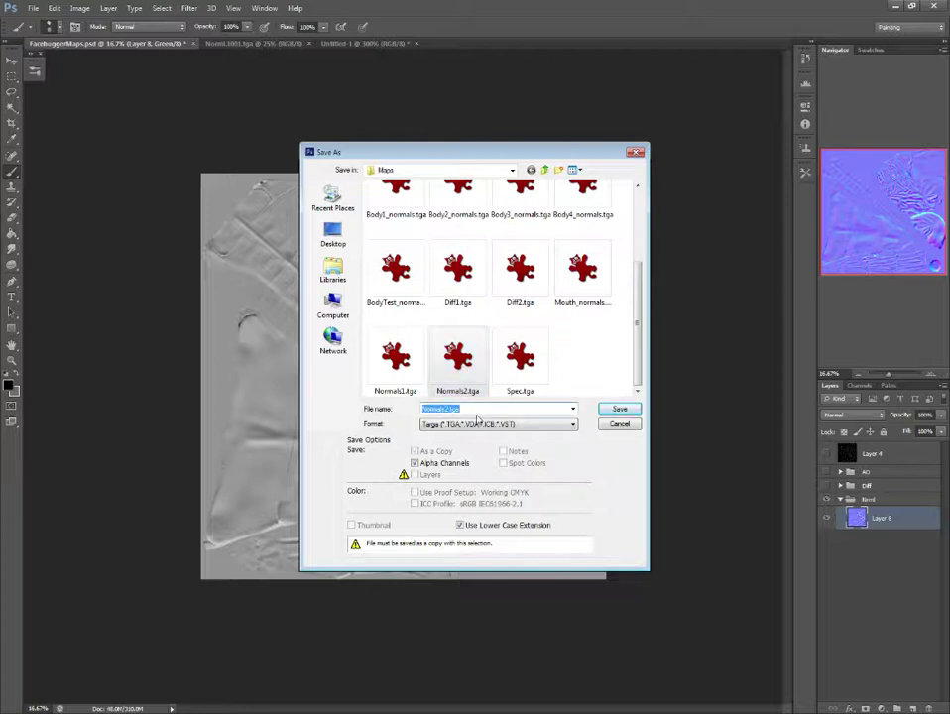
type("Normals2")
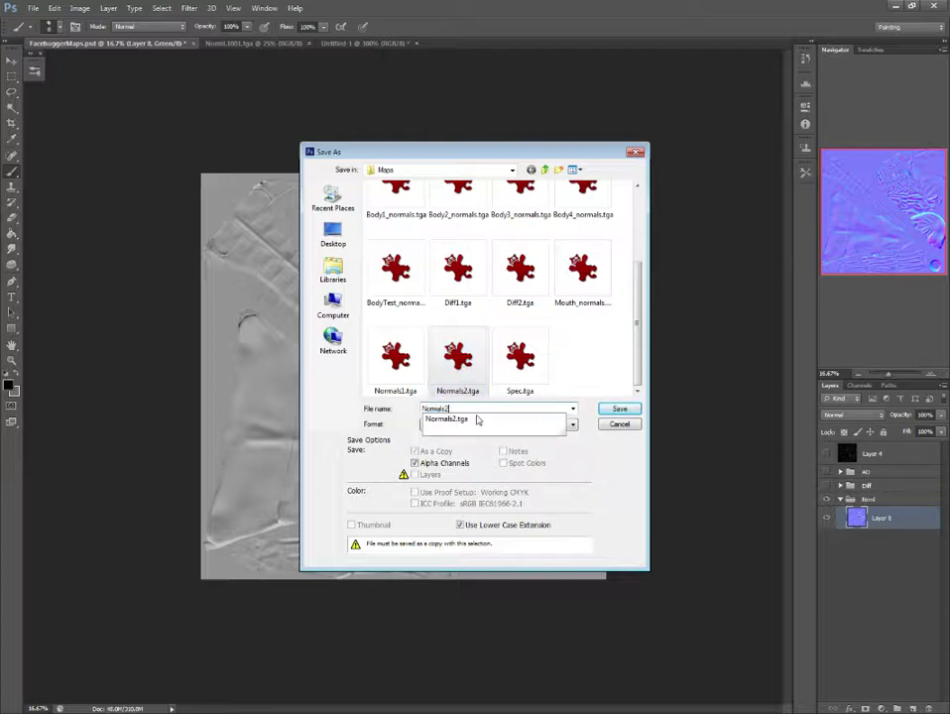
key("Return")
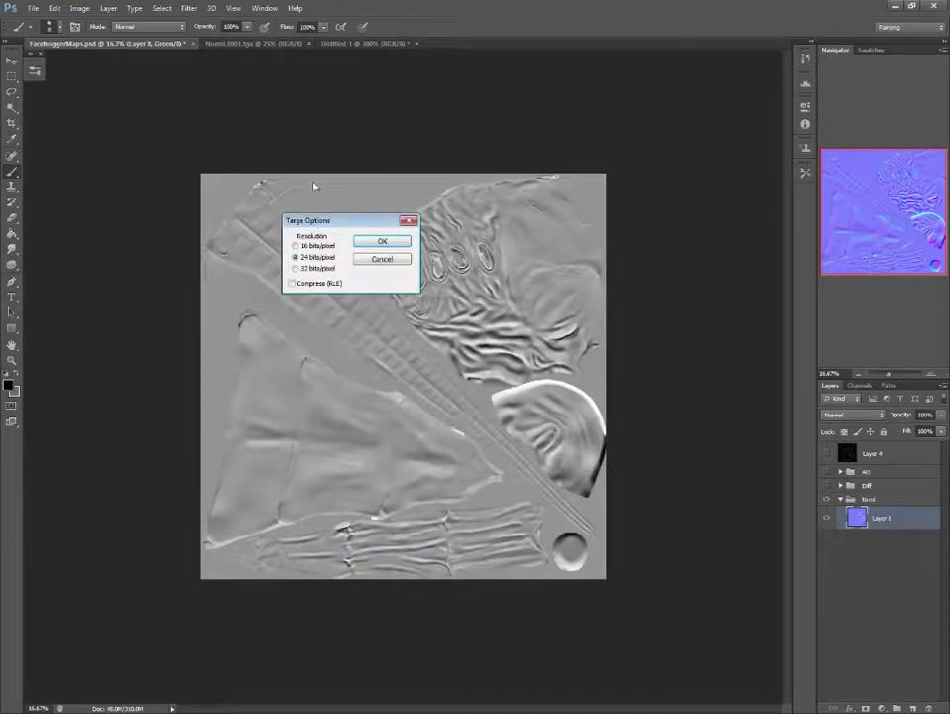
left_click(382, 241)
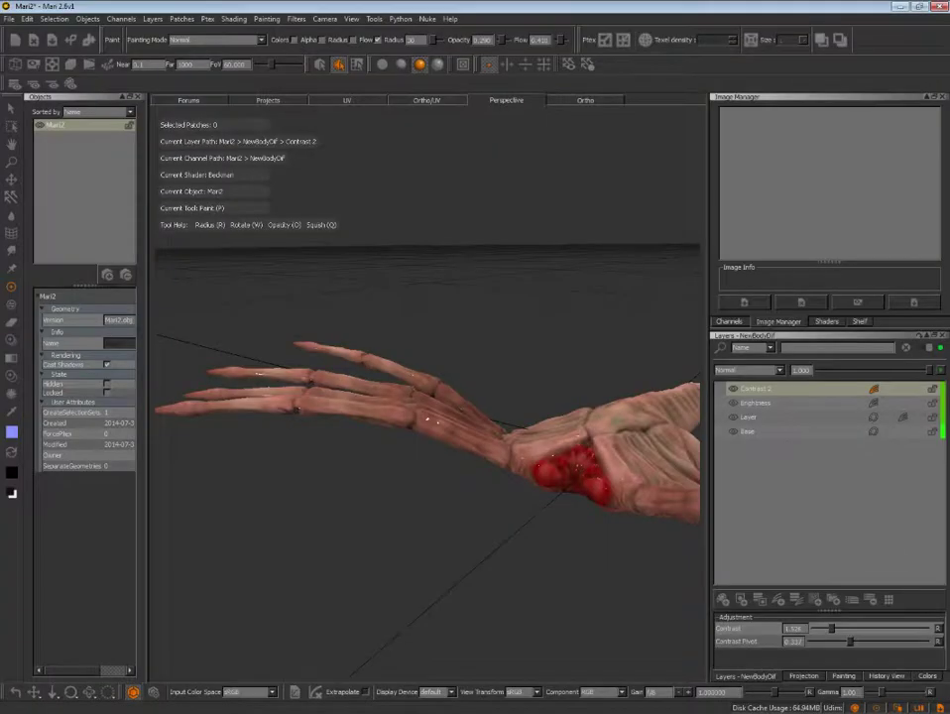
- Select Contrast 2, compare with it hidden, and adjust its contrast and pivot sliders
mouse_move(511, 410)
left_mouse_down("alt")
mouse_move(609, 321)
mouse_move(515, 252)
mouse_move(501, 229)
left_mouse_up("alt")
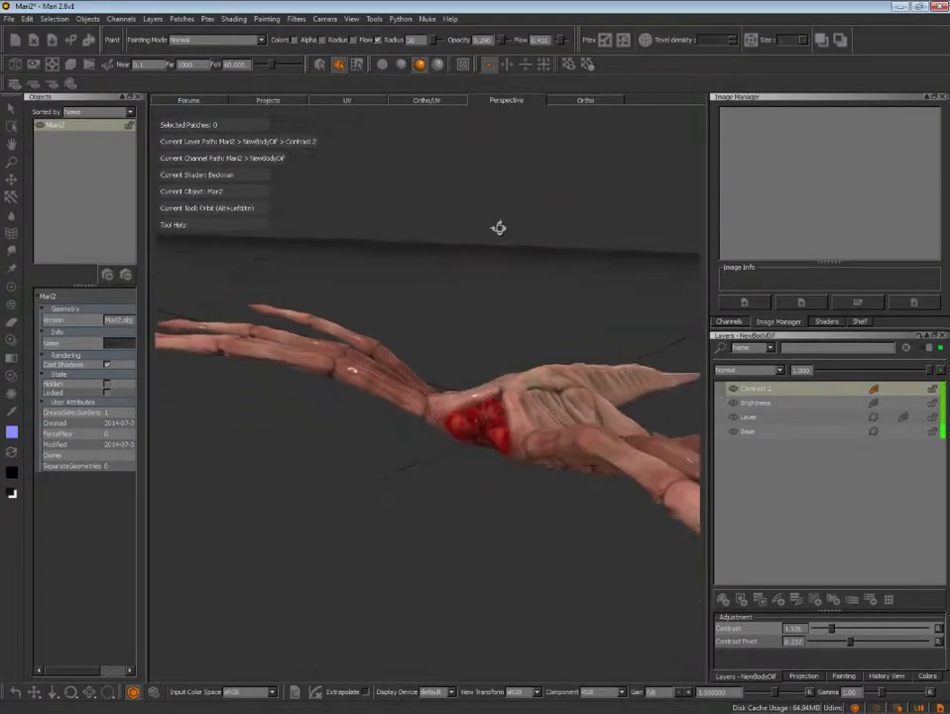
left_click(736, 393)
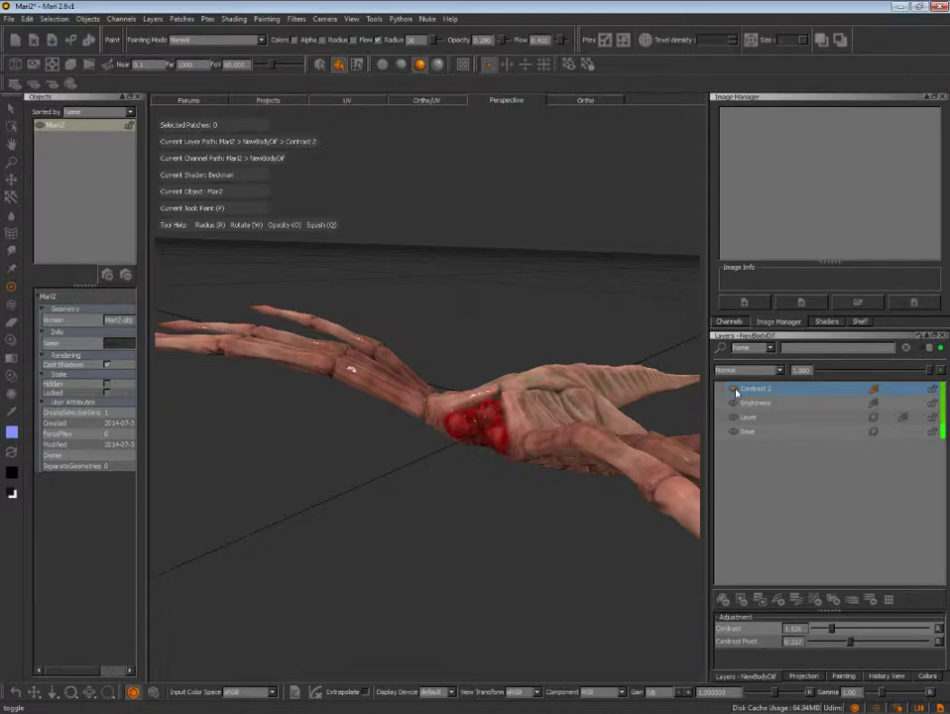
left_click(735, 391)
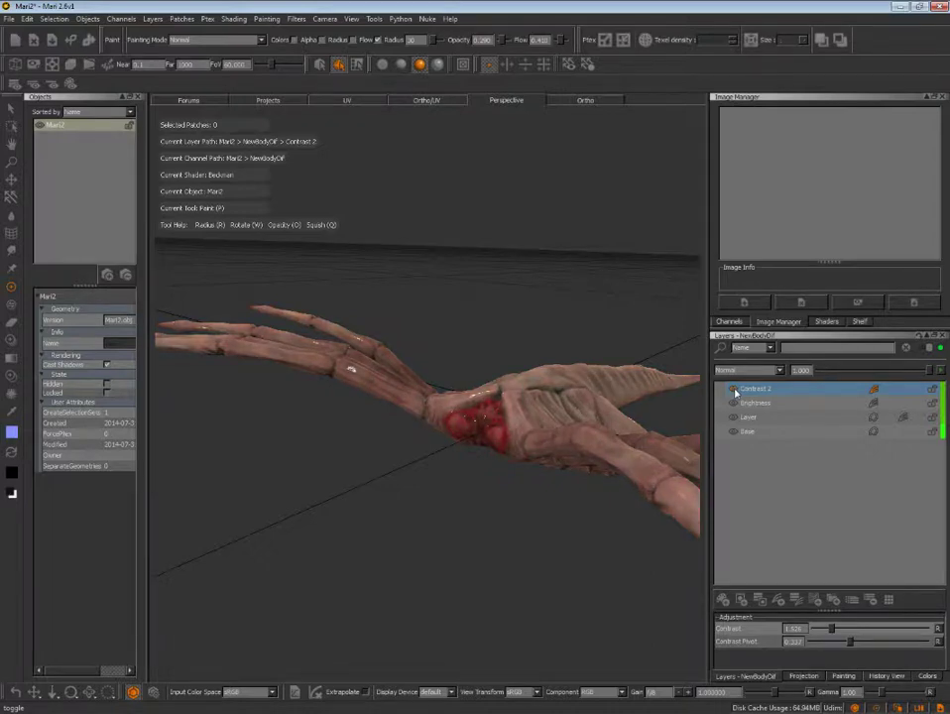
mouse_move(595, 357)
left_mouse_down("alt")
mouse_move(465, 324)
mouse_move(617, 356)
mouse_move(594, 340)
left_mouse_up("alt")
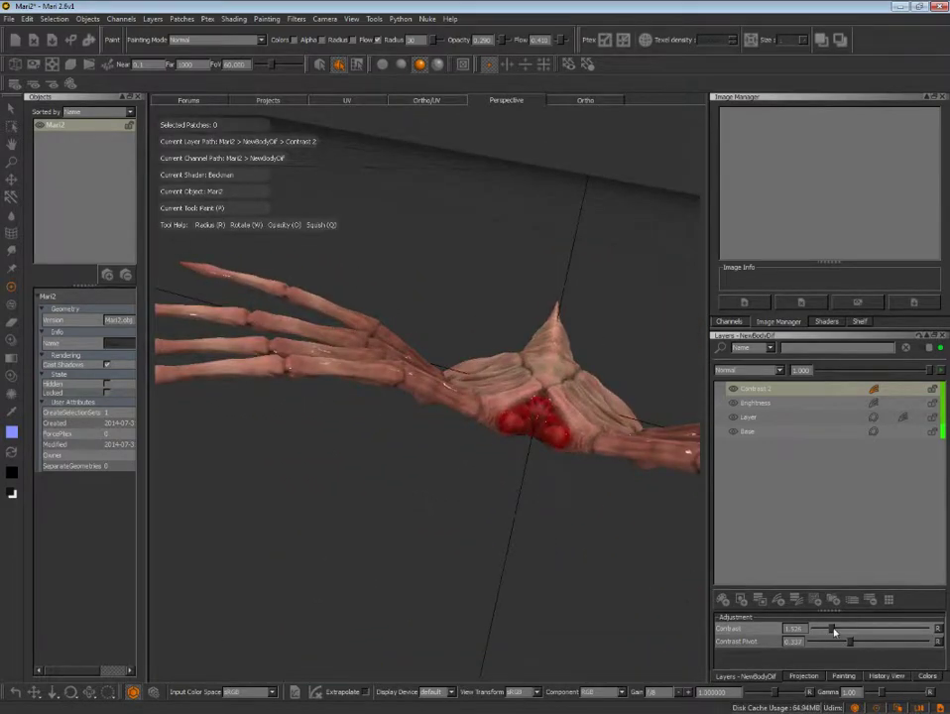
mouse_move(832, 629)
left_mouse_down()
mouse_move(873, 642)
mouse_move(814, 636)
mouse_move(916, 652)
left_mouse_up()
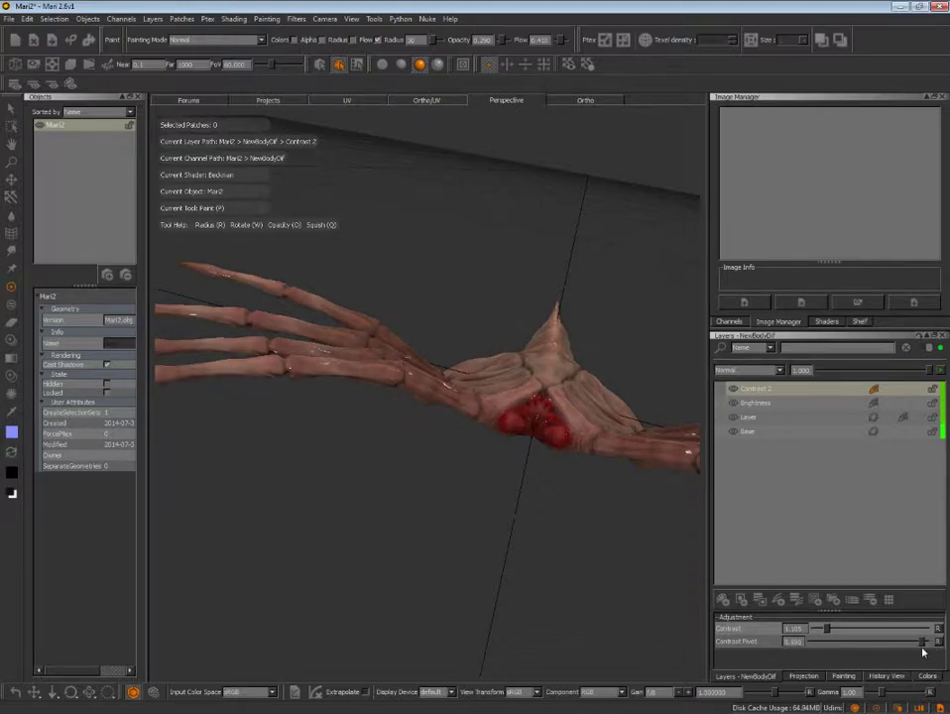
left_click_drag(916, 652, 848, 650)
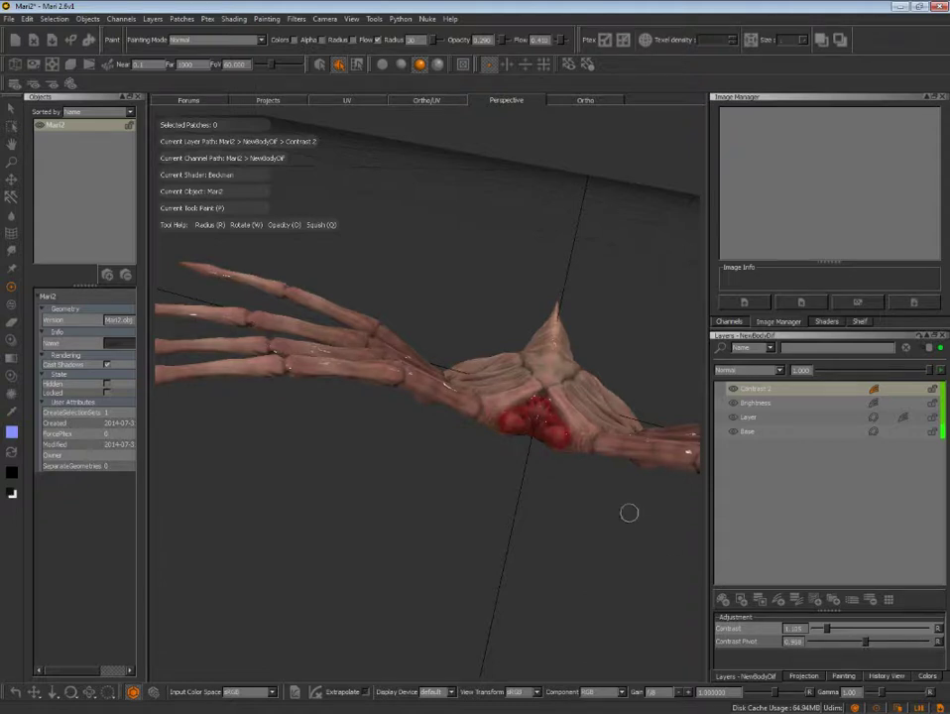
- Recompare Contrast 2 from new angles, nudging contrast up and raising the pivot to darken it
mouse_move(628, 513)
left_mouse_down("alt")
mouse_move(507, 494)
mouse_move(410, 440)
mouse_move(355, 428)
mouse_move(272, 316)
left_mouse_up("alt")
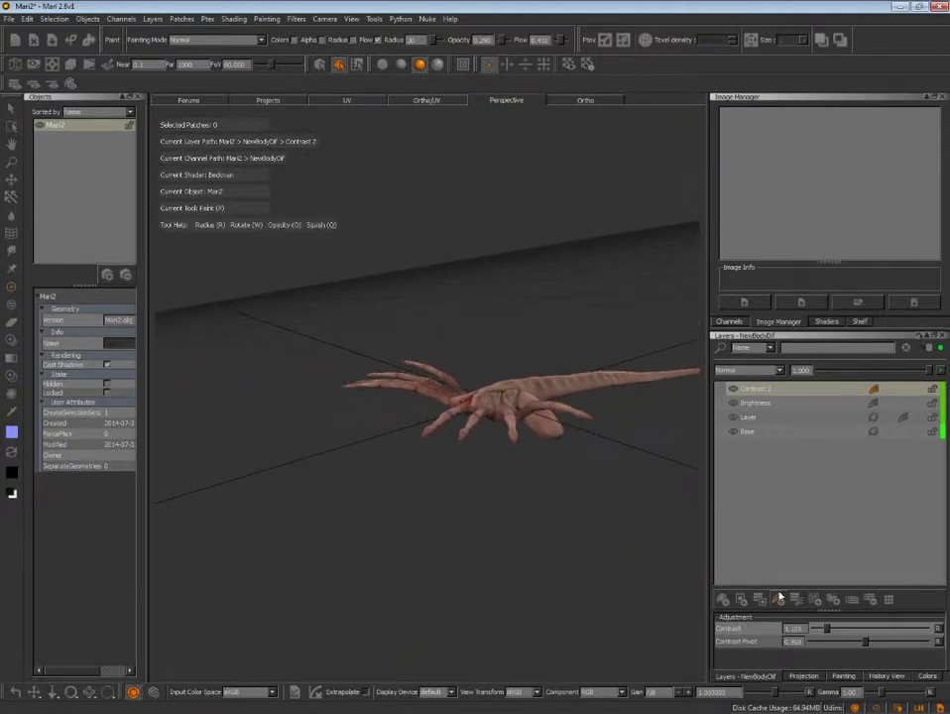
left_click(734, 395)
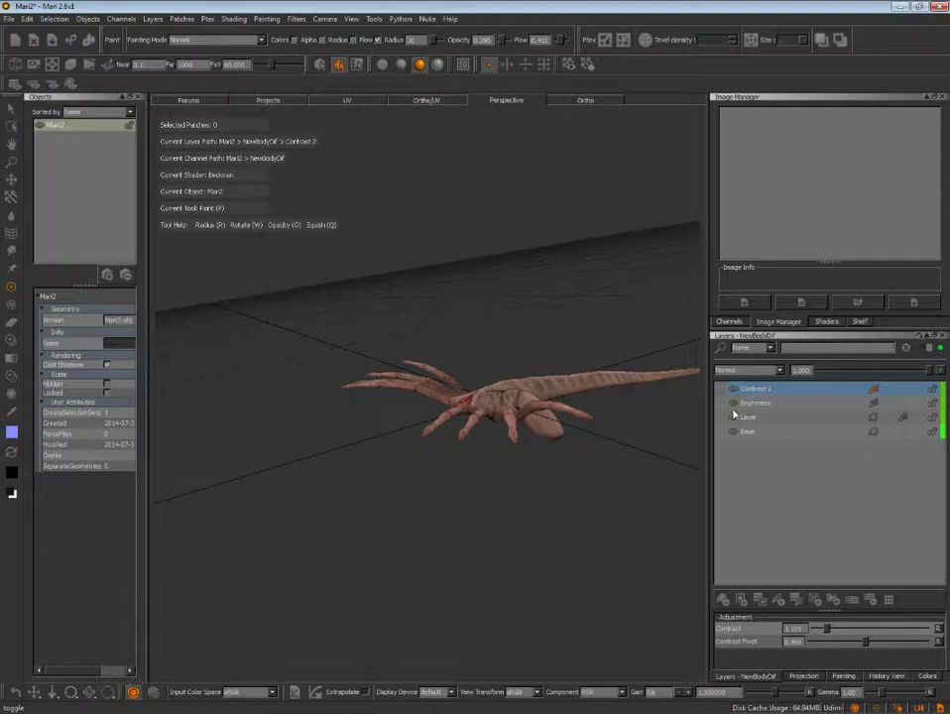
left_click(735, 390)
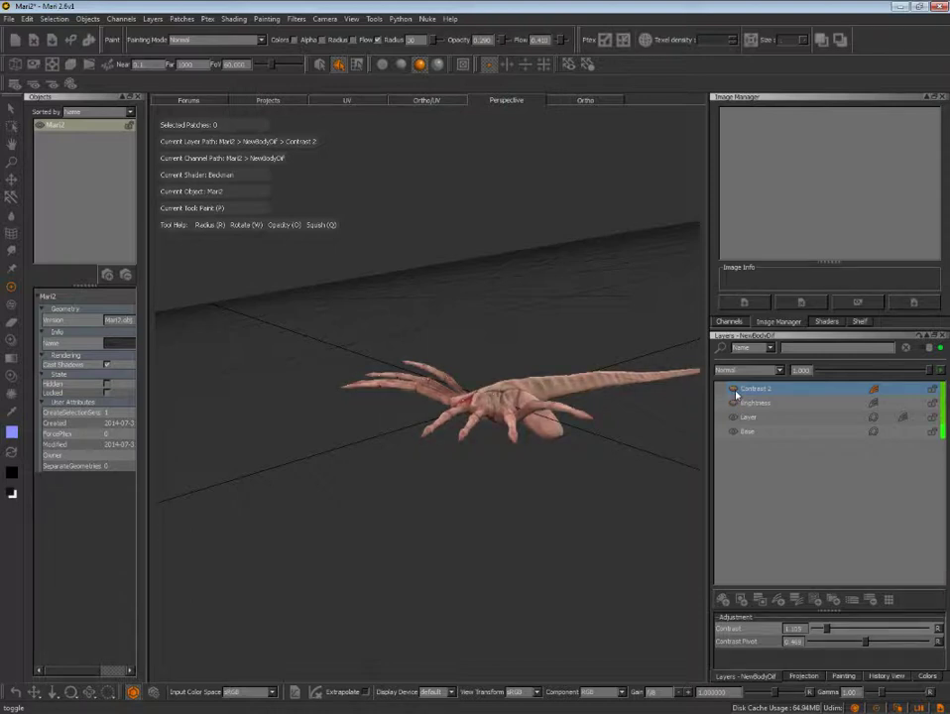
left_click_drag(640, 427, 626, 490, "alt")
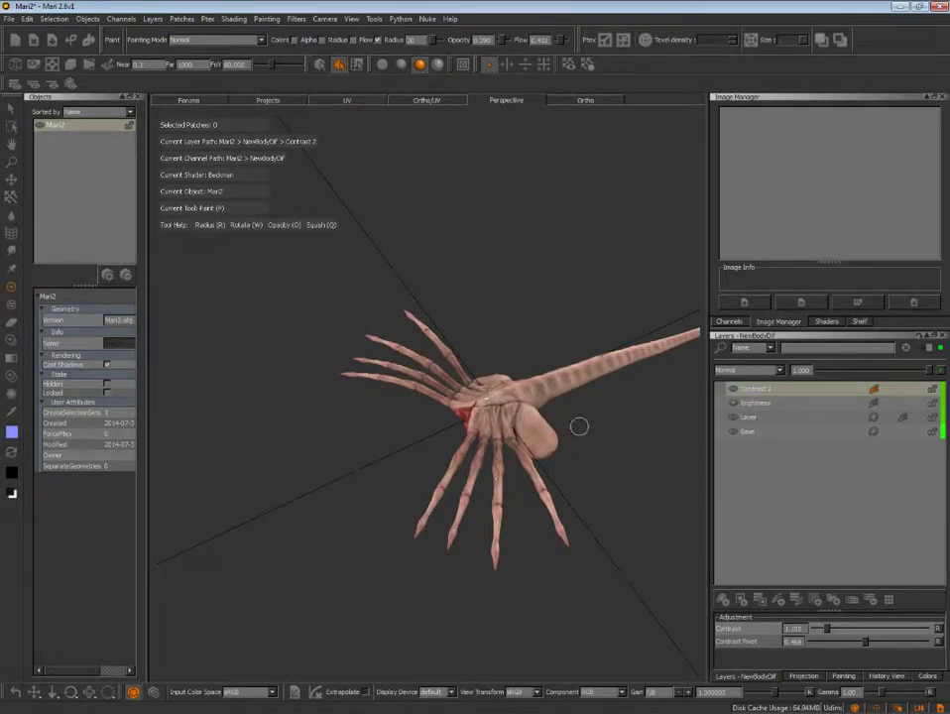
right_click_drag(579, 428, 627, 454, "alt")
left_click_drag(606, 431, 591, 453, "alt")
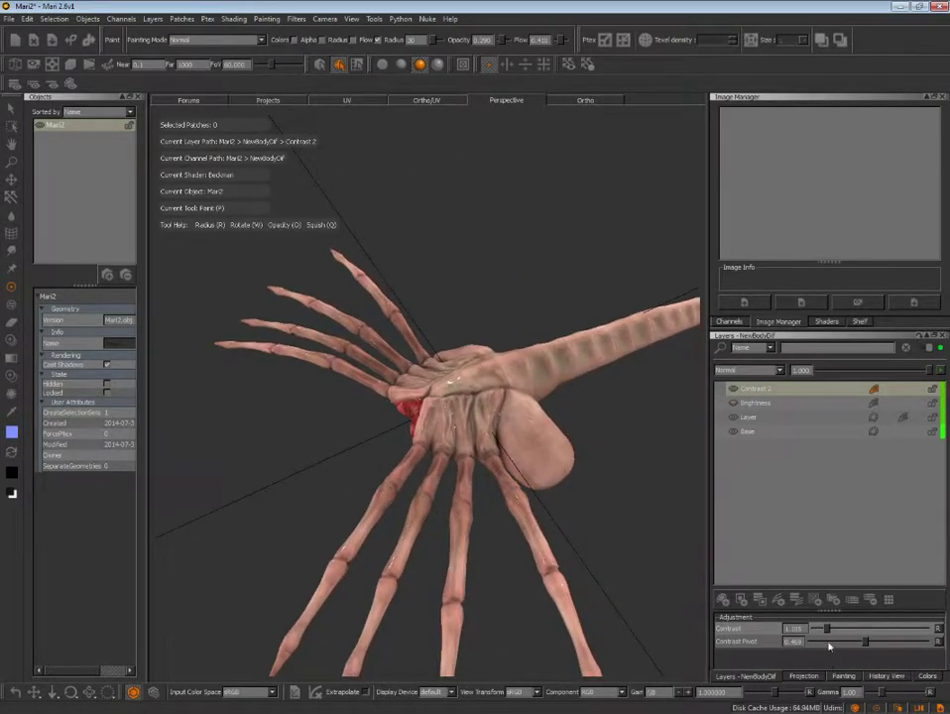
left_click_drag(826, 631, 829, 631)
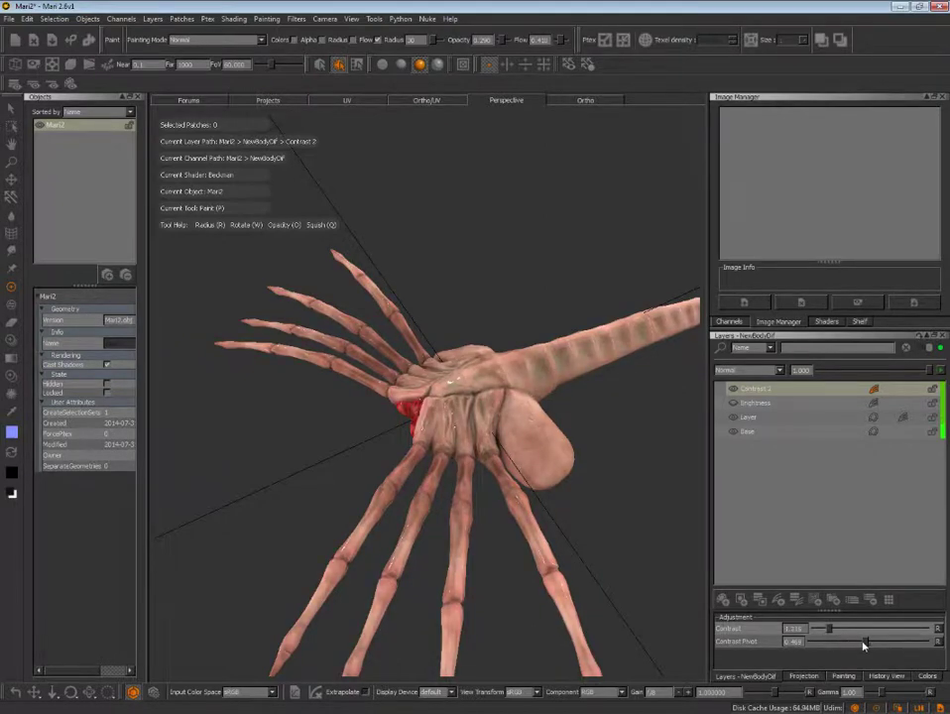
mouse_move(861, 646)
left_mouse_down()
mouse_move(911, 646)
mouse_move(900, 645)
left_mouse_up()
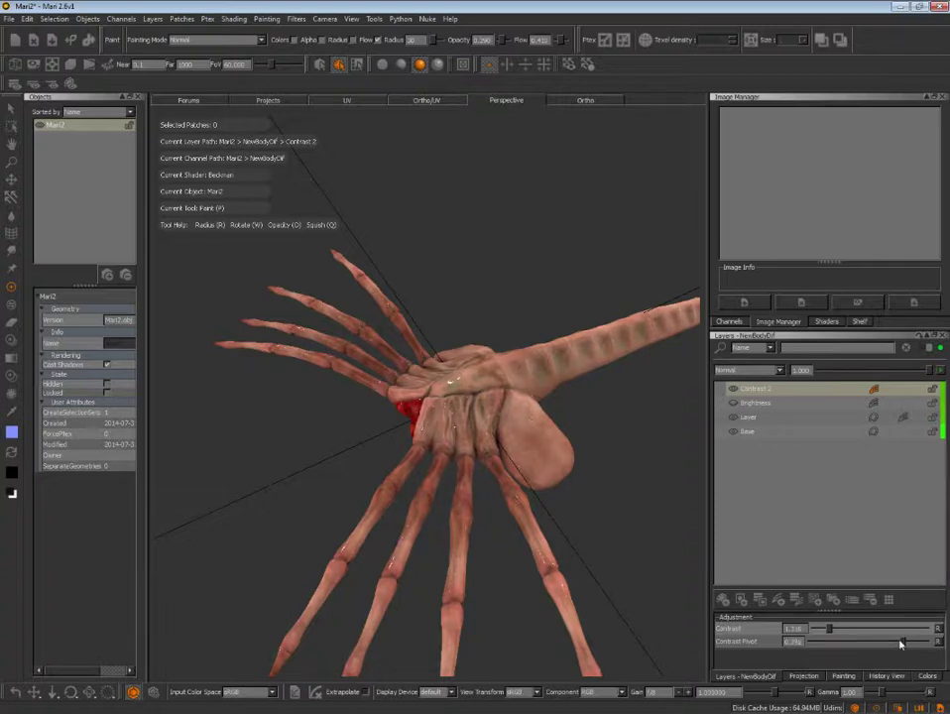
mouse_move(684, 476)
left_mouse_down("alt")
mouse_move(624, 418)
mouse_move(561, 409)
mouse_move(546, 522)
mouse_move(710, 387)
mouse_move(397, 468)
mouse_move(699, 416)
left_mouse_up("alt")
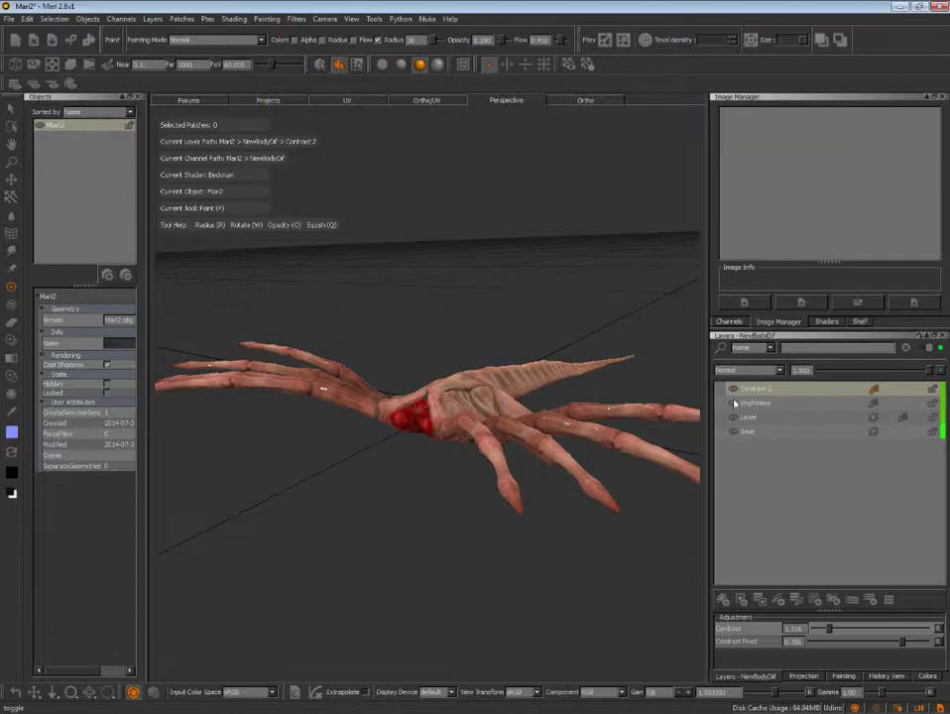
left_click(735, 404)
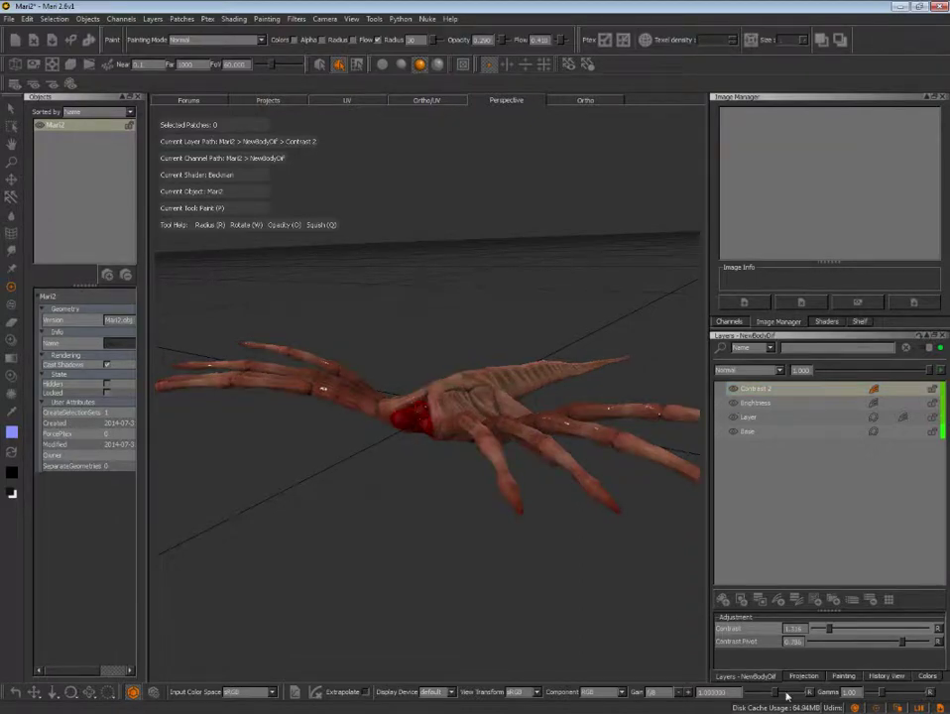
- Adjust the Brightness layer's slider and zoom around to check the paler creature
left_click(764, 404)
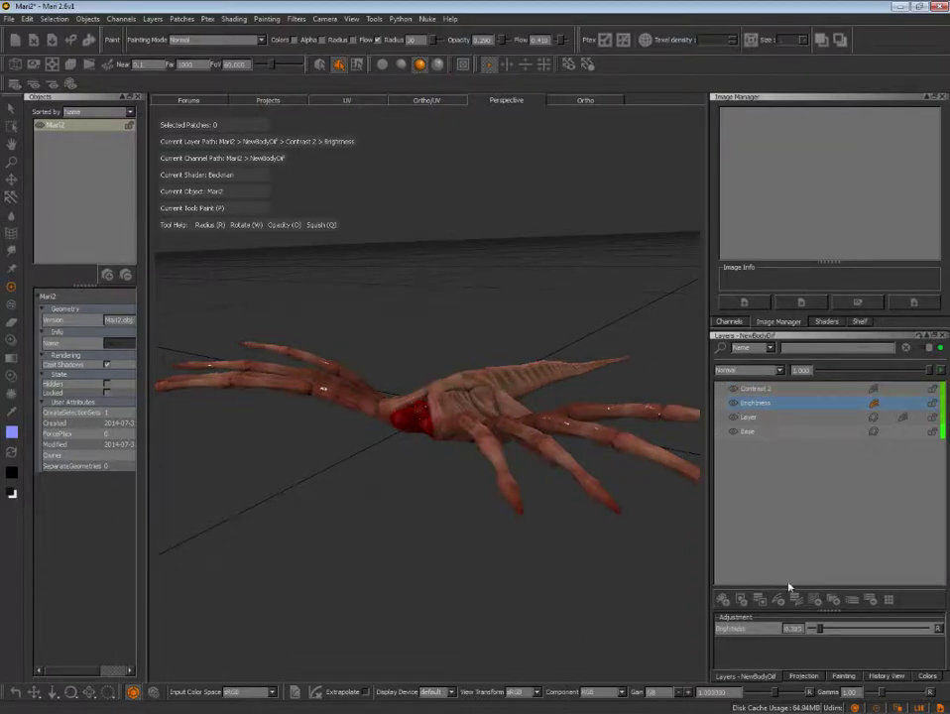
left_click_drag(822, 630, 825, 631)
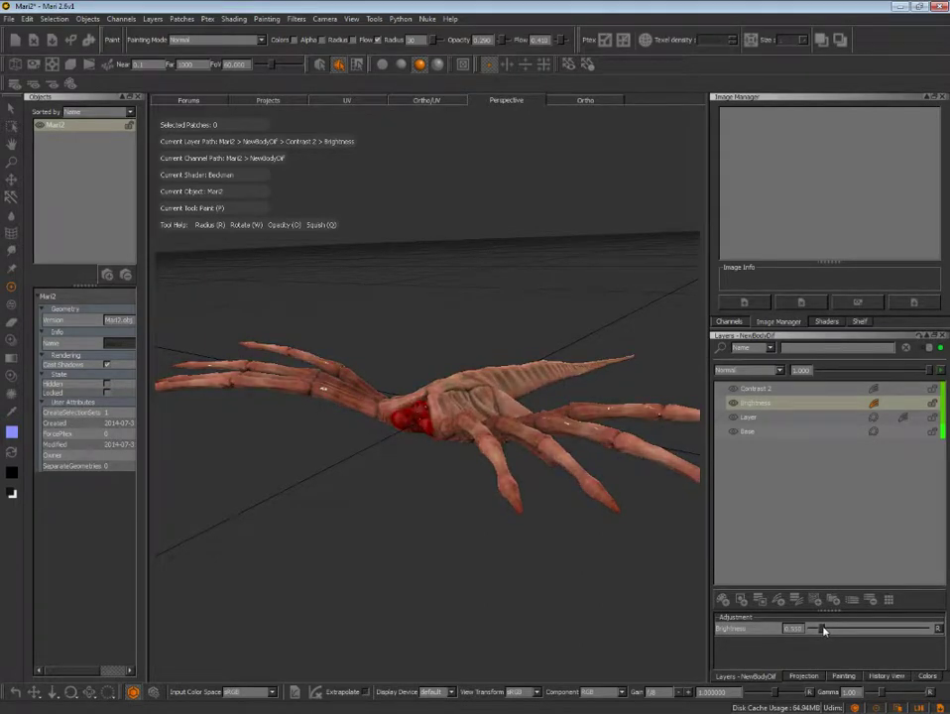
left_click_drag(650, 600, 565, 649, "alt")
right_click_drag(564, 650, 582, 455, "alt")
mouse_move(581, 455)
left_mouse_down("alt")
mouse_move(602, 462)
mouse_move(675, 450)
left_mouse_up("alt")
mouse_move(674, 449)
right_mouse_down("alt")
mouse_move(671, 367)
mouse_move(421, 355)
right_mouse_up("alt")
mouse_move(421, 355)
left_mouse_down("alt")
mouse_move(484, 413)
mouse_move(513, 382)
left_mouse_up("alt")
mouse_move(513, 382)
right_mouse_down("alt")
mouse_move(451, 388)
mouse_move(708, 394)
right_mouse_up("alt")
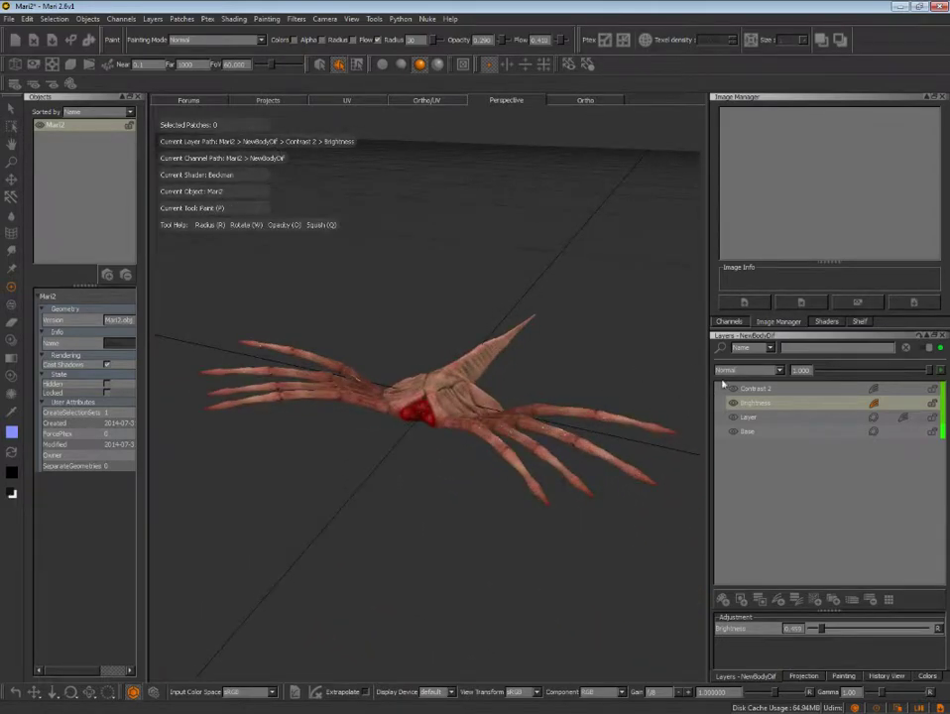
- Lower the Contrast 2 contrast amount and toggle the layer to compare shading
left_click(744, 388)
left_click_drag(831, 631, 829, 629)
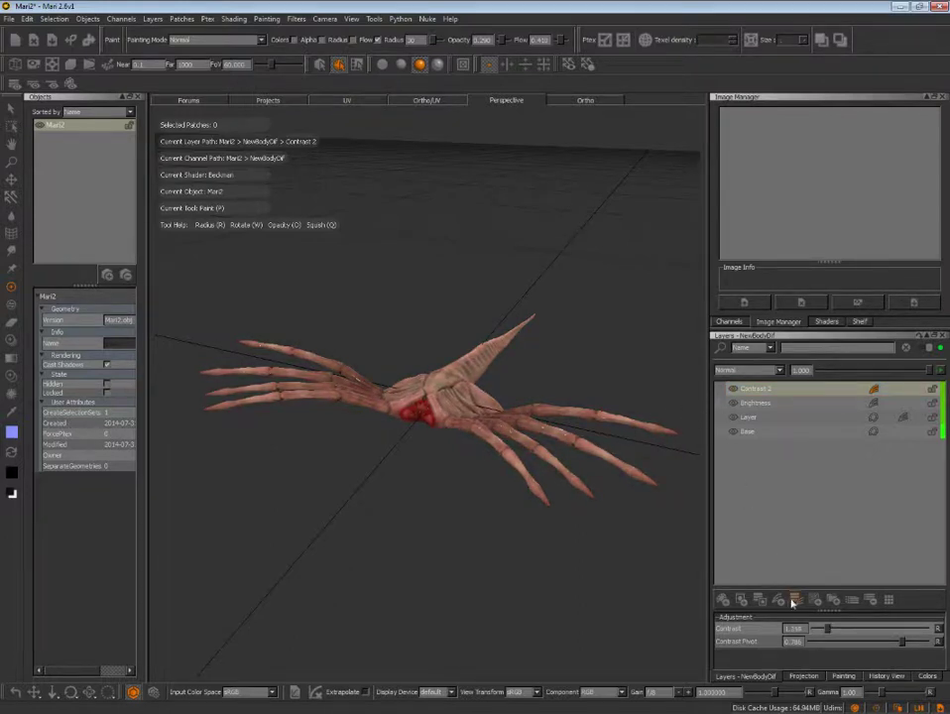
left_click(734, 389)
left_click(734, 391)
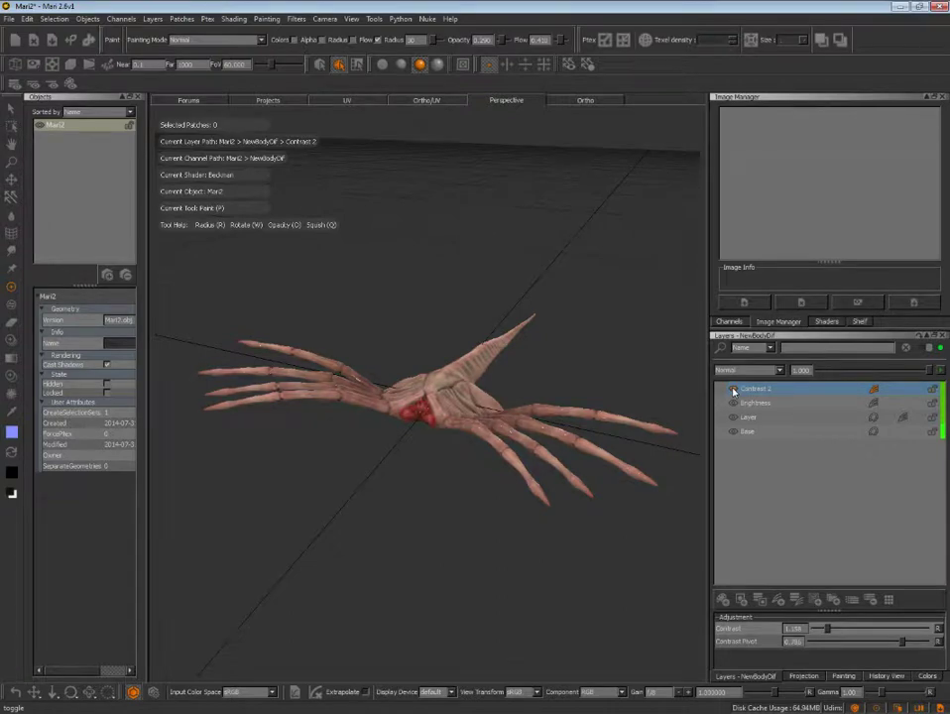
mouse_move(693, 382)
left_mouse_down("alt")
mouse_move(490, 312)
mouse_move(583, 212)
mouse_move(642, 264)
mouse_move(670, 335)
mouse_move(646, 386)
left_mouse_up("alt")
mouse_move(579, 344)
left_mouse_down("alt")
mouse_move(511, 408)
mouse_move(573, 377)
left_mouse_up("alt")
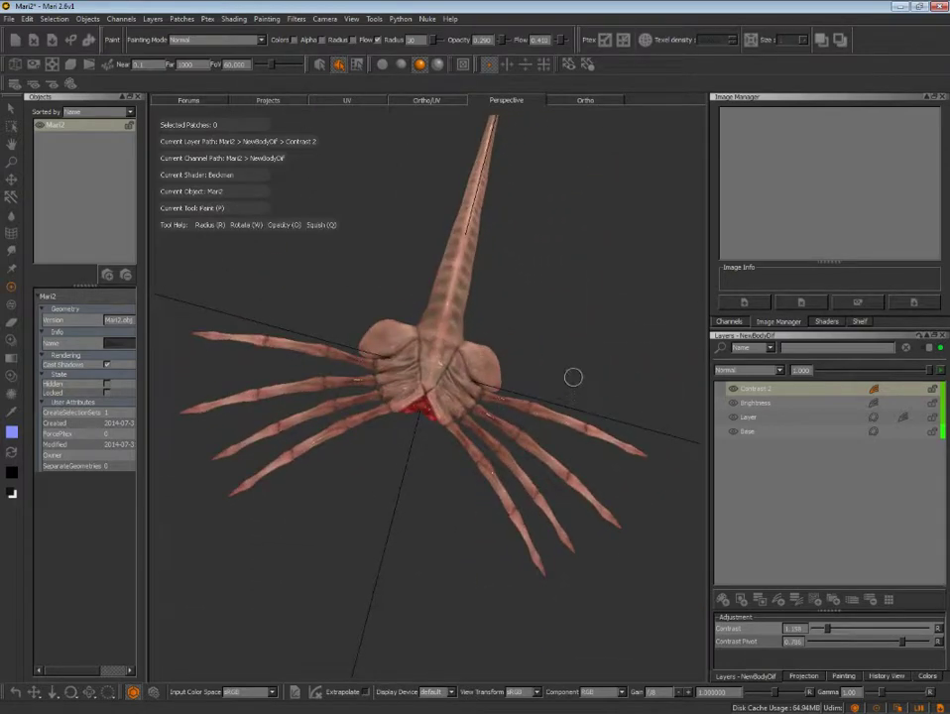
- Check the creature in Ortho, Ortho/UV and Perspective views, then reselect Contrast 2
left_click(555, 99)
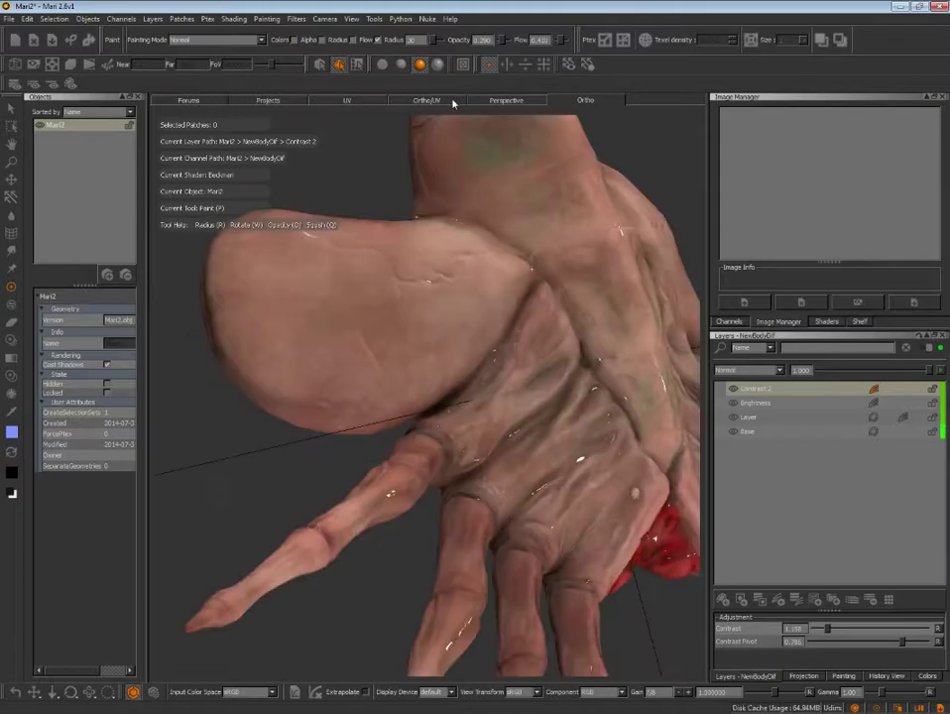
left_click(451, 100)
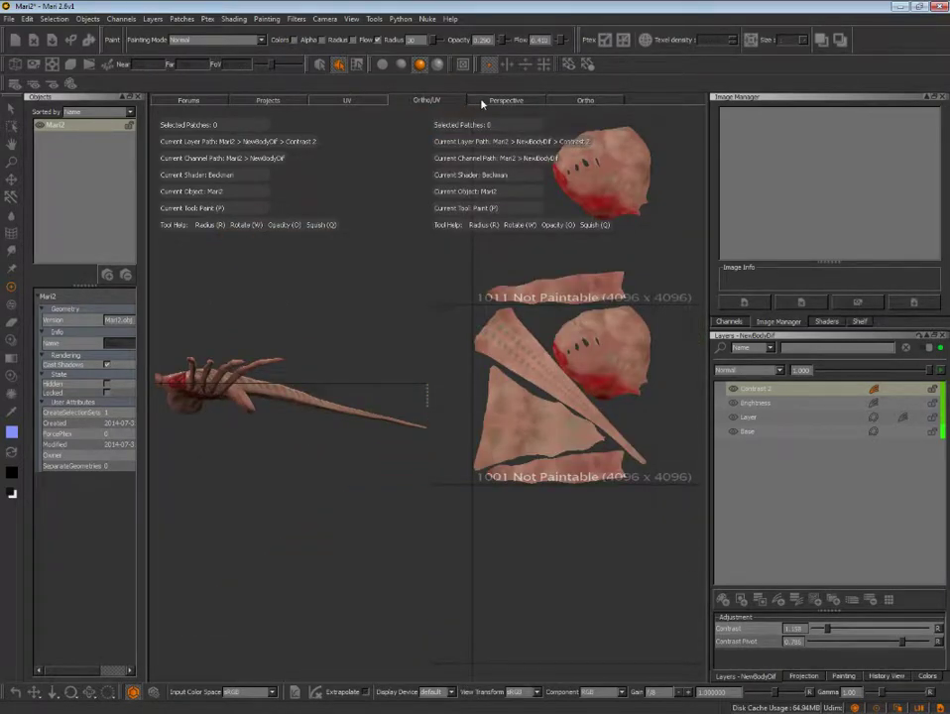
left_click(482, 103)
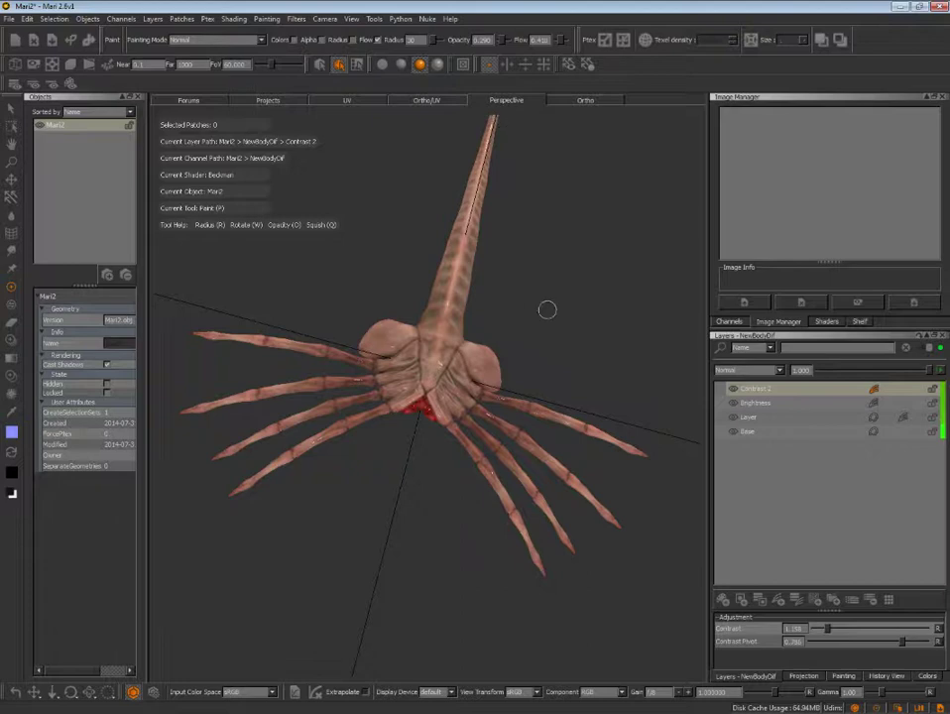
left_click(760, 393)
- Delete the Contrast 2 and Brightness adjustments and switch to the NewBodyDif 2 channel
key("Delete")
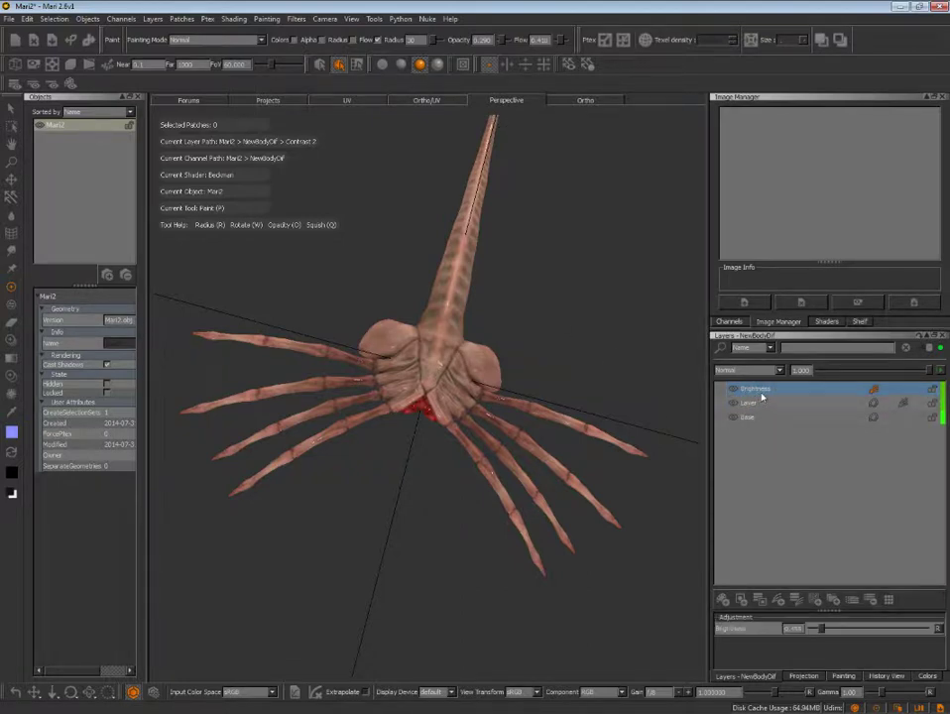
key("Delete")
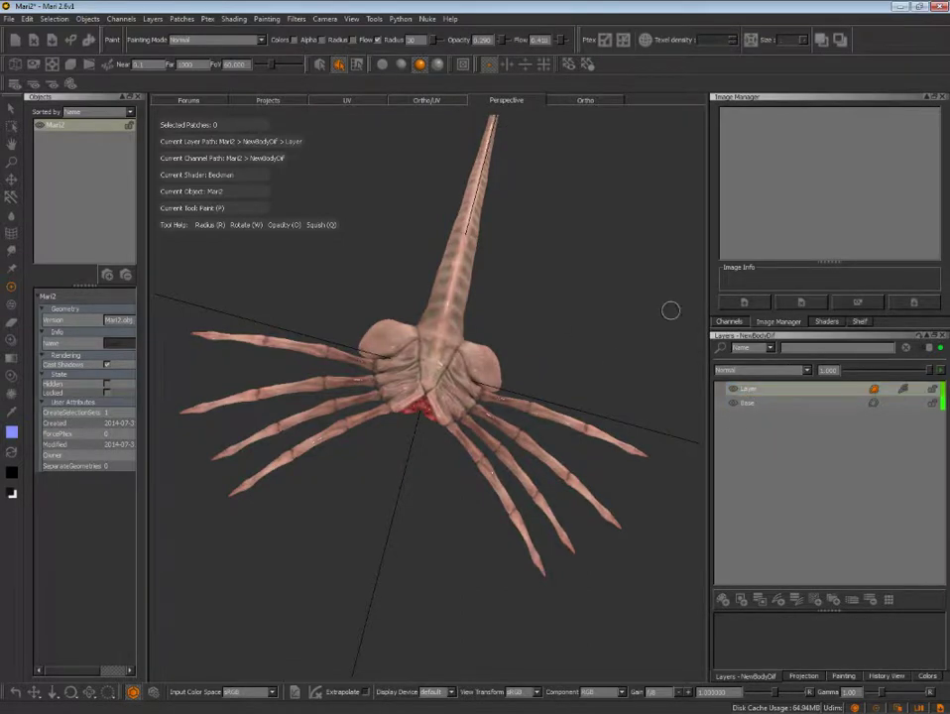
key("grave")
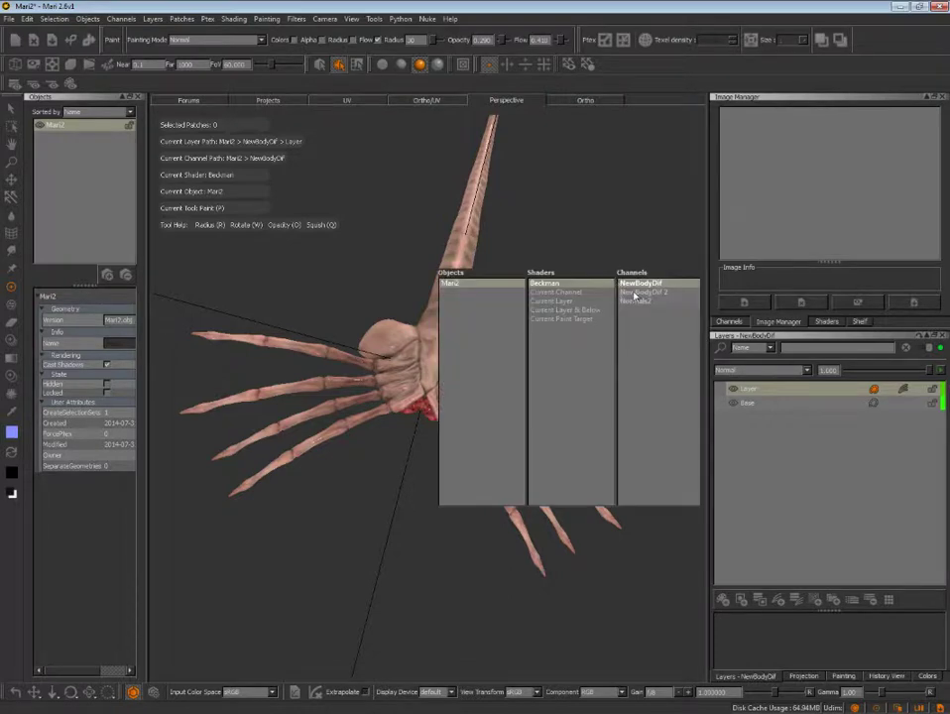
left_click(630, 292)
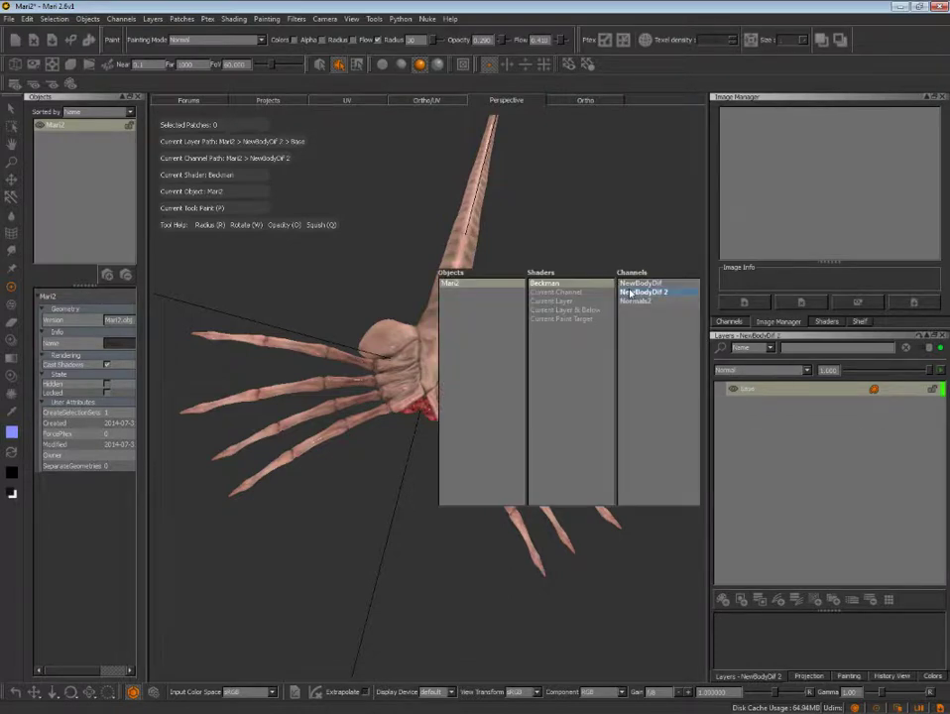
left_click(630, 286)
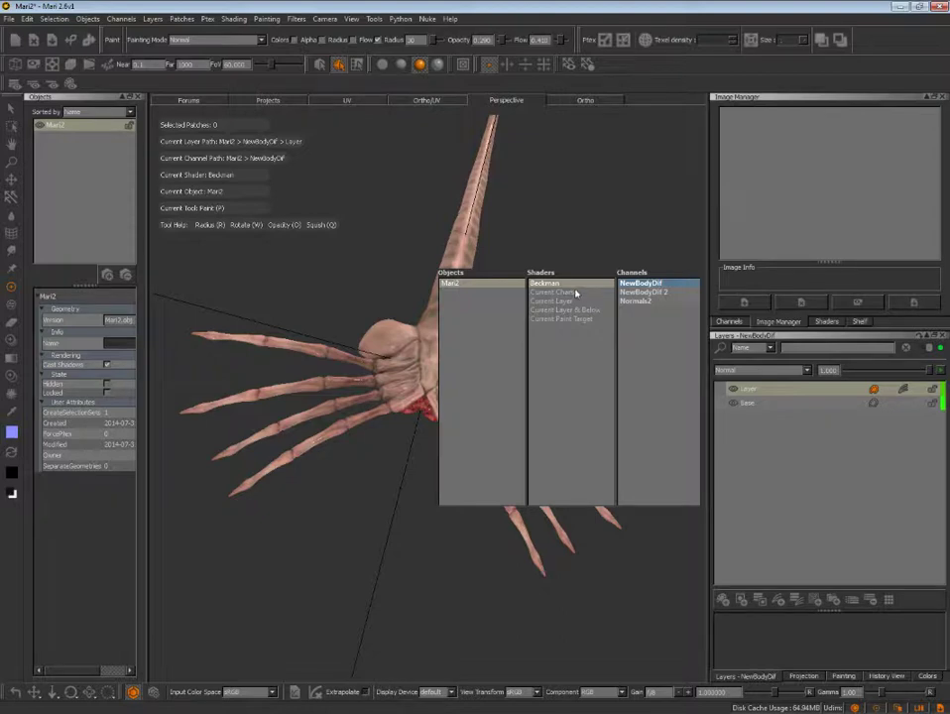
left_click(625, 292)
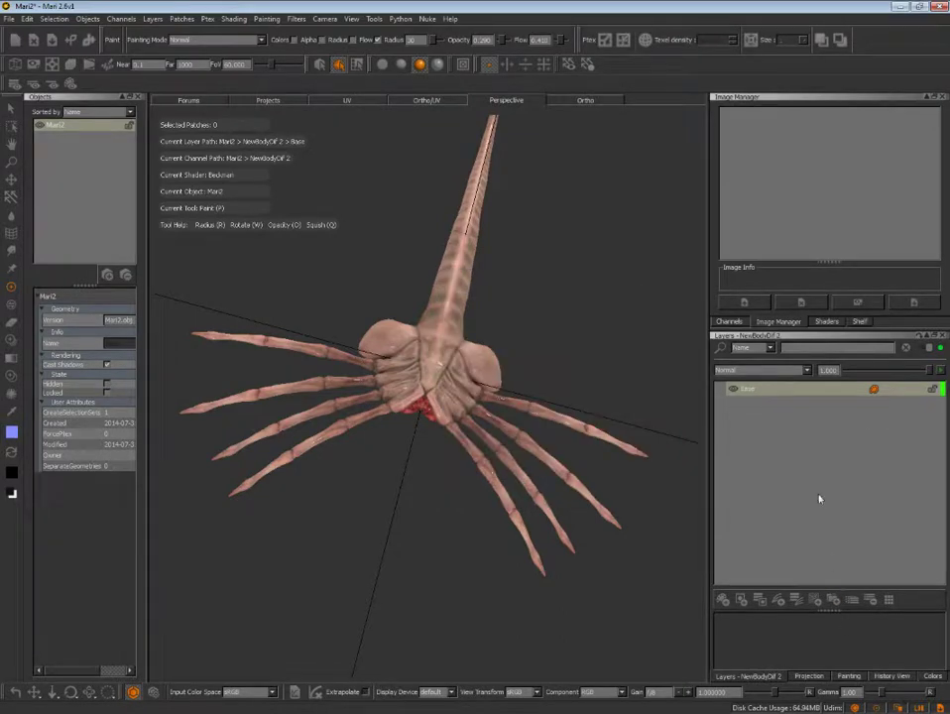
left_click(780, 601)
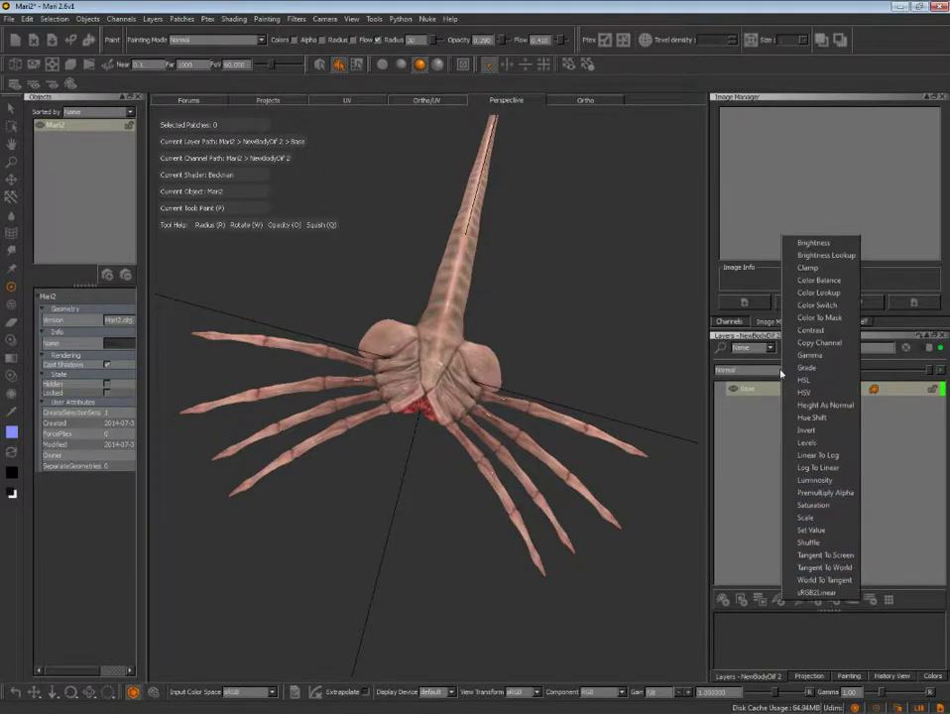
- Add a Contrast adjustment to NewBodyDif 2 with contrast about 4.5 and pivot near 0.42
left_click(812, 329)
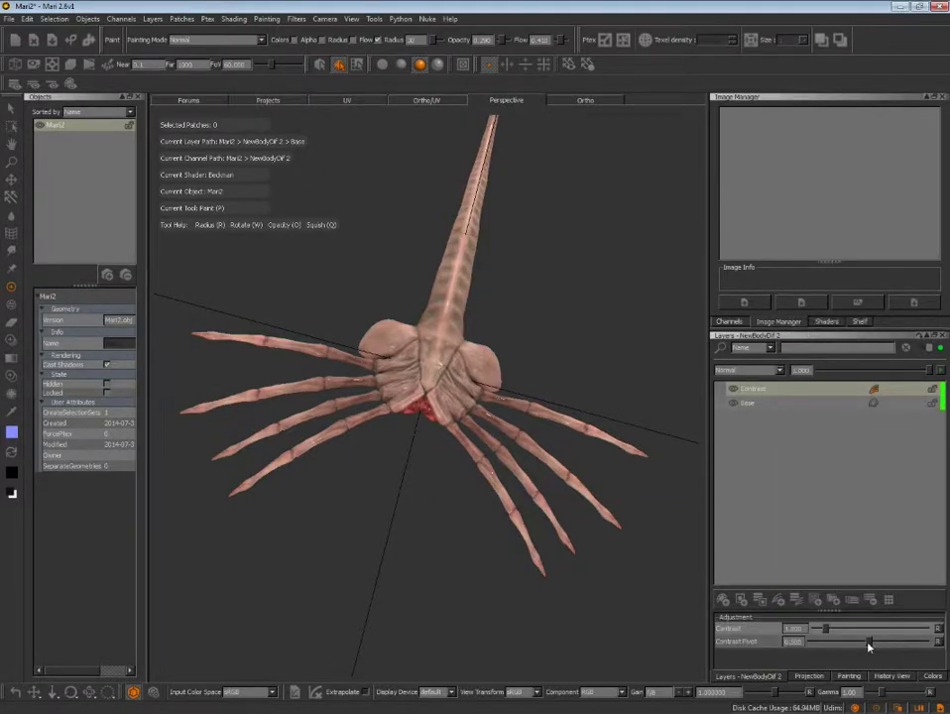
left_click_drag(842, 641, 918, 650)
mouse_move(838, 643)
left_mouse_down()
mouse_move(898, 641)
mouse_move(839, 632)
left_mouse_up()
left_click_drag(594, 381, 585, 329, "alt")
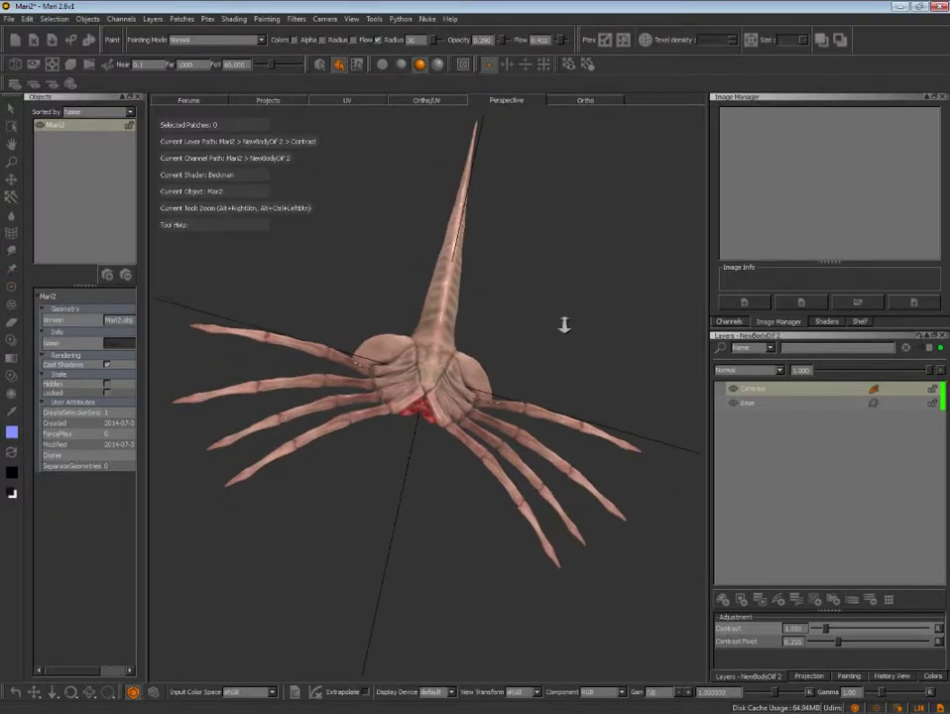
right_click_drag(564, 322, 679, 438, "alt")
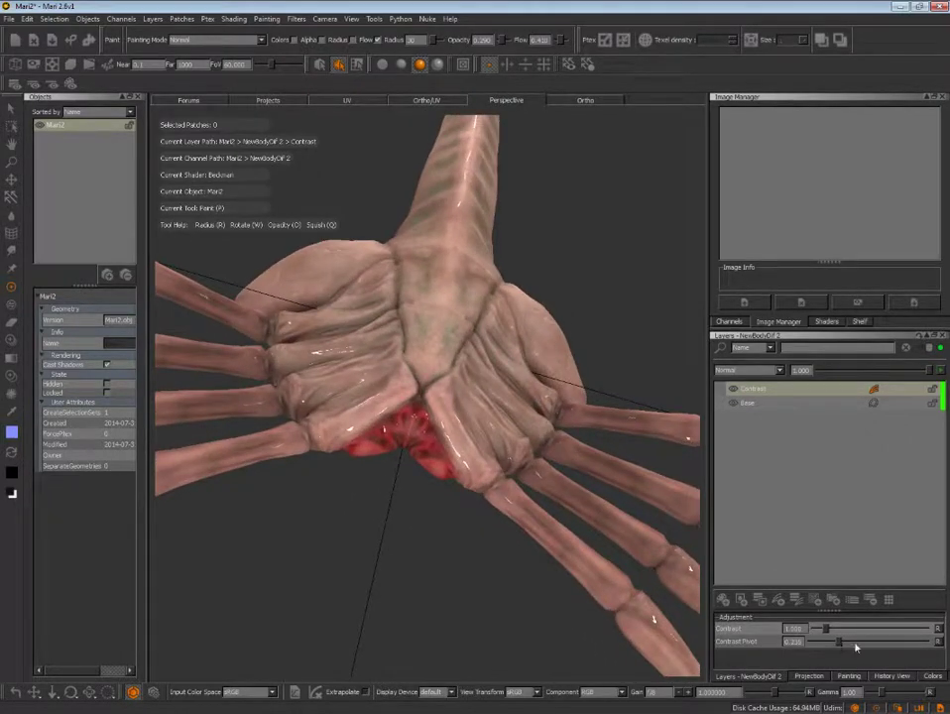
mouse_move(824, 640)
left_mouse_down()
mouse_move(814, 631)
mouse_move(865, 634)
mouse_move(832, 630)
left_mouse_up()
left_click(863, 634)
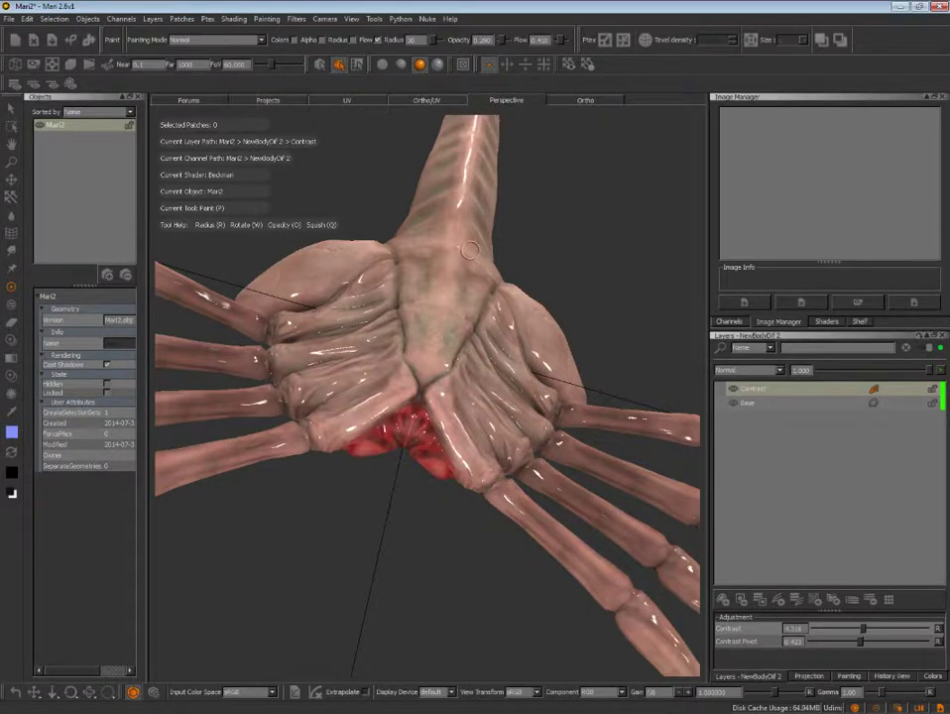
mouse_move(355, 185)
left_mouse_down("alt")
mouse_move(486, 235)
mouse_move(431, 265)
mouse_move(500, 380)
mouse_move(486, 367)
left_mouse_up("alt")
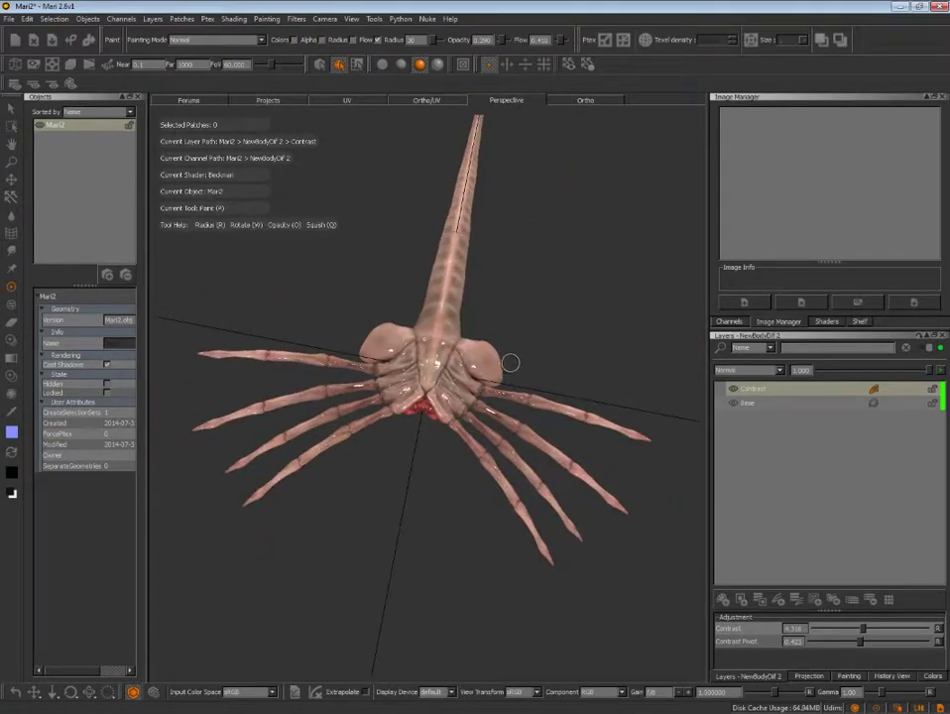
key("Tab")
key("Tab")
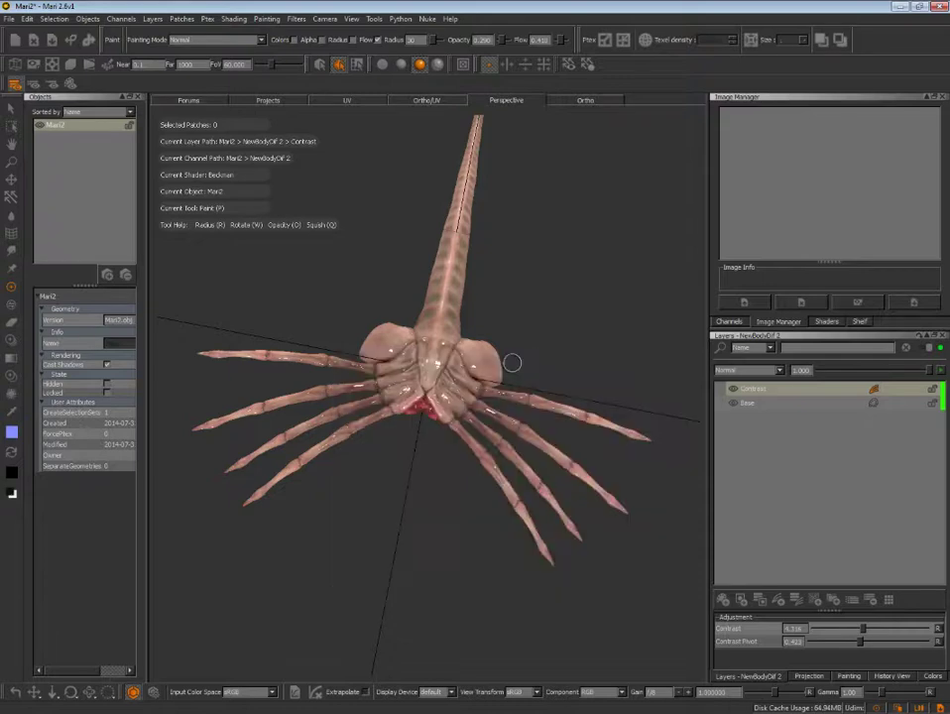
- Preview the current channel alone and soften Contrast to about 1.05 with pivot 0.138
key("c")
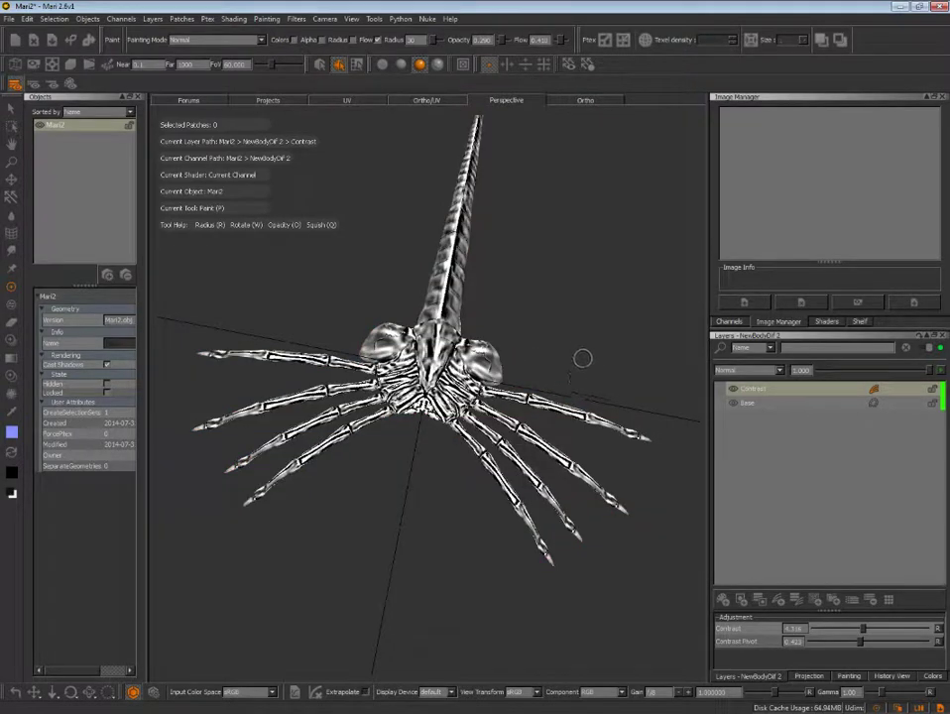
mouse_move(581, 356)
left_mouse_down("alt")
mouse_move(541, 282)
mouse_move(646, 431)
left_mouse_up("alt")
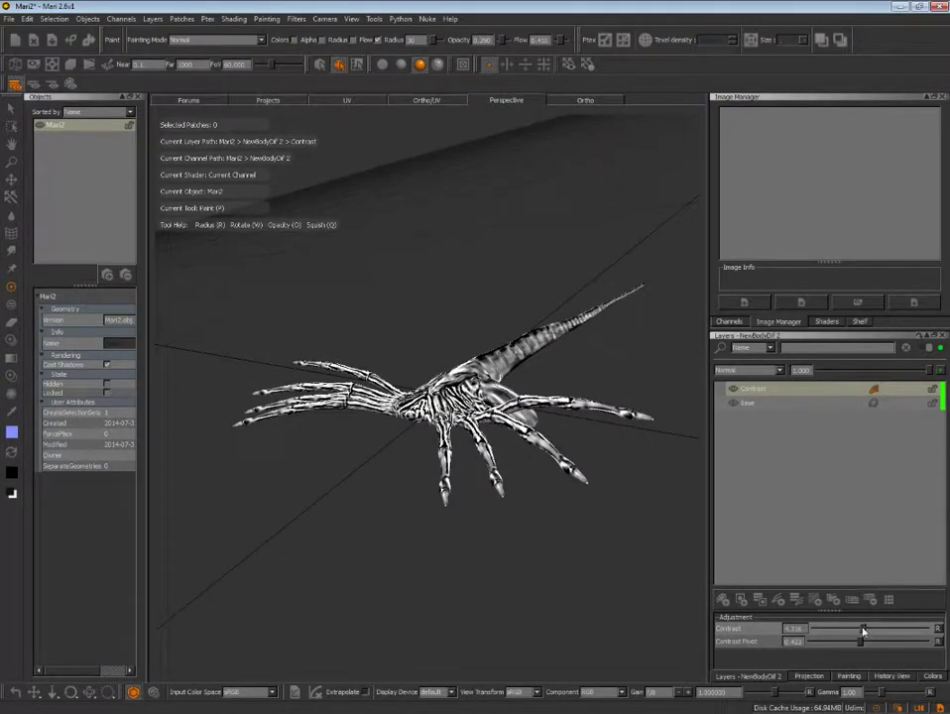
left_click_drag(863, 629, 830, 627)
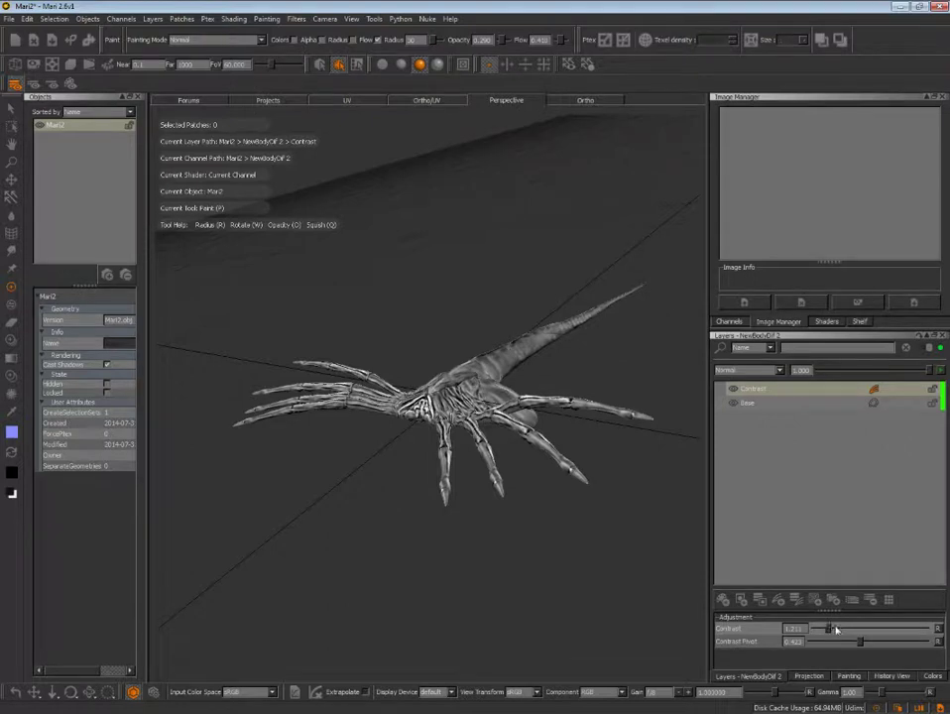
left_click_drag(859, 641, 924, 642)
left_click(829, 641)
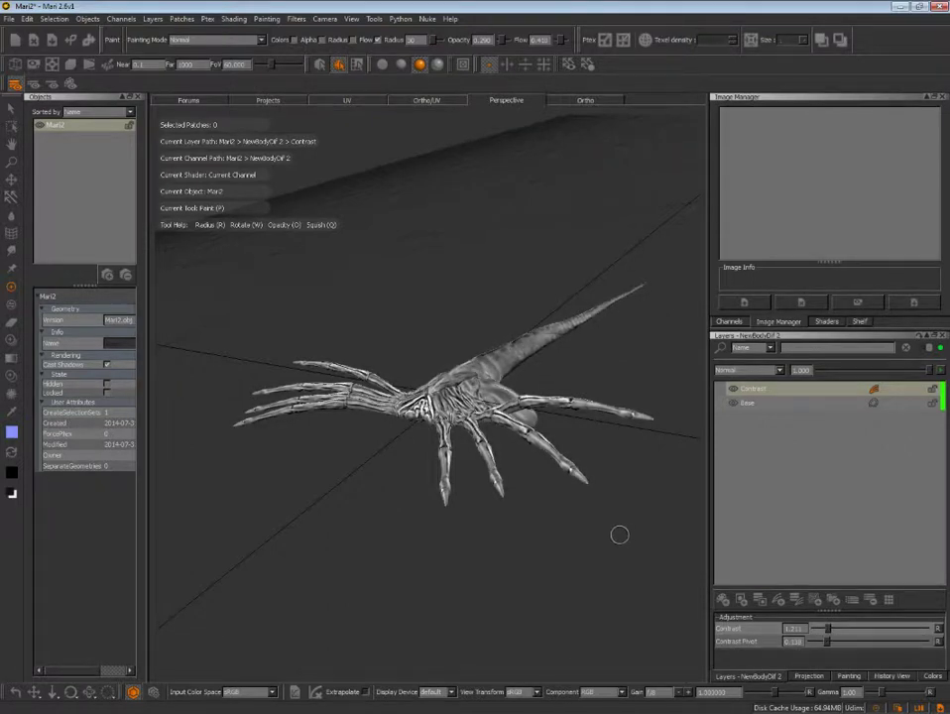
left_click_drag(618, 532, 664, 553, "alt")
mouse_move(663, 554)
right_mouse_down("alt")
mouse_move(683, 612)
mouse_move(684, 674)
mouse_move(689, 600)
right_mouse_up("alt")
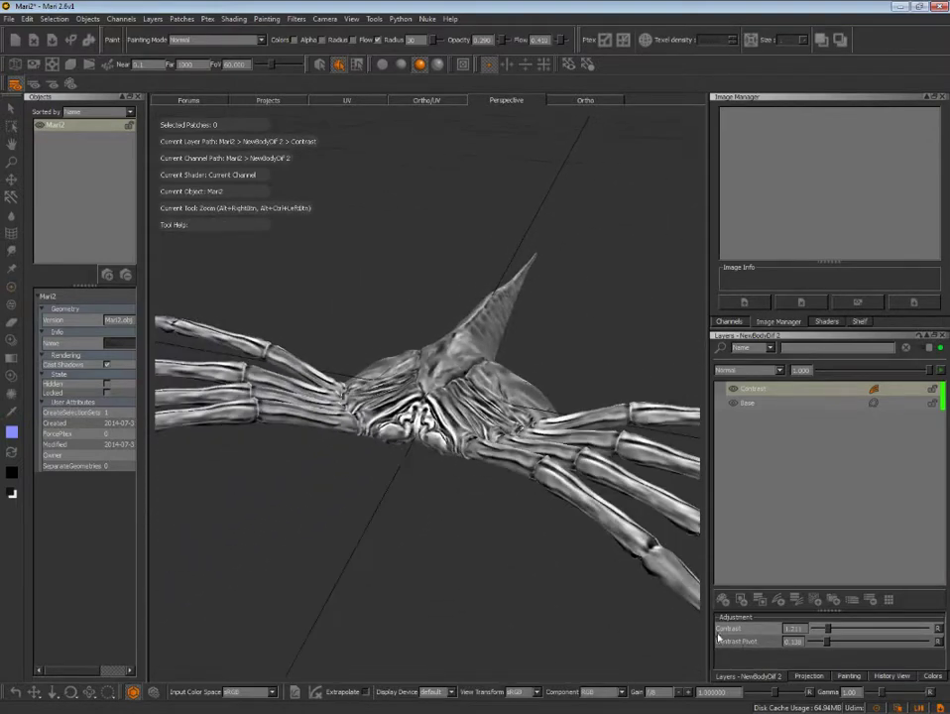
left_click_drag(831, 635, 830, 632)
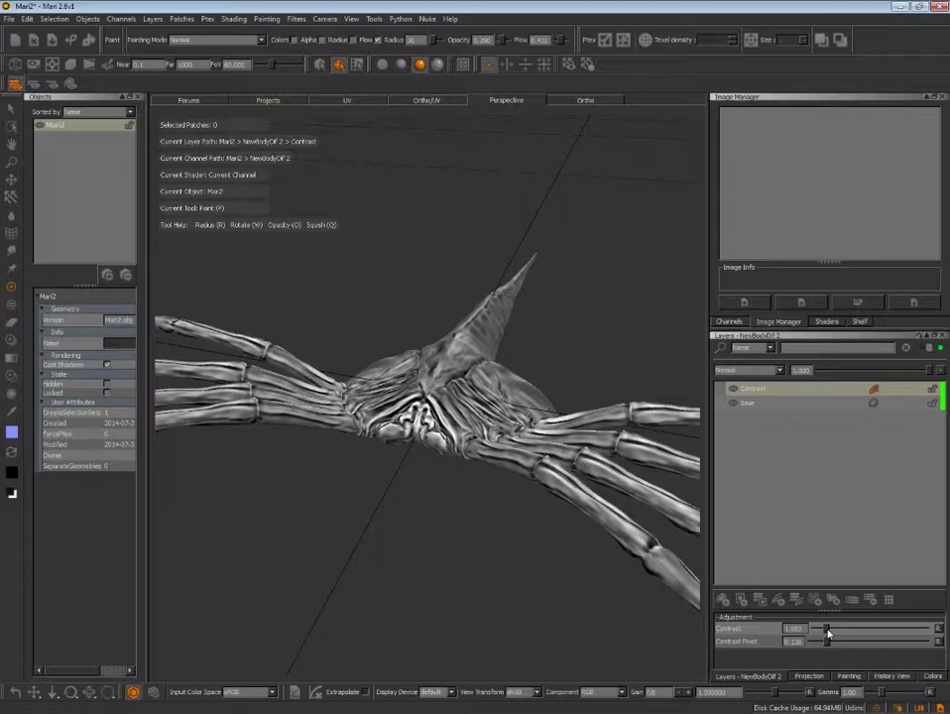
mouse_move(471, 526)
left_mouse_down("alt")
mouse_move(511, 543)
mouse_move(531, 514)
mouse_move(488, 526)
left_mouse_up("alt")
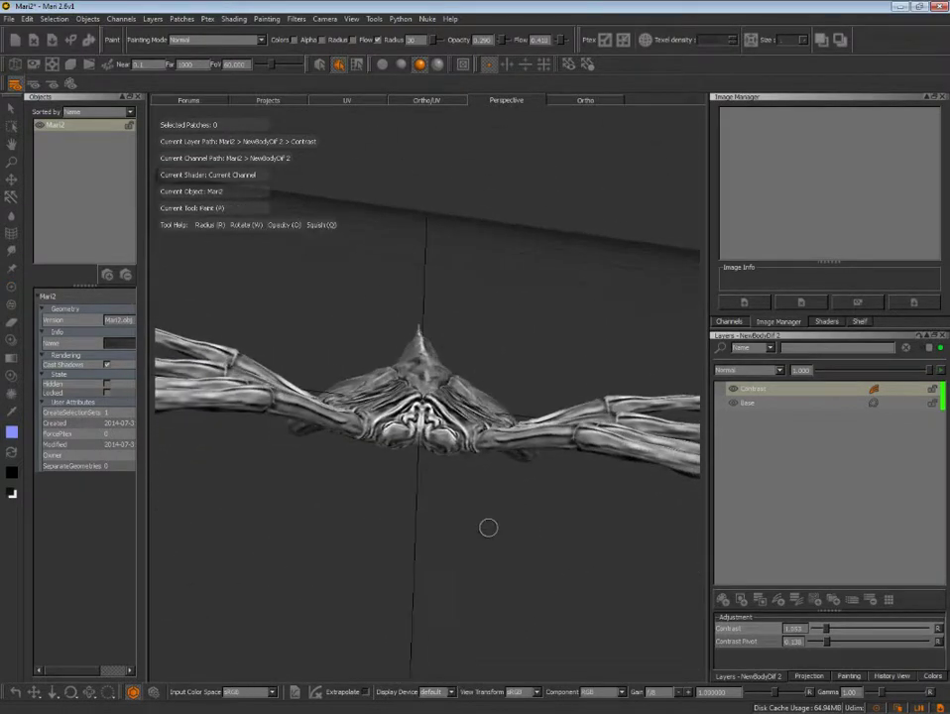
right_click(579, 495)
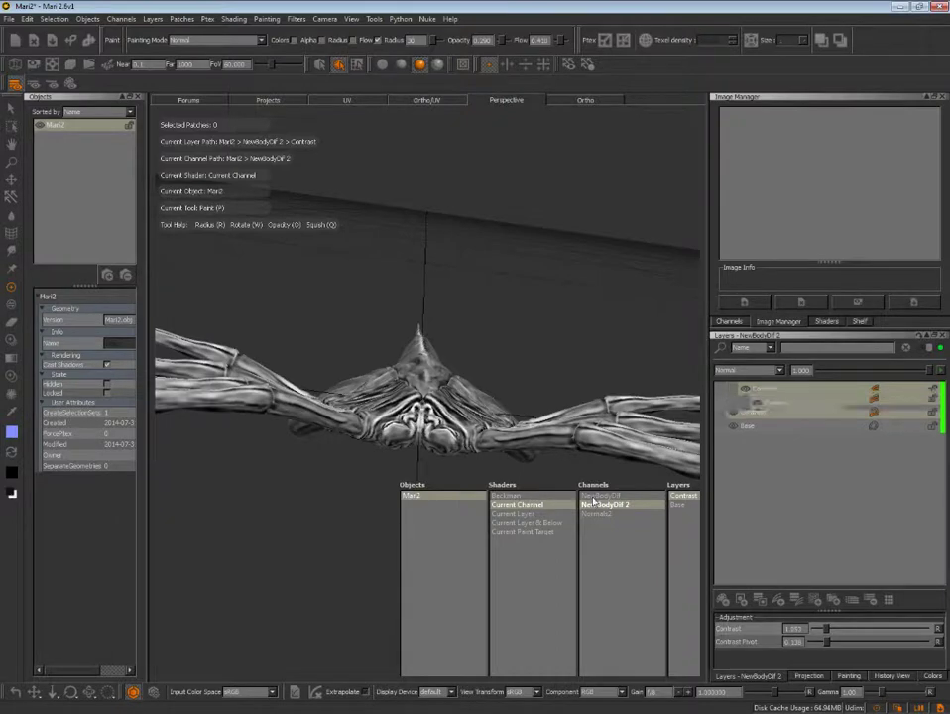
- Switch the viewport back to NewBodyDif with the Beckman shader, reframe, and show the Channels list
left_click(593, 496)
left_click(595, 495)
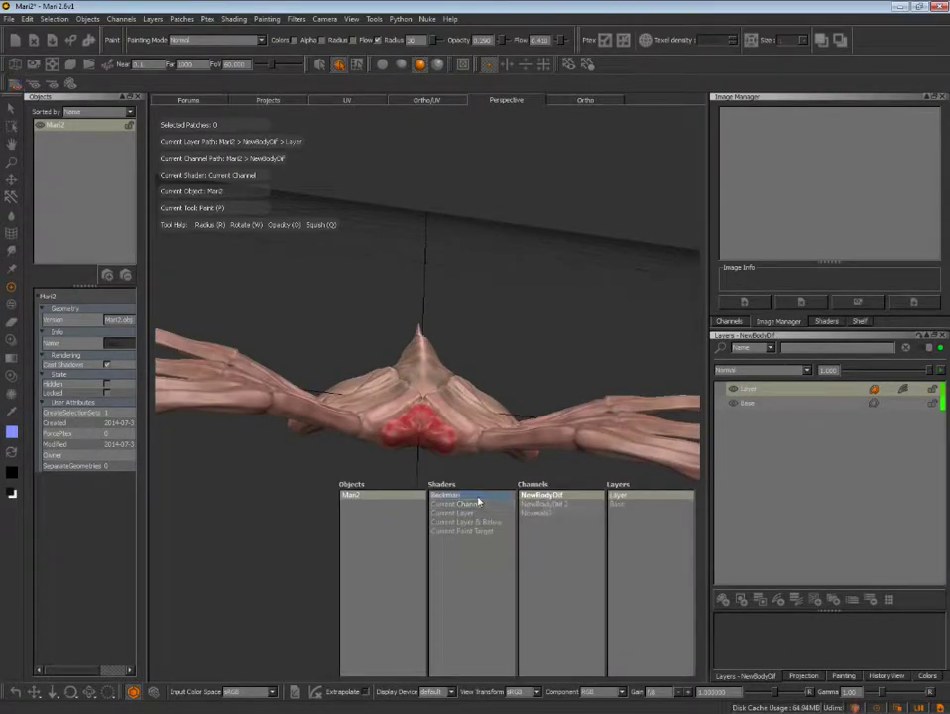
left_click(448, 494)
mouse_move(505, 528)
left_mouse_down("alt")
mouse_move(452, 483)
mouse_move(471, 541)
left_mouse_up("alt")
right_click_drag(471, 540, 382, 488, "alt")
middle_click_drag(382, 488, 382, 541, "alt")
mouse_move(381, 542)
left_mouse_down("alt")
mouse_move(403, 530)
mouse_move(563, 548)
mouse_move(457, 382)
mouse_move(422, 481)
mouse_move(430, 556)
mouse_move(363, 505)
left_mouse_up("alt")
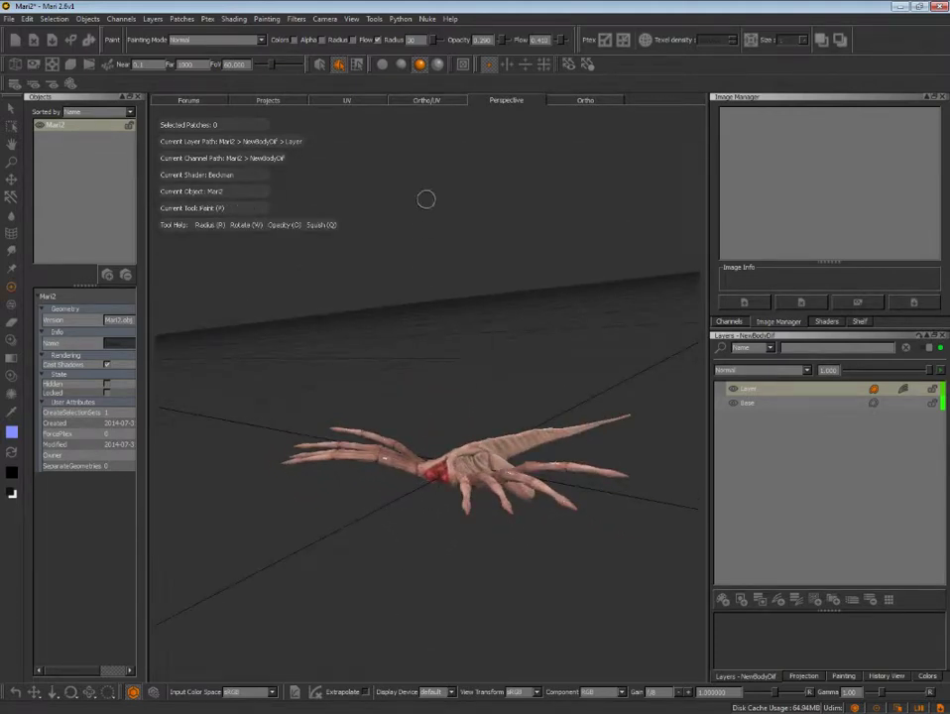
left_click(732, 323)
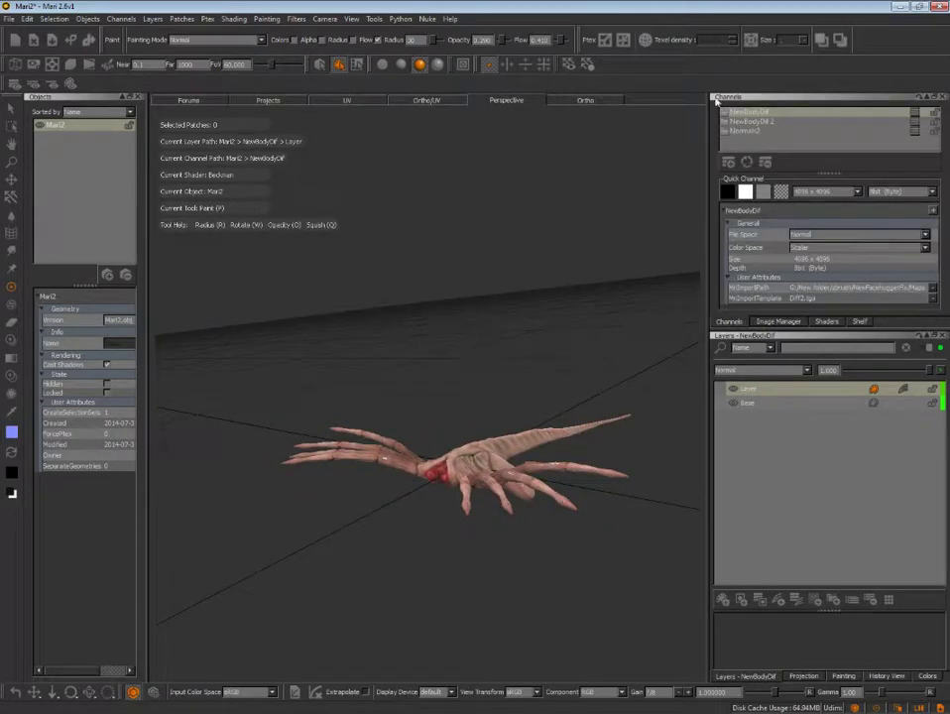
- Add a 4096 x 4096 channel from the BodyNormal preset and open its image import dialog
right_click(748, 138)
mouse_move(773, 310)
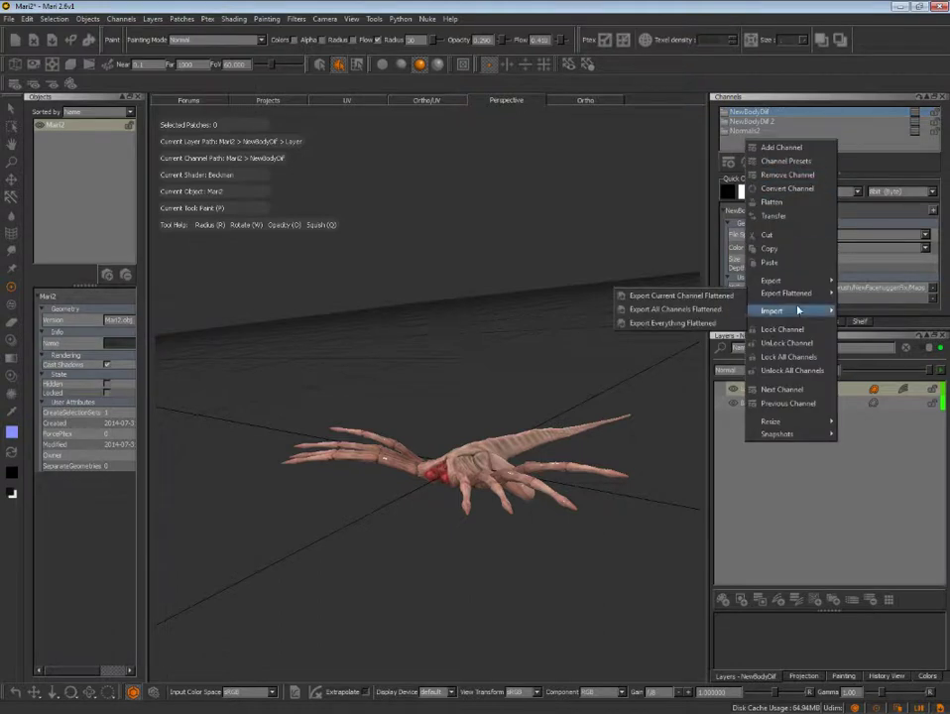
left_click(886, 327)
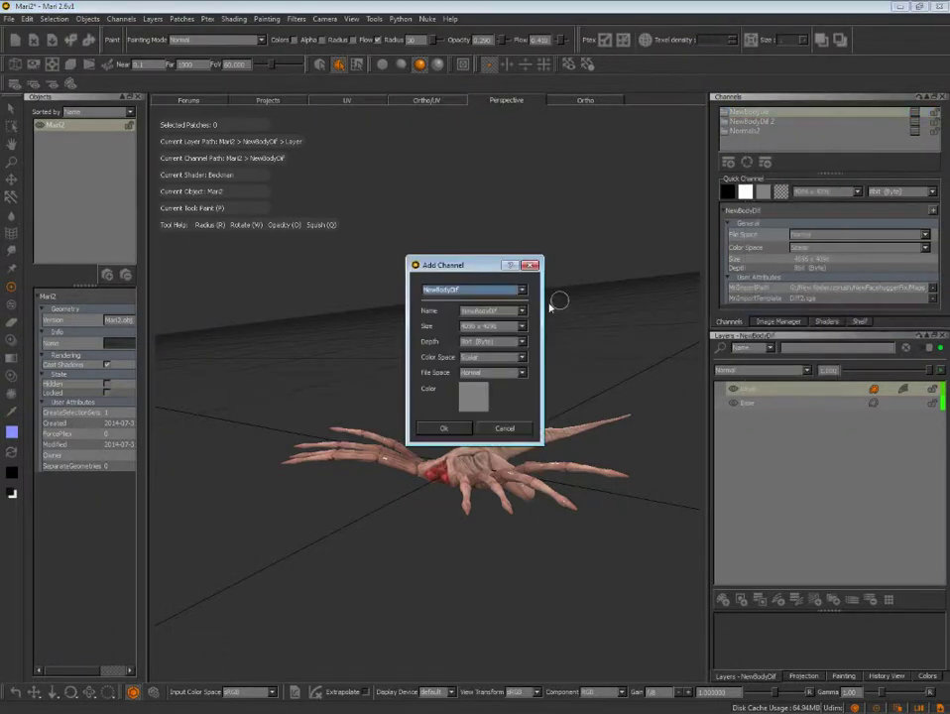
left_click(470, 290)
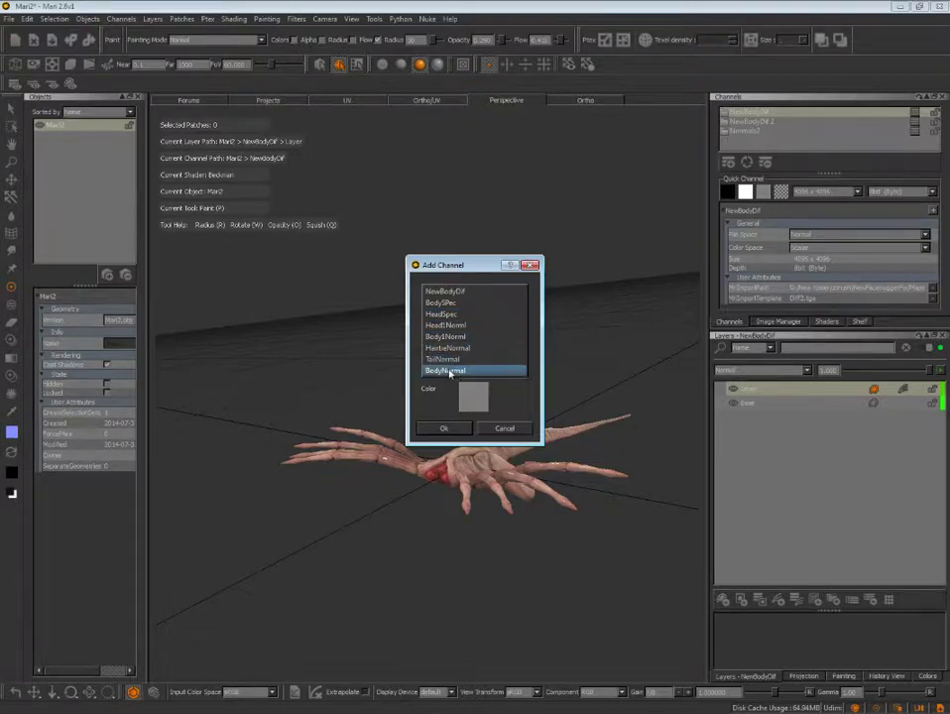
left_click(450, 371)
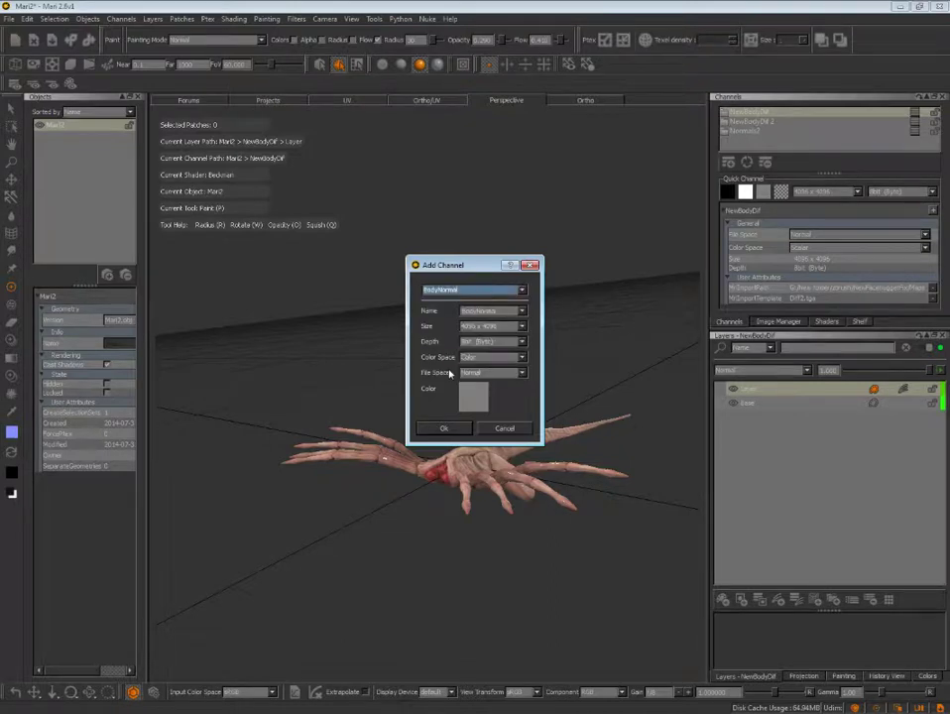
left_click(453, 431)
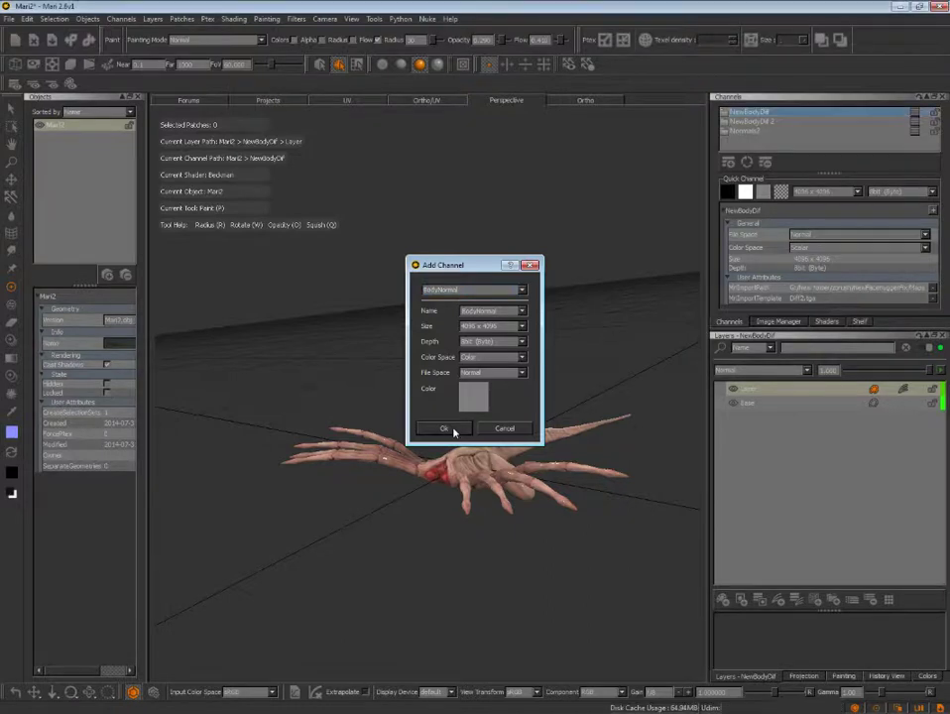
left_click(462, 425)
key("ctrl+i")
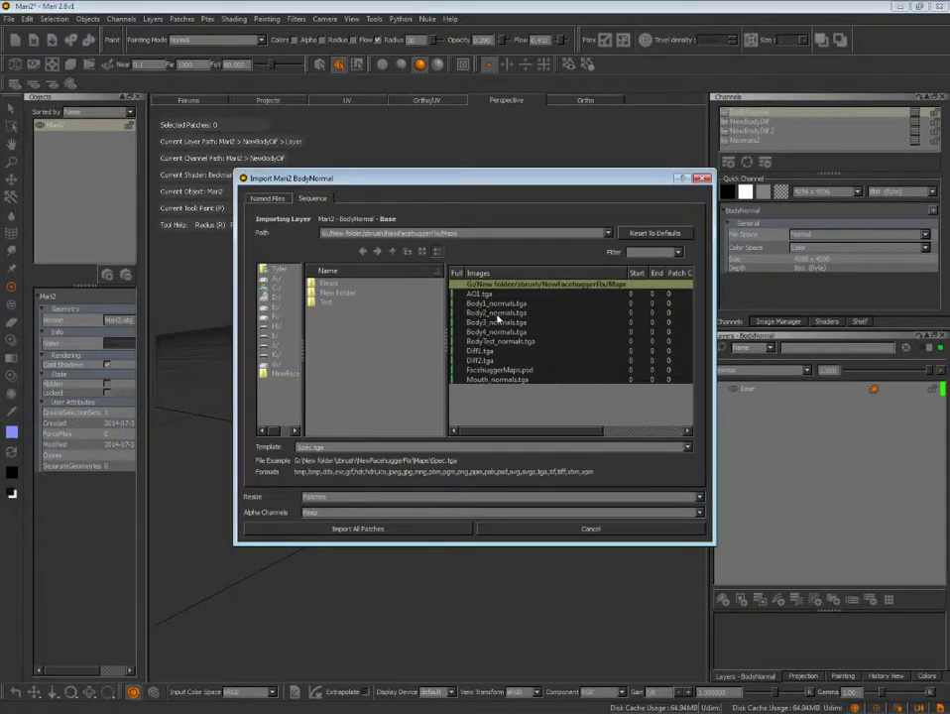
- Select Diff2.tga as the file name template in the BodyNormal import dialog
left_click(509, 361)
scroll(512, 363, "down", 4)
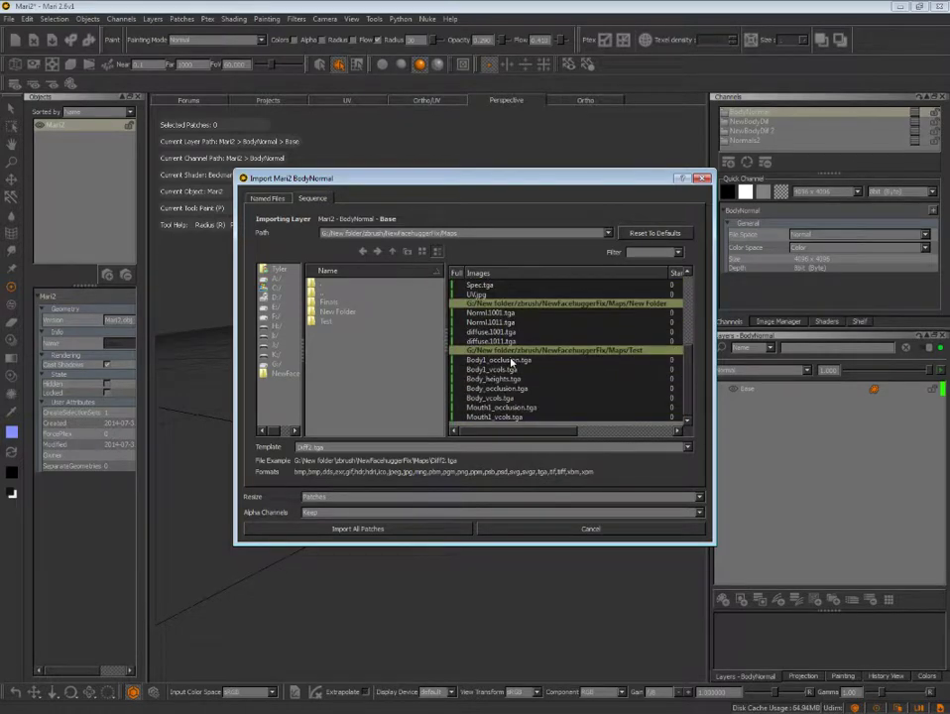
scroll(512, 363, "up", 3)
scroll(506, 357, "up", 1)
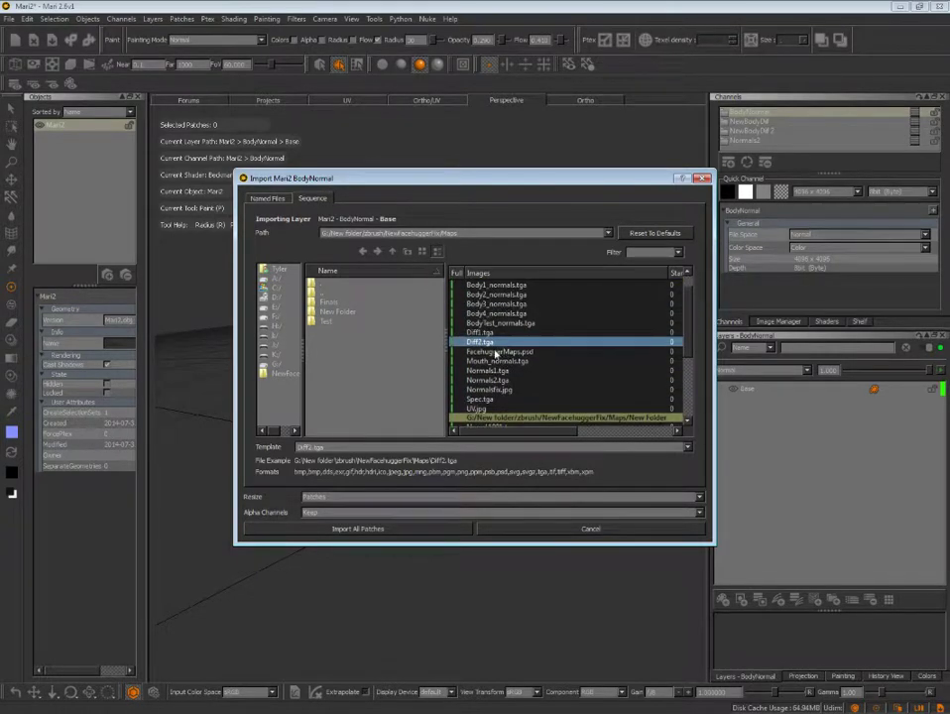
scroll(495, 353, "up", 2)
scroll(492, 355, "down", 3)
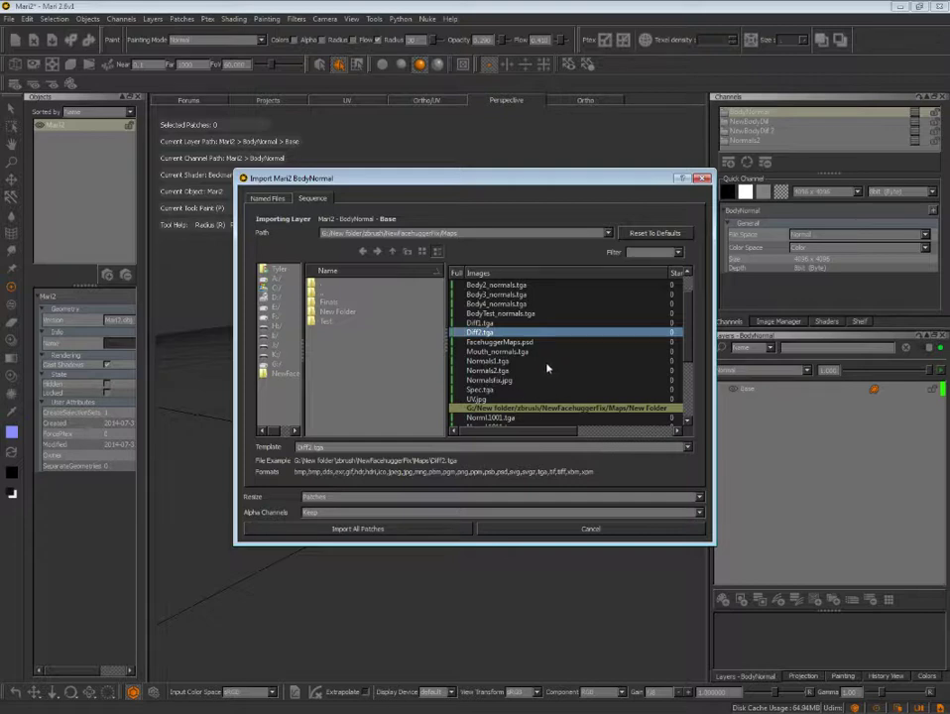
- Browse into the NewFacehuggerFix Maps folder and scroll through its images
left_click(279, 377)
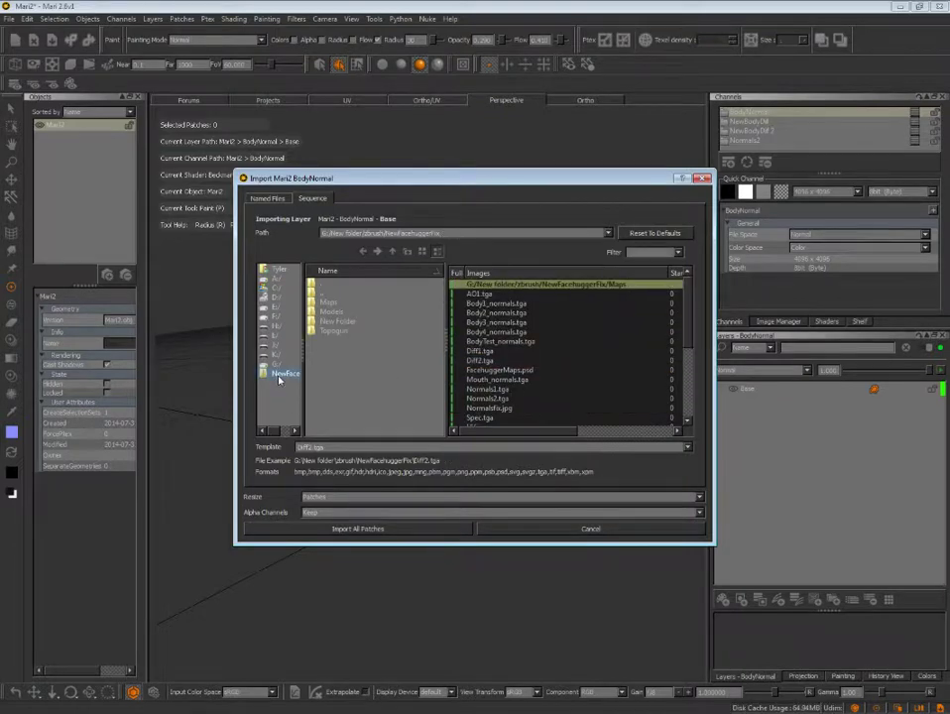
double_click(328, 300)
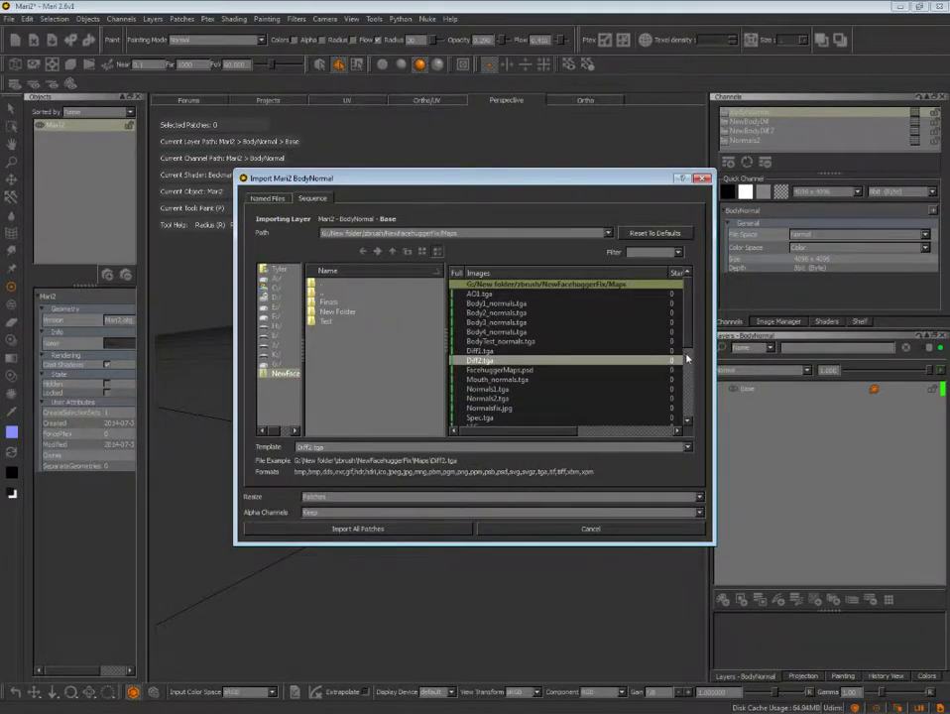
mouse_move(688, 341)
left_mouse_down()
mouse_move(682, 404)
mouse_move(673, 313)
left_mouse_up()
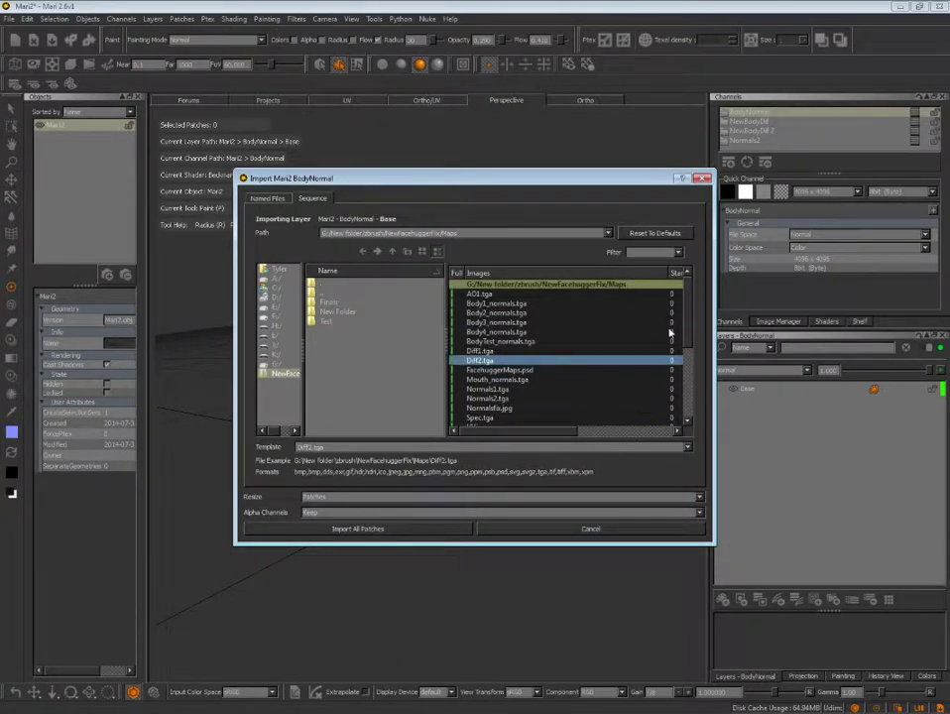
left_click_drag(671, 333, 670, 340)
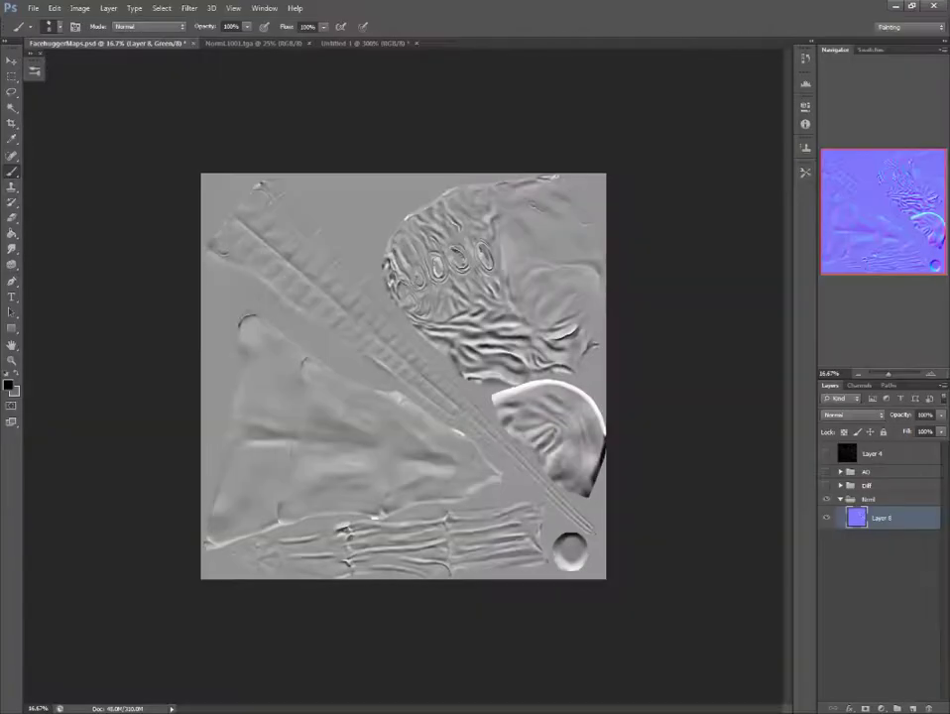
- Show the full-colour normal map, select the Nrml group, and choose Targa in Save As
key("ctrl+2")
left_click(870, 499)
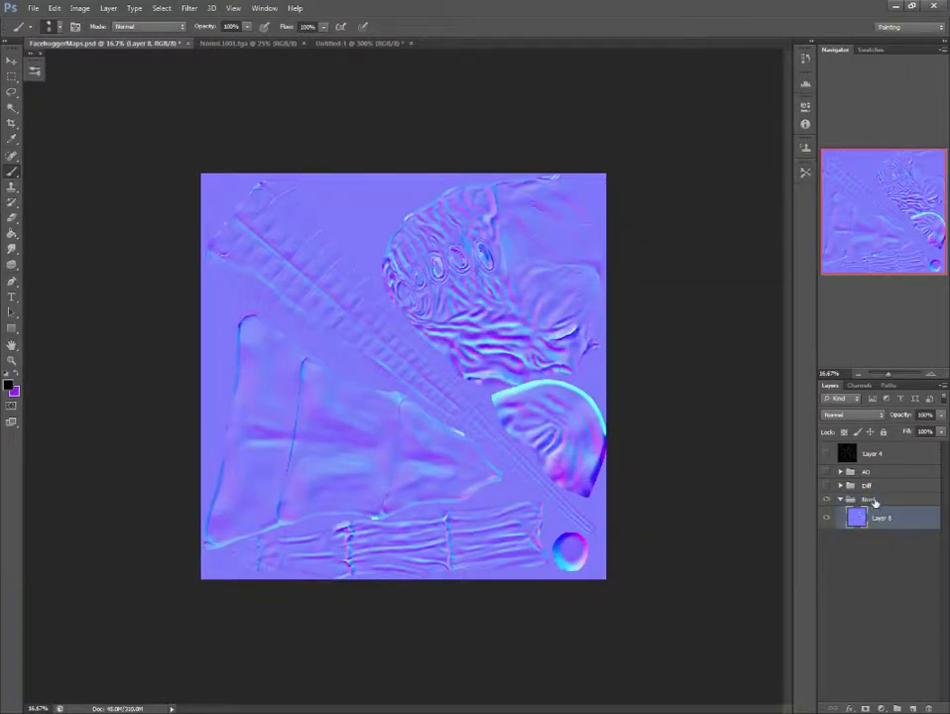
left_click(33, 8)
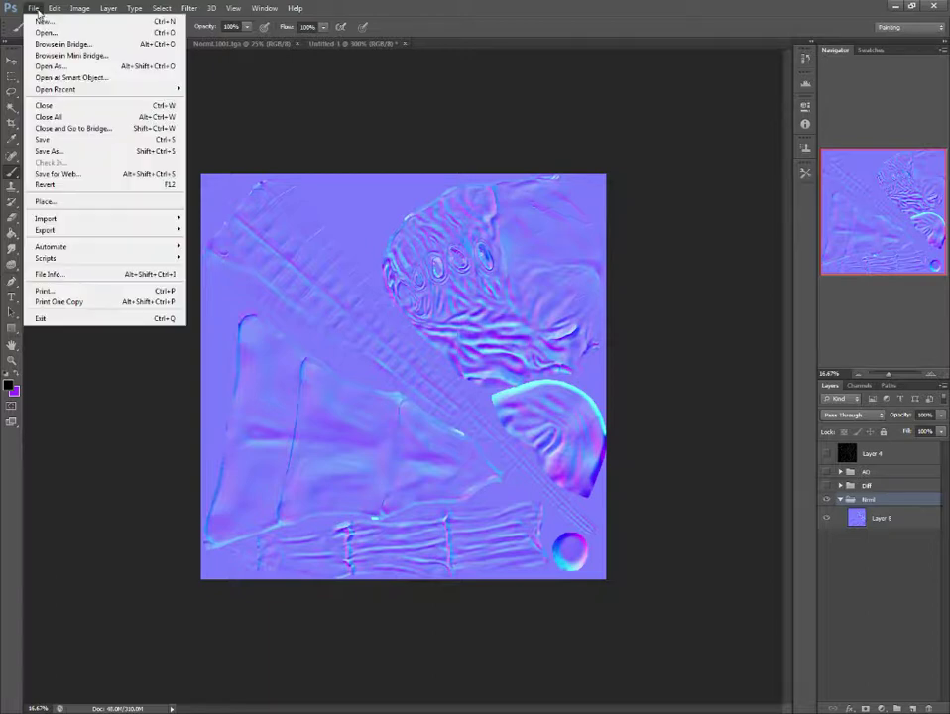
left_click(52, 150)
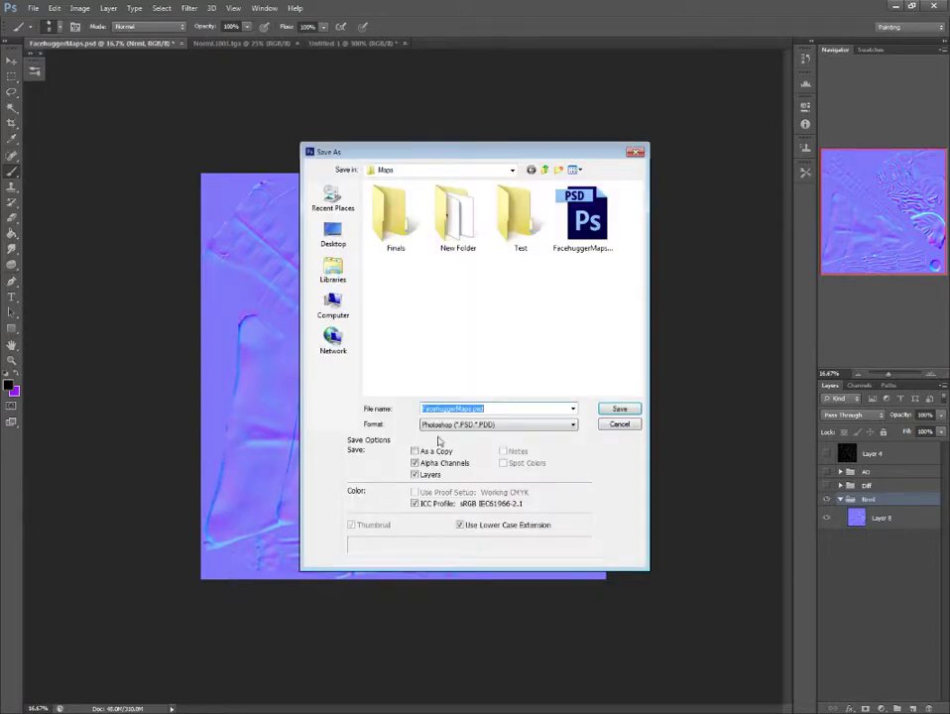
left_click(496, 425)
left_click(452, 598)
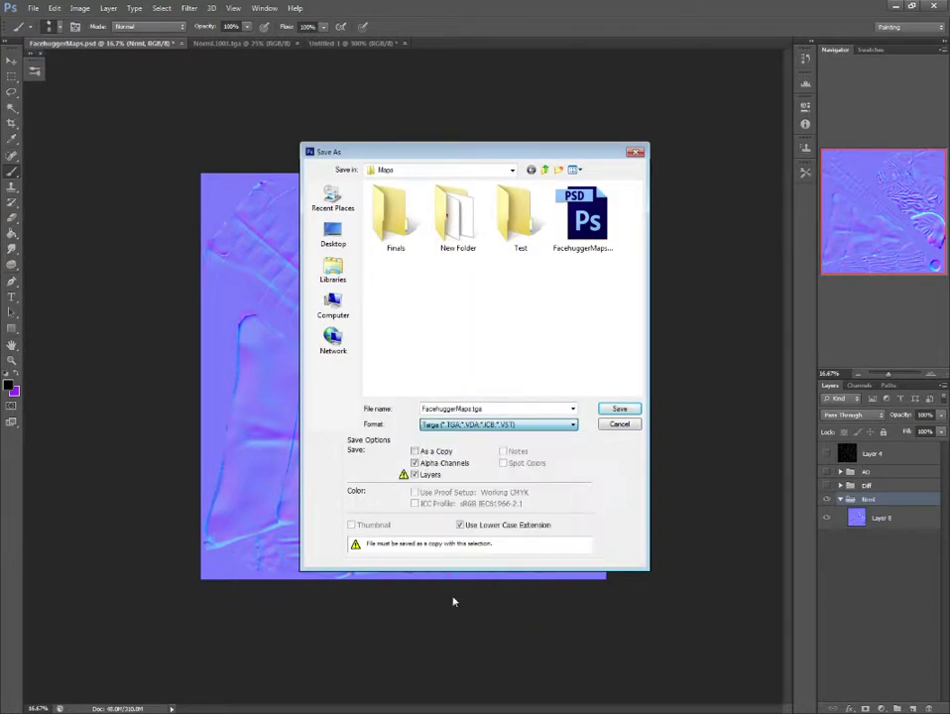
scroll(495, 339, "down", 3)
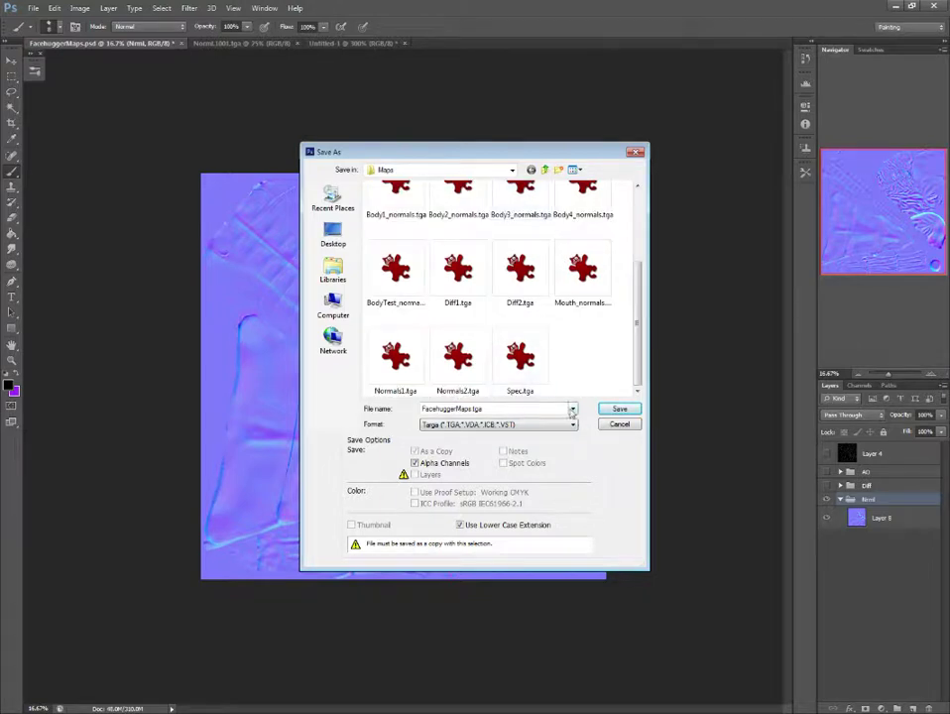
- Save the normal map as Normals2.5, replacing the existing file and accepting Targa options
left_click(456, 367)
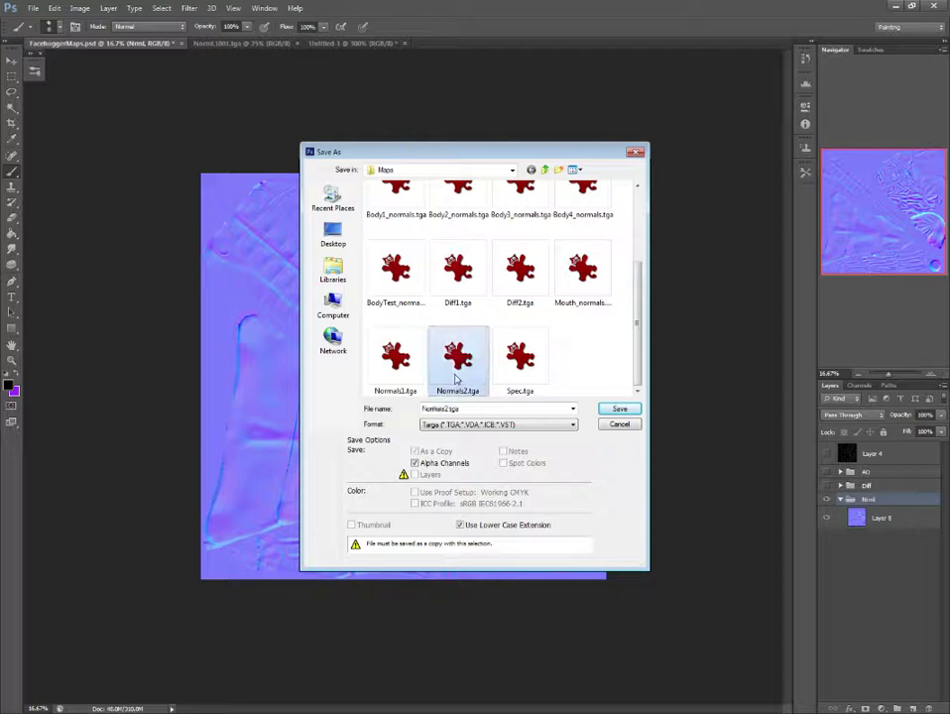
left_click(463, 409)
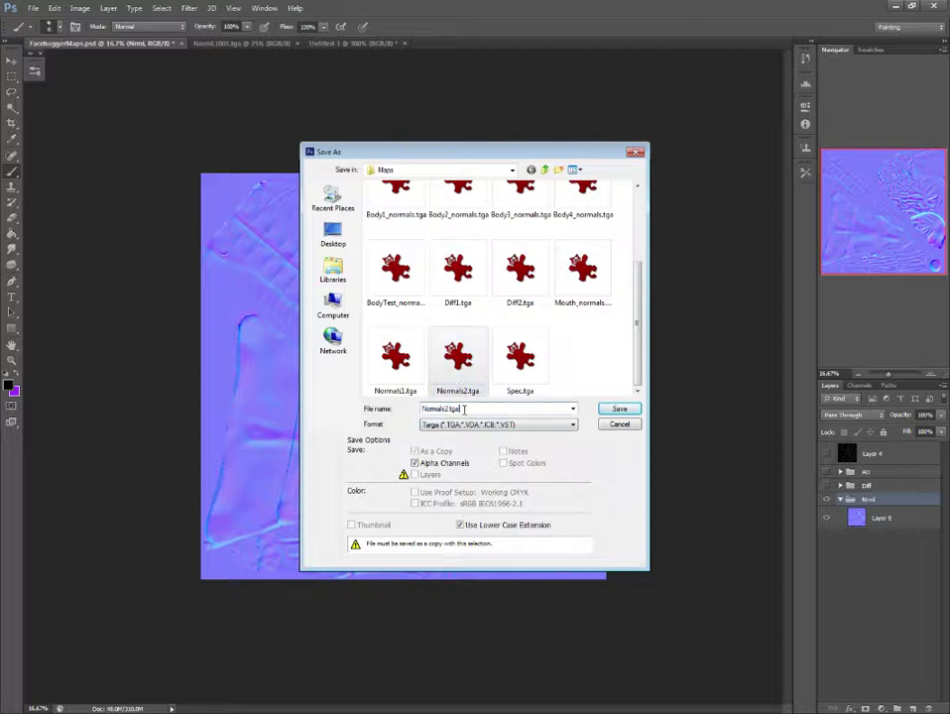
key("BackSpace")
key("BackSpace")
key("BackSpace")
key("BackSpace")
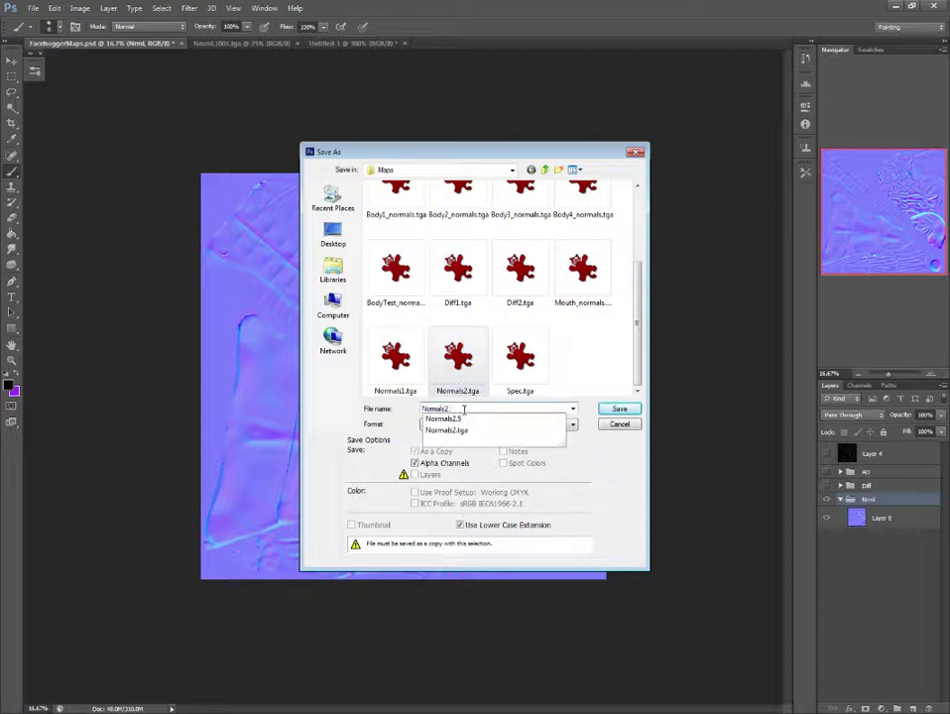
left_click(539, 418)
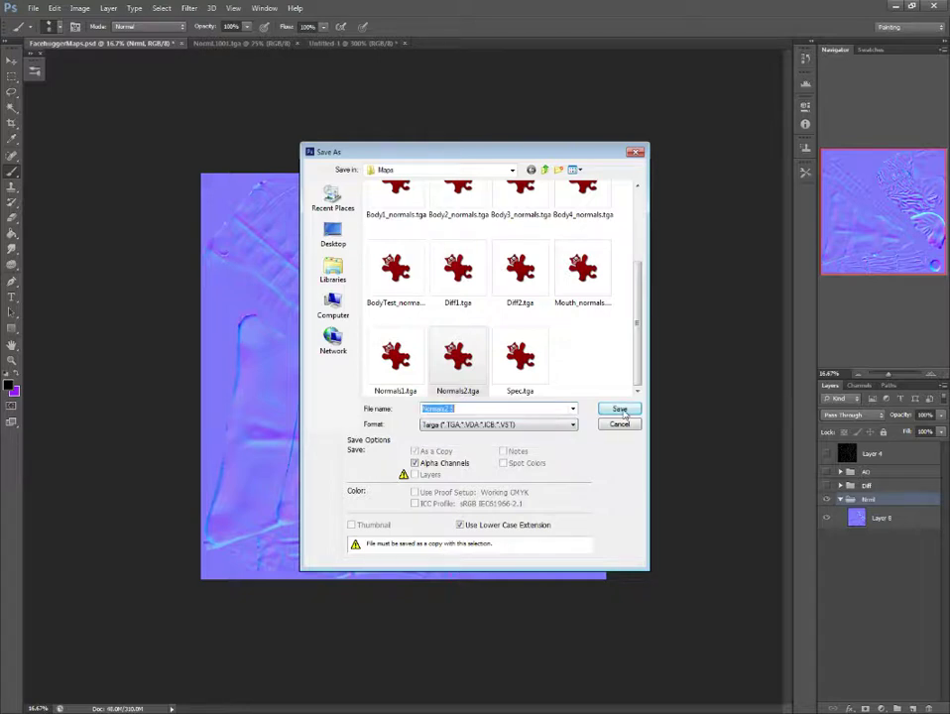
left_click(619, 410)
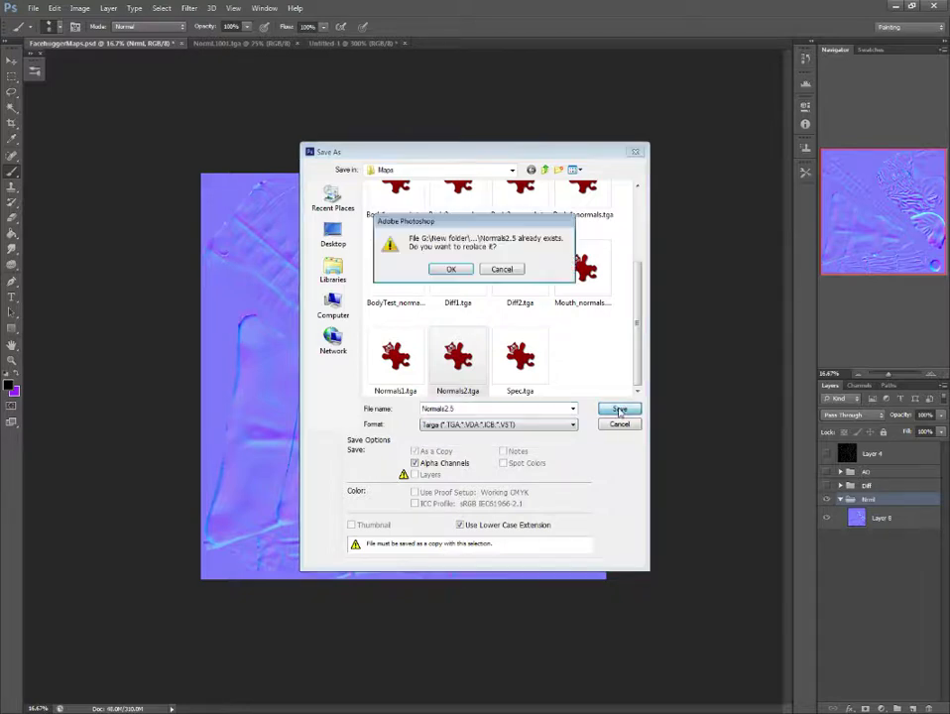
left_click(450, 269)
left_click(377, 240)
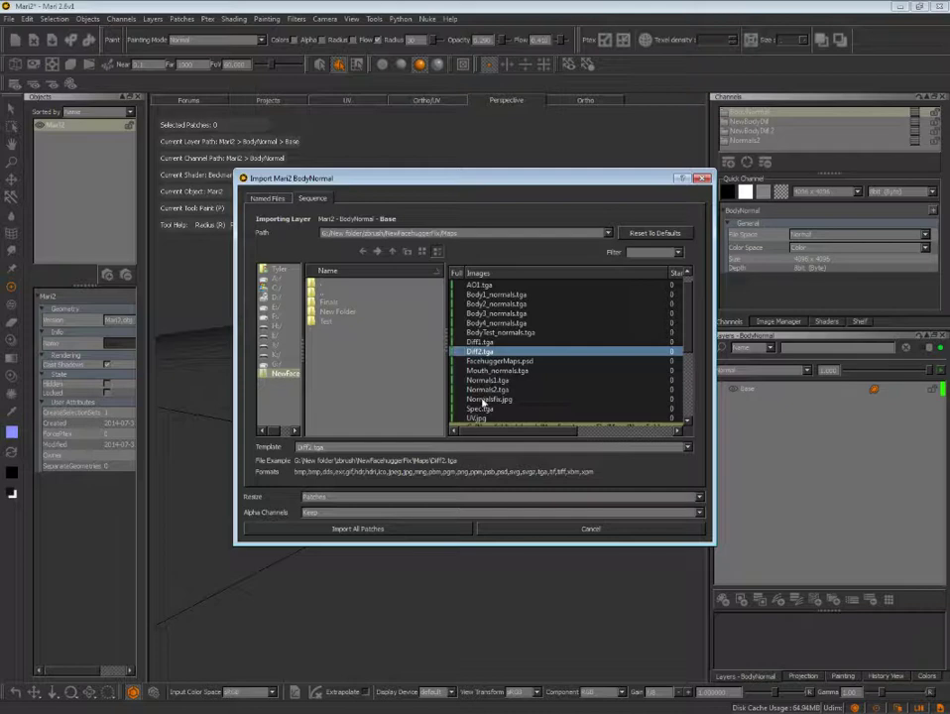
- Try Body3_normals.tga, then set Body2_normals.tga as the import template
left_click(480, 316)
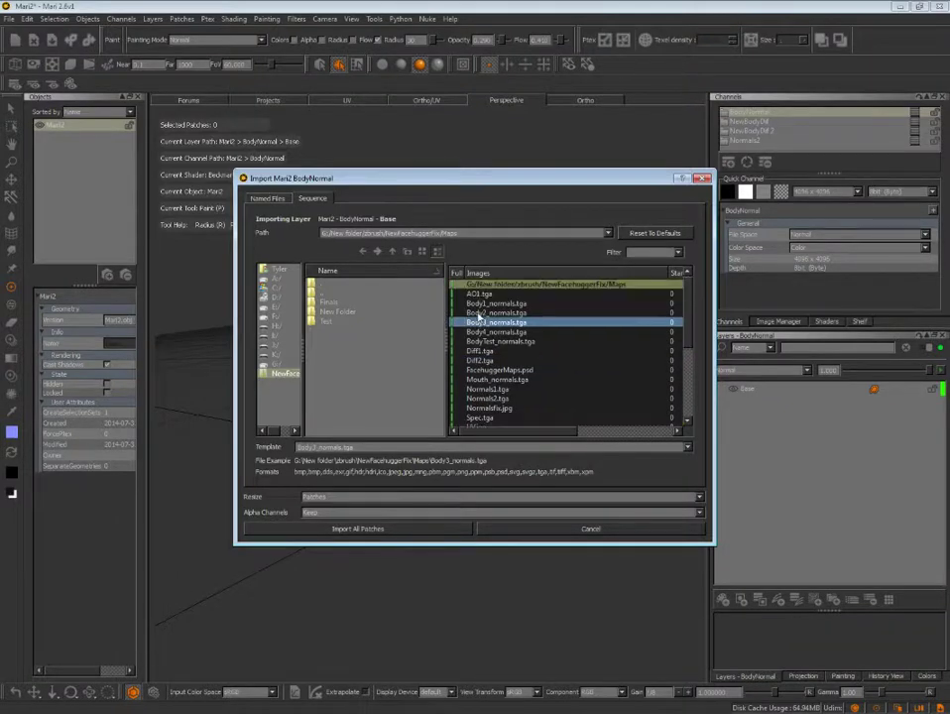
left_click(283, 373)
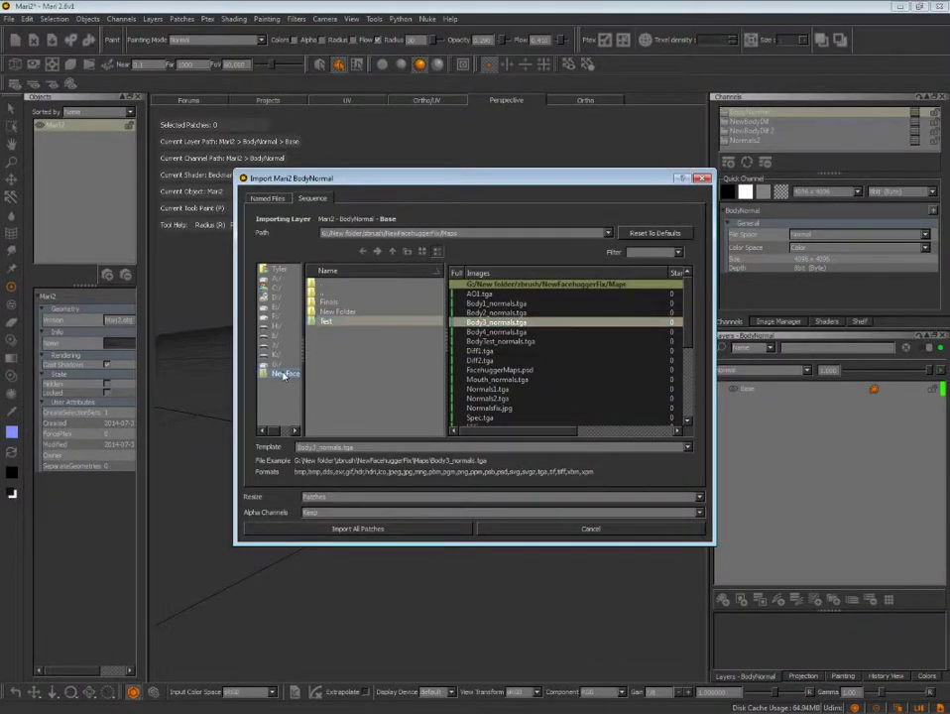
left_click(505, 313)
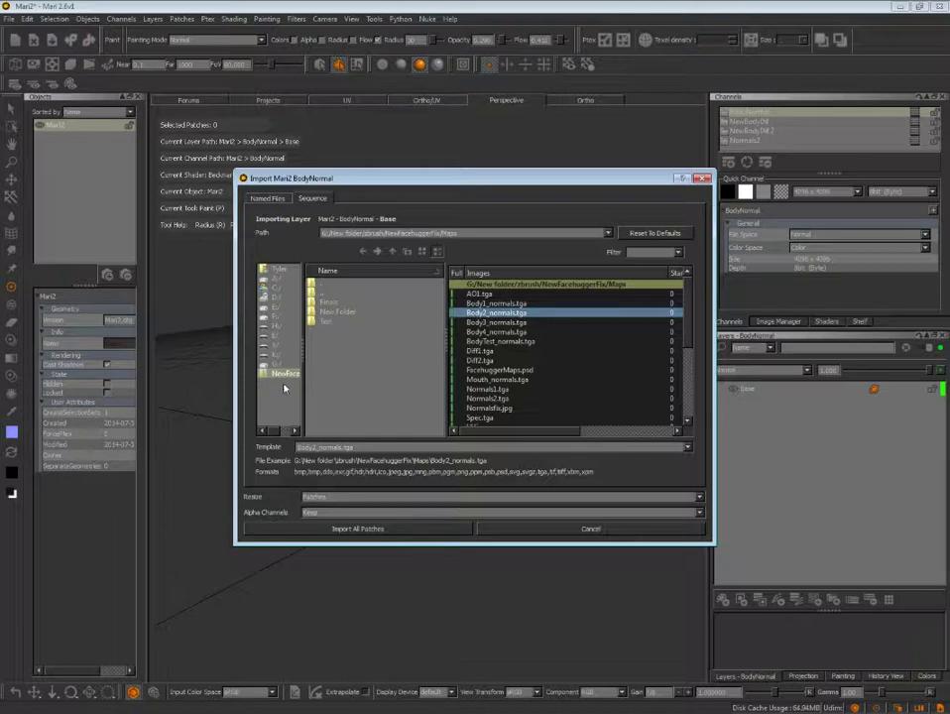
- Re-enter the Maps folder from NewFacehuggerFix and scroll through its image list
double_click(320, 292)
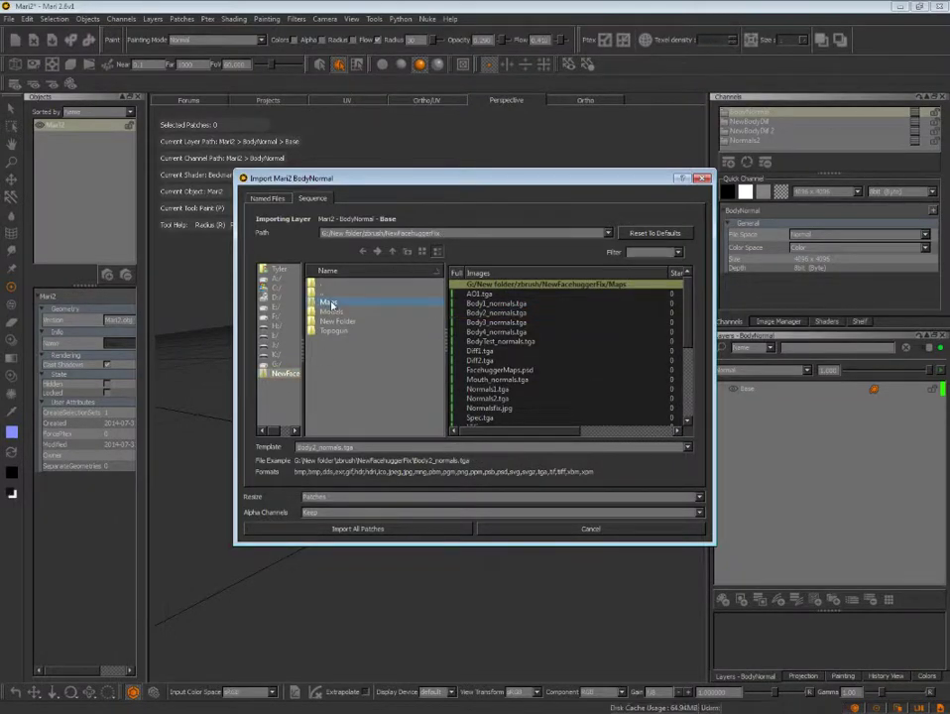
double_click(329, 302)
scroll(681, 342, "down", 2)
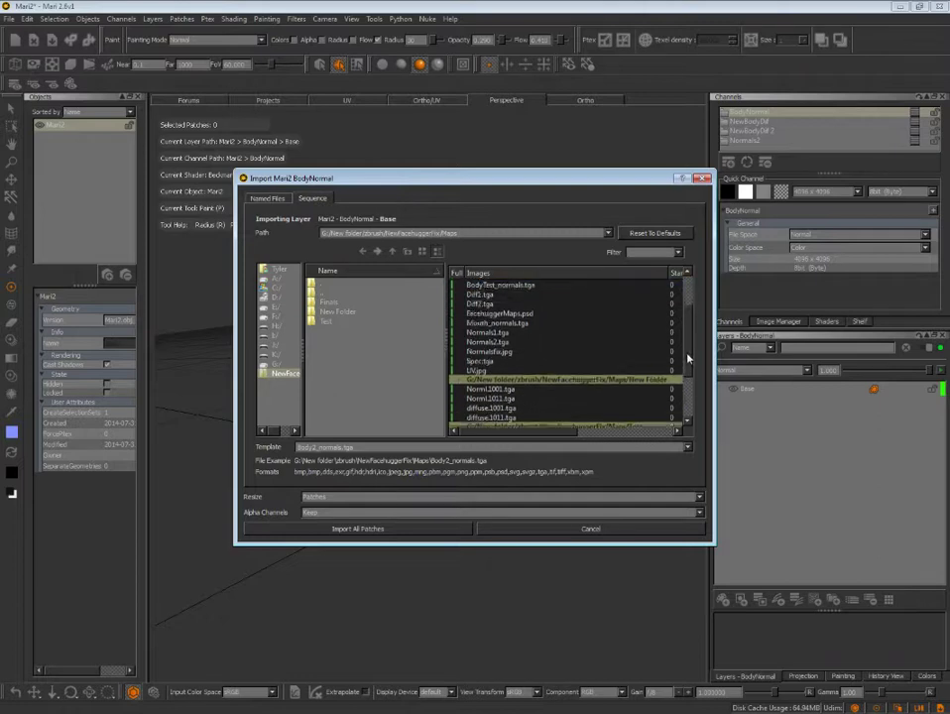
scroll(686, 359, "down", 1)
scroll(688, 367, "up", 1)
scroll(688, 359, "up", 2)
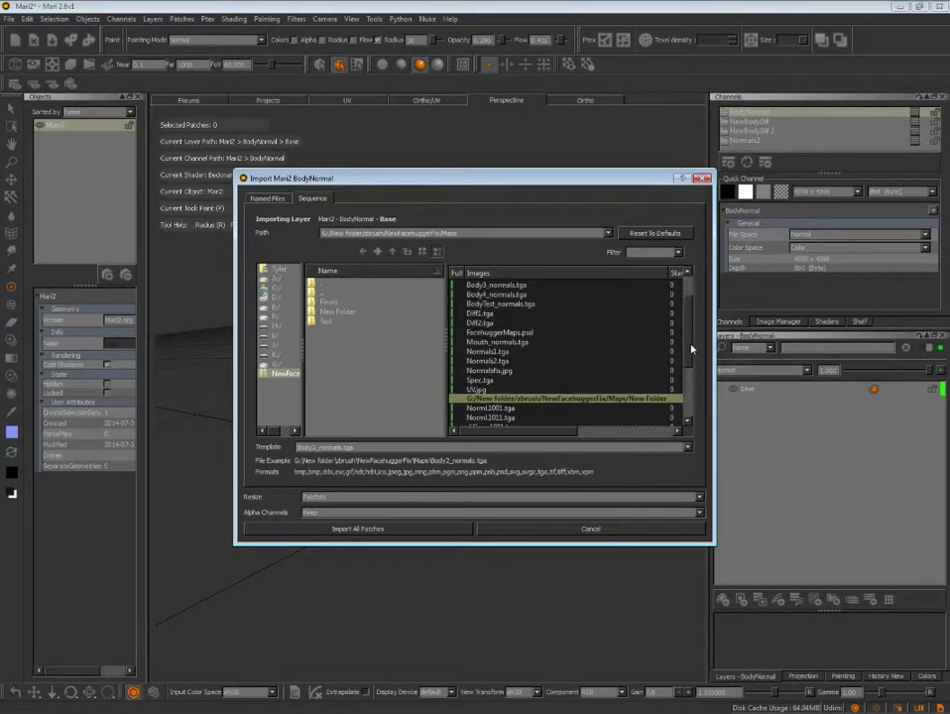
scroll(692, 349, "up", 2)
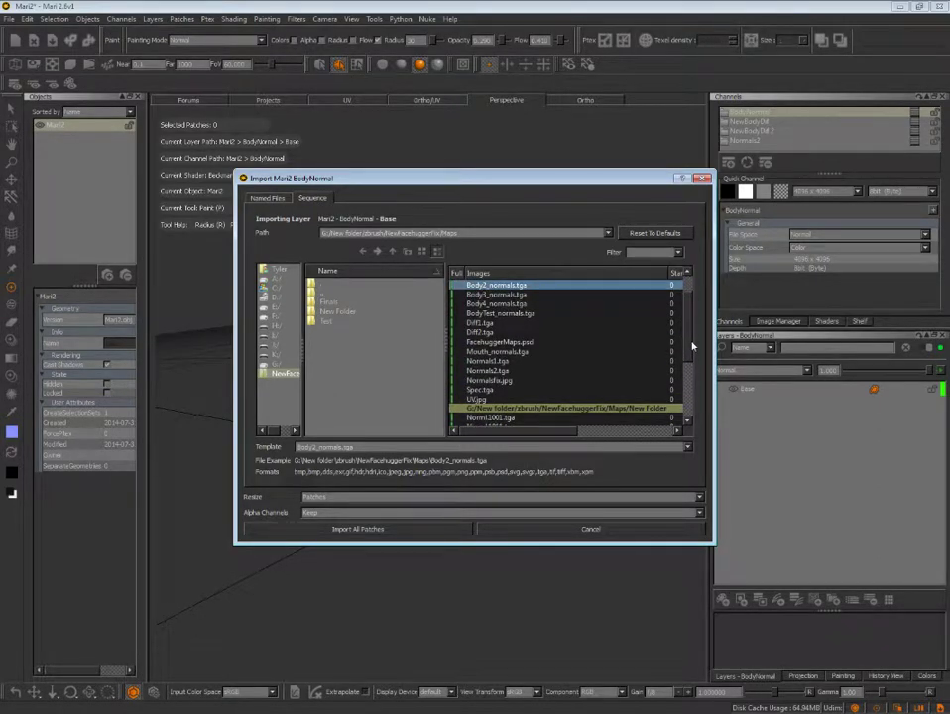
scroll(693, 347, "down", 1)
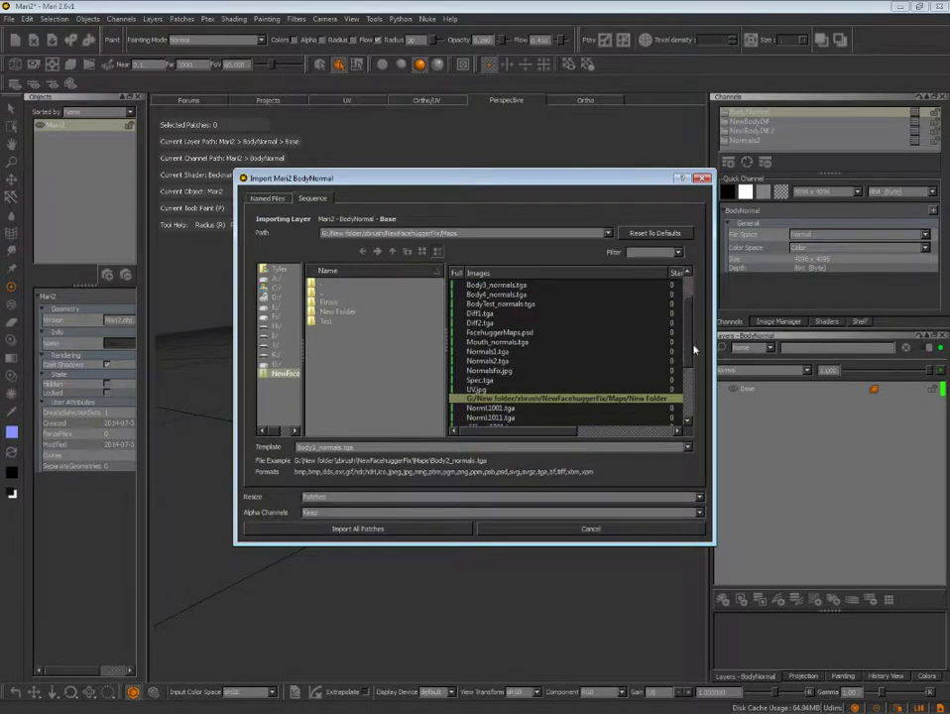
scroll(694, 353, "down", 1)
scroll(694, 363, "down", 3)
scroll(694, 382, "down", 3)
scroll(694, 402, "down", 3)
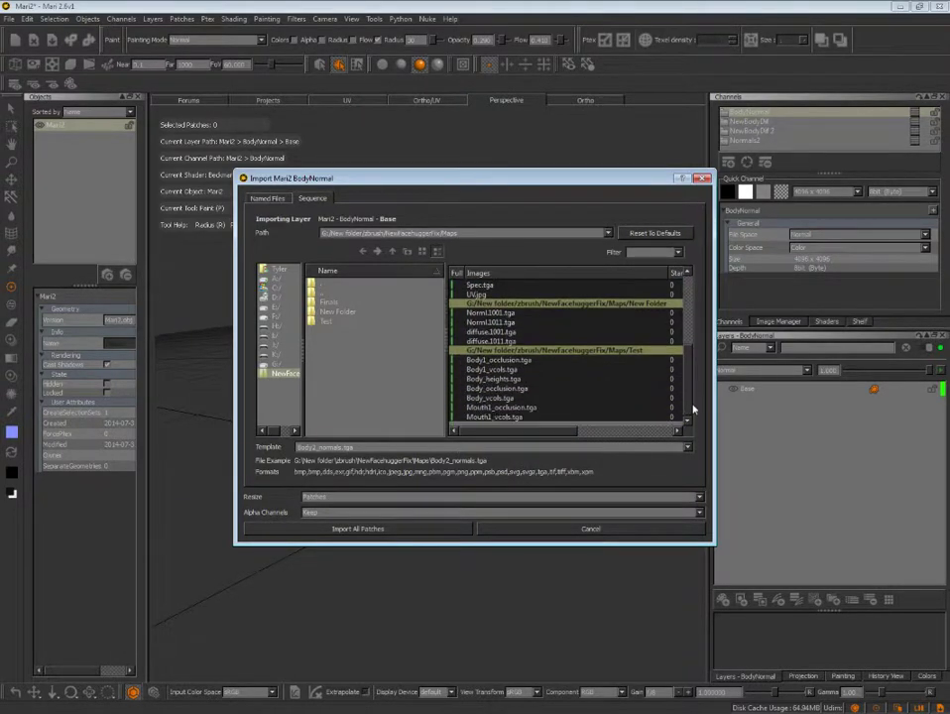
scroll(693, 402, "up", 8)
scroll(693, 401, "up", 6)
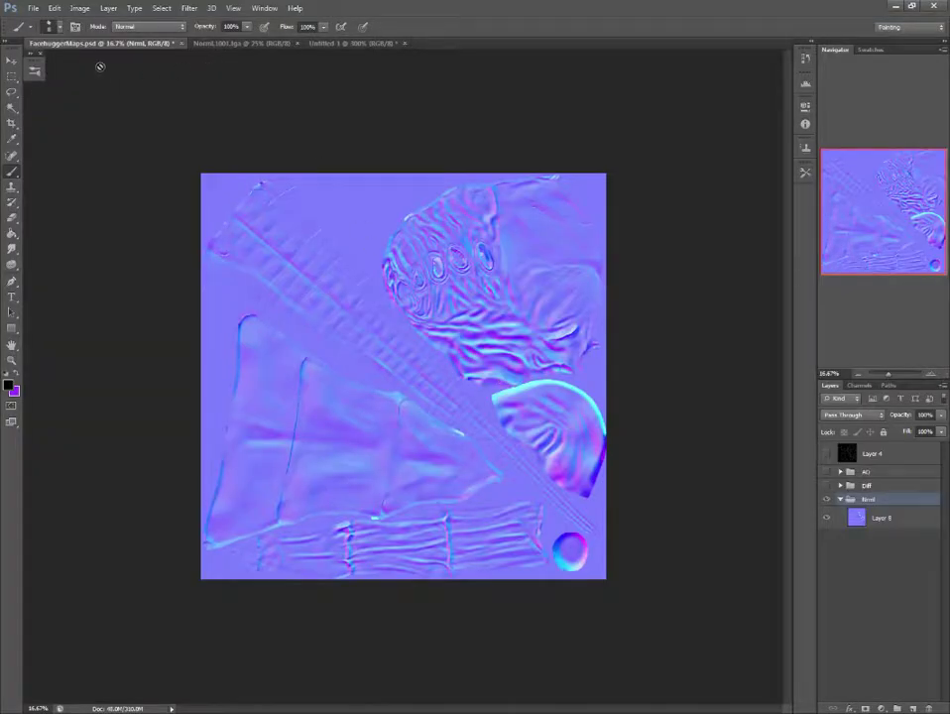
- Start a Save As of the normal map with Targa as the format
left_click(32, 7)
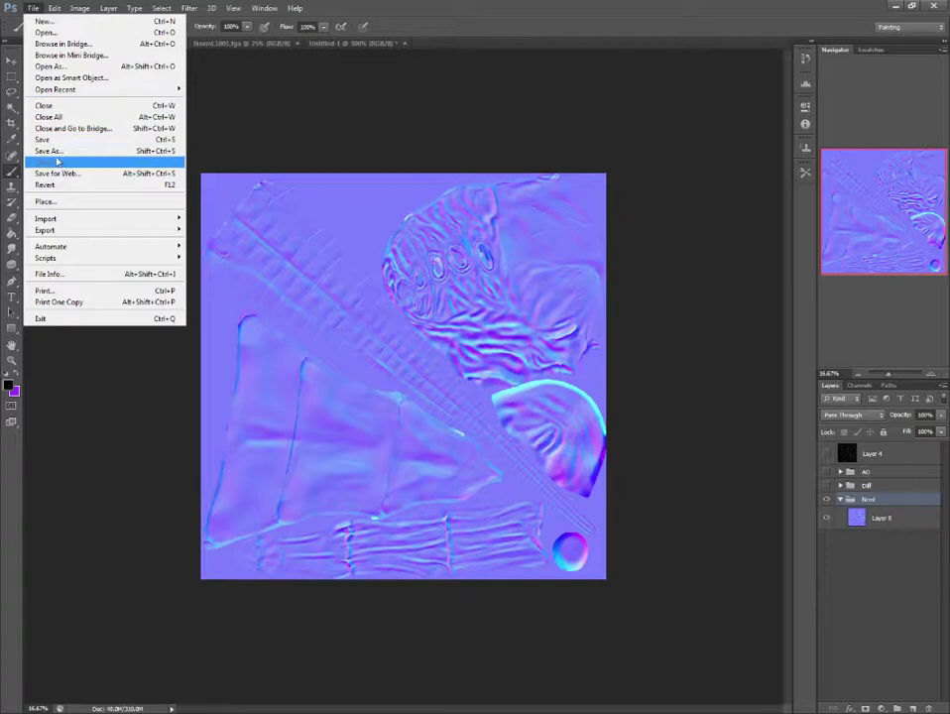
left_click(50, 156)
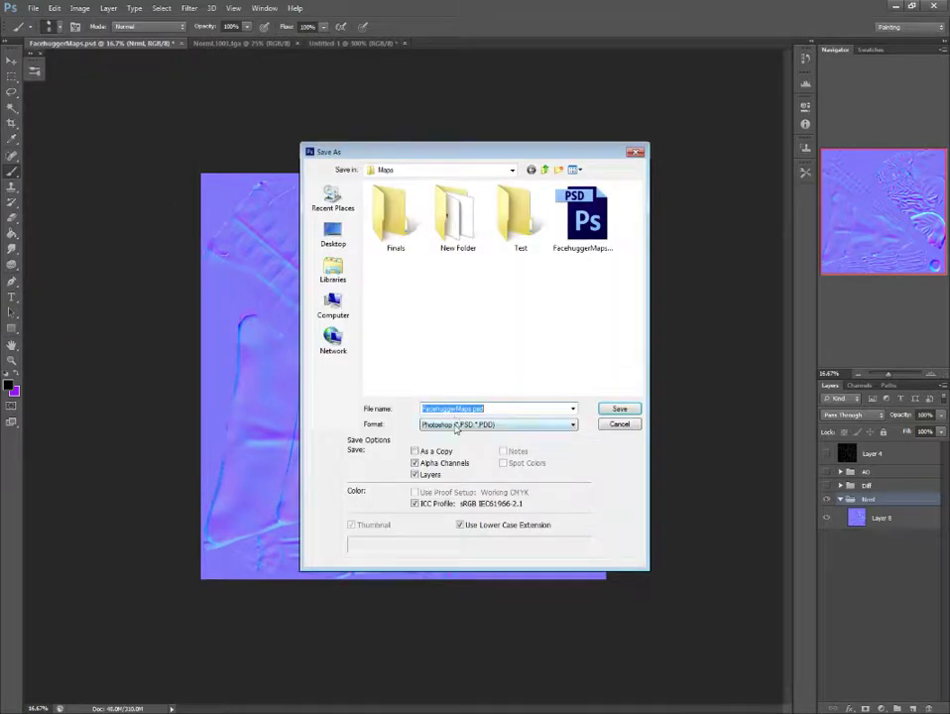
left_click(457, 425)
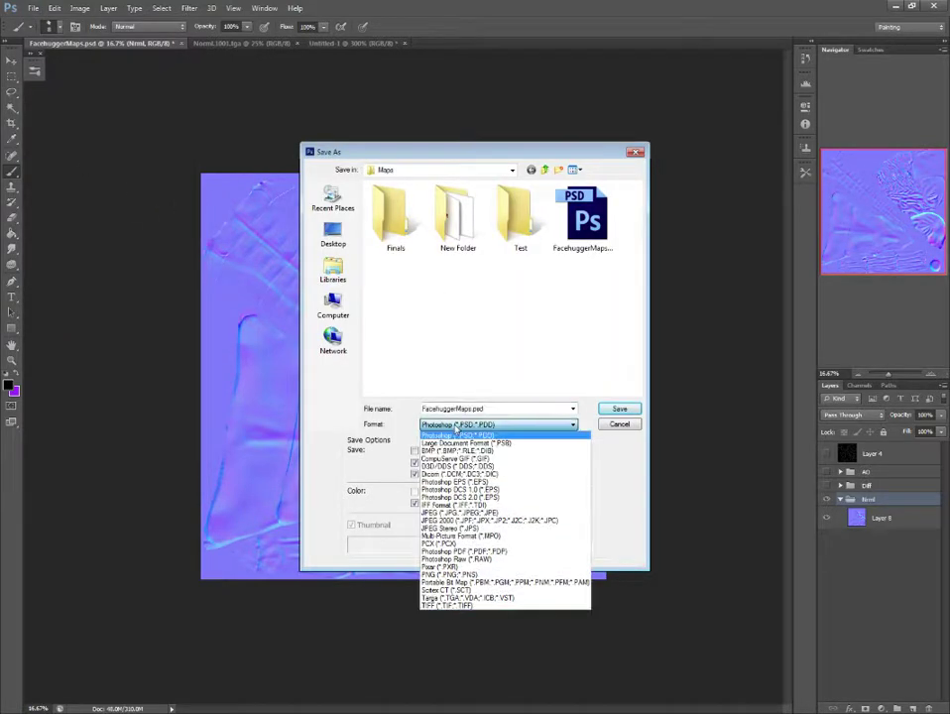
left_click(612, 424)
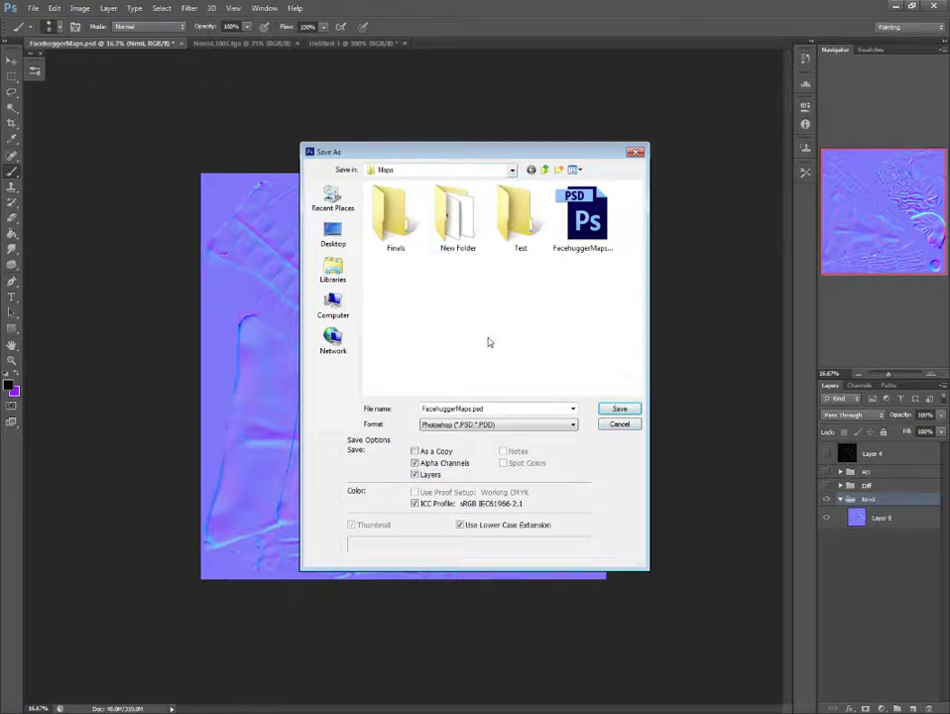
left_click(452, 424)
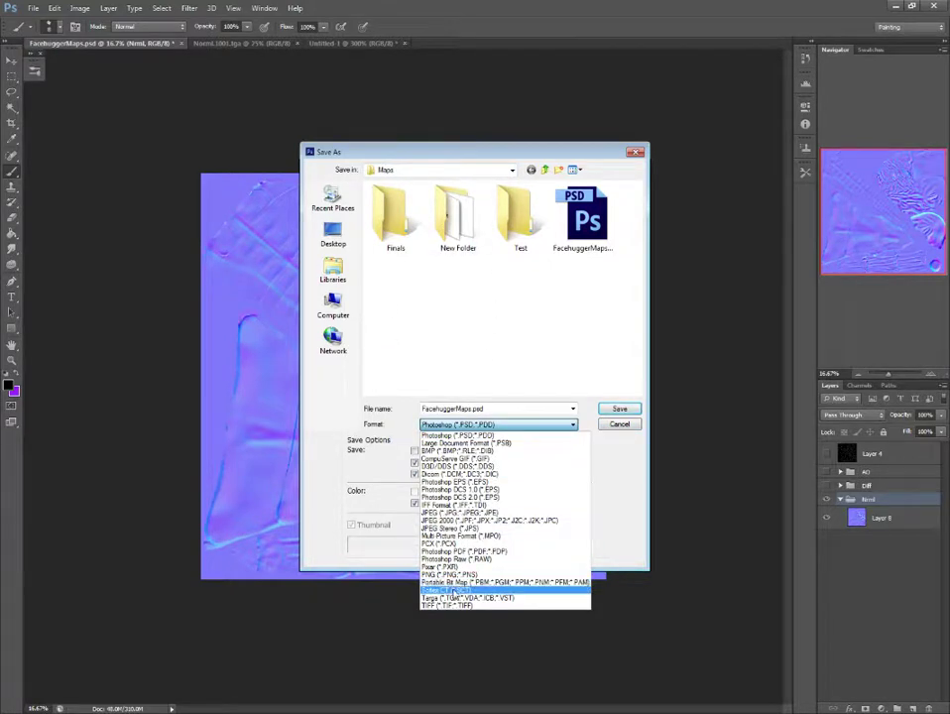
left_click(448, 598)
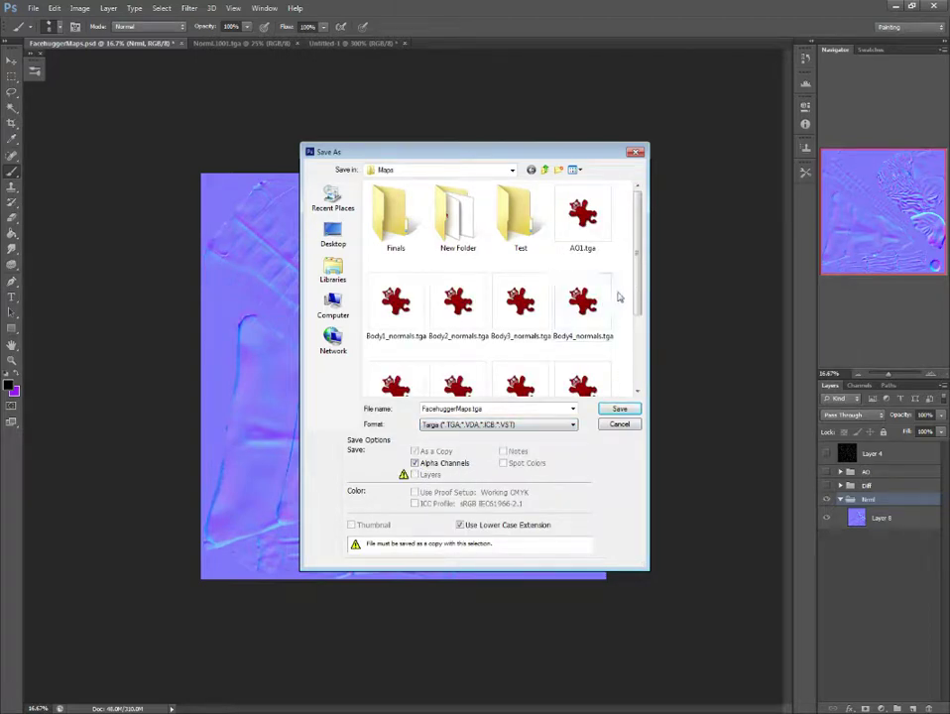
scroll(627, 303, "down", 2)
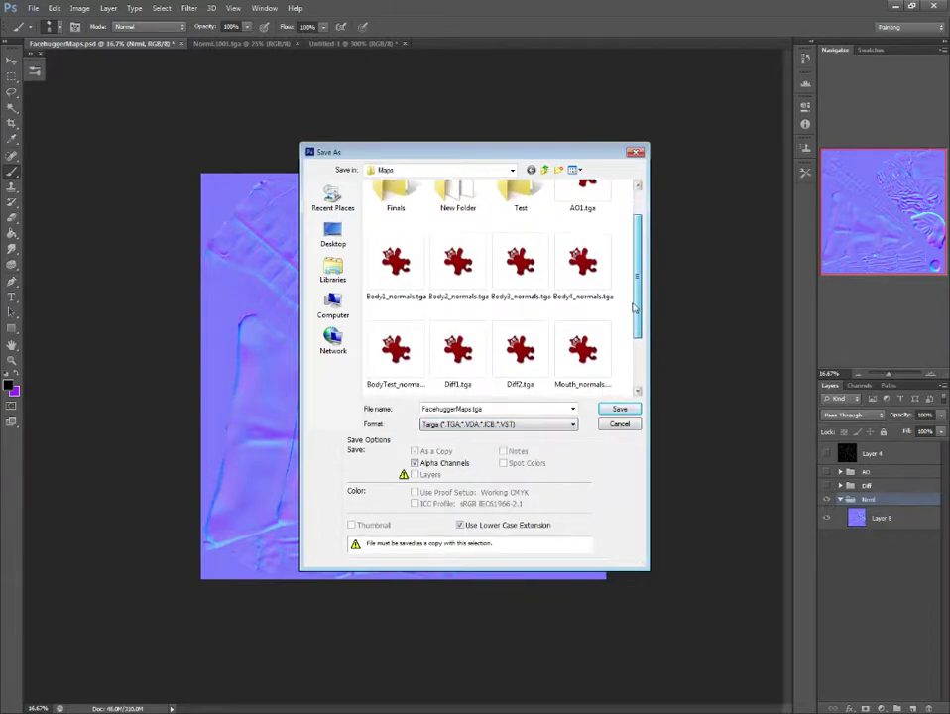
scroll(633, 334, "down", 2)
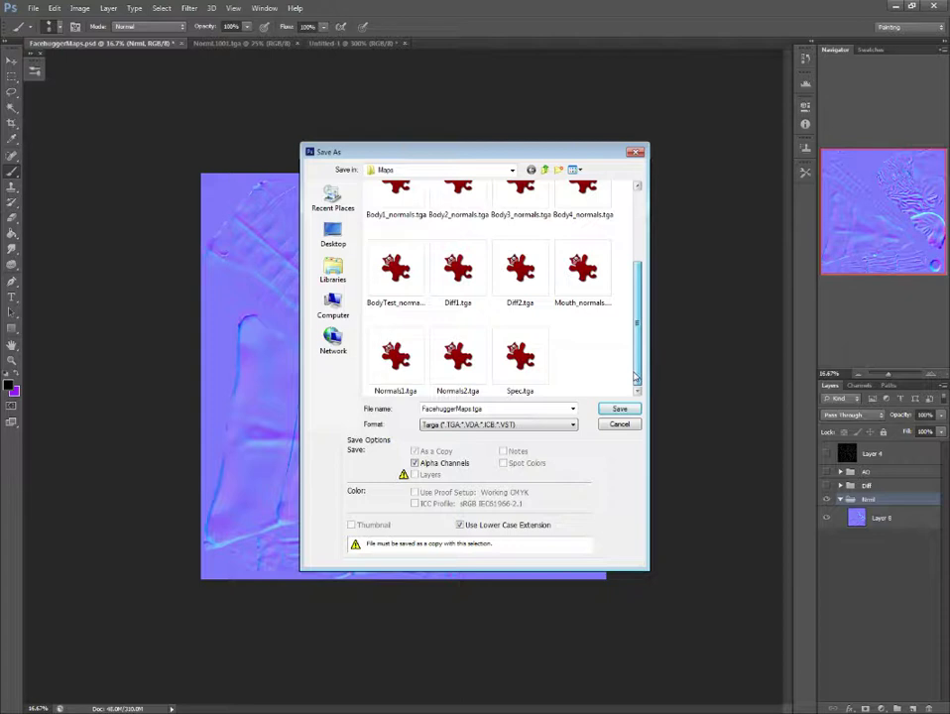
- Rename Normals2.tga to Normals3 and save it, accepting the Targa options
left_click(457, 359)
double_click(471, 410)
left_click(471, 410)
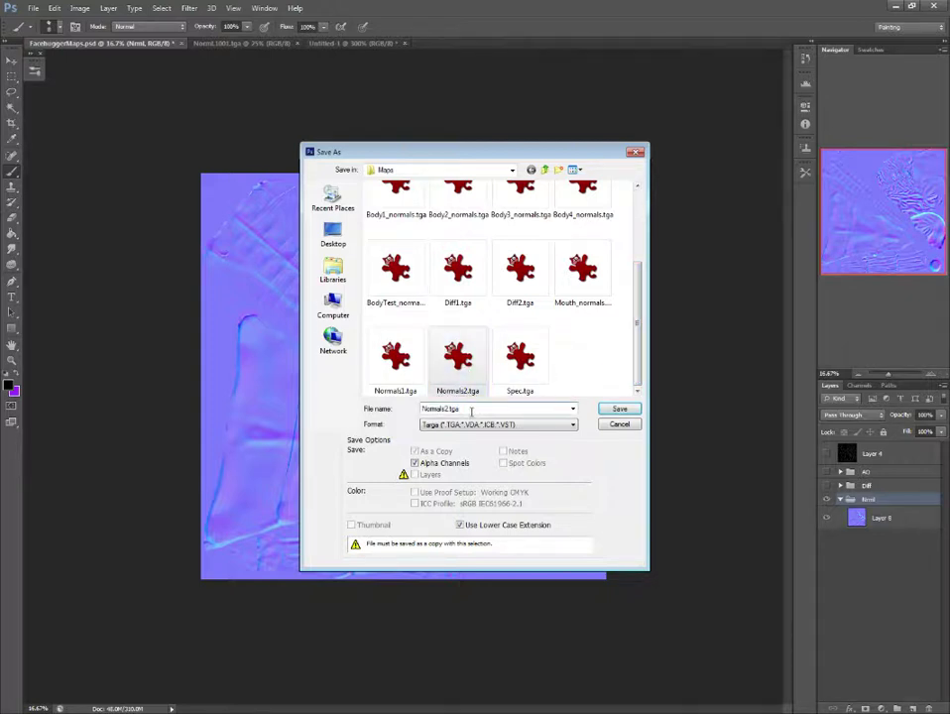
key("BackSpace")
key("BackSpace")
key("BackSpace")
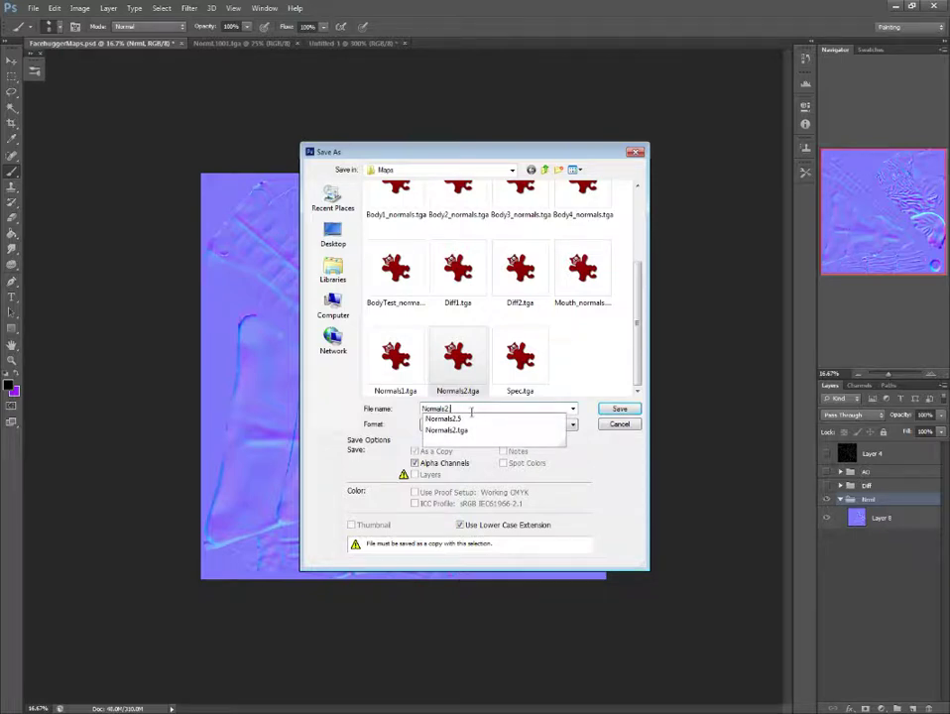
key("BackSpace")
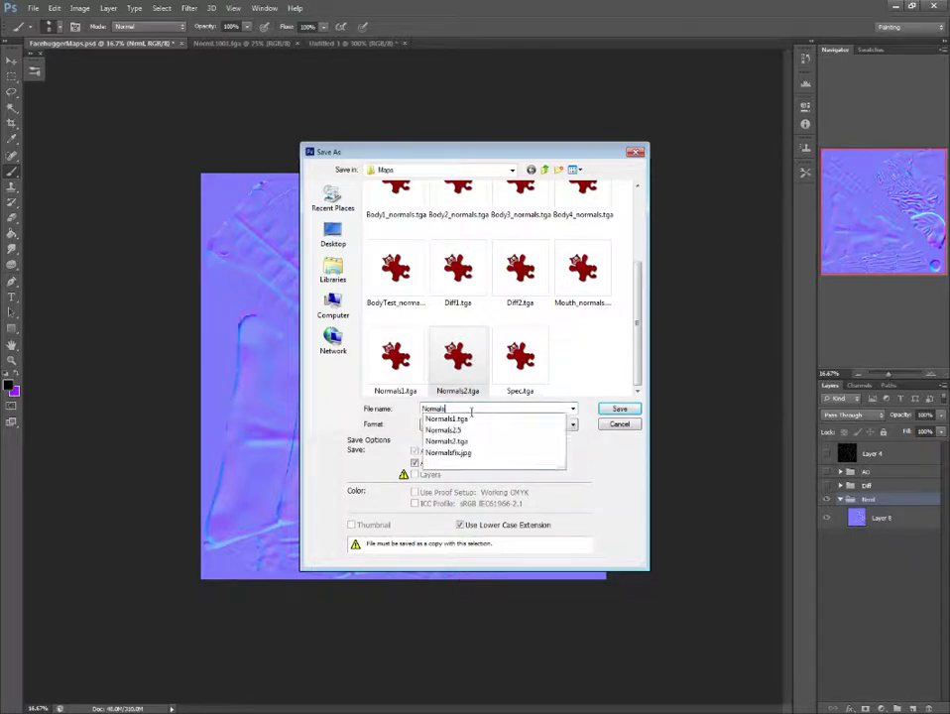
type("3")
key("Return")
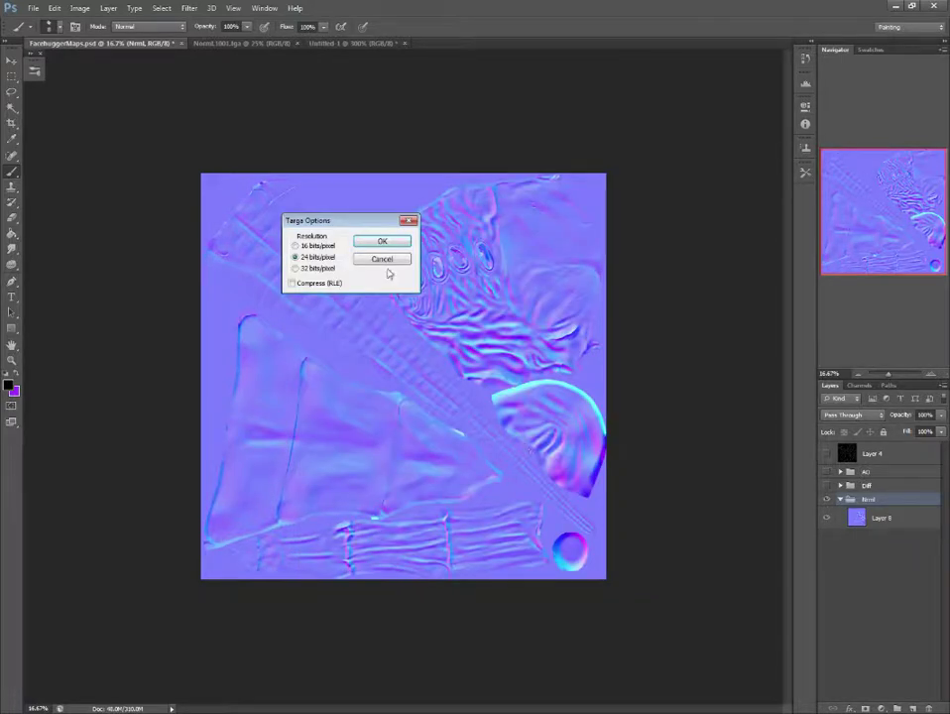
left_click(379, 241)
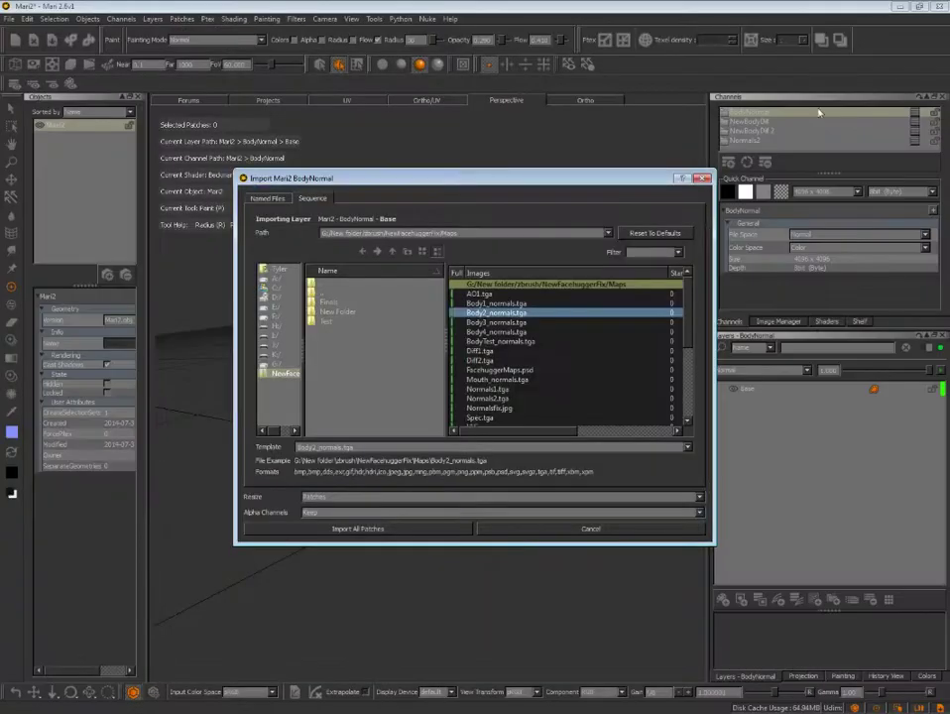
- Return to Mari's import window and browse to the NewFacehuggerFix project folder
key("alt+Tab")
left_click(285, 372)
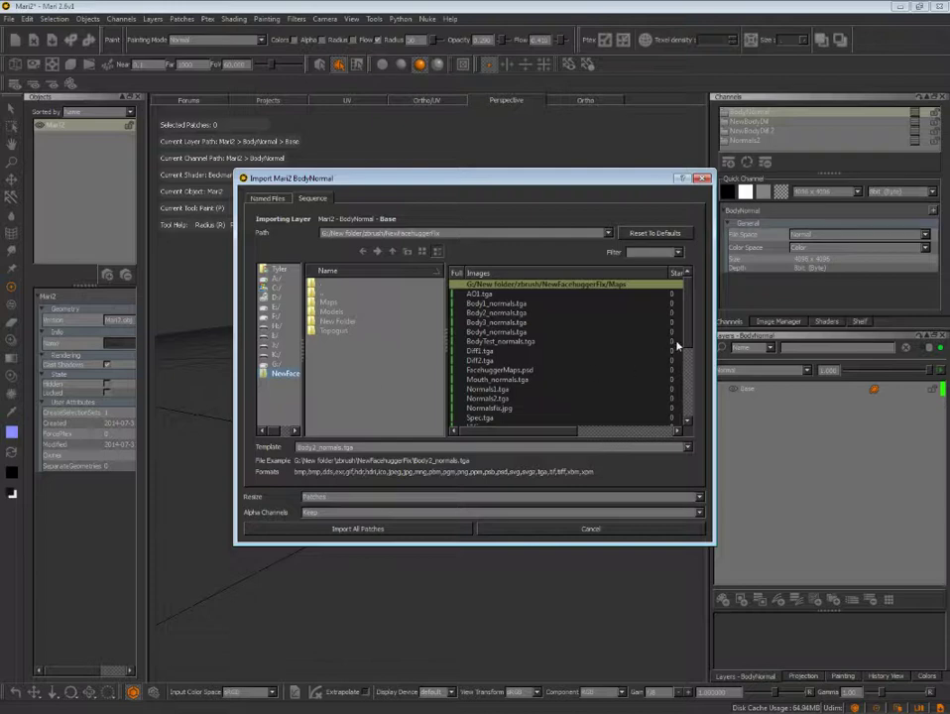
scroll(684, 350, "down", 2)
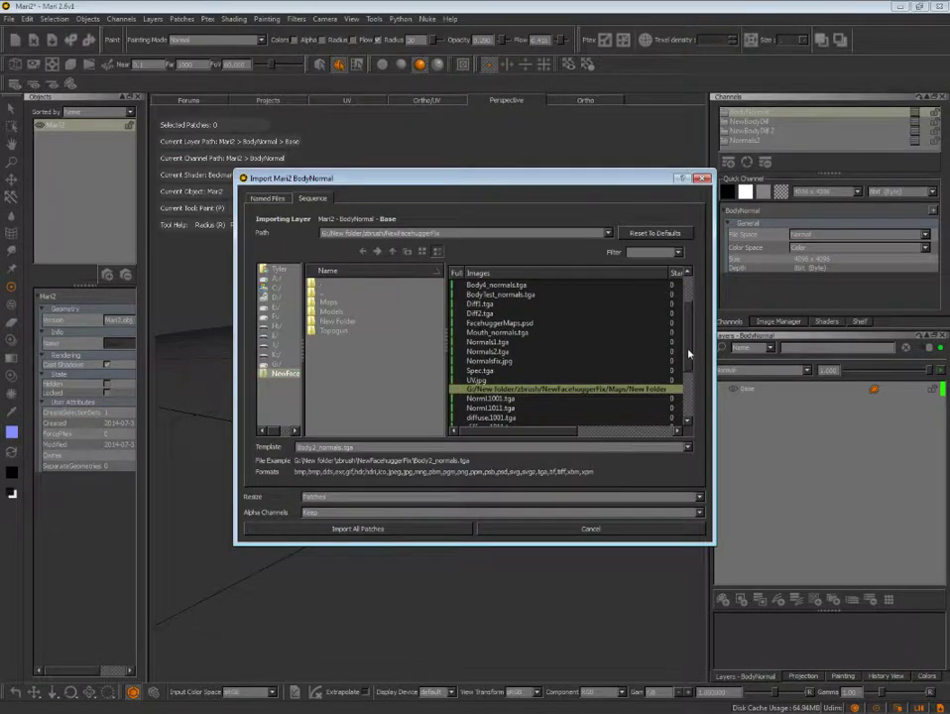
scroll(688, 348, "up", 1)
scroll(689, 332, "up", 1)
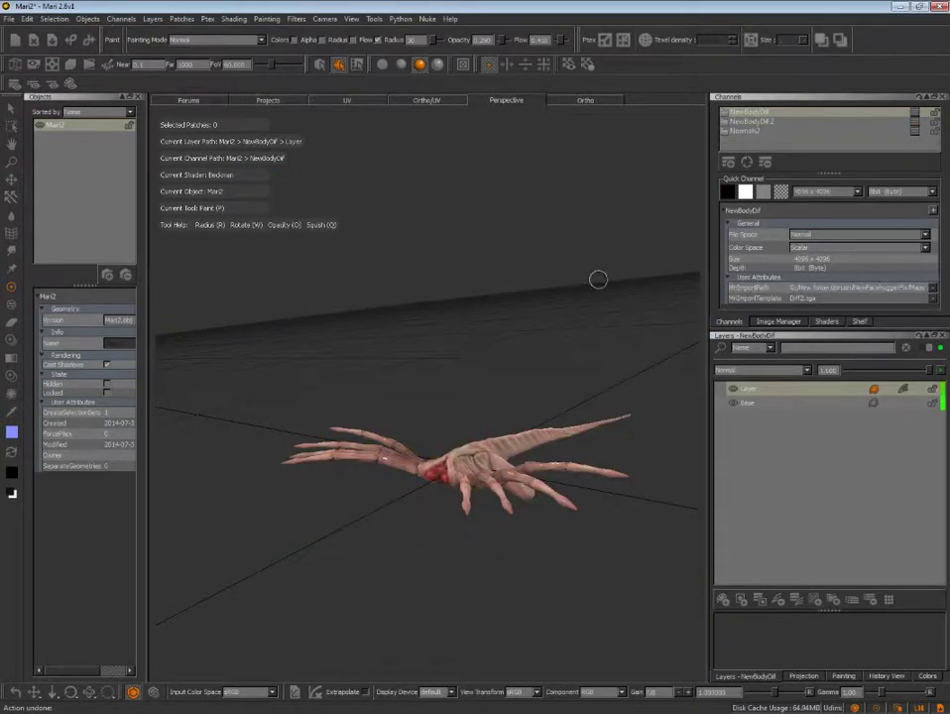
- Create a Body1Norml channel and import all patches from Normals3.tga into it
left_click(745, 131)
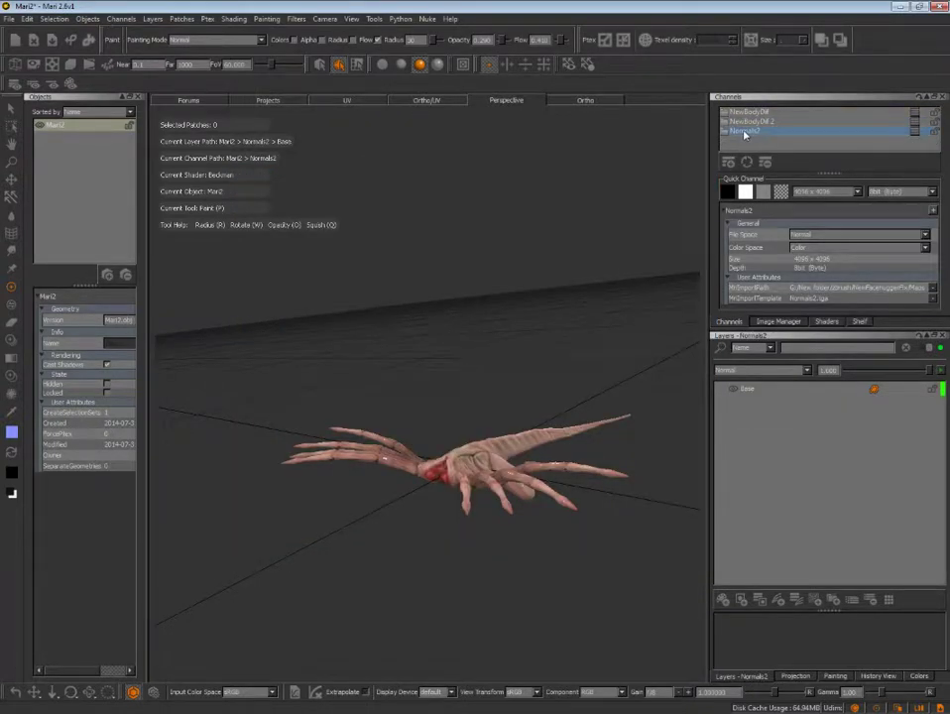
right_click(740, 146)
mouse_move(784, 313)
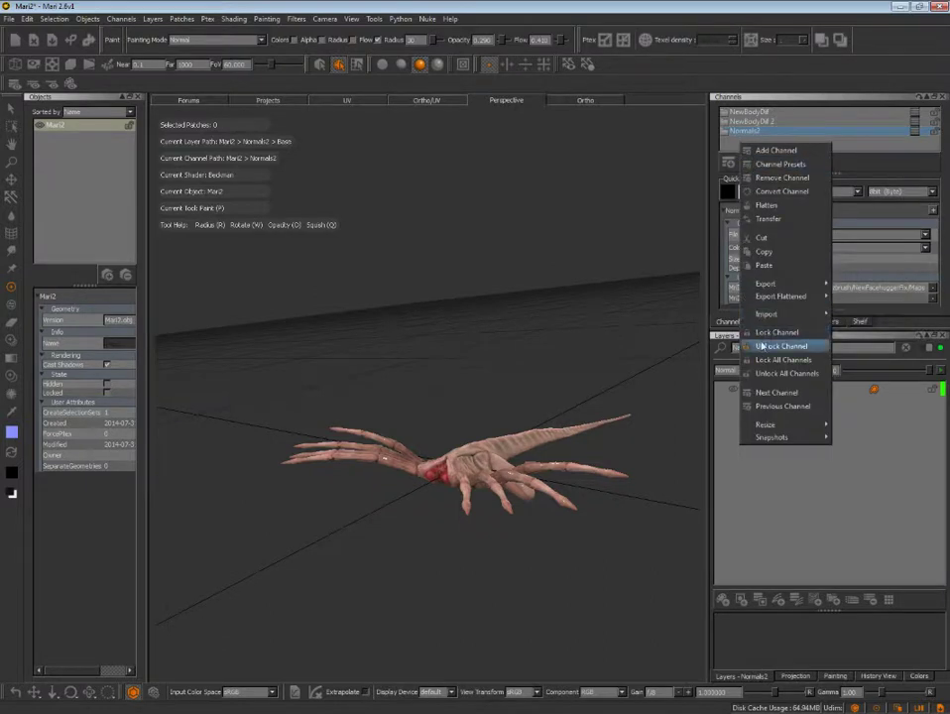
left_click(863, 329)
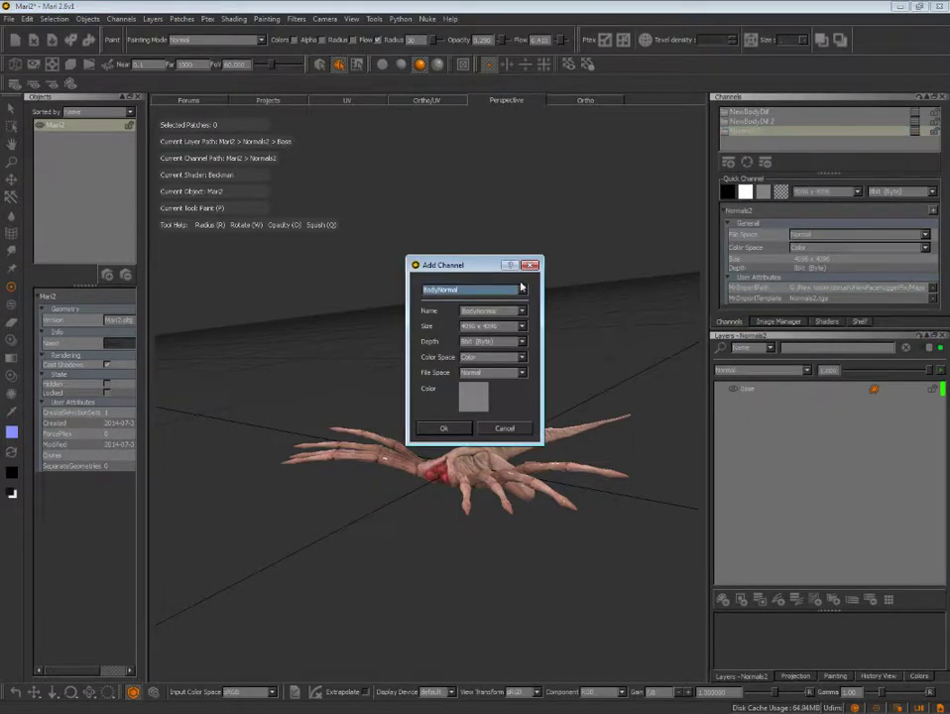
left_click(518, 287)
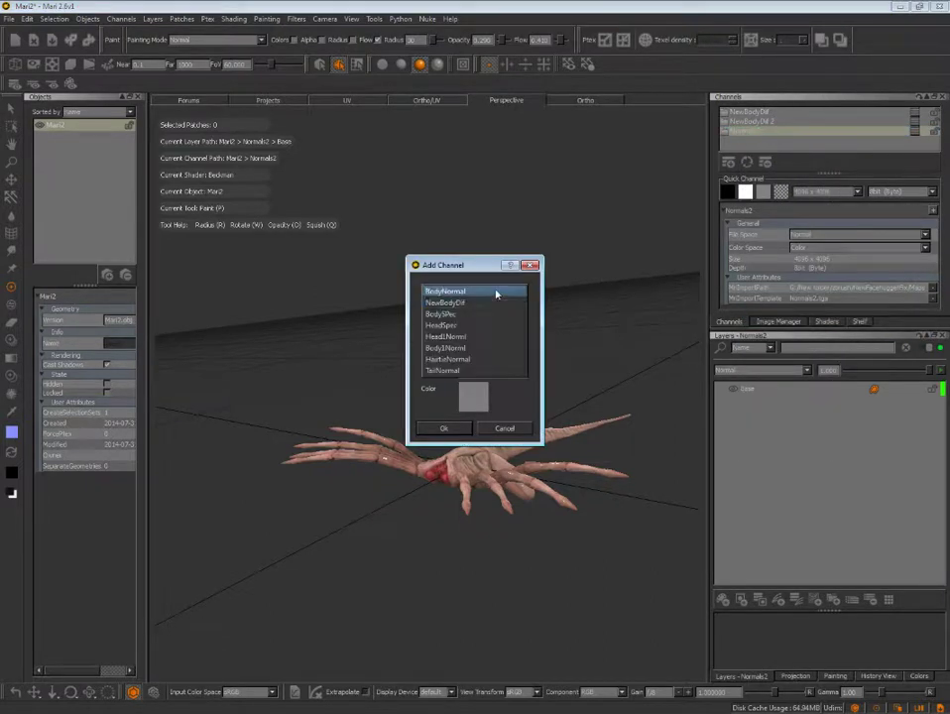
left_click(464, 352)
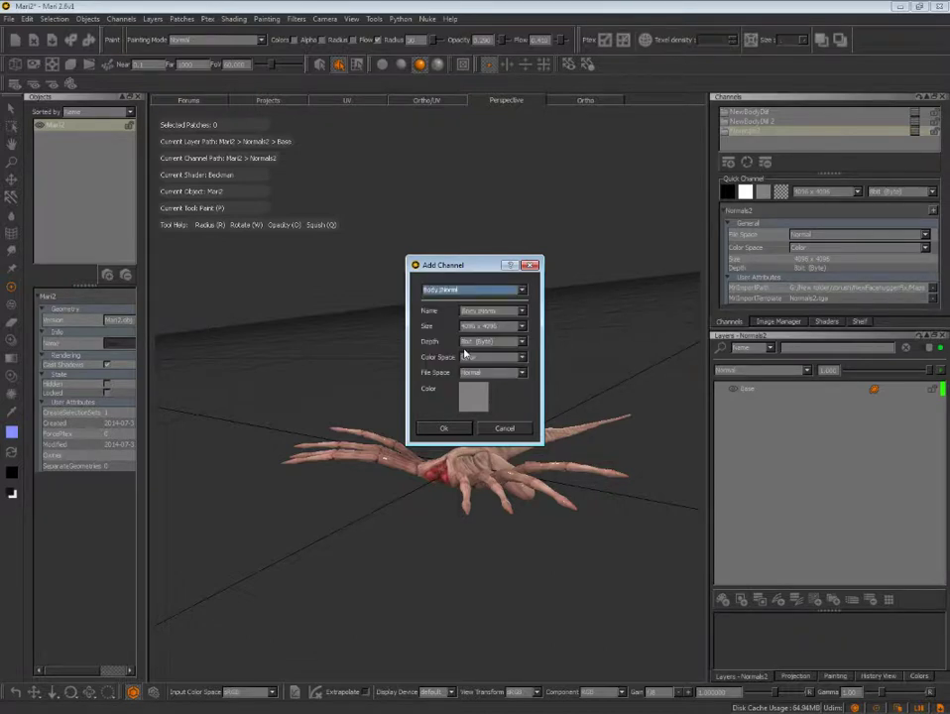
left_click(451, 430)
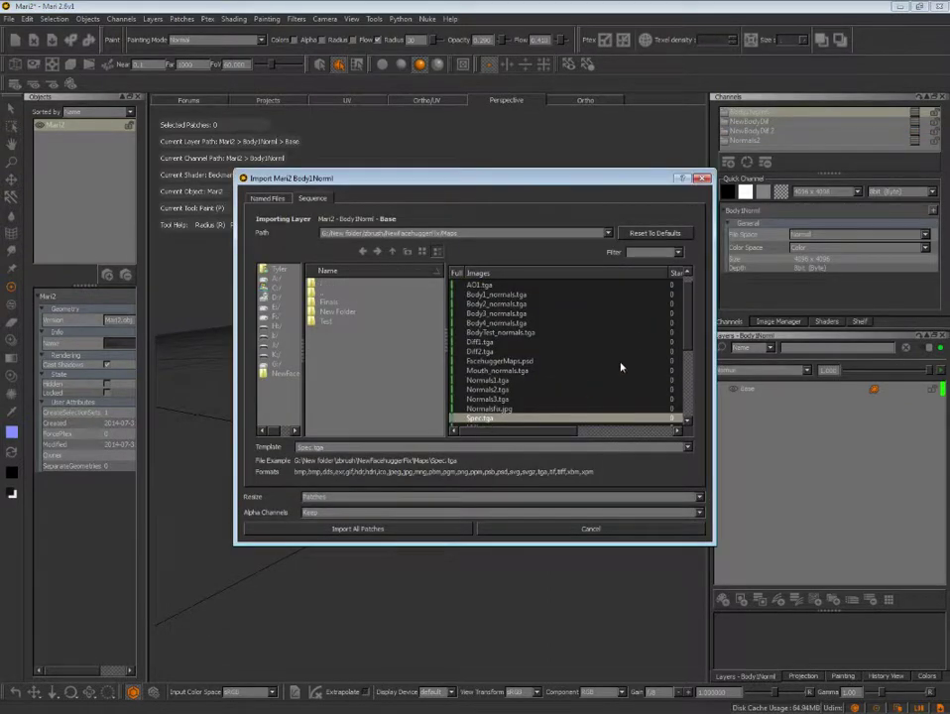
left_click(479, 400)
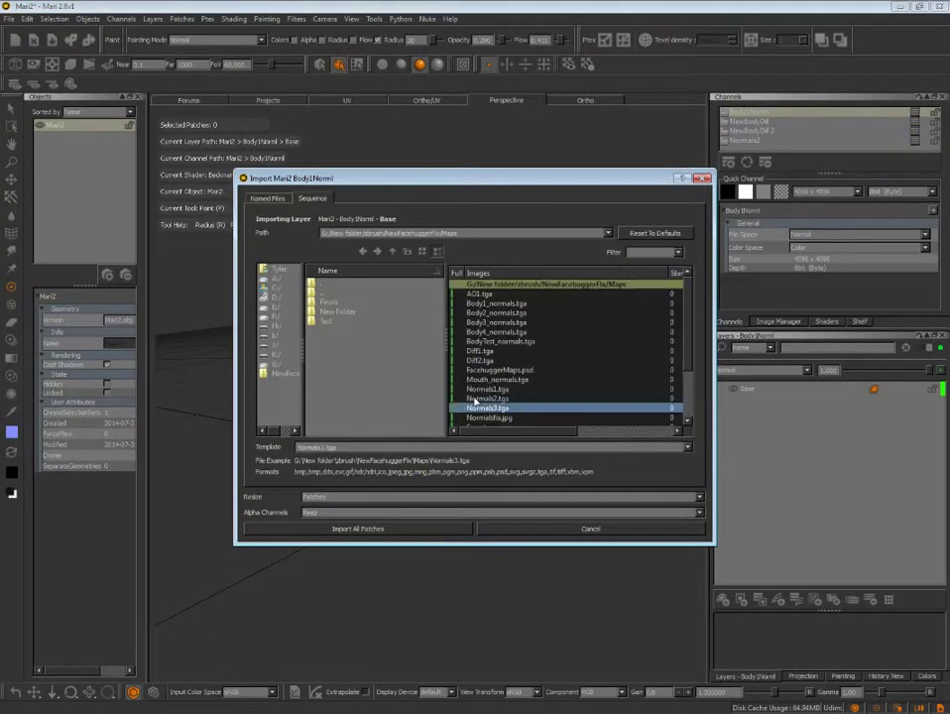
left_click(381, 529)
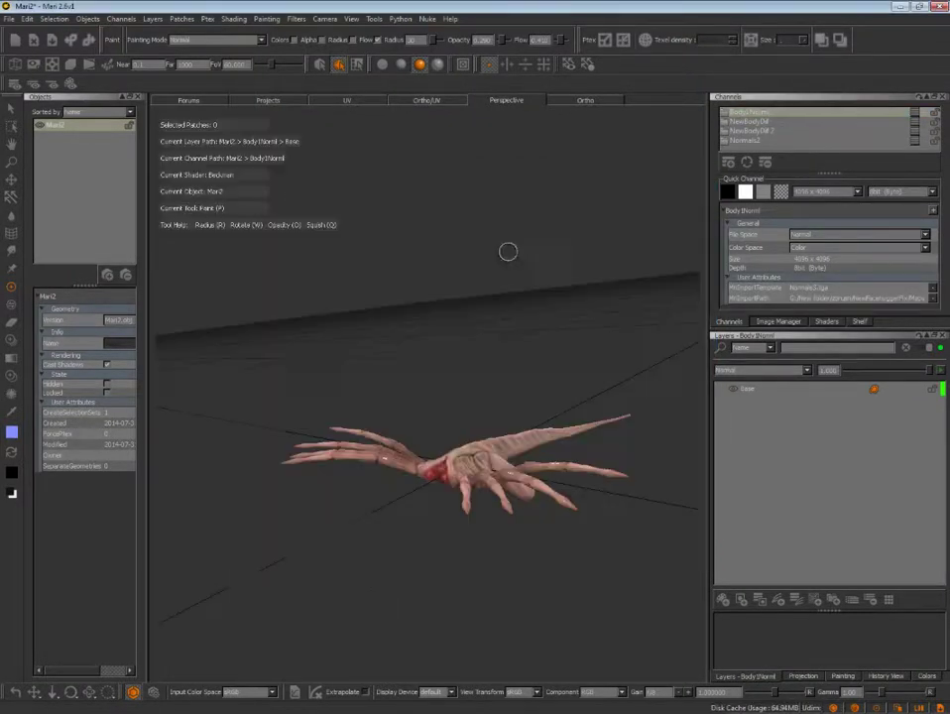
- Orbit to the creature's arm and set the Beckman shader's Normal input to Body1Norml
mouse_move(528, 299)
left_mouse_down("alt")
mouse_move(474, 269)
mouse_move(426, 302)
mouse_move(426, 276)
left_mouse_up("alt")
scroll(496, 298, "up", 5)
mouse_move(569, 334)
left_mouse_down("alt")
mouse_move(498, 195)
mouse_move(496, 240)
left_mouse_up("alt")
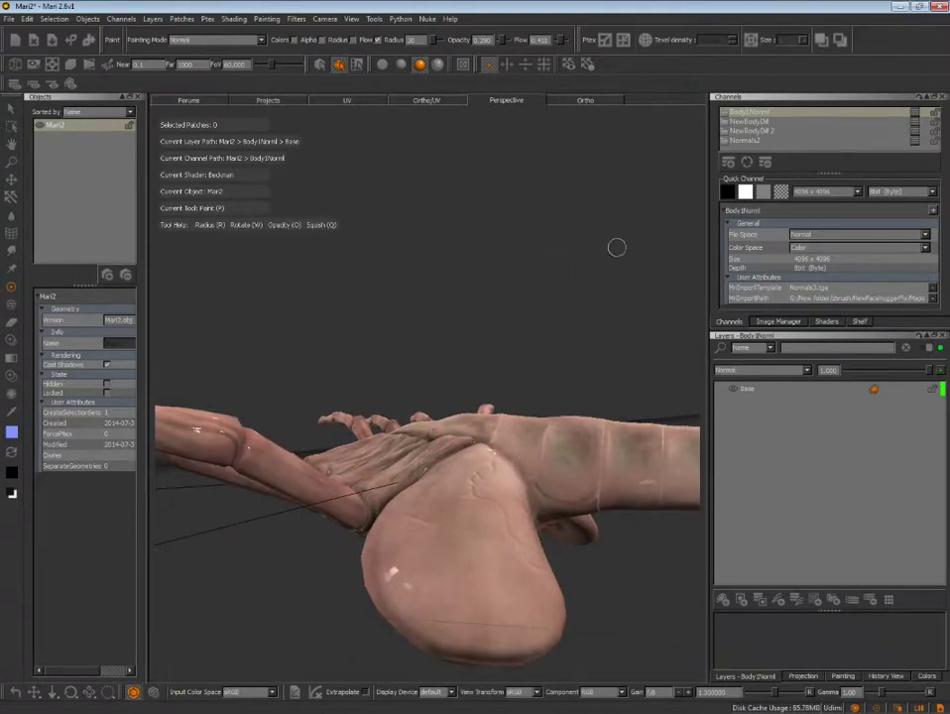
mouse_move(617, 246)
left_mouse_down("alt")
mouse_move(590, 216)
mouse_move(598, 252)
mouse_move(606, 250)
left_mouse_up("alt")
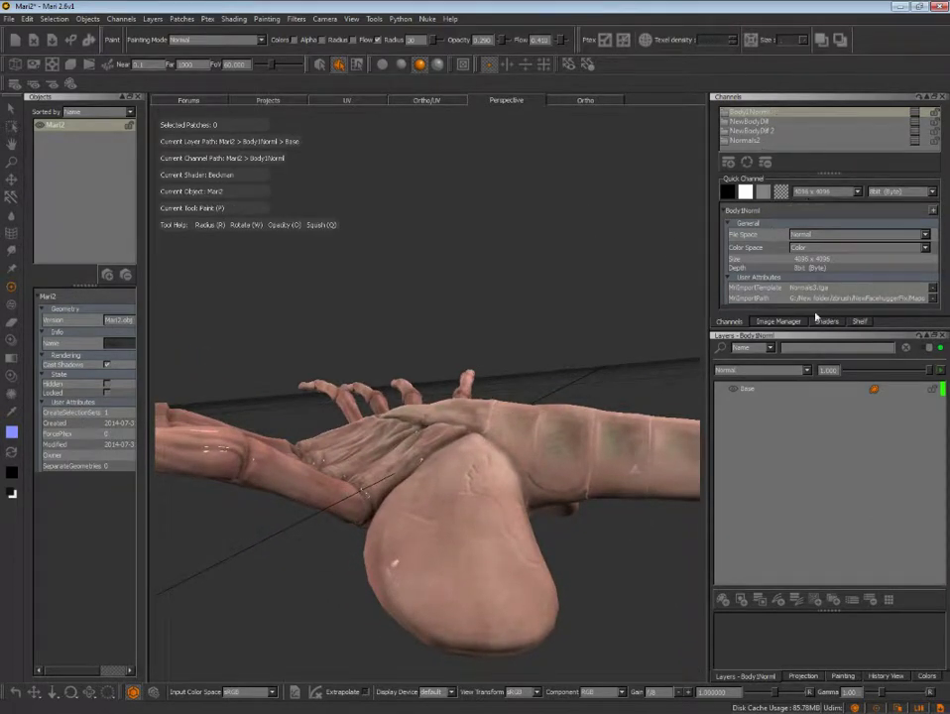
left_click(826, 321)
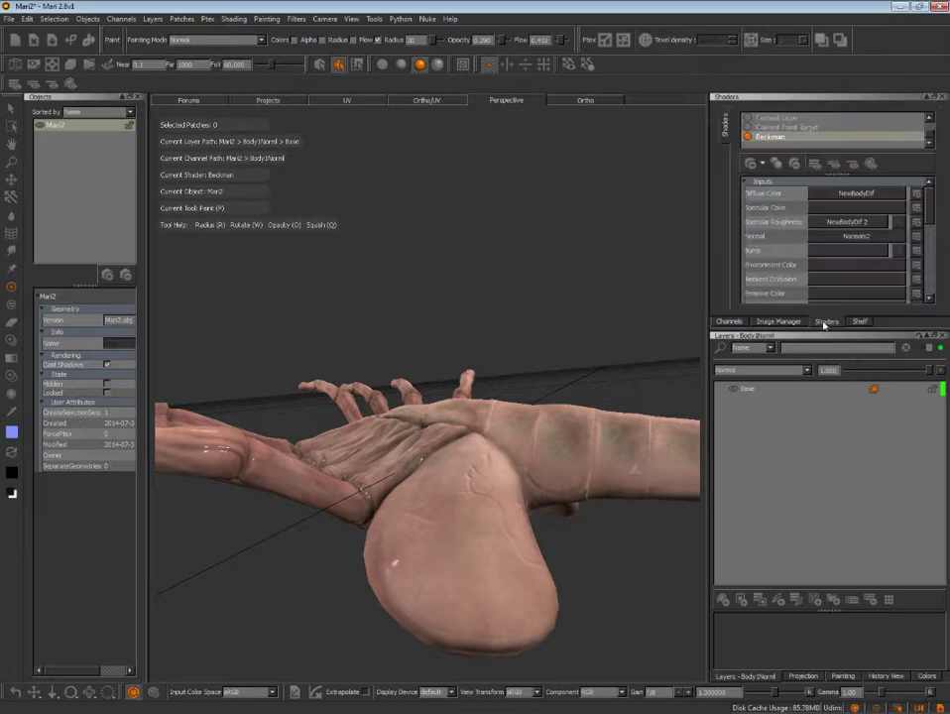
left_click(851, 238)
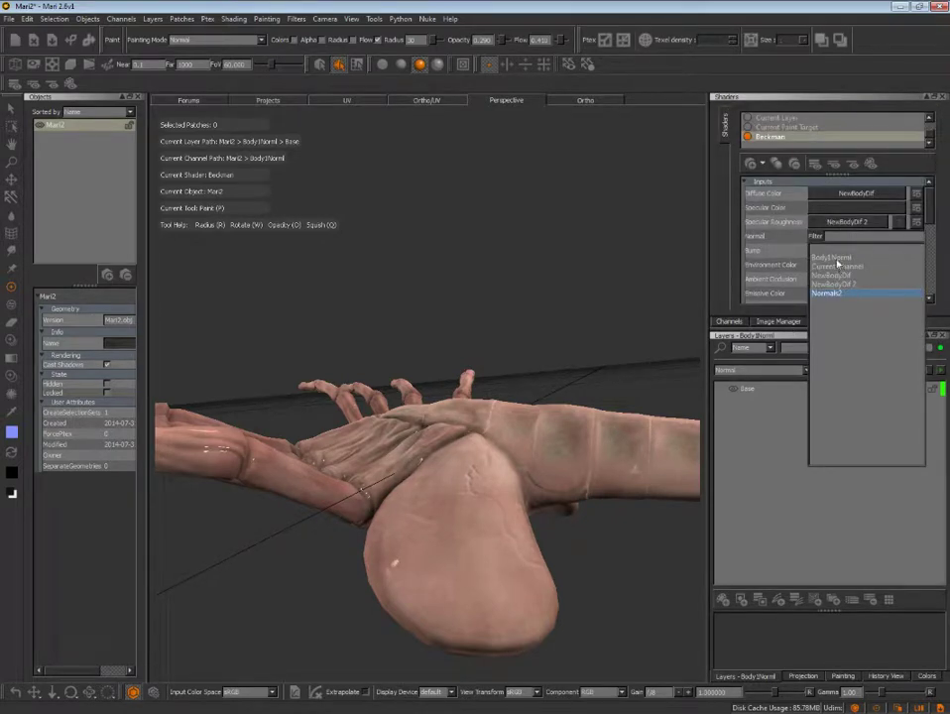
left_click(836, 259)
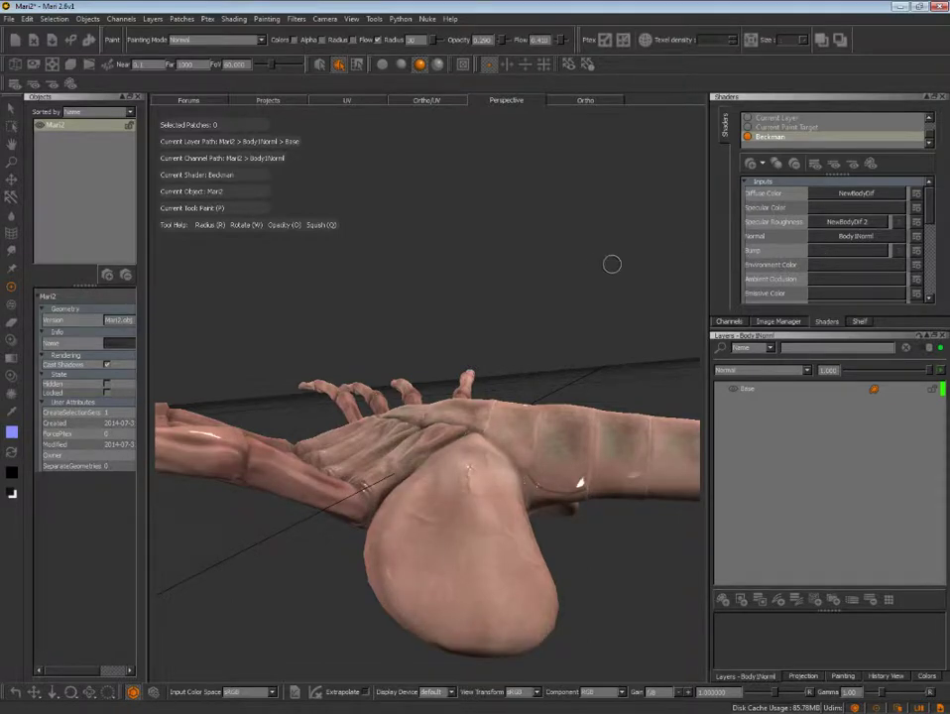
- Inspect the shading, then switch the Normal input back to Normals2 for comparison
mouse_move(612, 263)
left_mouse_down("alt")
mouse_move(494, 208)
mouse_move(519, 138)
mouse_move(560, 132)
left_mouse_up("alt")
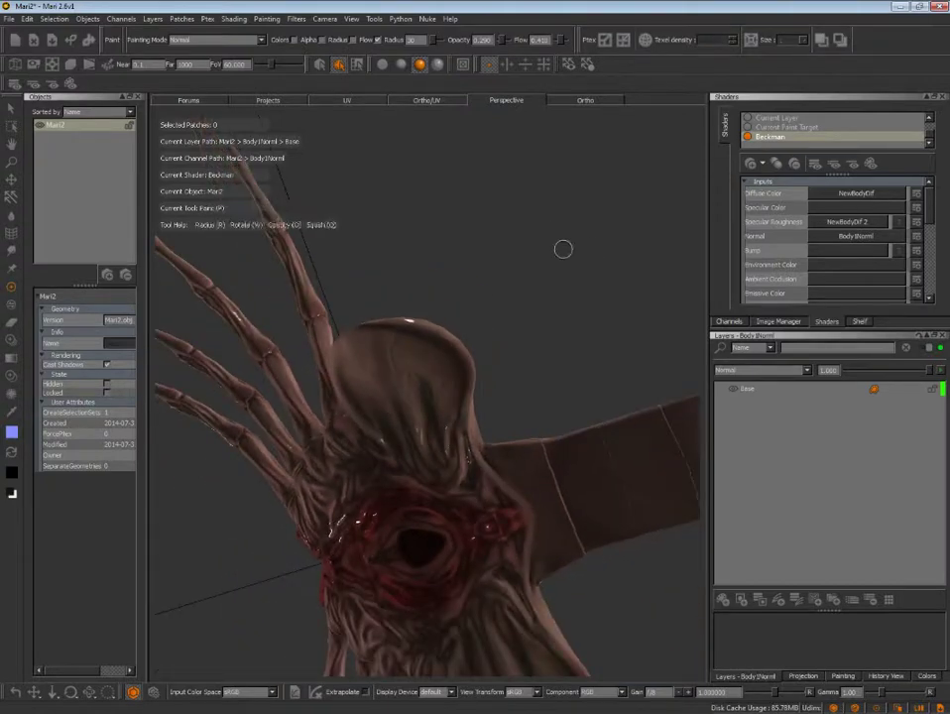
mouse_move(563, 249)
left_mouse_down("alt")
mouse_move(462, 182)
mouse_move(509, 195)
mouse_move(556, 227)
mouse_move(560, 403)
mouse_move(379, 345)
mouse_move(388, 297)
mouse_move(446, 293)
mouse_move(363, 317)
mouse_move(378, 226)
mouse_move(347, 273)
mouse_move(312, 285)
mouse_move(363, 292)
left_mouse_up("alt")
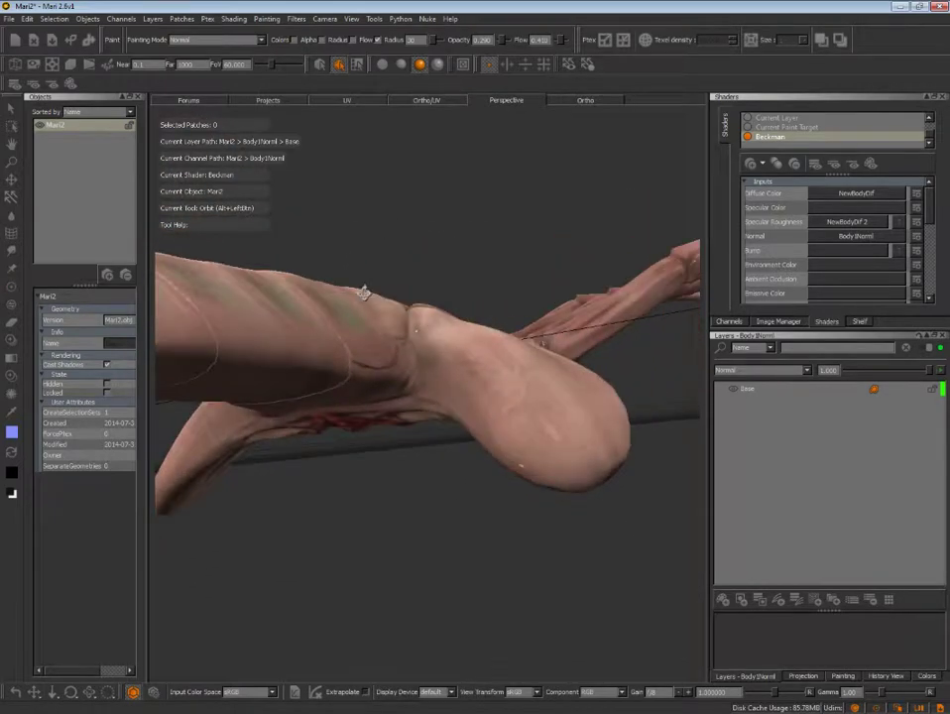
left_click(855, 237)
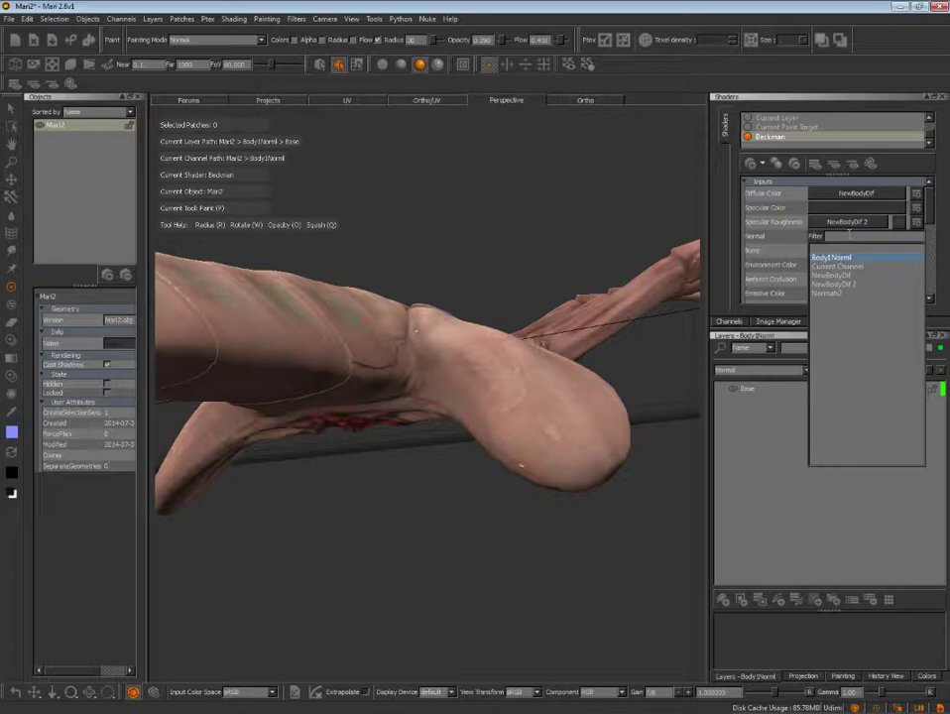
left_click(829, 295)
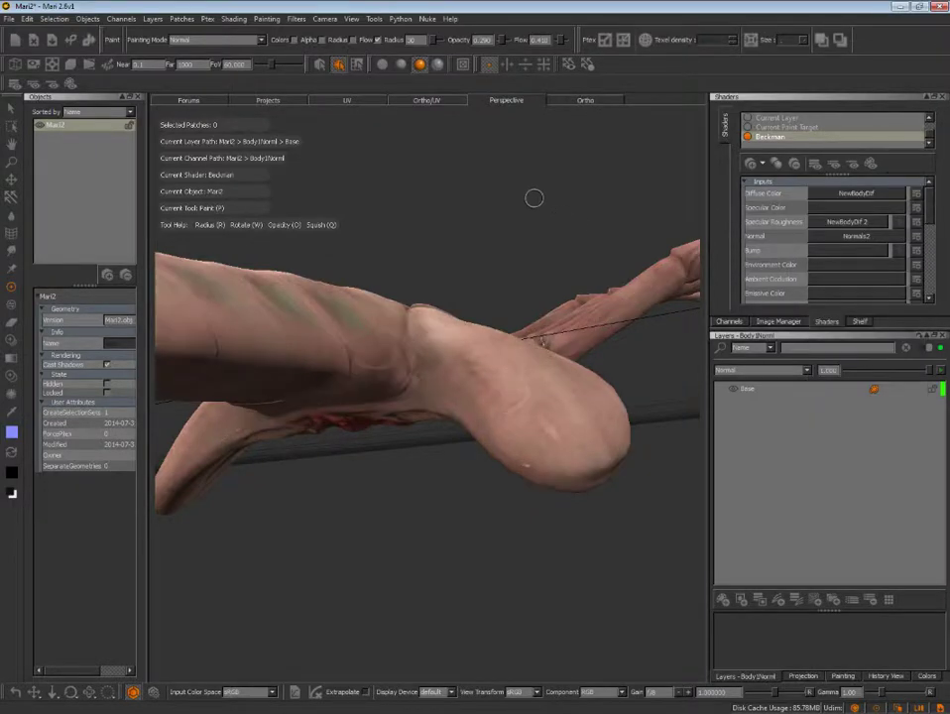
mouse_move(528, 197)
left_mouse_down("alt")
mouse_move(535, 158)
mouse_move(552, 159)
mouse_move(548, 138)
left_mouse_up("alt")
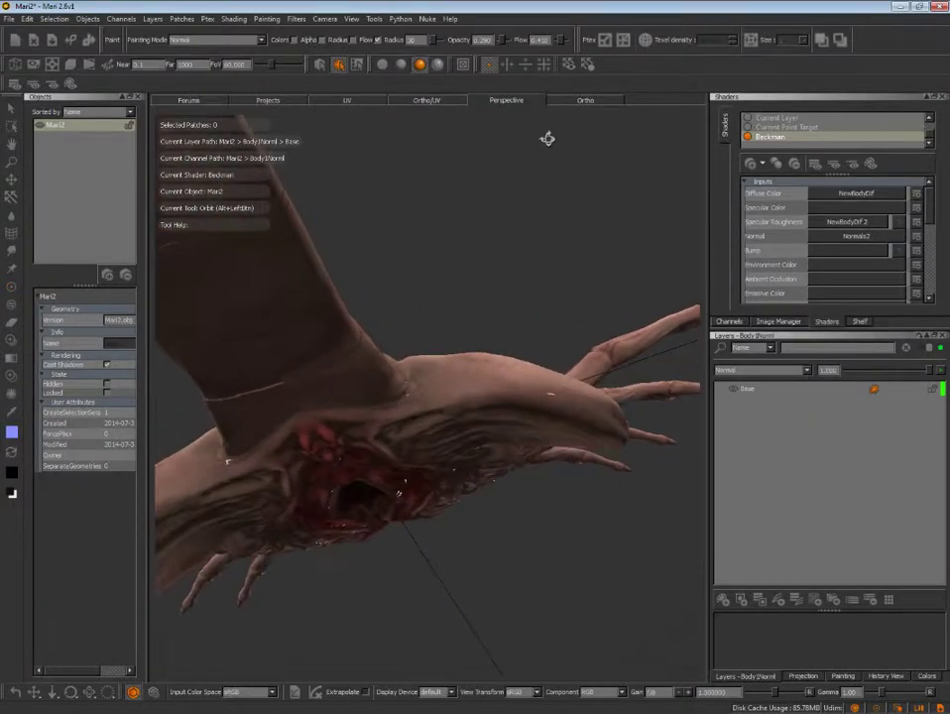
- Restore Body1Norml as the Normal input and inspect the creature's flesh and hand
left_click(878, 238)
left_click(863, 238)
left_click(855, 237)
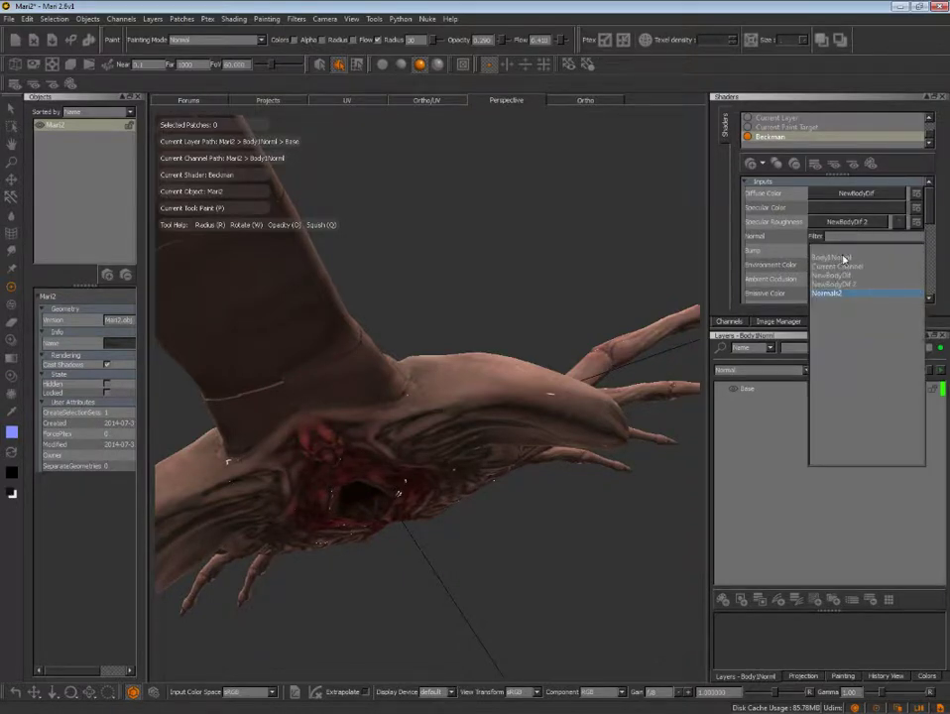
left_click(844, 259)
mouse_move(515, 217)
left_mouse_down("alt")
mouse_move(350, 302)
mouse_move(361, 208)
mouse_move(305, 383)
mouse_move(321, 306)
left_mouse_up("alt")
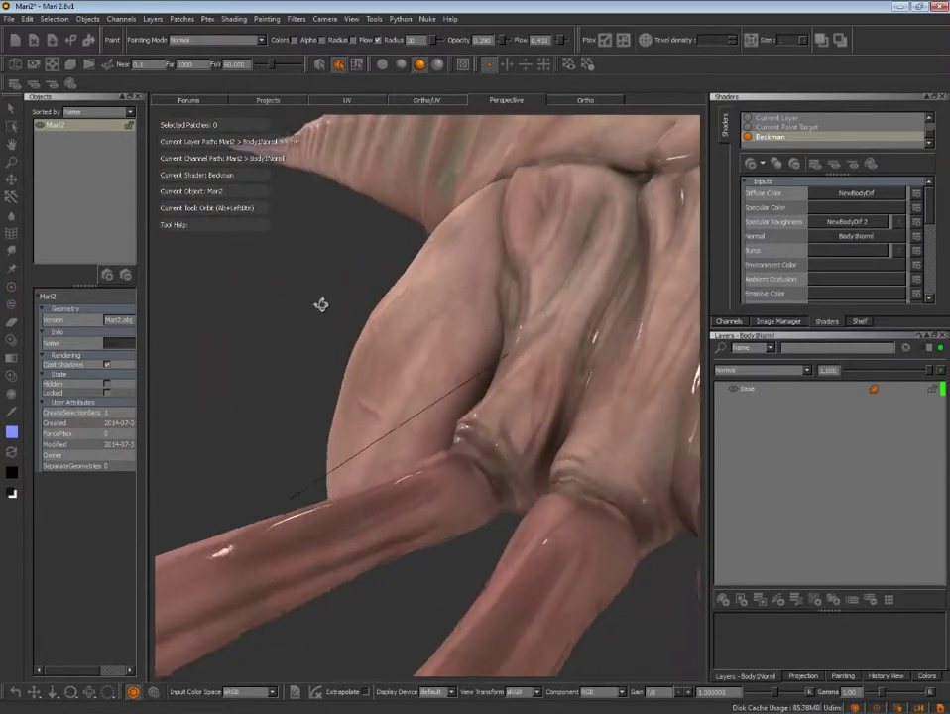
mouse_move(321, 306)
right_mouse_down("alt")
mouse_move(301, 272)
mouse_move(170, 271)
right_mouse_up("alt")
mouse_move(170, 271)
left_mouse_down("alt")
mouse_move(289, 346)
mouse_move(337, 403)
mouse_move(197, 367)
mouse_move(319, 333)
mouse_move(430, 318)
mouse_move(396, 325)
mouse_move(506, 462)
mouse_move(503, 494)
mouse_move(374, 368)
mouse_move(398, 326)
mouse_move(473, 322)
mouse_move(479, 201)
mouse_move(466, 268)
mouse_move(564, 354)
mouse_move(599, 369)
mouse_move(505, 483)
mouse_move(536, 479)
mouse_move(371, 447)
mouse_move(447, 381)
mouse_move(480, 408)
mouse_move(548, 425)
mouse_move(257, 446)
mouse_move(327, 416)
mouse_move(402, 415)
mouse_move(531, 453)
mouse_move(542, 494)
mouse_move(508, 543)
mouse_move(274, 444)
mouse_move(445, 584)
mouse_move(479, 434)
mouse_move(497, 432)
mouse_move(505, 503)
mouse_move(492, 570)
mouse_move(444, 446)
mouse_move(463, 399)
left_mouse_up("alt")
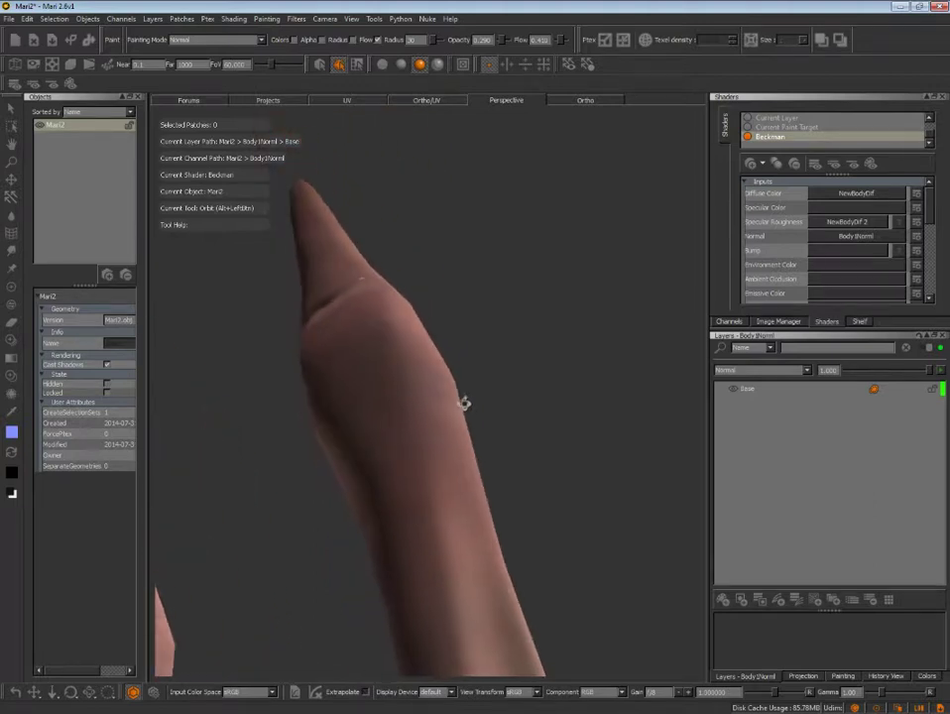
- Preview the model through the Current Channel shader and orbit close to a finger
key("Tab")
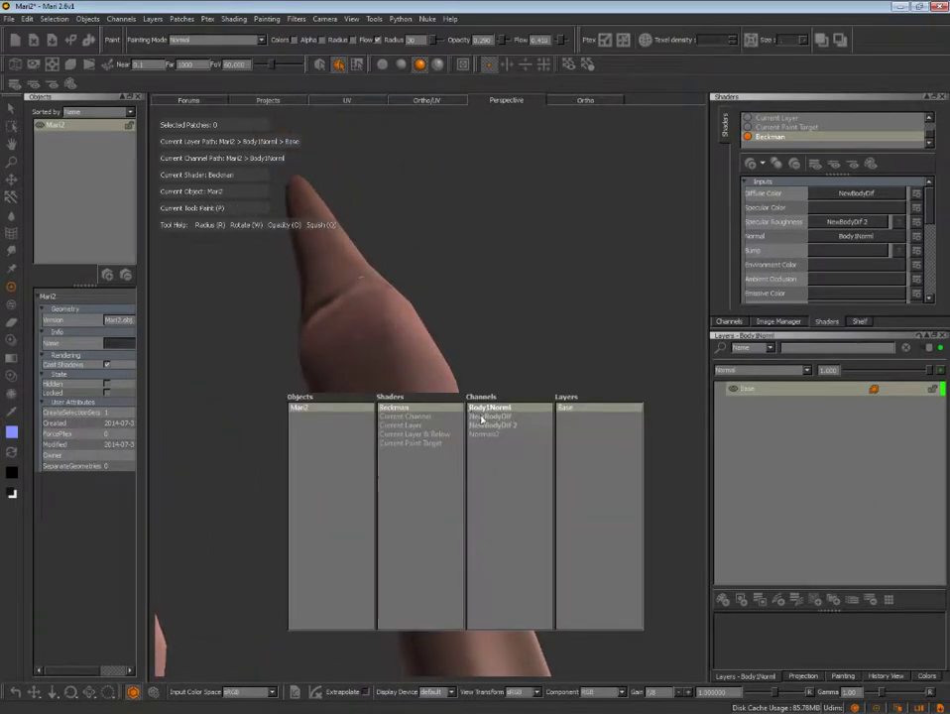
left_click(418, 416)
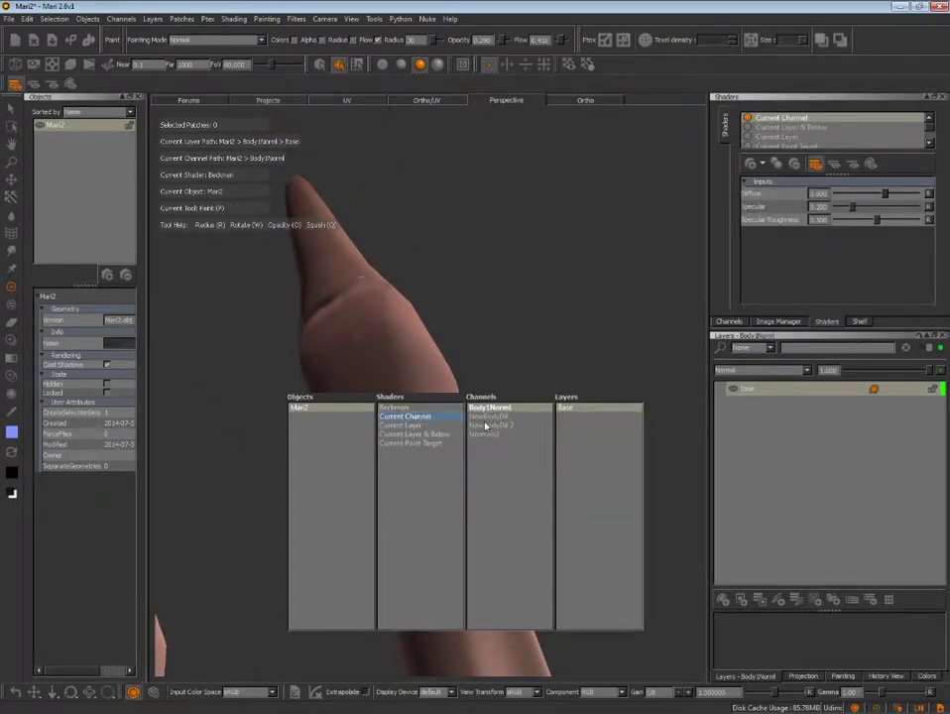
key("Tab")
mouse_move(489, 315)
middle_mouse_down()
mouse_move(505, 365)
mouse_move(544, 384)
mouse_move(518, 352)
middle_mouse_up()
mouse_move(517, 352)
left_mouse_down("alt")
mouse_move(649, 441)
mouse_move(611, 407)
mouse_move(546, 491)
left_mouse_up("alt")
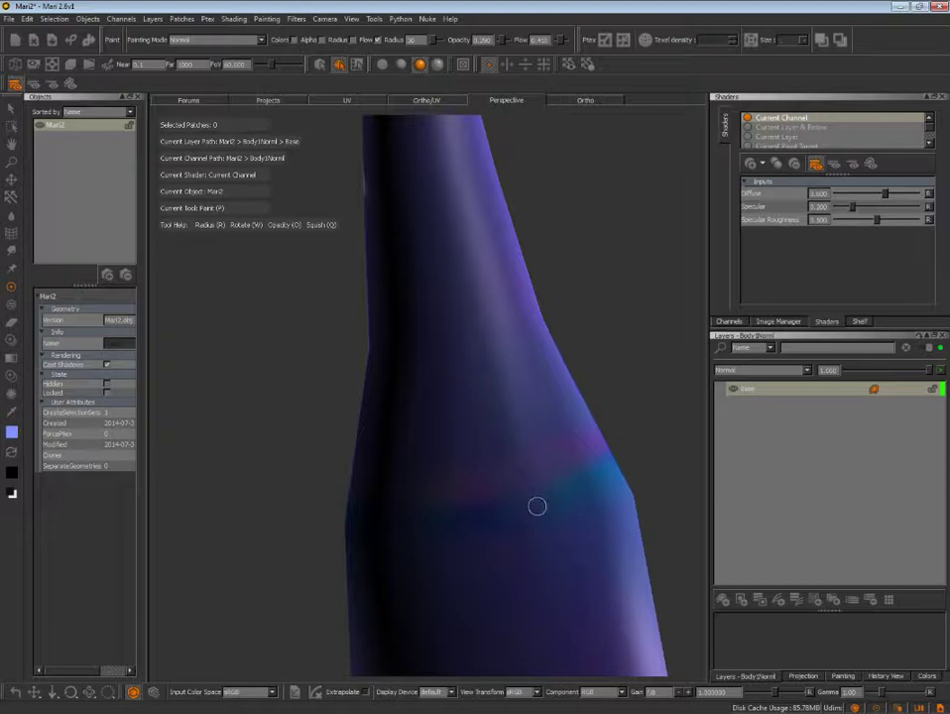
- Sample a purple colour from the Body1Norml normal map with the Eye Dropper
key("c")
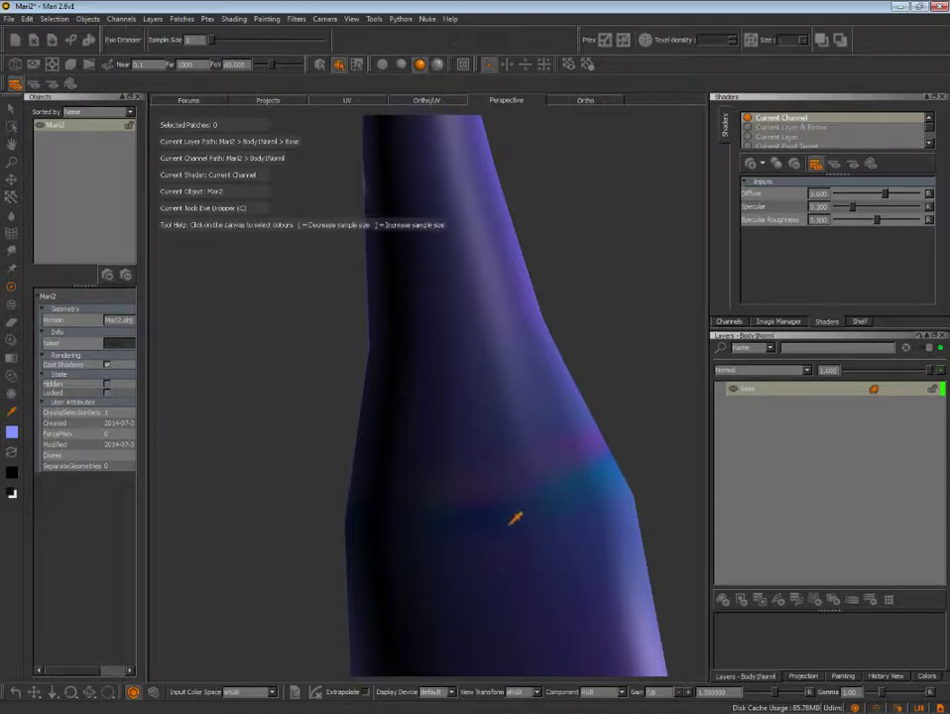
key("c")
left_click(504, 487)
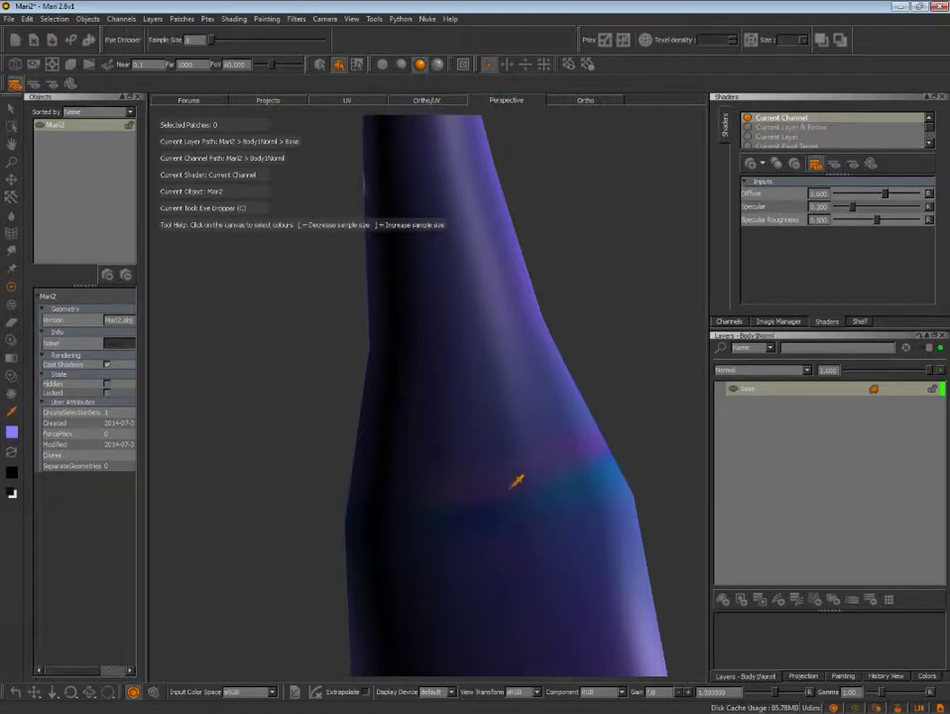
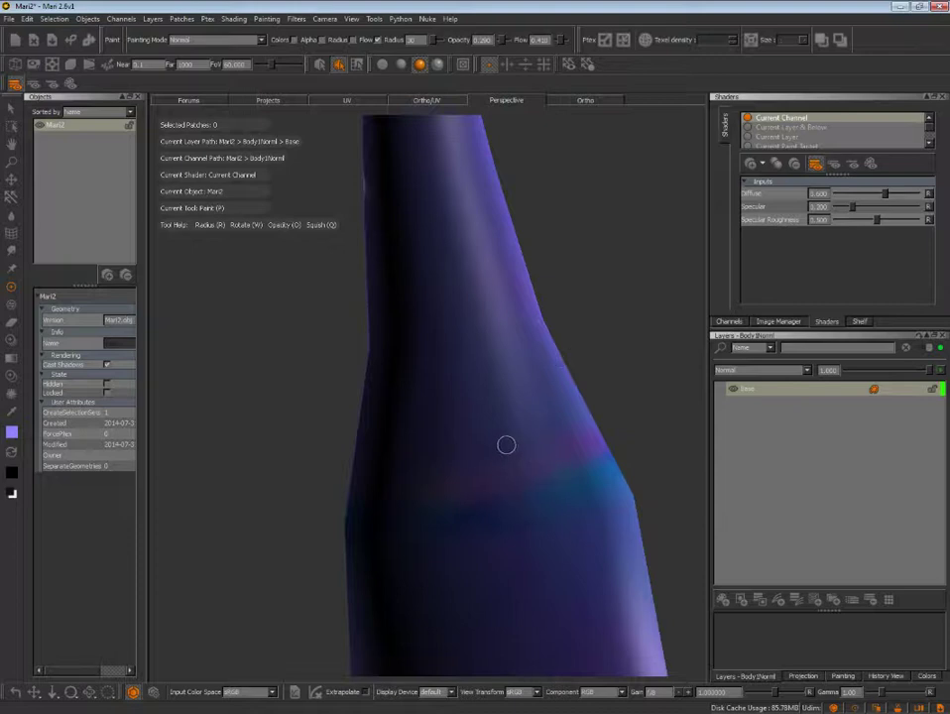
- Sample a normal colour from the hand surface and undo the last paint stroke
key("c")
left_click(507, 449)
key("ctrl+z")
- Sample three more normal colours from the model, then view the hand with the Beckman shader
key("c")
left_click(516, 471)
key("c")
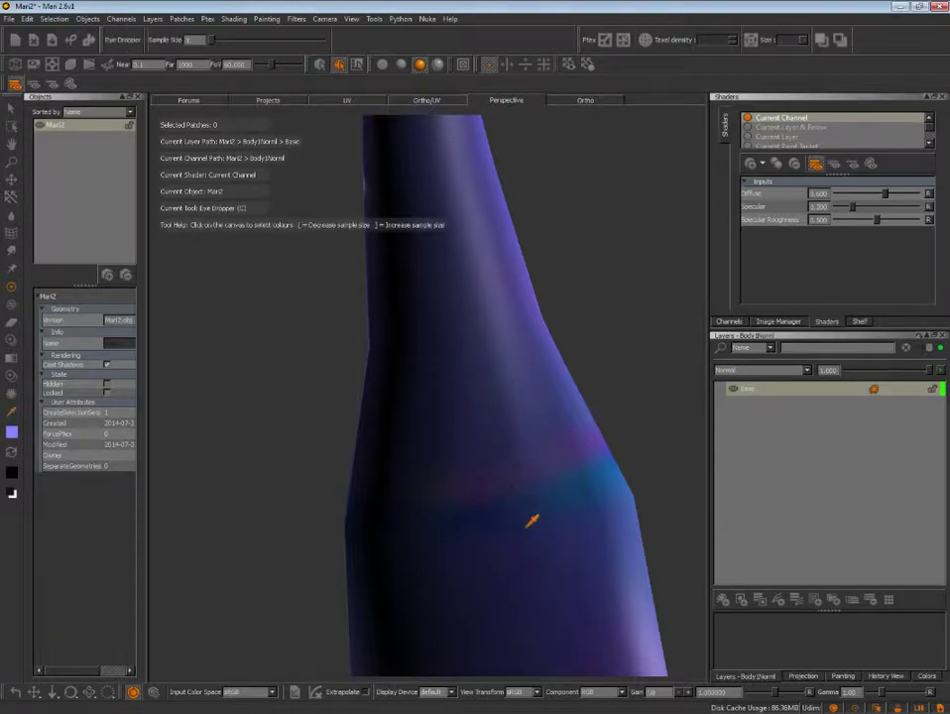
left_click(526, 520)
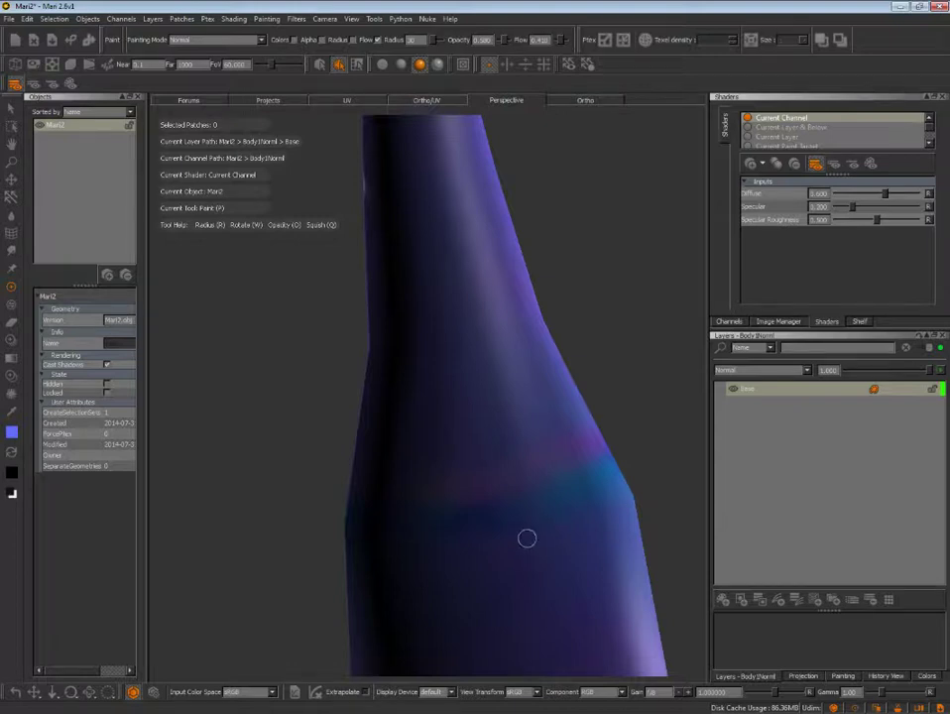
key("c")
left_click(525, 535)
key("grave")
left_click(477, 605)
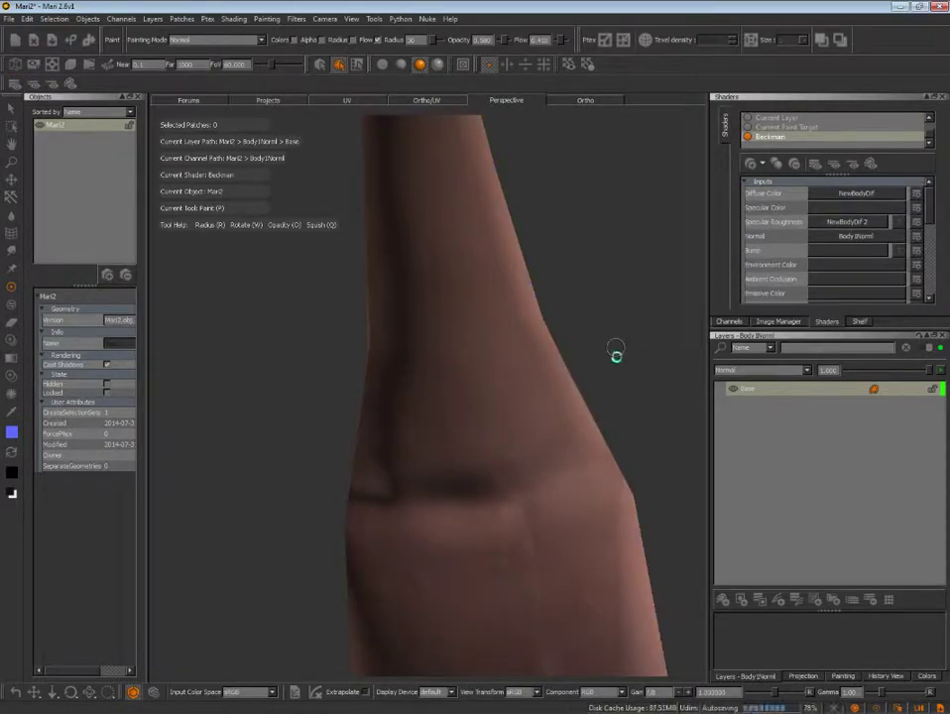
- Orbit and zoom around one skin-shaded finger to inspect its knuckle joint
key("alt")
mouse_move(598, 335)
left_mouse_down("alt")
mouse_move(543, 329)
mouse_move(628, 318)
left_mouse_up("alt")
mouse_move(628, 319)
right_mouse_down("alt")
mouse_move(490, 299)
mouse_move(505, 334)
mouse_move(507, 434)
mouse_move(543, 399)
right_mouse_up("alt")
mouse_move(542, 399)
left_mouse_down("alt")
mouse_move(482, 312)
mouse_move(577, 313)
left_mouse_up("alt")
right_click_drag(577, 314, 605, 311, "alt")
mouse_move(403, 367)
left_mouse_down("alt")
mouse_move(602, 403)
mouse_move(641, 384)
left_mouse_up("alt")
right_click_drag(641, 384, 583, 453, "alt")
mouse_move(583, 452)
left_mouse_down("alt")
mouse_move(566, 477)
mouse_move(477, 418)
mouse_move(488, 240)
mouse_move(488, 355)
mouse_move(554, 310)
mouse_move(531, 321)
left_mouse_up("alt")
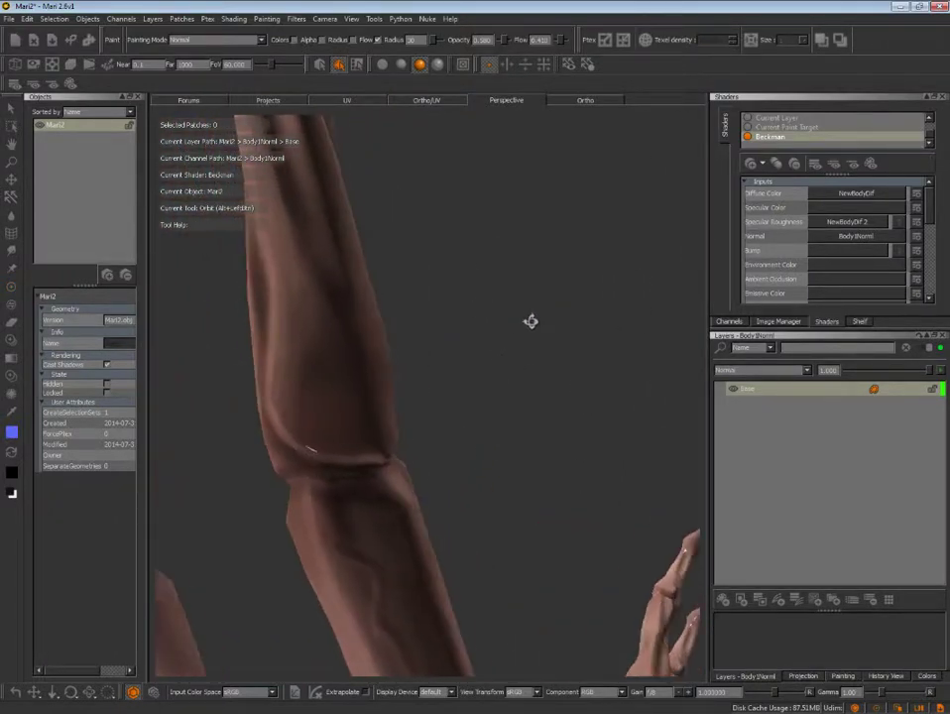
right_click_drag(531, 320, 614, 322, "alt")
- Pull back across several fingers to a side view of the hand and arm
mouse_move(539, 363)
left_mouse_down("alt")
mouse_move(628, 410)
mouse_move(528, 433)
left_mouse_up("alt")
mouse_move(528, 434)
right_mouse_down("alt")
mouse_move(526, 441)
mouse_move(428, 384)
right_mouse_up("alt")
middle_click_drag(429, 384, 468, 217, "alt")
mouse_move(468, 217)
left_mouse_down("alt")
mouse_move(604, 456)
mouse_move(441, 341)
mouse_move(508, 375)
mouse_move(552, 458)
left_mouse_up("alt")
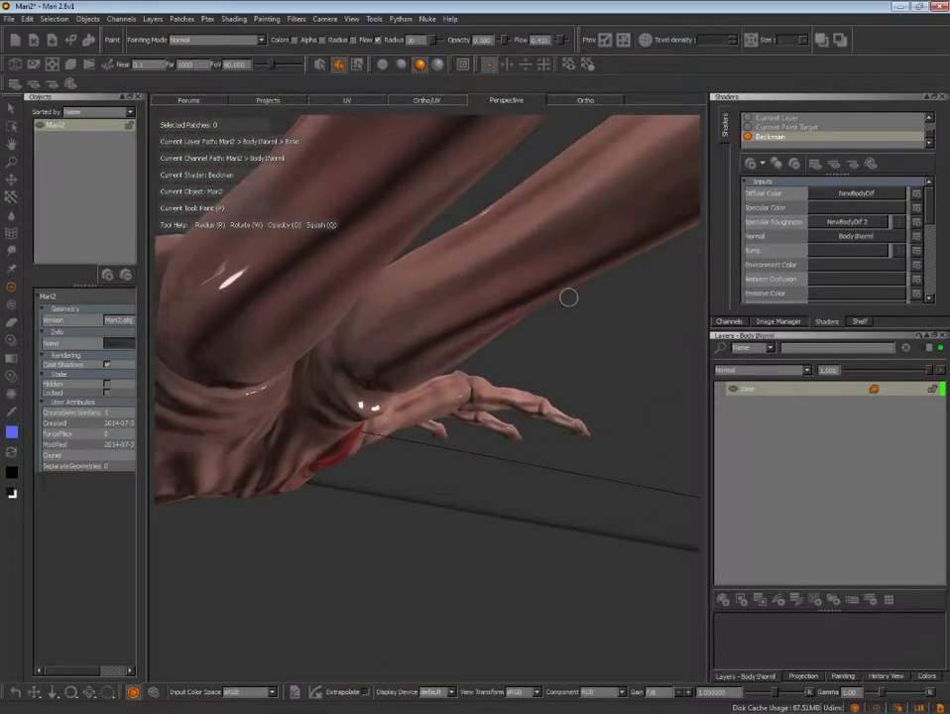
mouse_move(569, 298)
left_mouse_down("alt")
mouse_move(619, 335)
mouse_move(598, 311)
mouse_move(584, 343)
mouse_move(579, 322)
mouse_move(611, 334)
mouse_move(600, 354)
mouse_move(613, 335)
mouse_move(612, 378)
mouse_move(650, 331)
mouse_move(669, 331)
mouse_move(640, 335)
left_mouse_up("alt")
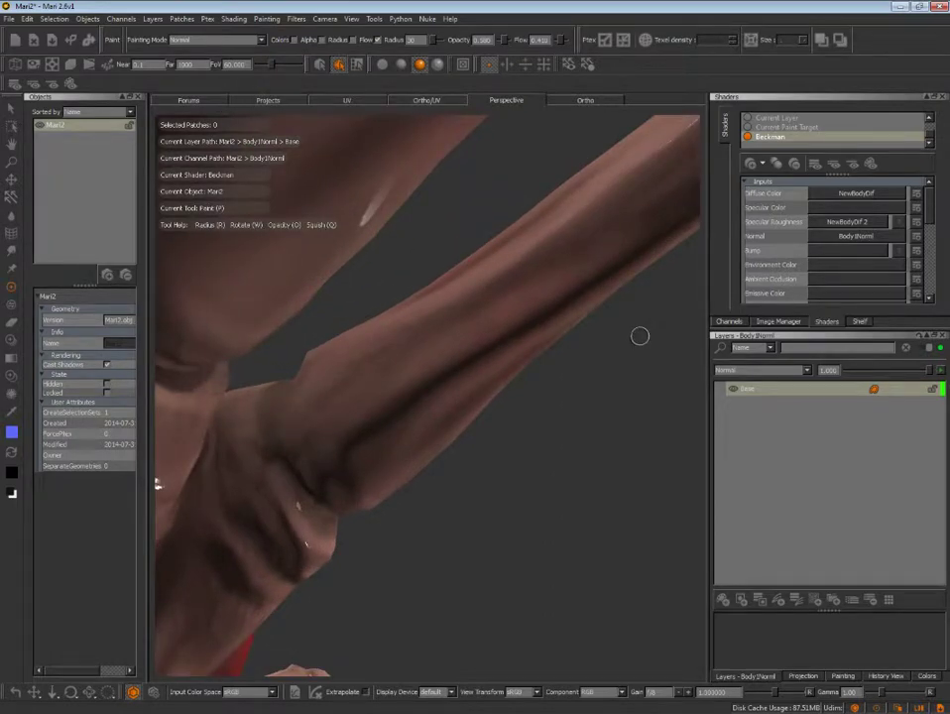
right_click(640, 336)
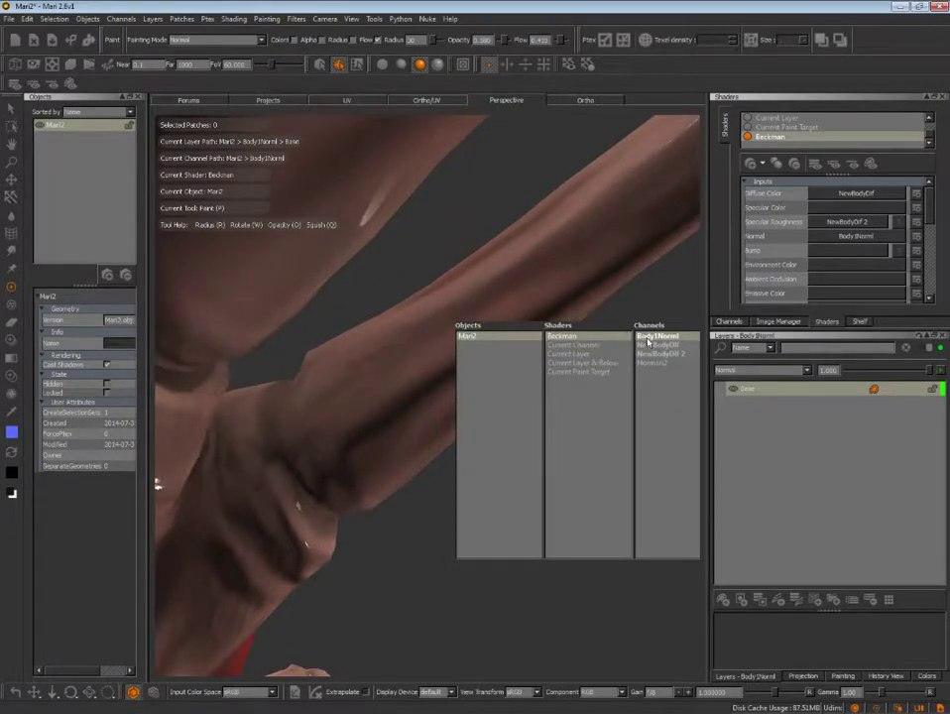
- Show the Current Channel normal map again and set the Select tool to patch mode
left_click(591, 346)
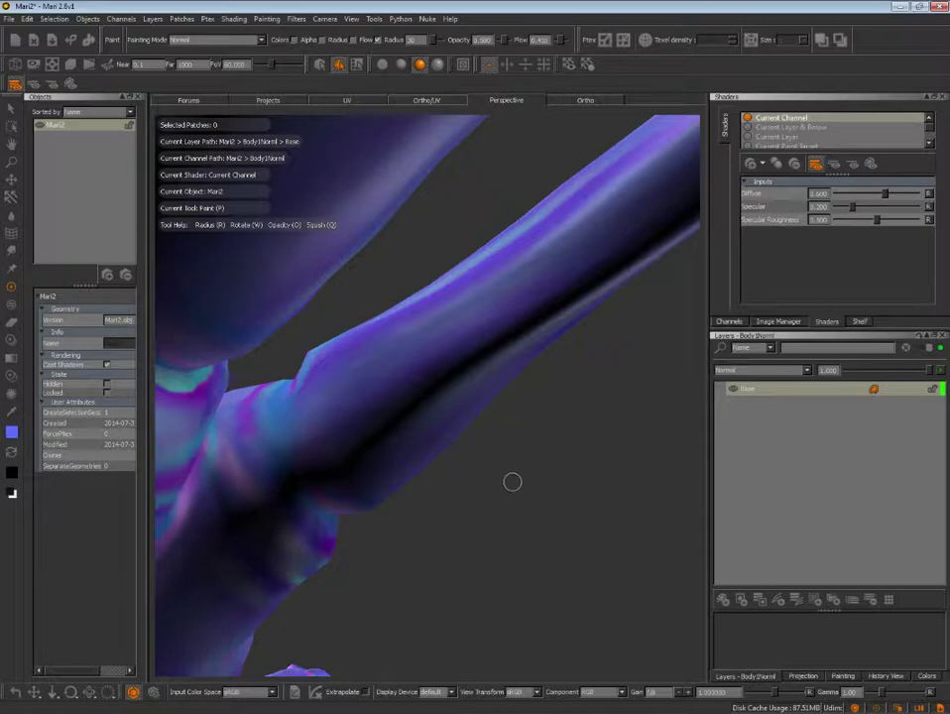
mouse_move(512, 482)
left_mouse_down("alt")
mouse_move(564, 457)
mouse_move(480, 477)
mouse_move(455, 400)
mouse_move(486, 390)
mouse_move(565, 488)
mouse_move(602, 509)
mouse_move(525, 513)
mouse_move(513, 484)
mouse_move(516, 451)
mouse_move(539, 479)
mouse_move(552, 504)
mouse_move(488, 441)
left_mouse_up("alt")
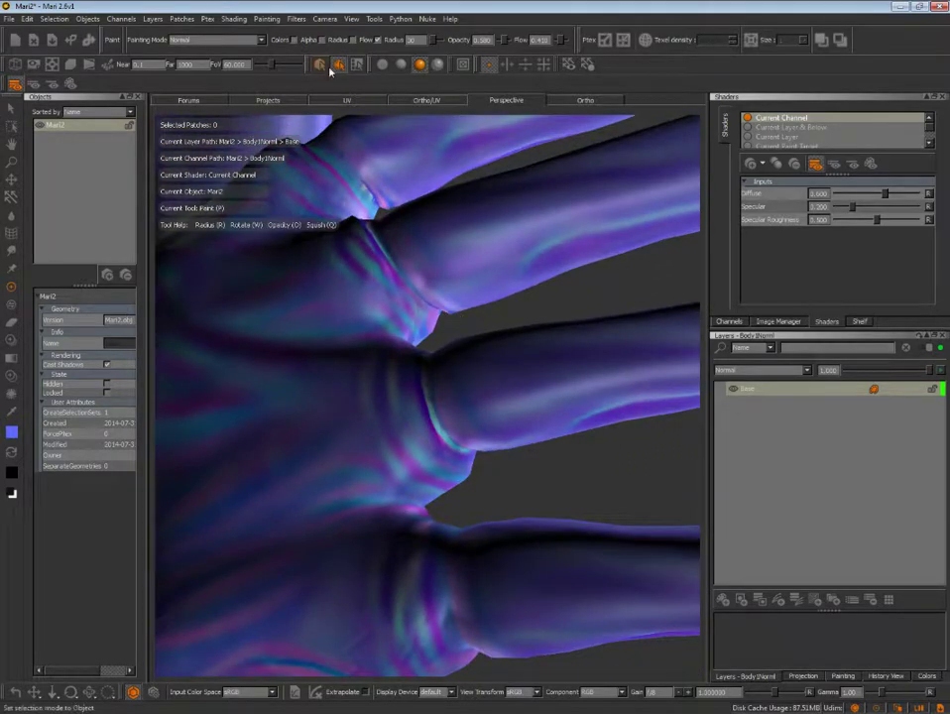
left_click(13, 109)
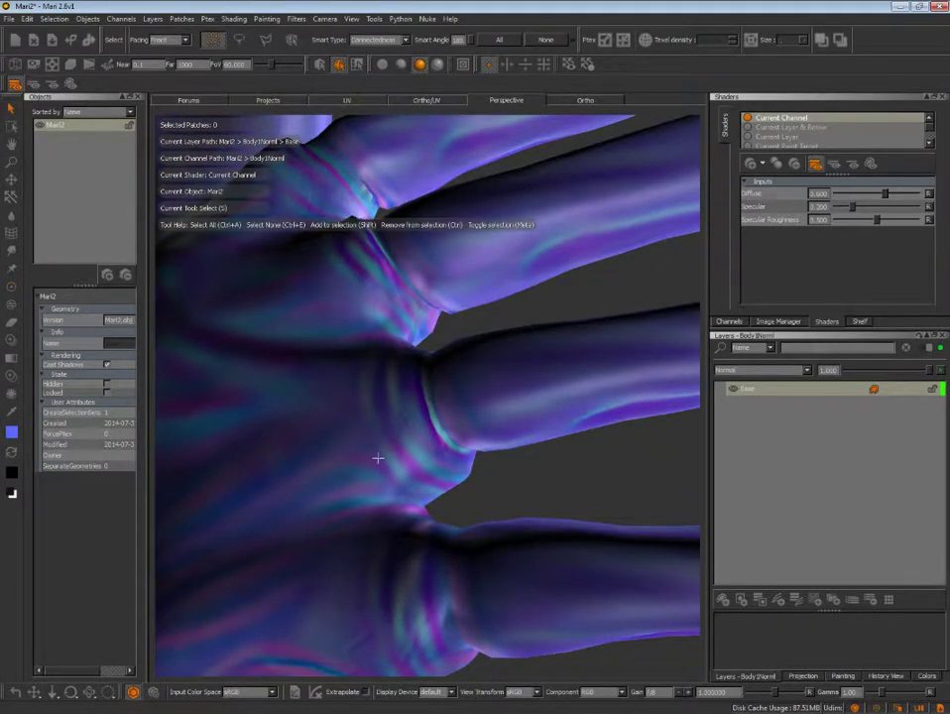
left_click(378, 457)
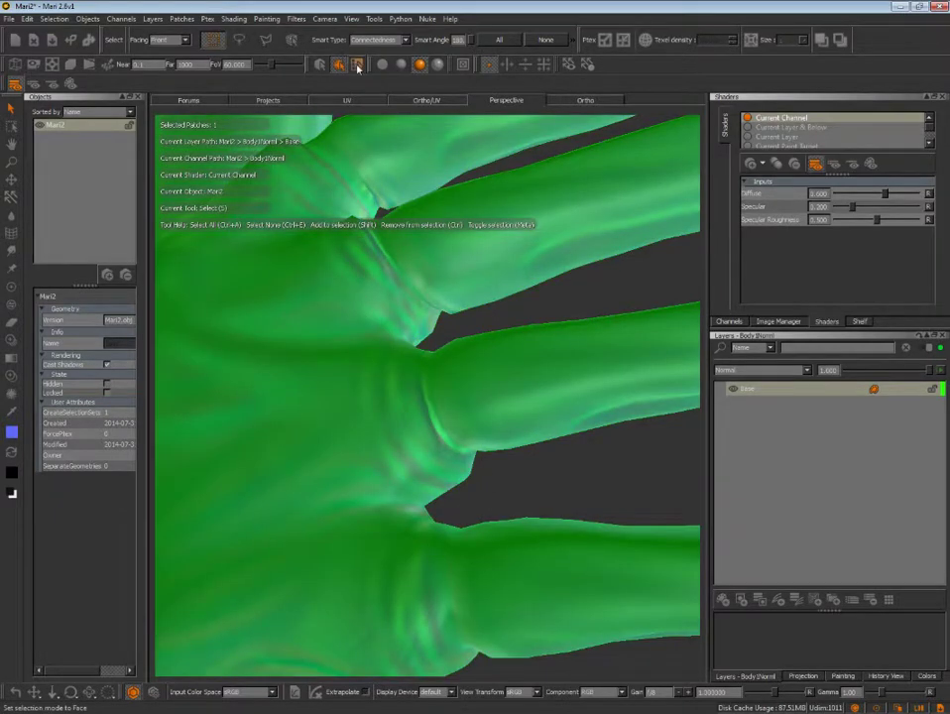
left_click(357, 64)
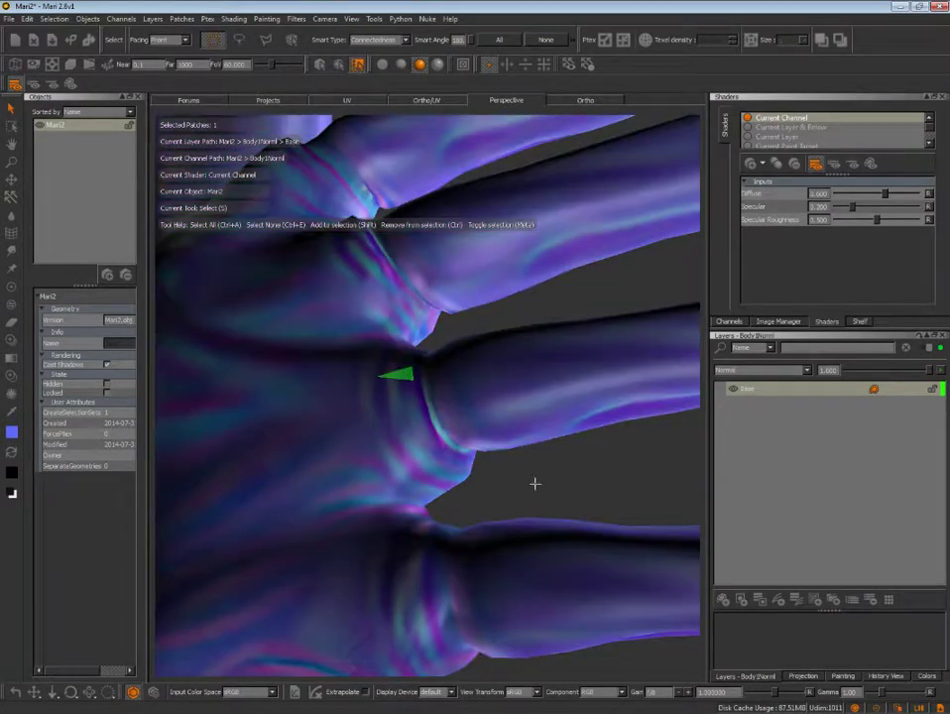
key("ctrl+z")
left_click(320, 64)
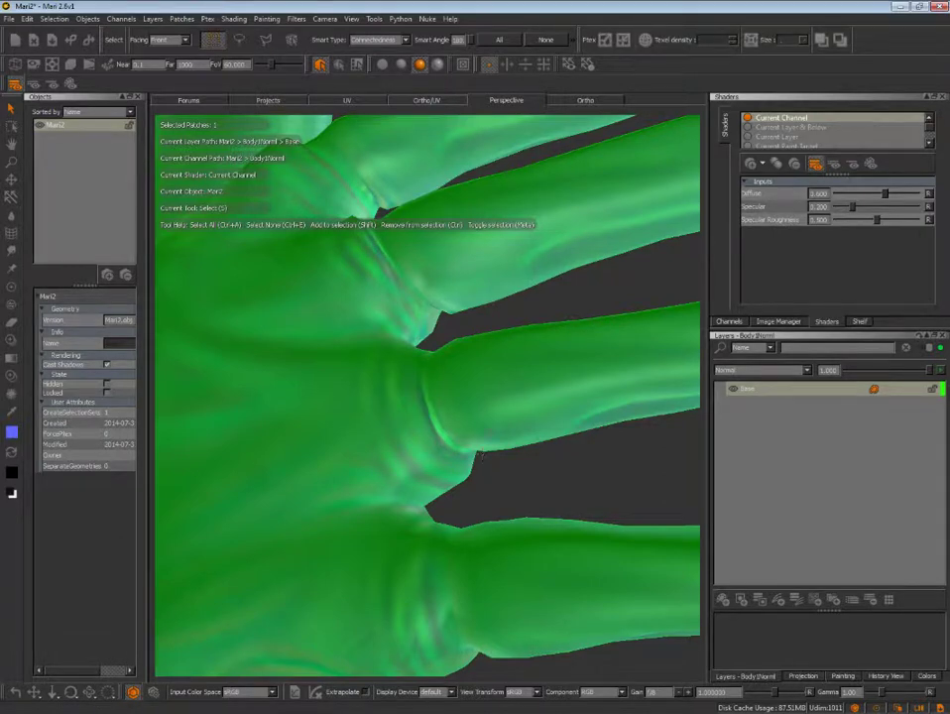
left_click(338, 63)
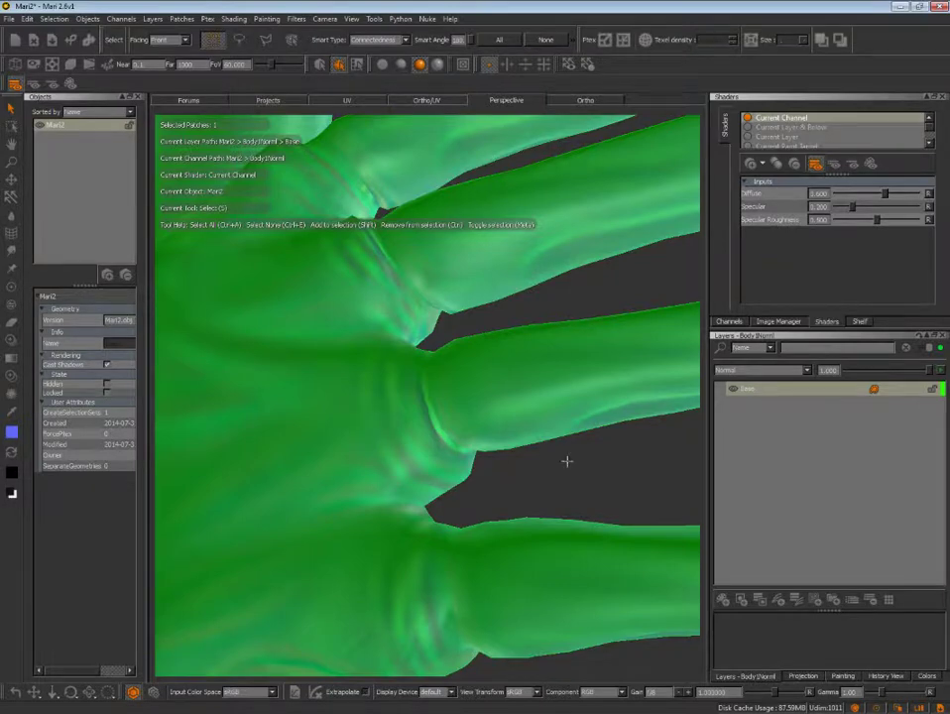
- Select the patch covering the lower palm, wing and a finger, and show the Ortho/UV view
mouse_move(566, 460)
right_mouse_down("alt")
mouse_move(475, 440)
mouse_move(365, 389)
right_mouse_up("alt")
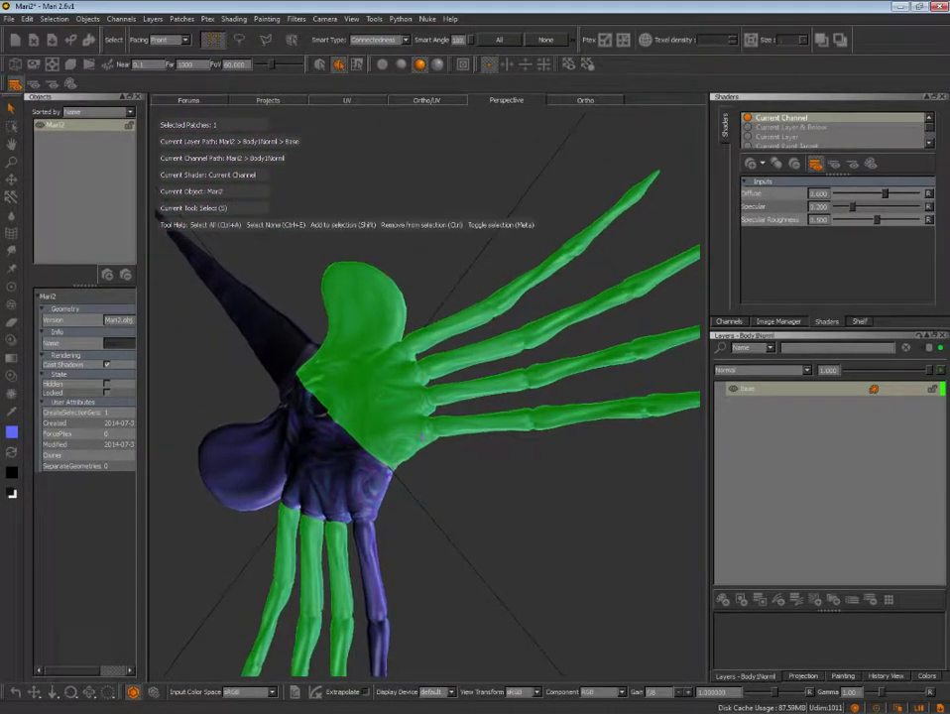
mouse_move(266, 605)
left_mouse_down("alt")
mouse_move(278, 576)
mouse_move(252, 589)
left_mouse_up("alt")
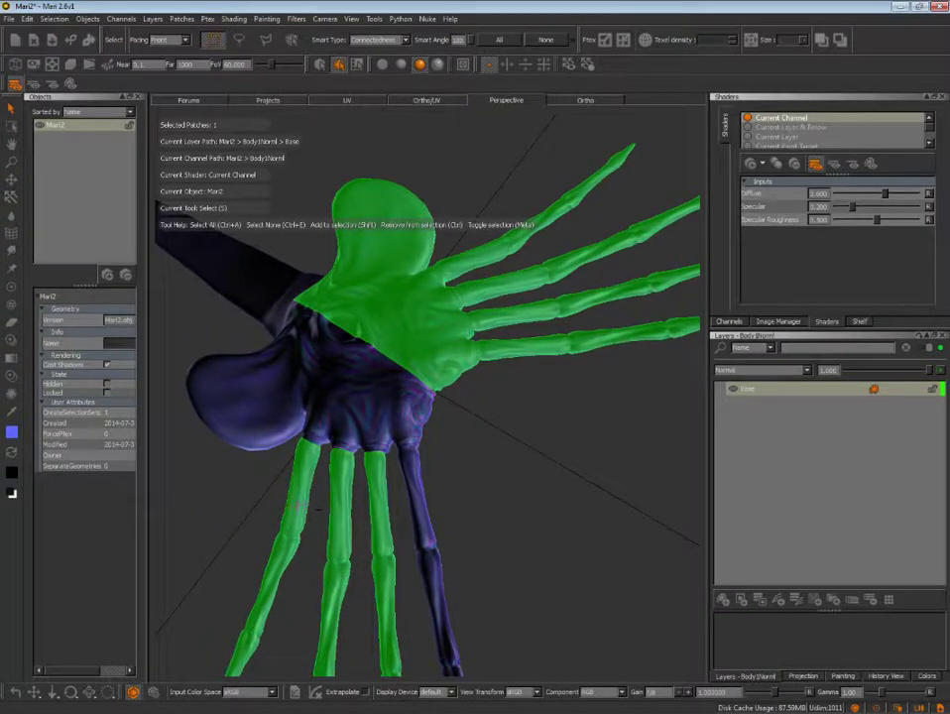
left_click(309, 551)
left_click(387, 403)
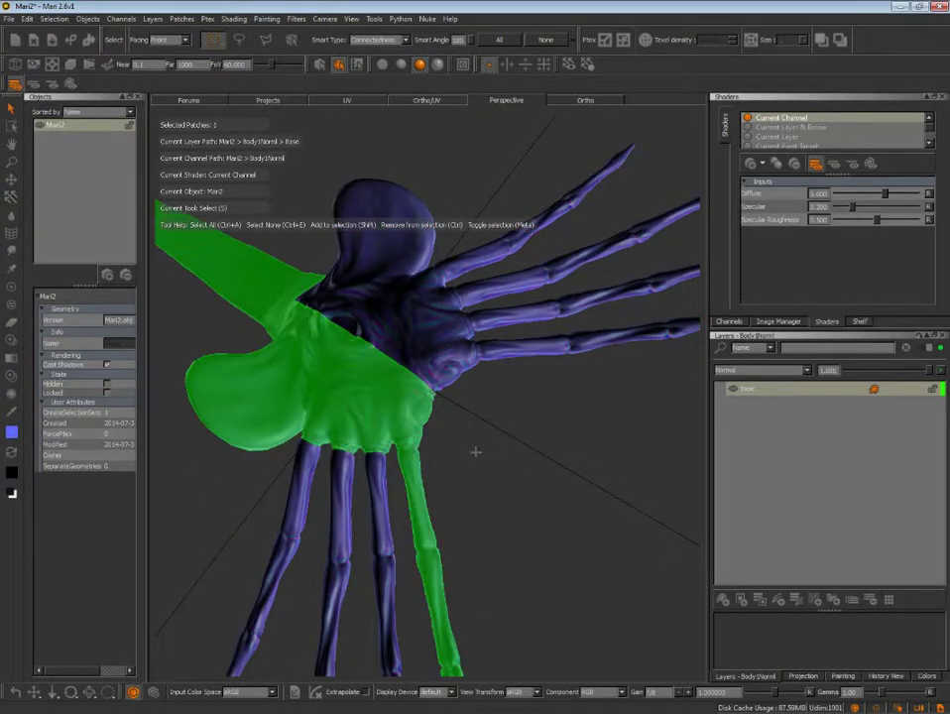
mouse_move(506, 462)
left_mouse_down("alt")
mouse_move(536, 532)
mouse_move(617, 569)
mouse_move(577, 533)
mouse_move(686, 517)
mouse_move(636, 551)
mouse_move(644, 471)
mouse_move(577, 484)
mouse_move(462, 432)
left_mouse_up("alt")
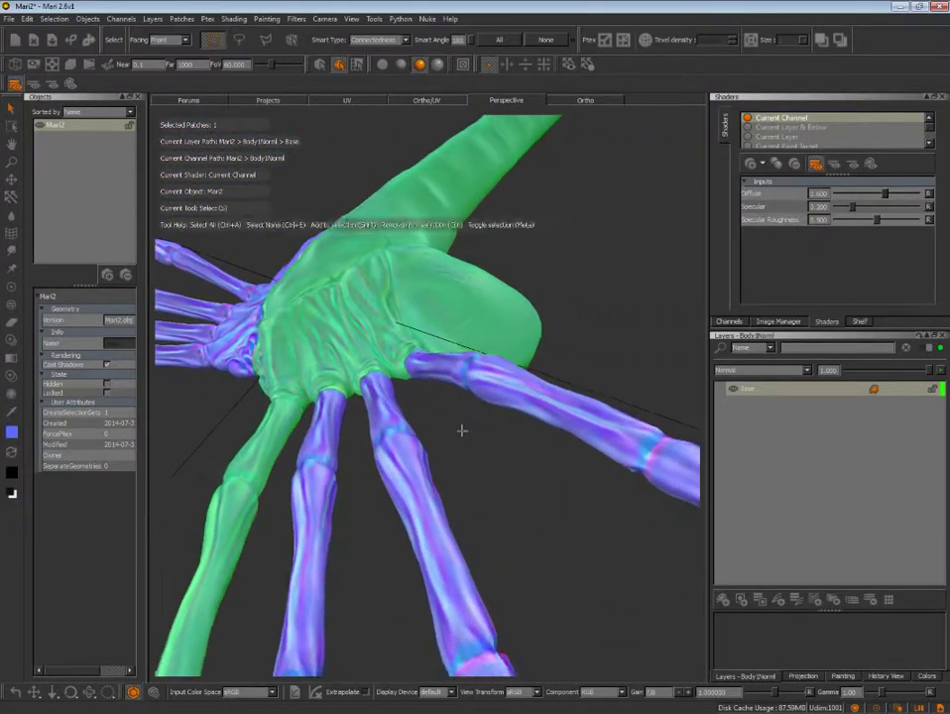
mouse_move(463, 432)
right_mouse_down("alt")
mouse_move(562, 451)
mouse_move(458, 451)
right_mouse_up("alt")
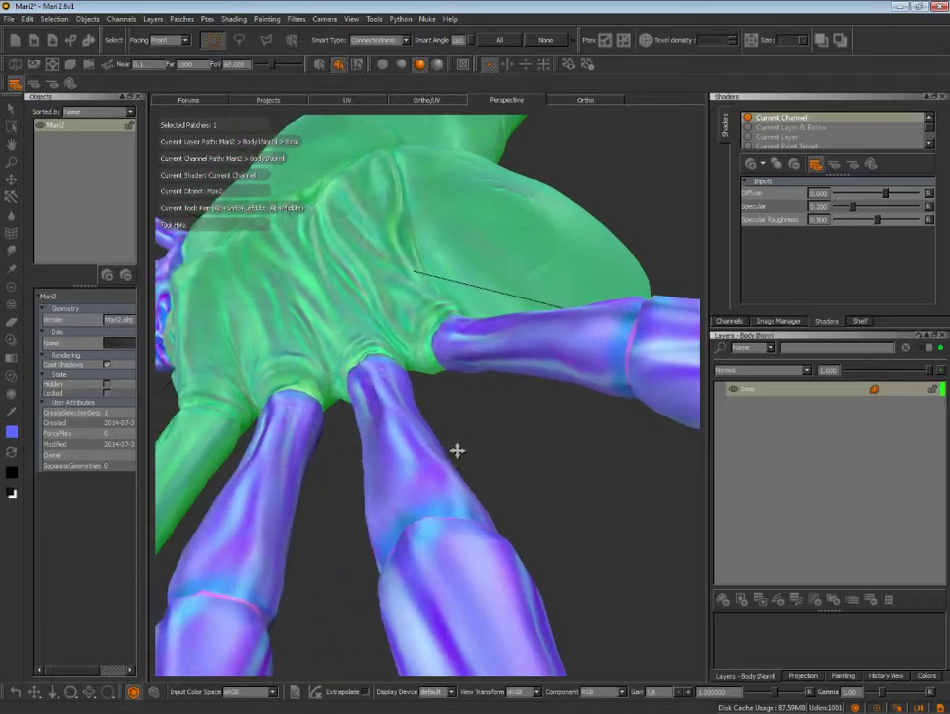
left_click(430, 100)
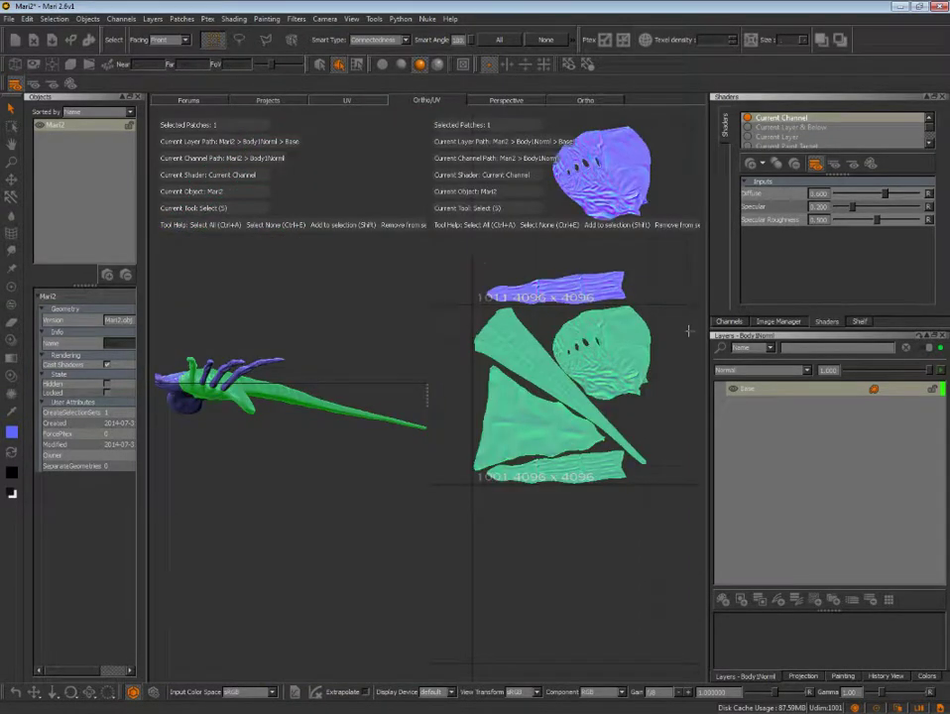
- Clear the selection and reselect UDIM patch 1001 in patch selection mode
key("ctrl+e")
left_click(673, 348)
key("ctrl+e")
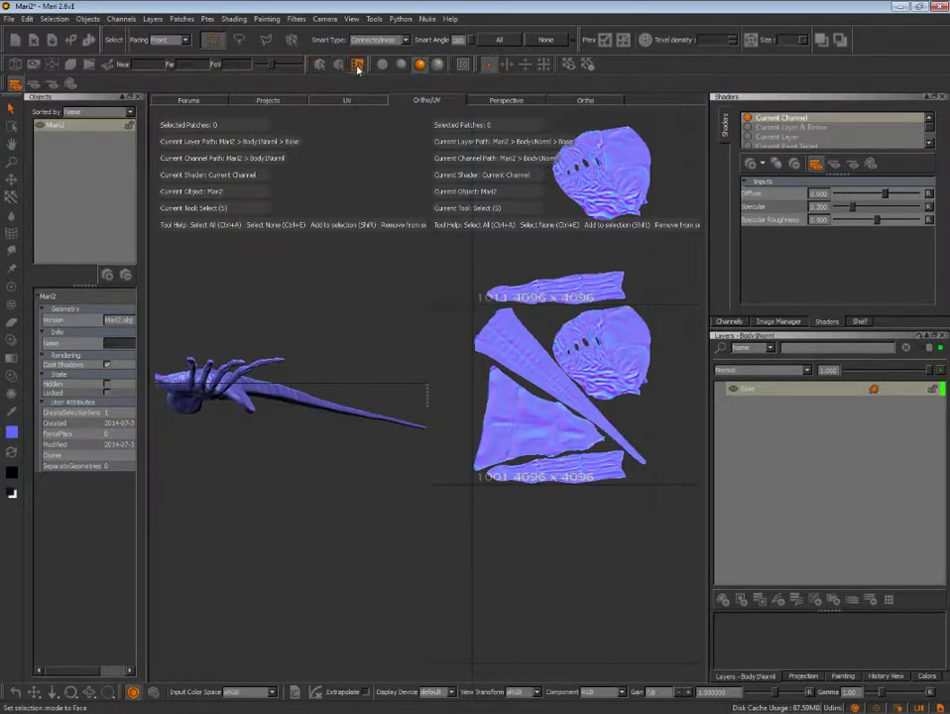
left_click(320, 64)
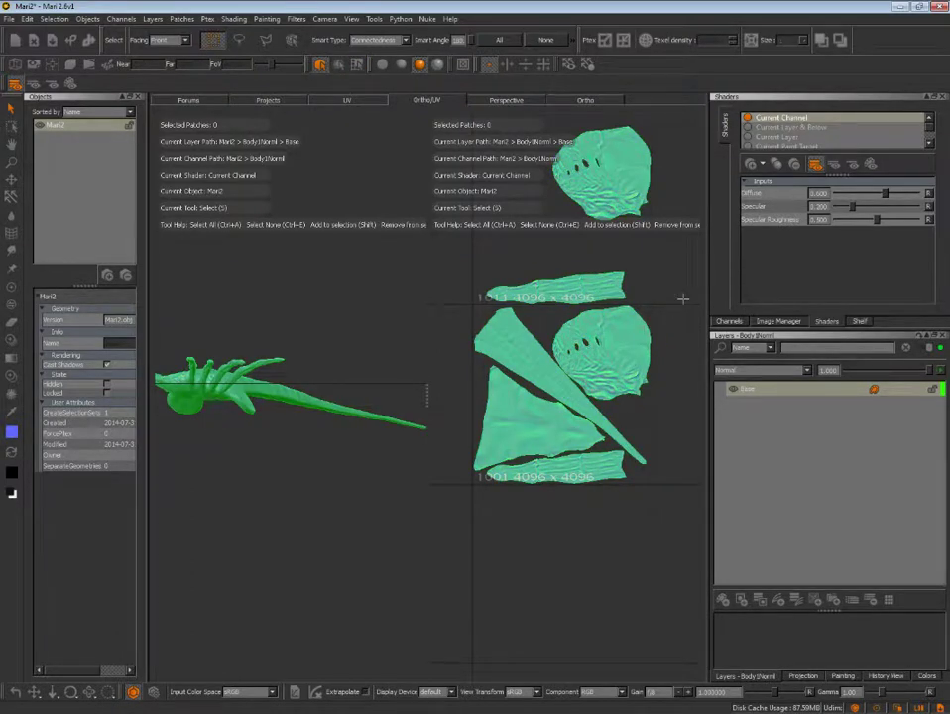
left_click(338, 65)
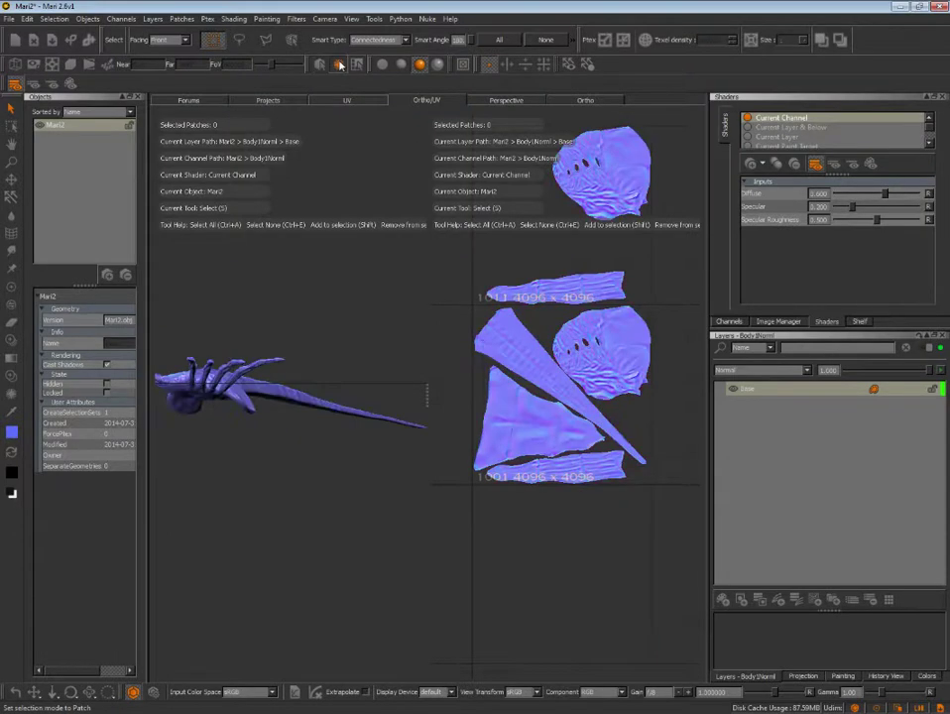
left_click(402, 64)
left_click(417, 65)
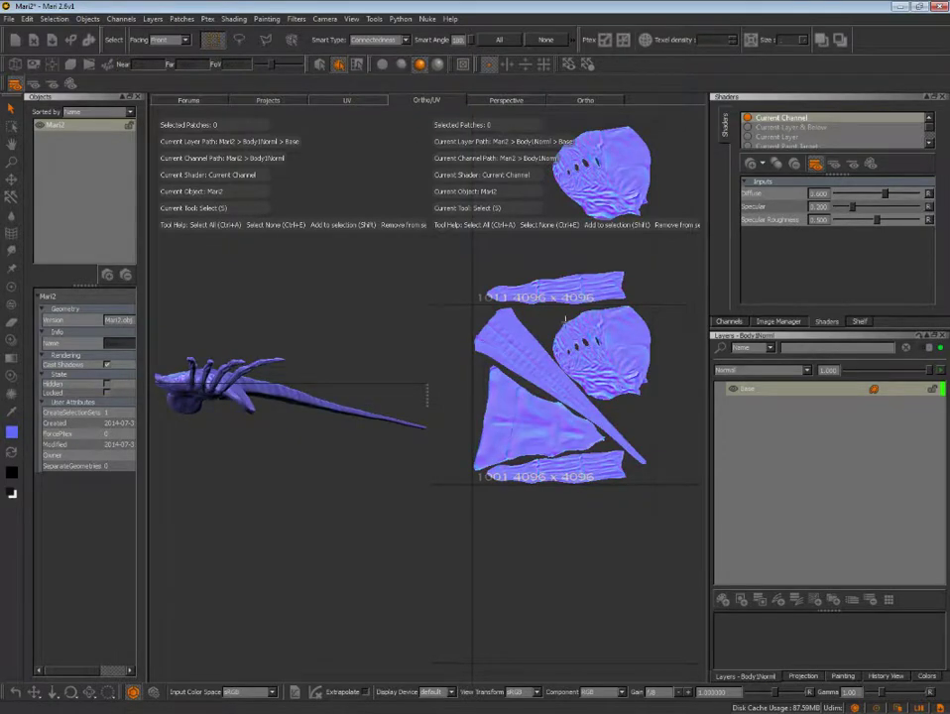
left_click(666, 312)
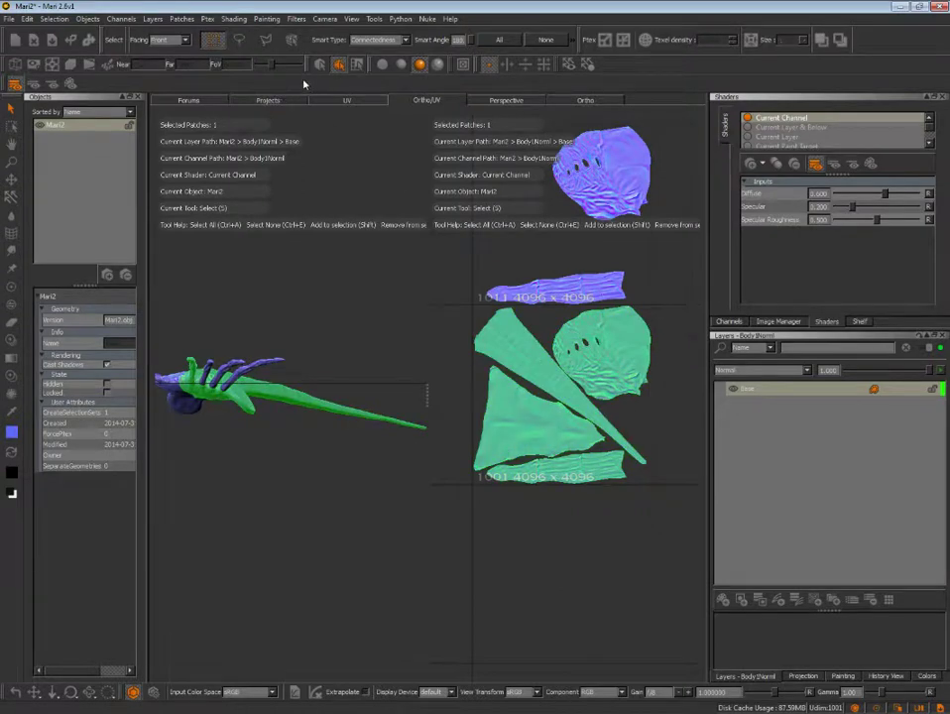
- In face mode, marquee-select a band of faces across the upper UV patch
left_click(356, 64)
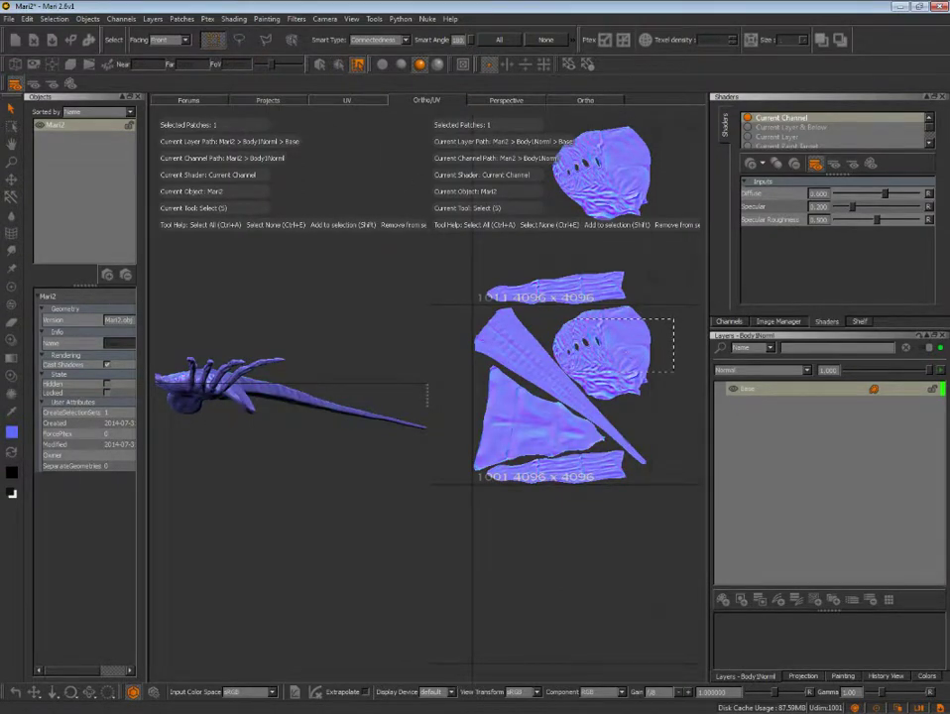
left_click_drag(576, 373, 553, 348)
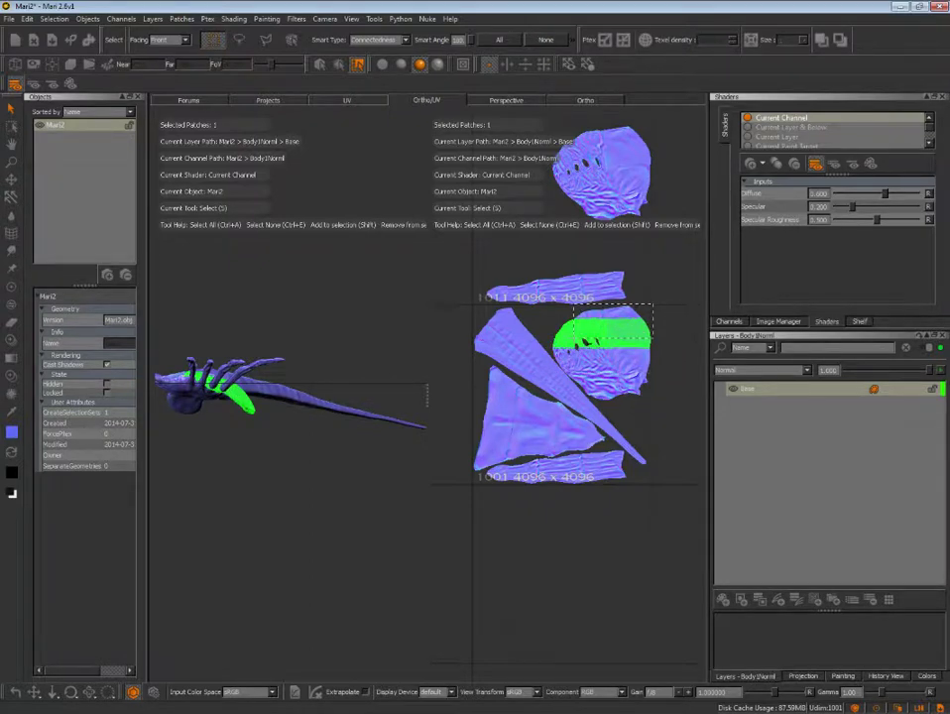
left_click_drag(573, 304, 573, 305)
key("ctrl+z")
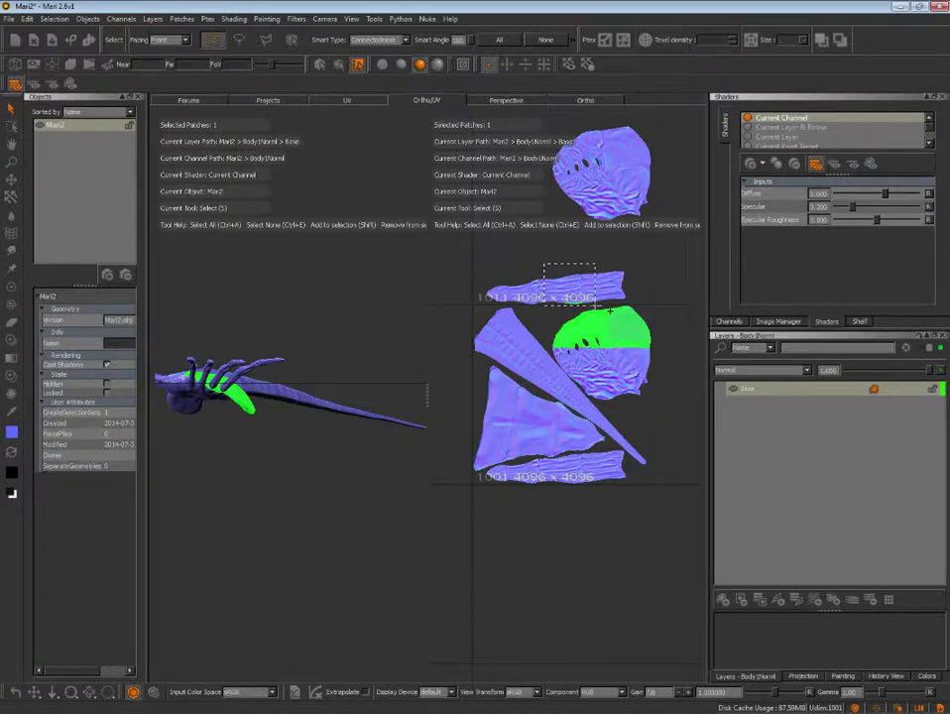
left_click_drag(609, 311, 609, 333, "shift")
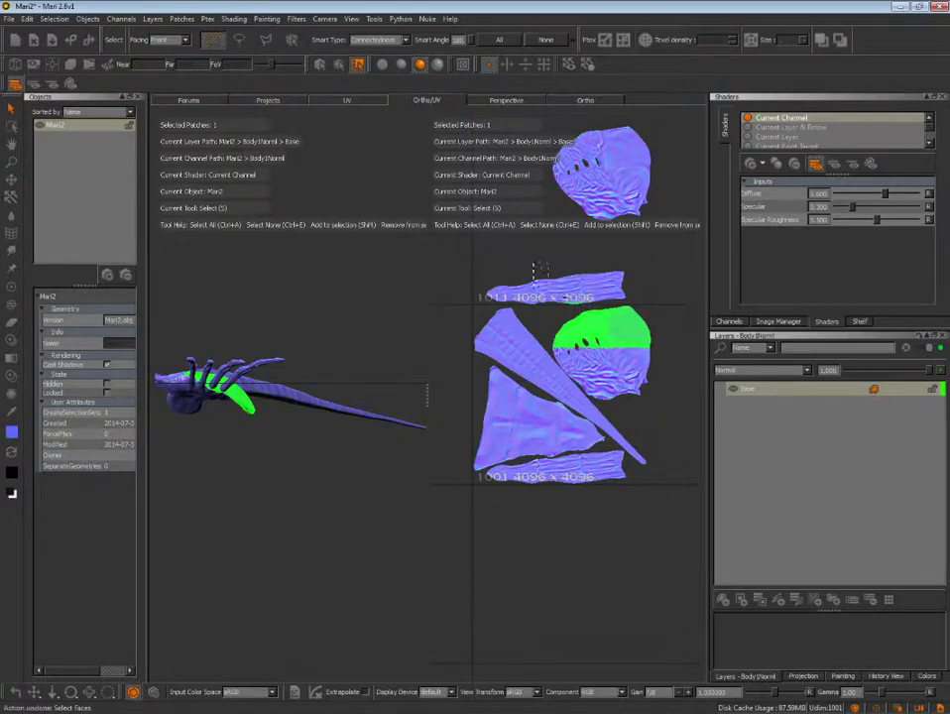
mouse_move(639, 367)
right_mouse_down("alt")
mouse_move(630, 369)
mouse_move(631, 296)
right_mouse_up("alt")
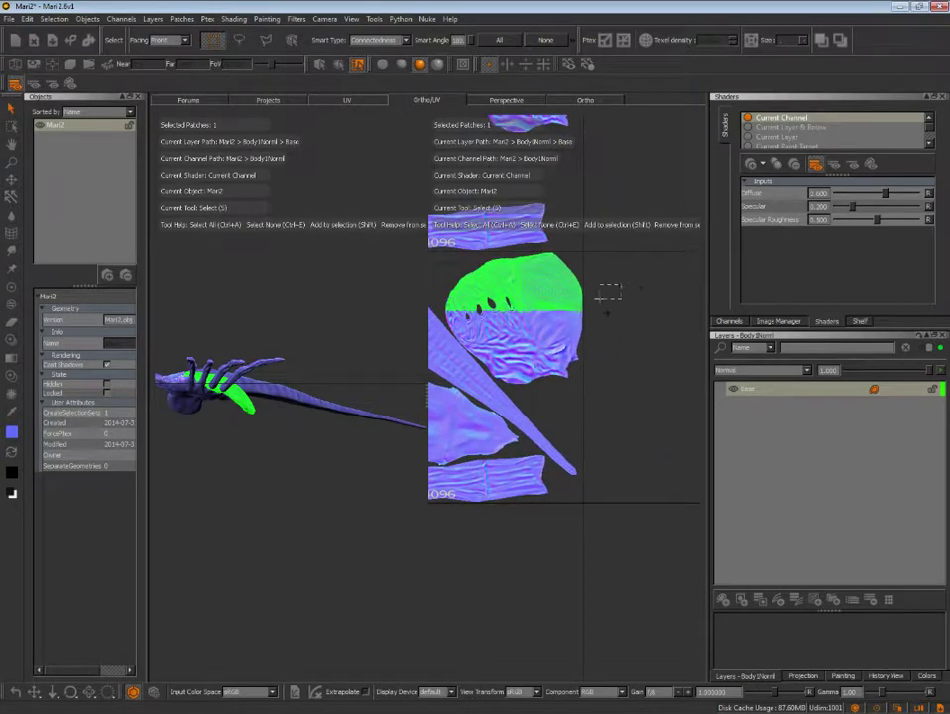
- Select the overlapping UV patches and start deselecting the long thin strip on the model
left_click_drag(605, 296, 418, 414)
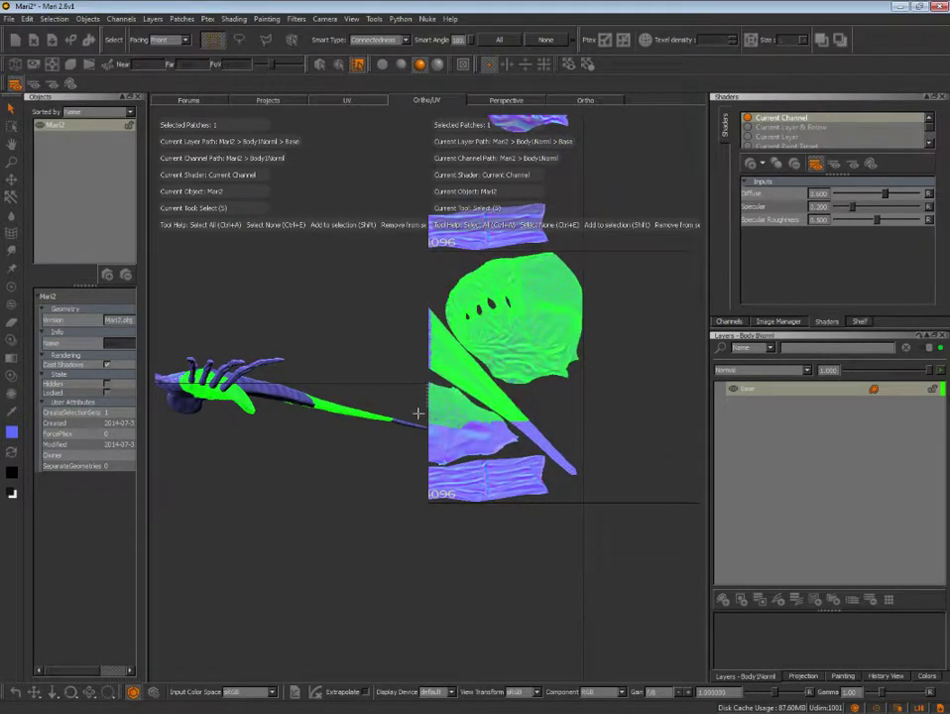
mouse_move(261, 275)
left_mouse_down("alt")
mouse_move(270, 335)
mouse_move(246, 322)
mouse_move(414, 405)
left_mouse_up("alt")
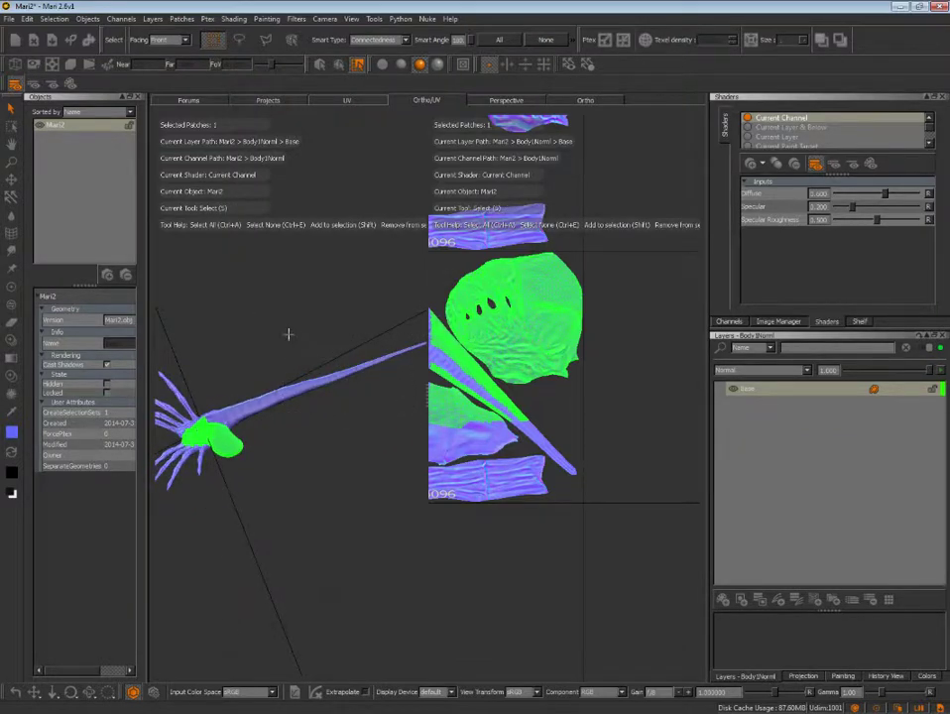
mouse_move(289, 334)
left_mouse_down("alt")
mouse_move(341, 333)
mouse_move(248, 324)
mouse_move(393, 395)
left_mouse_up("alt")
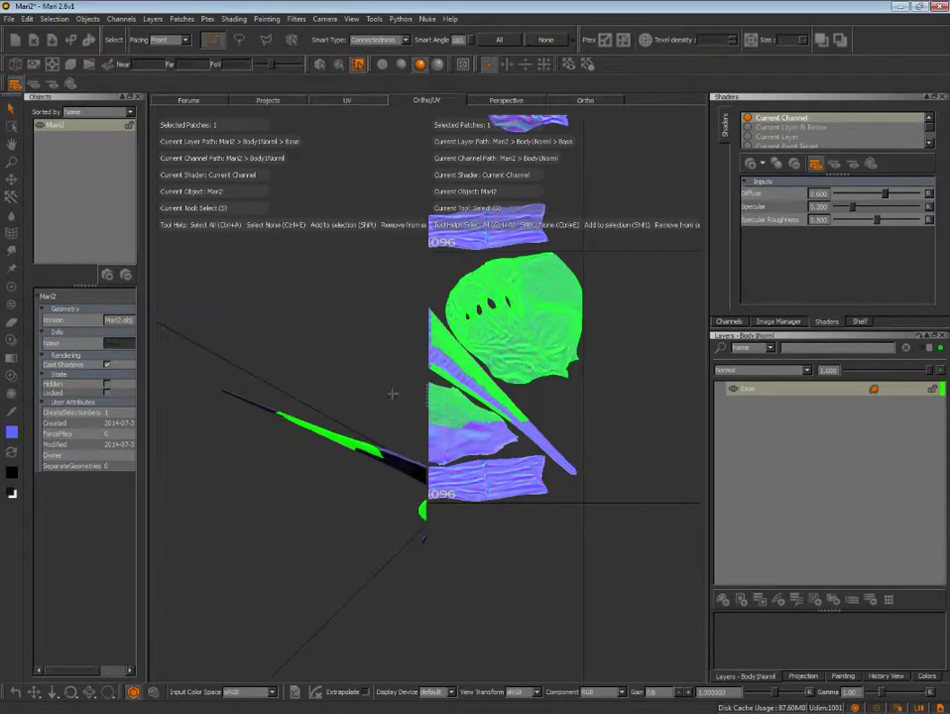
mouse_move(249, 350)
left_mouse_down("ctrl")
mouse_move(405, 490)
mouse_move(397, 484)
left_mouse_up("ctrl")
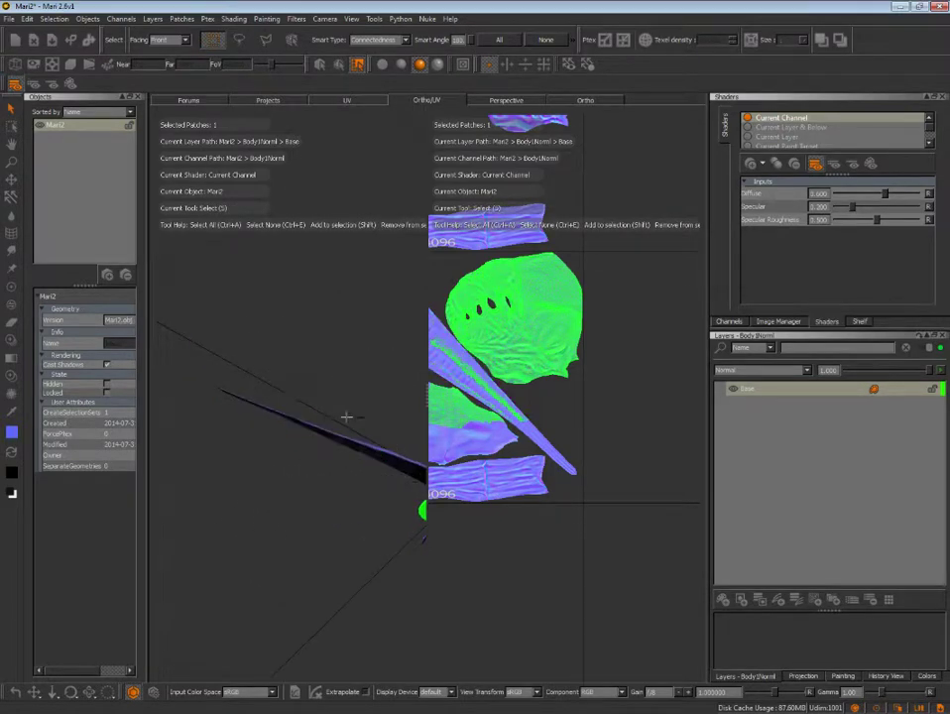
left_click_drag(348, 352, 329, 438, "alt")
left_click_drag(233, 399, 414, 471, "ctrl")
left_click_drag(298, 331, 307, 450, "alt")
left_click_drag(248, 367, 371, 418, "ctrl")
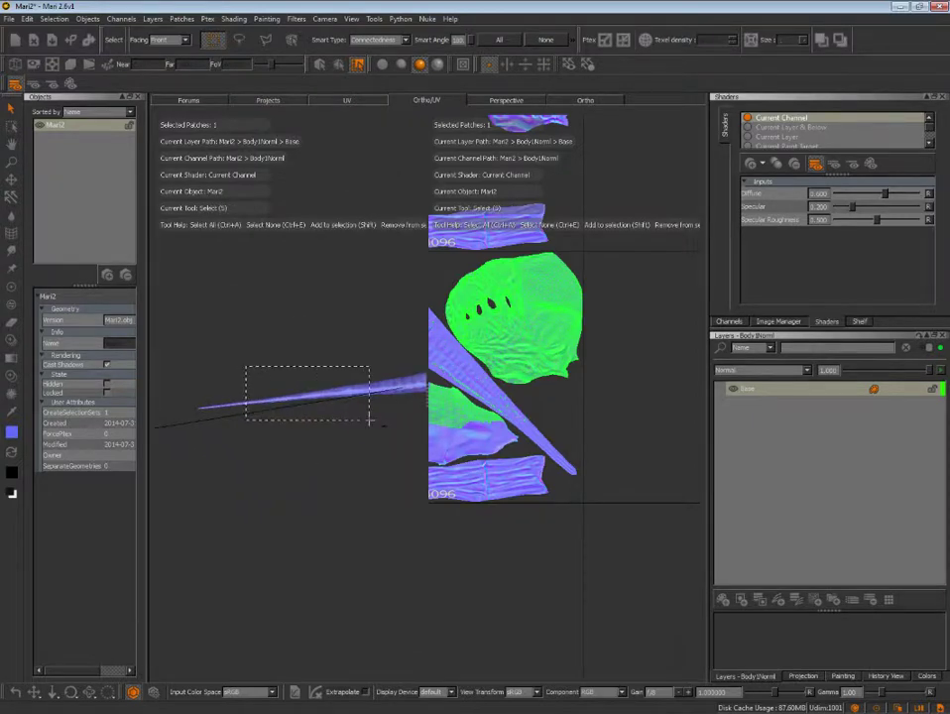
left_click_drag(315, 433, 314, 329, "alt")
mouse_move(252, 360)
left_mouse_down("ctrl")
mouse_move(339, 451)
mouse_move(394, 464)
left_mouse_up("ctrl")
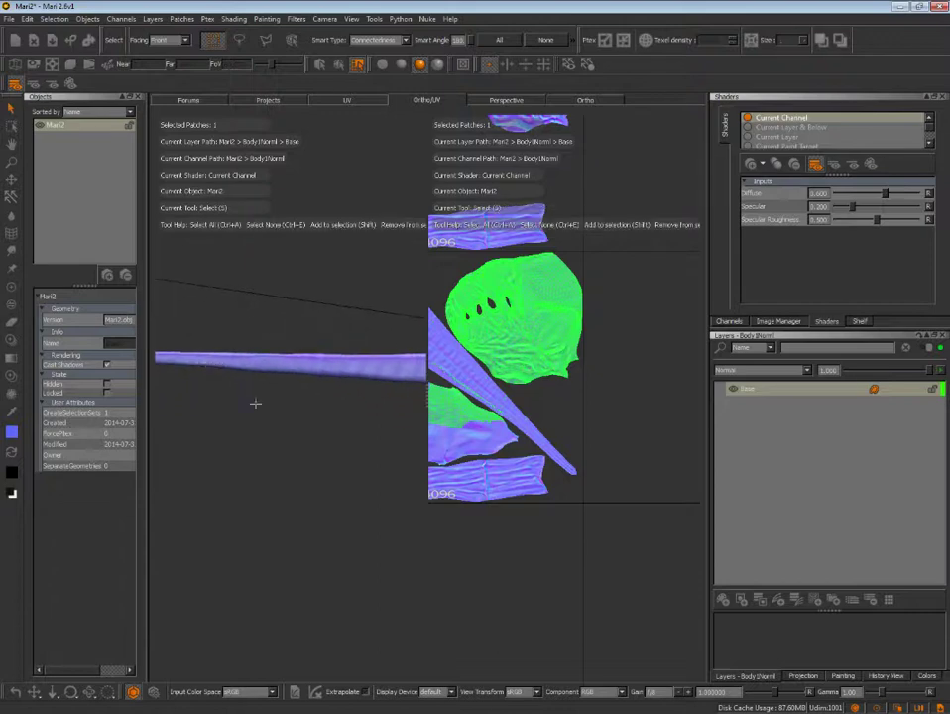
mouse_move(255, 401)
left_mouse_down("alt")
mouse_move(255, 240)
mouse_move(250, 254)
left_mouse_up("alt")
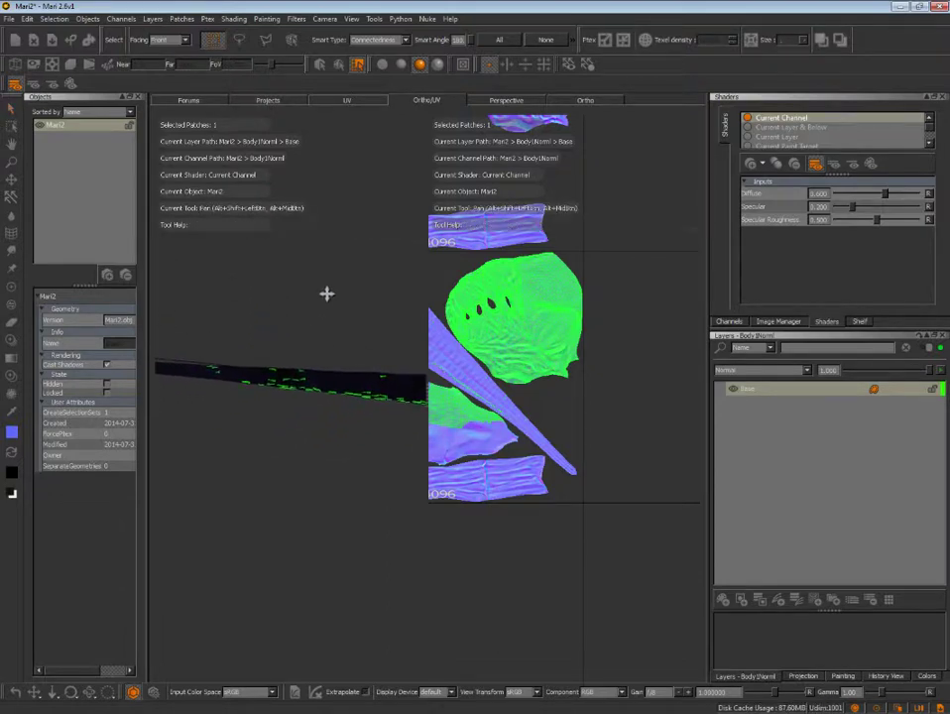
- Marquee over the dark strip to remove it, then inspect the selected body patch
key("s")
left_click_drag(278, 314, 248, 298, "alt")
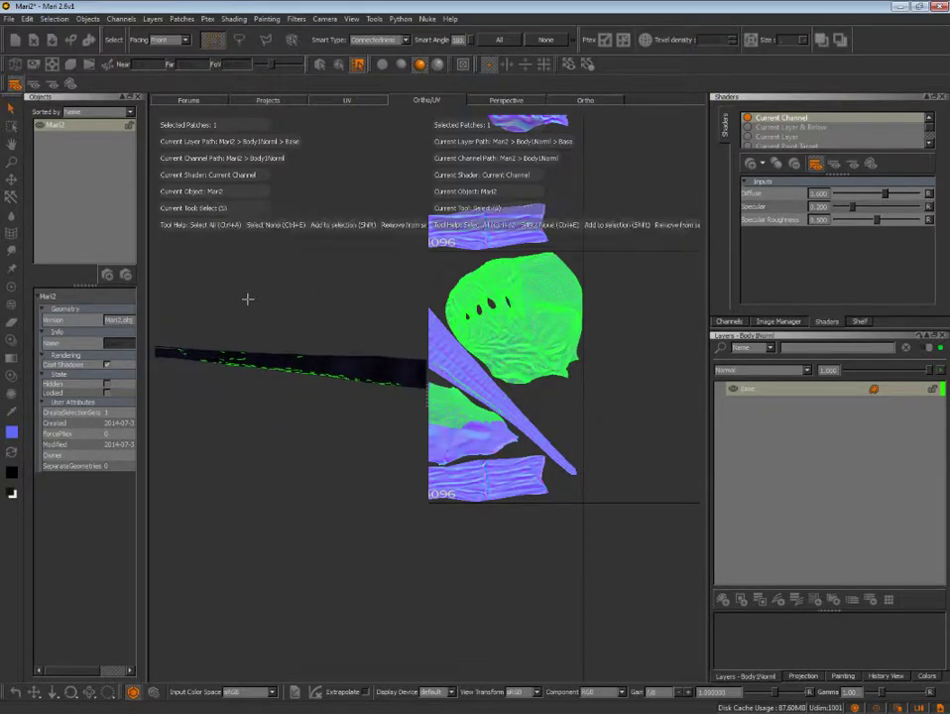
left_click_drag(183, 317, 422, 443)
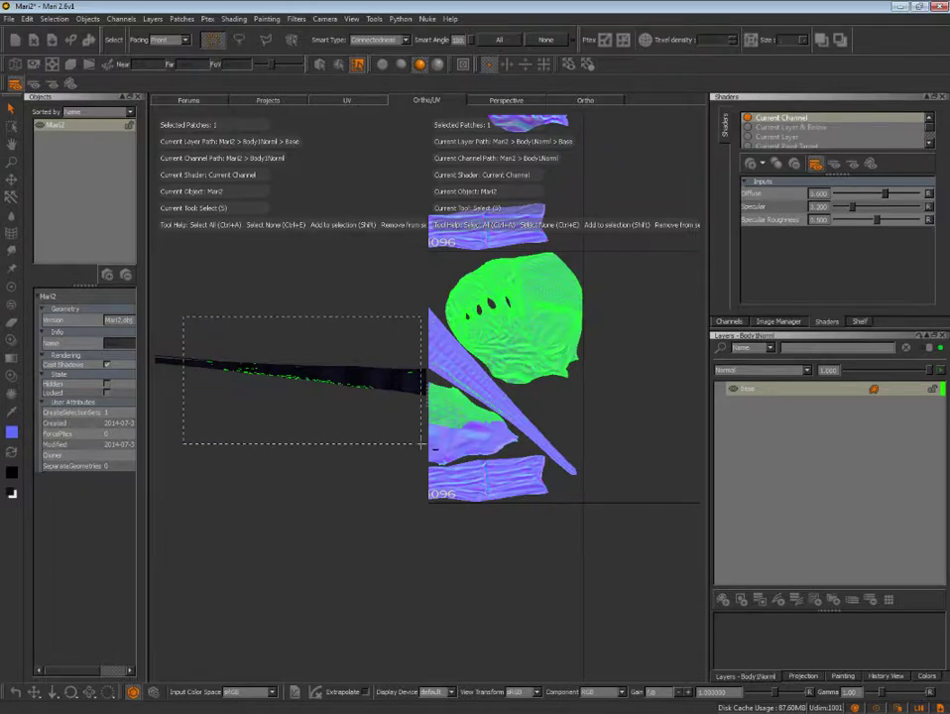
left_click_drag(287, 466, 290, 336, "alt")
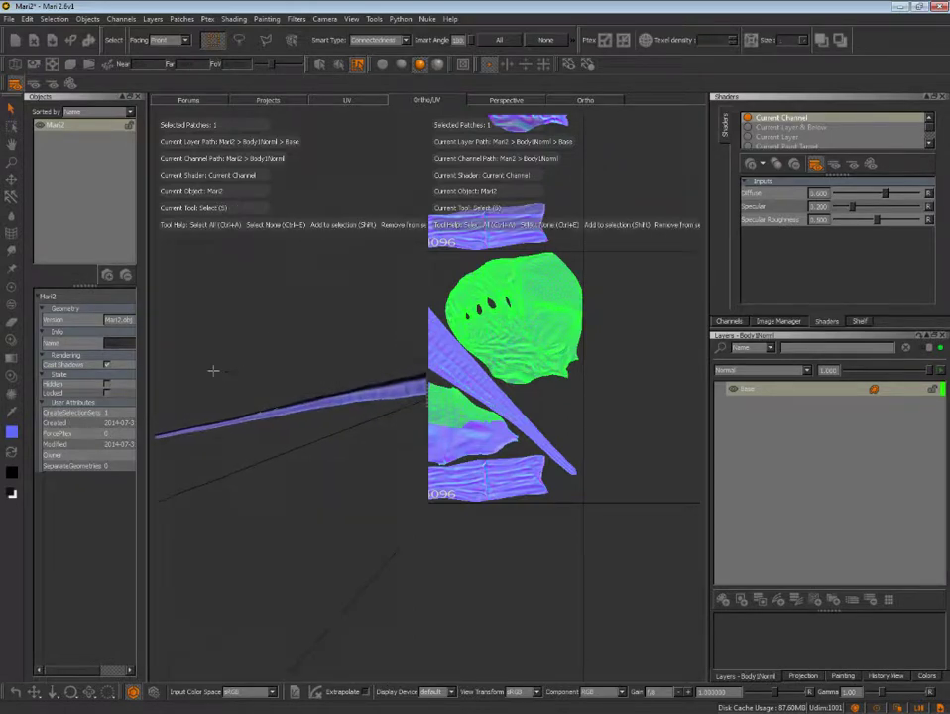
left_click_drag(213, 364, 316, 456)
mouse_move(324, 509)
left_mouse_down("alt")
mouse_move(310, 354)
mouse_move(222, 382)
mouse_move(343, 496)
left_mouse_up("alt")
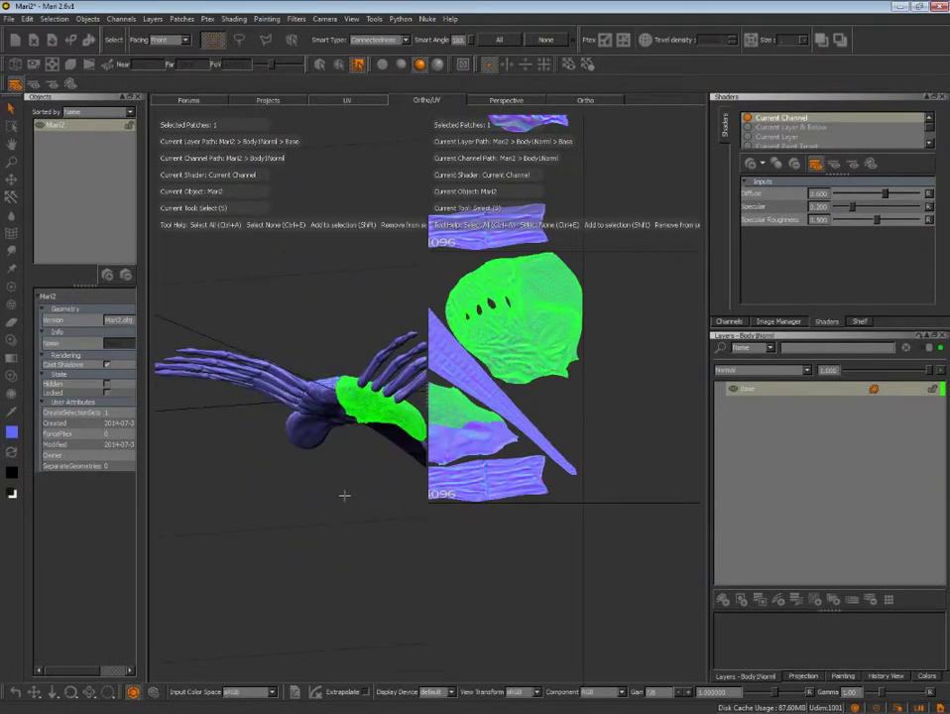
mouse_move(343, 496)
right_mouse_down("alt")
mouse_move(416, 496)
mouse_move(403, 427)
right_mouse_up("alt")
left_click_drag(403, 426, 377, 397, "alt")
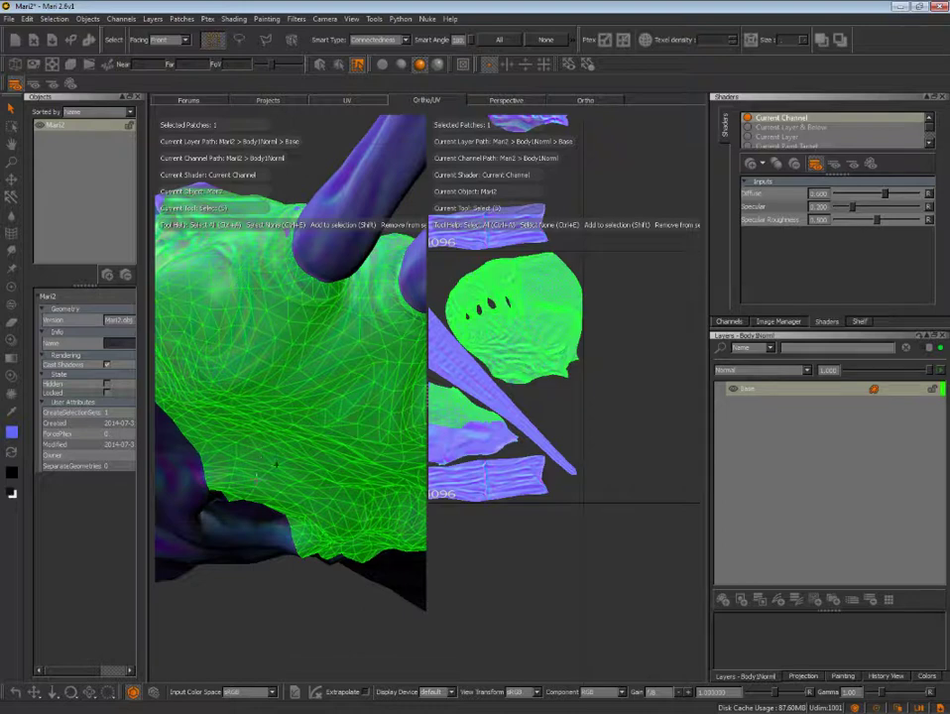
left_click_drag(261, 150, 278, 233, "alt")
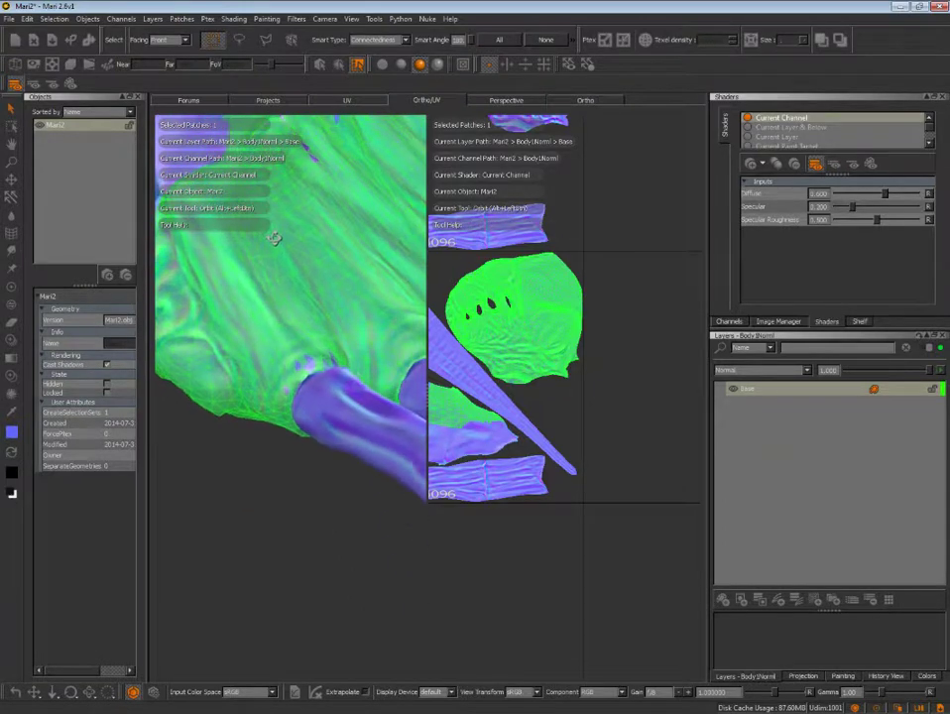
- Frame the UV patches and reselect faces across the top of the head patch
middle_click_drag(578, 372, 618, 382)
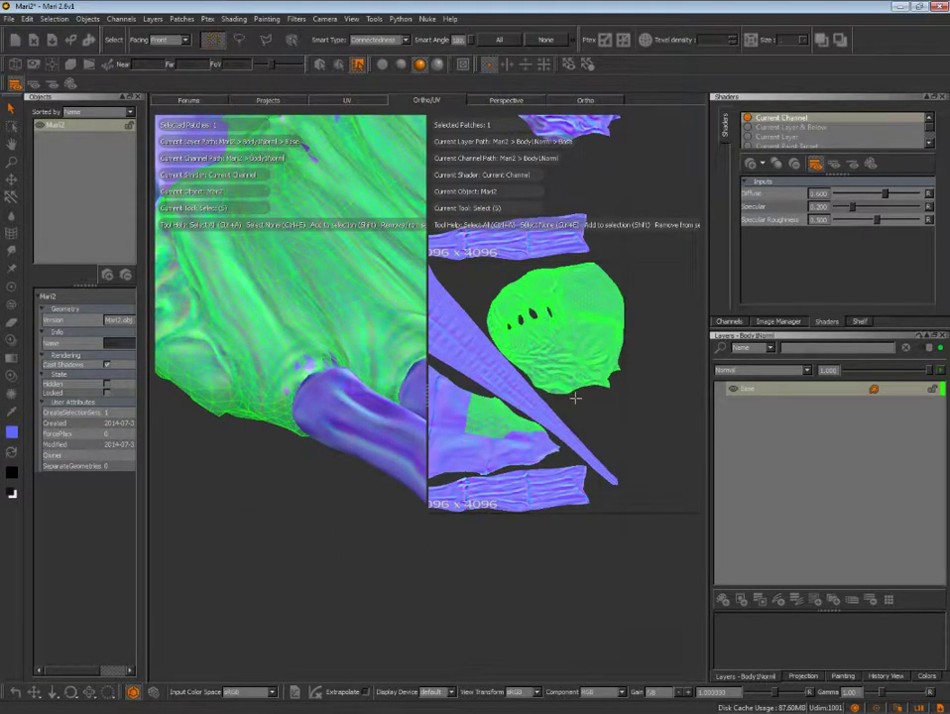
right_click_drag(585, 377, 648, 384, "alt")
mouse_move(521, 328)
right_mouse_down("alt")
mouse_move(554, 382)
mouse_move(529, 352)
right_mouse_up("alt")
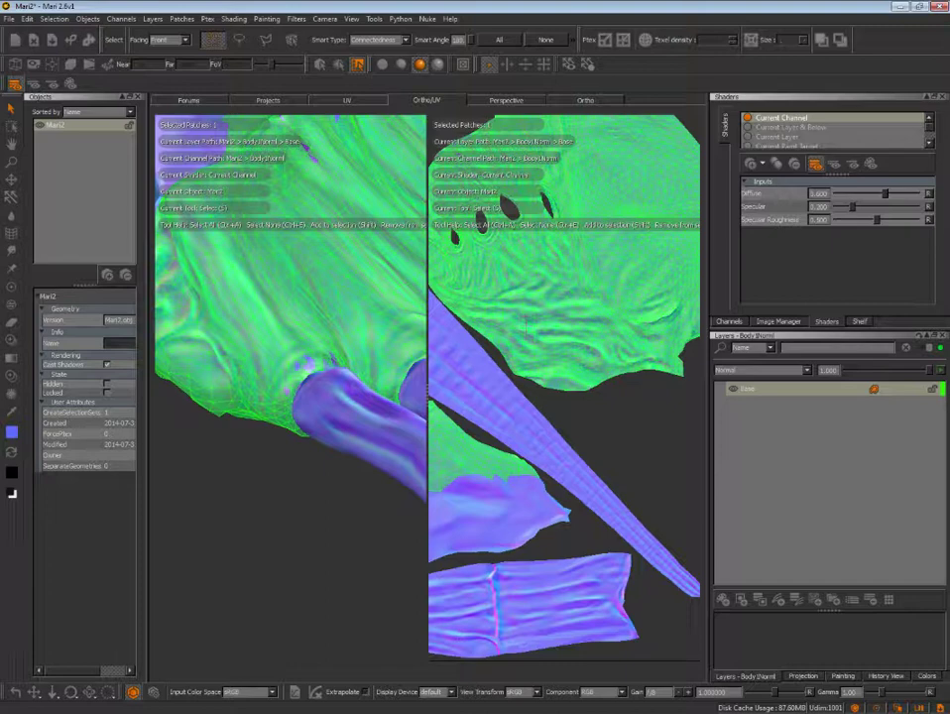
mouse_move(526, 324)
middle_mouse_down()
mouse_move(550, 432)
mouse_move(547, 417)
middle_mouse_up()
middle_click_drag(461, 266, 488, 313)
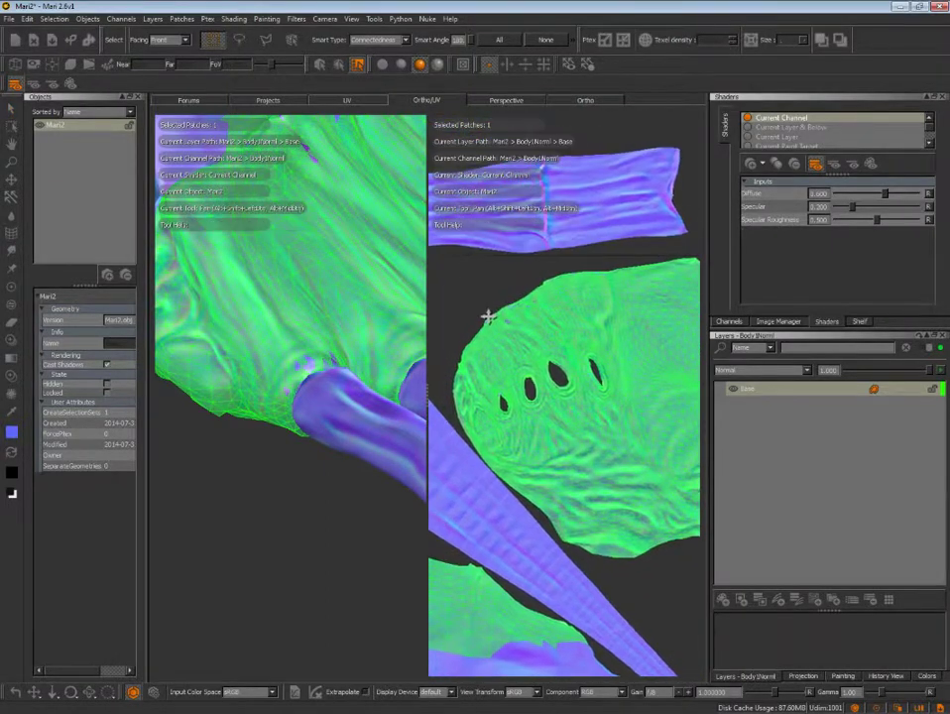
mouse_move(484, 282)
left_mouse_down()
mouse_move(532, 269)
mouse_move(661, 326)
left_mouse_up()
key("ctrl+z")
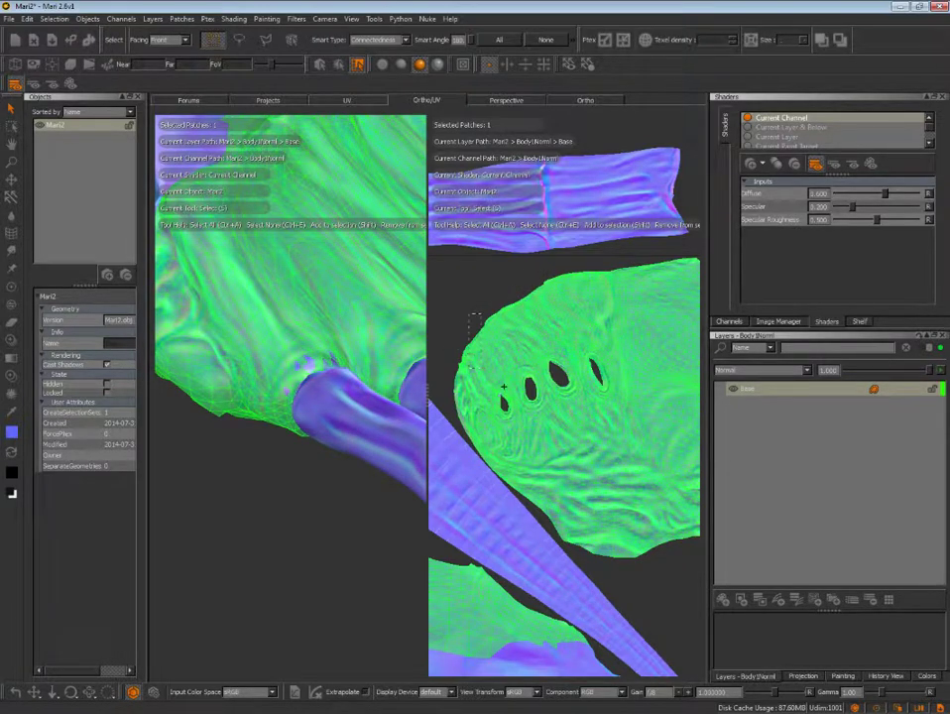
mouse_move(504, 387)
middle_mouse_down()
mouse_move(506, 401)
mouse_move(540, 396)
middle_mouse_up()
scroll(536, 402, "down", 2)
scroll(516, 365, "down", 1)
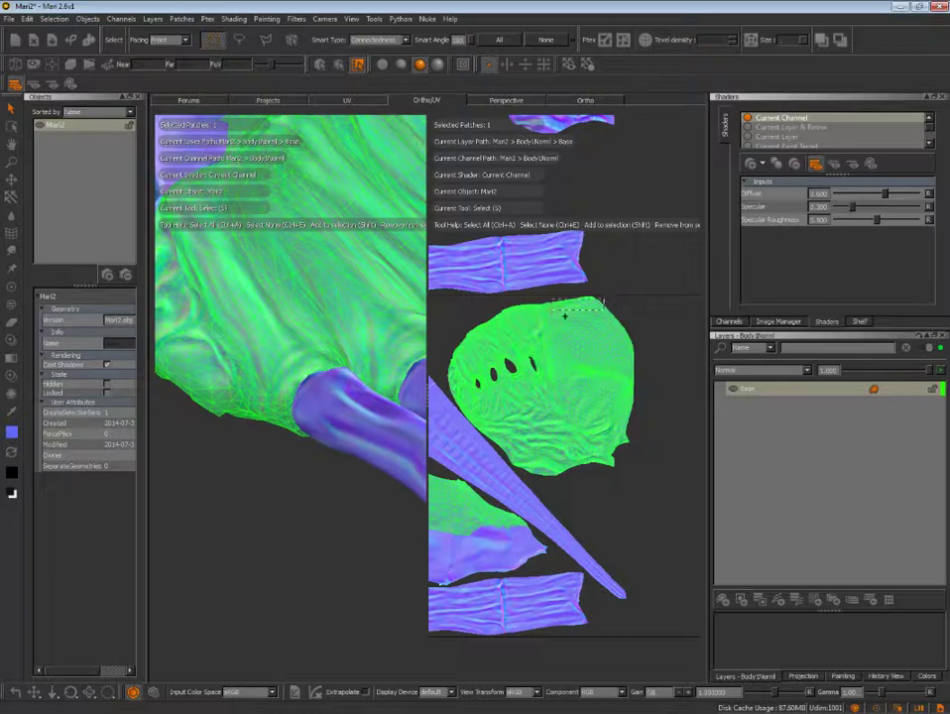
left_click_drag(604, 297, 542, 331)
mouse_move(339, 528)
left_mouse_down("alt")
mouse_move(291, 427)
mouse_move(356, 388)
left_mouse_up("alt")
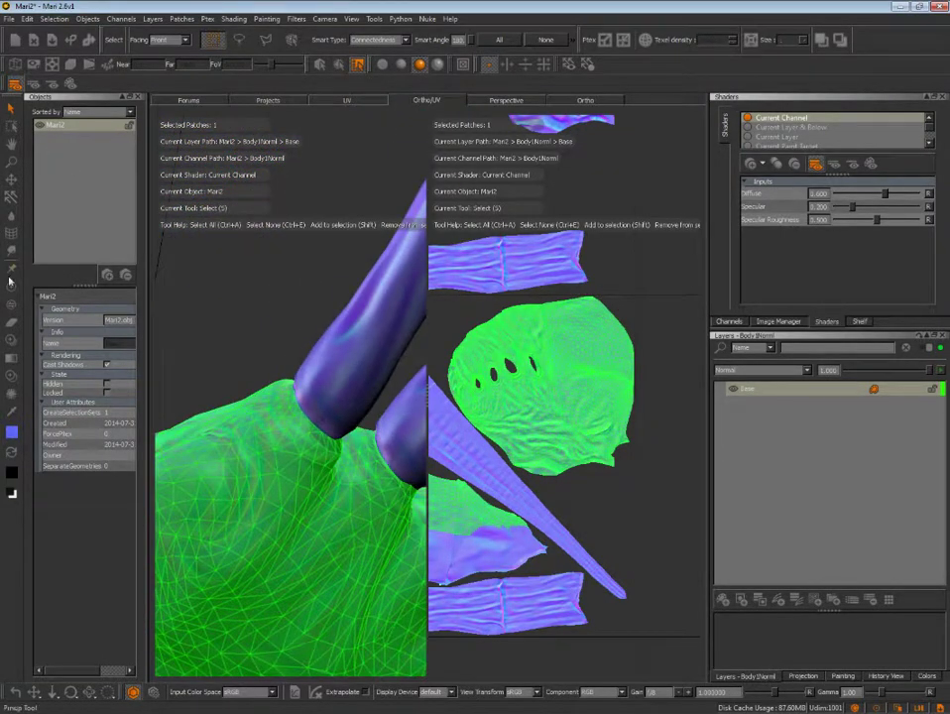
- Undo the trial paint stroke and switch selection from patches to the whole hand object
key("p")
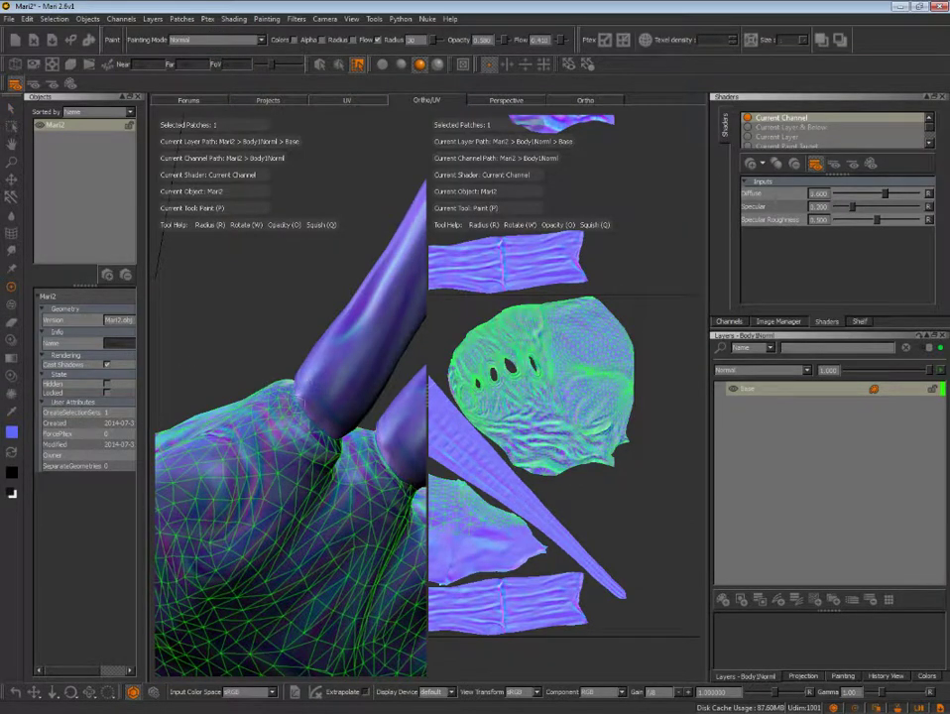
key("ctrl+z")
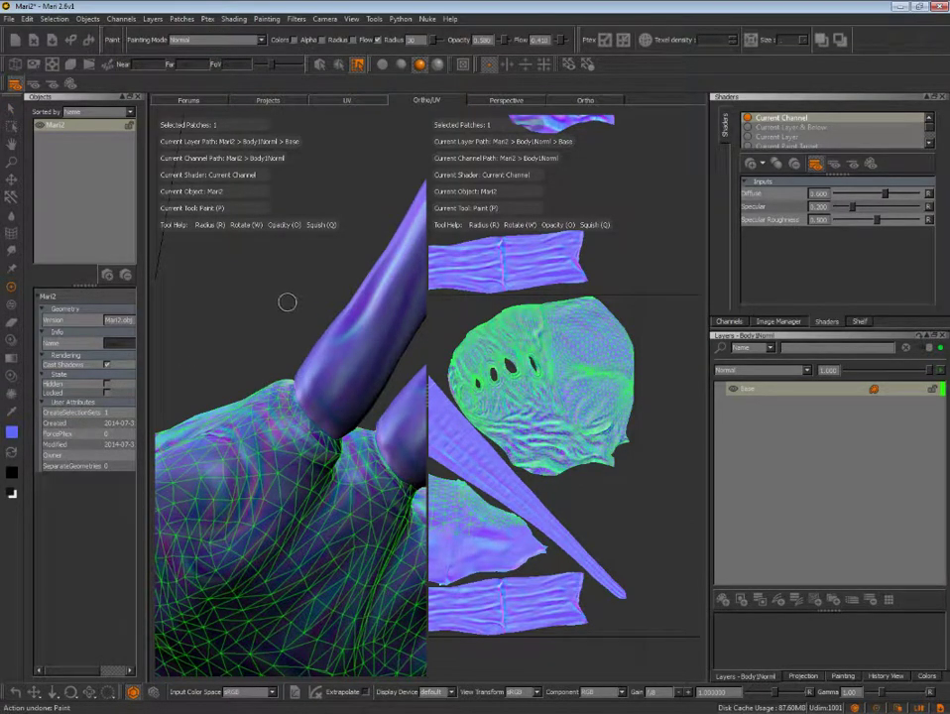
left_click_drag(287, 302, 272, 385, "alt")
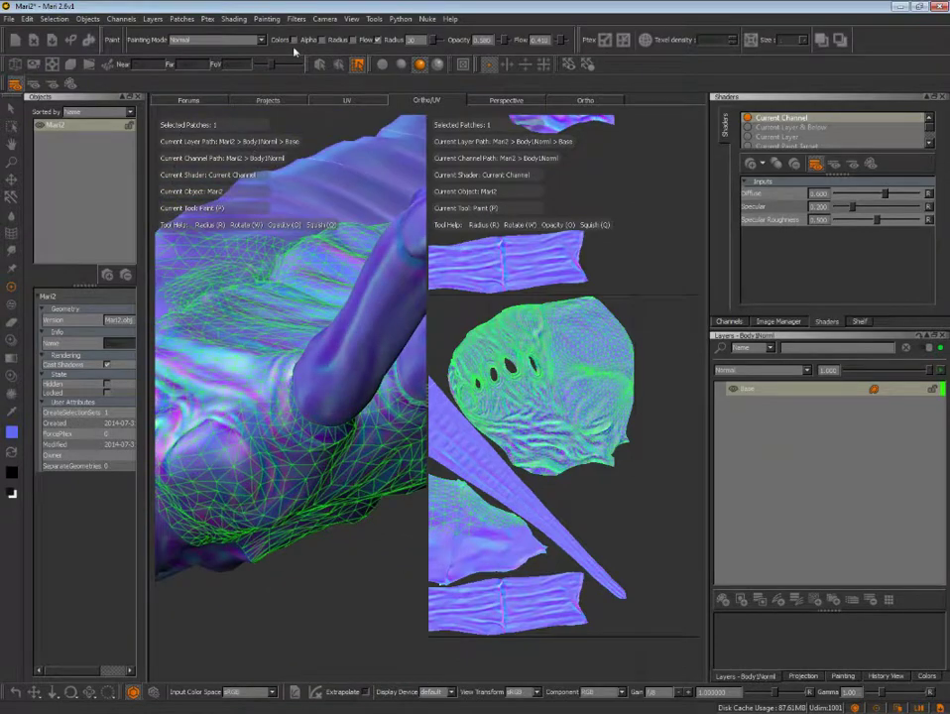
left_click(338, 65)
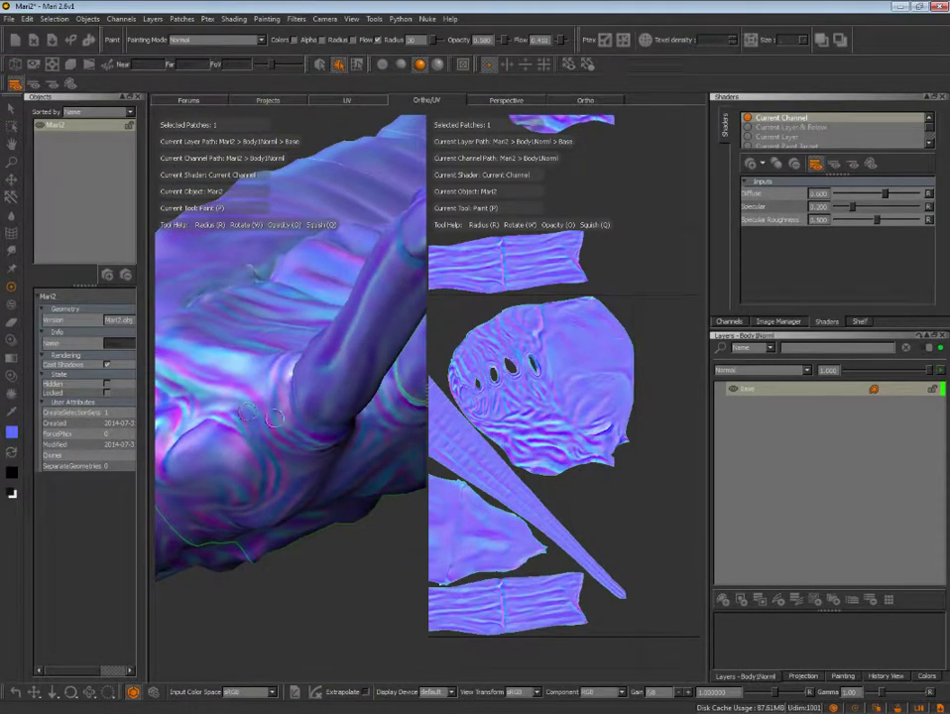
left_click(320, 64)
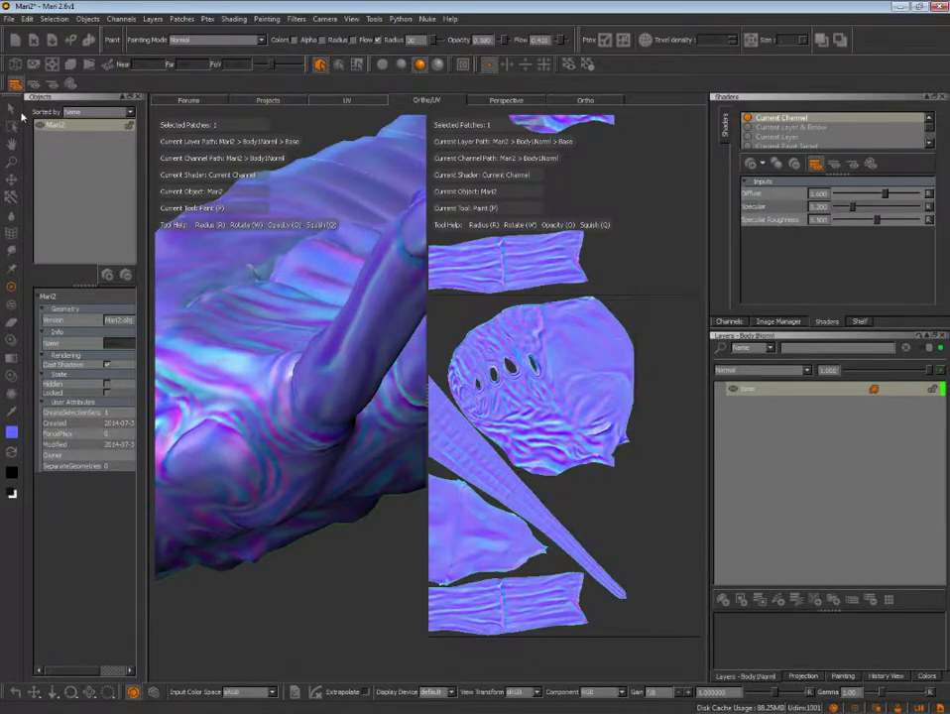
- Set picking to front faces only with Smart Selection, and select the top 1011 UV patch
key("s")
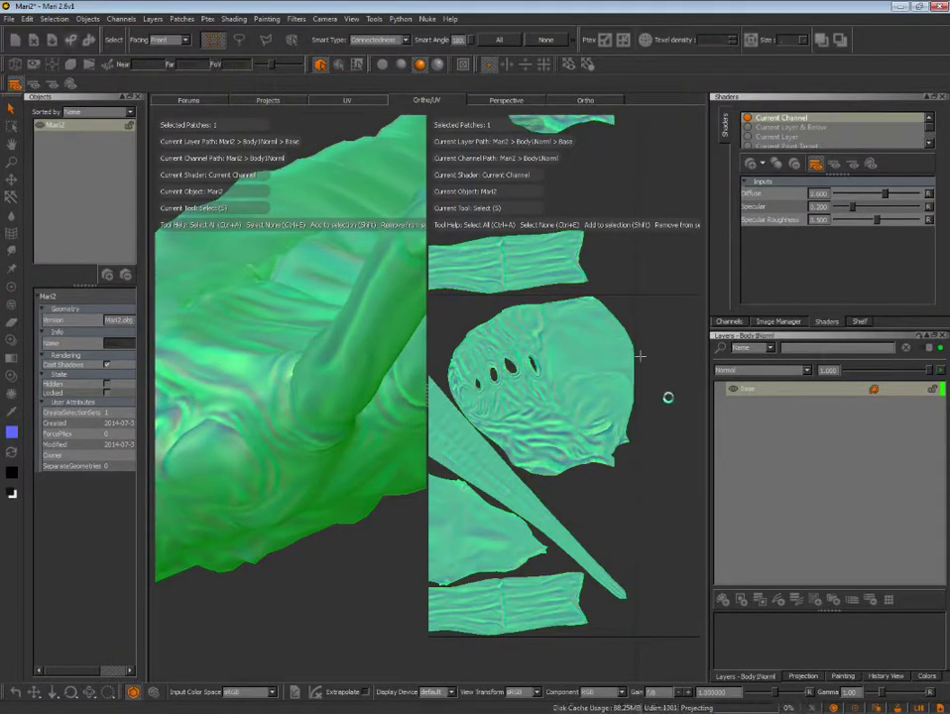
scroll(550, 292, "down", 5)
scroll(549, 293, "up", 2)
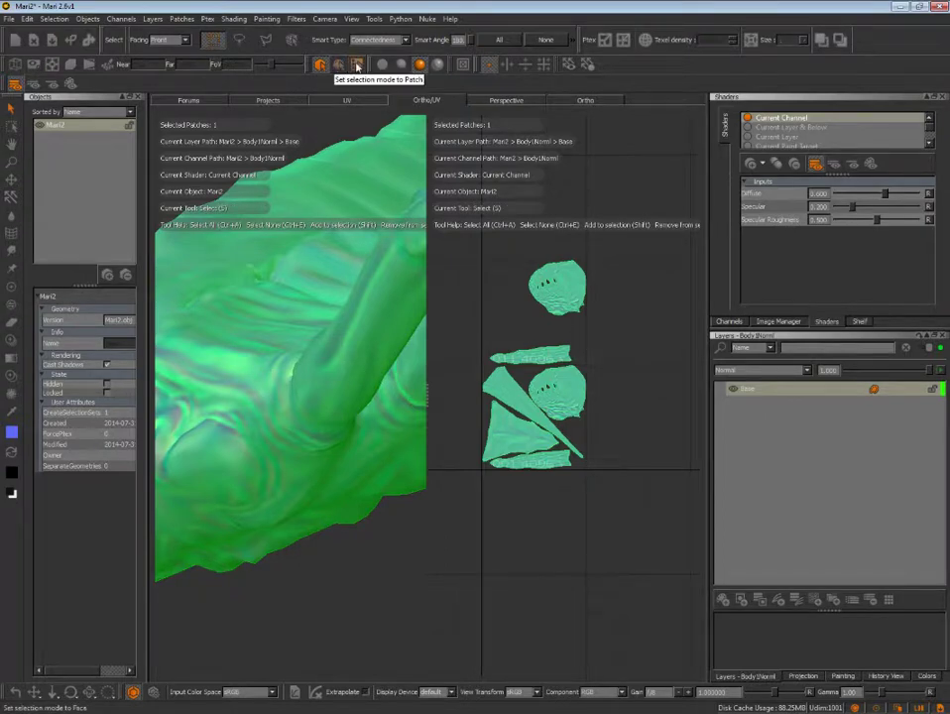
left_click(350, 63)
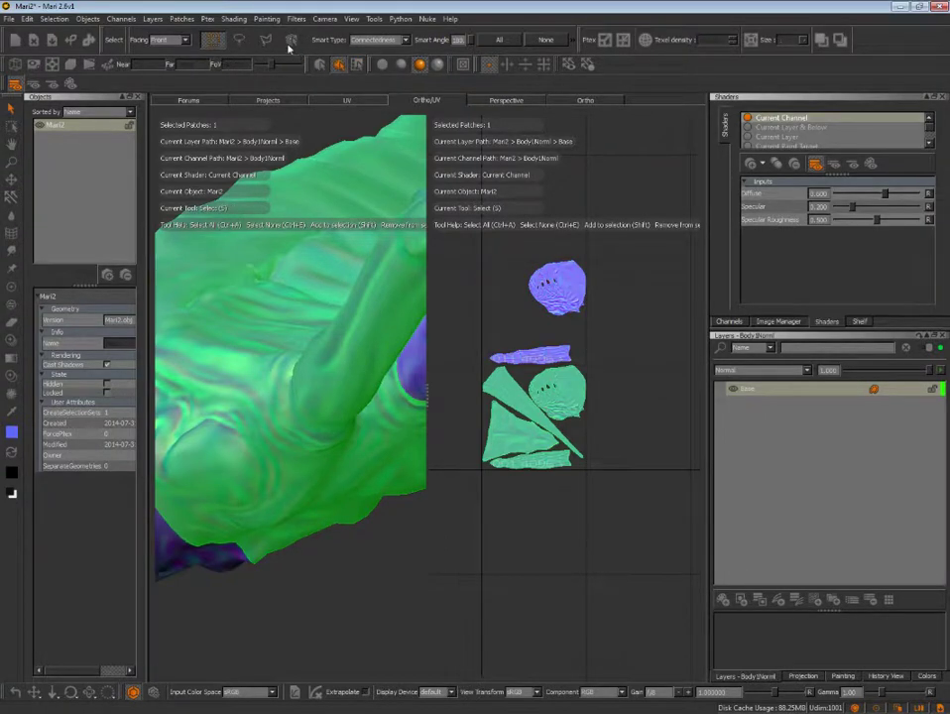
left_click(218, 41)
left_click(188, 43)
left_click(207, 42)
left_click(291, 40)
left_click(557, 287)
- Toggle the patch selection highlight, invert the selection twice, and switch to the Paint tool
scroll(636, 382, "up", 2)
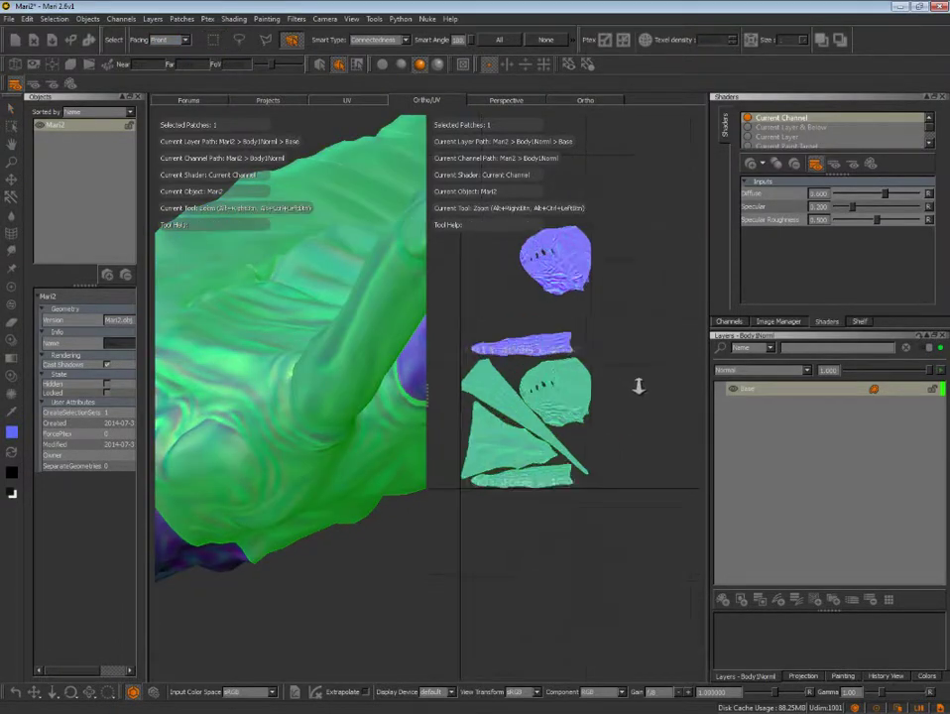
scroll(671, 375, "up", 2)
scroll(679, 345, "up", 1)
middle_click_drag(679, 346, 679, 337, "alt")
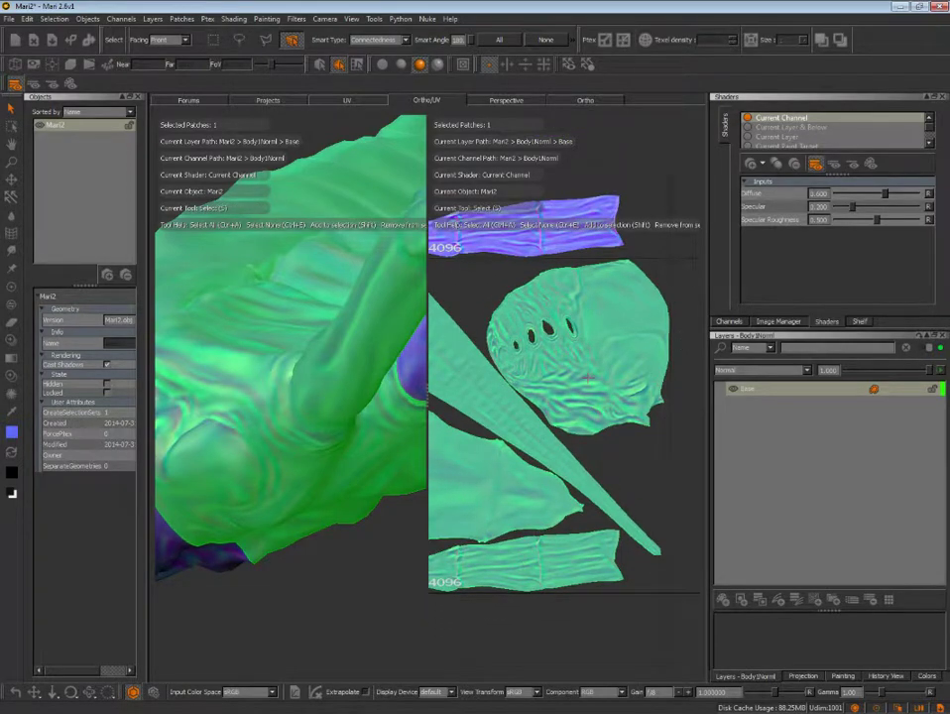
scroll(638, 463, "down", 3)
scroll(603, 421, "up", 1)
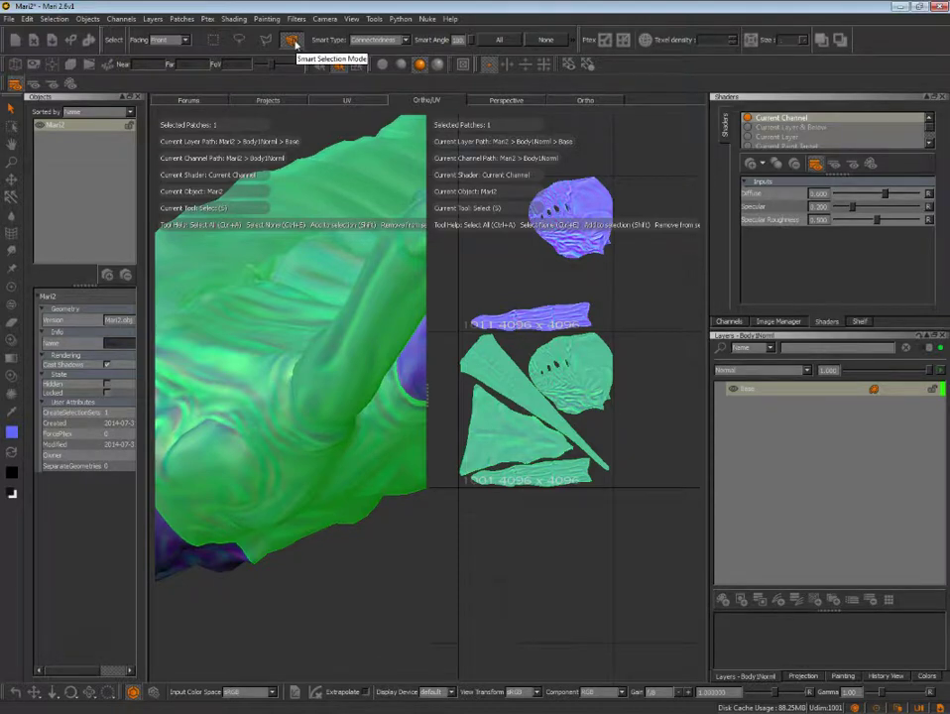
left_click(317, 63)
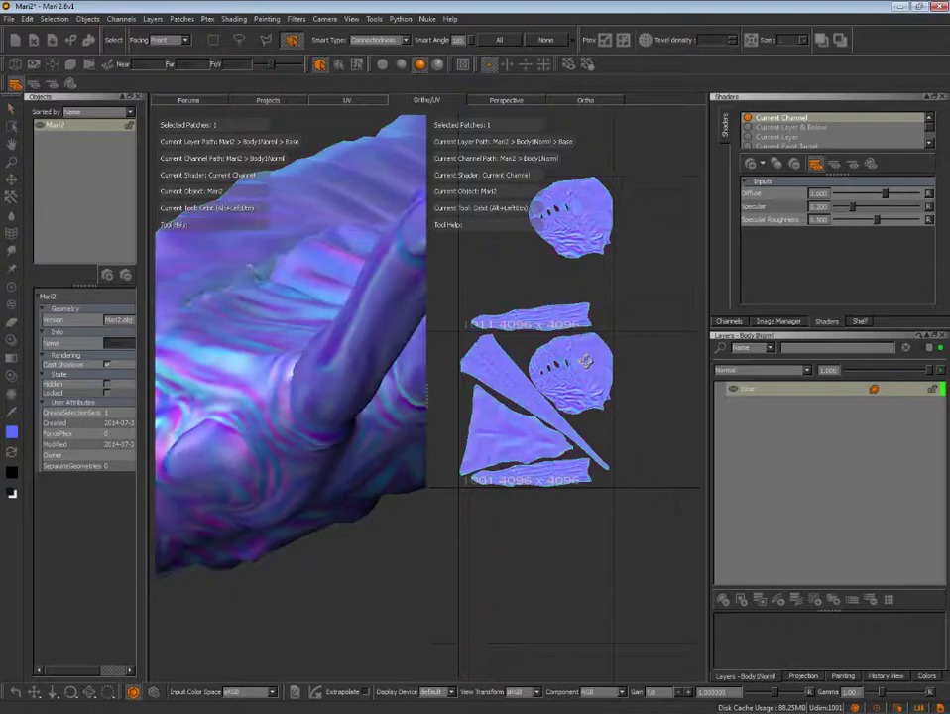
key("alt")
left_click_drag(586, 362, 599, 358, "alt")
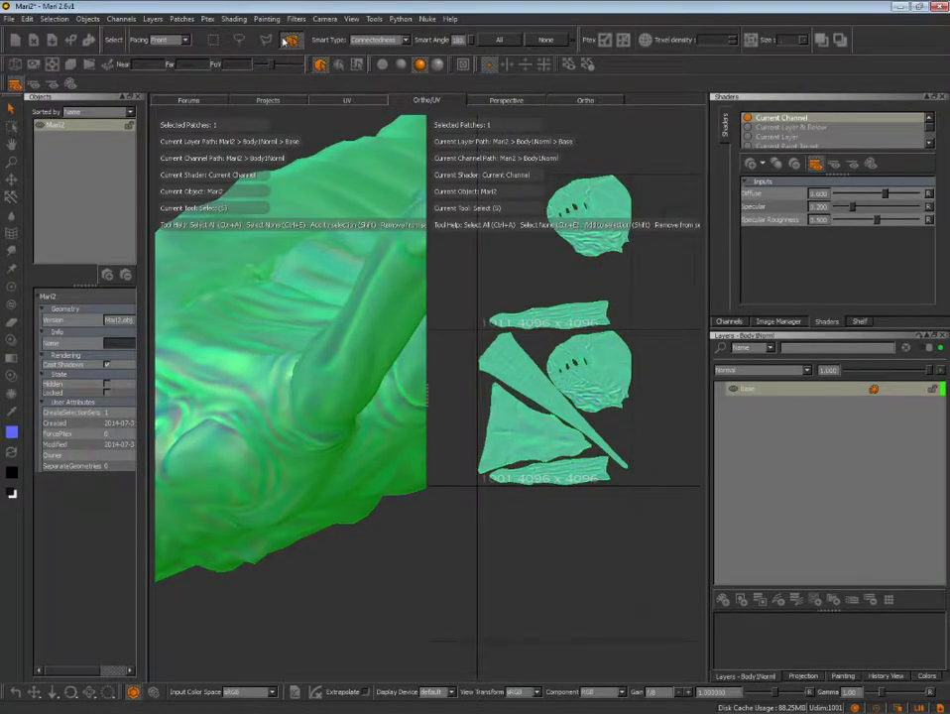
left_click(339, 64)
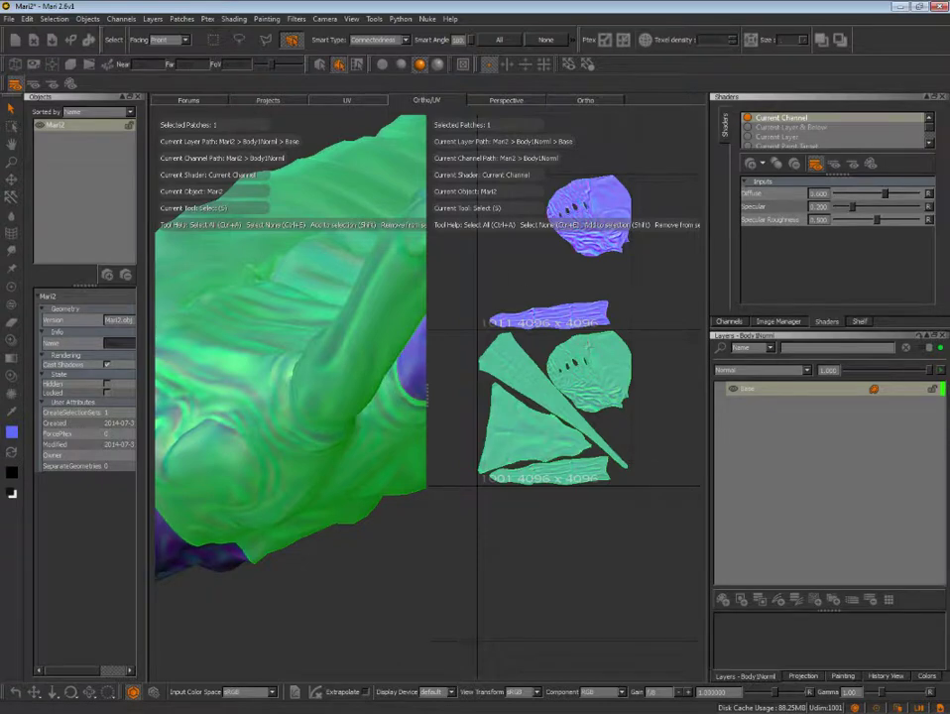
left_click(615, 370)
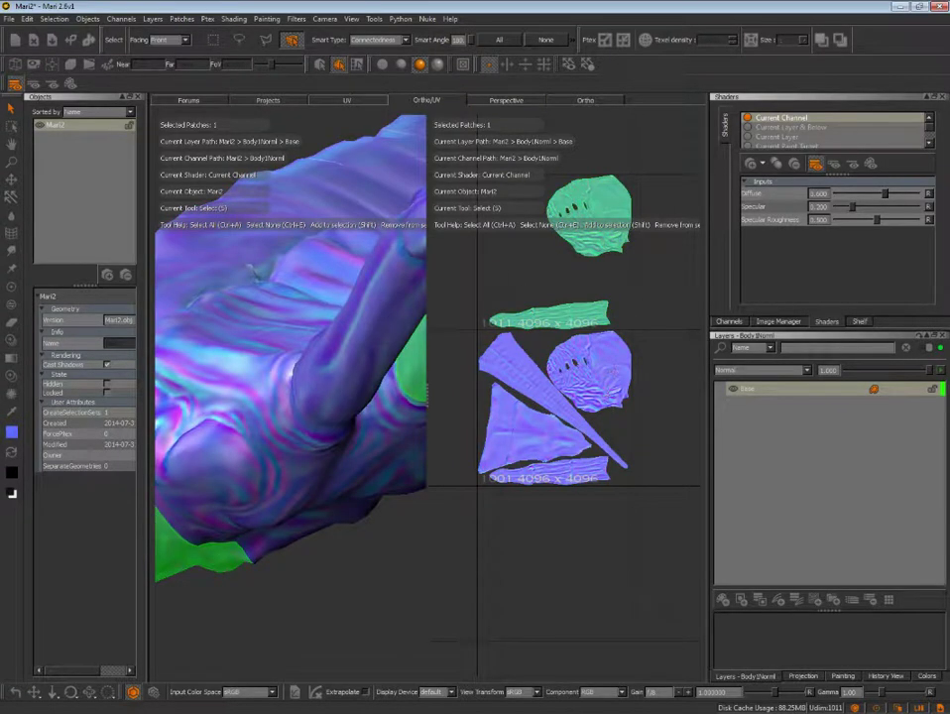
left_click(455, 295)
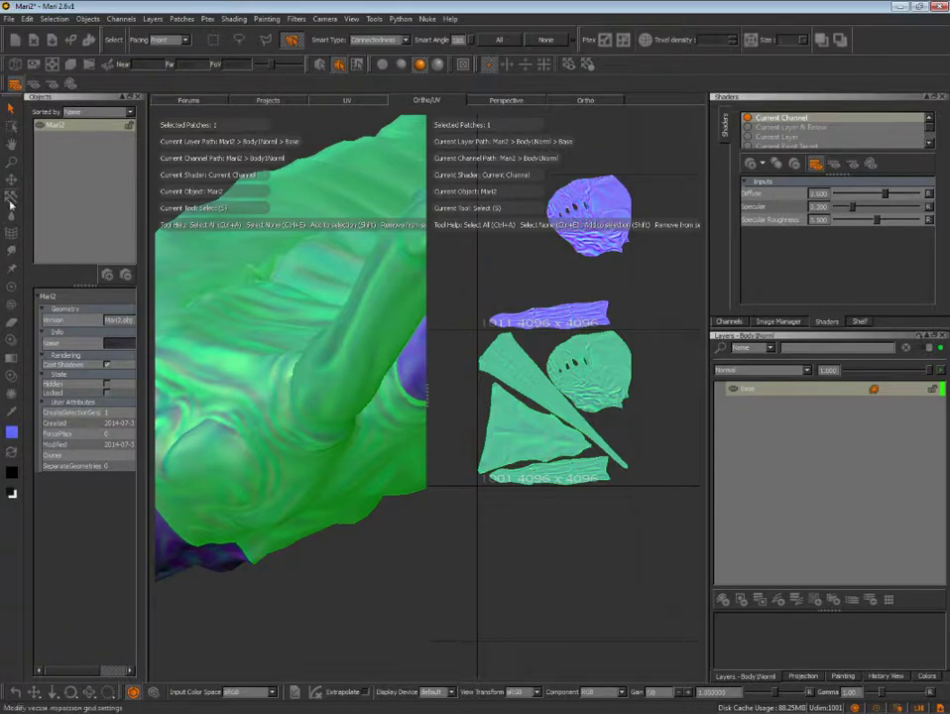
left_click(11, 290)
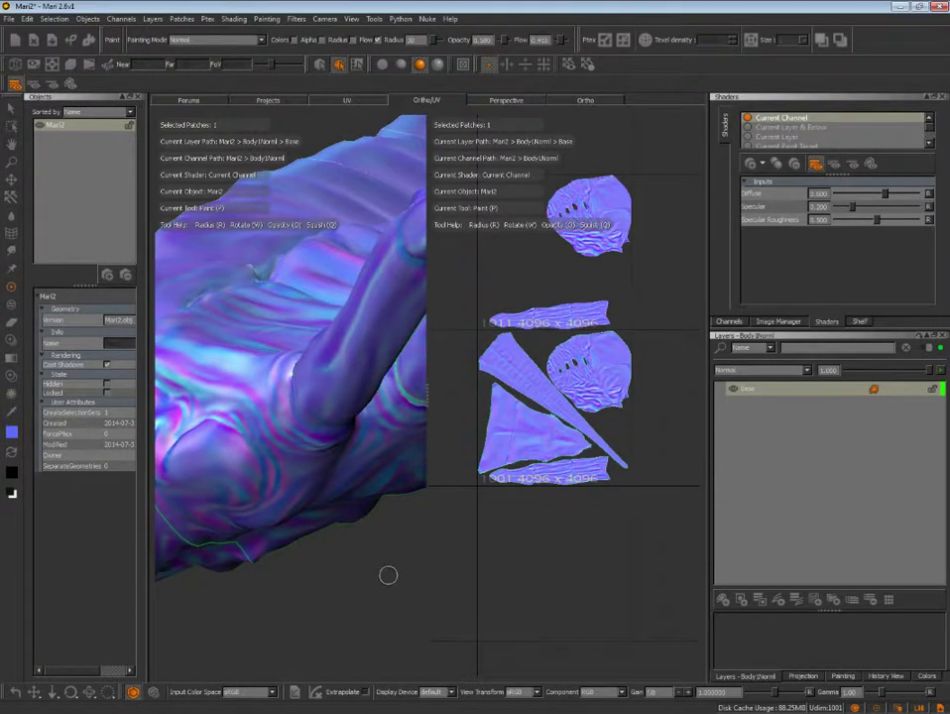
- Frame the seam where the finger meets the hand and undo the stray paint projection
left_click_drag(388, 574, 239, 470, "alt")
scroll(239, 470, "up", 3)
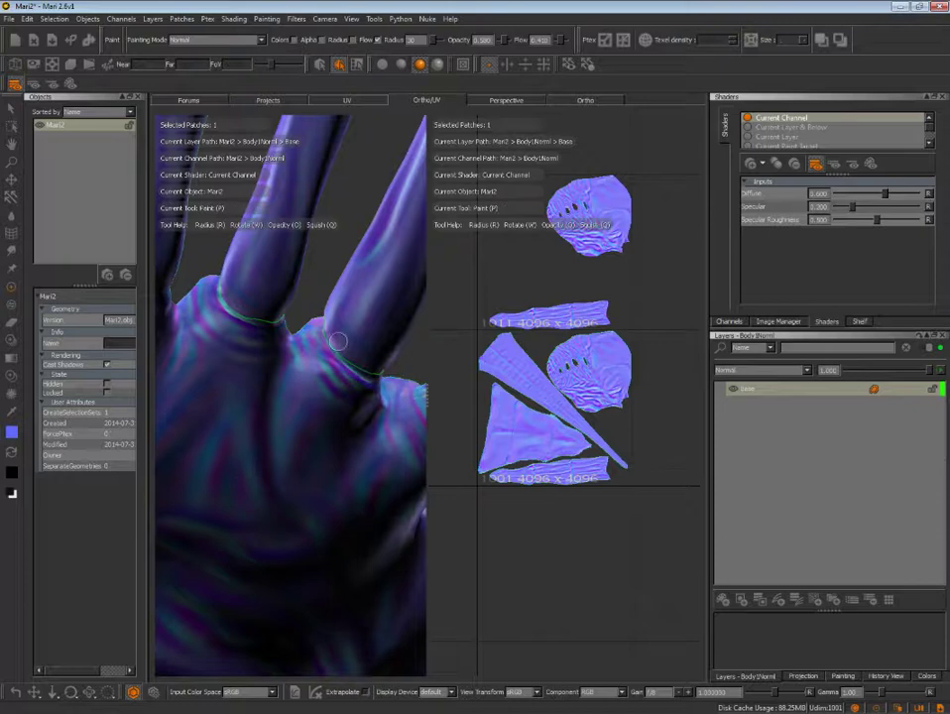
scroll(314, 278, "up", 3)
middle_click_drag(313, 278, 404, 495, "alt")
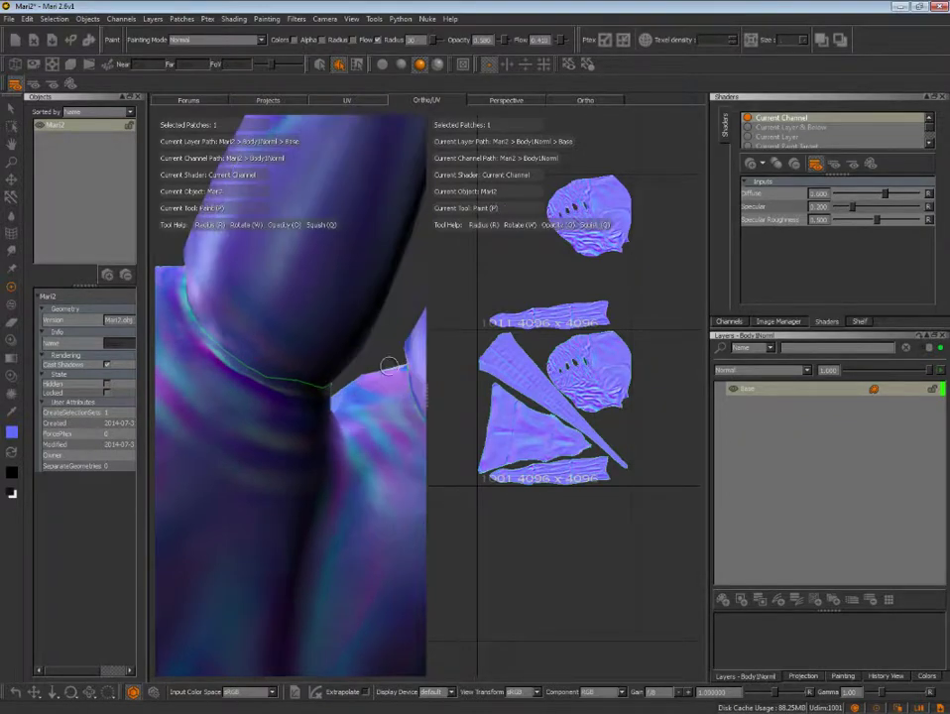
key("ctrl+z")
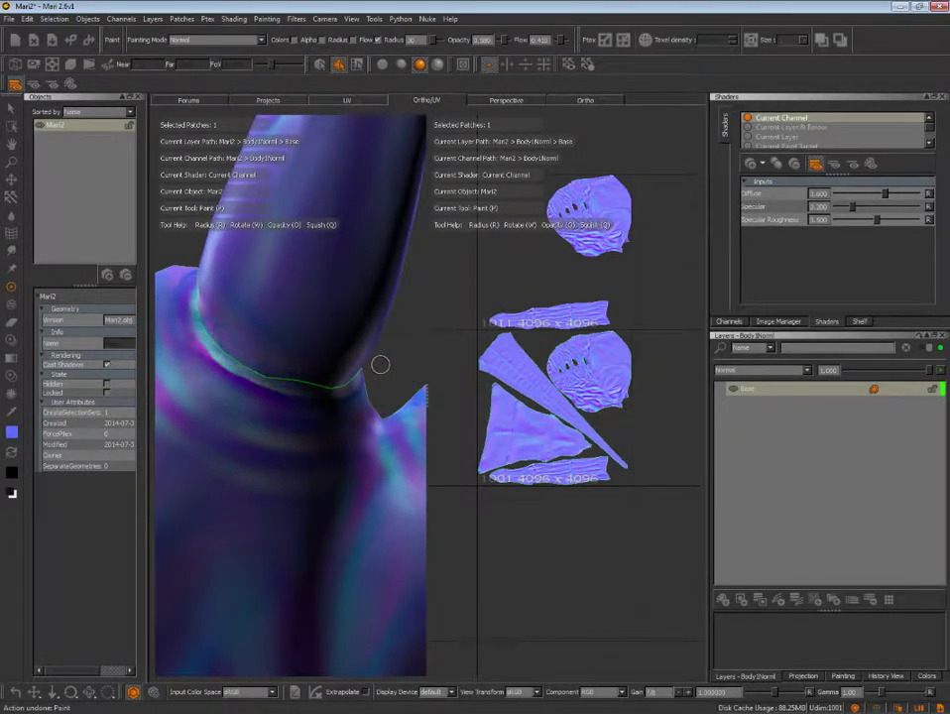
mouse_move(386, 367)
left_mouse_down("alt")
mouse_move(360, 335)
mouse_move(316, 337)
mouse_move(396, 360)
mouse_move(278, 328)
left_mouse_up("alt")
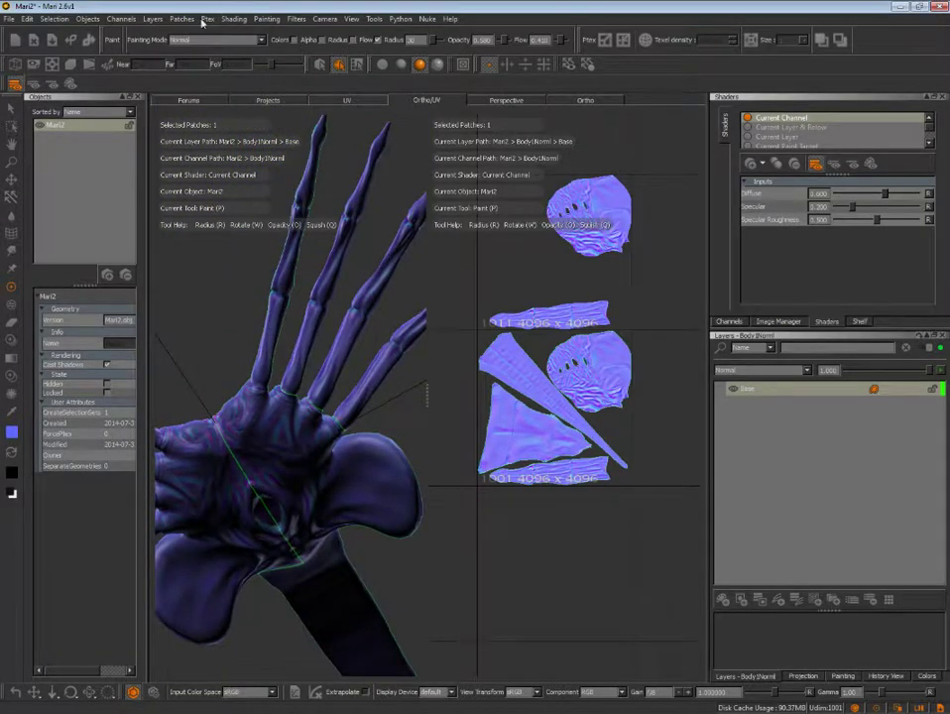
left_click(265, 18)
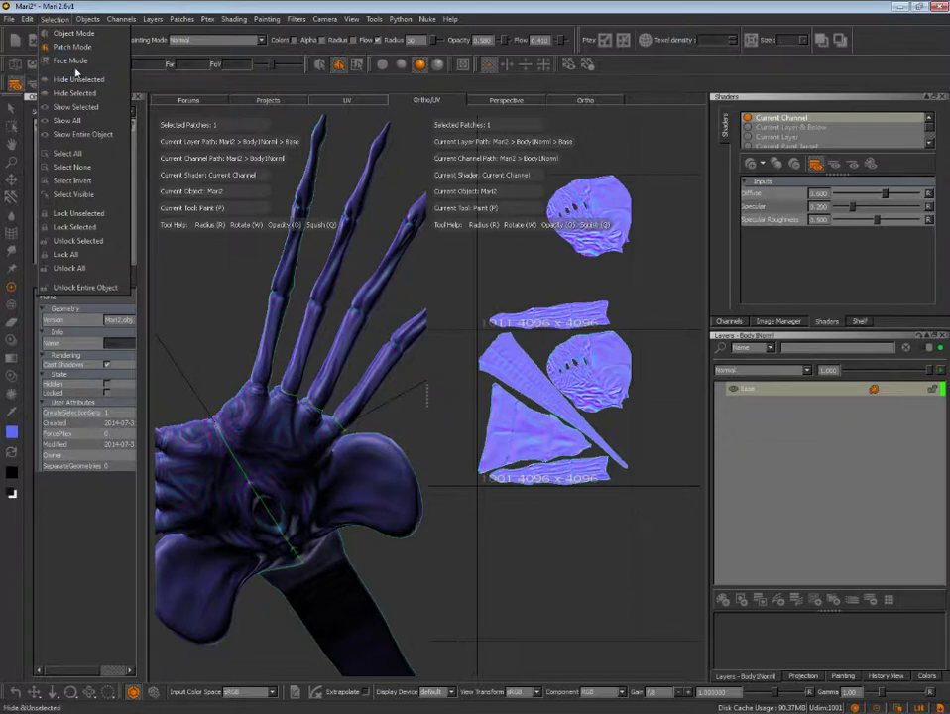
- Hide all unselected patches and orbit close around the fingertip to inspect the patch edge
left_click(80, 79)
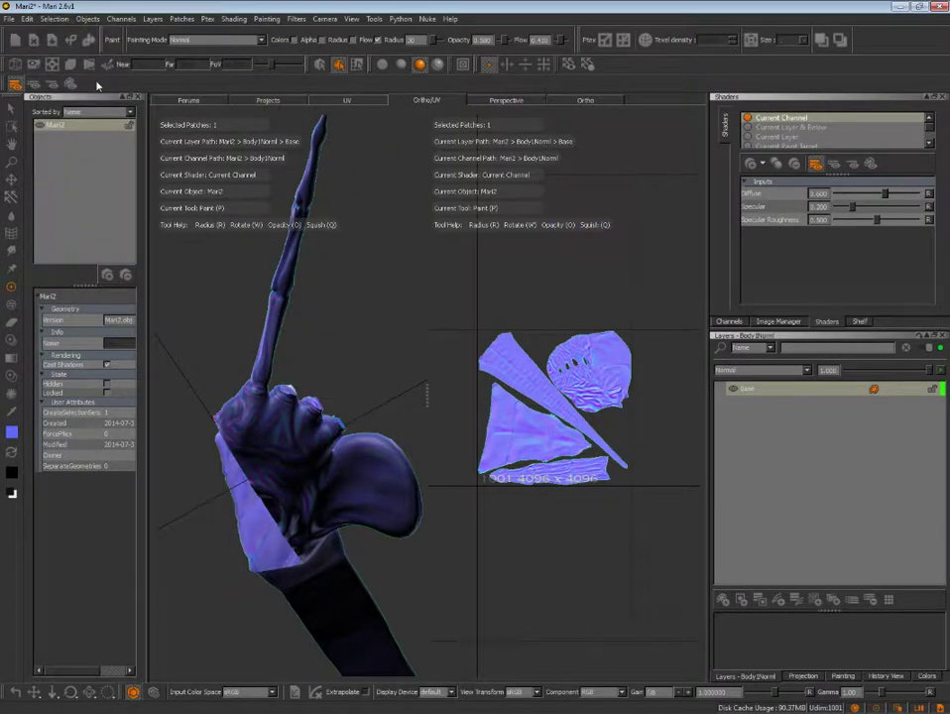
mouse_move(384, 367)
left_mouse_down("alt")
mouse_move(360, 393)
mouse_move(352, 498)
mouse_move(352, 352)
left_mouse_up("alt")
mouse_move(352, 352)
right_mouse_down("alt")
mouse_move(420, 360)
mouse_move(359, 323)
right_mouse_up("alt")
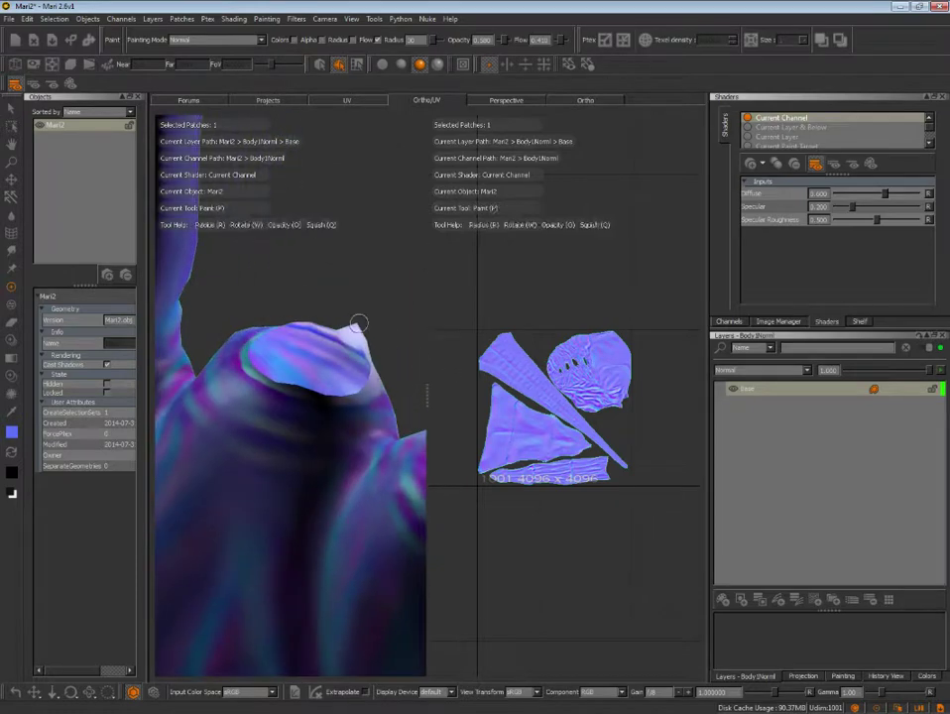
scroll(359, 323, "down", 3)
mouse_move(357, 320)
left_mouse_down("alt")
mouse_move(324, 343)
mouse_move(327, 326)
mouse_move(366, 317)
mouse_move(308, 339)
left_mouse_up("alt")
key("ctrl+z")
key("ctrl+z")
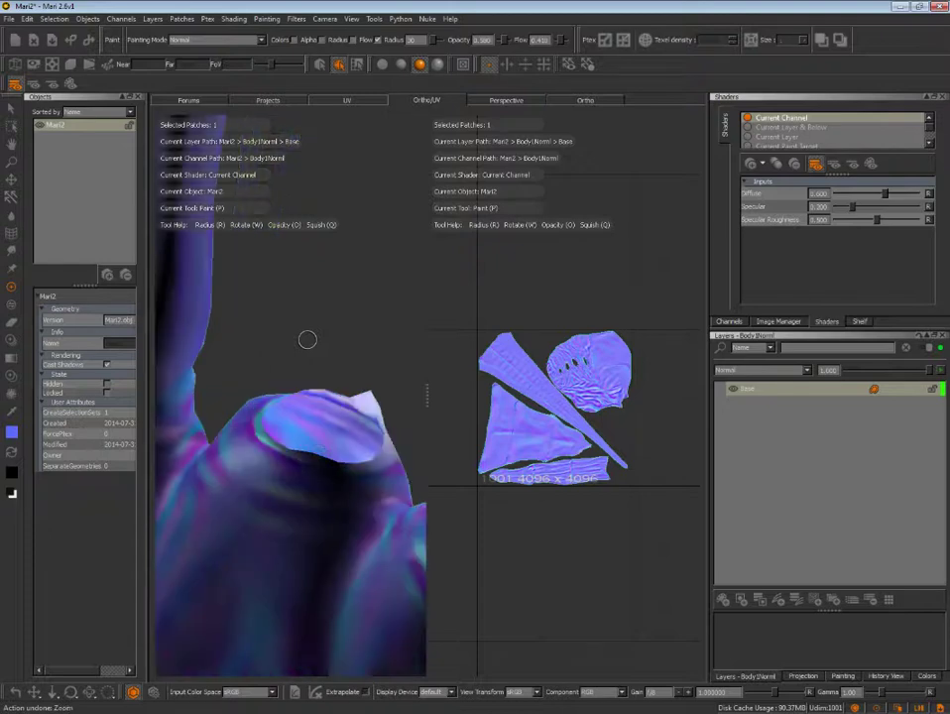
key("ctrl+z")
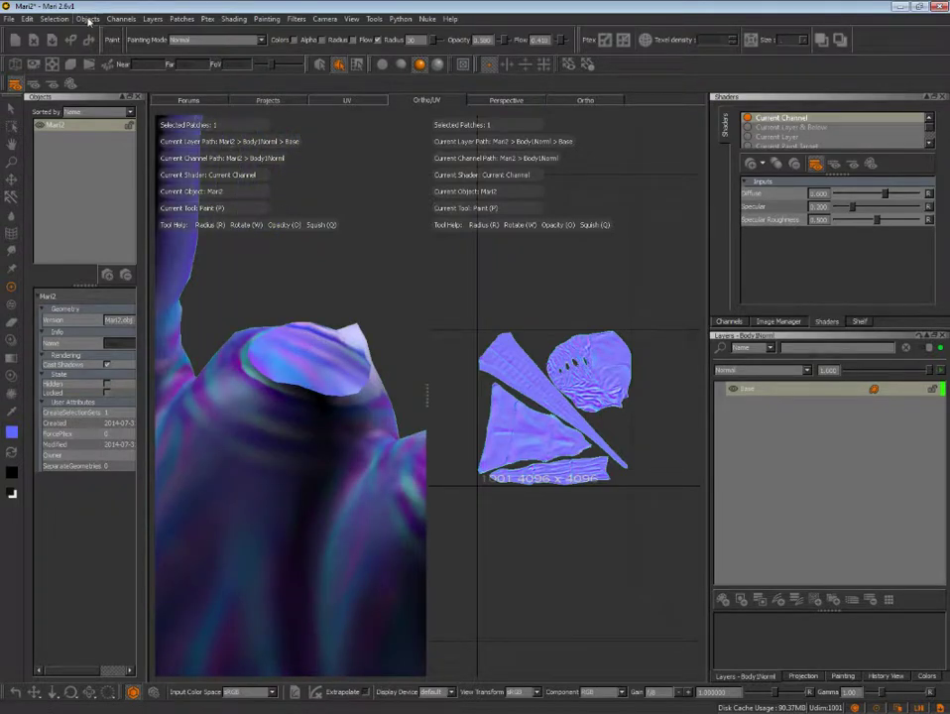
left_click(87, 20)
mouse_move(55, 19)
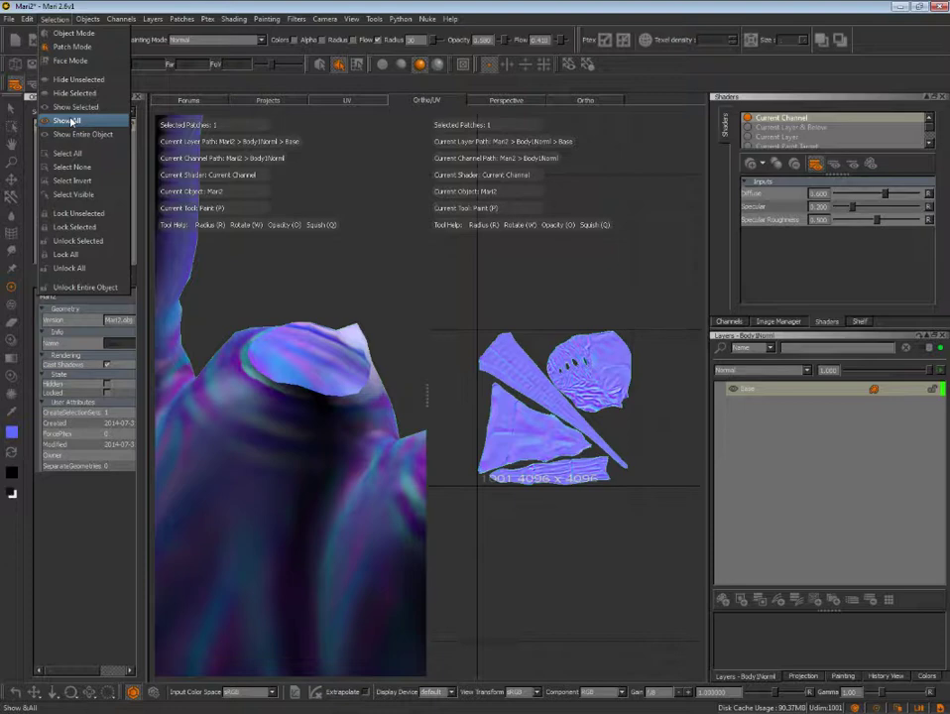
- Show all hidden patches again and lock the unselected patches against painting
left_click(71, 120)
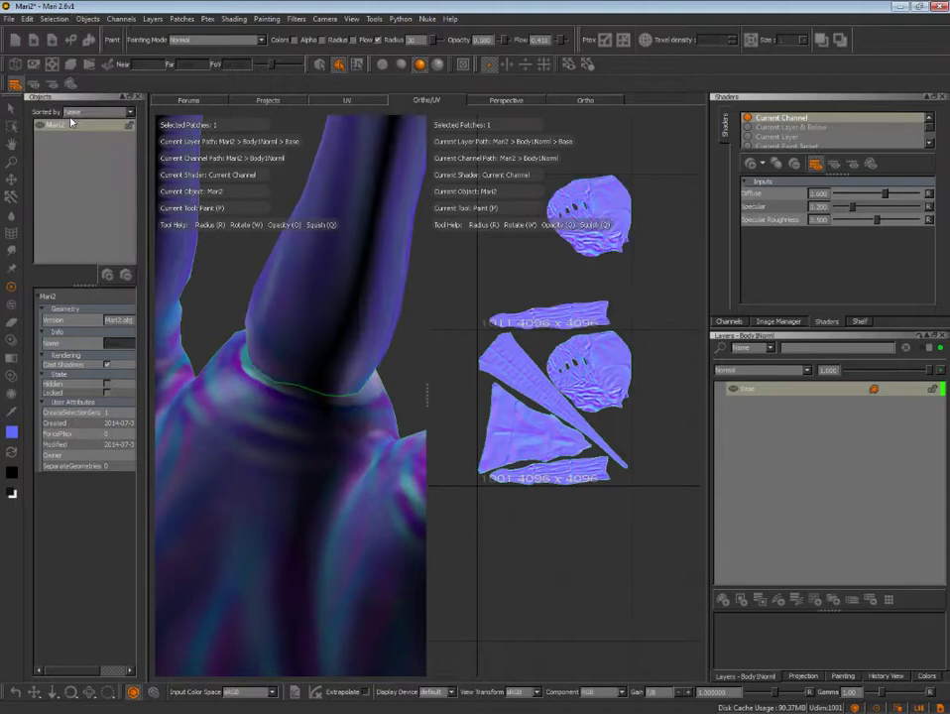
left_click(55, 19)
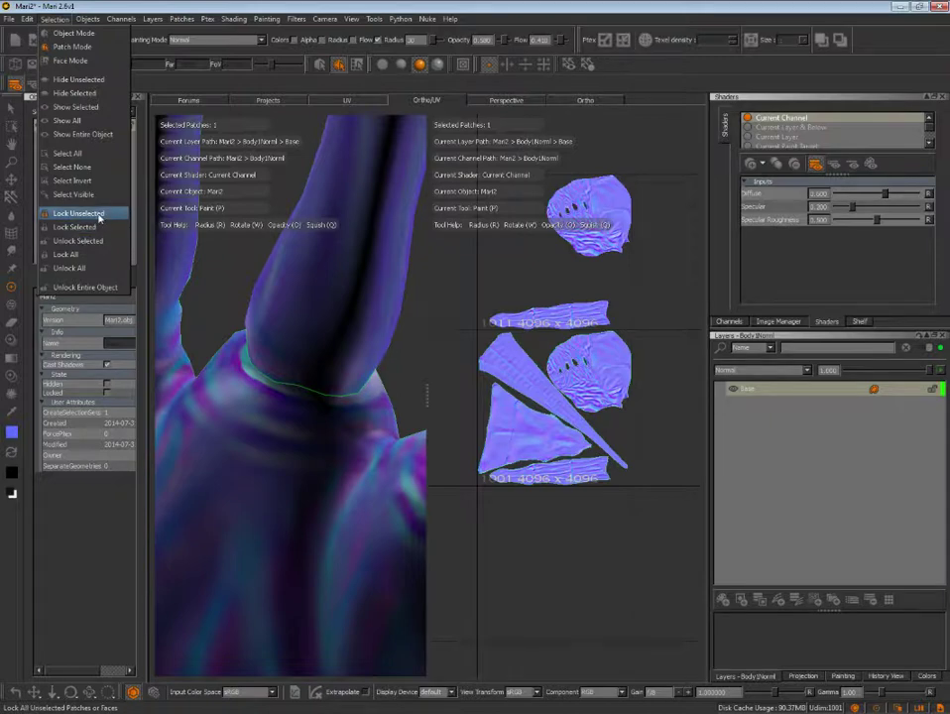
left_click(99, 214)
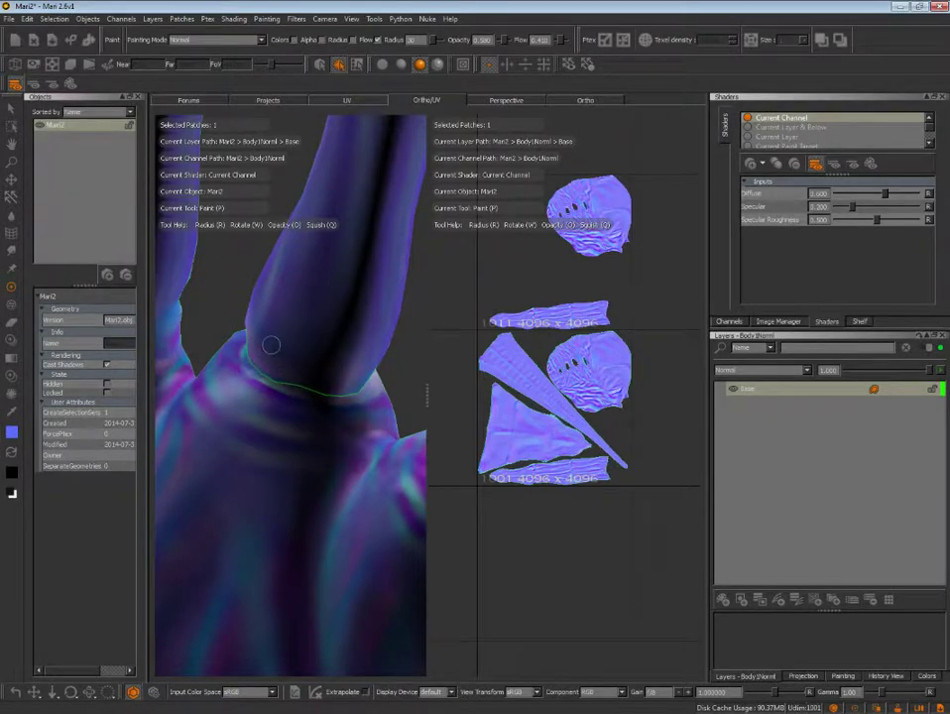
- Undo recent paint strokes and sample the blue normal colour beside the seam
key("ctrl+z")
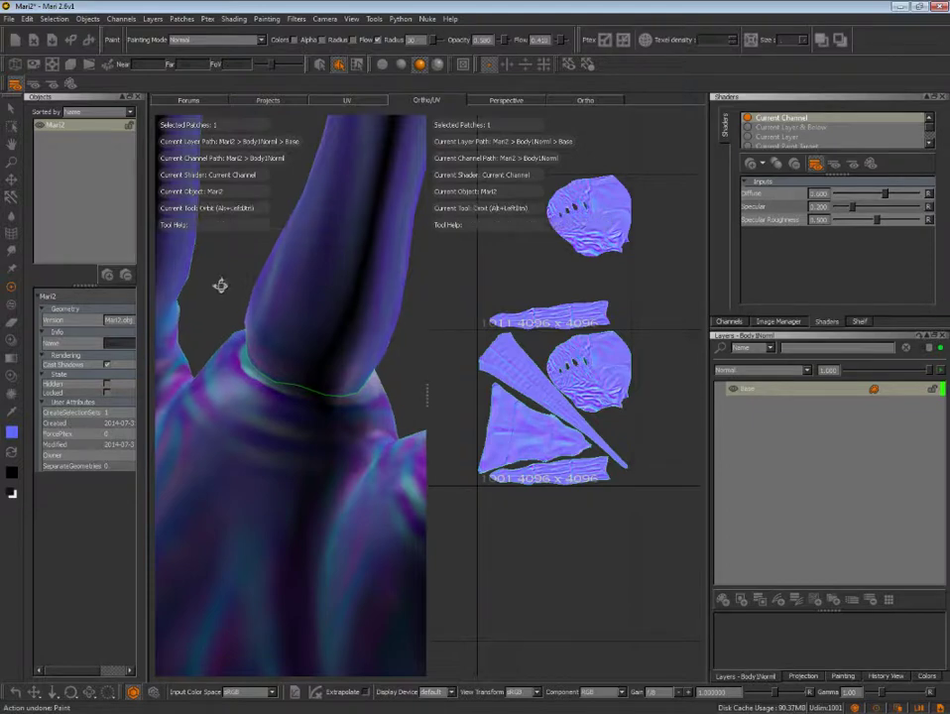
key("c")
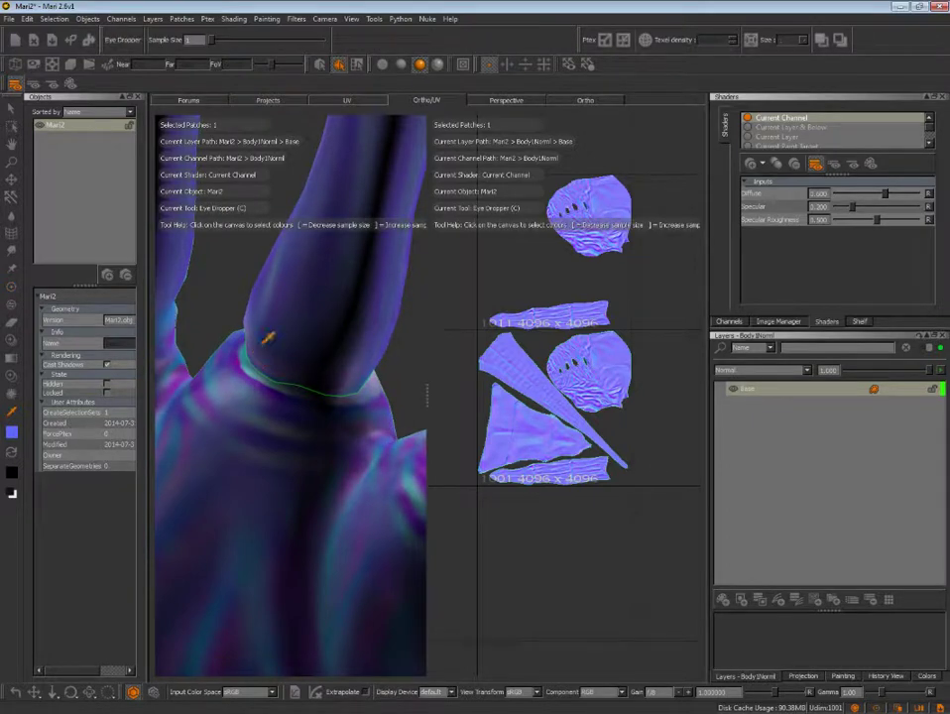
key("p")
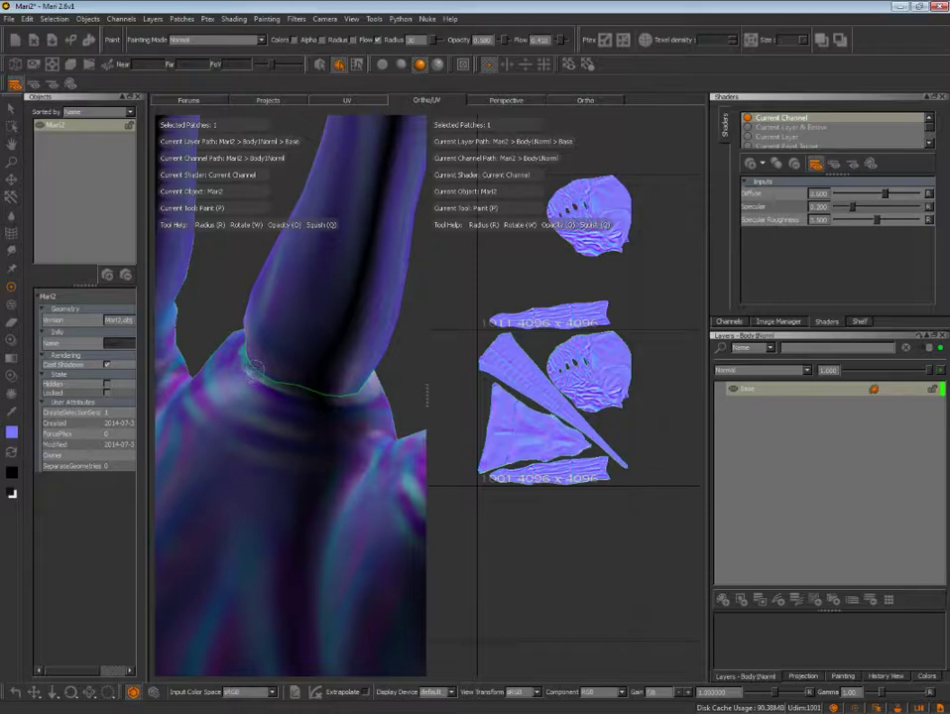
key("ctrl+z")
key("c")
key("p")
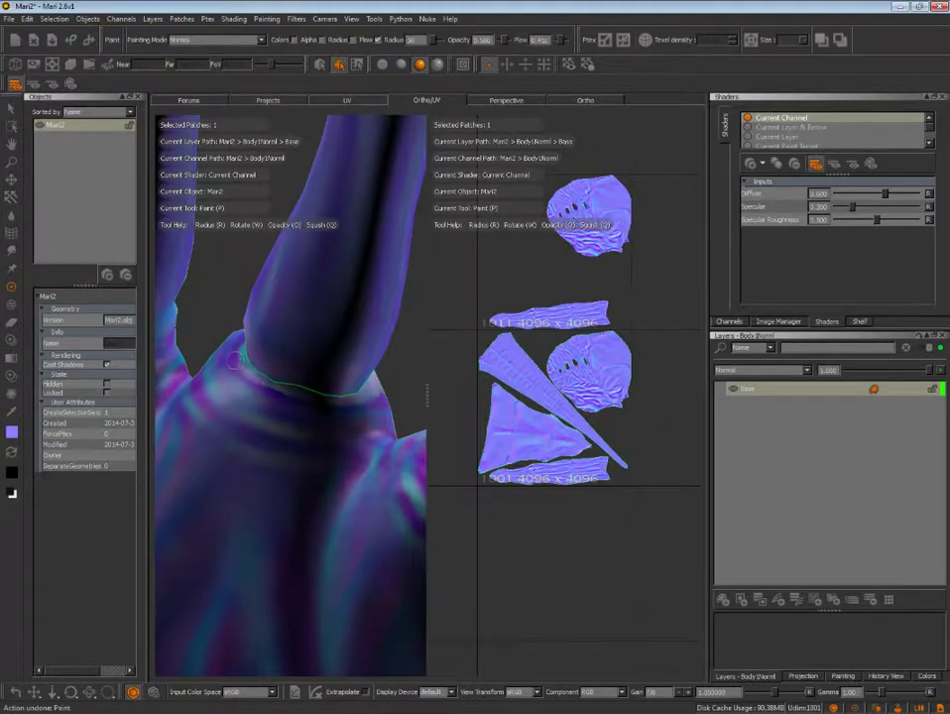
key("c")
left_click(272, 342)
key("p")
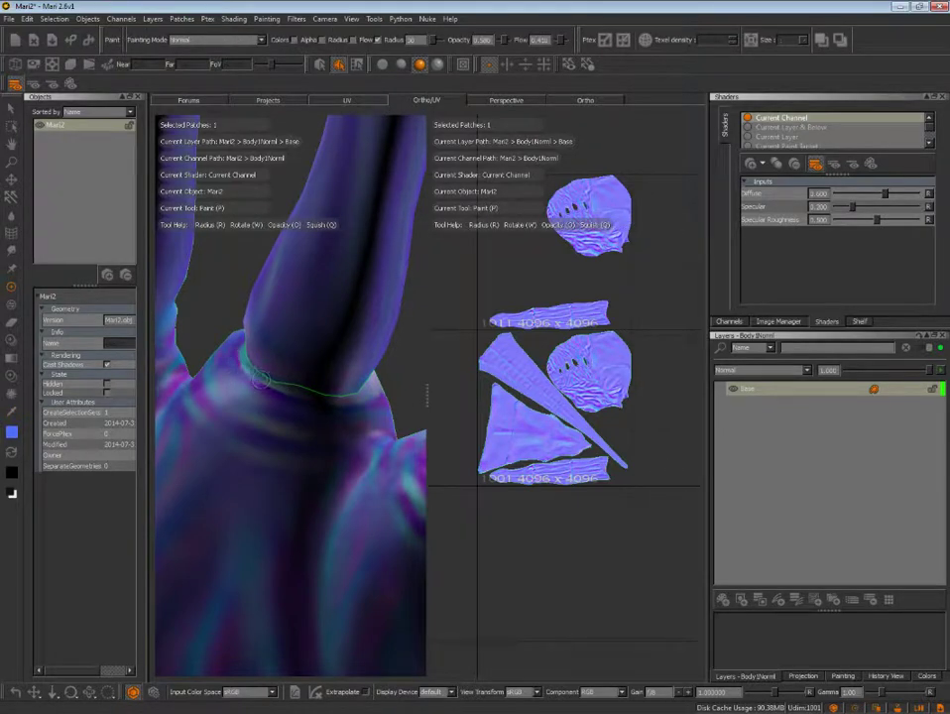
- Undo further paint strokes on the finger seam after zooming in on it
key("ctrl+z")
key("c")
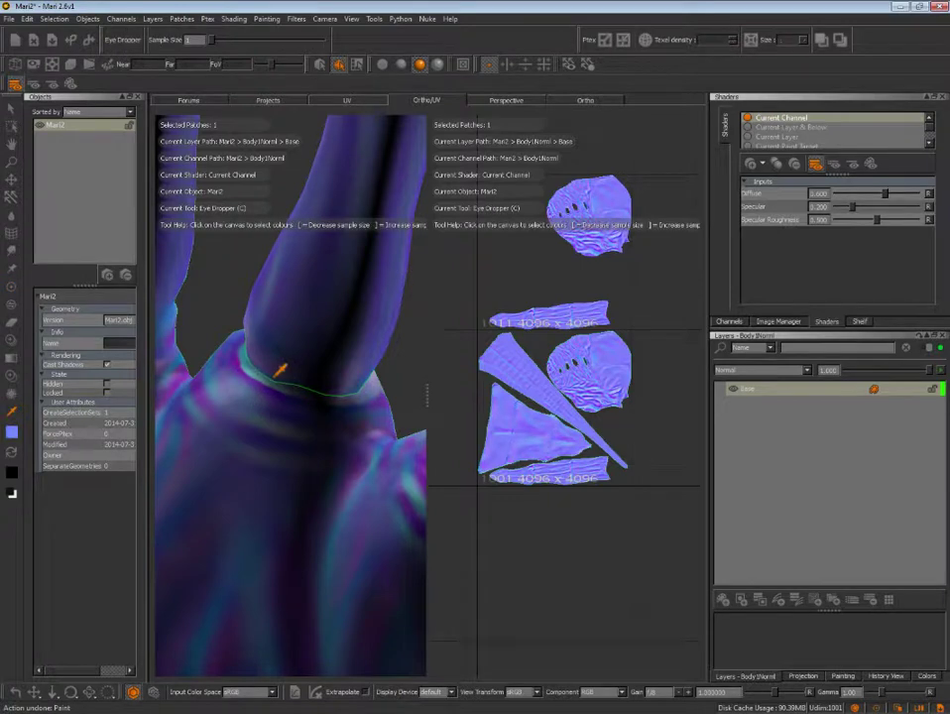
key("p")
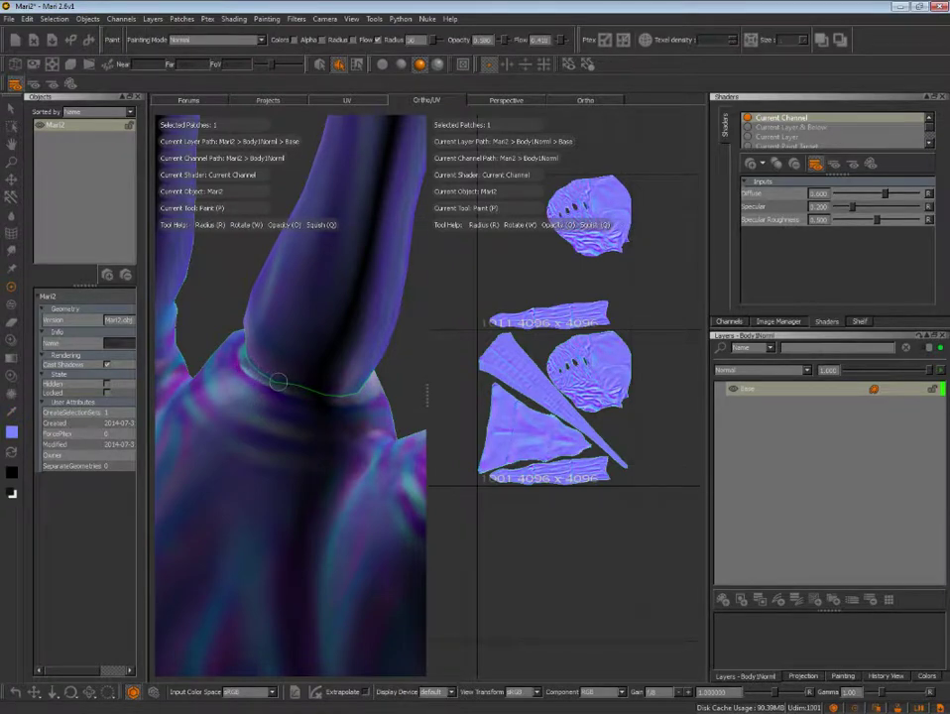
mouse_move(237, 363)
middle_mouse_down()
mouse_move(216, 311)
mouse_move(251, 306)
middle_mouse_up()
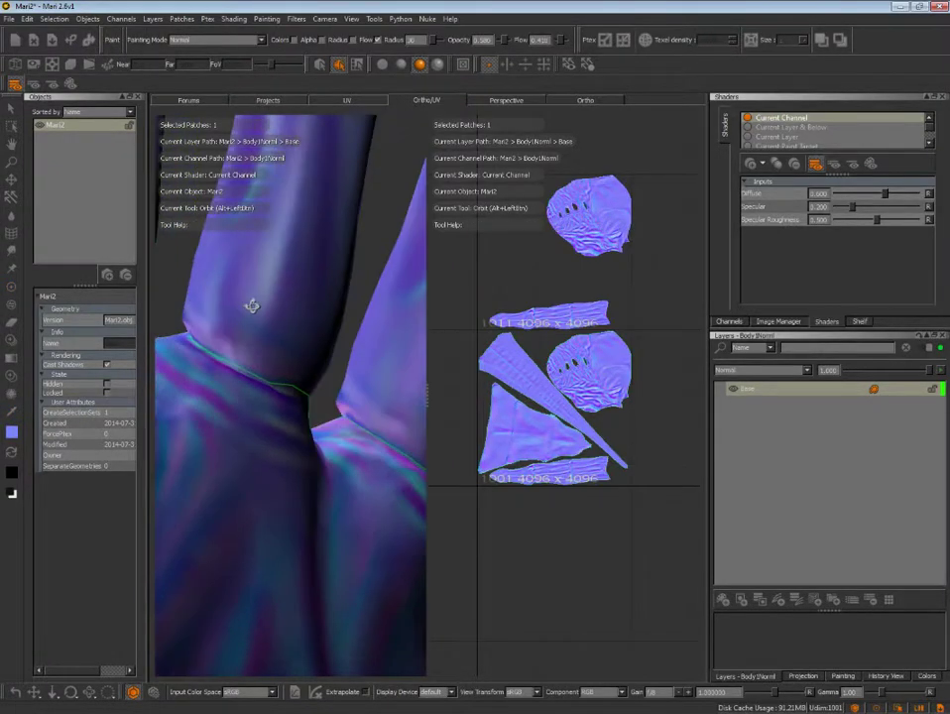
key("c")
key("p")
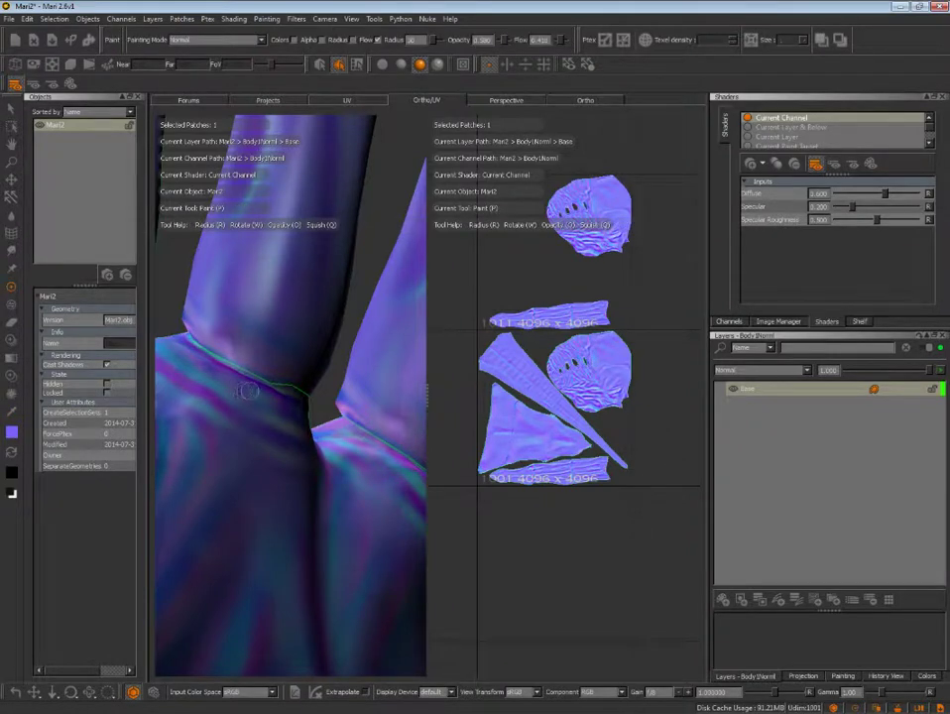
key("ctrl+z")
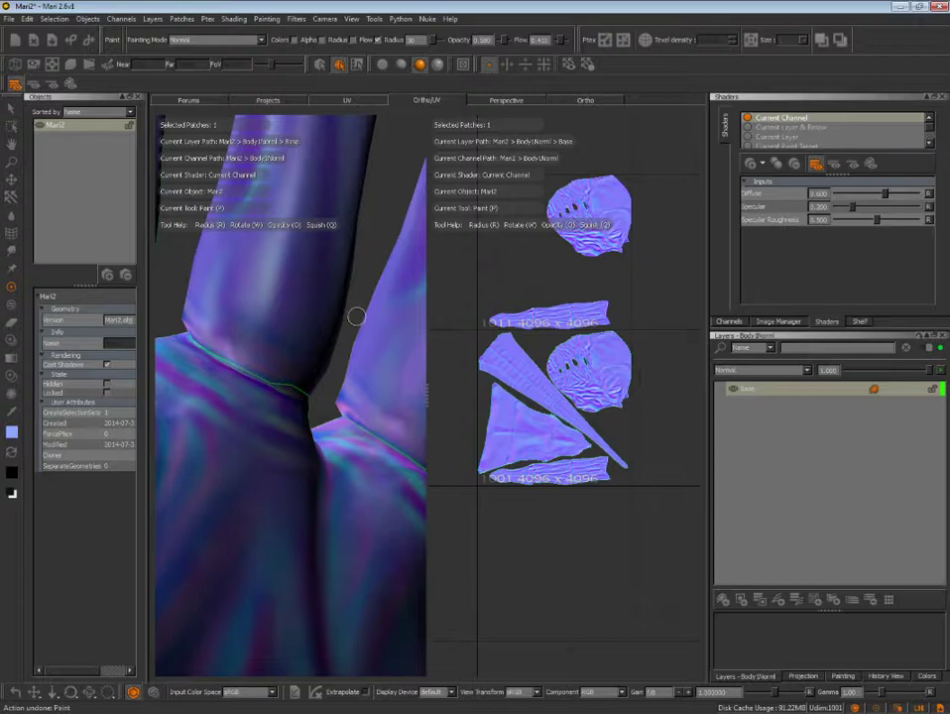
- Zoom and pan the UV view onto the head patch and its row of holes
left_click_drag(356, 317, 313, 323, "alt")
mouse_move(547, 397)
right_mouse_down("alt")
mouse_move(638, 311)
mouse_move(622, 287)
right_mouse_up("alt")
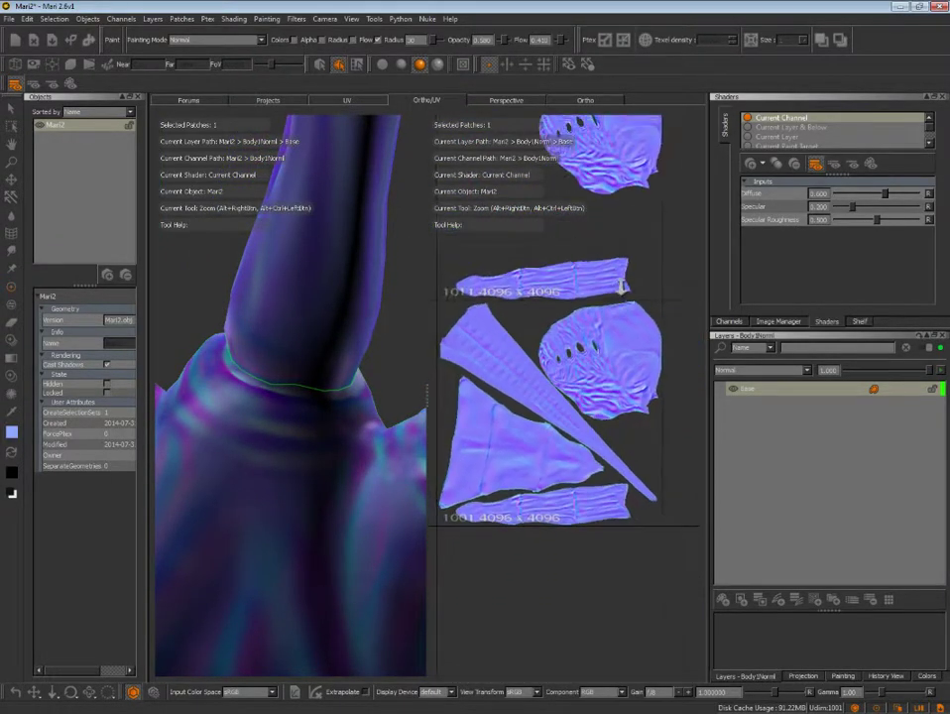
right_click_drag(622, 287, 670, 297, "alt")
middle_click_drag(671, 296, 479, 344, "alt")
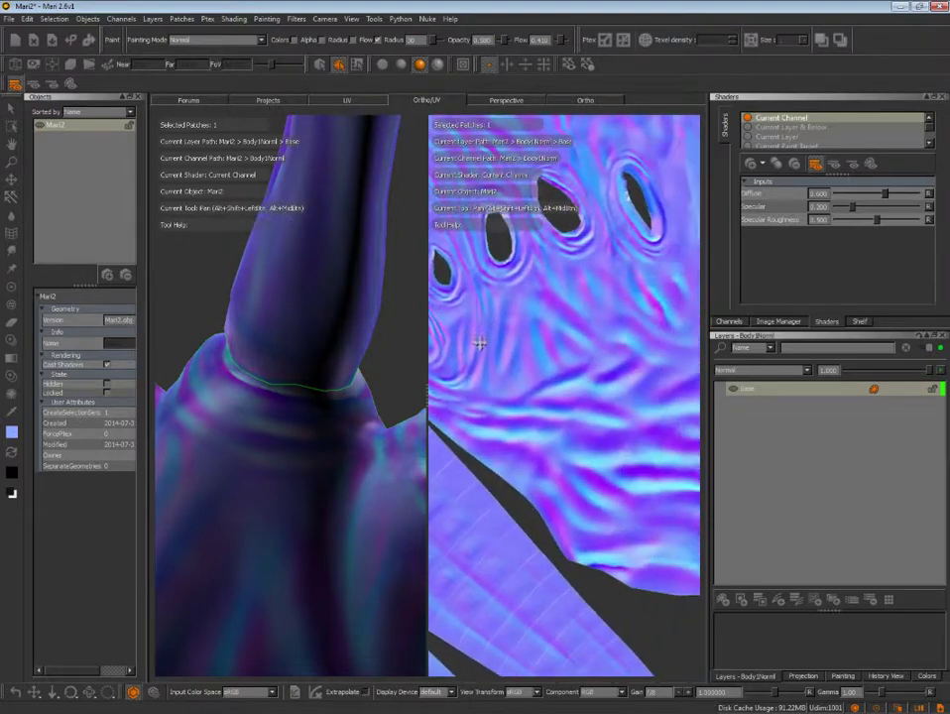
middle_click_drag(541, 258, 594, 325)
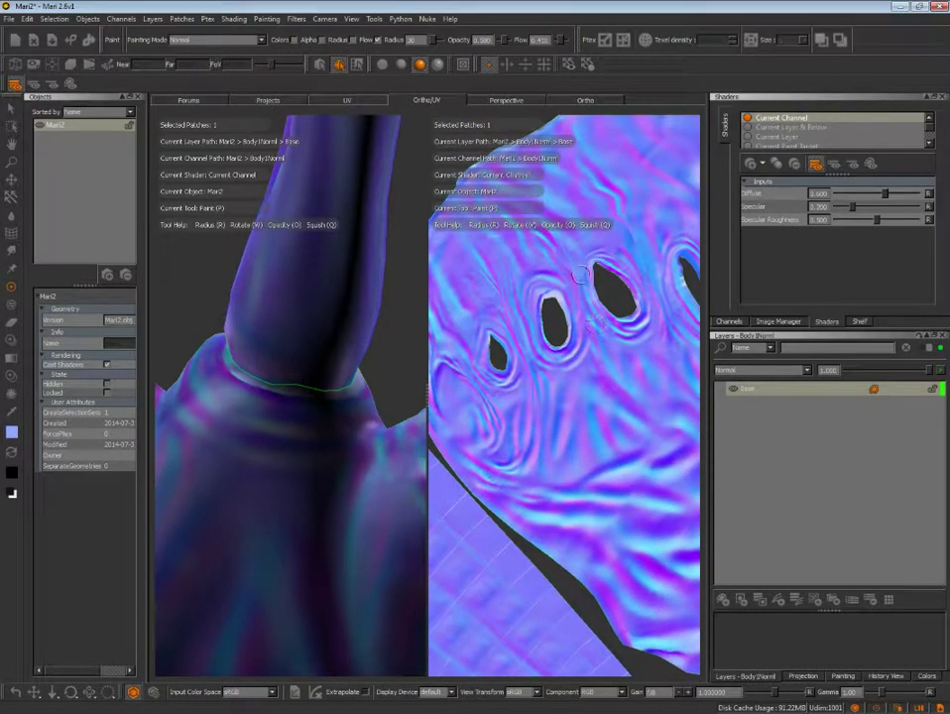
mouse_move(530, 273)
right_mouse_down("alt")
mouse_move(472, 270)
mouse_move(511, 288)
mouse_move(621, 295)
right_mouse_up("alt")
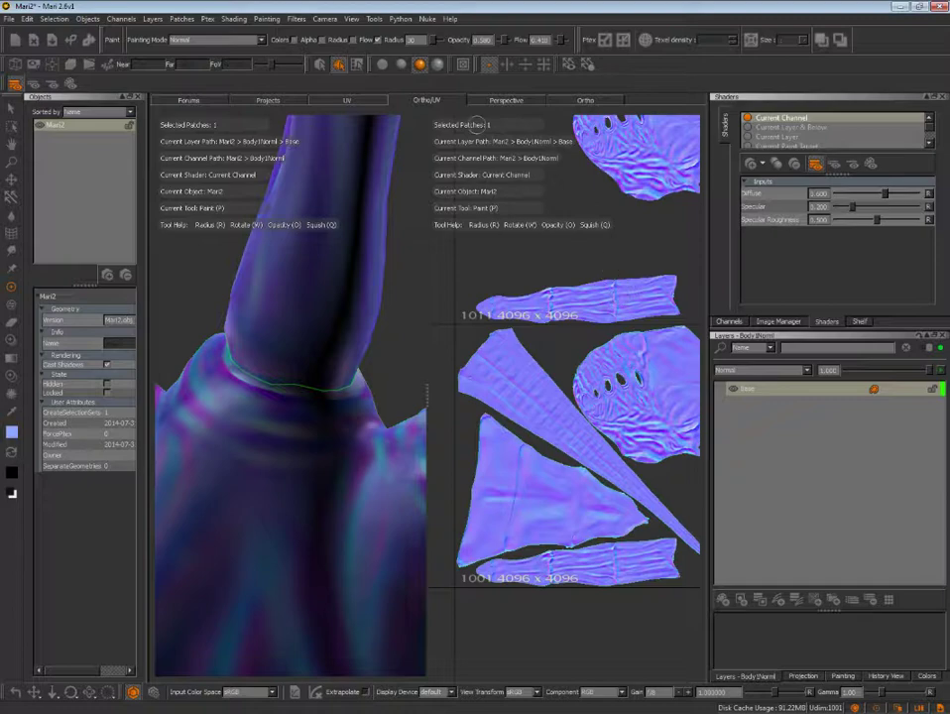
- Switch to the single Perspective view, frame both finger-base seams, and undo the last stroke
left_click(495, 103)
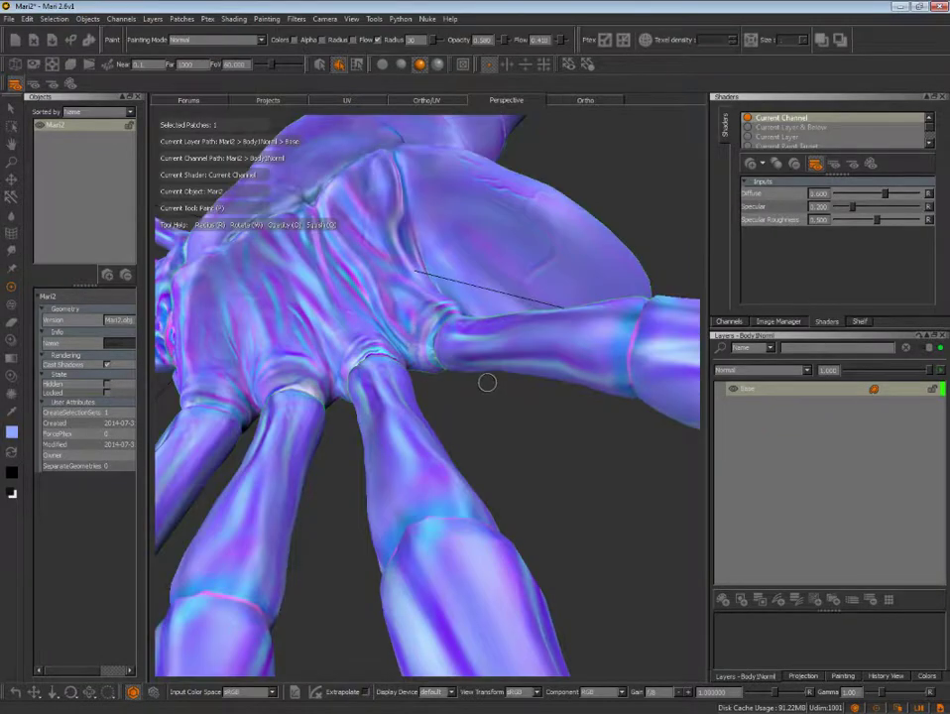
left_click_drag(498, 477, 456, 365, "alt")
mouse_move(457, 365)
right_mouse_down("alt")
mouse_move(452, 350)
mouse_move(487, 378)
mouse_move(363, 369)
mouse_move(498, 371)
right_mouse_up("alt")
mouse_move(498, 370)
left_mouse_down("alt")
mouse_move(451, 384)
mouse_move(582, 252)
left_mouse_up("alt")
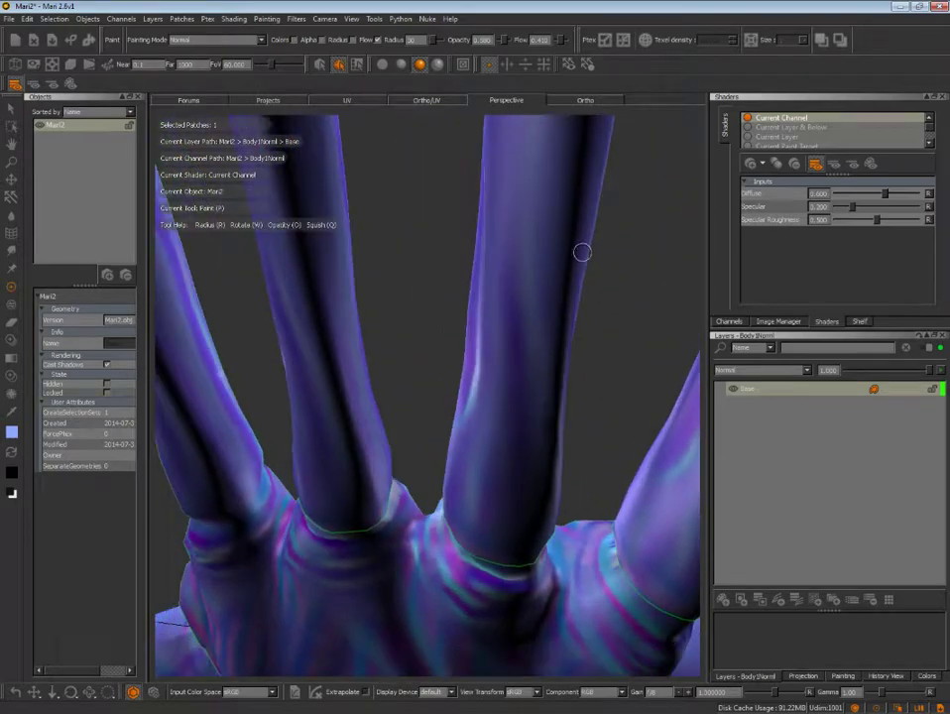
mouse_move(397, 368)
right_mouse_down("alt")
mouse_move(399, 336)
mouse_move(380, 363)
mouse_move(390, 398)
right_mouse_up("alt")
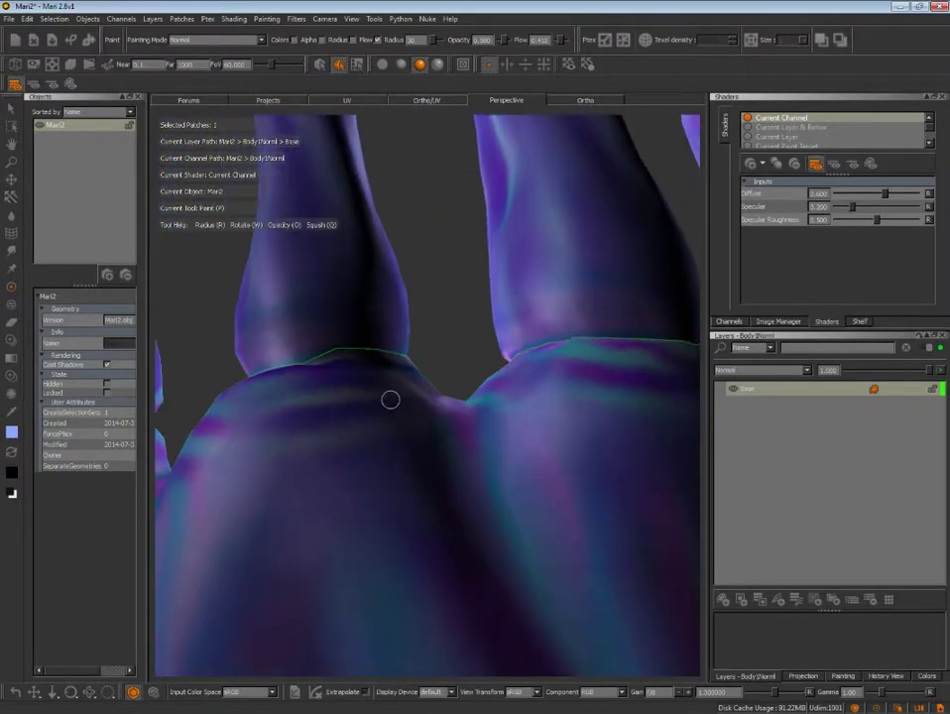
left_click_drag(390, 399, 425, 247, "alt")
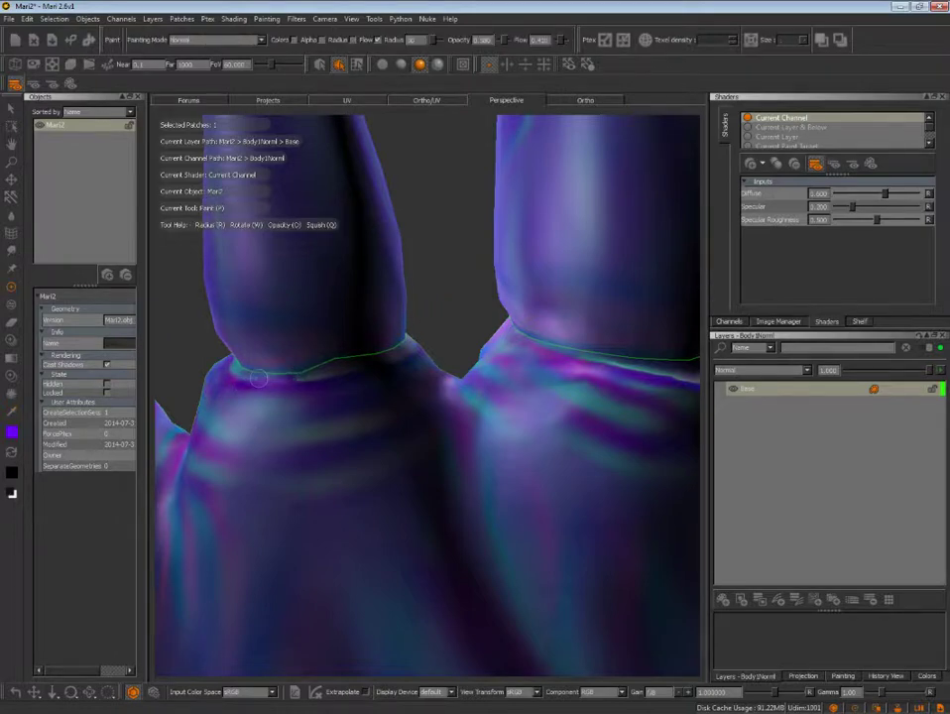
left_click_drag(403, 279, 466, 287, "alt")
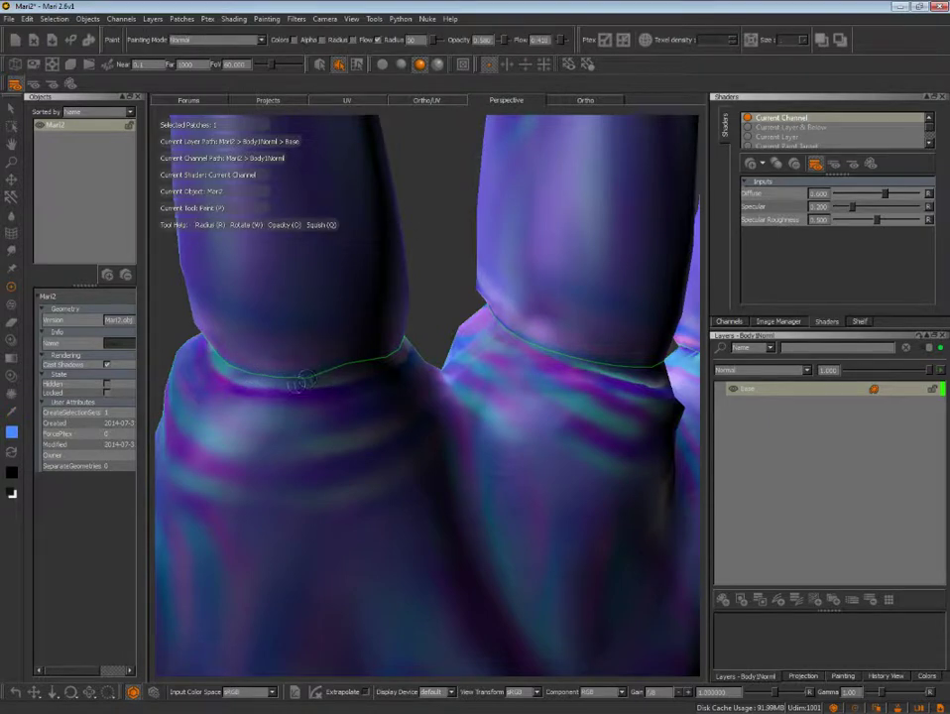
key("ctrl+z")
- Load a soft Organic Brushes shelf brush with smaller radius and lower opacity, undoing a test stroke
left_click(860, 321)
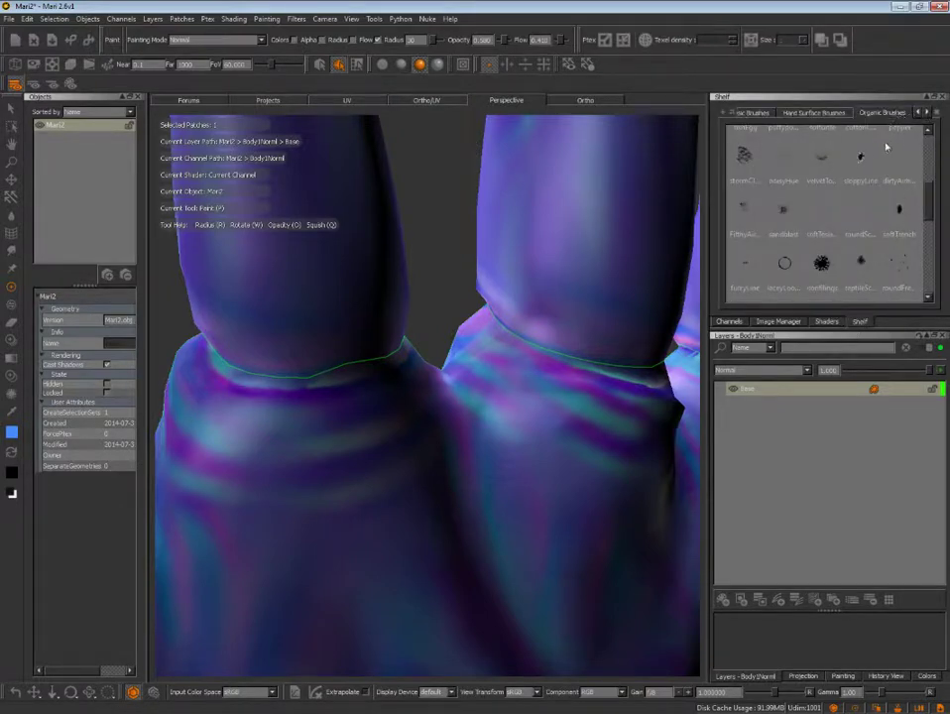
scroll(929, 193, "down", 2)
scroll(928, 198, "up", 3)
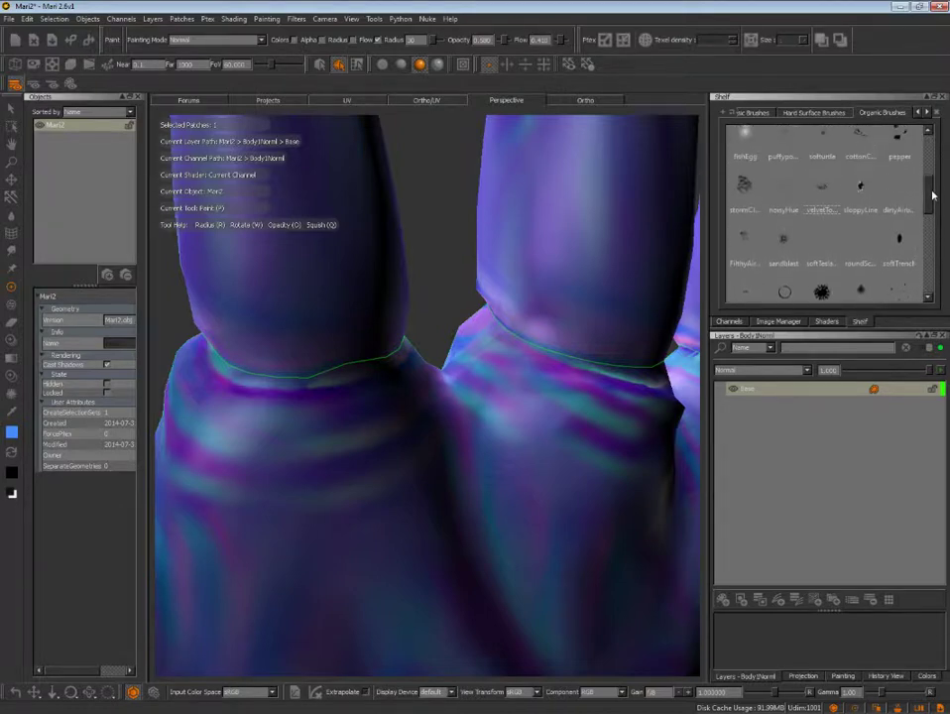
left_click(811, 197)
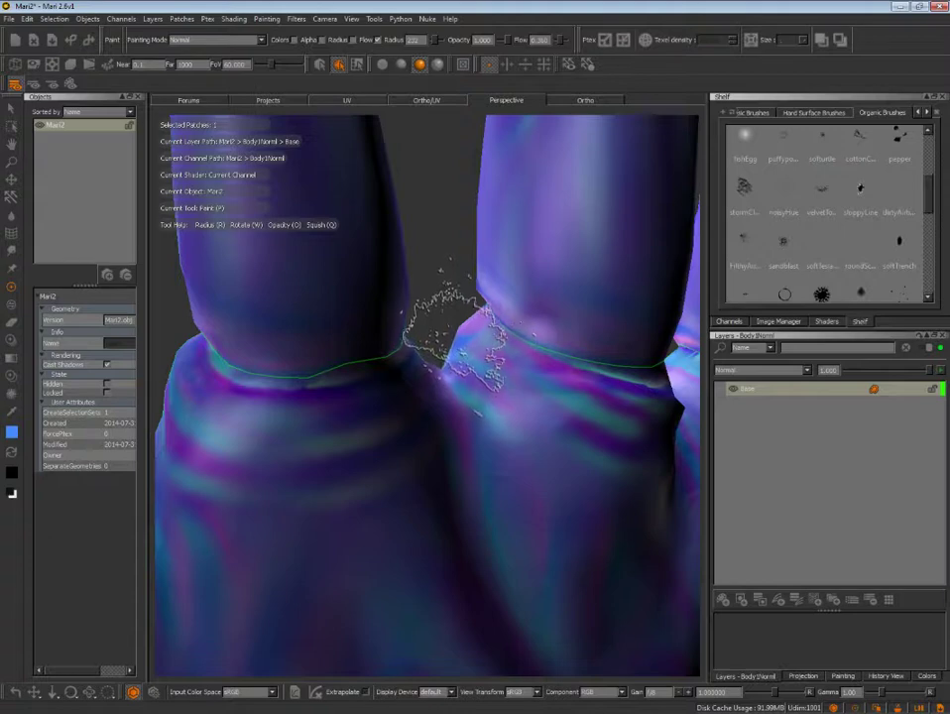
left_click_drag(451, 337, 402, 343)
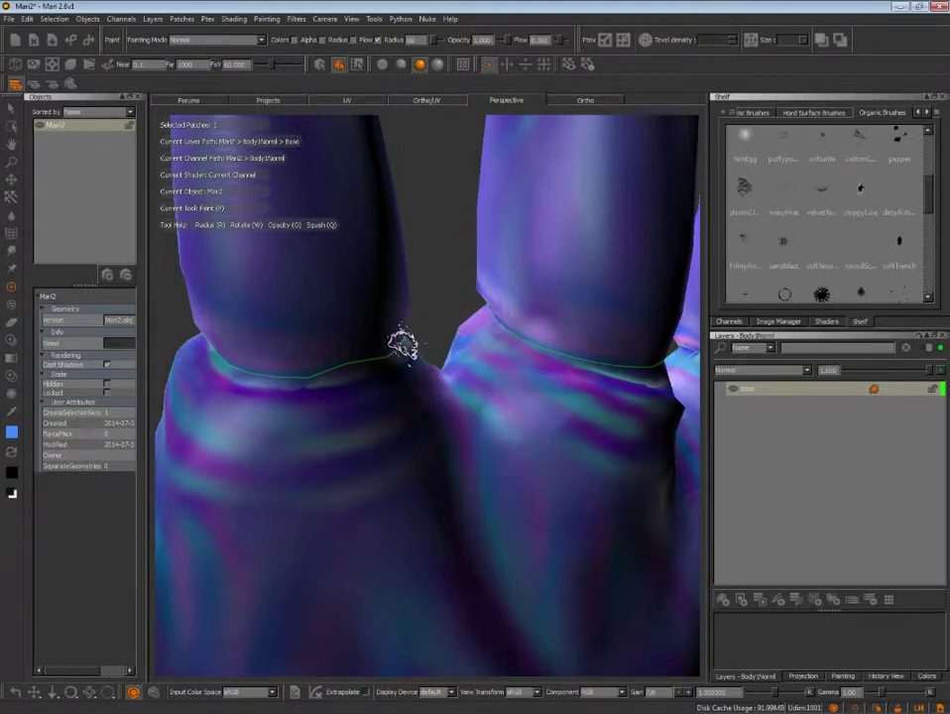
left_click_drag(506, 40, 490, 41)
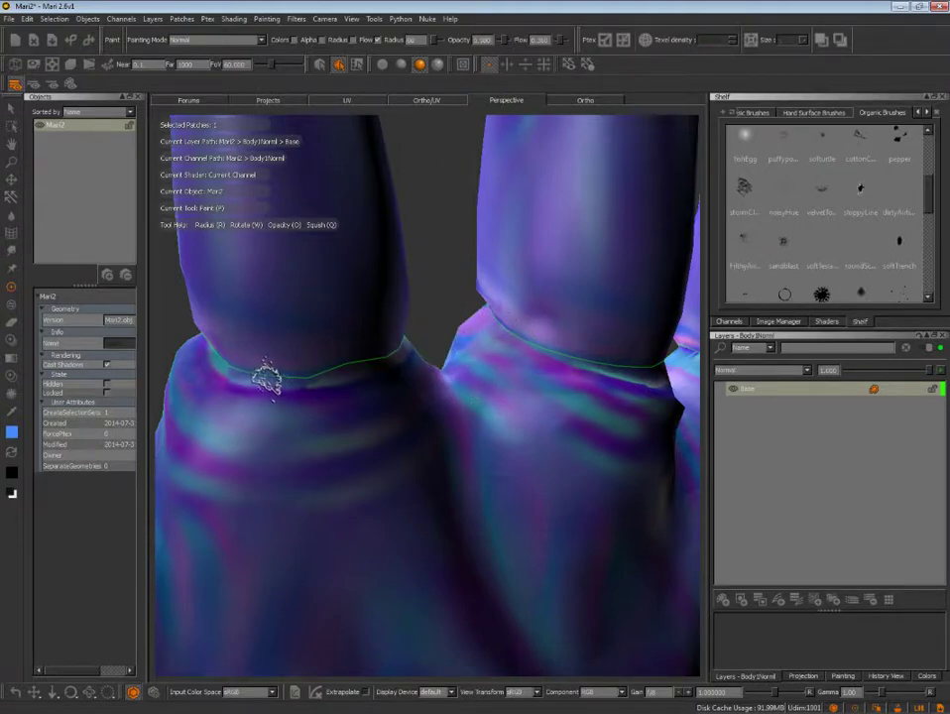
key("ctrl+z")
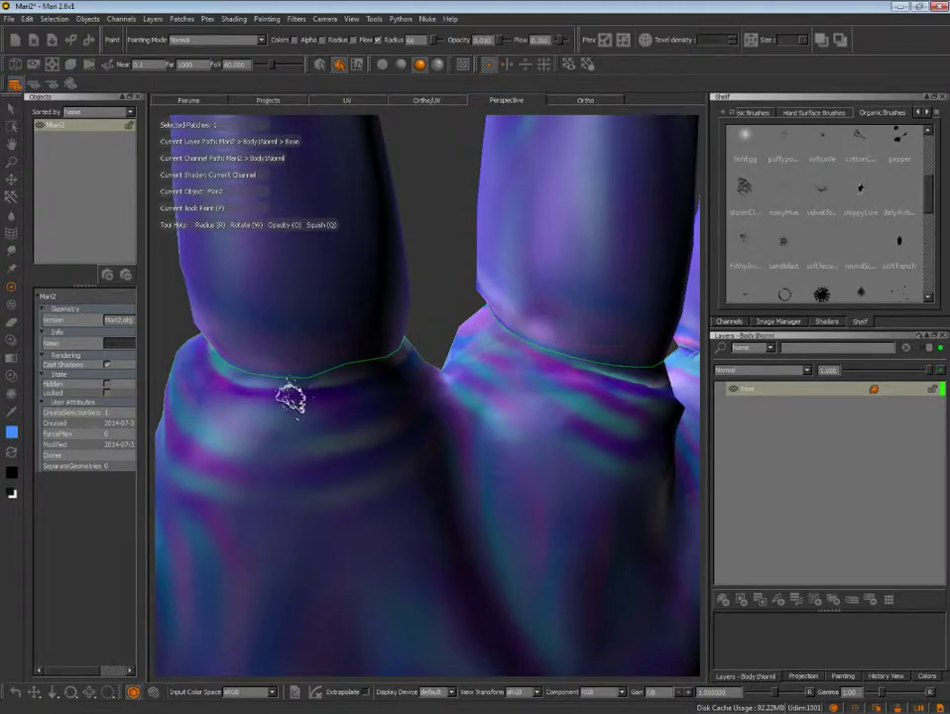
- Sample the blue tone beside the seam as the paint colour
key("c")
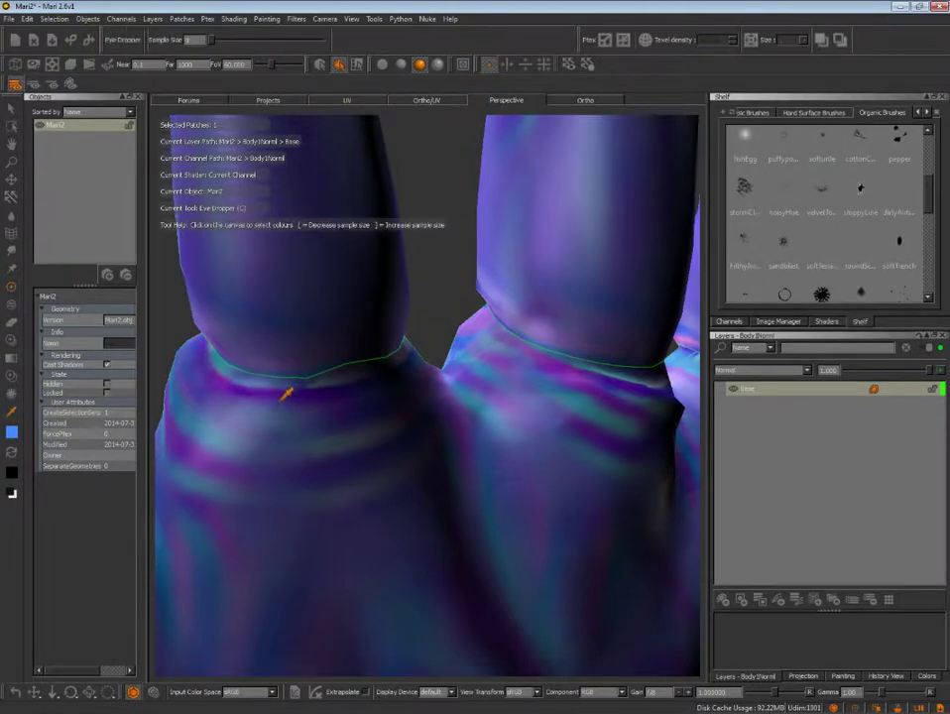
key("p")
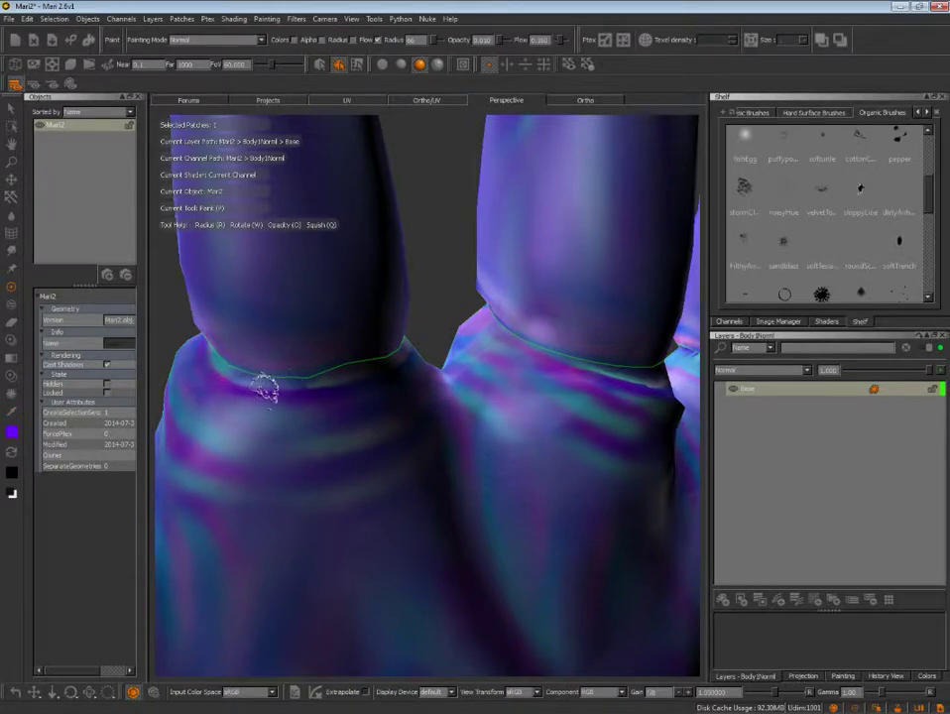
key("c")
key("p")
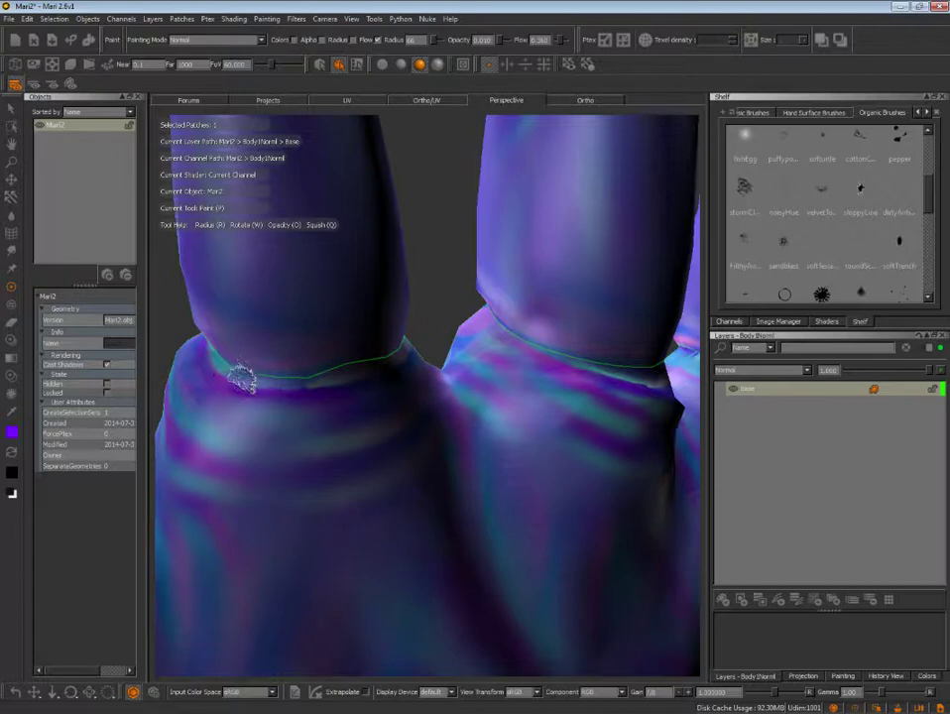
key("c")
left_click(266, 366)
key("p")
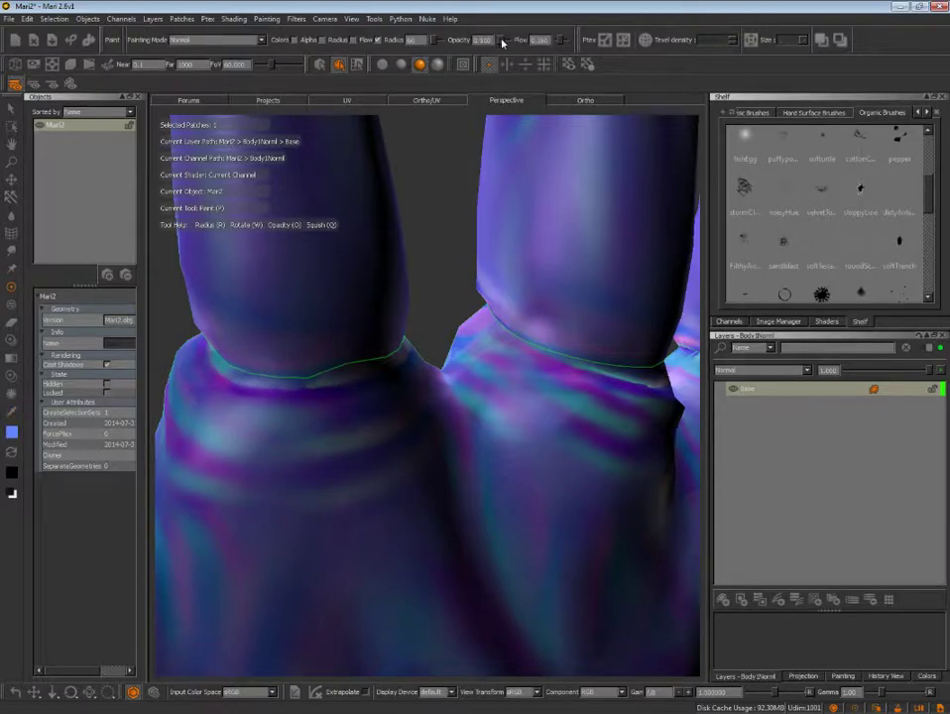
- Raise opacity slightly and paint sampled purple and blue tones over the crease between the fingers
left_click_drag(503, 42, 360, 233)
left_click(264, 388)
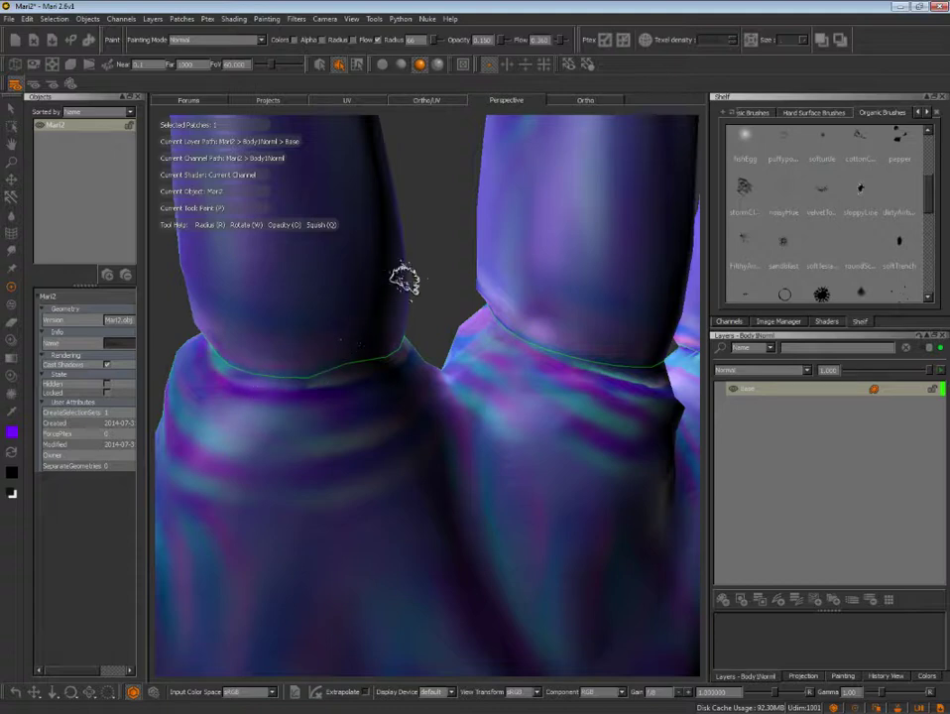
left_click(330, 368)
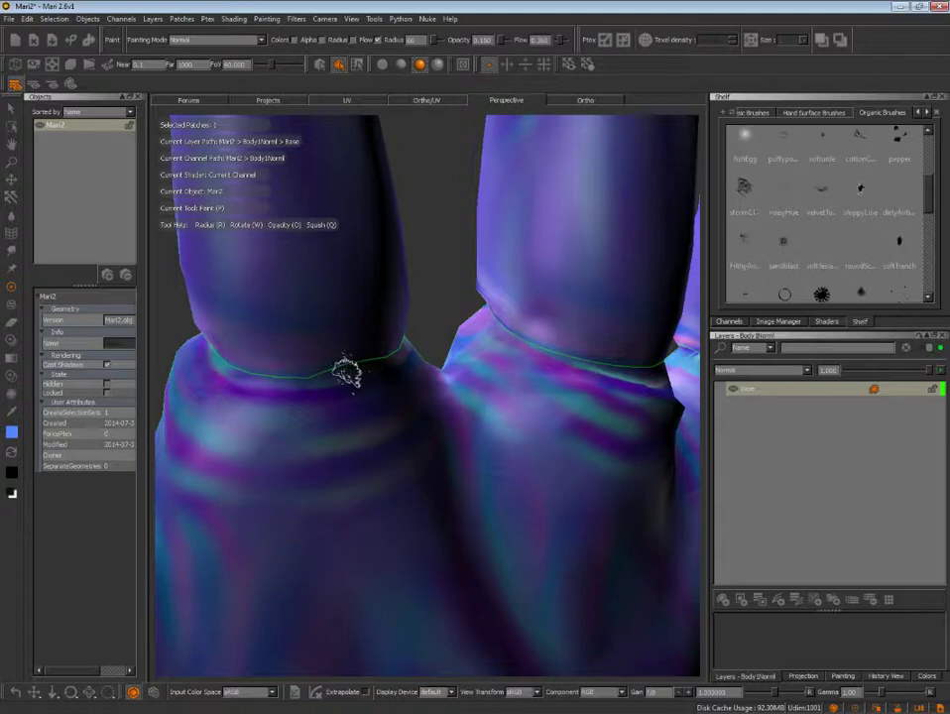
key("c")
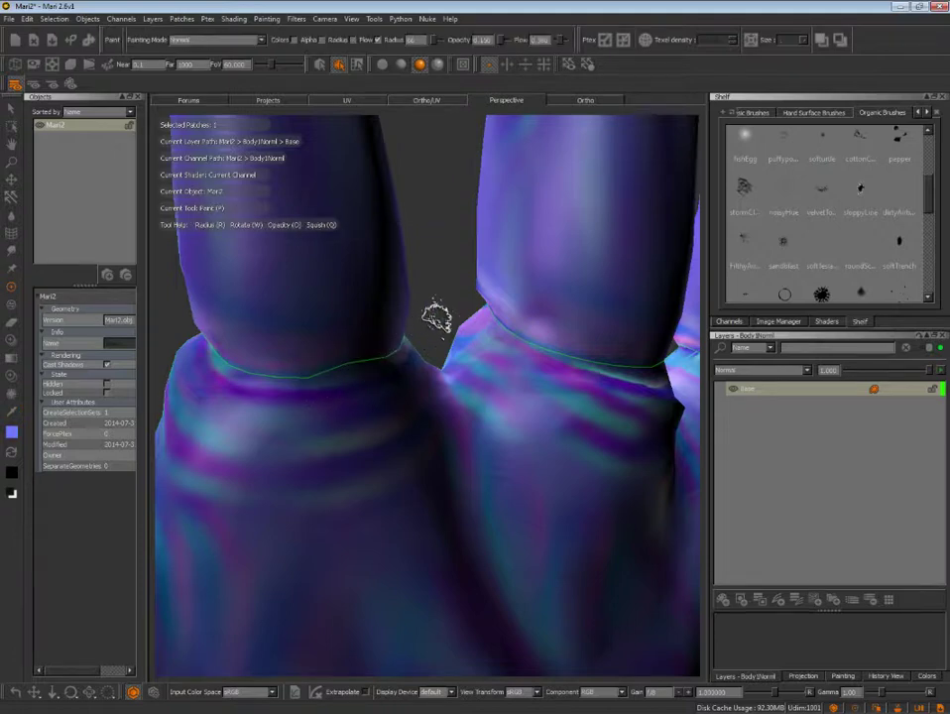
mouse_move(434, 319)
left_mouse_down("alt")
mouse_move(407, 315)
mouse_move(391, 346)
left_mouse_up("alt")
key("c")
left_click(356, 309)
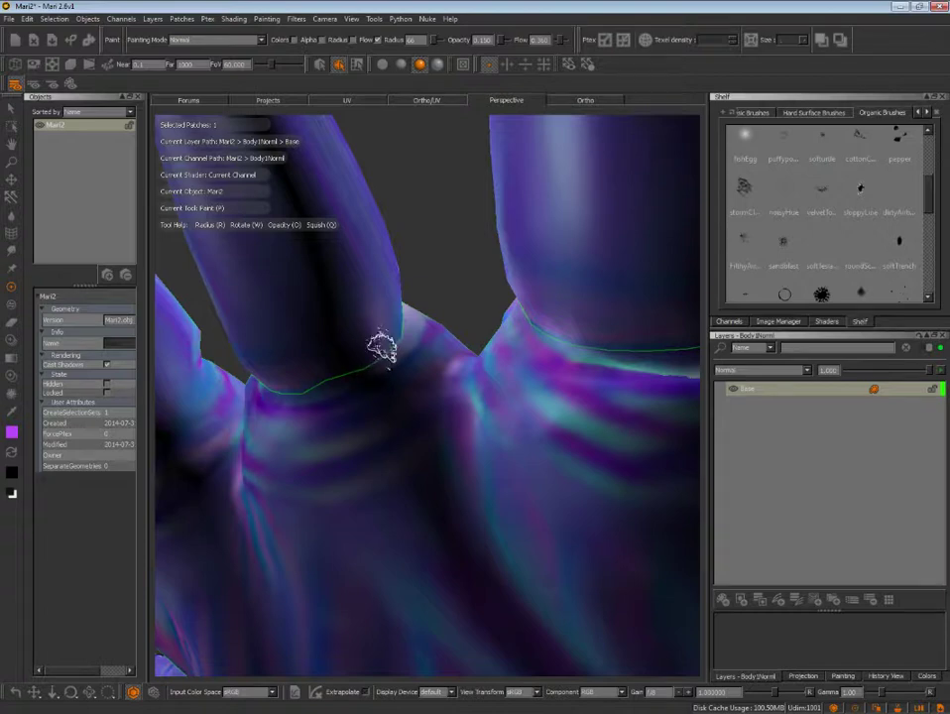
key("c")
left_click(387, 349)
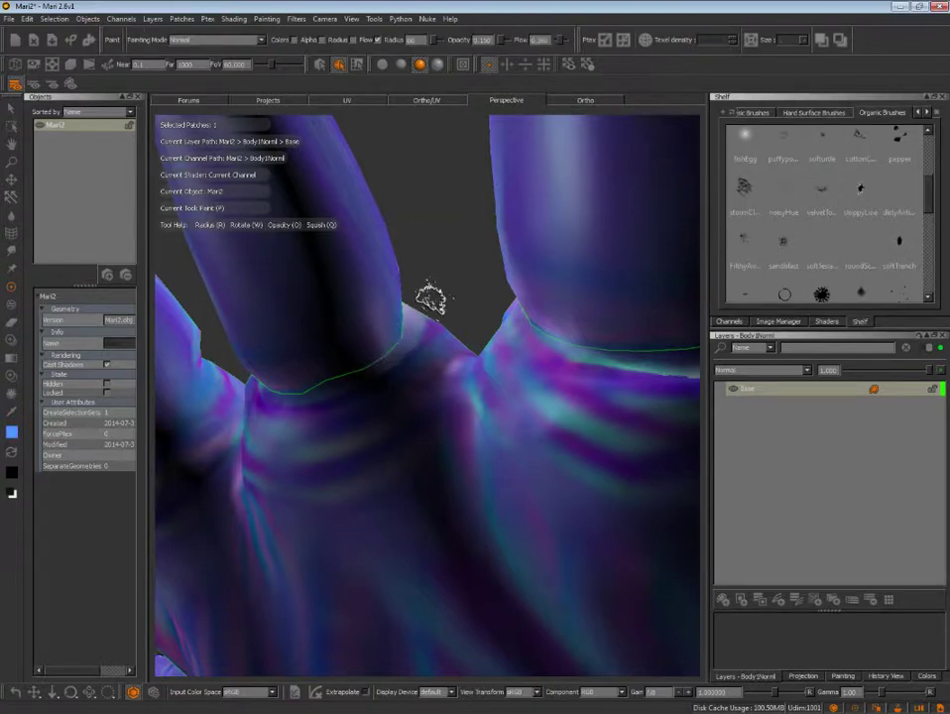
mouse_move(420, 277)
left_mouse_down("alt")
mouse_move(420, 259)
mouse_move(397, 298)
left_mouse_up("alt")
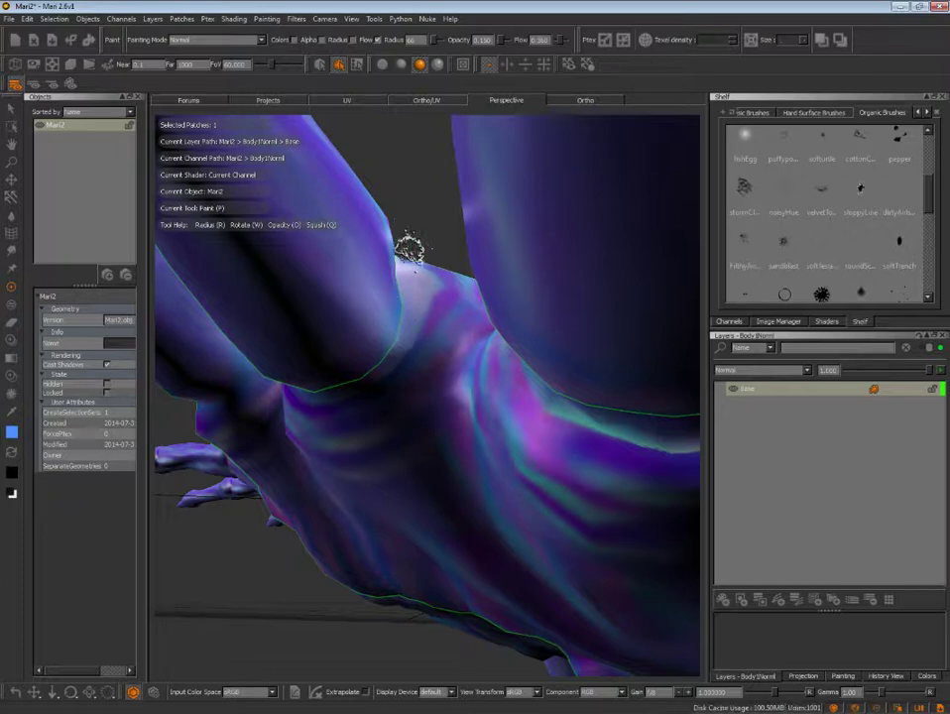
- Sample two surface colours from beside the seam near the dark hole
mouse_move(406, 248)
left_mouse_down("alt")
mouse_move(371, 323)
mouse_move(378, 339)
left_mouse_up("alt")
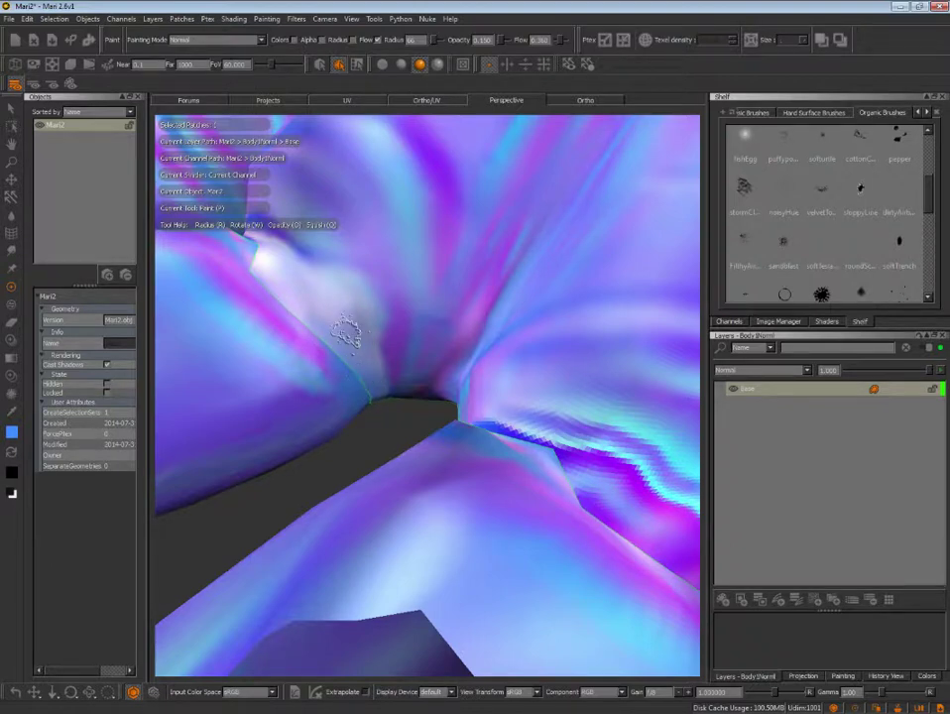
key("c")
left_click(323, 332)
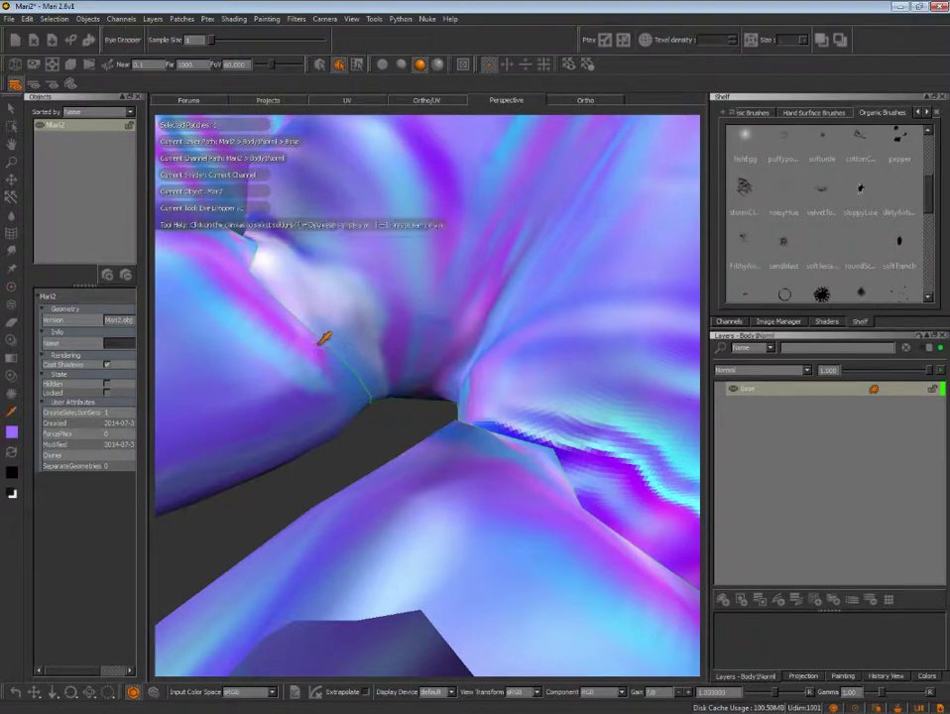
key("p")
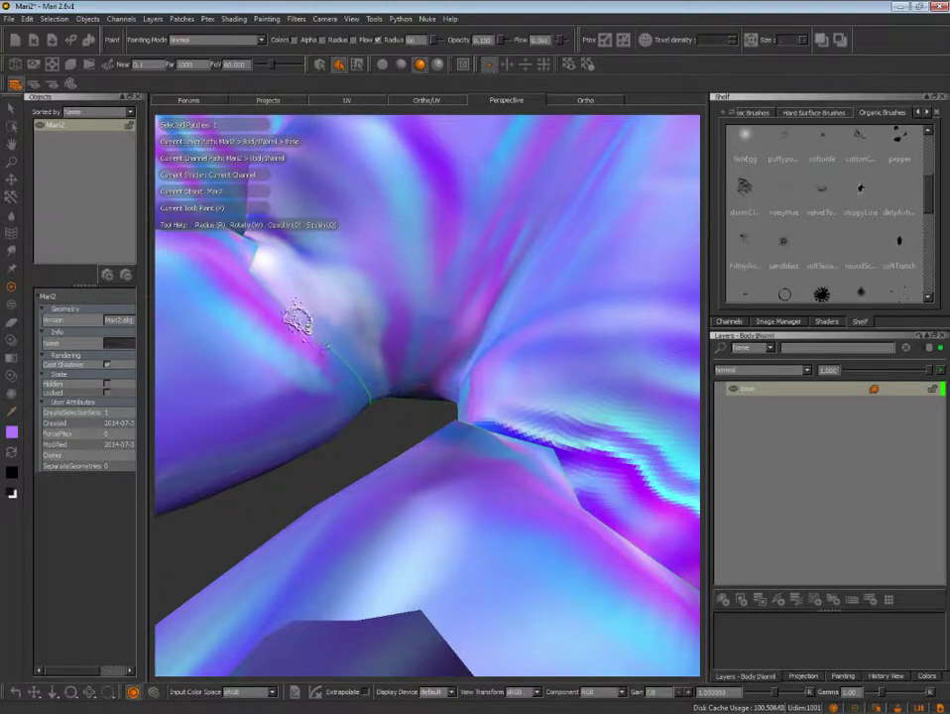
key("c")
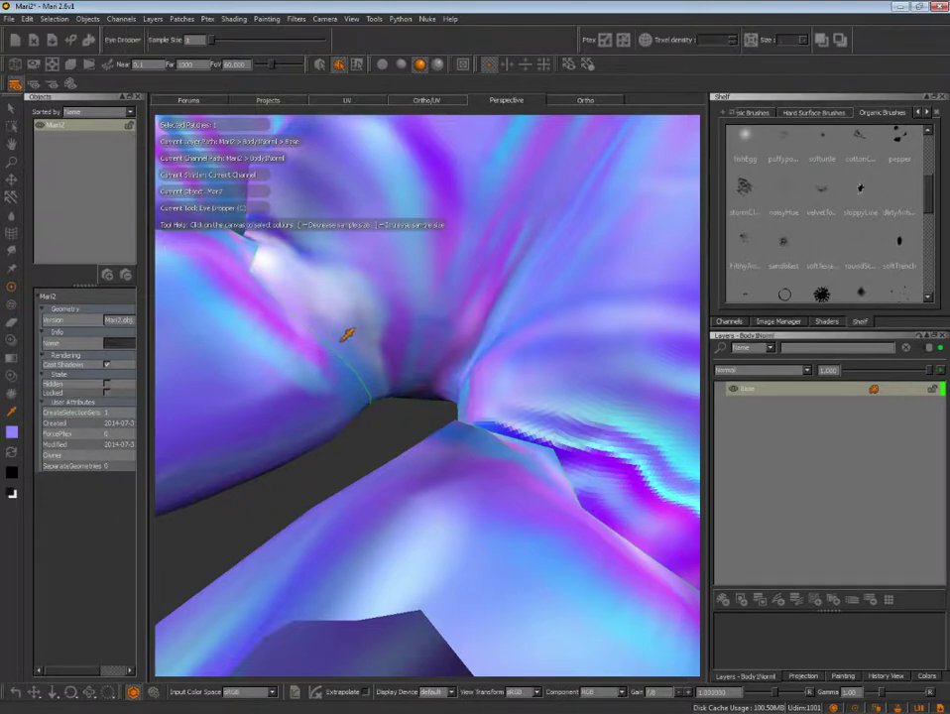
left_click(337, 330)
key("p")
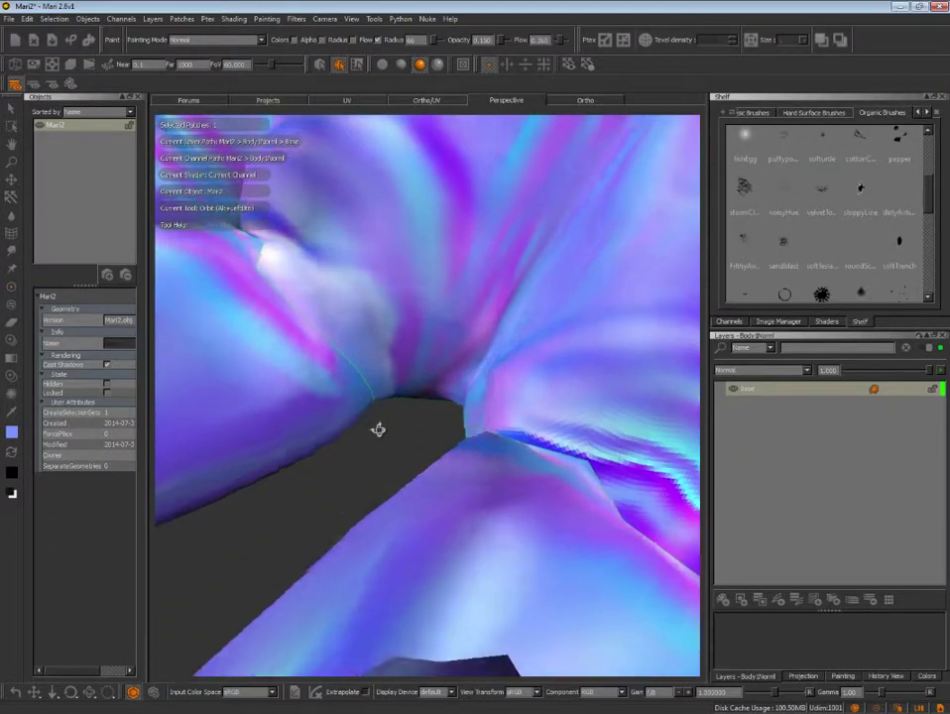
- Set opacity to 0.250 and paint over the seam above the hole, undoing stray dabs
left_click_drag(351, 425, 369, 467, "alt")
key("c")
key("p")
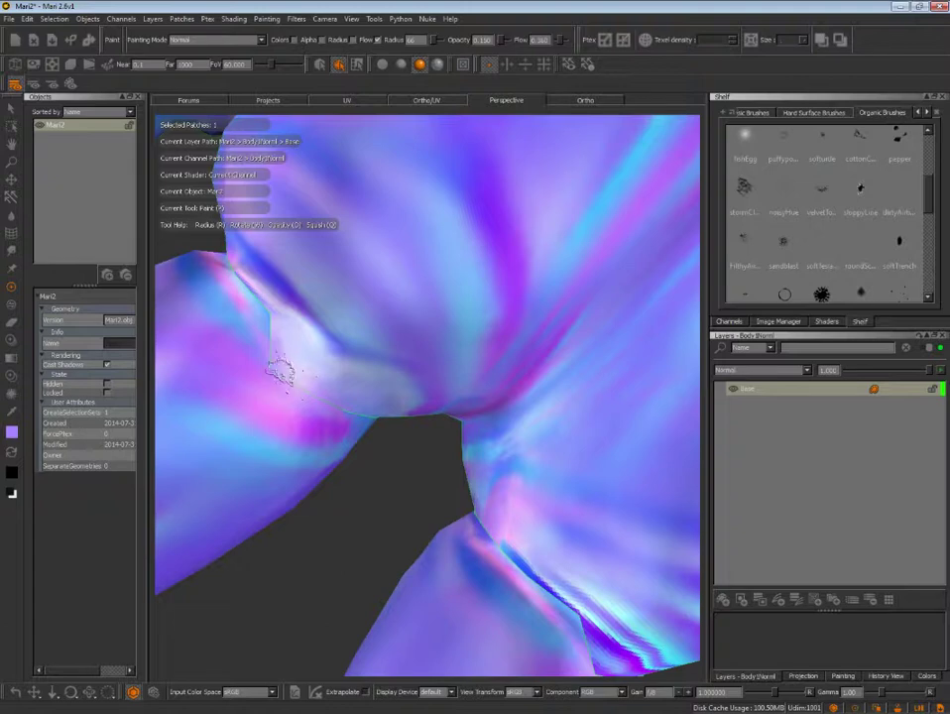
left_click(504, 40)
left_click_drag(272, 360, 303, 384)
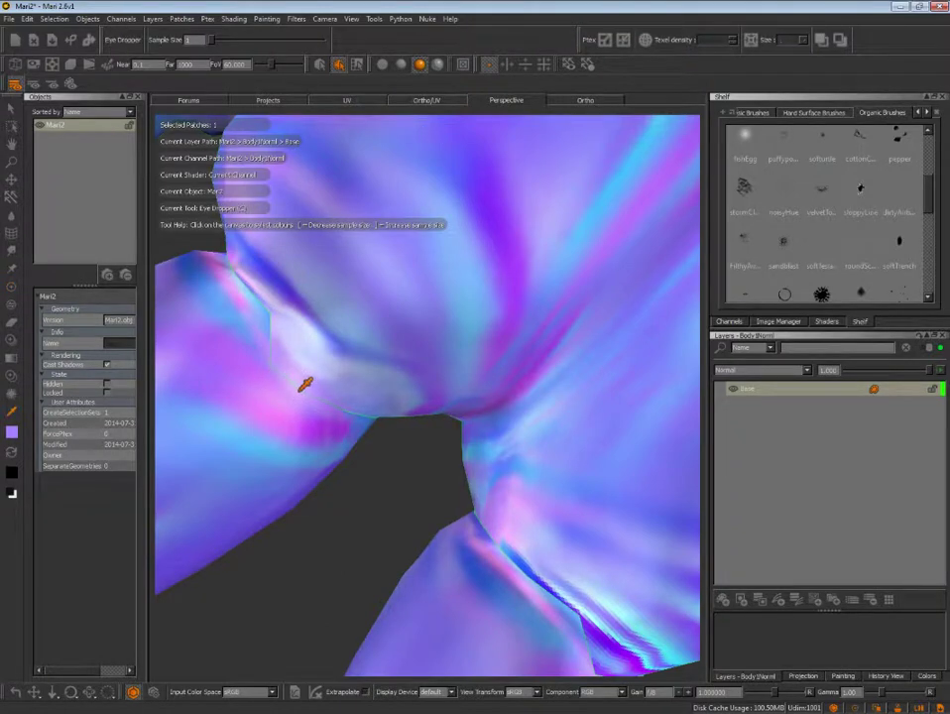
key("ctrl+z")
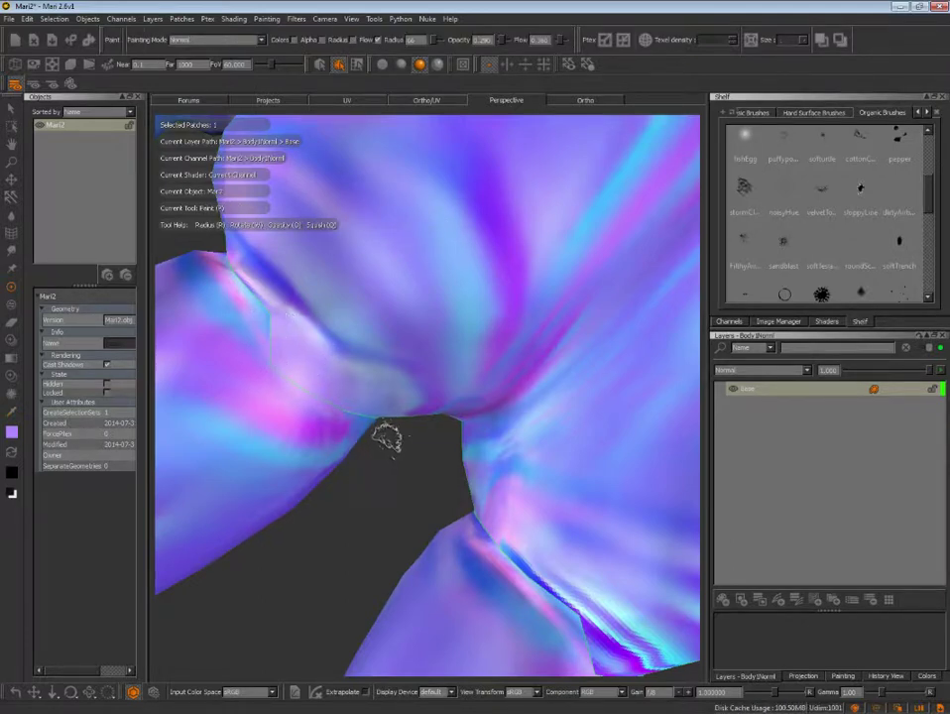
left_click_drag(388, 435, 387, 486, "alt")
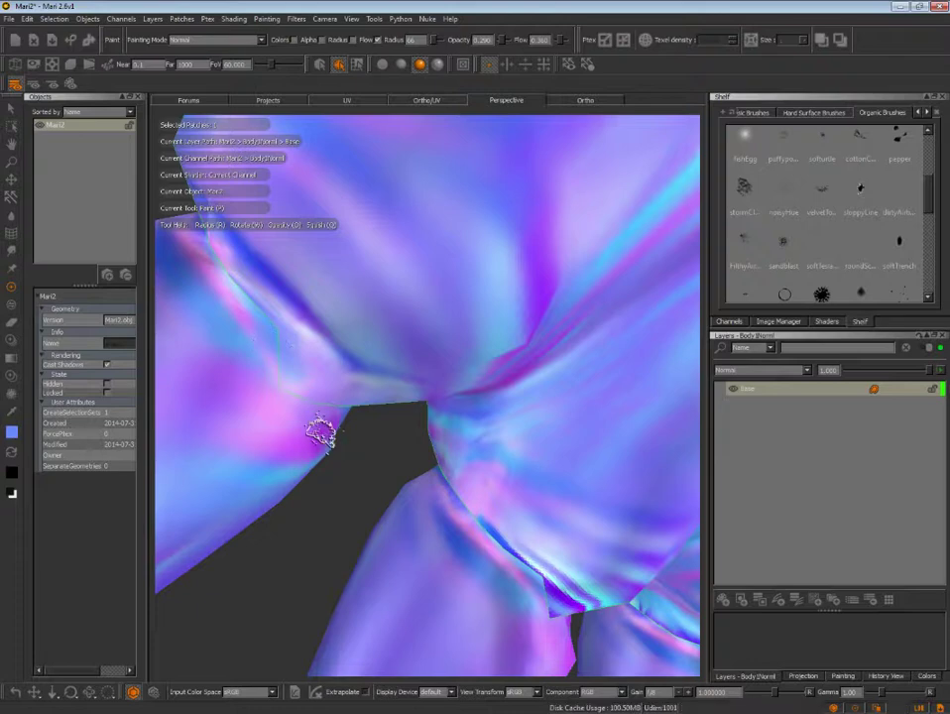
left_click_drag(318, 435, 340, 426, "alt")
mouse_move(439, 434)
left_mouse_down("alt")
mouse_move(562, 519)
mouse_move(378, 393)
left_mouse_up("alt")
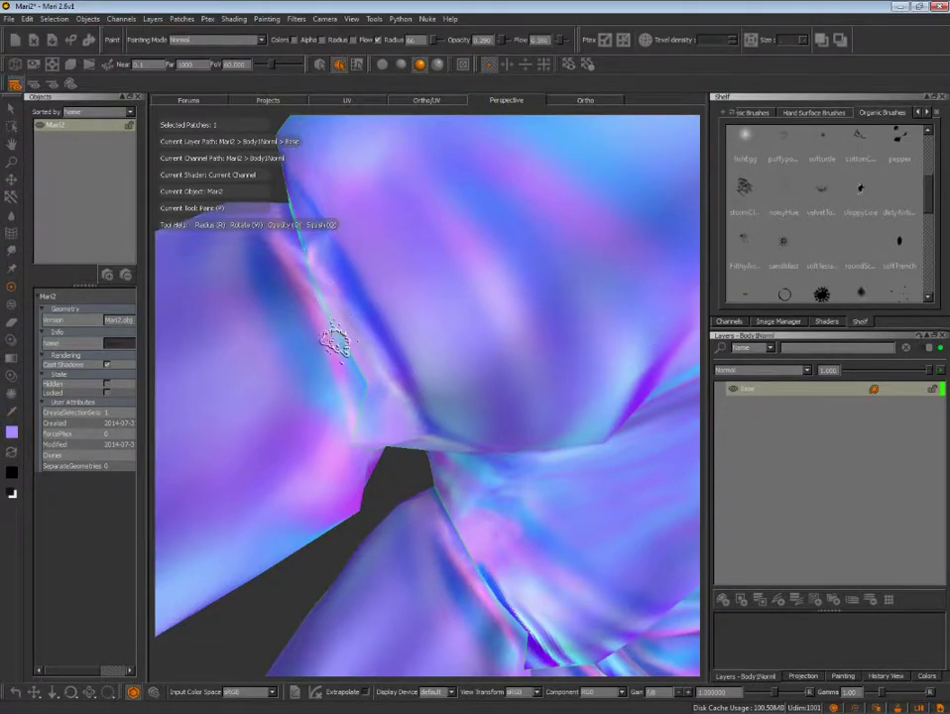
- Frame the long green seam and sample purple and blue tones beside it
mouse_move(335, 340)
left_mouse_down("alt")
mouse_move(322, 337)
mouse_move(308, 302)
left_mouse_up("alt")
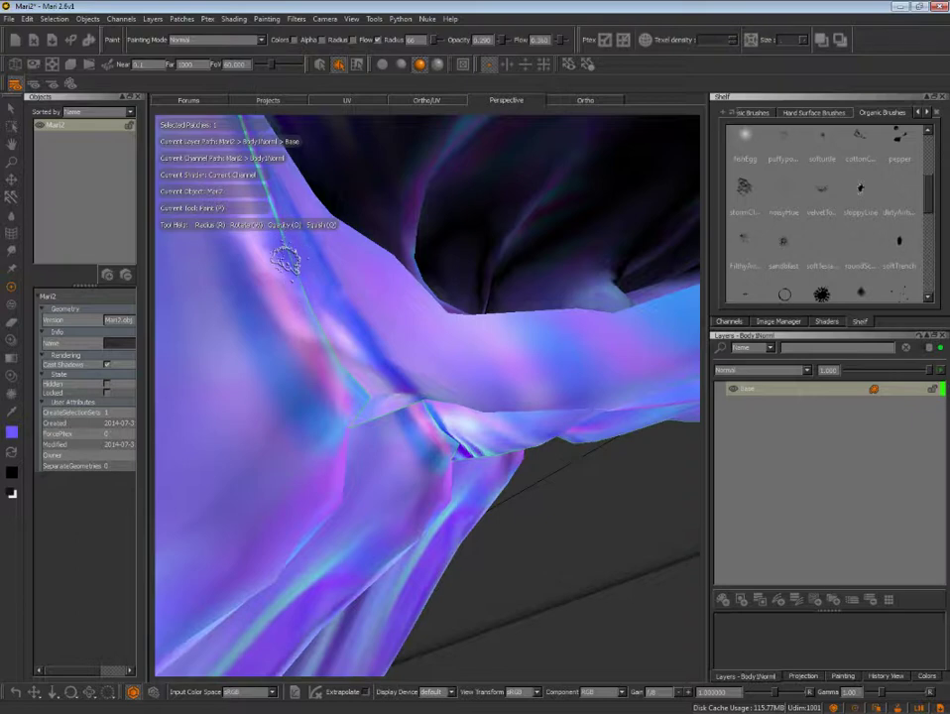
mouse_move(286, 260)
left_mouse_down("alt")
mouse_move(307, 308)
mouse_move(302, 299)
left_mouse_up("alt")
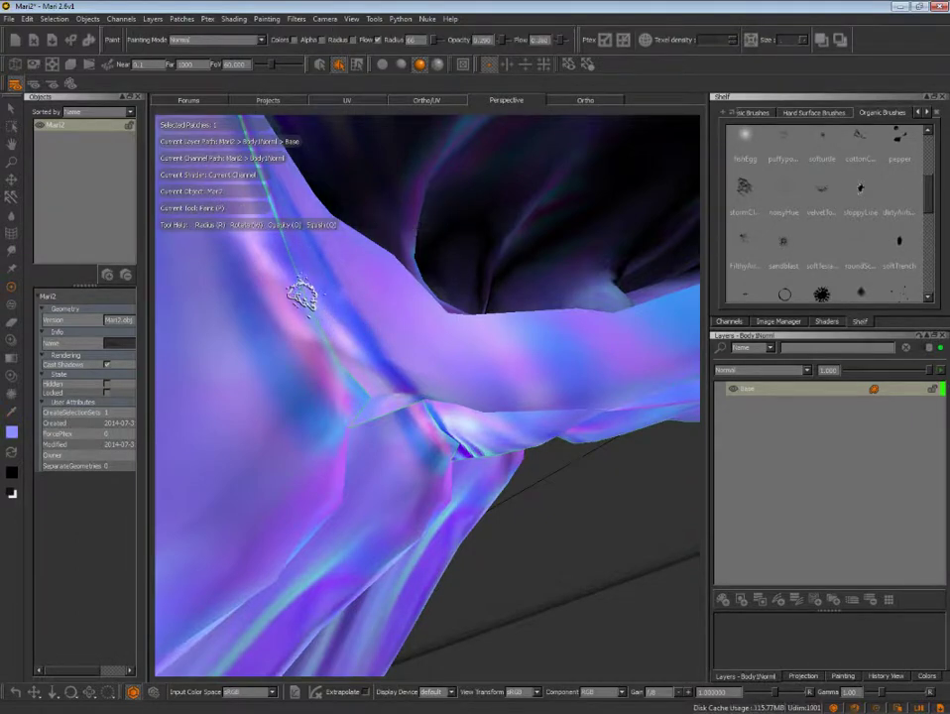
mouse_move(304, 299)
left_mouse_down("alt")
mouse_move(296, 276)
mouse_move(352, 356)
mouse_move(382, 366)
mouse_move(356, 351)
left_mouse_up("alt")
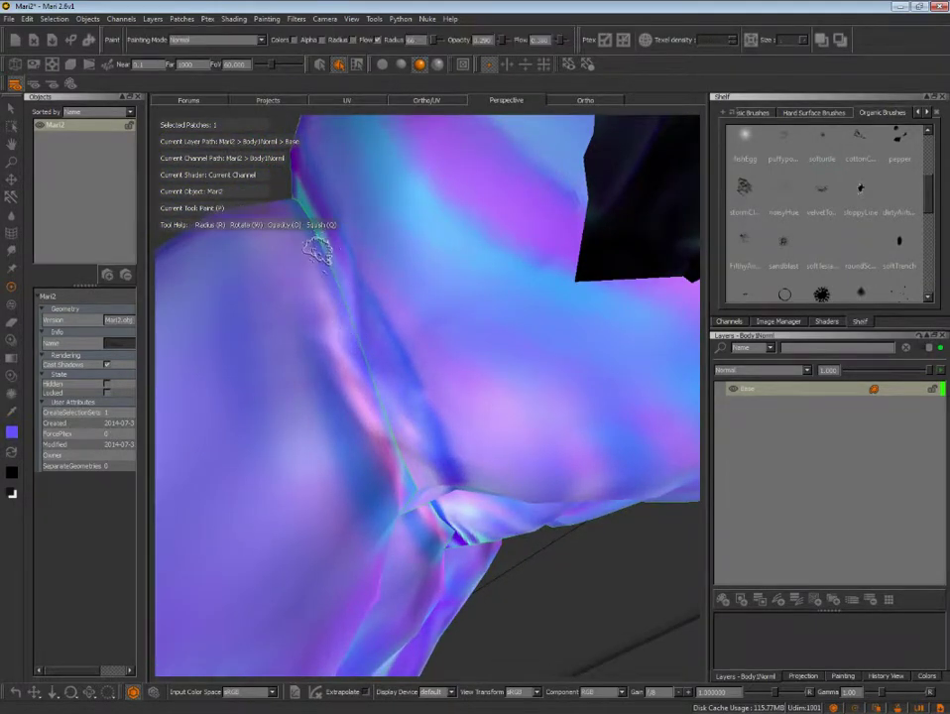
mouse_move(341, 319)
left_mouse_down("alt")
mouse_move(321, 293)
mouse_move(368, 376)
mouse_move(350, 330)
left_mouse_up("alt")
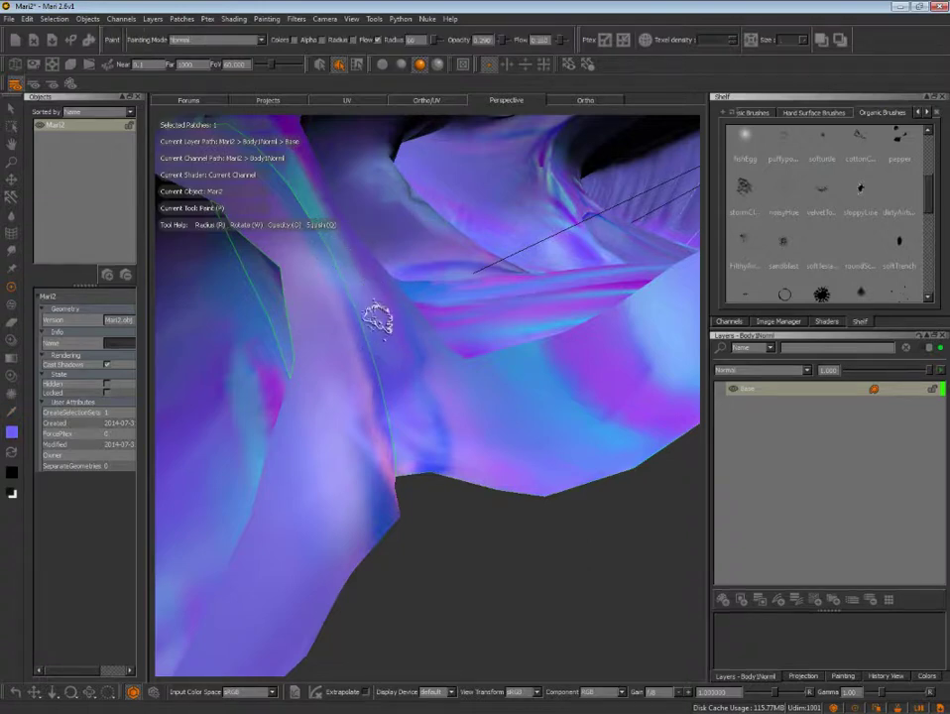
mouse_move(371, 314)
left_mouse_down("alt")
mouse_move(383, 375)
mouse_move(415, 399)
mouse_move(360, 329)
left_mouse_up("alt")
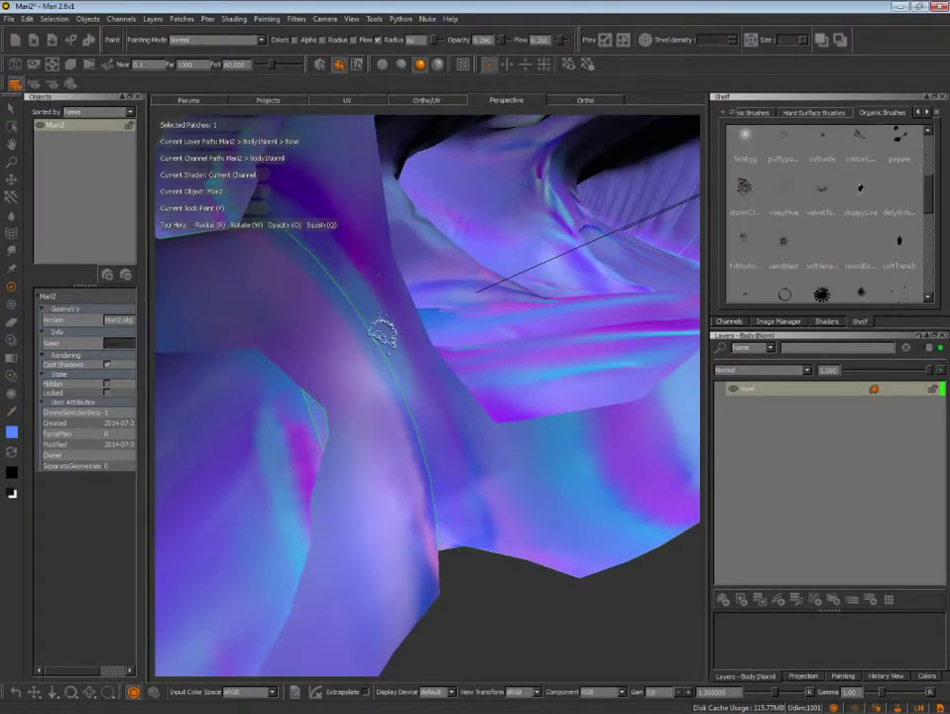
left_click(378, 276)
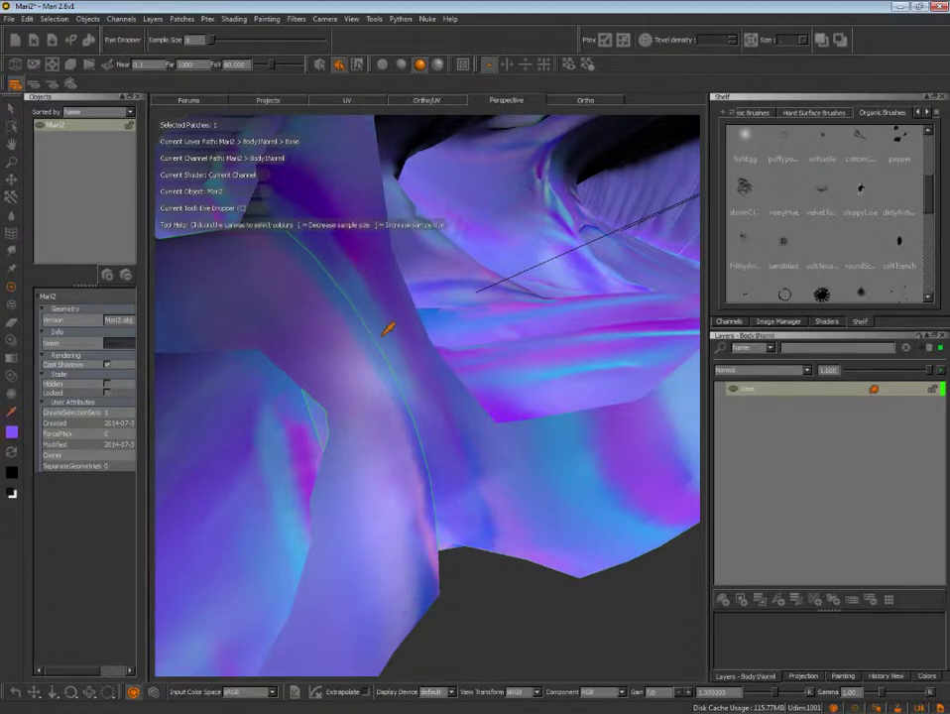
left_click(388, 328)
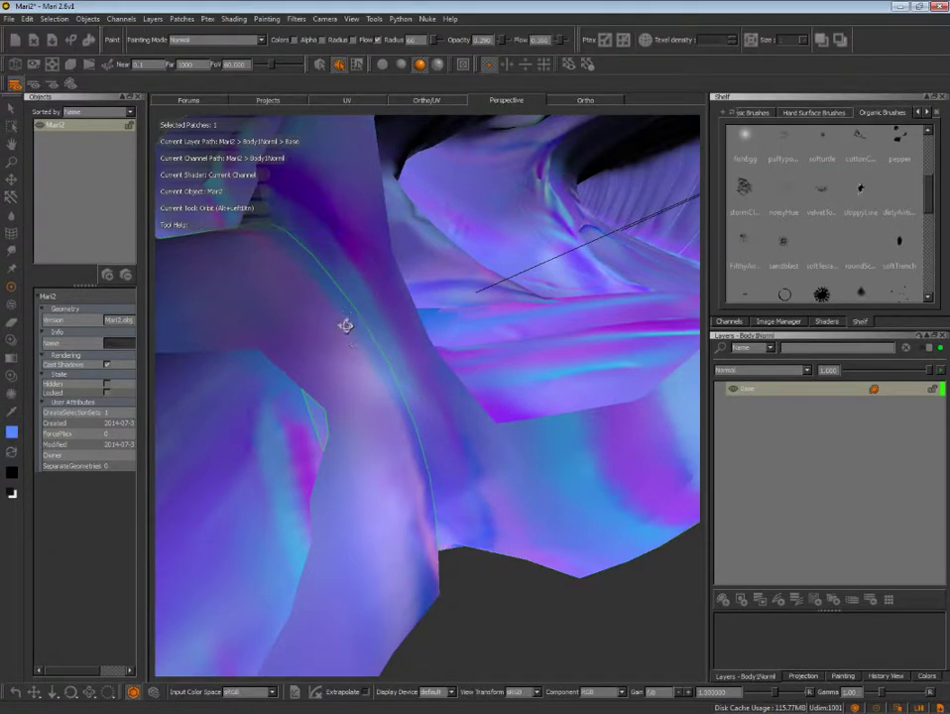
middle_click_drag(345, 325, 374, 442, "alt")
scroll(374, 441, "up", 3)
scroll(369, 449, "up", 3)
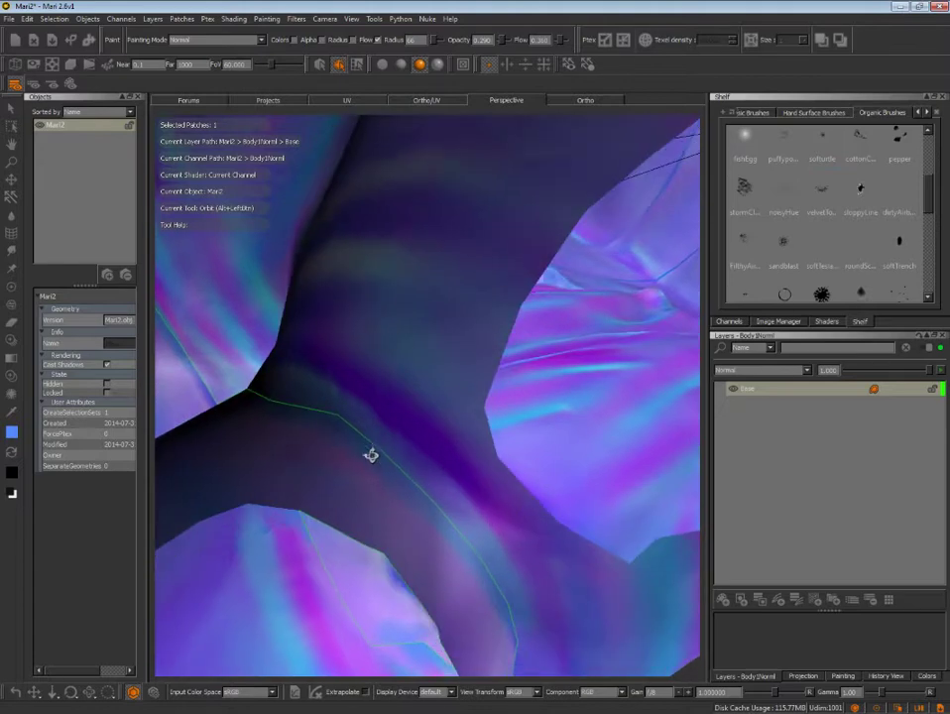
- Paint sampled purple over the curved seam beside the dark gap
key("c")
key("p")
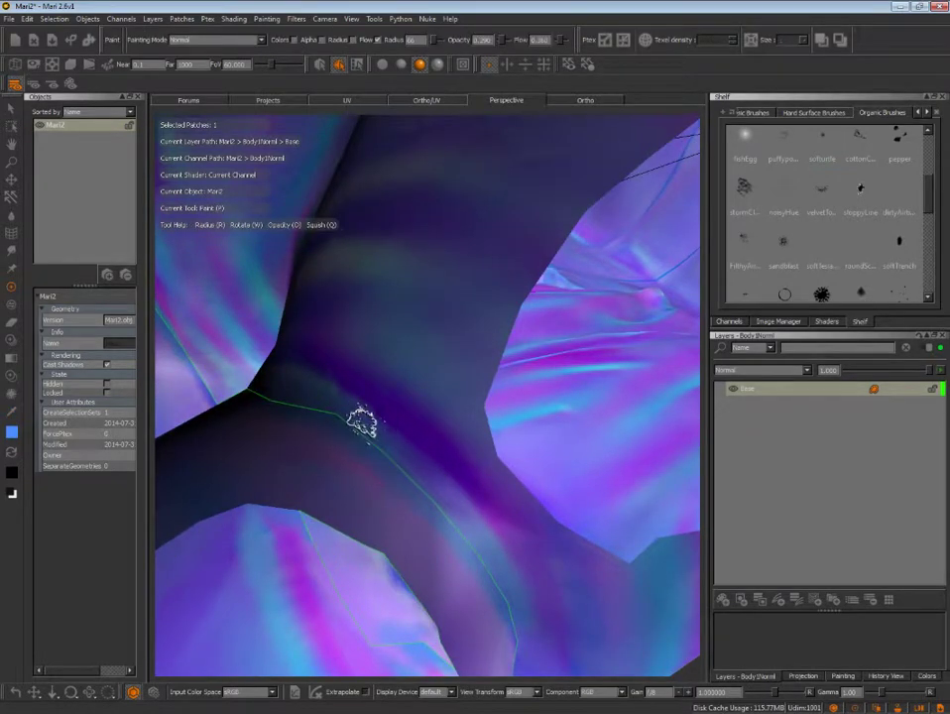
key("c")
key("p")
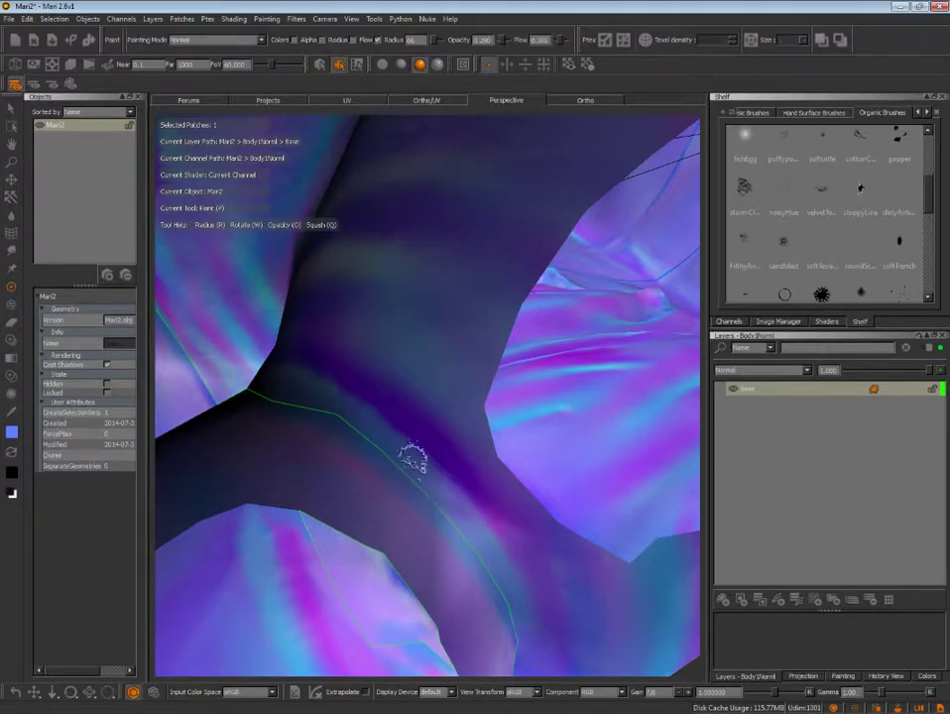
key("c")
left_click(434, 438)
key("p")
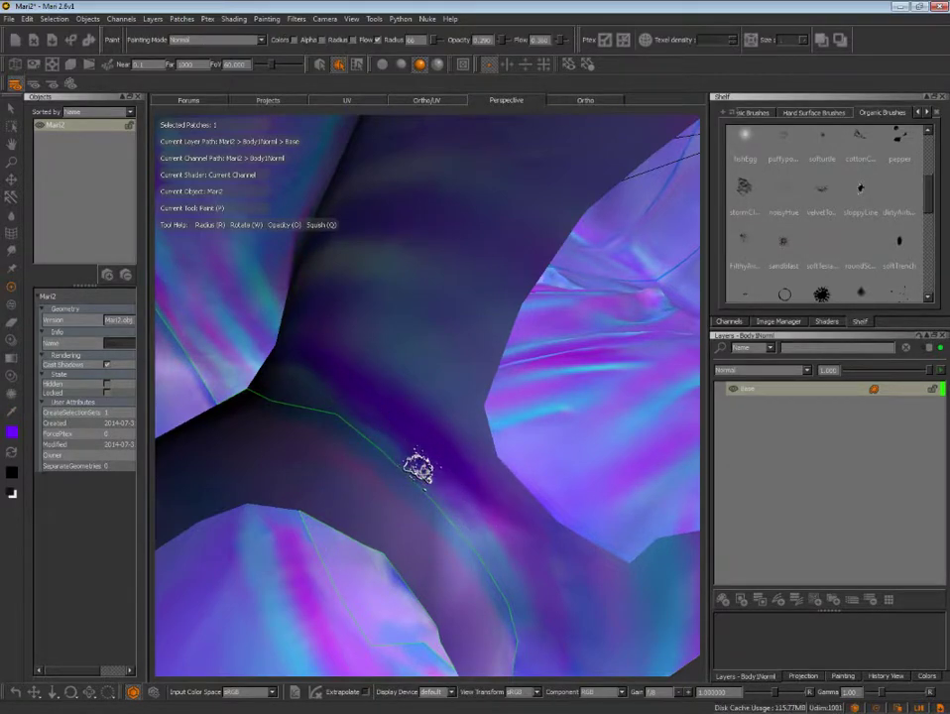
left_click_drag(419, 466, 381, 461, "alt")
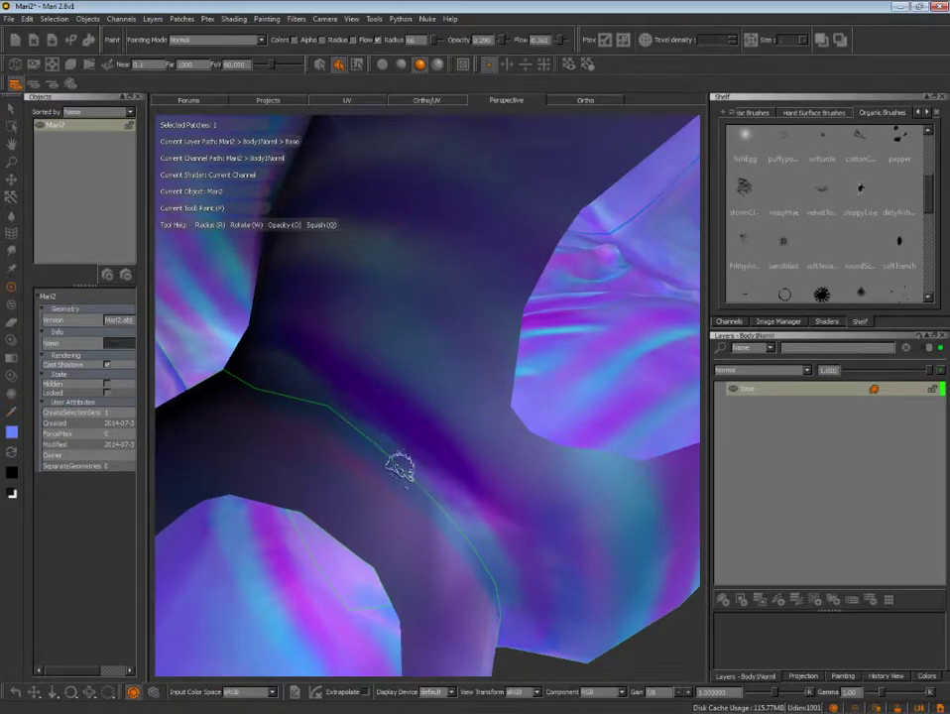
mouse_move(339, 431)
middle_mouse_down("alt")
mouse_move(503, 515)
mouse_move(453, 494)
mouse_move(452, 483)
middle_mouse_up("alt")
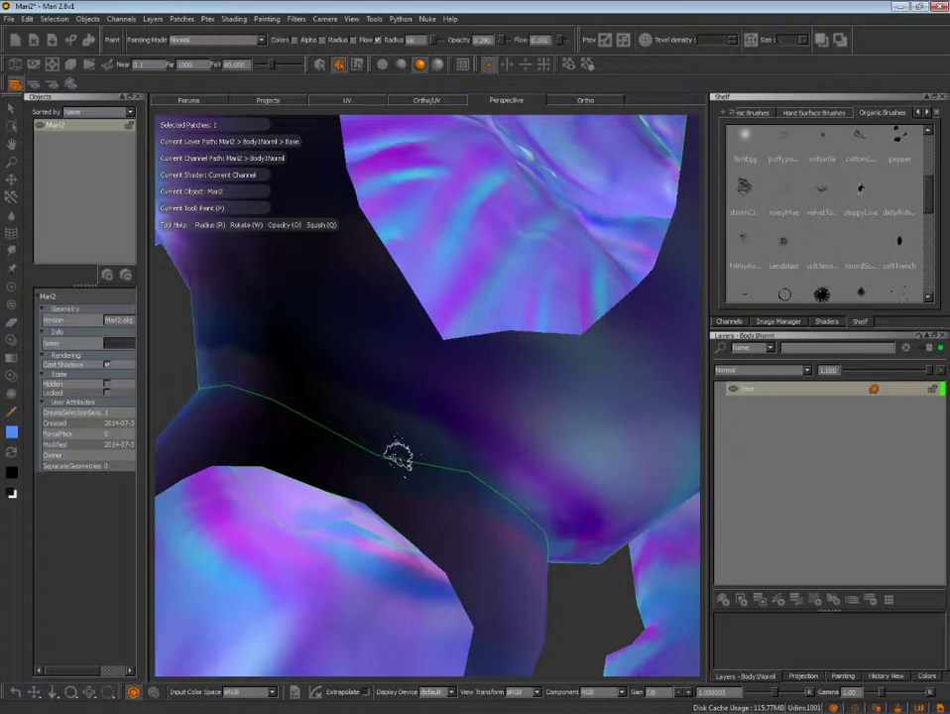
- Sample further colours and paint blue strokes along another finger-crease seam
key("c")
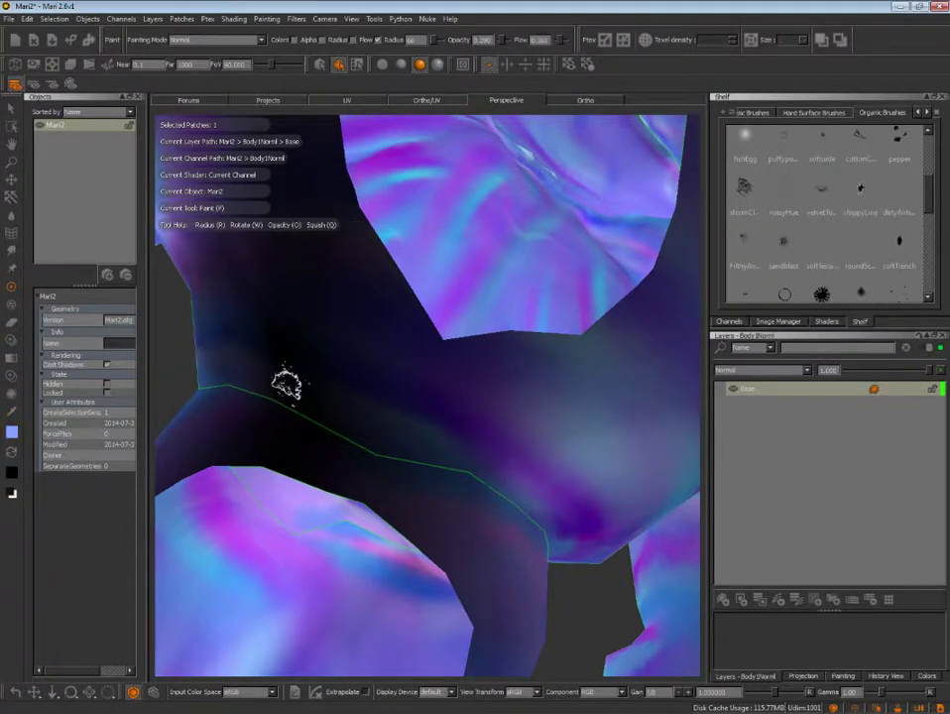
key("c")
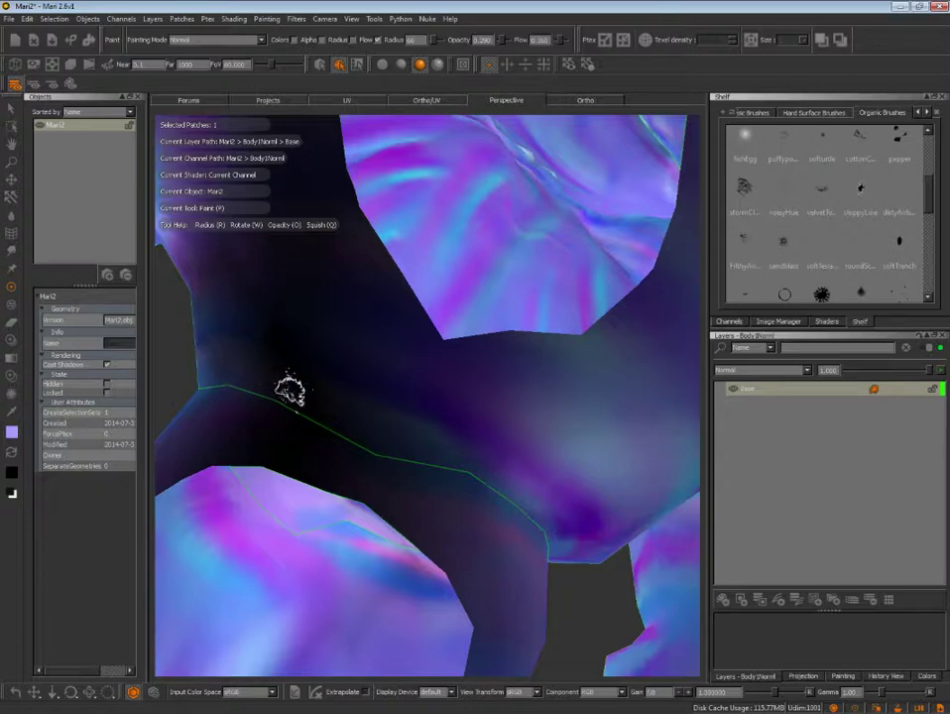
key("c")
key("p")
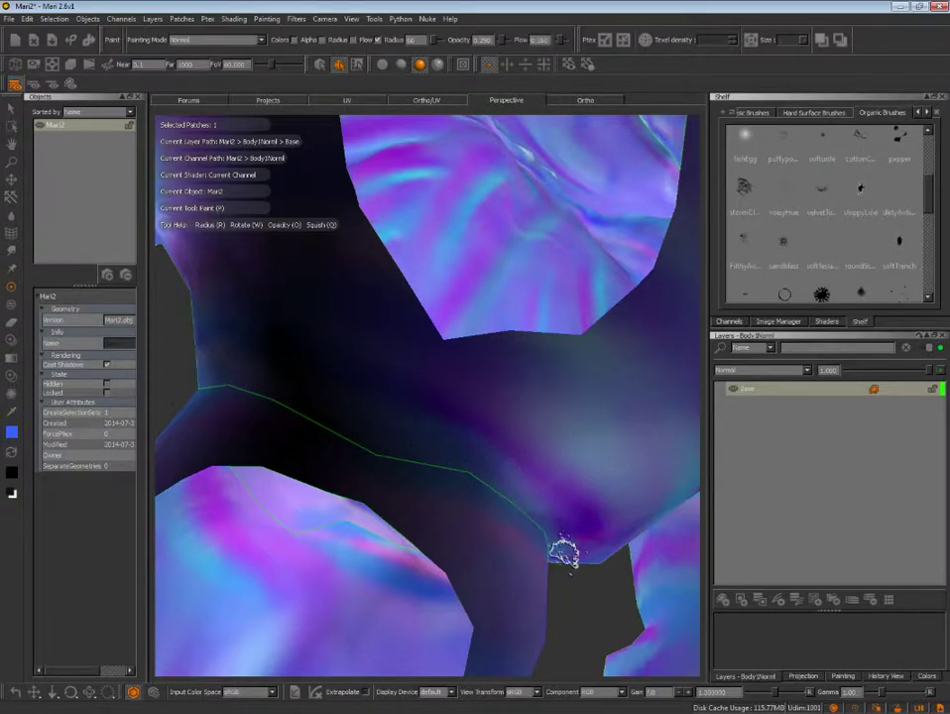
mouse_move(574, 591)
left_mouse_down("alt")
mouse_move(507, 535)
mouse_move(492, 530)
mouse_move(492, 541)
mouse_move(464, 479)
left_mouse_up("alt")
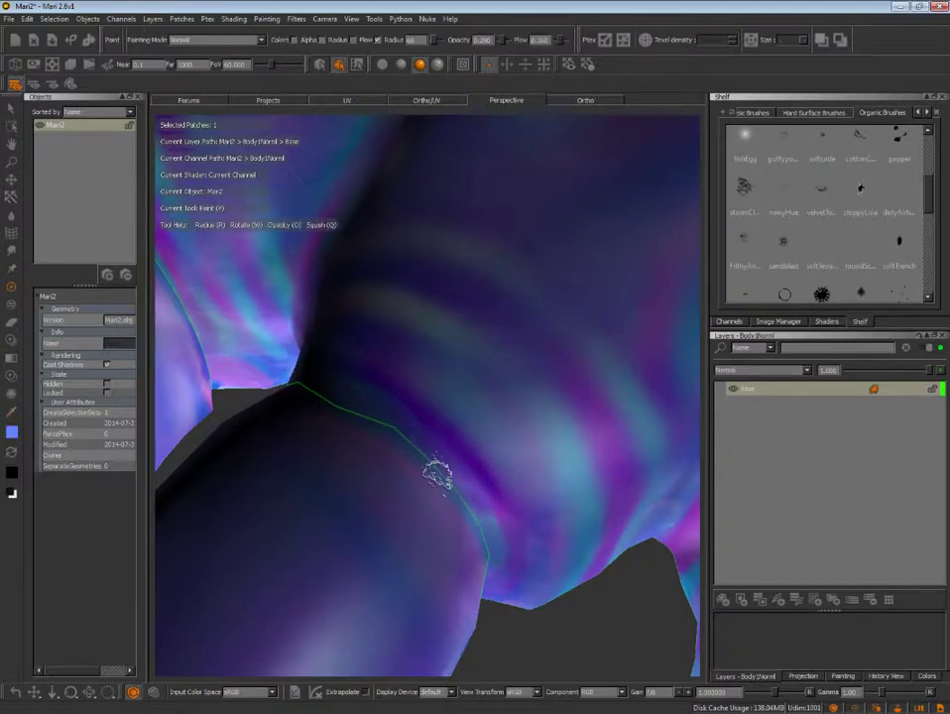
mouse_move(503, 535)
left_mouse_down("alt")
mouse_move(509, 494)
mouse_move(481, 500)
mouse_move(457, 436)
mouse_move(454, 447)
mouse_move(495, 360)
mouse_move(451, 471)
mouse_move(440, 460)
left_mouse_up("alt")
key("c")
- Paint sampled blue over the seam edging the dark gap between the fingers
key("p")
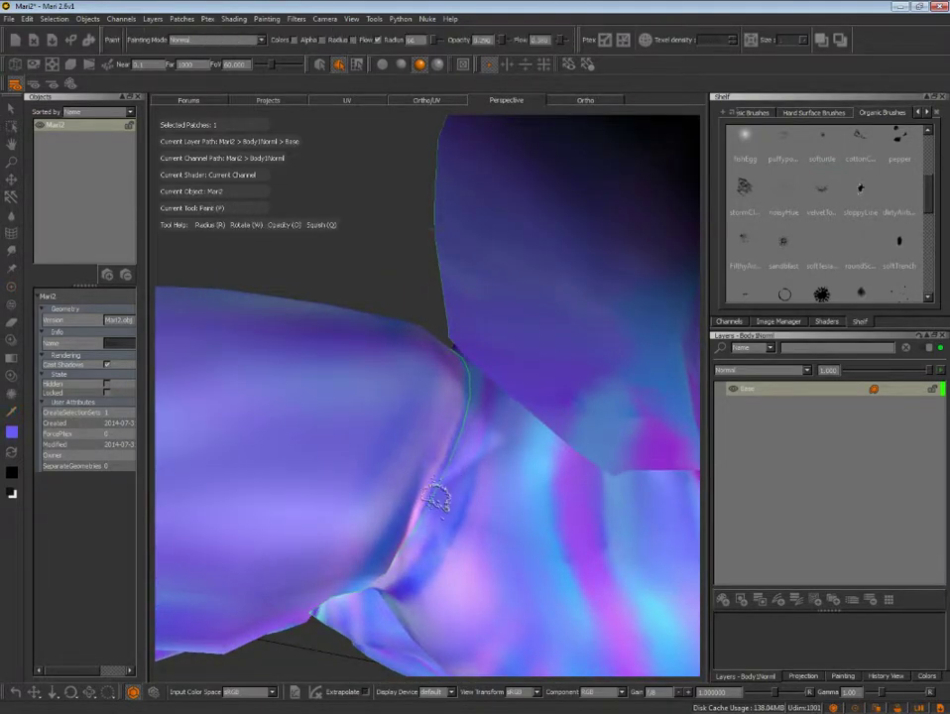
key("c")
key("p")
mouse_move(450, 562)
left_mouse_down("alt")
mouse_move(471, 513)
mouse_move(486, 511)
mouse_move(456, 503)
left_mouse_up("alt")
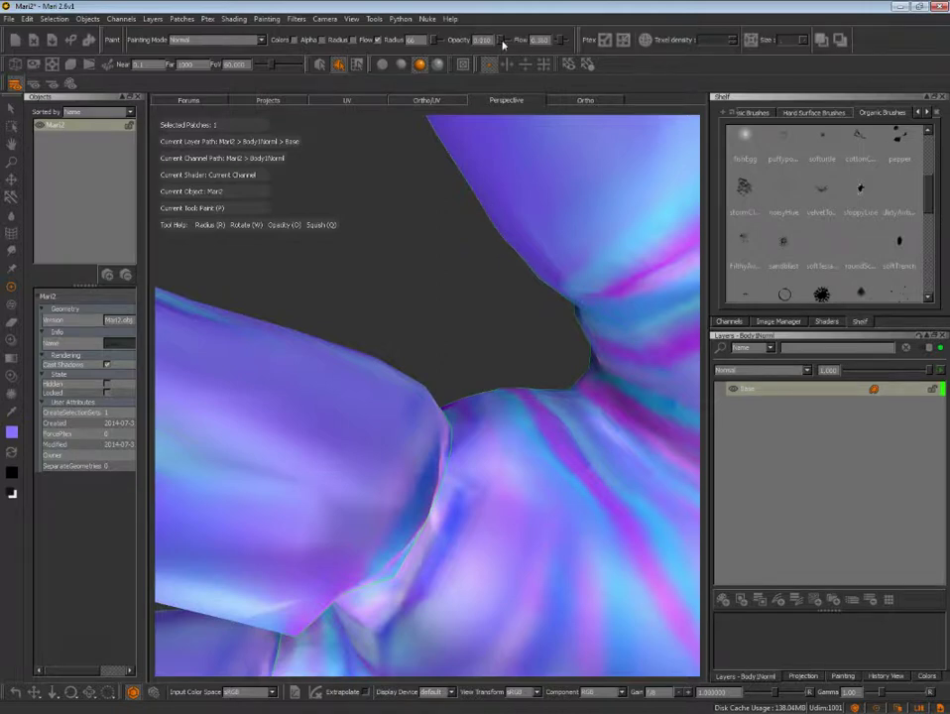
left_click_drag(463, 331, 475, 318, "alt")
key("c")
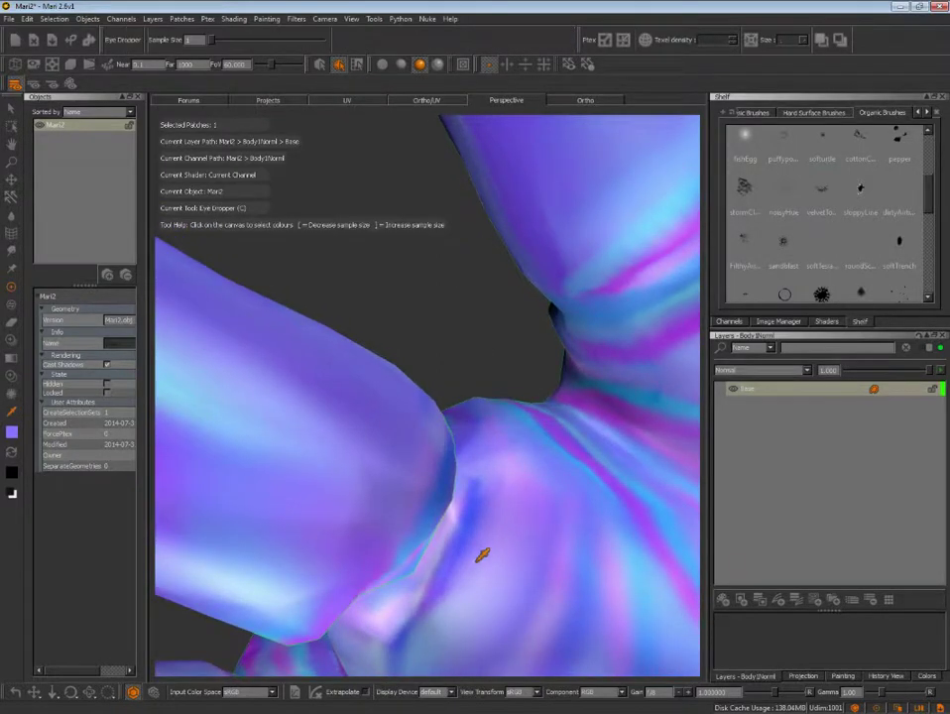
key("p")
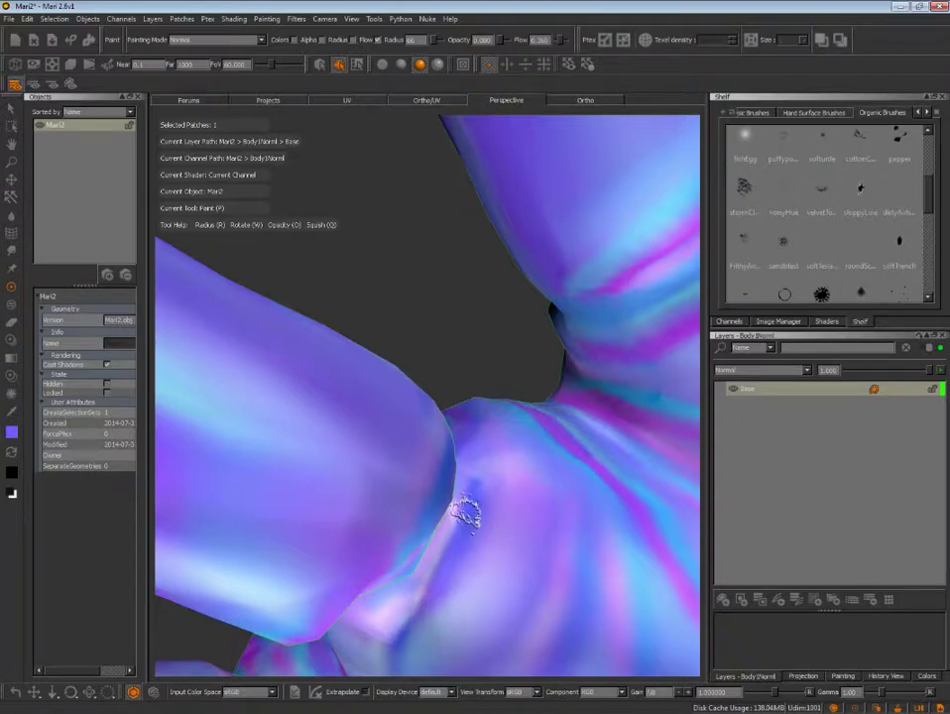
key("c")
key("p")
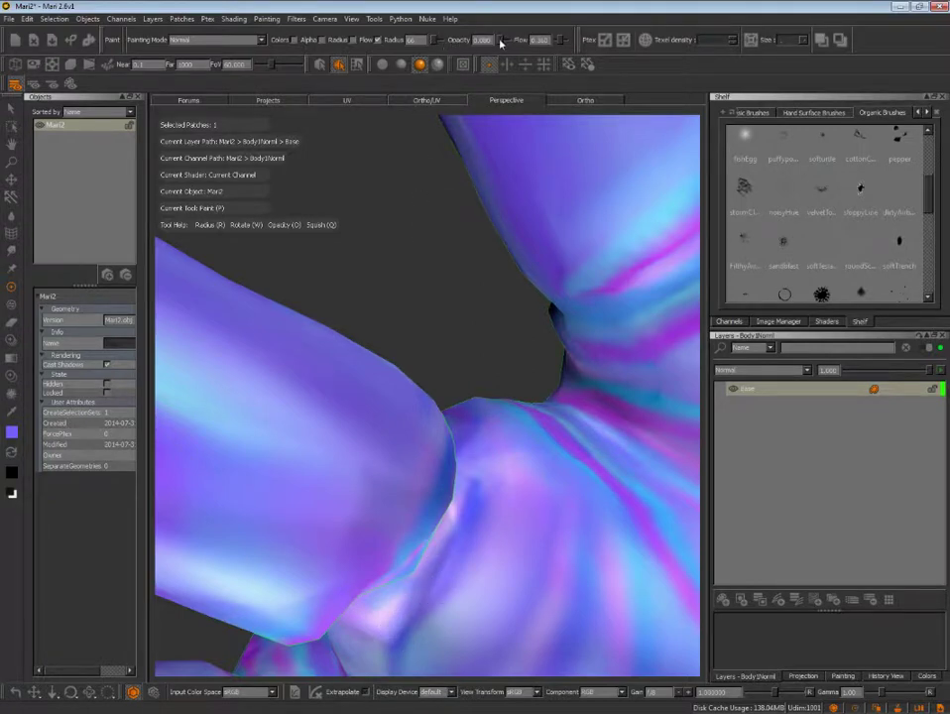
key("c")
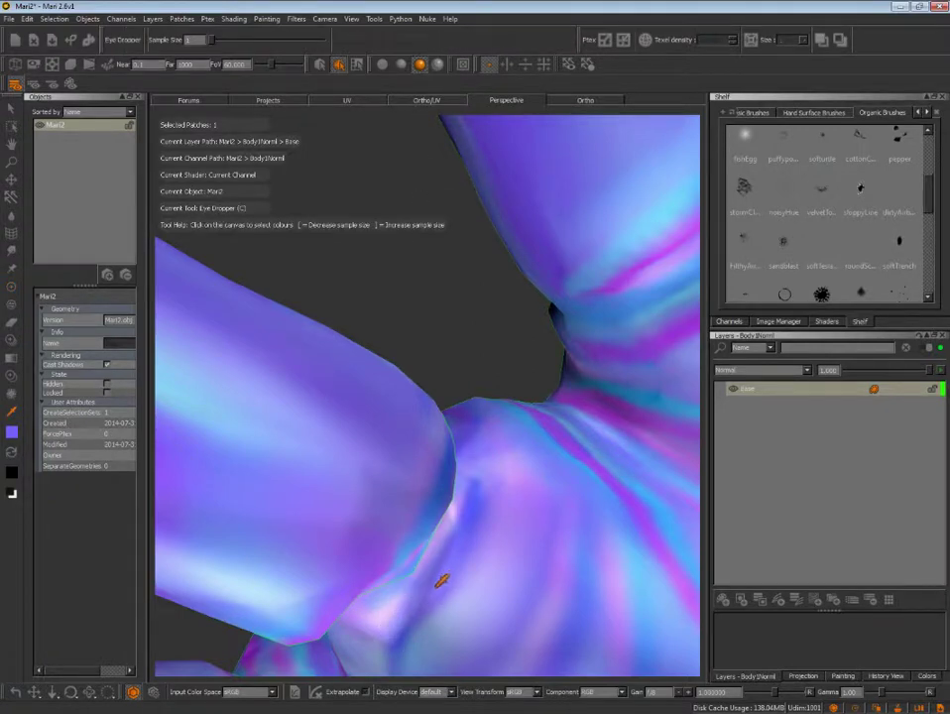
key("p")
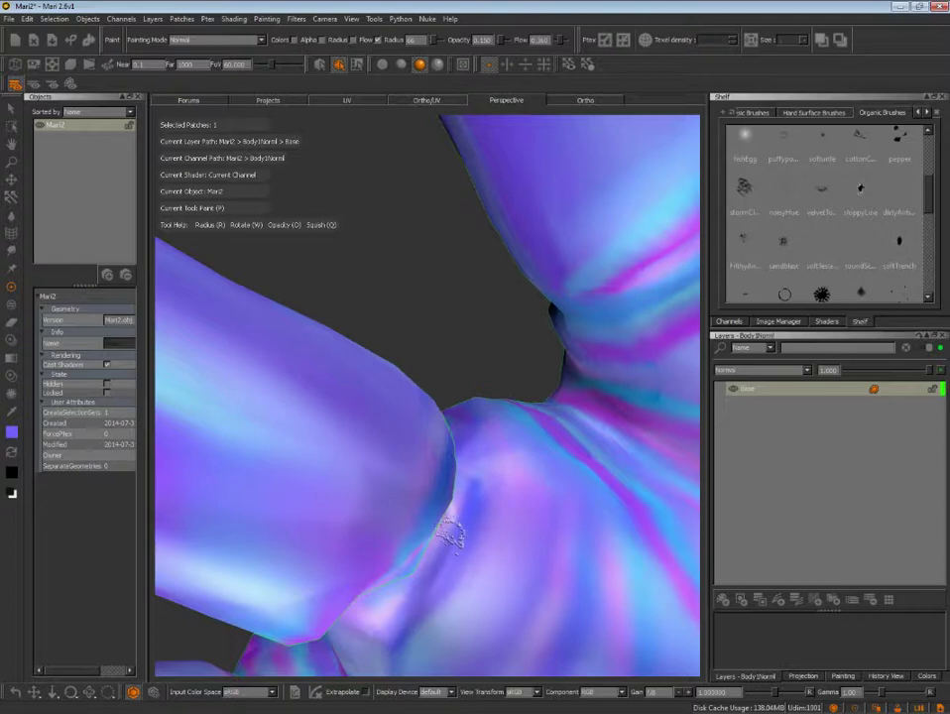
- Orbit and zoom around the blended seam area to review it from other angles
mouse_move(445, 562)
middle_mouse_down()
mouse_move(492, 507)
mouse_move(543, 491)
mouse_move(557, 462)
mouse_move(534, 536)
middle_mouse_up()
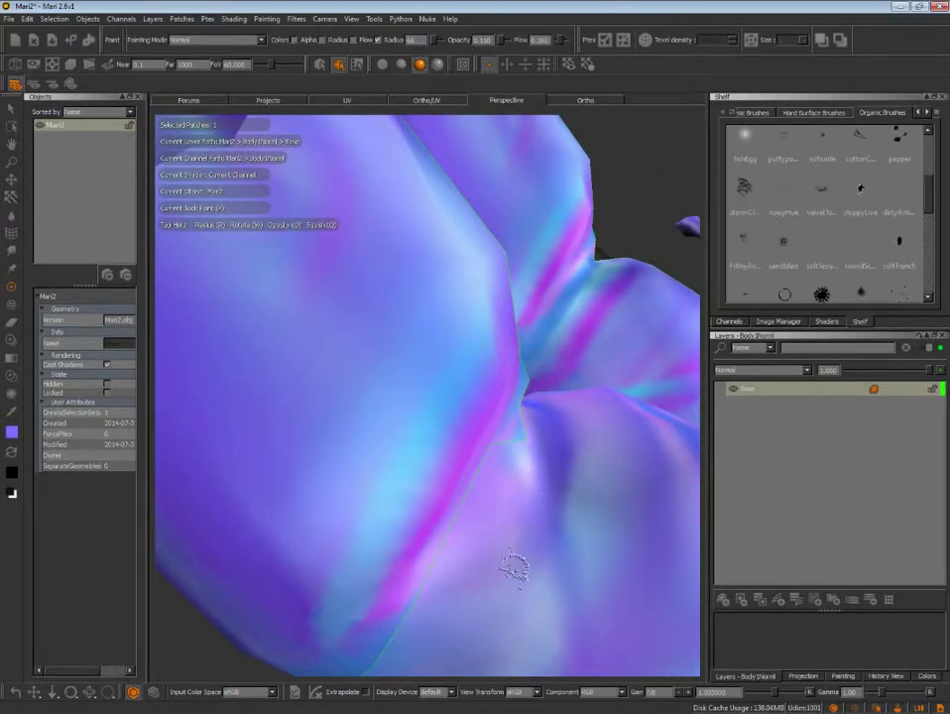
mouse_move(530, 525)
left_mouse_down("alt")
mouse_move(505, 516)
mouse_move(471, 532)
mouse_move(505, 496)
mouse_move(509, 513)
mouse_move(579, 422)
mouse_move(528, 494)
left_mouse_up("alt")
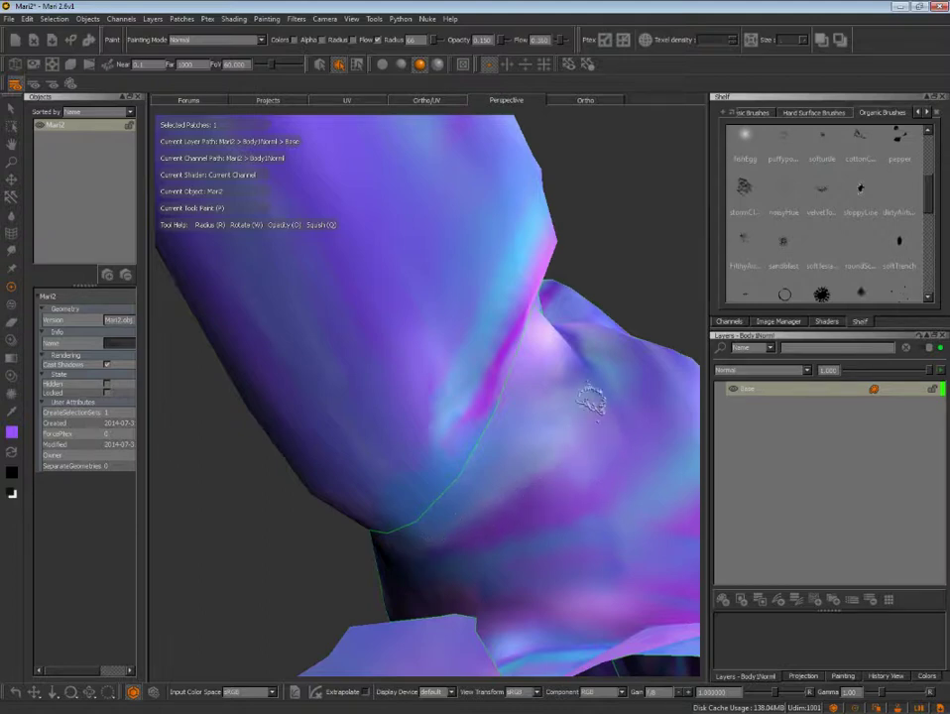
left_click_drag(483, 526, 534, 479, "alt")
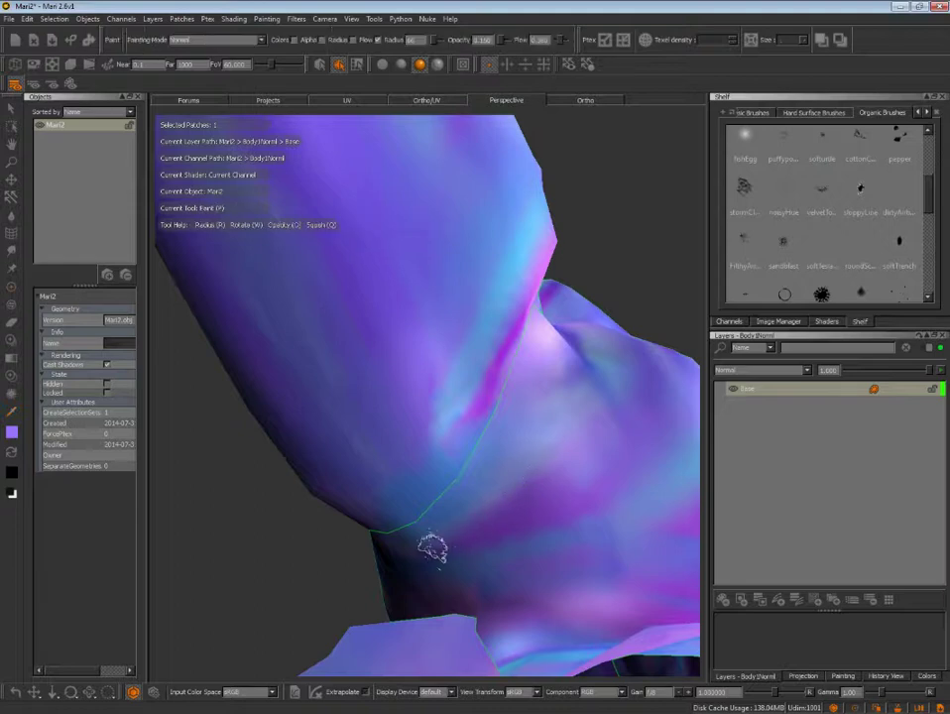
mouse_move(494, 524)
left_mouse_down("alt")
mouse_move(531, 486)
mouse_move(531, 451)
left_mouse_up("alt")
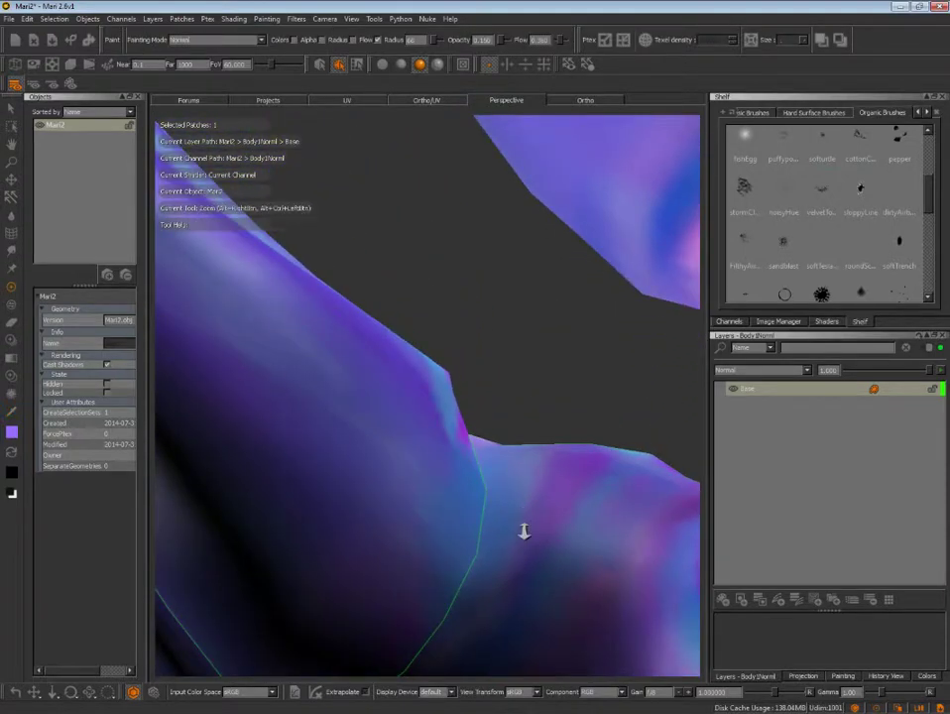
right_click_drag(524, 531, 480, 522, "alt")
left_click_drag(480, 521, 507, 504, "alt")
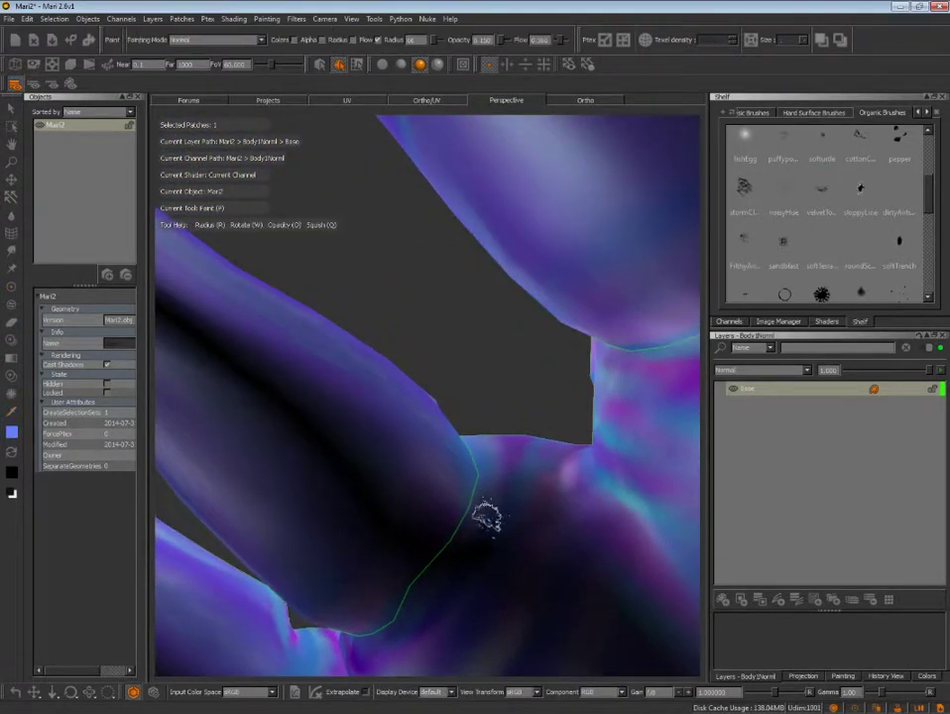
mouse_move(471, 563)
left_mouse_down("alt")
mouse_move(471, 547)
mouse_move(416, 683)
mouse_move(492, 467)
mouse_move(418, 434)
mouse_move(496, 458)
mouse_move(547, 514)
mouse_move(479, 492)
mouse_move(472, 458)
mouse_move(494, 562)
mouse_move(456, 557)
mouse_move(471, 555)
mouse_move(496, 604)
left_mouse_up("alt")
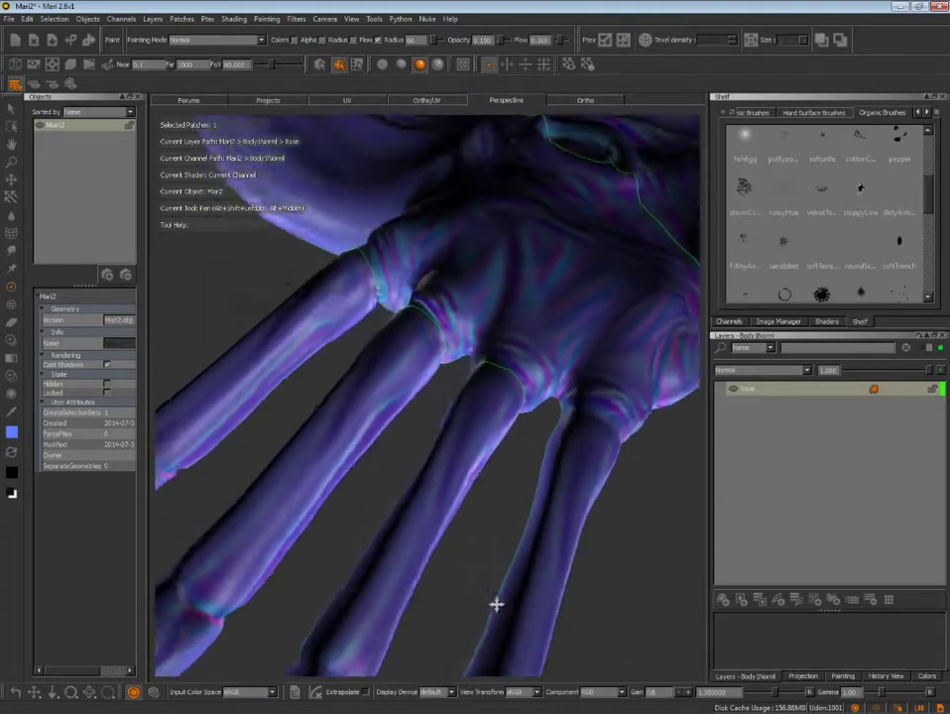
mouse_move(496, 604)
right_mouse_down("alt")
mouse_move(482, 501)
mouse_move(592, 509)
right_mouse_up("alt")
mouse_move(602, 456)
middle_mouse_down("alt")
mouse_move(562, 441)
mouse_move(437, 430)
mouse_move(538, 473)
middle_mouse_up("alt")
right_click_drag(587, 484, 555, 516, "alt")
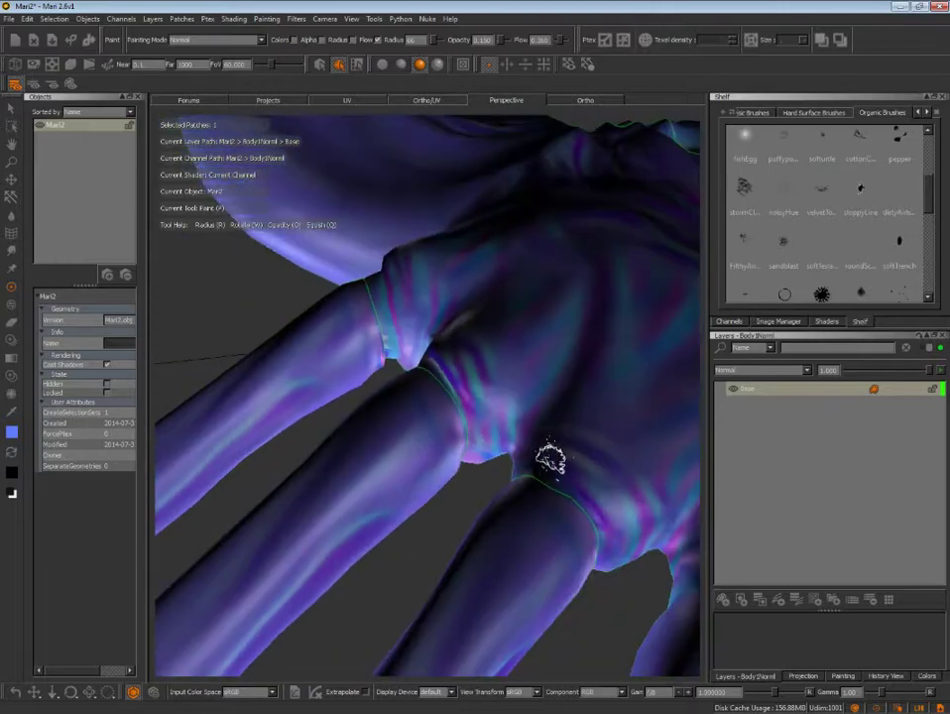
mouse_move(555, 516)
left_mouse_down("alt")
mouse_move(496, 402)
mouse_move(526, 371)
mouse_move(542, 262)
mouse_move(543, 403)
left_mouse_up("alt")
key("Tab")
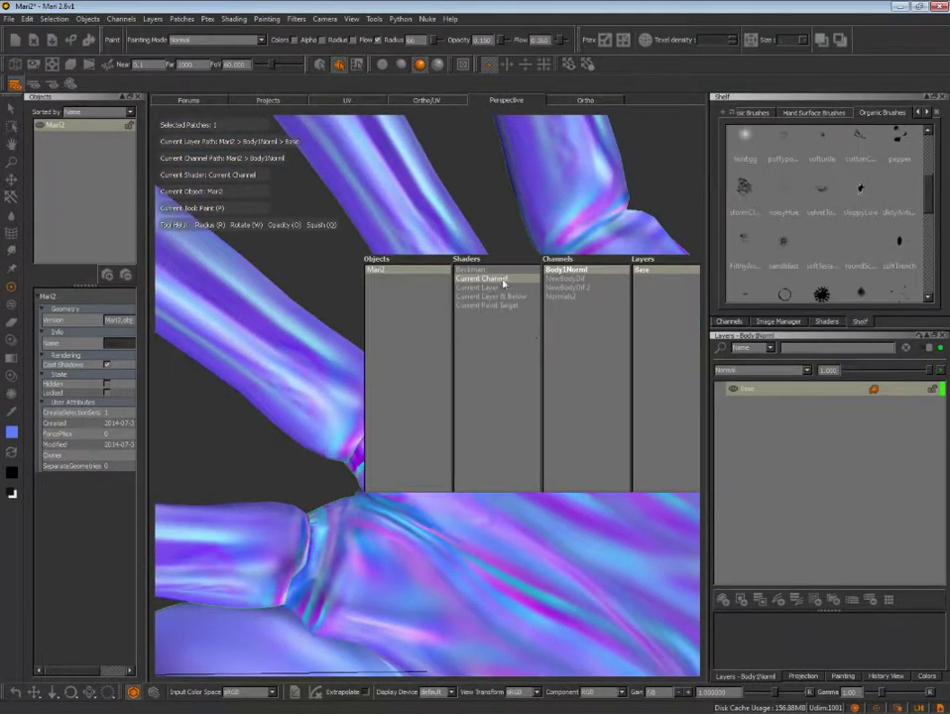
left_click_drag(504, 283, 538, 337, "alt")
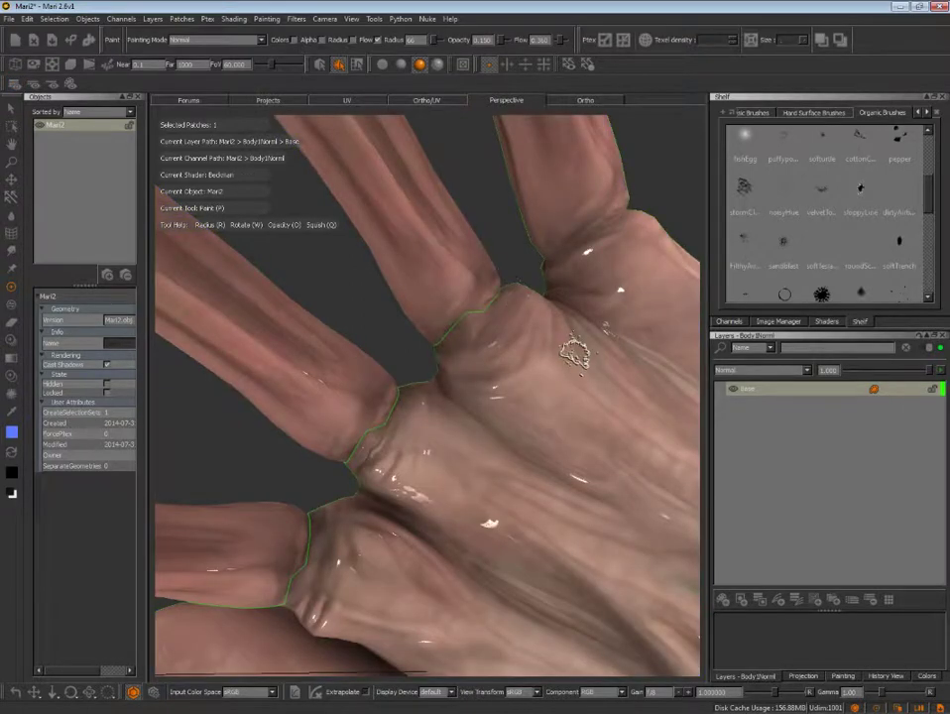
mouse_move(575, 353)
left_mouse_down("alt")
mouse_move(574, 580)
mouse_move(572, 569)
mouse_move(664, 564)
mouse_move(631, 573)
mouse_move(612, 552)
mouse_move(575, 342)
mouse_move(538, 365)
mouse_move(612, 379)
mouse_move(619, 327)
mouse_move(547, 377)
mouse_move(547, 476)
mouse_move(501, 600)
mouse_move(556, 456)
left_mouse_up("alt")
scroll(575, 342, "down", 5)
scroll(575, 342, "down", 3)
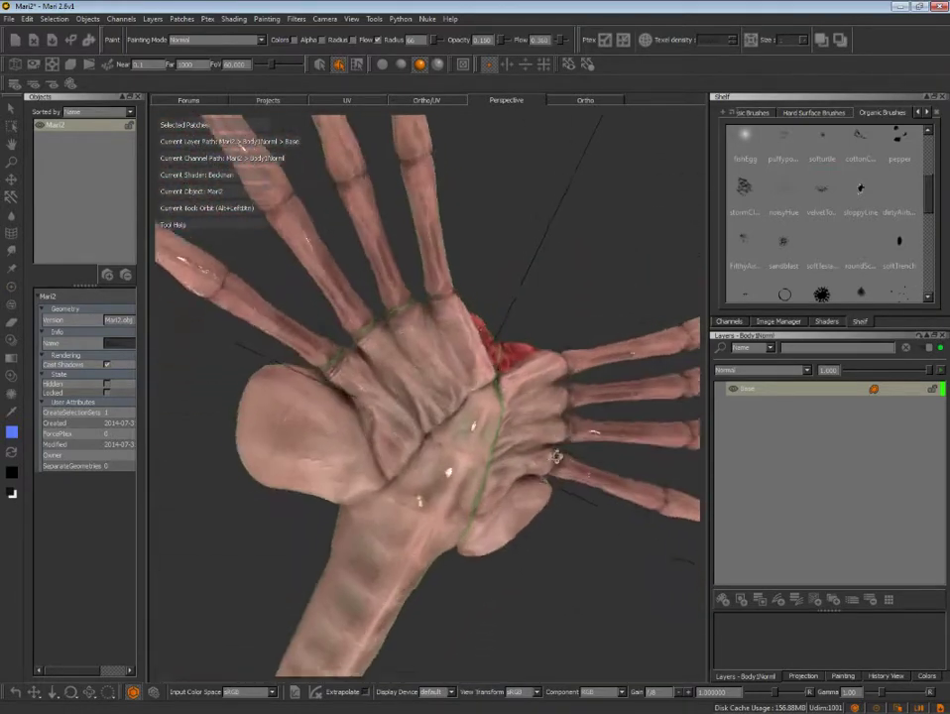
scroll(556, 456, "up", 5)
middle_click_drag(547, 378, 559, 463, "alt")
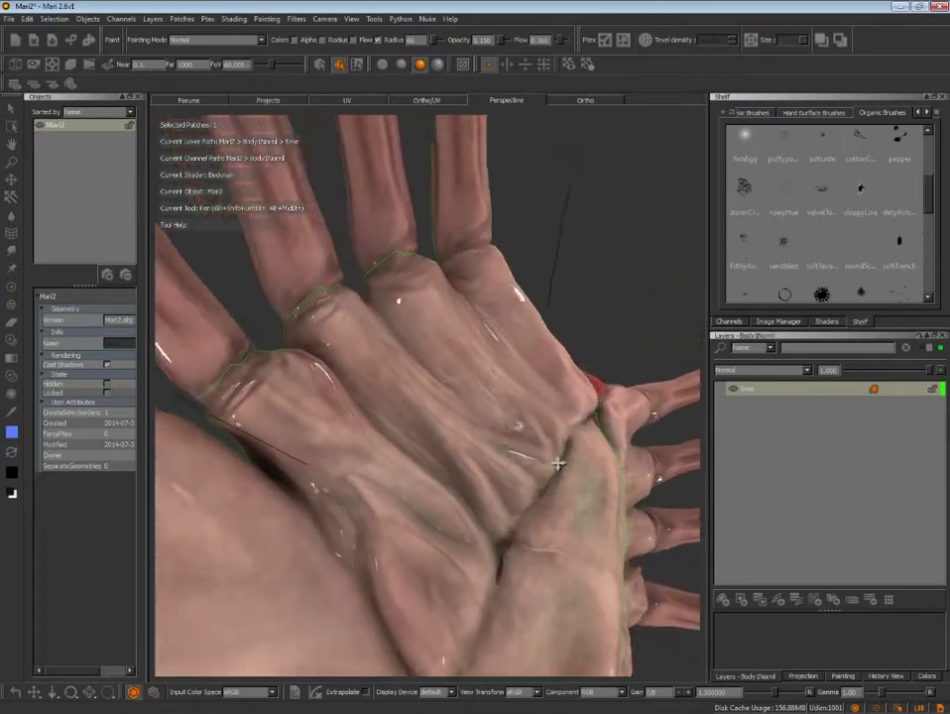
mouse_move(558, 463)
left_mouse_down("alt")
mouse_move(548, 441)
mouse_move(522, 433)
mouse_move(558, 403)
mouse_move(566, 418)
mouse_move(558, 450)
mouse_move(564, 419)
mouse_move(600, 408)
mouse_move(585, 421)
left_mouse_up("alt")
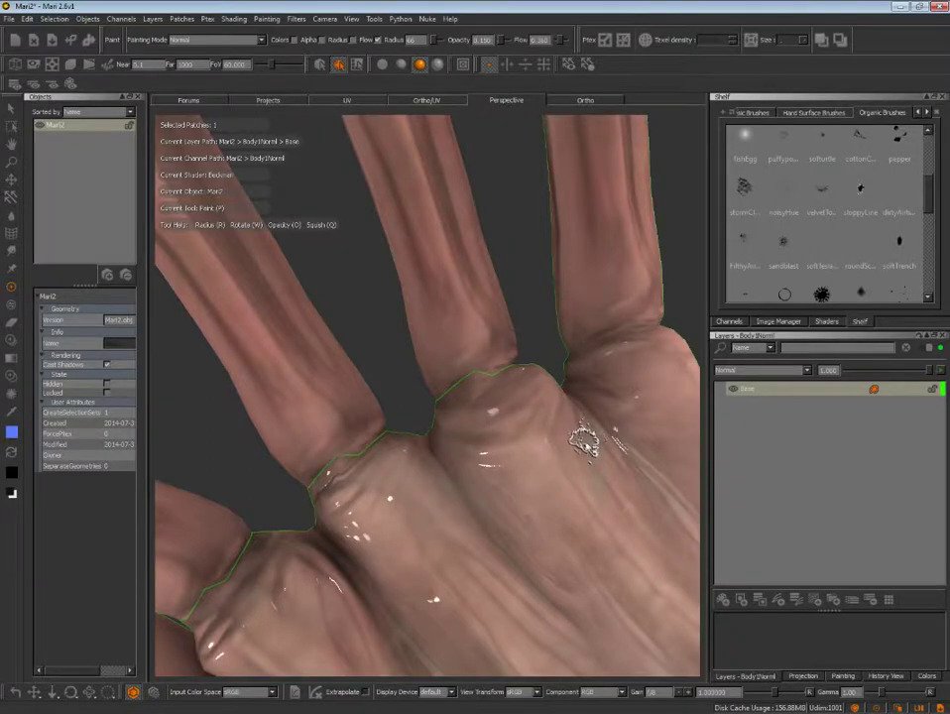
key("Tab")
- Return to the normal channel view, zoom onto one finger, and sample colours near its crease
left_click(531, 453)
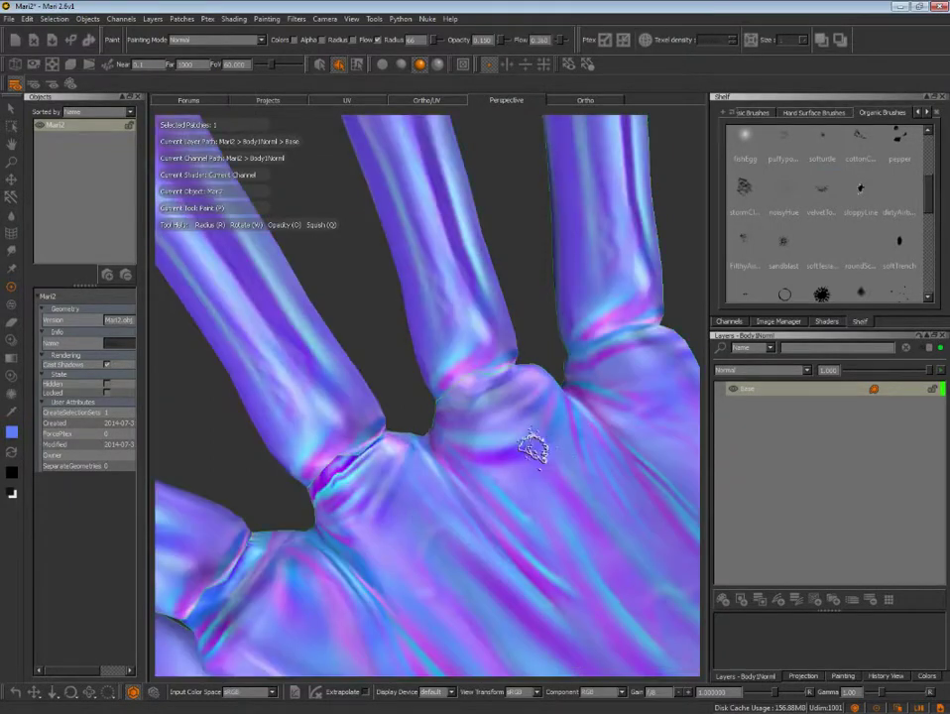
mouse_move(530, 499)
left_mouse_down("alt")
mouse_move(608, 445)
mouse_move(556, 427)
mouse_move(463, 457)
mouse_move(615, 356)
mouse_move(516, 403)
mouse_move(502, 420)
left_mouse_up("alt")
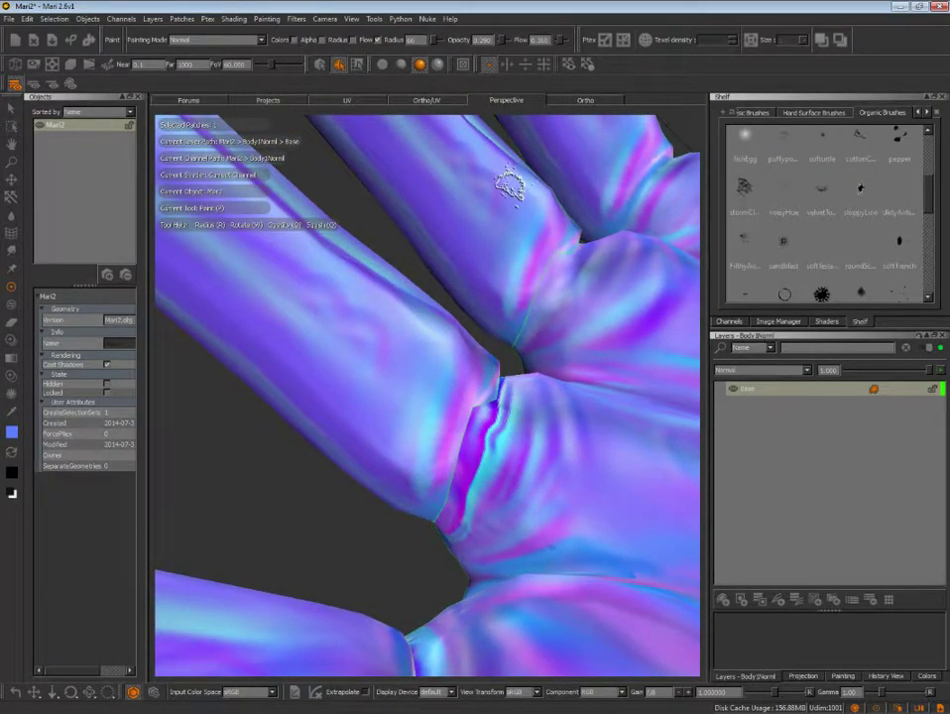
key("e")
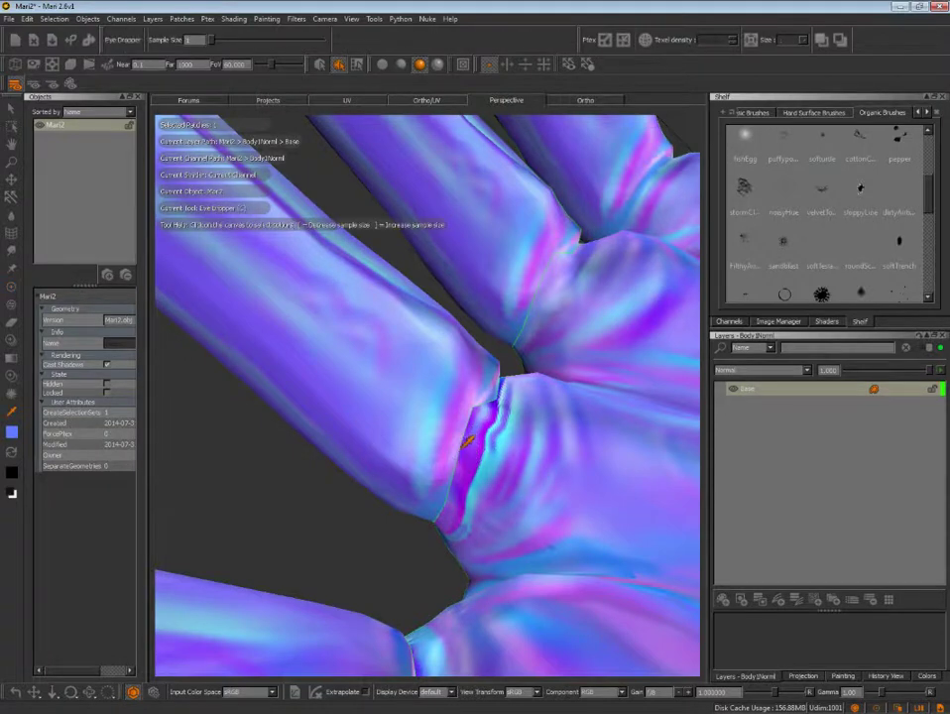
key("p")
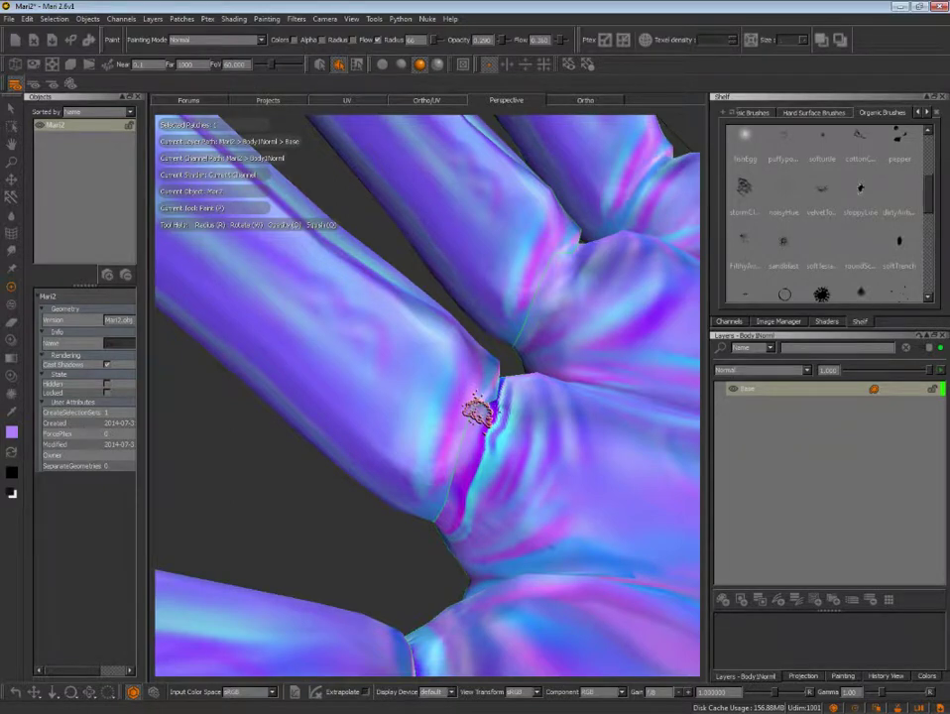
key("e")
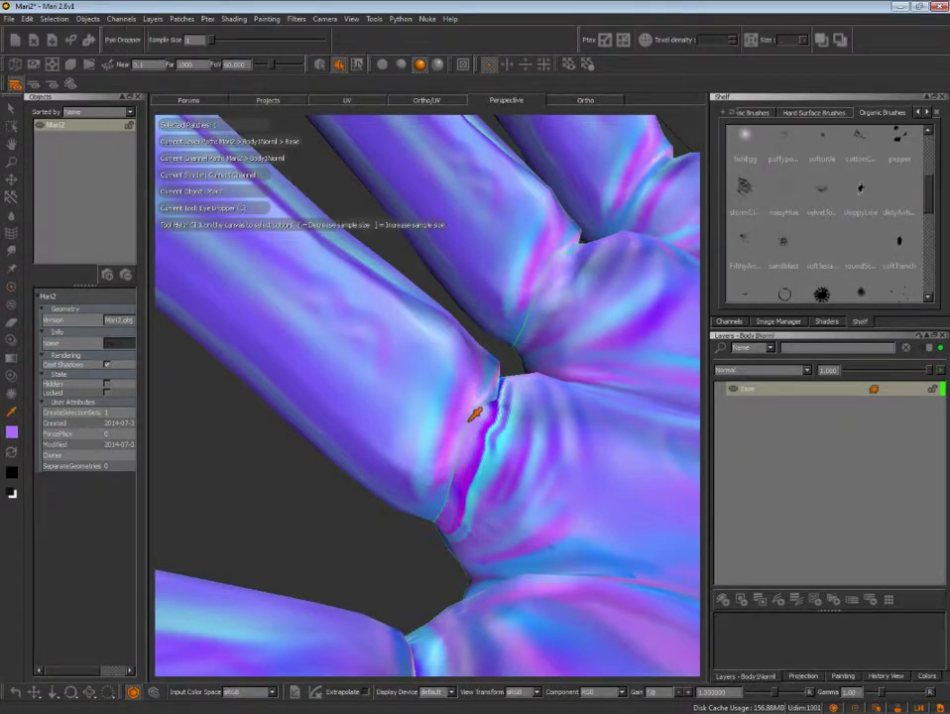
key("p")
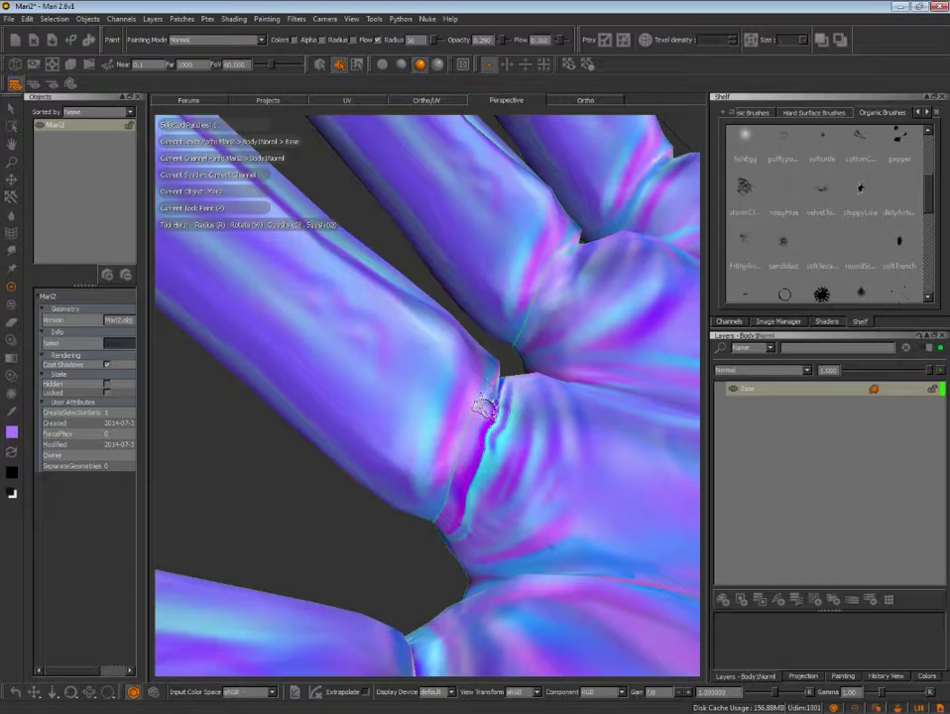
- Sample blue beside the crease at sample size 2 and paint it over the crease seam
mouse_move(507, 365)
middle_mouse_down()
mouse_move(492, 385)
mouse_move(503, 388)
middle_mouse_up()
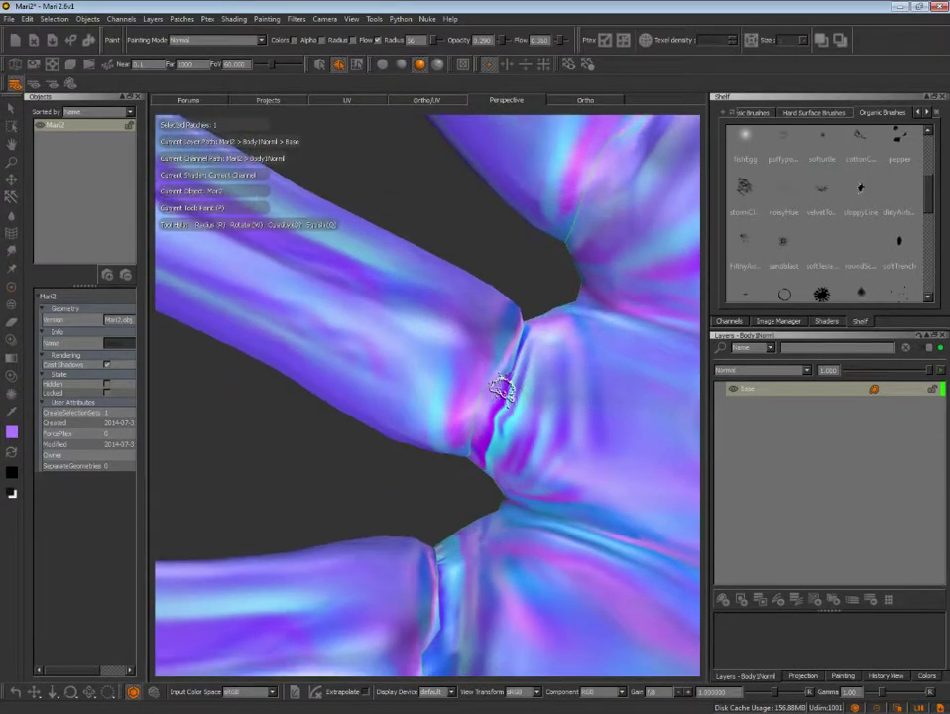
left_click(511, 367)
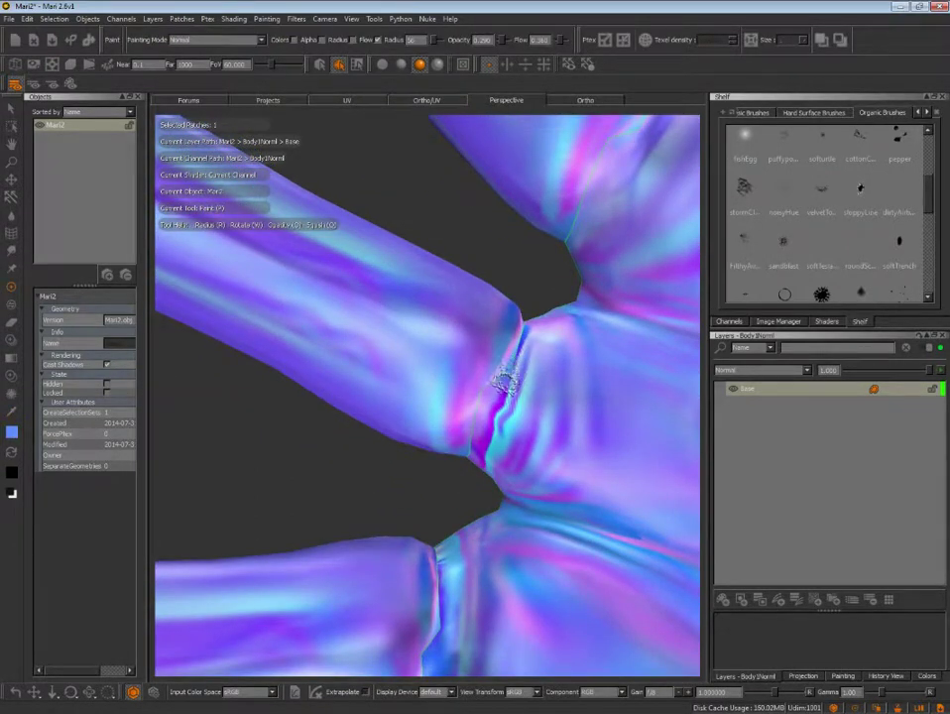
key("c")
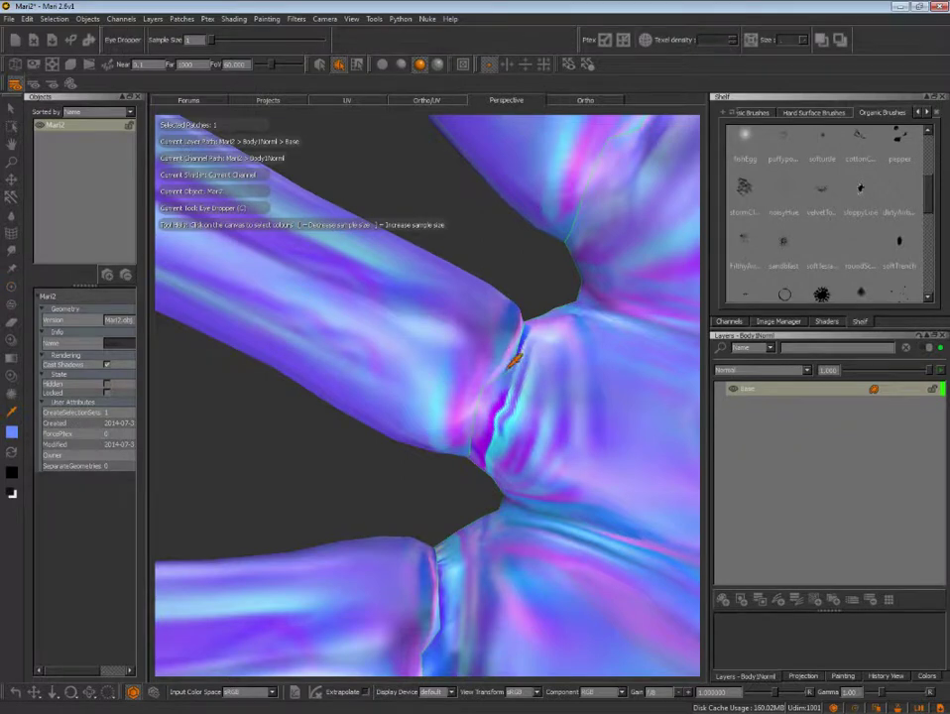
key("bracketright")
key("p")
mouse_move(509, 367)
left_mouse_down("alt")
mouse_move(518, 375)
mouse_move(533, 359)
mouse_move(472, 479)
mouse_move(516, 418)
left_mouse_up("alt")
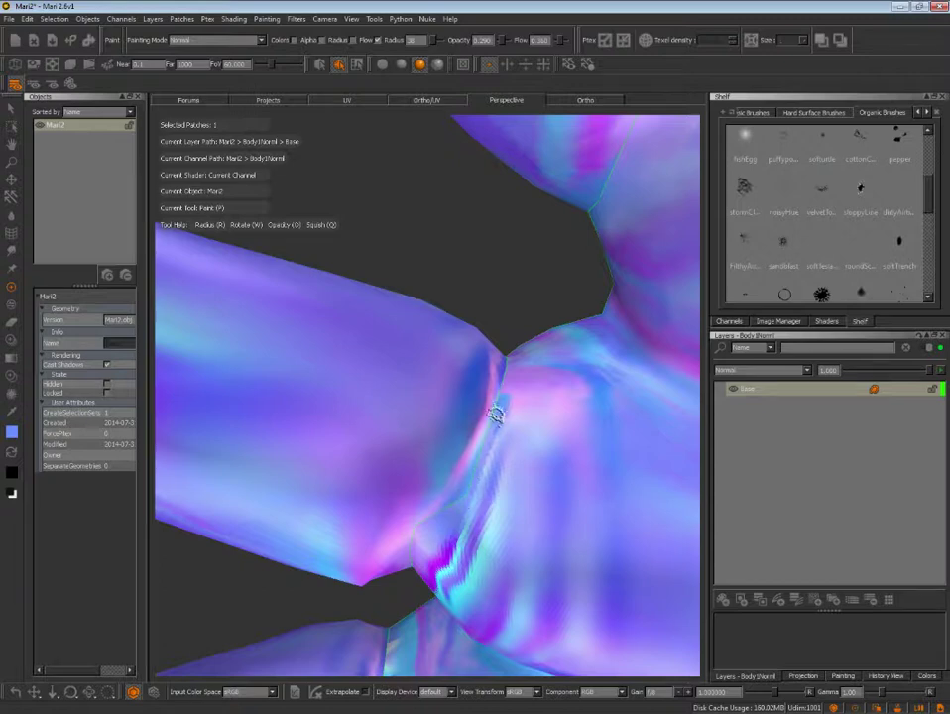
- Sample pink and blue from beside the crease seam and paint over it
mouse_move(496, 377)
left_mouse_down("alt")
mouse_move(536, 328)
mouse_move(509, 364)
left_mouse_up("alt")
key("c")
key("p")
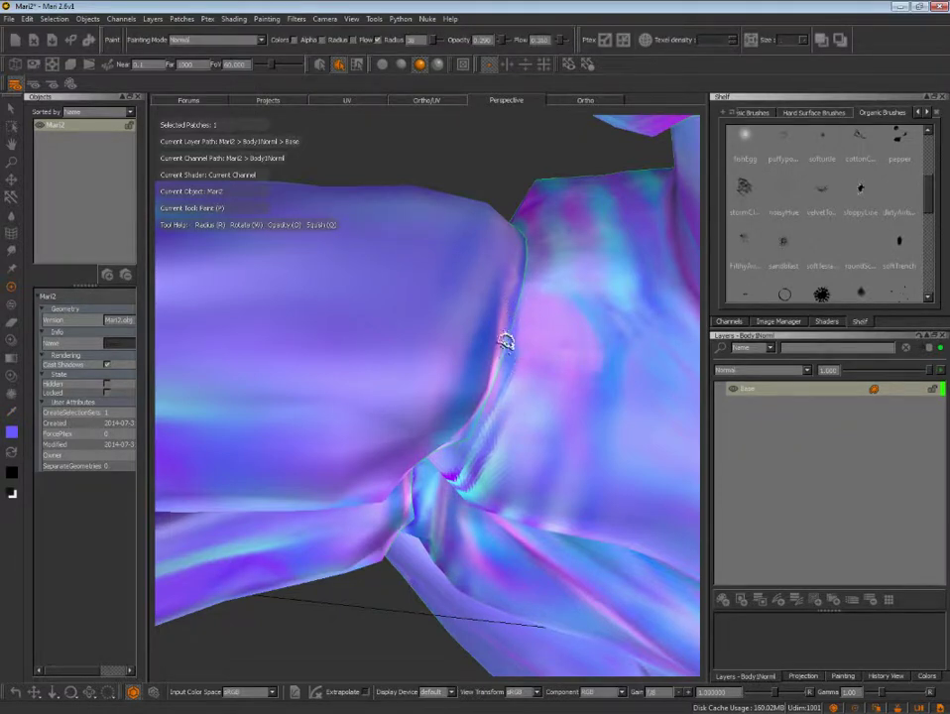
key("c")
left_click(500, 337)
key("p")
key("c")
left_click(508, 346)
key("p")
- Follow the finger-gap seam around the model and sample a purple beside it
left_click_drag(512, 190, 505, 207, "alt")
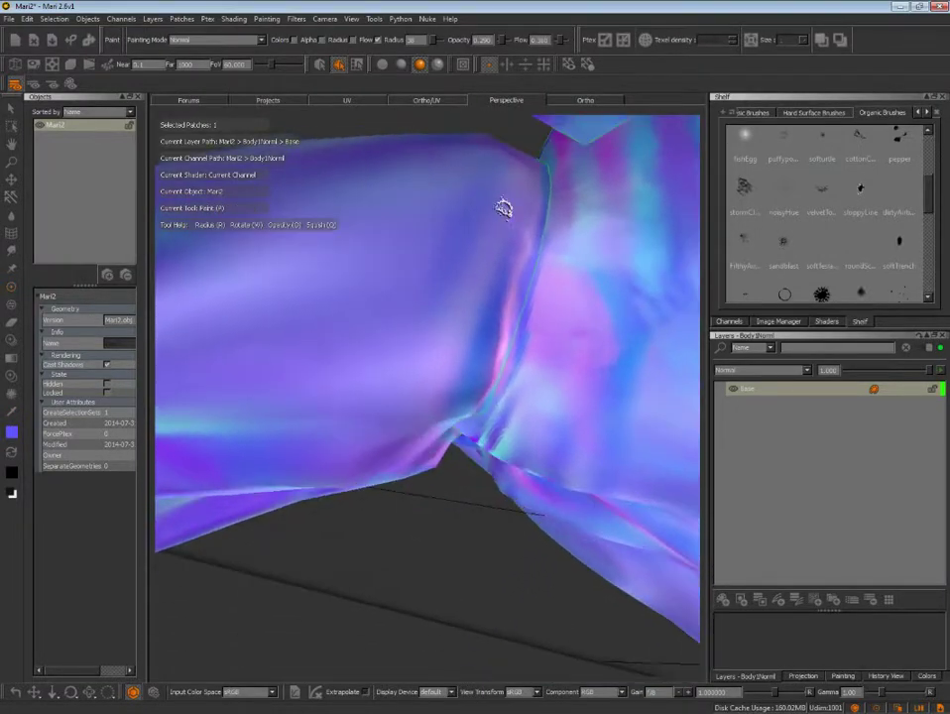
mouse_move(532, 292)
left_mouse_down("alt")
mouse_move(505, 384)
mouse_move(511, 355)
left_mouse_up("alt")
key("c")
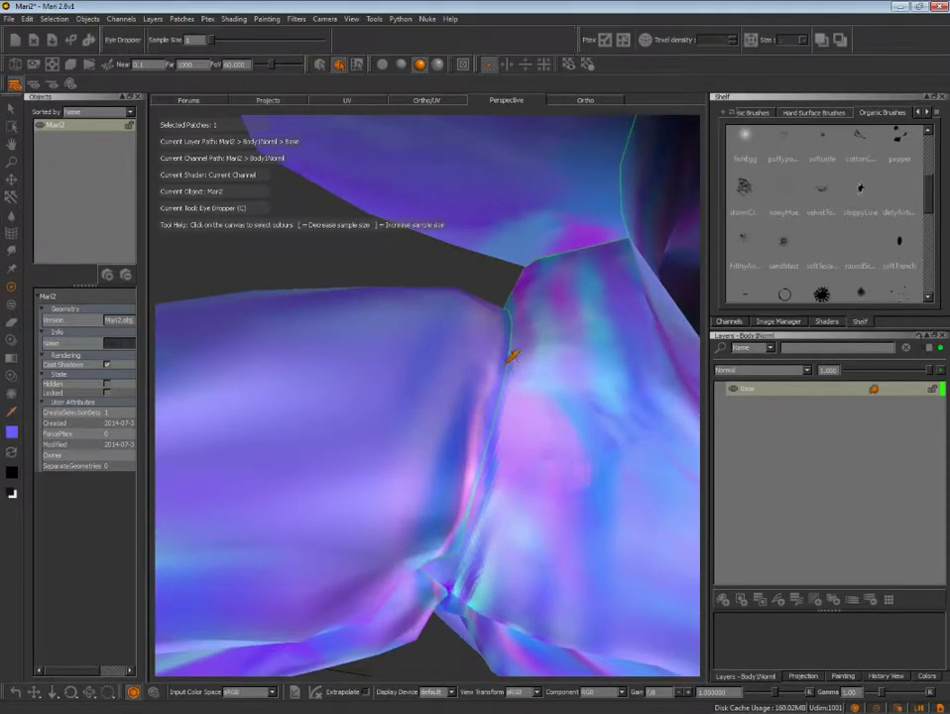
key("p")
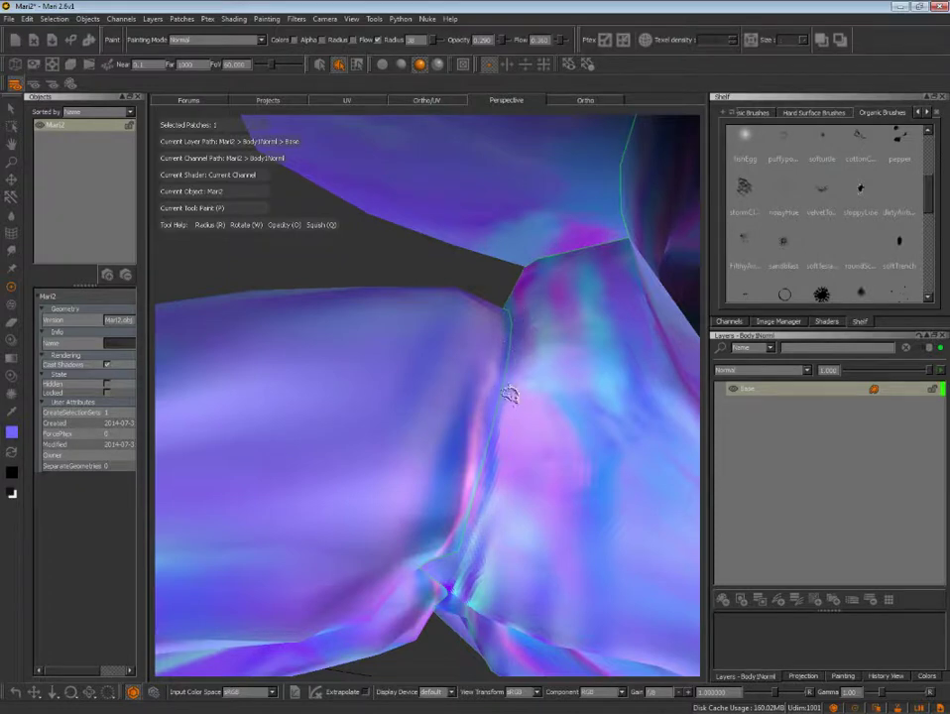
mouse_move(509, 394)
left_mouse_down("alt")
mouse_move(498, 297)
mouse_move(515, 311)
mouse_move(509, 399)
mouse_move(495, 395)
mouse_move(516, 401)
mouse_move(501, 360)
left_mouse_up("alt")
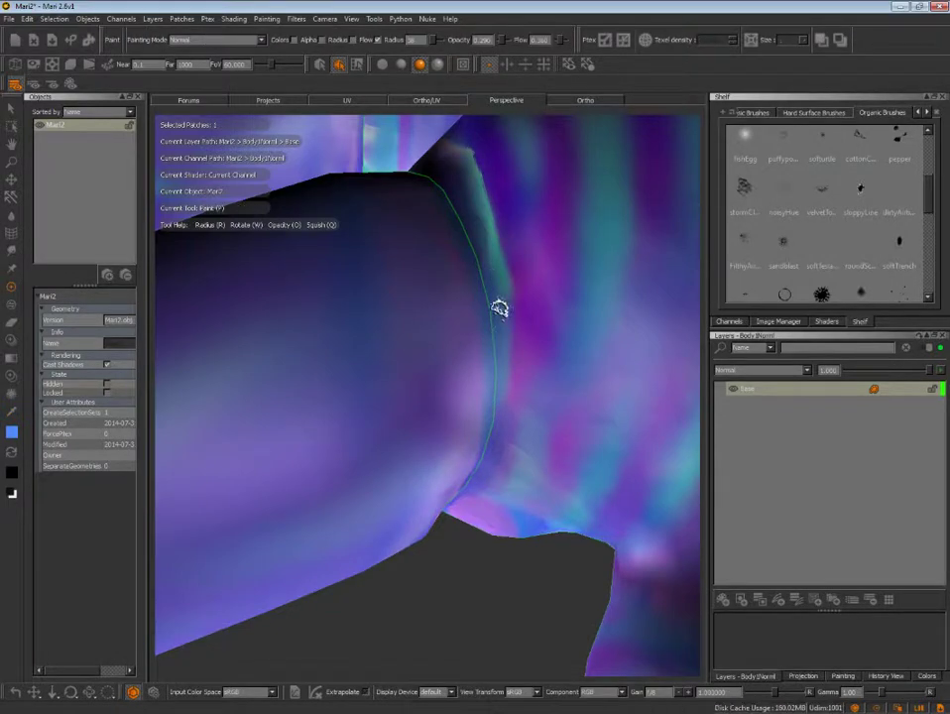
mouse_move(501, 308)
middle_mouse_down("alt")
mouse_move(522, 322)
mouse_move(476, 496)
mouse_move(471, 410)
middle_mouse_up("alt")
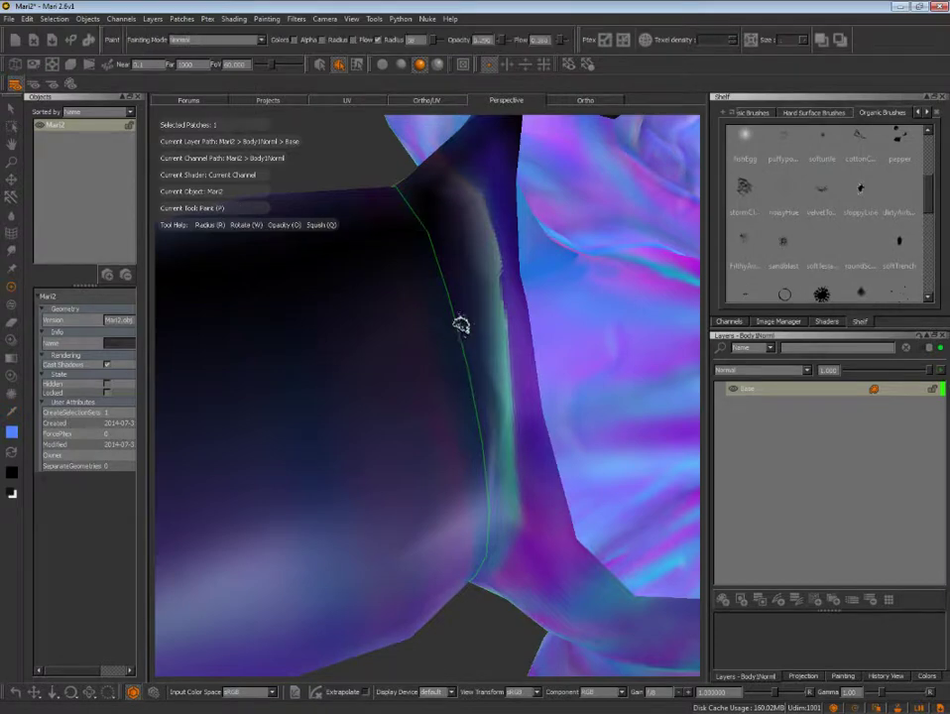
mouse_move(460, 318)
middle_mouse_down()
mouse_move(477, 380)
mouse_move(456, 367)
mouse_move(468, 431)
middle_mouse_up()
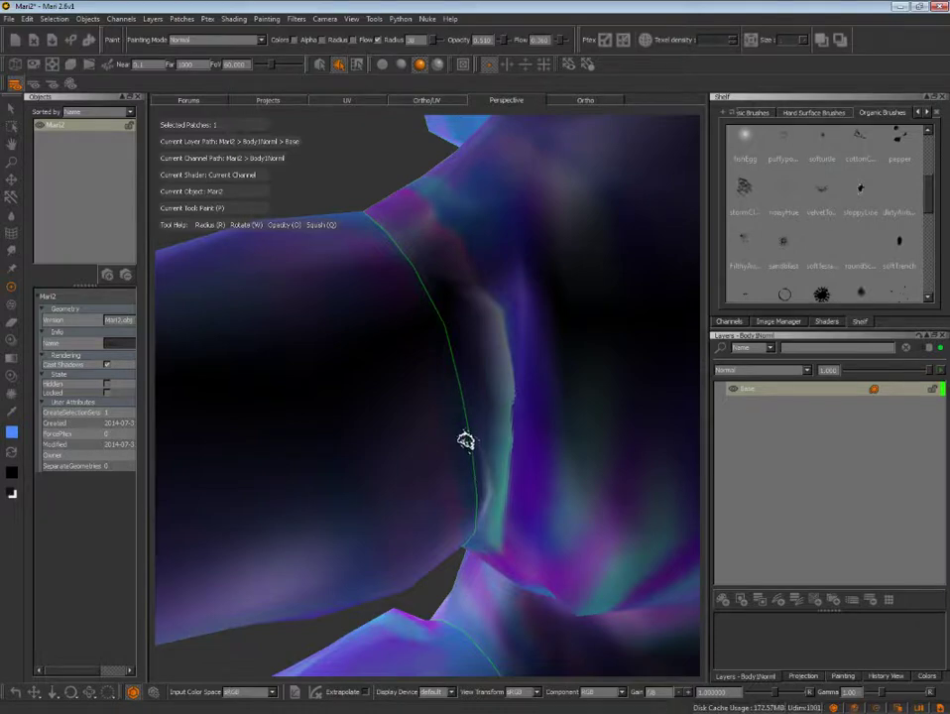
middle_click_drag(458, 424, 464, 438)
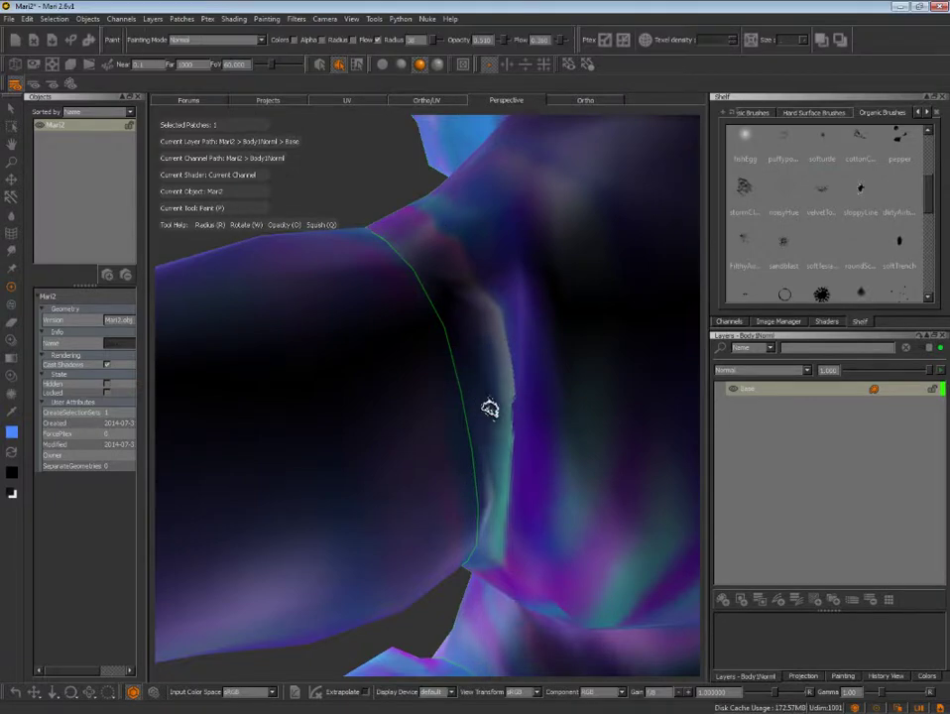
mouse_move(490, 405)
left_mouse_down("alt")
mouse_move(490, 449)
mouse_move(486, 436)
left_mouse_up("alt")
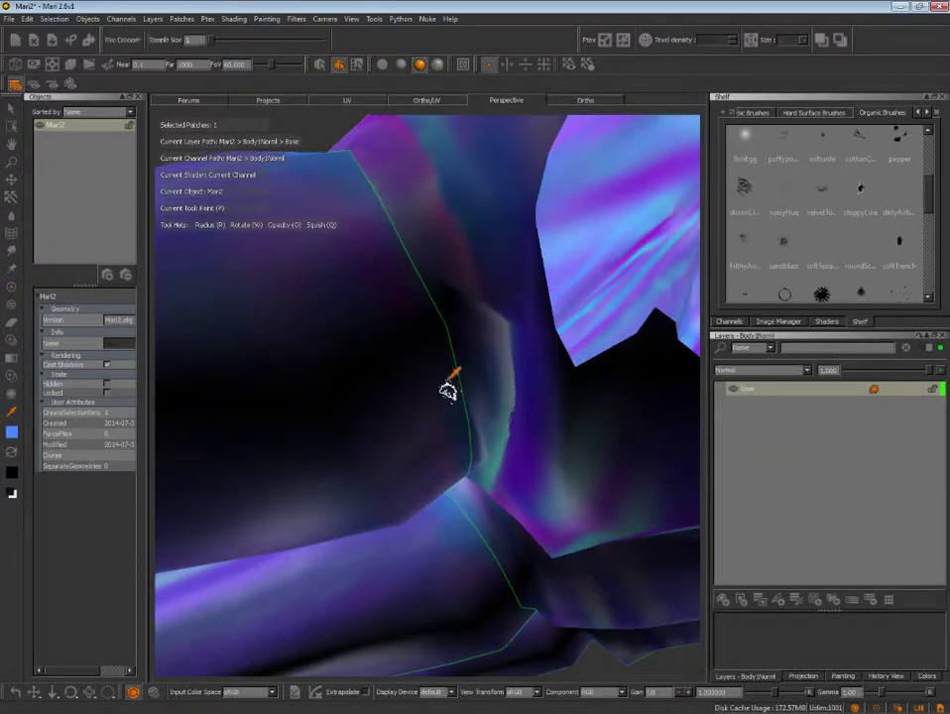
key("c")
left_click(418, 265)
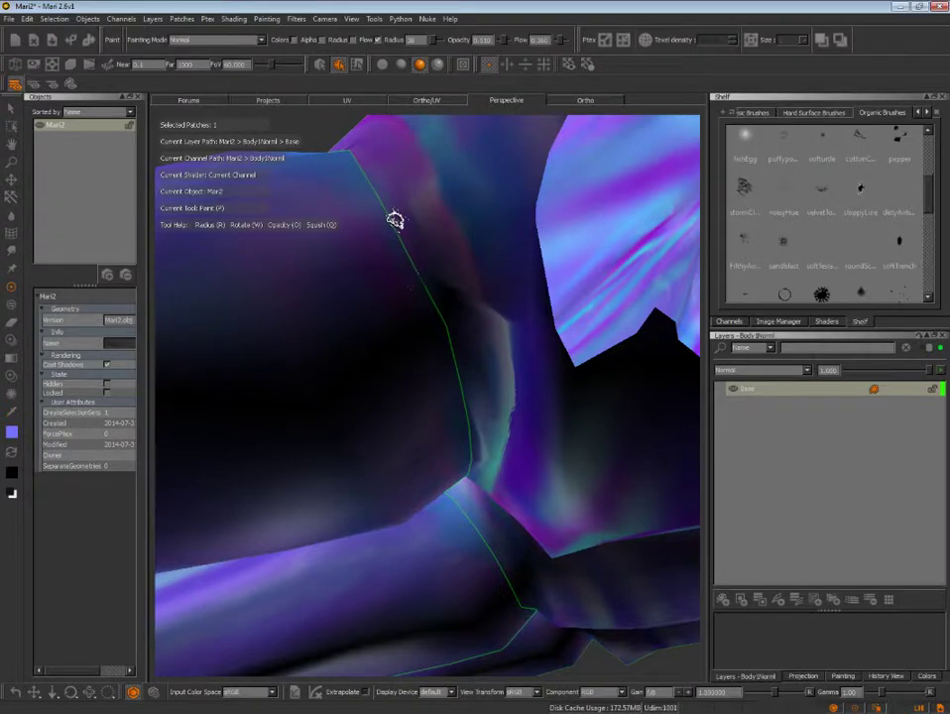
- Paint along the remaining finger gaps and undo a bad stroke
mouse_move(393, 216)
left_mouse_down("alt")
mouse_move(449, 399)
mouse_move(438, 400)
left_mouse_up("alt")
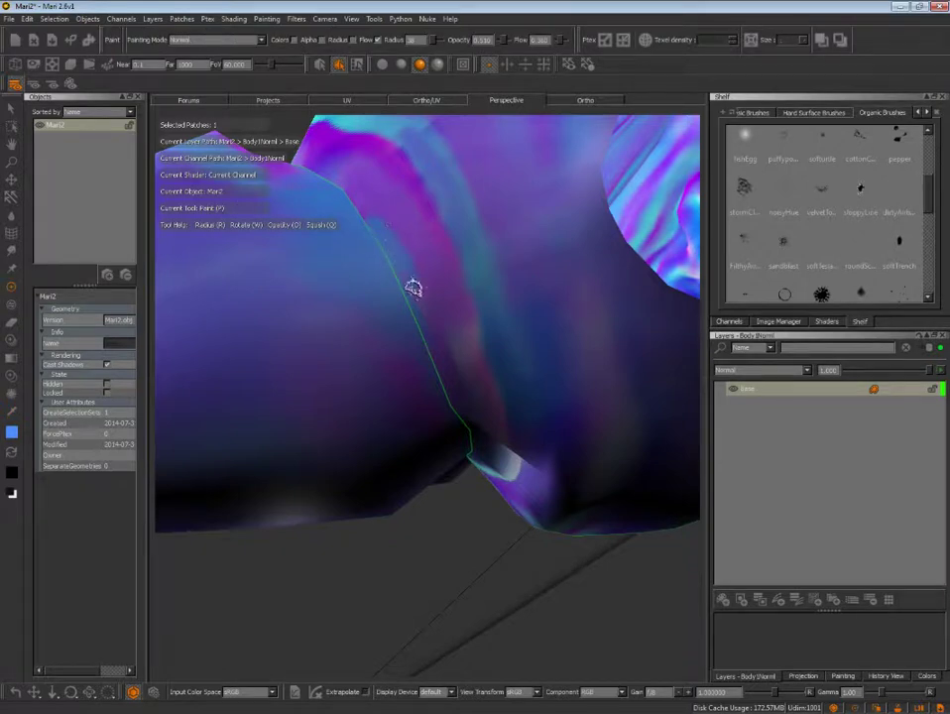
mouse_move(393, 292)
left_mouse_down("alt")
mouse_move(382, 297)
mouse_move(427, 388)
mouse_move(403, 350)
left_mouse_up("alt")
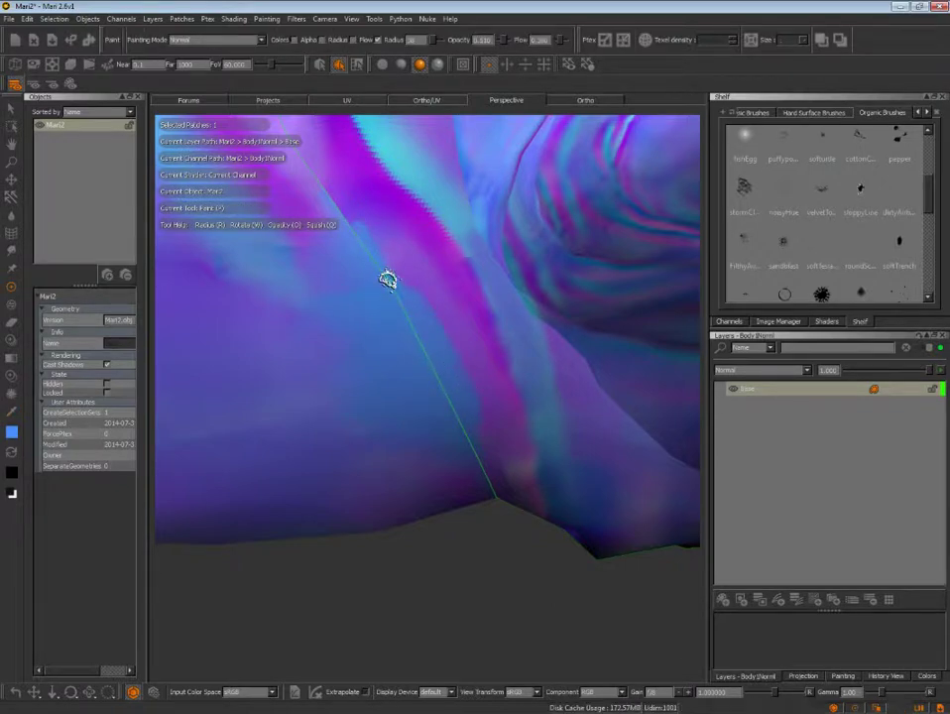
mouse_move(388, 278)
left_mouse_down("alt")
mouse_move(439, 390)
mouse_move(414, 328)
left_mouse_up("alt")
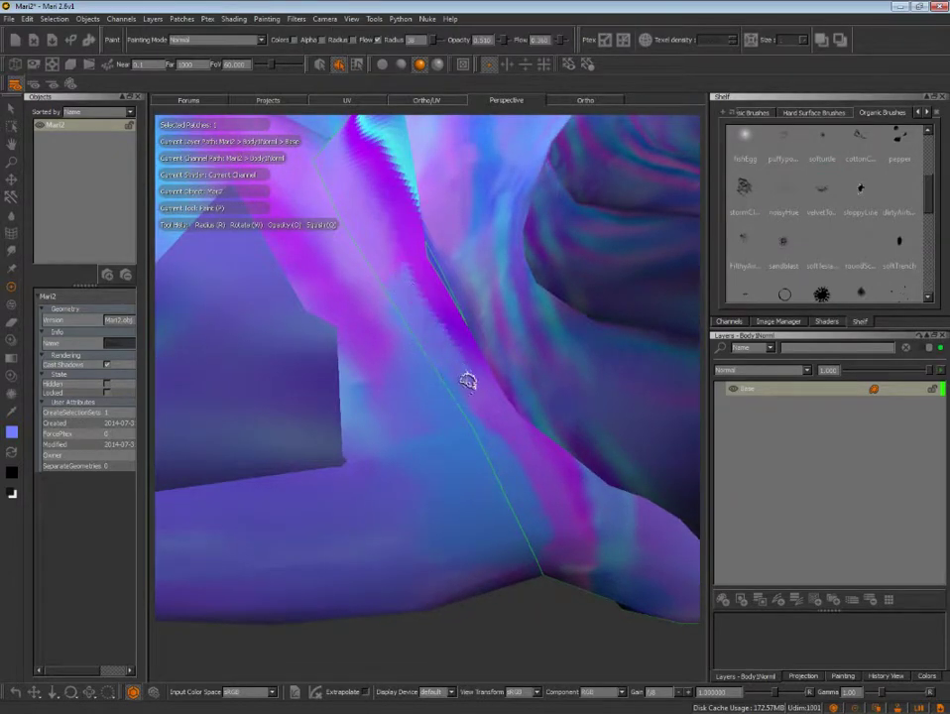
mouse_move(414, 304)
left_mouse_down("alt")
mouse_move(441, 349)
mouse_move(429, 371)
mouse_move(395, 384)
mouse_move(418, 388)
left_mouse_up("alt")
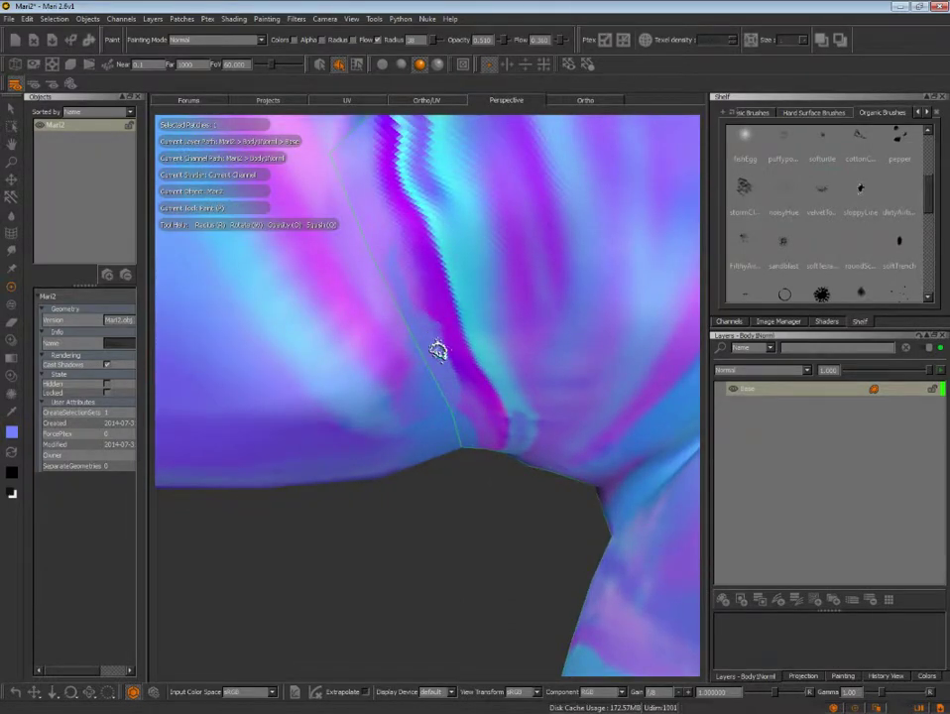
mouse_move(436, 350)
left_mouse_down("alt")
mouse_move(407, 350)
mouse_move(439, 392)
mouse_move(440, 329)
left_mouse_up("alt")
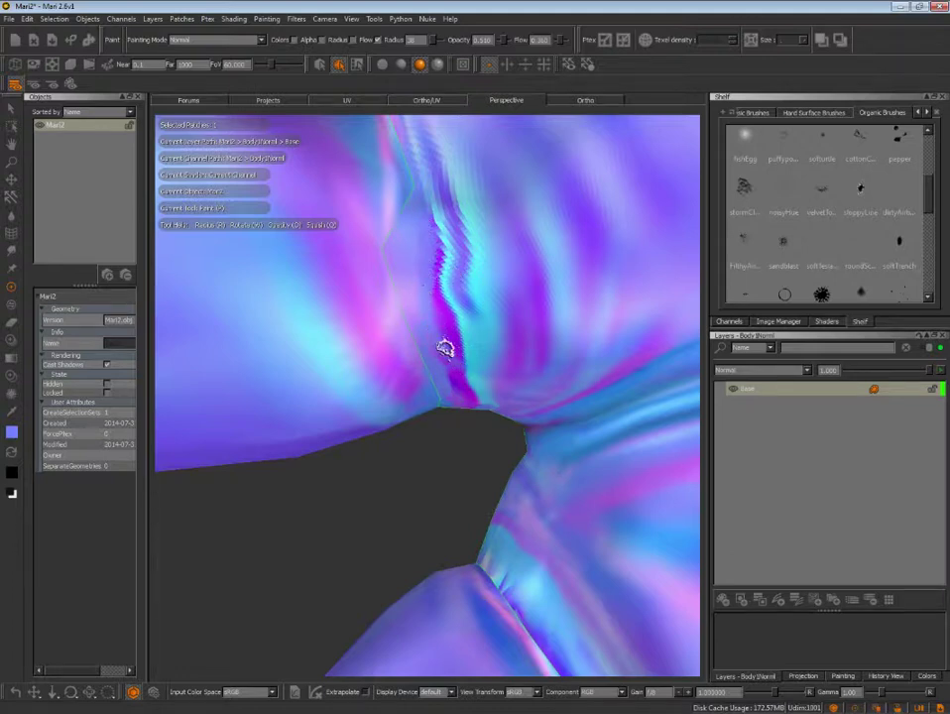
key("ctrl+z")
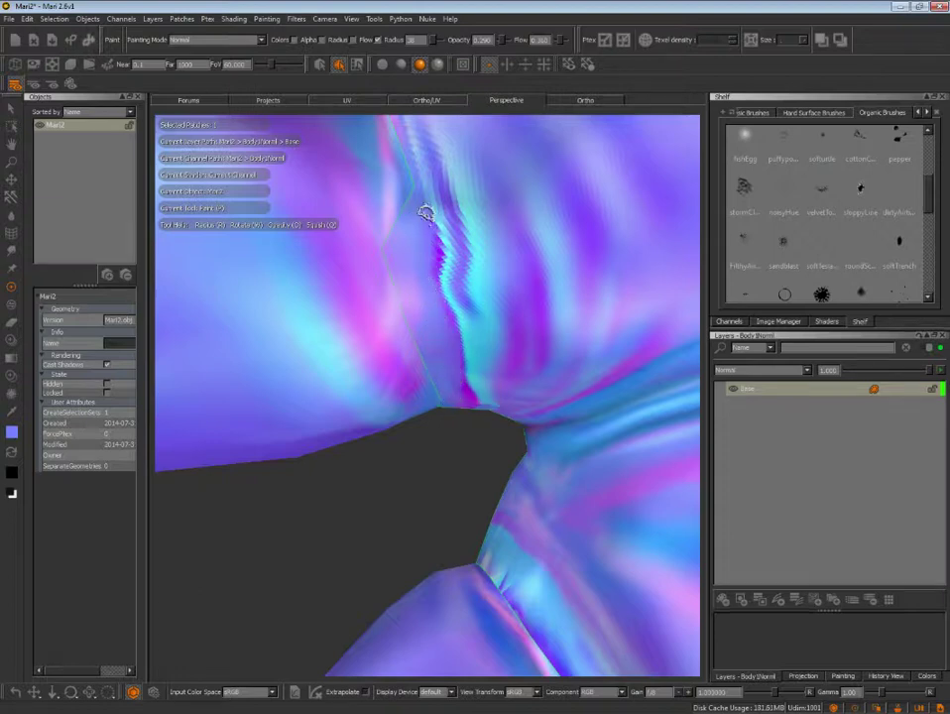
- Dab freshly sampled purple and blue onto the curved seam under the finger fold
scroll(455, 353, "up", 2)
mouse_move(455, 353)
left_mouse_down("alt")
mouse_move(446, 291)
mouse_move(494, 302)
mouse_move(501, 336)
mouse_move(468, 366)
mouse_move(416, 302)
left_mouse_up("alt")
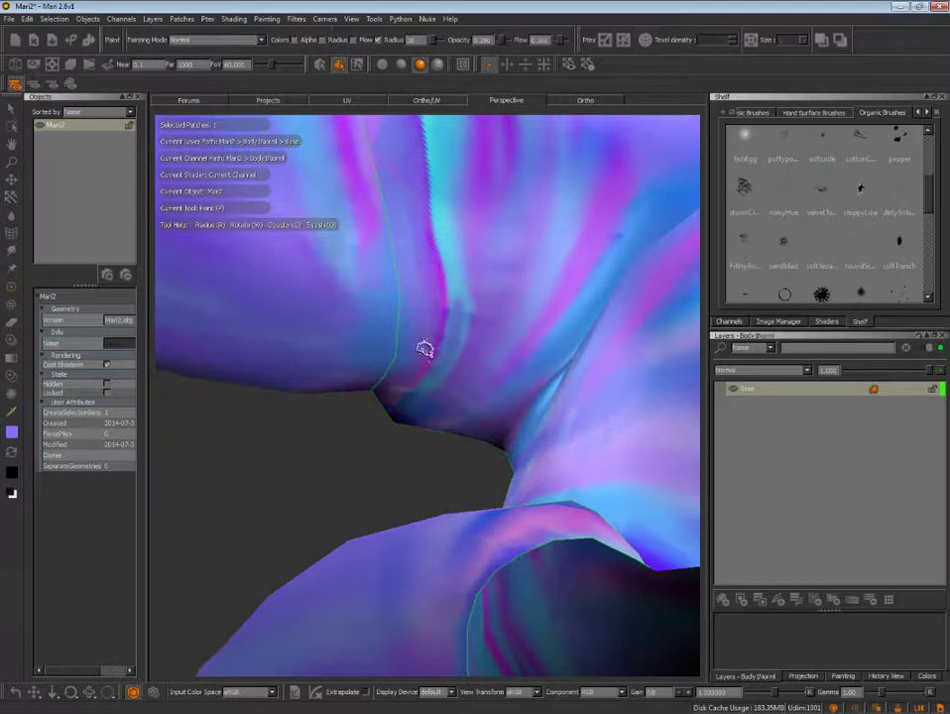
left_click(408, 384)
mouse_move(409, 384)
left_mouse_down("alt")
mouse_move(442, 255)
mouse_move(405, 389)
mouse_move(414, 388)
mouse_move(384, 426)
left_mouse_up("alt")
key("c")
key("p")
key("c")
key("p")
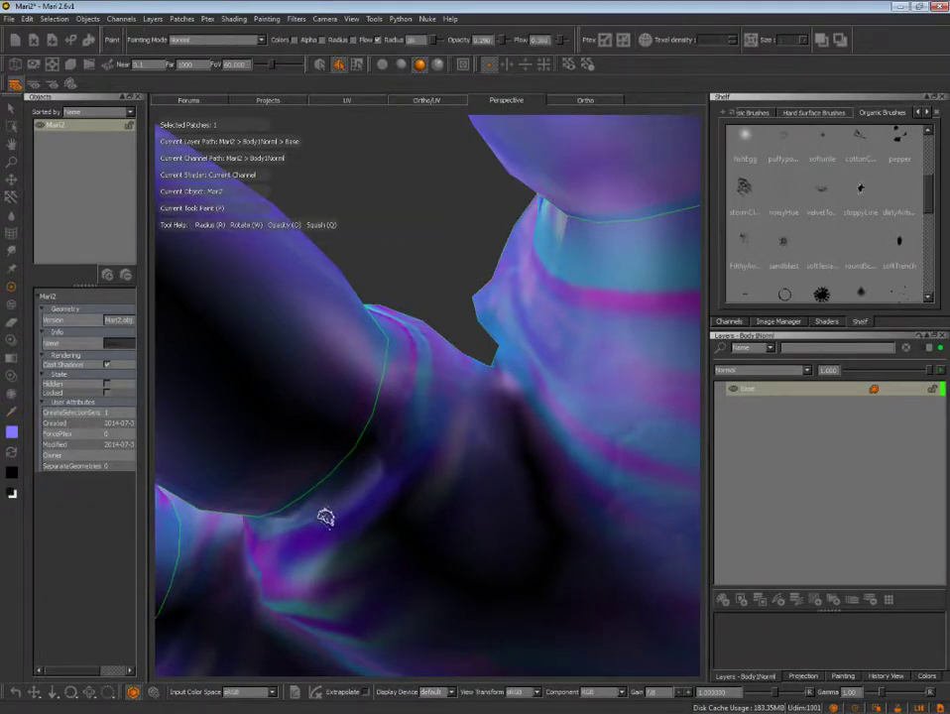
- Sample a darker purple and paint over the seam at the finger base
left_click(365, 555)
left_click_drag(291, 542, 375, 481)
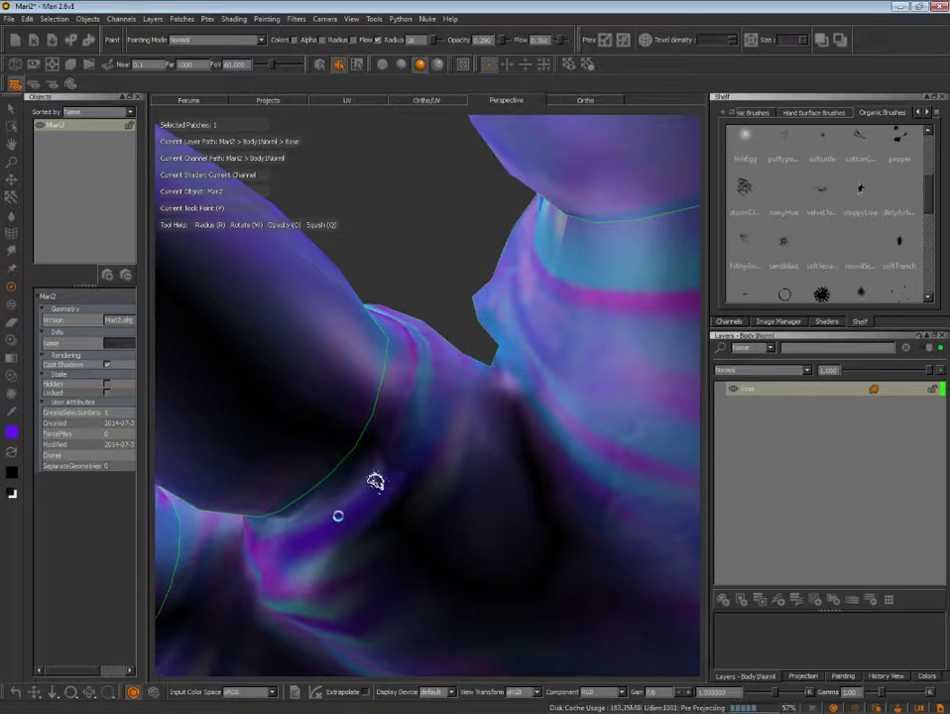
mouse_move(375, 481)
middle_mouse_down()
mouse_move(330, 534)
mouse_move(389, 482)
middle_mouse_up()
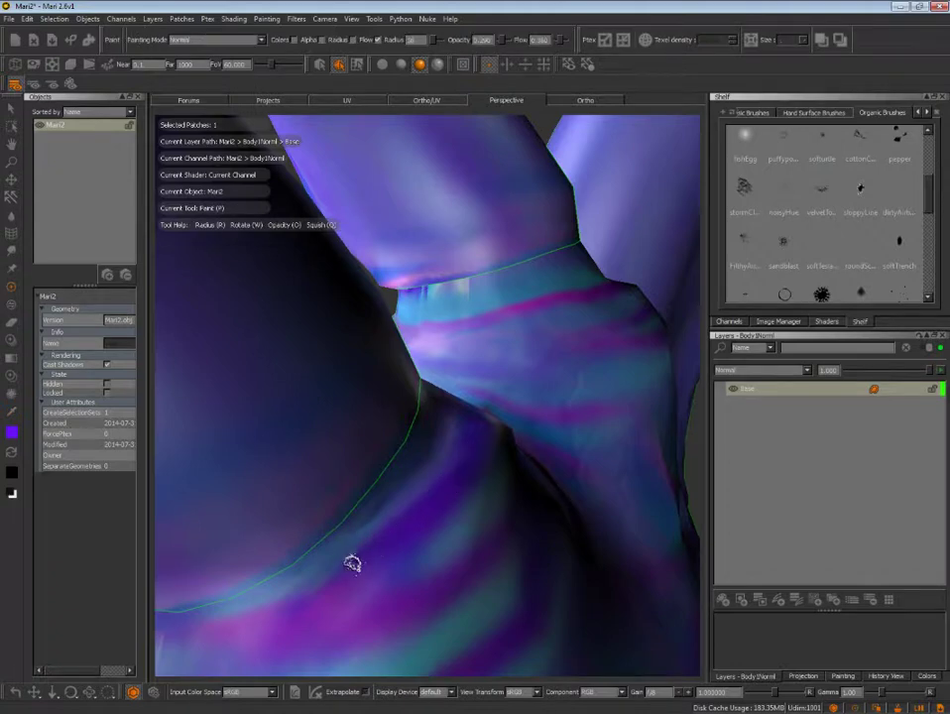
middle_click_drag(397, 547, 357, 563)
key("c")
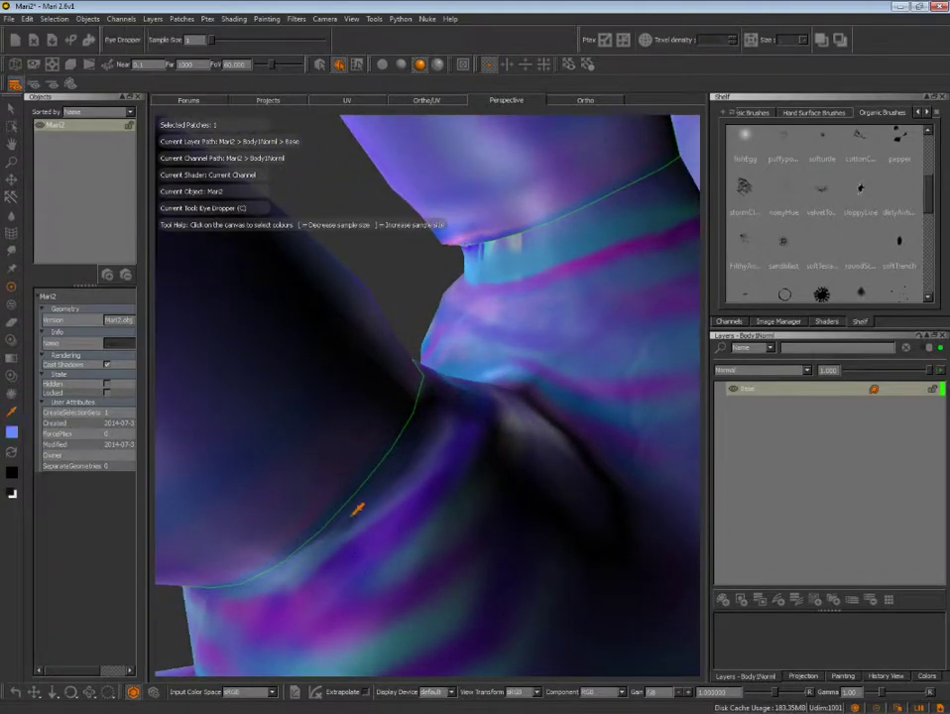
key("p")
mouse_move(287, 573)
middle_mouse_down("alt")
mouse_move(356, 533)
mouse_move(475, 408)
mouse_move(399, 471)
middle_mouse_up("alt")
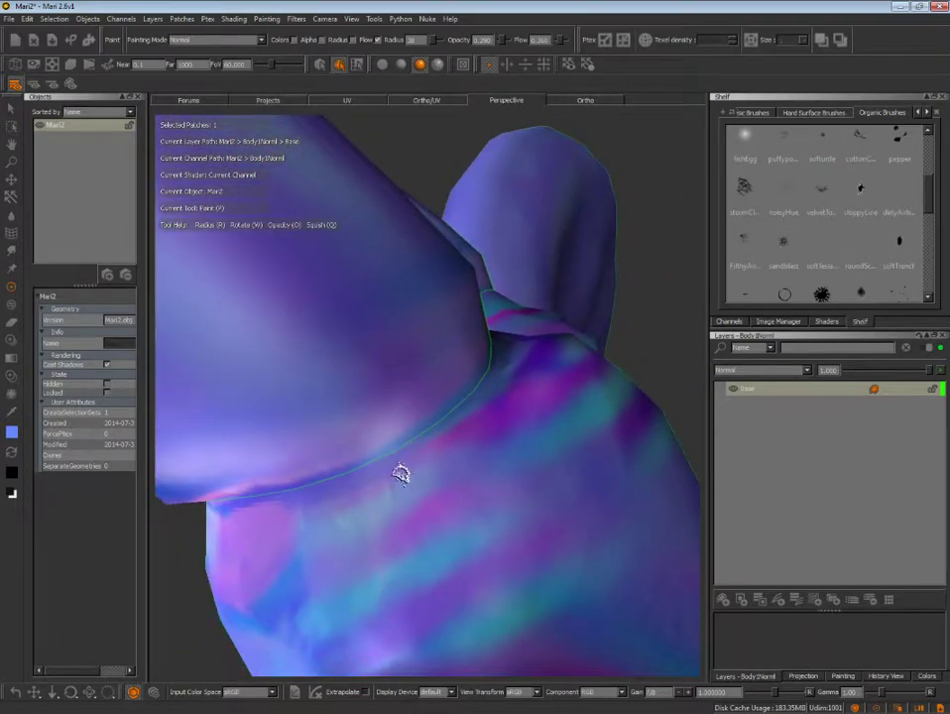
- Resample nearby tones to blend the palm seam, then zoom out to the whole hand
key("c")
key("p")
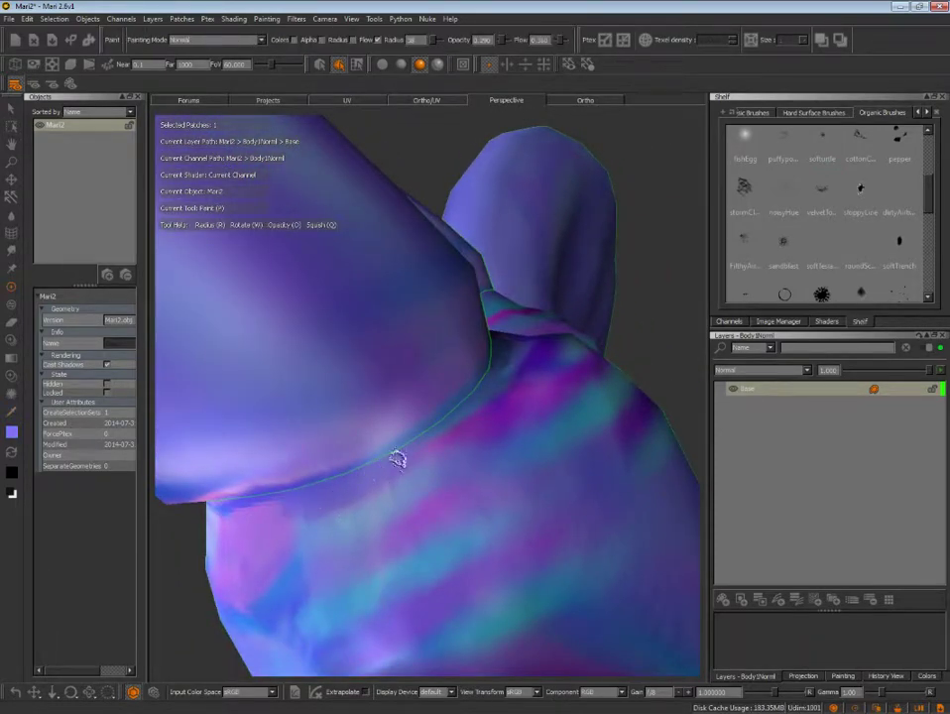
mouse_move(388, 481)
middle_mouse_down("alt")
mouse_move(451, 433)
mouse_move(433, 462)
mouse_move(369, 496)
mouse_move(483, 441)
mouse_move(393, 456)
middle_mouse_up("alt")
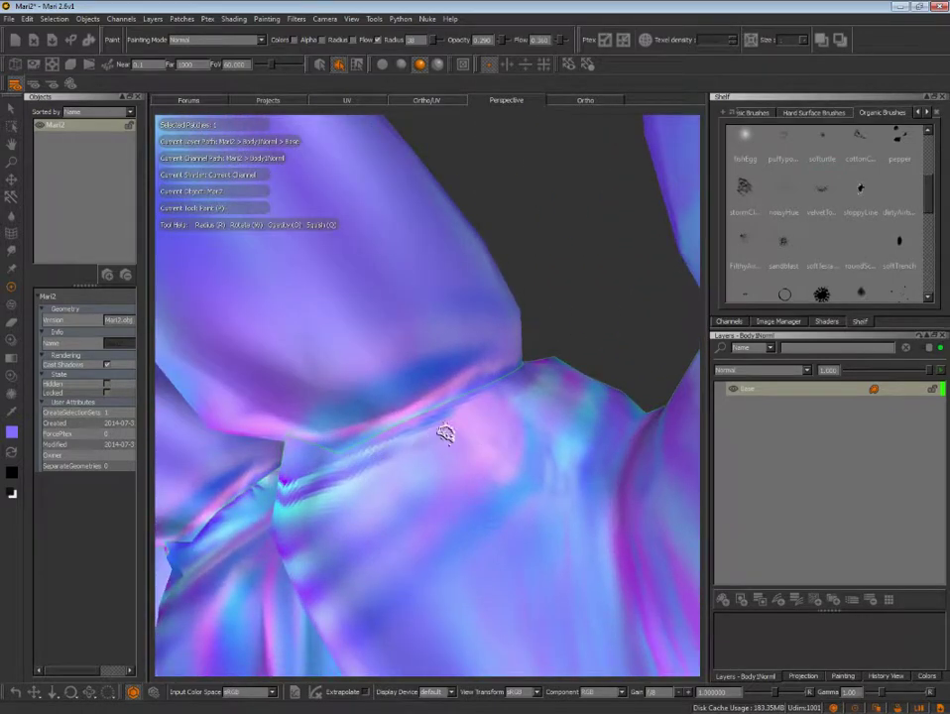
key("c")
key("p")
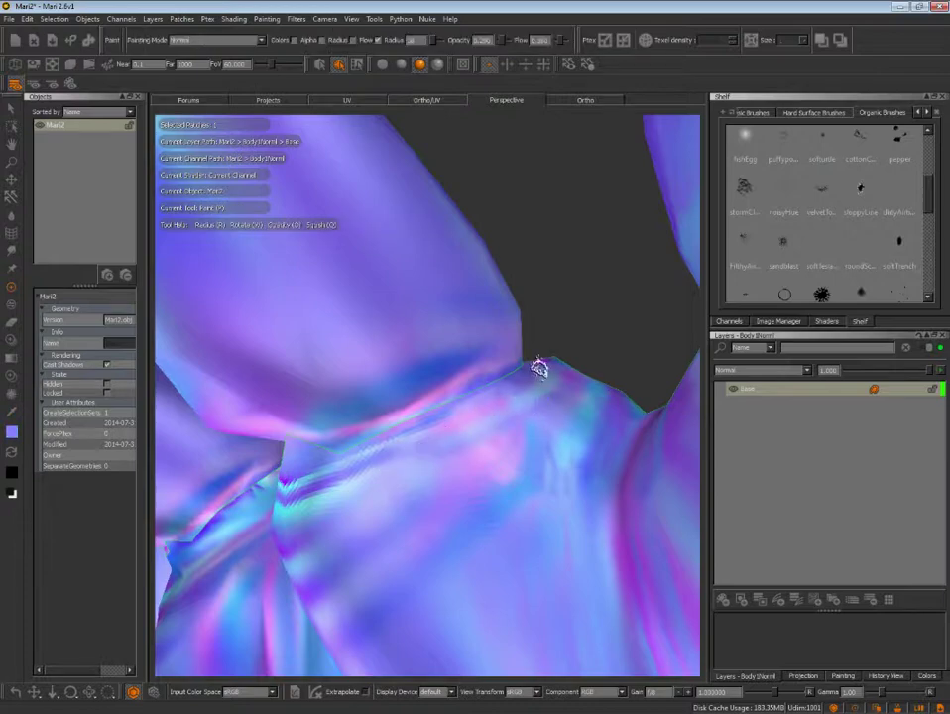
mouse_move(577, 306)
right_mouse_down("alt")
mouse_move(582, 345)
mouse_move(589, 318)
right_mouse_up("alt")
mouse_move(589, 318)
left_mouse_down("alt")
mouse_move(543, 407)
mouse_move(540, 377)
left_mouse_up("alt")
- Preview the blended seams with the Beckmann skin shader, then return to the normal-map channel
key("c")
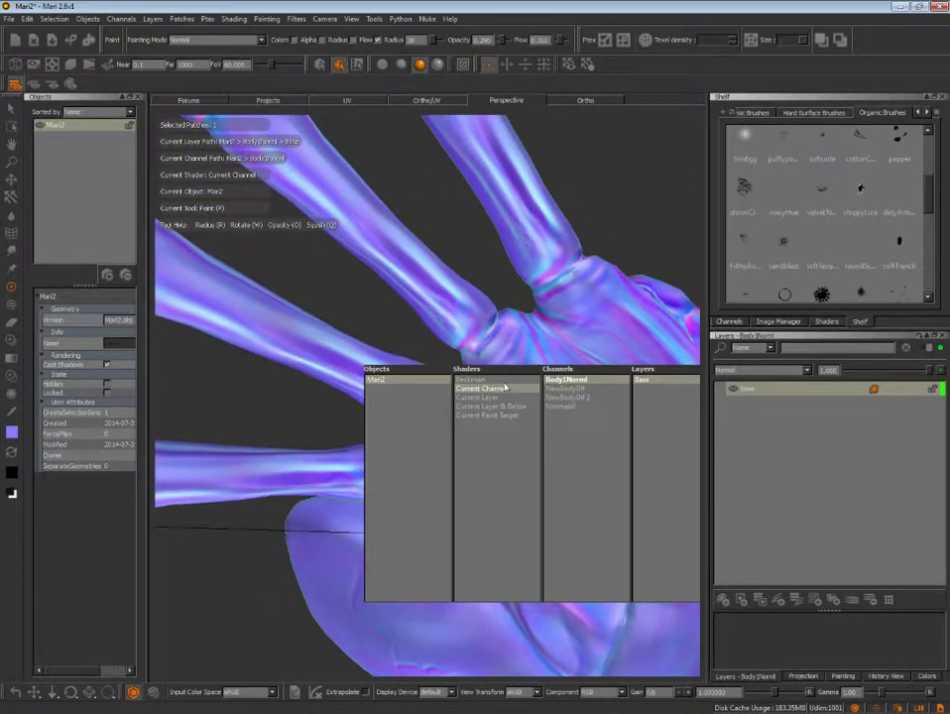
left_click(506, 379)
mouse_move(511, 431)
left_mouse_down("alt")
mouse_move(574, 344)
mouse_move(525, 392)
mouse_move(630, 403)
mouse_move(503, 485)
mouse_move(551, 392)
mouse_move(634, 374)
mouse_move(643, 322)
mouse_move(634, 301)
mouse_move(567, 402)
left_mouse_up("alt")
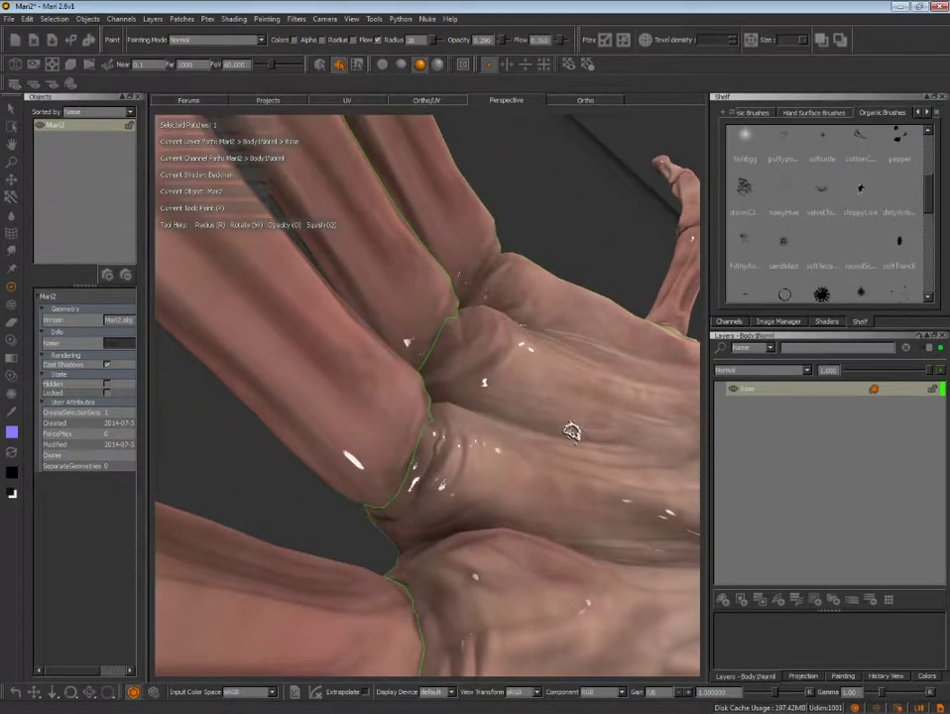
key("Tab")
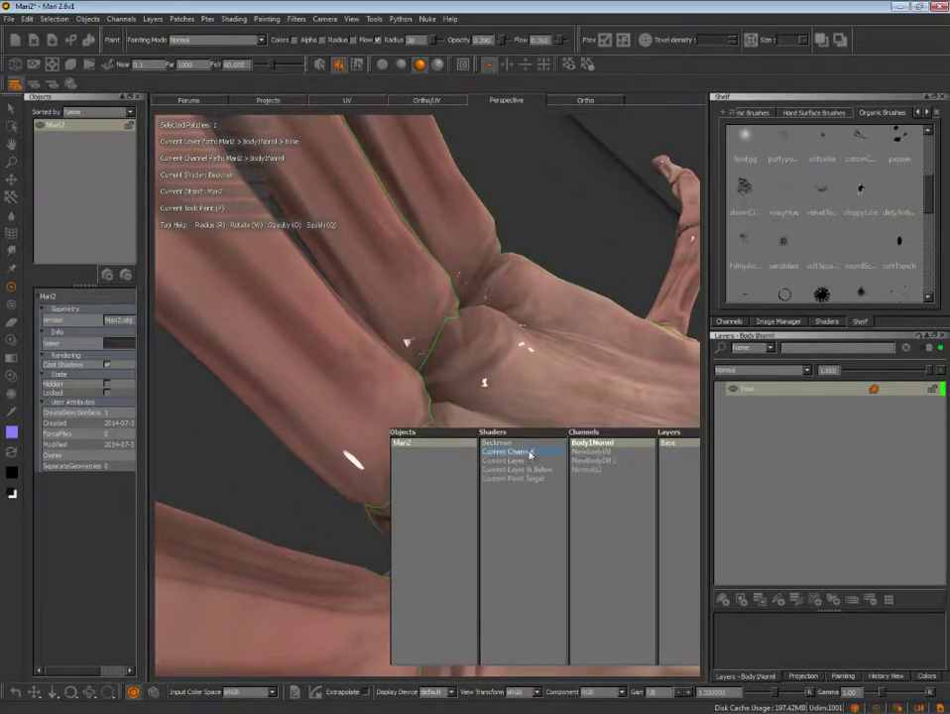
left_click(528, 452)
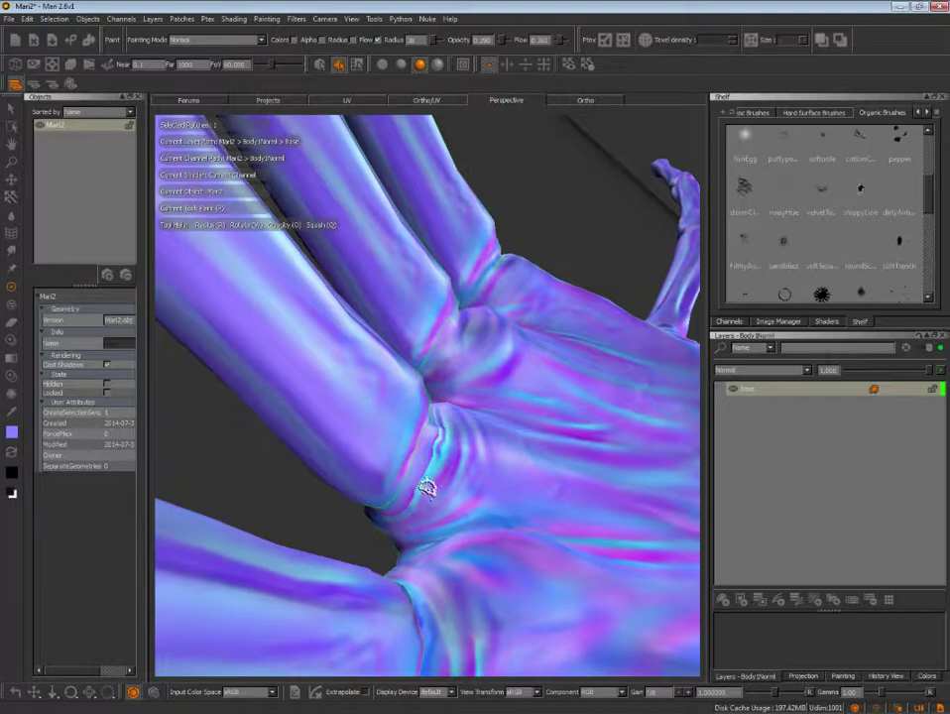
- Zoom in on the finger joint seam, undo a stroke and shrink the brush radius
key("e")
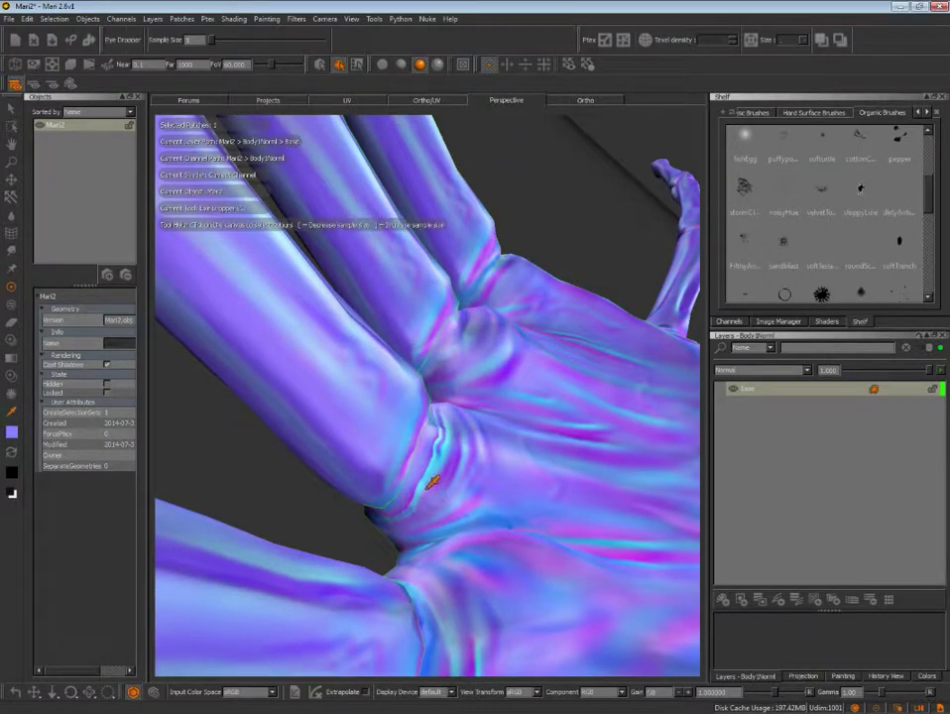
key("p")
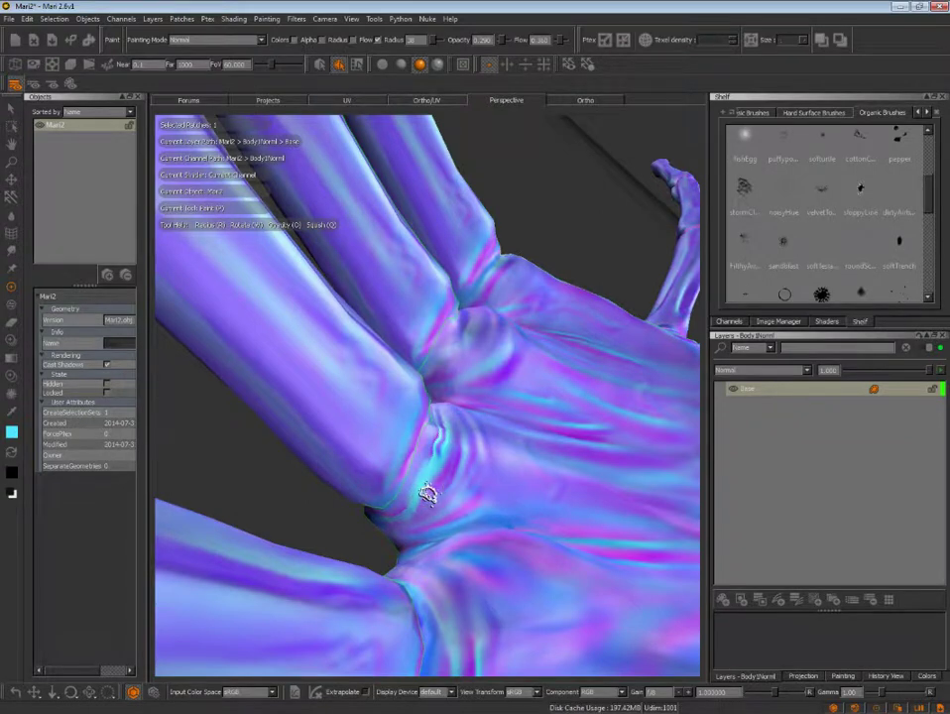
right_click_drag(424, 493, 480, 468, "alt")
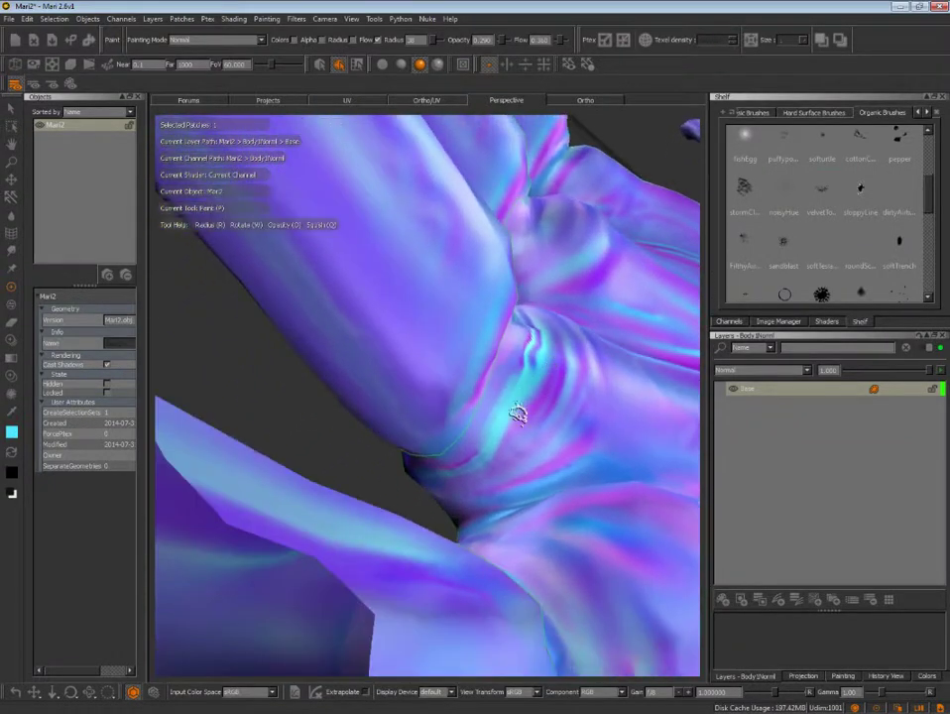
right_click_drag(516, 414, 527, 397, "alt")
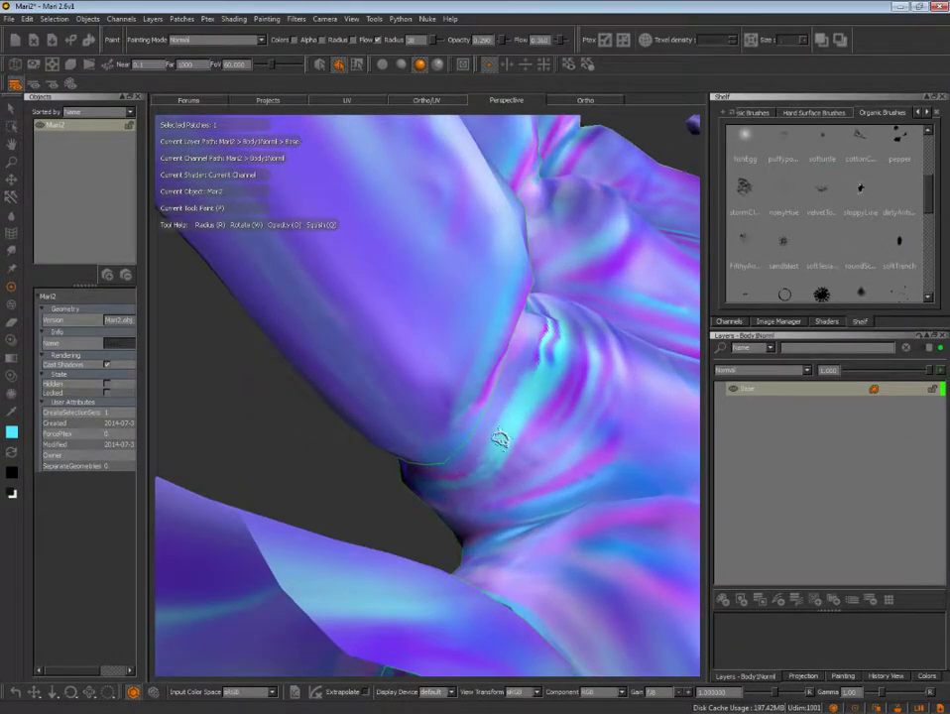
key("ctrl+z")
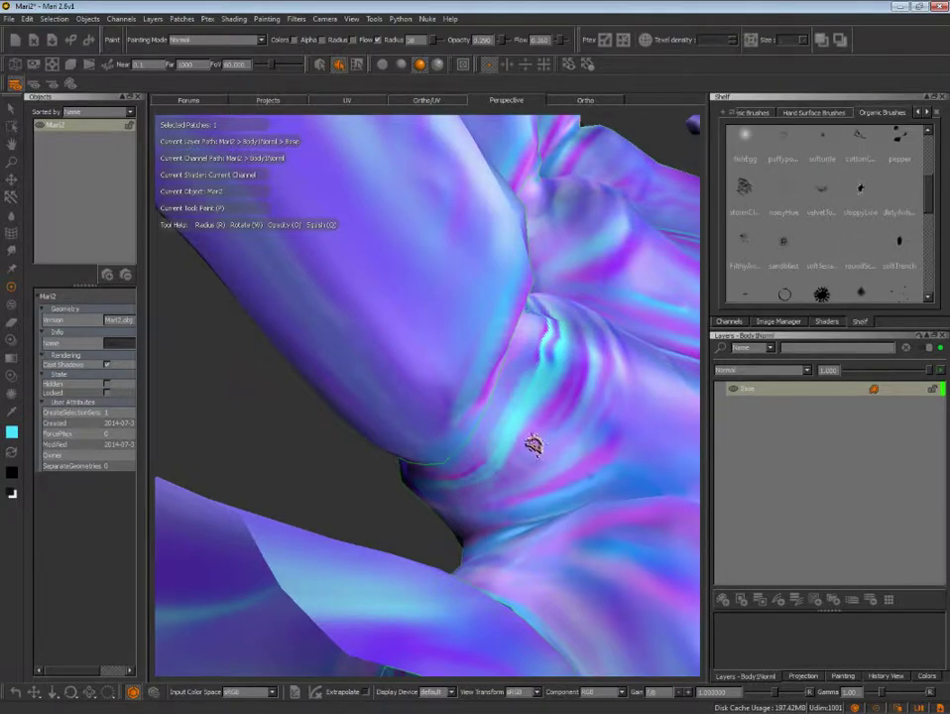
left_click_drag(542, 442, 534, 445)
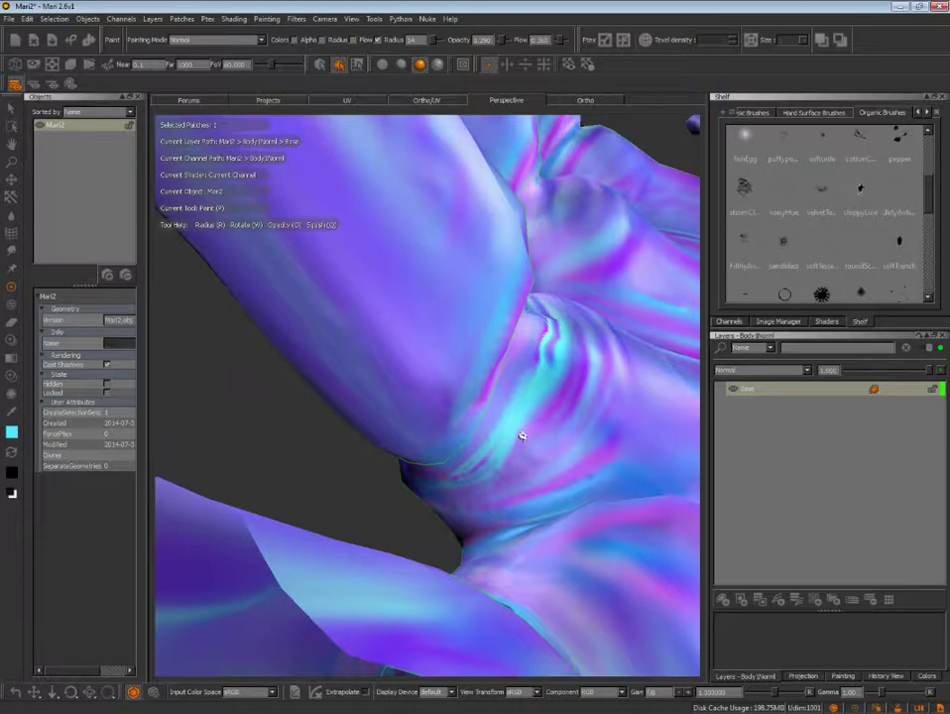
- Sample blue and cyan from the surface near the joint seam
key("c")
key("c")
left_click(501, 438)
key("c")
left_click(537, 369)
key("c")
mouse_move(539, 382)
left_mouse_down("alt")
mouse_move(522, 436)
mouse_move(542, 347)
left_mouse_up("alt")
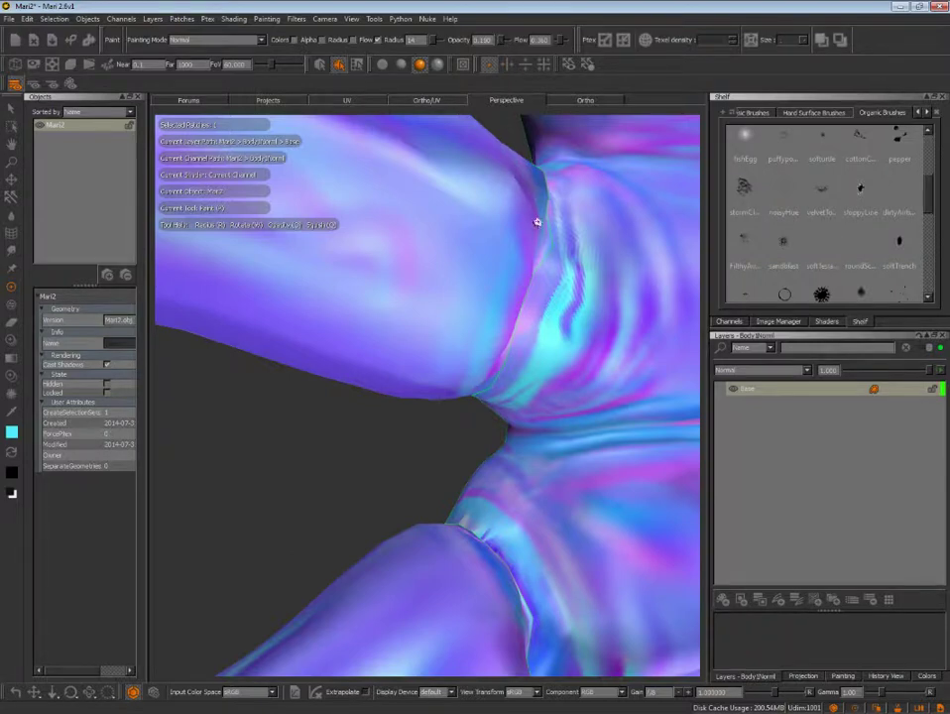
- Enlarge the brush radius to about 38 and paint over the knuckle seam from new angles
left_click_drag(552, 275, 556, 285, "shift")
key("alt")
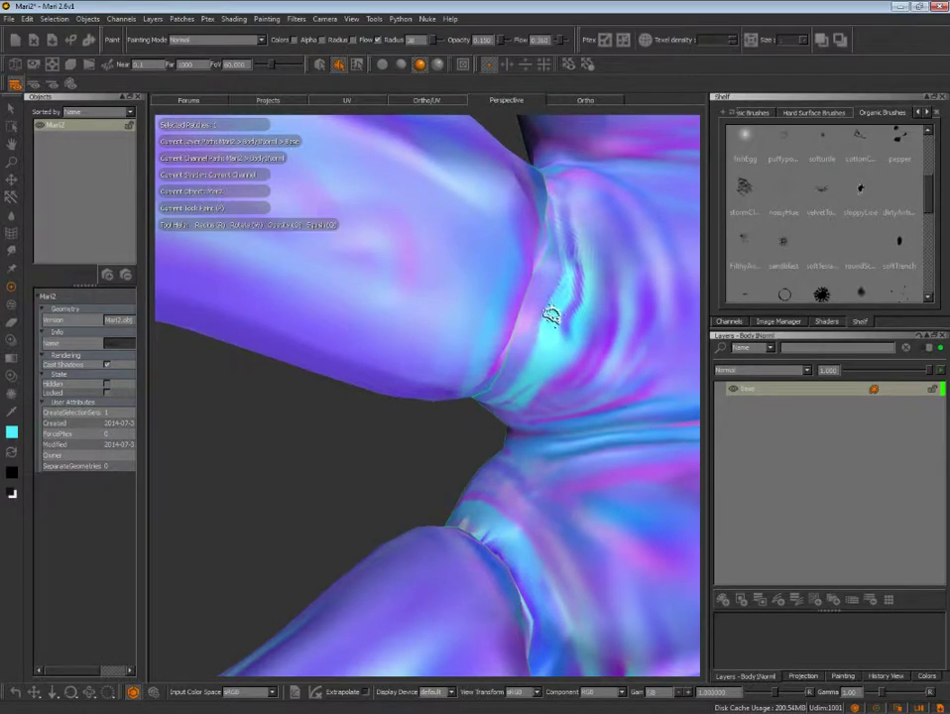
key("p")
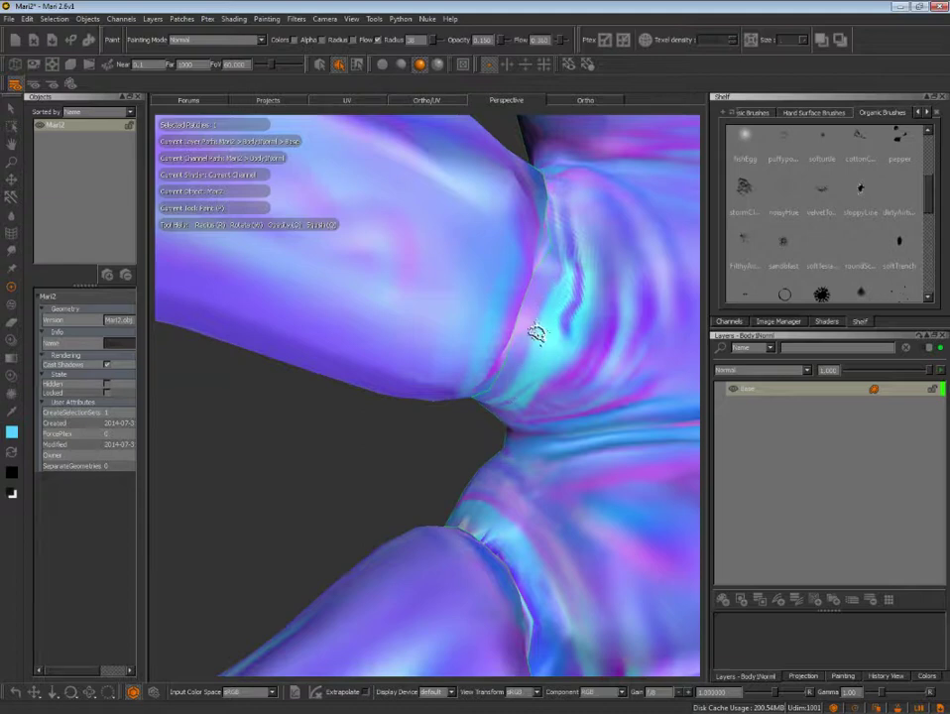
mouse_move(547, 365)
left_mouse_down("alt")
mouse_move(575, 270)
mouse_move(548, 325)
left_mouse_up("alt")
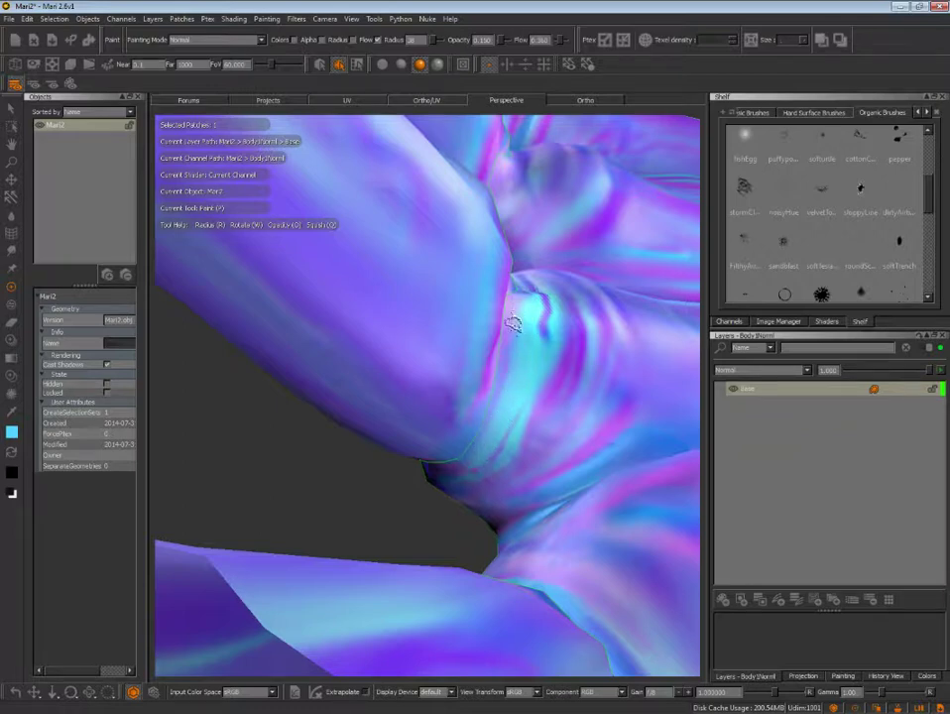
left_click_drag(565, 333, 510, 397, "alt")
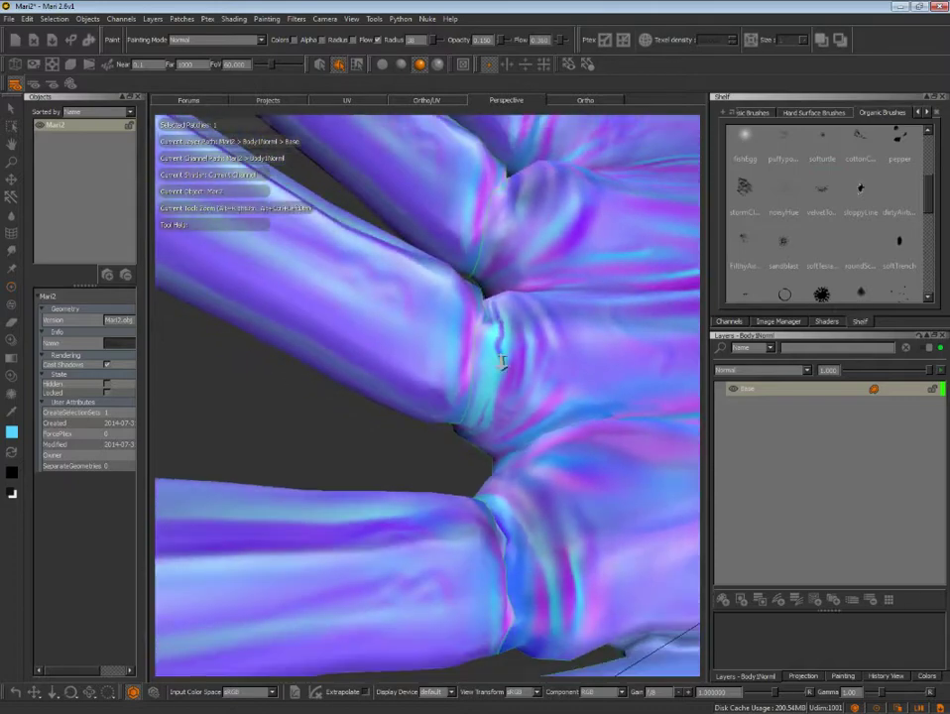
- Switch the viewport to Beckman shading, compare against the normal map, then return to Beckman
key("s")
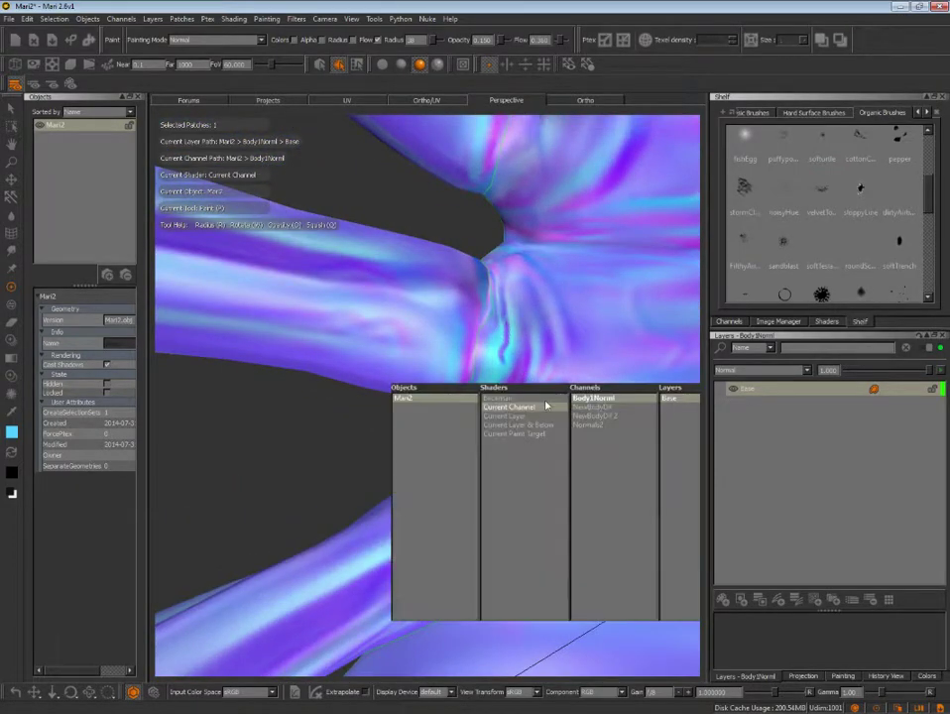
left_click(535, 405)
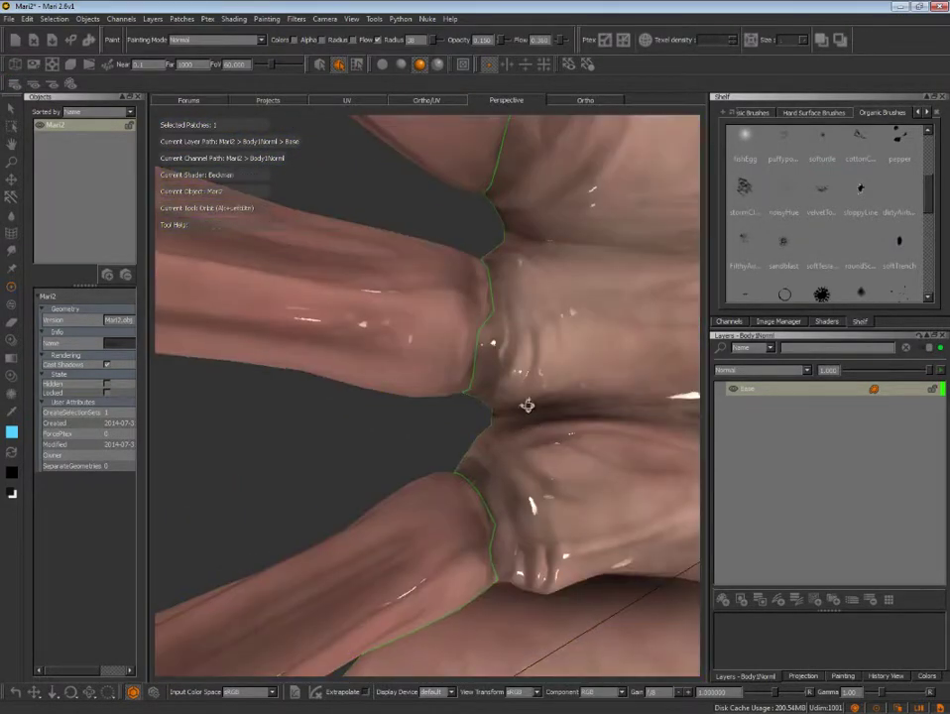
mouse_move(525, 462)
left_mouse_down("alt")
mouse_move(526, 422)
mouse_move(550, 370)
left_mouse_up("alt")
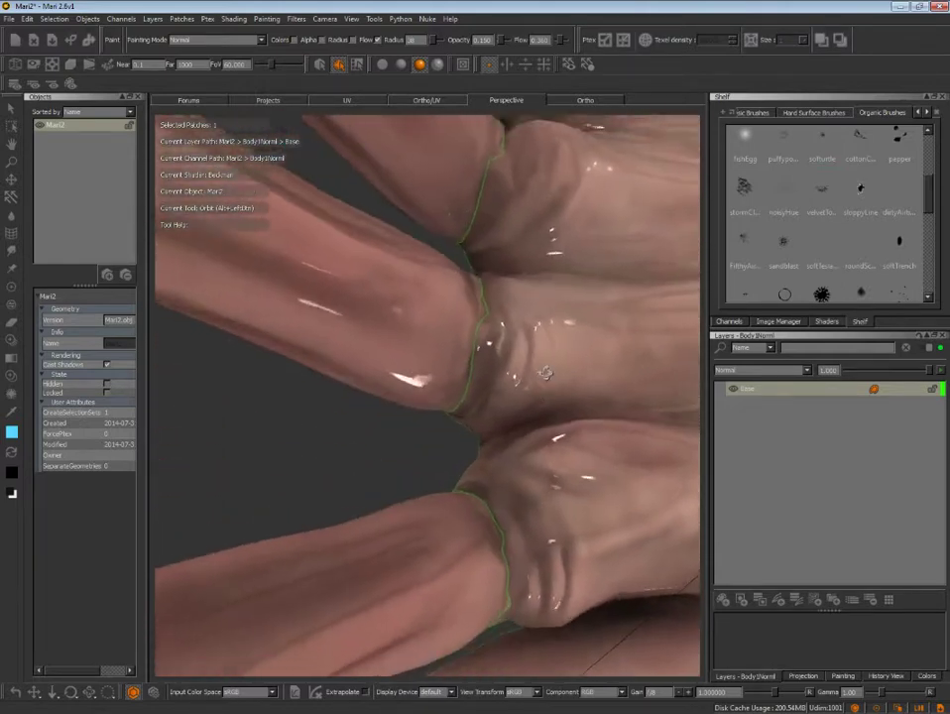
key("p")
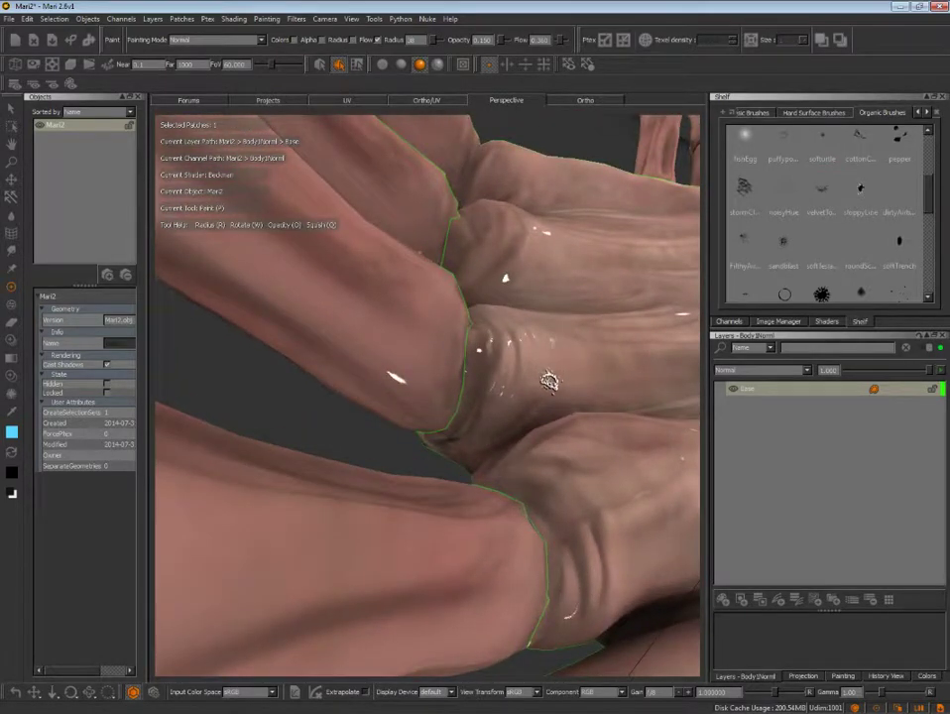
key("grave")
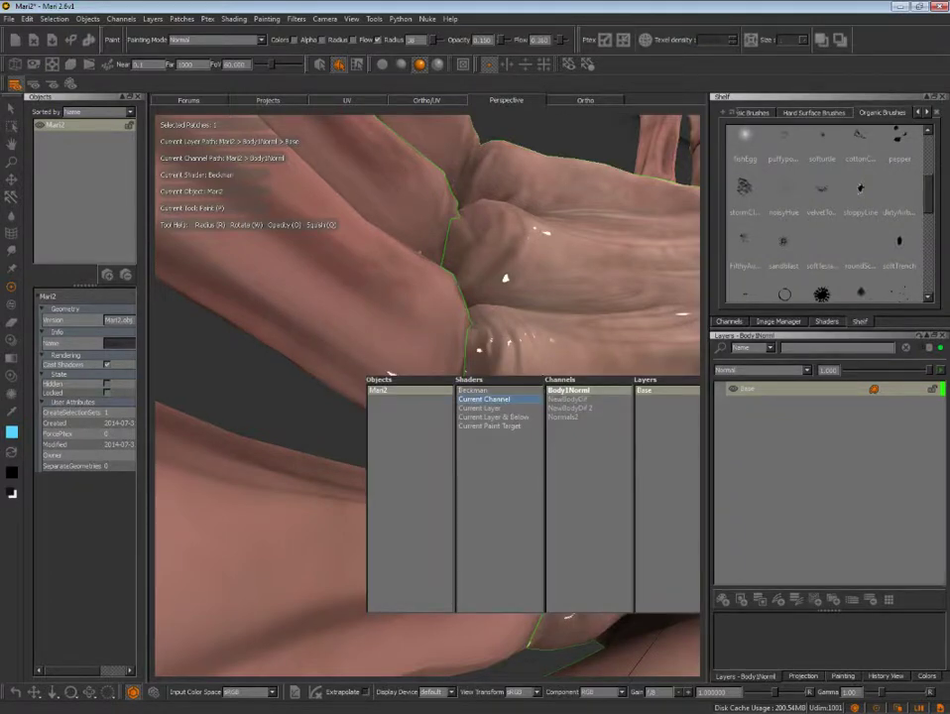
left_click(485, 398)
key("grave")
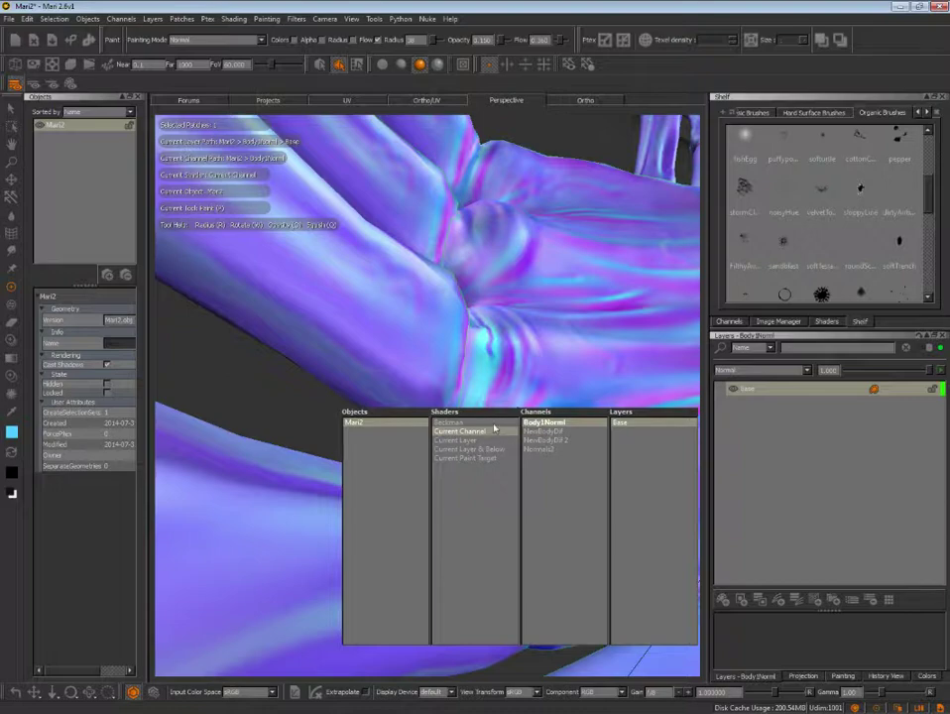
key("Return")
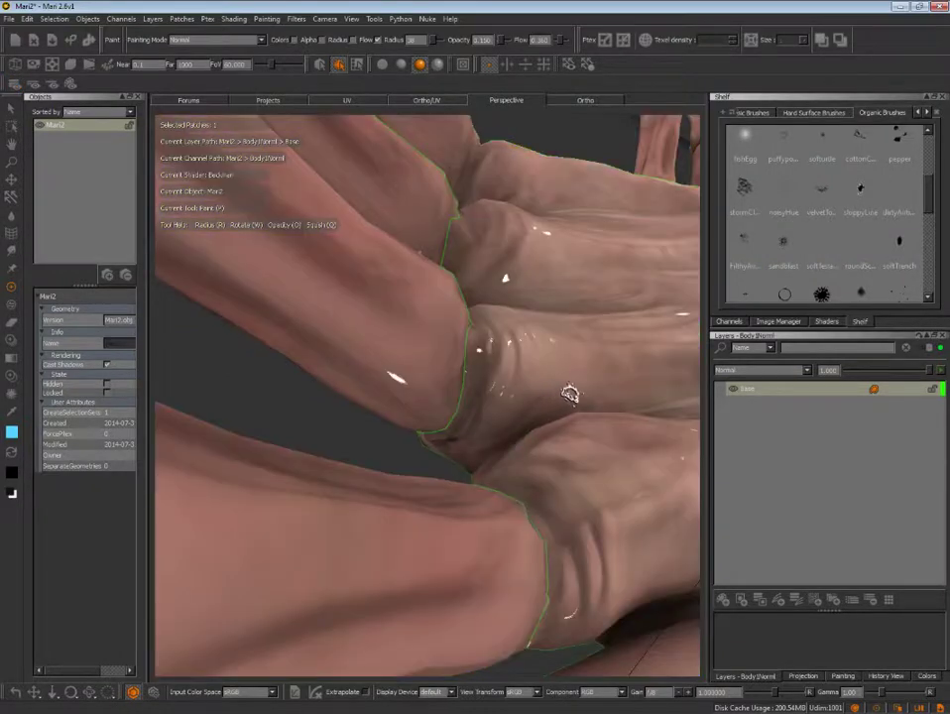
- Orbit and zoom around the knuckles and fingers to inspect the blended joints
mouse_move(569, 393)
right_mouse_down("alt")
mouse_move(593, 386)
mouse_move(516, 402)
right_mouse_up("alt")
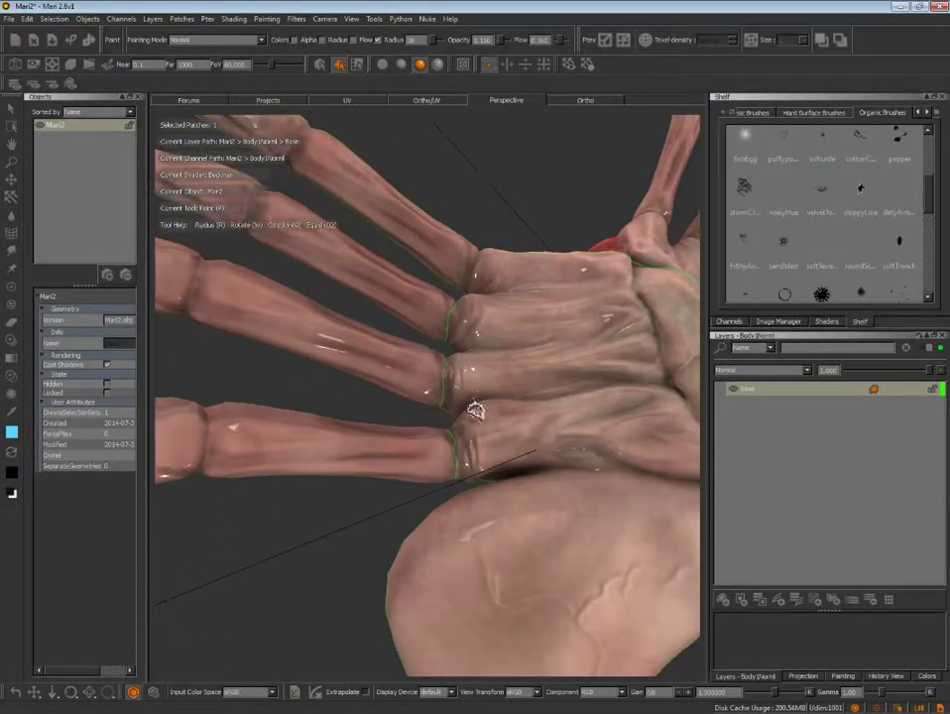
mouse_move(516, 402)
left_mouse_down("alt")
mouse_move(556, 398)
mouse_move(502, 393)
mouse_move(484, 416)
mouse_move(478, 465)
mouse_move(505, 373)
left_mouse_up("alt")
mouse_move(505, 373)
right_mouse_down("alt")
mouse_move(507, 385)
mouse_move(547, 397)
mouse_move(603, 393)
mouse_move(585, 416)
right_mouse_up("alt")
mouse_move(577, 406)
left_mouse_down("alt")
mouse_move(503, 418)
mouse_move(513, 497)
mouse_move(676, 367)
mouse_move(518, 395)
left_mouse_up("alt")
right_click_drag(518, 394, 388, 411, "alt")
mouse_move(387, 412)
left_mouse_down("alt")
mouse_move(371, 521)
mouse_move(446, 409)
mouse_move(600, 434)
mouse_move(604, 364)
left_mouse_up("alt")
right_click_drag(604, 364, 674, 324, "alt")
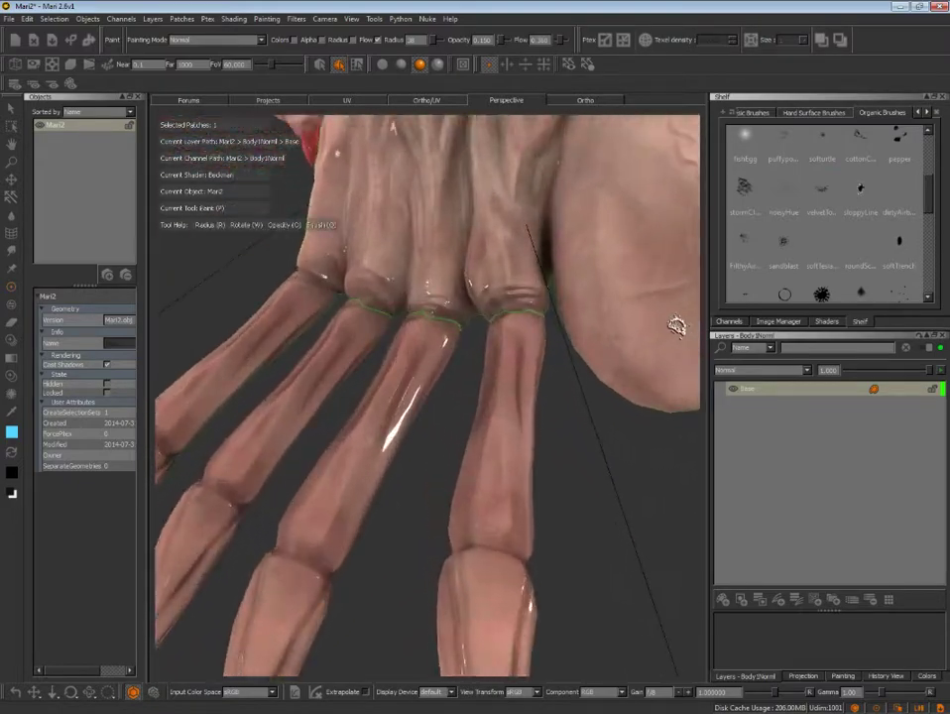
- Orbit around the palm, hand side and arm to check the shading
mouse_move(674, 324)
left_mouse_down("alt")
mouse_move(481, 393)
mouse_move(542, 297)
mouse_move(527, 300)
mouse_move(462, 388)
left_mouse_up("alt")
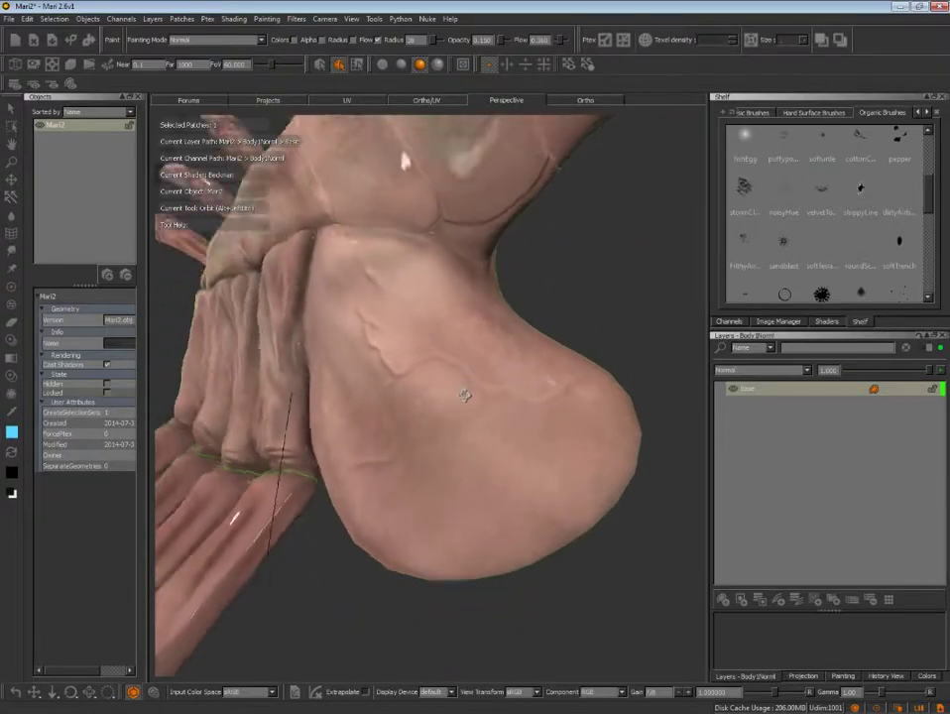
mouse_move(462, 387)
right_mouse_down("alt")
mouse_move(577, 365)
mouse_move(401, 421)
mouse_move(414, 423)
right_mouse_up("alt")
mouse_move(413, 424)
left_mouse_down("alt")
mouse_move(411, 432)
mouse_move(619, 375)
mouse_move(511, 329)
left_mouse_up("alt")
mouse_move(559, 372)
left_mouse_down("alt")
mouse_move(561, 408)
mouse_move(595, 417)
mouse_move(617, 406)
mouse_move(575, 443)
mouse_move(566, 467)
mouse_move(572, 378)
mouse_move(560, 278)
mouse_move(516, 263)
left_mouse_up("alt")
mouse_move(562, 313)
left_mouse_down("alt")
mouse_move(538, 277)
mouse_move(535, 428)
mouse_move(585, 441)
mouse_move(594, 409)
mouse_move(525, 411)
mouse_move(515, 393)
mouse_move(492, 492)
mouse_move(517, 513)
mouse_move(504, 414)
left_mouse_up("alt")
scroll(504, 415, "down", 2)
scroll(527, 397, "down", 3)
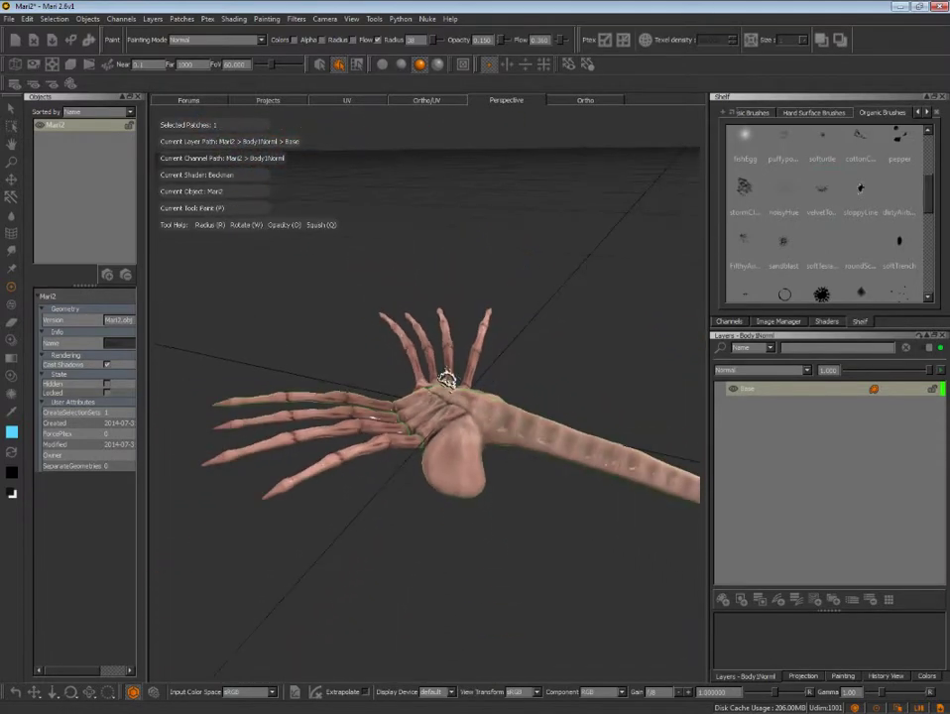
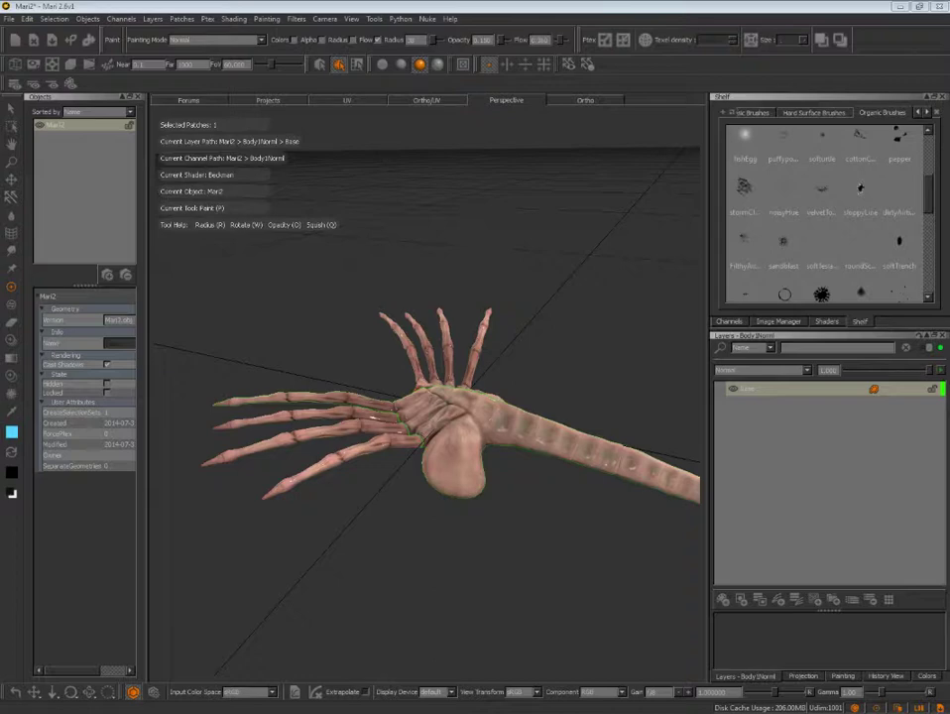
- Orbit and zoom in close on the seam at the creature's arm joint
mouse_move(555, 285)
left_mouse_down("alt")
mouse_move(508, 288)
mouse_move(602, 325)
mouse_move(567, 292)
mouse_move(494, 301)
left_mouse_up("alt")
mouse_move(493, 301)
right_mouse_down("alt")
mouse_move(604, 278)
mouse_move(552, 278)
right_mouse_up("alt")
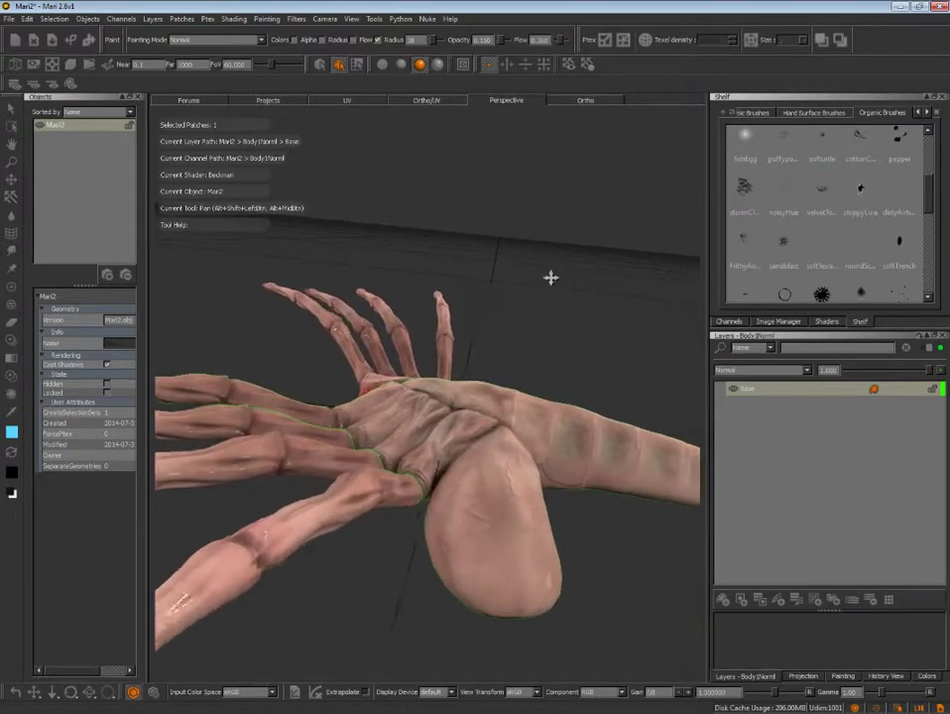
mouse_move(552, 278)
left_mouse_down("alt")
mouse_move(479, 252)
mouse_move(531, 272)
mouse_move(602, 270)
mouse_move(517, 254)
mouse_move(410, 263)
mouse_move(449, 235)
mouse_move(399, 194)
left_mouse_up("alt")
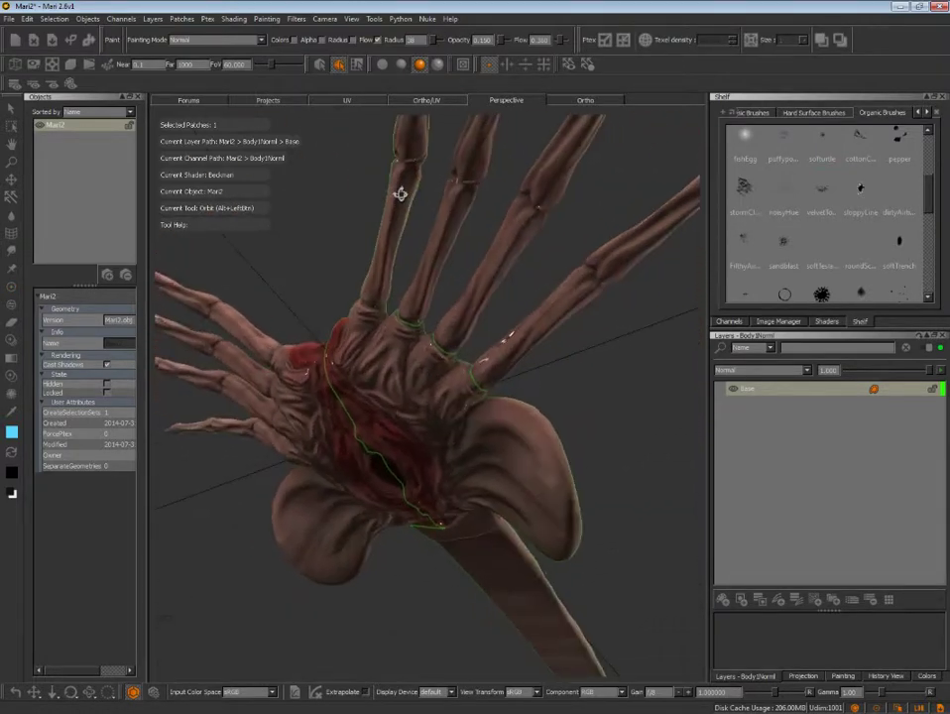
mouse_move(398, 193)
right_mouse_down("alt")
mouse_move(490, 289)
mouse_move(583, 505)
right_mouse_up("alt")
left_click_drag(583, 504, 492, 401, "alt")
mouse_move(492, 401)
right_mouse_down("alt")
mouse_move(542, 445)
mouse_move(570, 319)
right_mouse_up("alt")
mouse_move(570, 319)
left_mouse_down("alt")
mouse_move(607, 278)
mouse_move(594, 311)
mouse_move(568, 318)
left_mouse_up("alt")
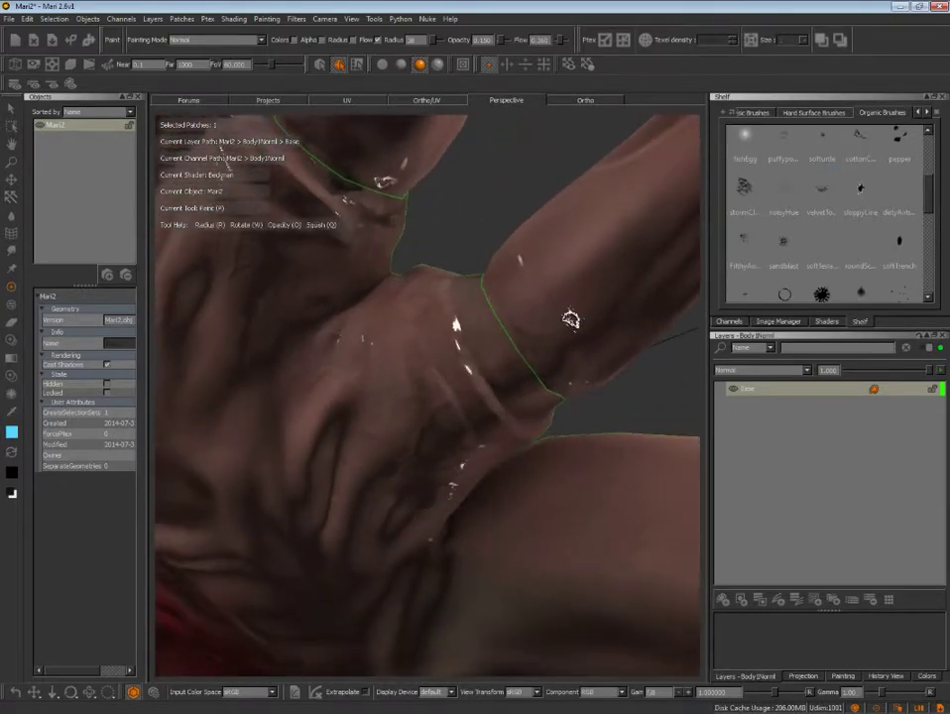
- Switch the viewport to the Current Channel shader to show the Body1Norml normal map
key("Tab")
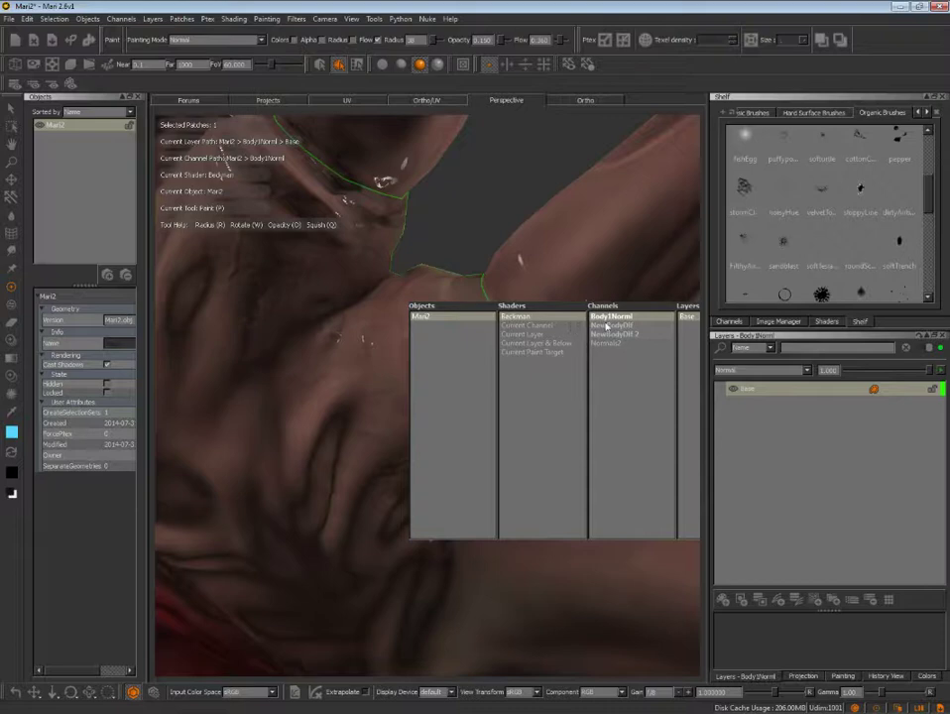
left_click(548, 327)
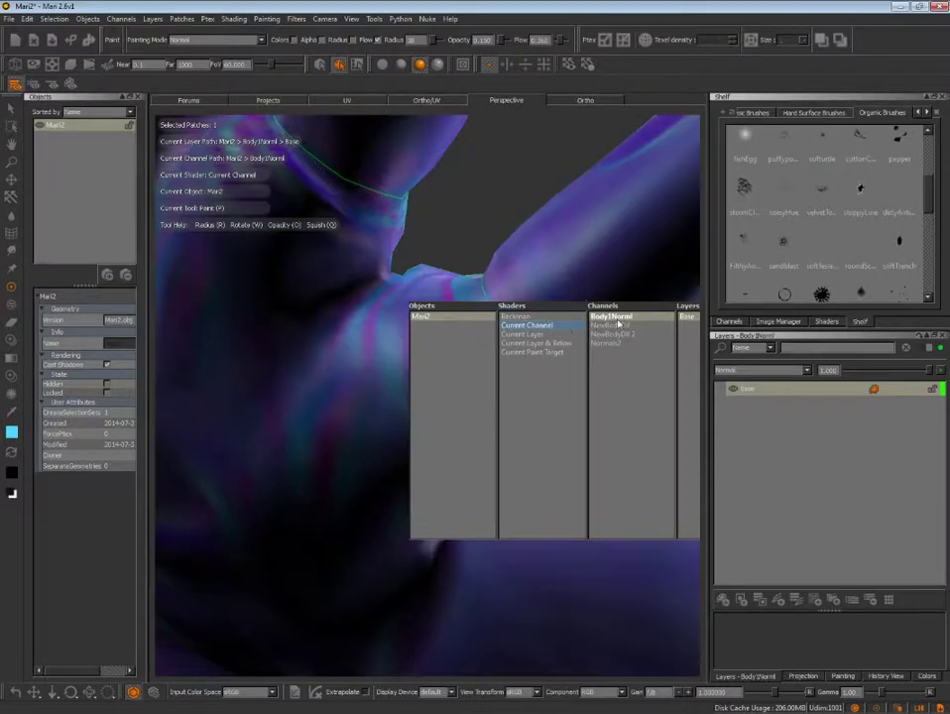
mouse_move(548, 327)
left_mouse_down("alt")
mouse_move(508, 214)
mouse_move(410, 138)
mouse_move(388, 102)
mouse_move(479, 166)
mouse_move(443, 164)
mouse_move(501, 229)
mouse_move(550, 408)
left_mouse_up("alt")
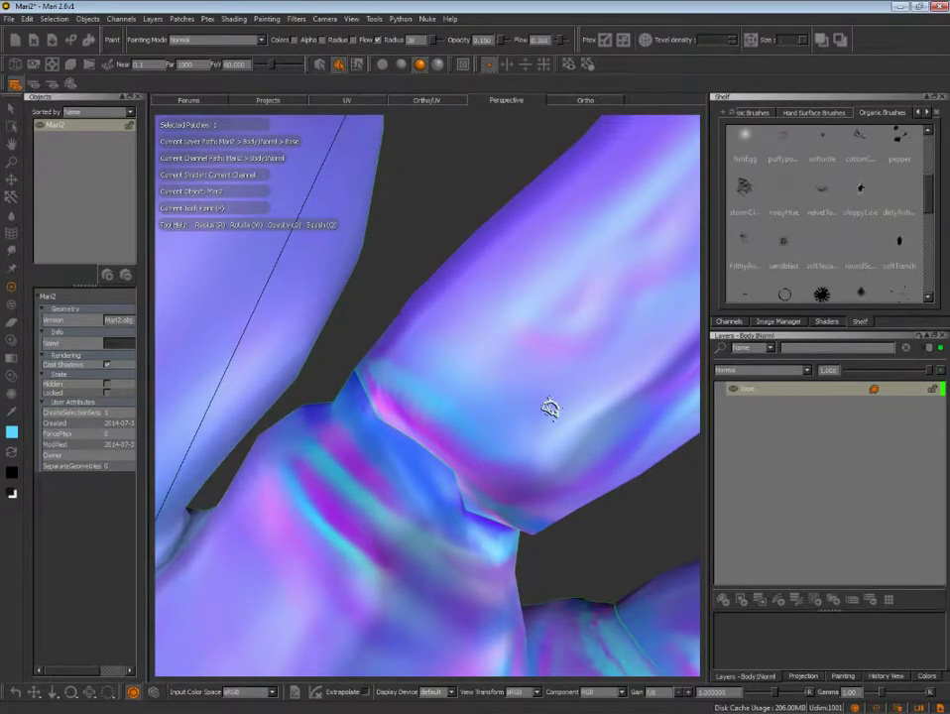
- Sample the purple normal colour beside the arm seam and paint over the seam
left_click(388, 410)
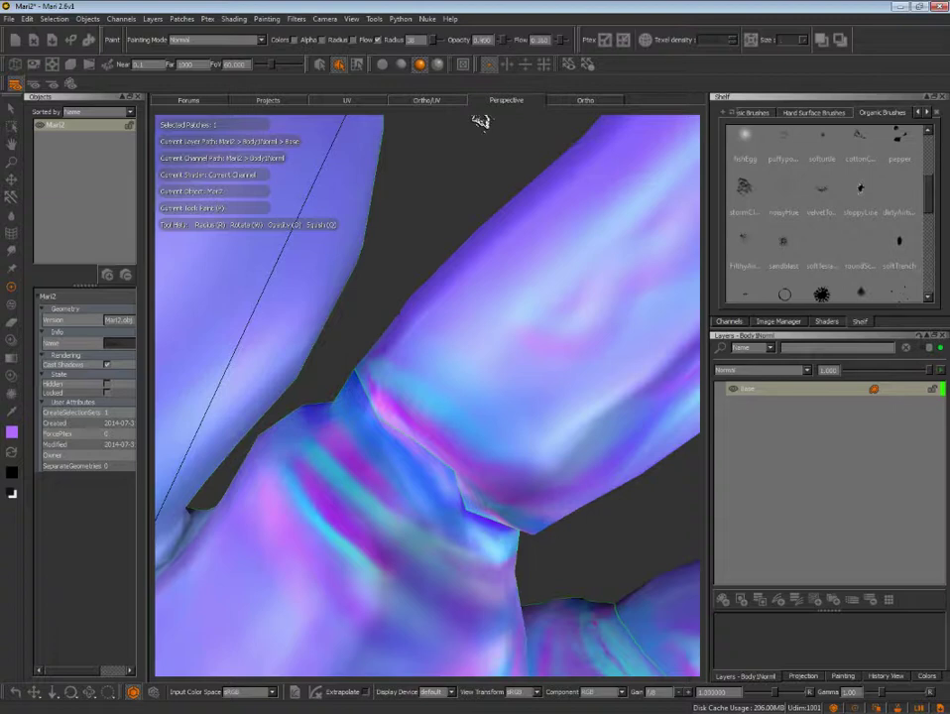
key("e")
key("p")
key("e")
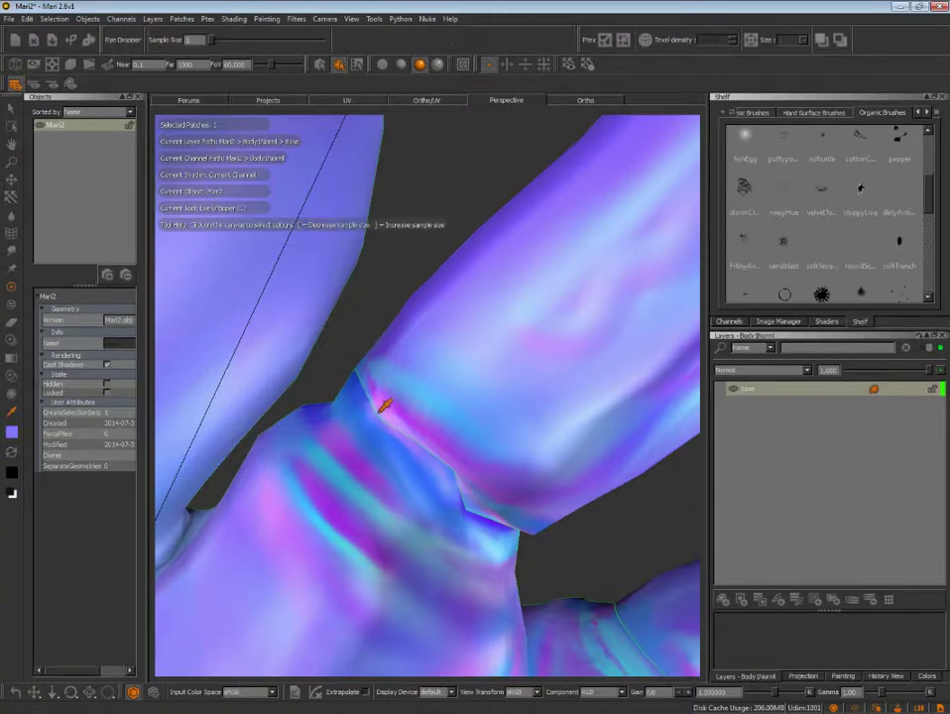
key("p")
mouse_move(367, 333)
left_mouse_down("alt")
mouse_move(393, 361)
mouse_move(340, 347)
left_mouse_up("alt")
key("e")
key("p")
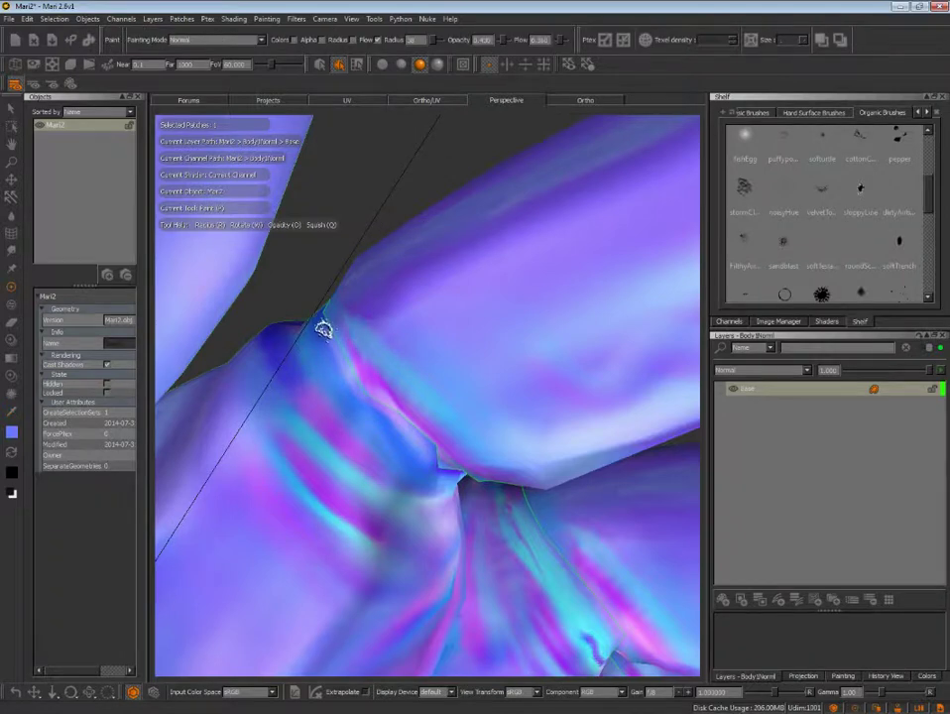
- Keep sampling nearby colours and painting the seam from new orbit angles
mouse_move(328, 246)
left_mouse_down("alt")
mouse_move(365, 304)
mouse_move(318, 270)
left_mouse_up("alt")
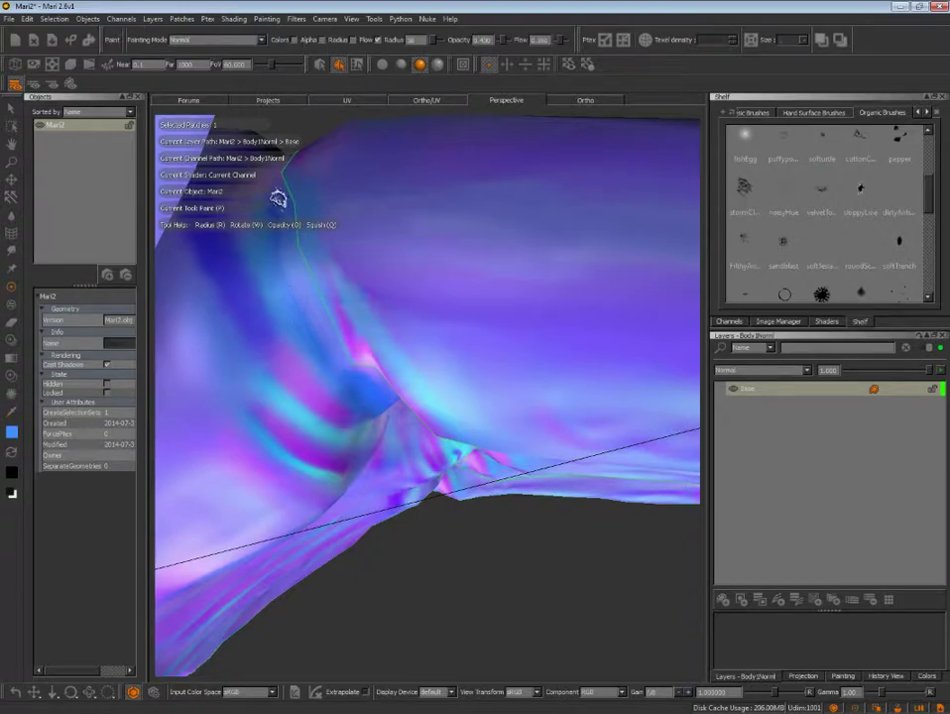
key("c")
mouse_move(294, 214)
left_mouse_down("alt")
mouse_move(327, 200)
mouse_move(307, 312)
left_mouse_up("alt")
key("c")
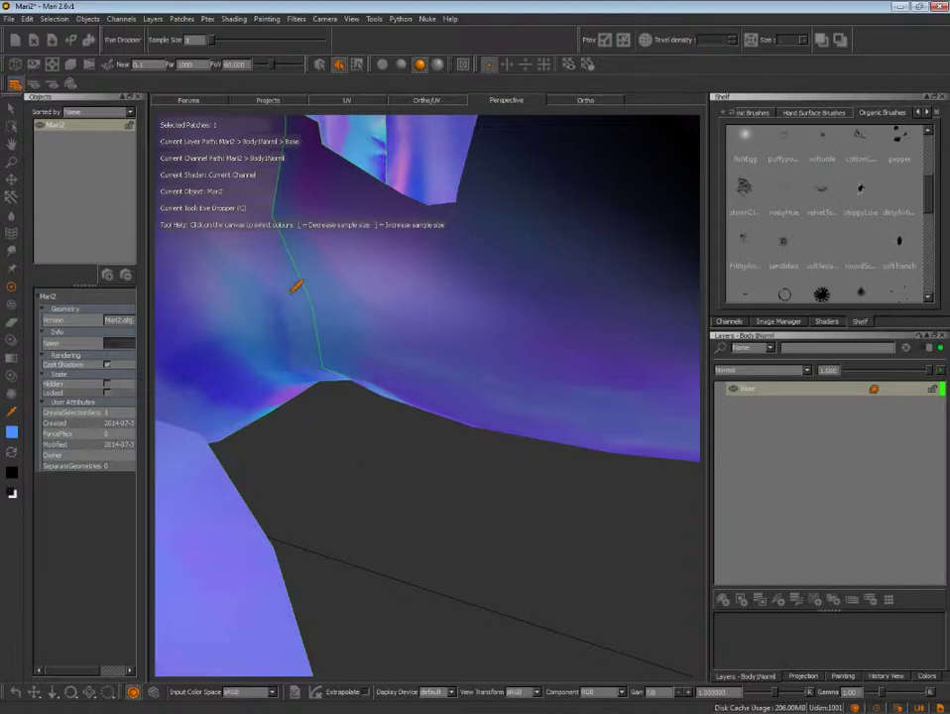
key("c")
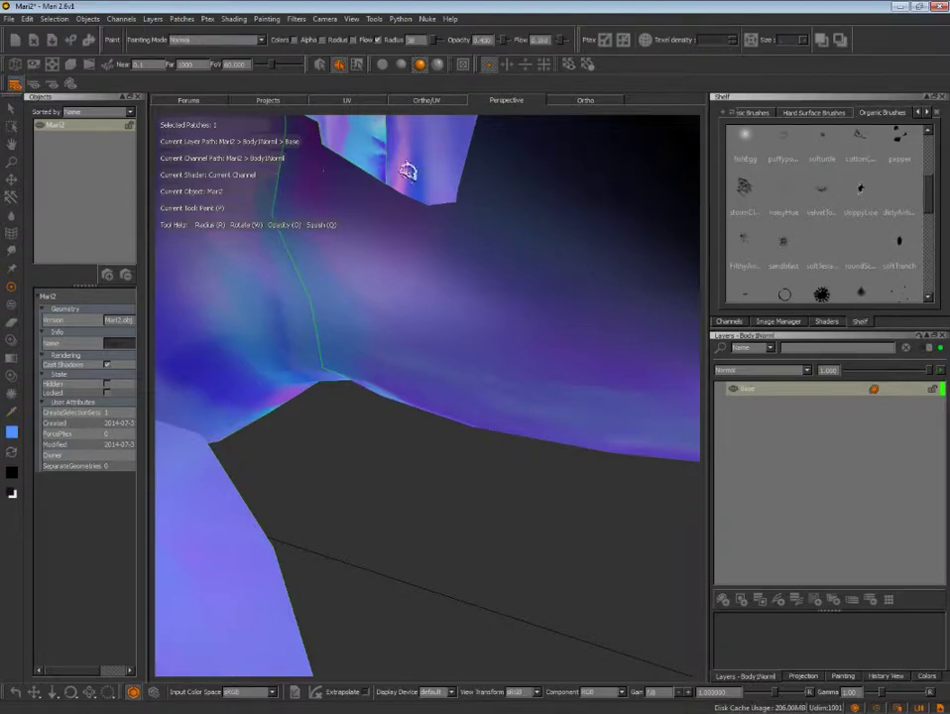
mouse_move(408, 172)
left_mouse_down("alt")
mouse_move(352, 441)
mouse_move(386, 434)
mouse_move(396, 500)
mouse_move(456, 528)
mouse_move(415, 537)
mouse_move(400, 462)
left_mouse_up("alt")
- Sample a bluish purple from beside the seam and brush it over the line
key("c")
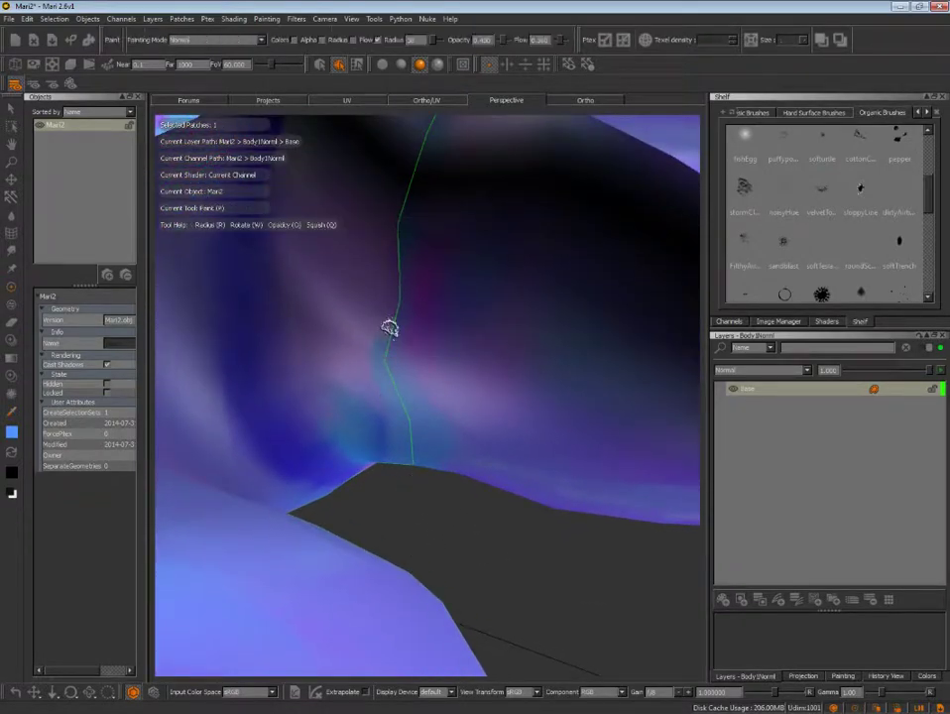
key("c")
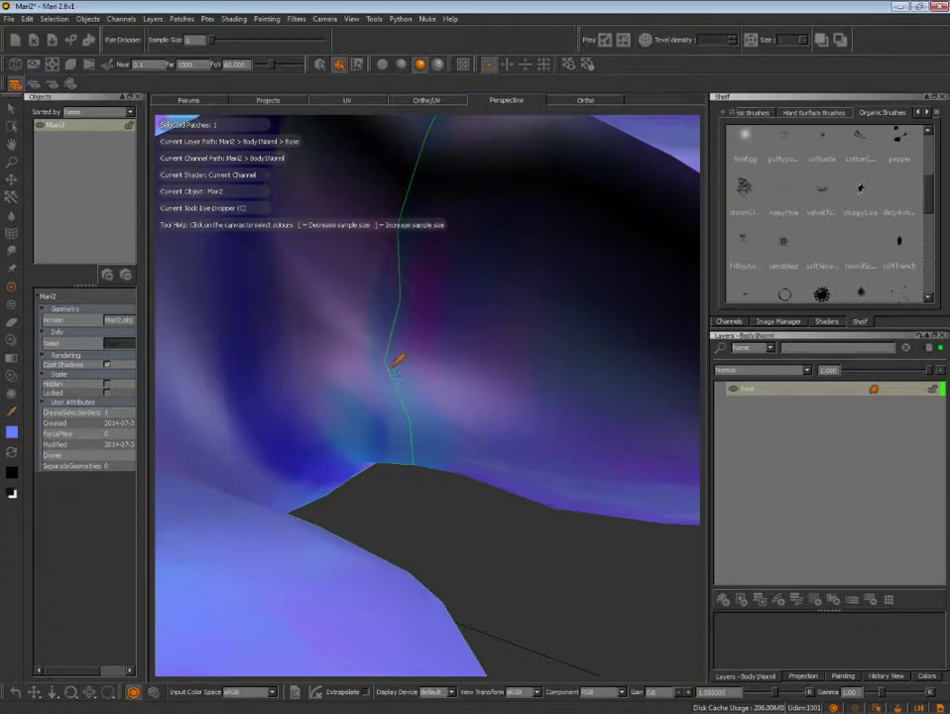
key("c")
key("c")
key("c")
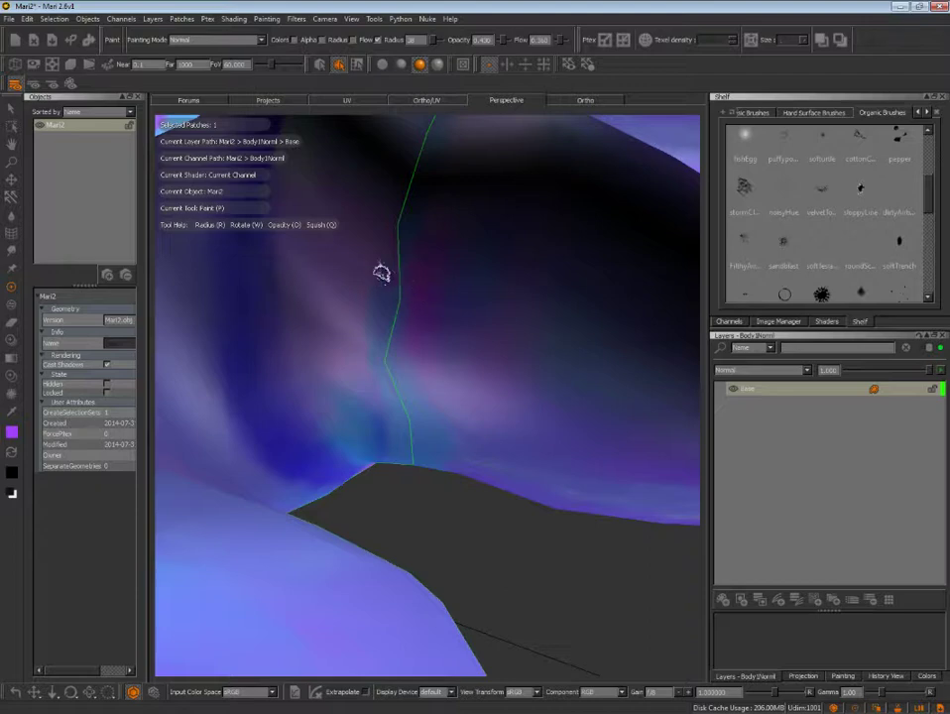
key("c")
key("c")
key("c")
key("c")
left_click(416, 249)
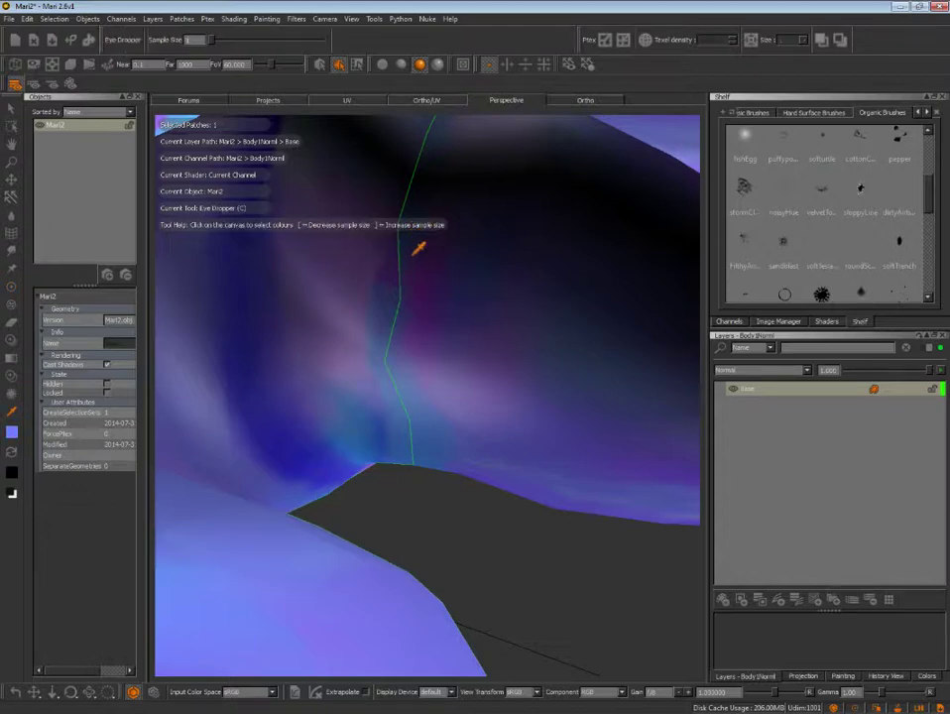
key("c")
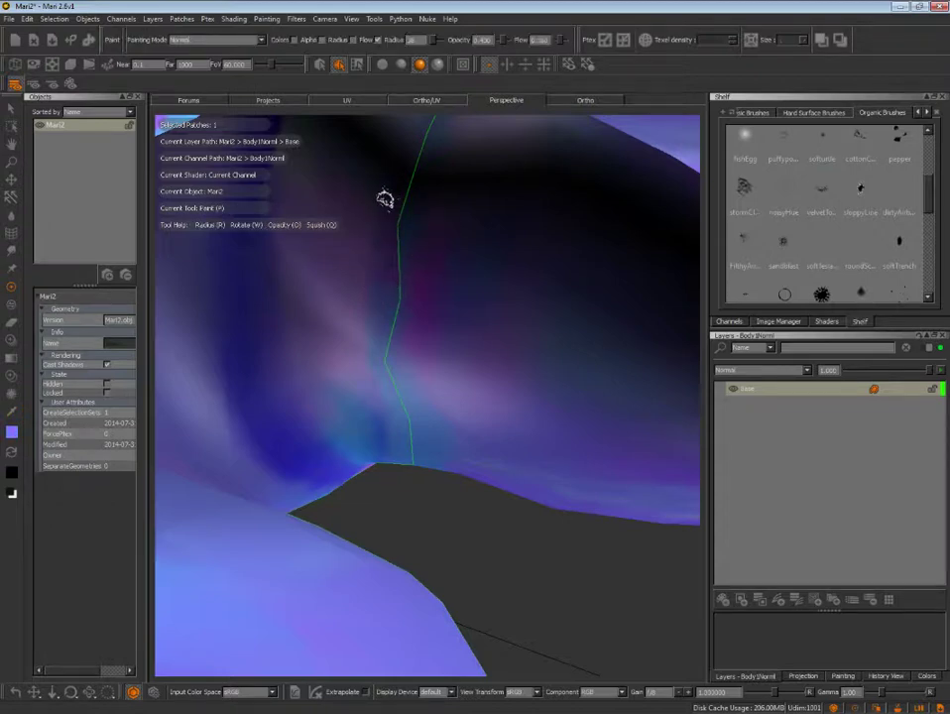
key("ctrl")
key("ctrl")
- Sample and paint normal colours along the lower stretch of the limb seam
left_click_drag(434, 248, 401, 414, "alt")
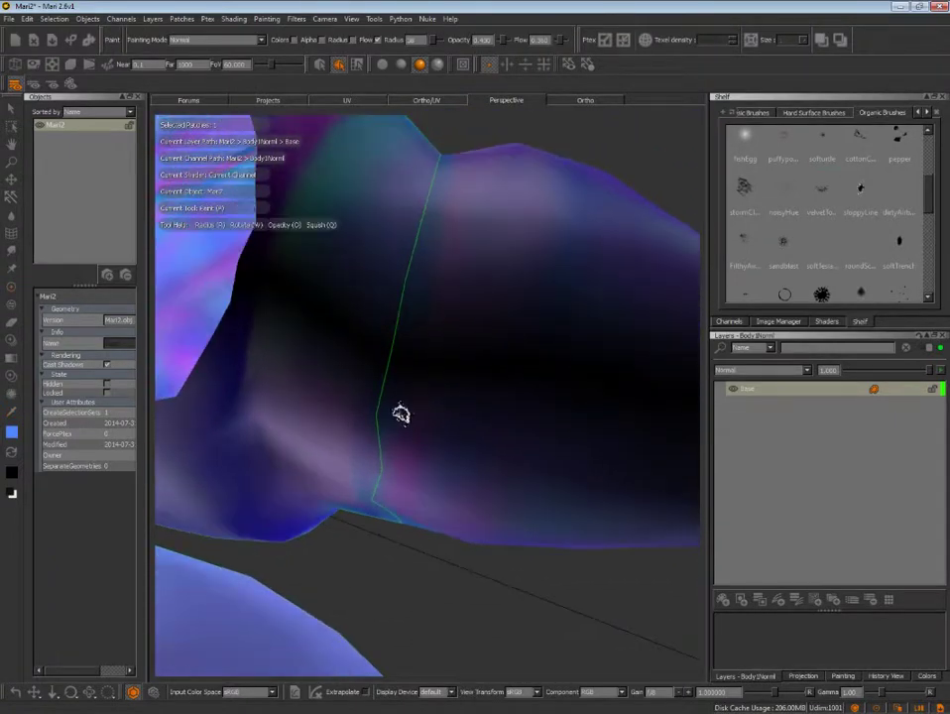
key("ctrl")
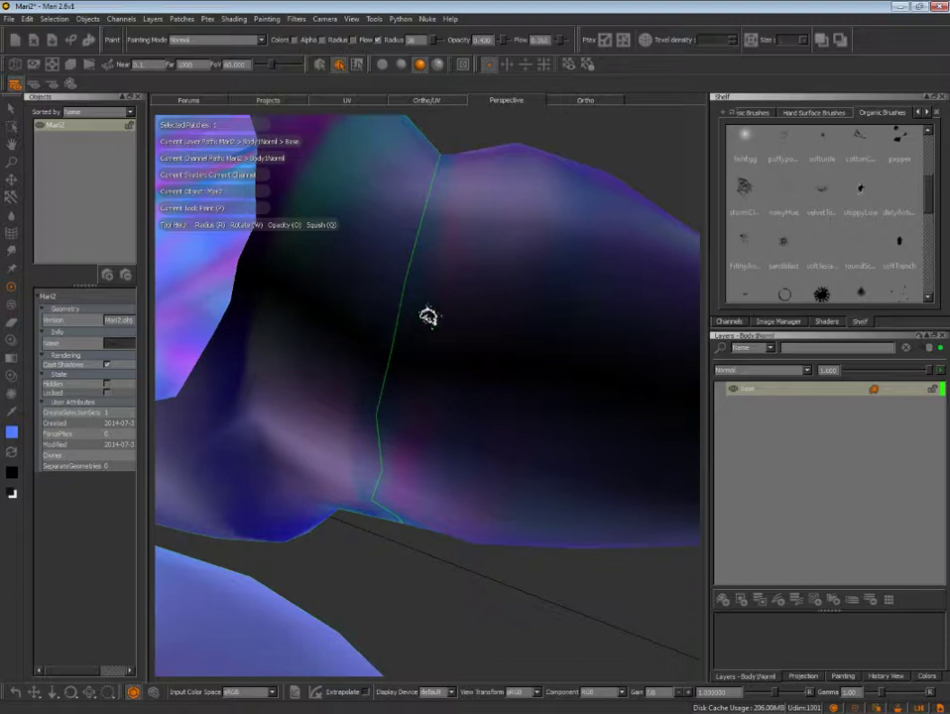
left_click_drag(427, 343, 412, 371, "alt")
key("c")
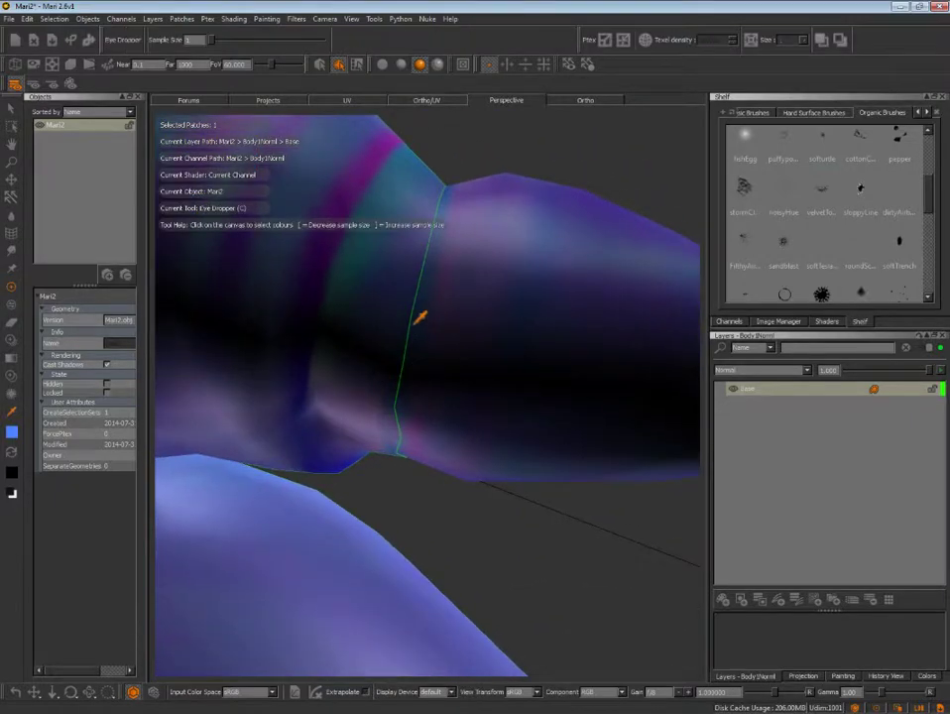
key("p")
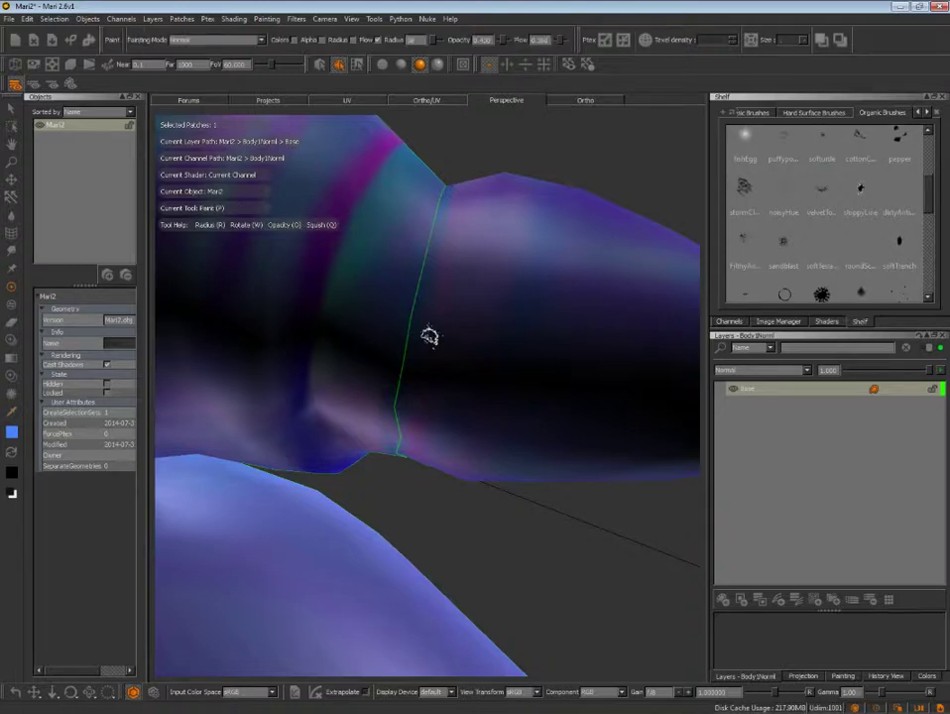
left_click_drag(427, 337, 421, 316, "alt")
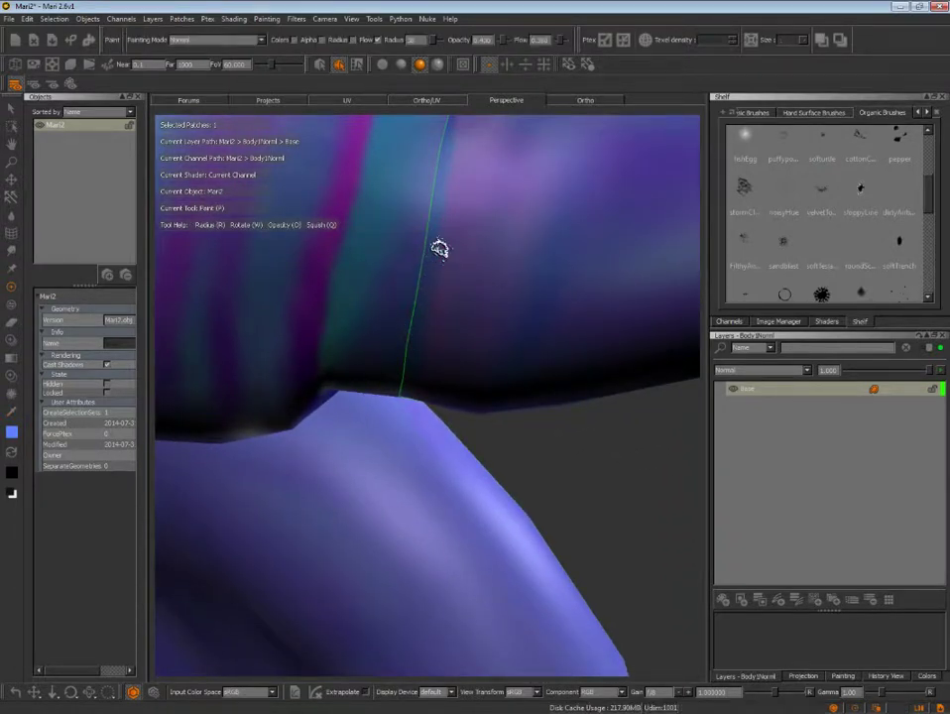
- Blend freshly sampled colours over the seam on the upper arm surface
left_click_drag(442, 306, 430, 350, "alt")
key("c")
key("p")
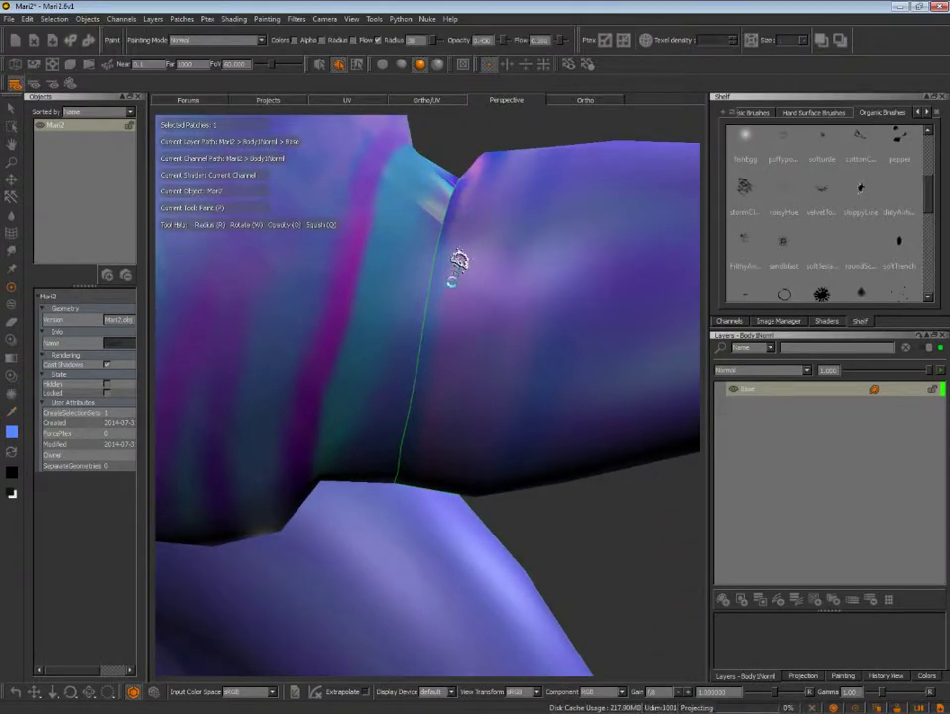
mouse_move(456, 265)
left_mouse_down("alt")
mouse_move(448, 303)
mouse_move(450, 281)
left_mouse_up("alt")
key("c")
key("p")
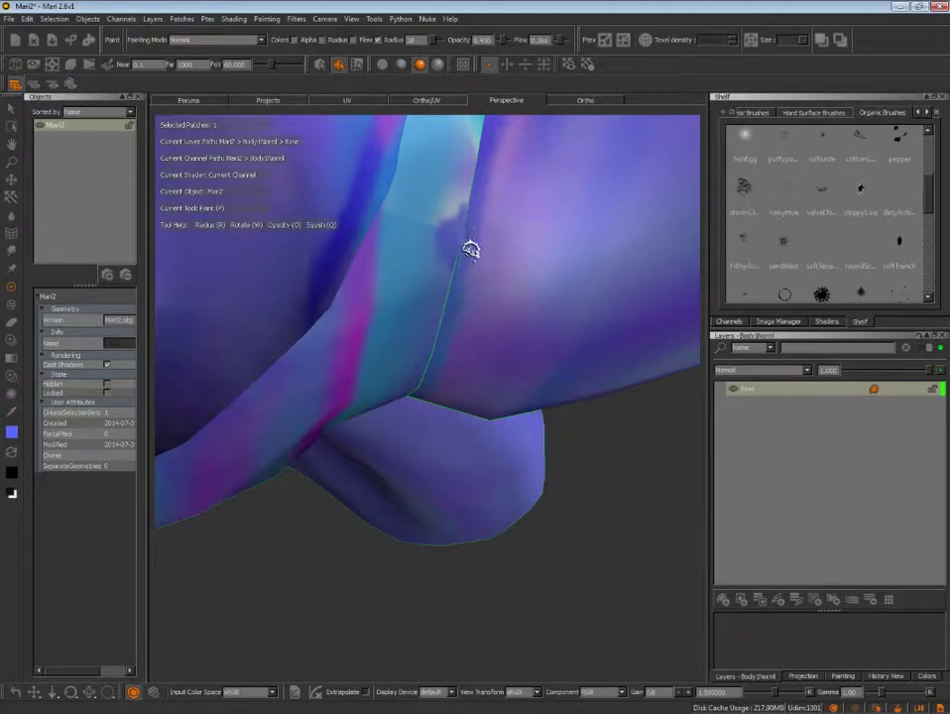
mouse_move(475, 282)
left_mouse_down("alt")
mouse_move(434, 287)
mouse_move(434, 303)
mouse_move(426, 266)
mouse_move(427, 295)
left_mouse_up("alt")
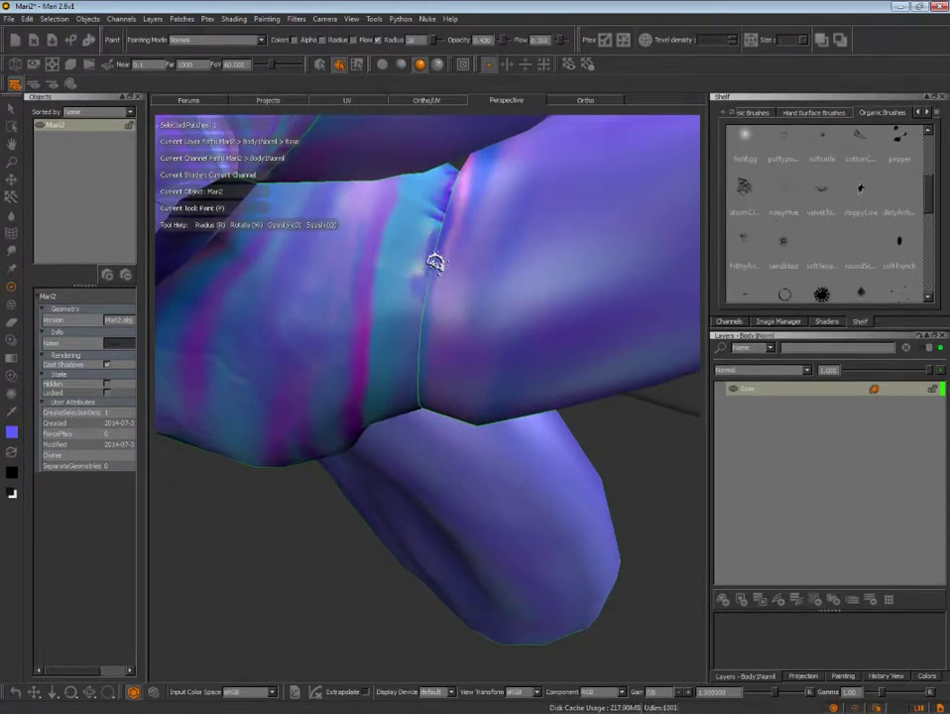
left_click_drag(433, 262, 428, 311, "alt")
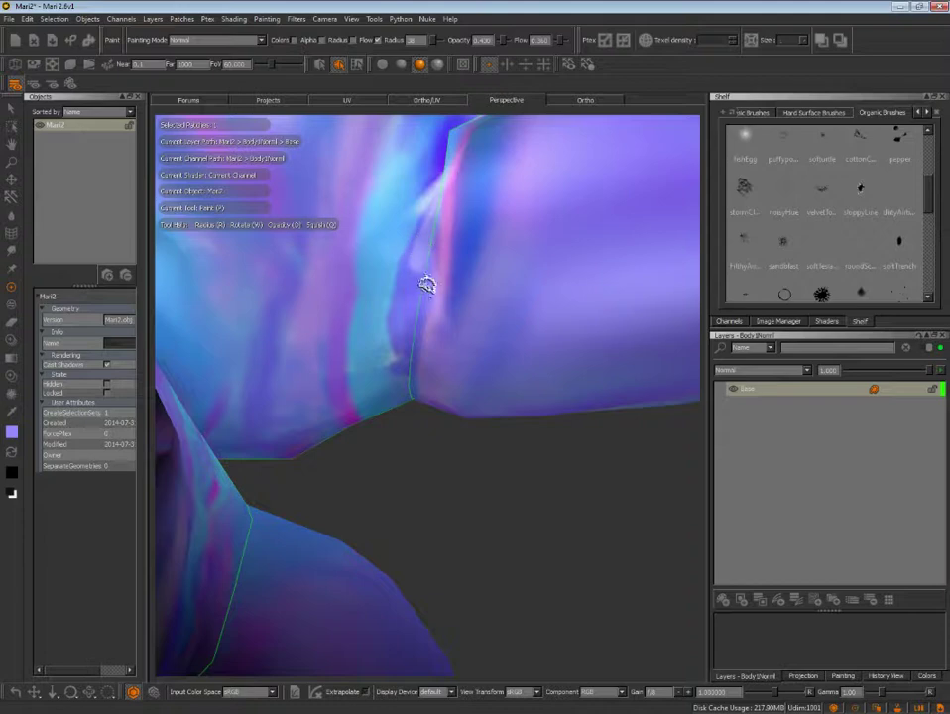
- Zoom in on the limb seam and make a first sample-and-paint pass
mouse_move(447, 268)
middle_mouse_down()
mouse_move(455, 415)
mouse_move(453, 311)
middle_mouse_up()
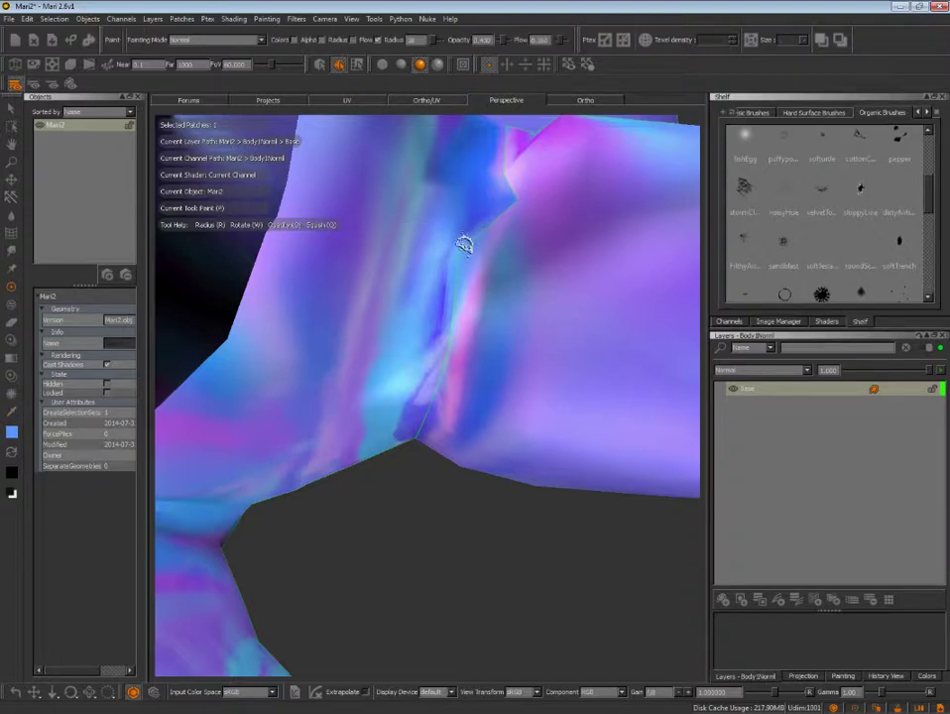
mouse_move(486, 248)
middle_mouse_down("alt")
mouse_move(479, 290)
mouse_move(433, 338)
mouse_move(447, 309)
middle_mouse_up("alt")
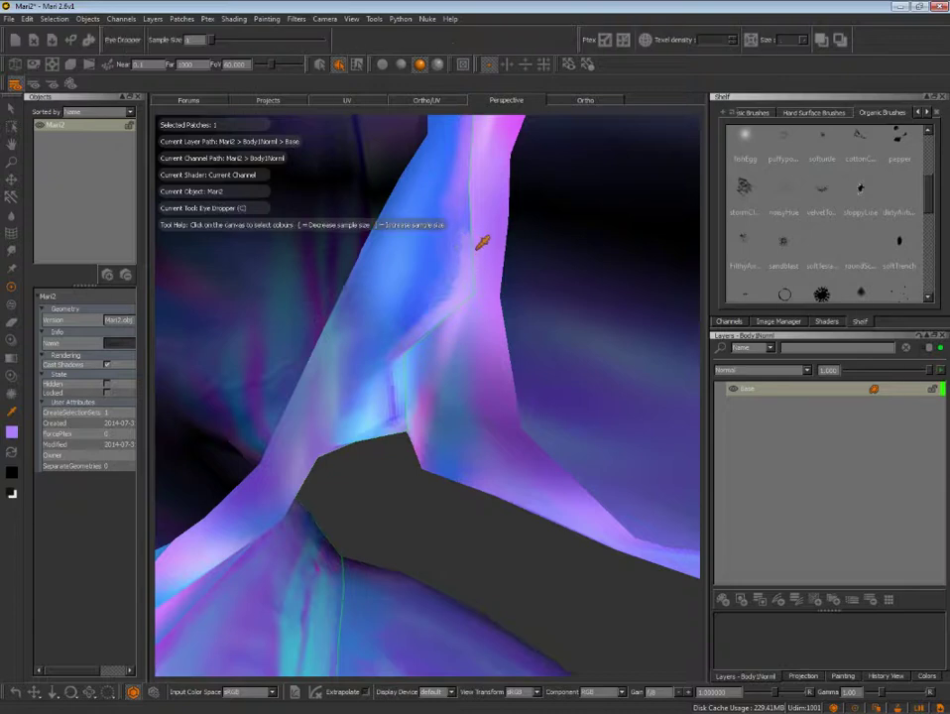
mouse_move(465, 252)
right_mouse_down("alt")
mouse_move(473, 250)
mouse_move(465, 220)
right_mouse_up("alt")
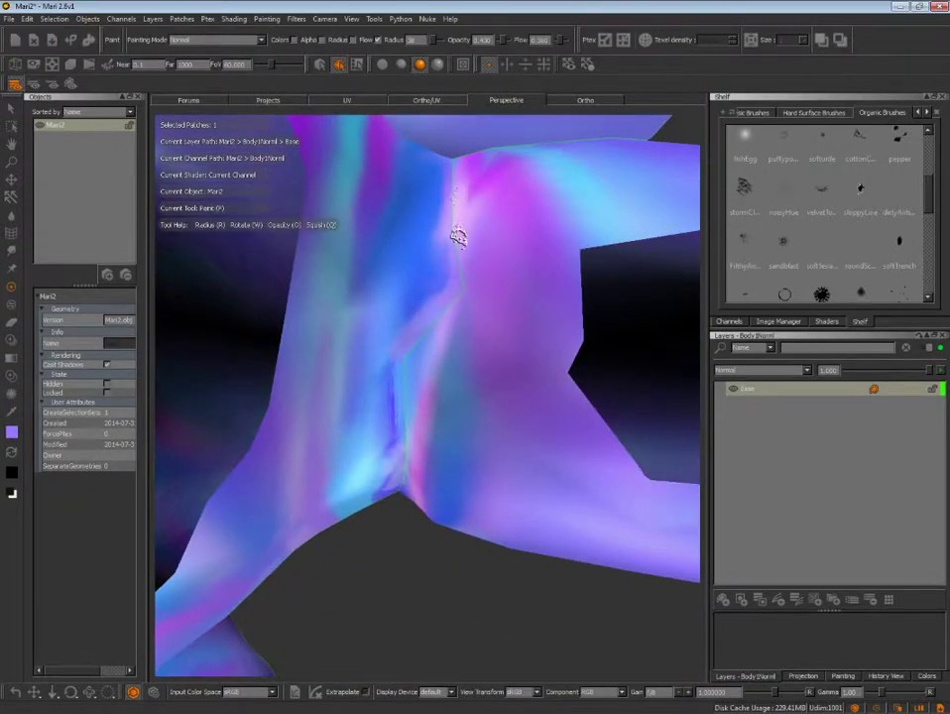
mouse_move(474, 228)
left_mouse_down("alt")
mouse_move(456, 324)
mouse_move(444, 313)
left_mouse_up("alt")
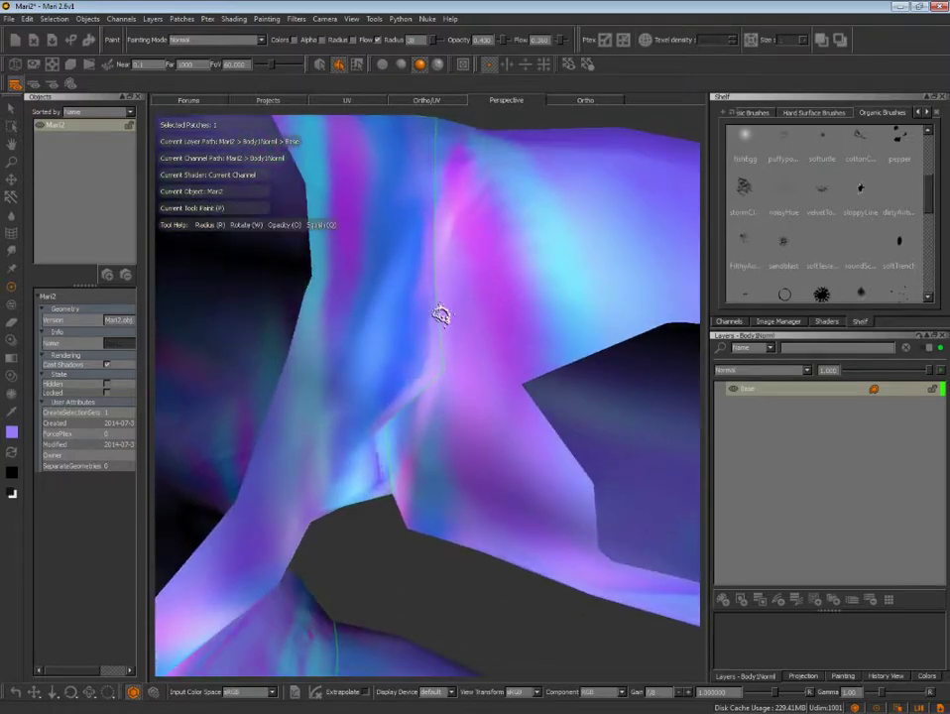
key("c")
key("p")
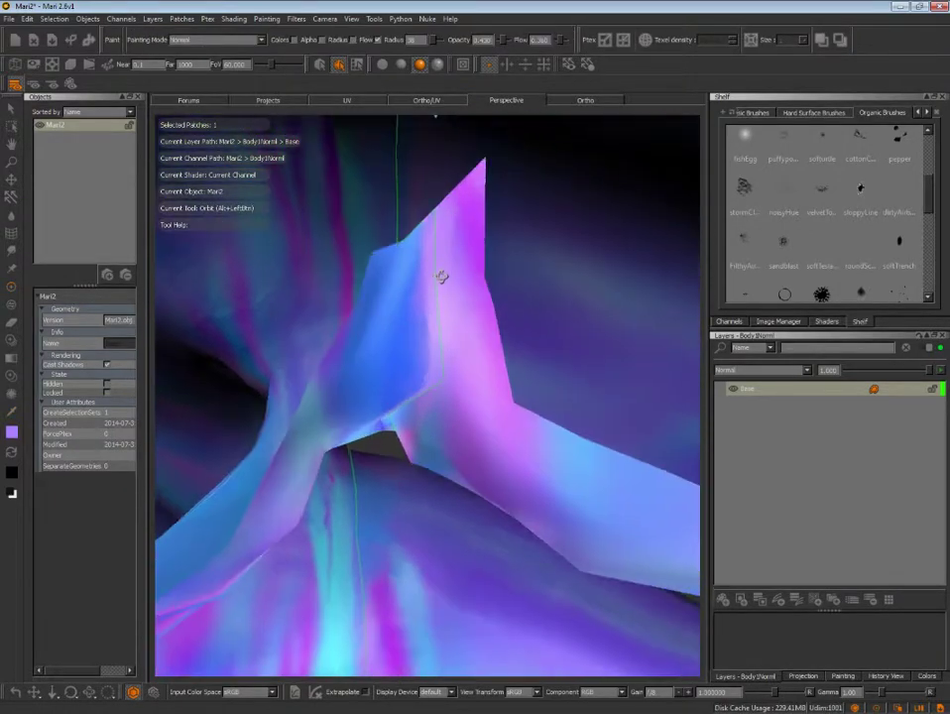
- Sample and paint over the seam, zooming out and reorienting between passes
mouse_move(444, 276)
right_mouse_down("alt")
mouse_move(443, 335)
mouse_move(429, 327)
mouse_move(449, 286)
right_mouse_up("alt")
key("c")
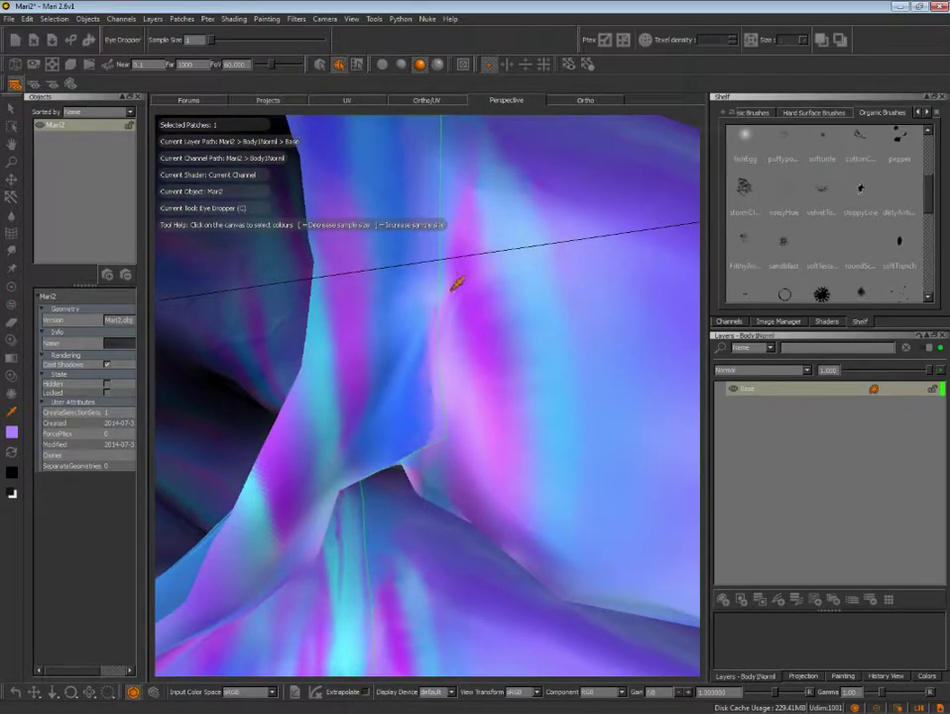
key("p")
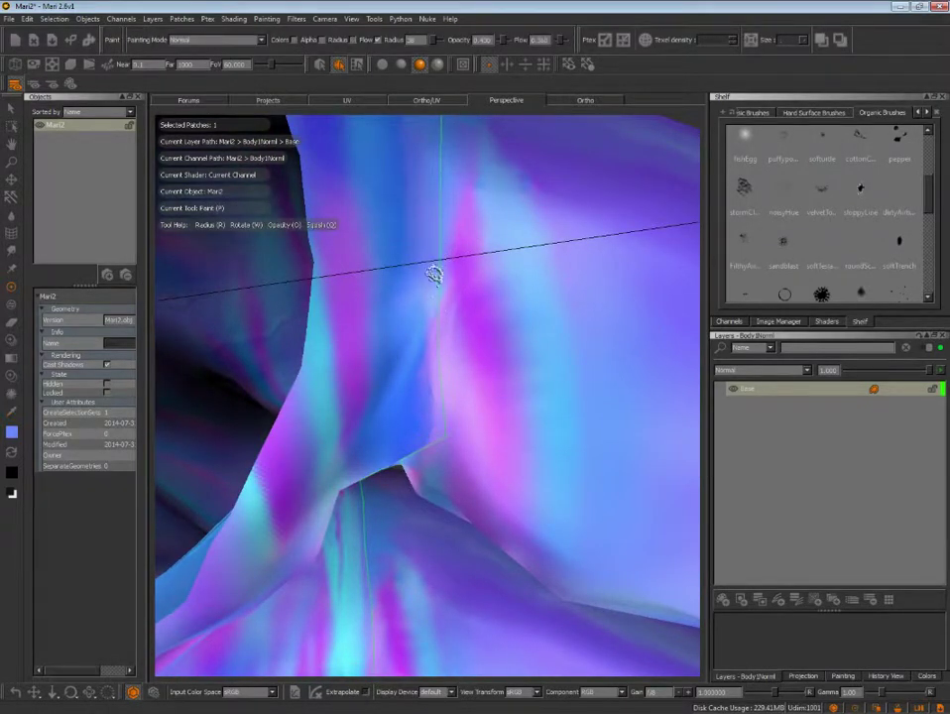
key("c")
key("p")
mouse_move(449, 270)
right_mouse_down("alt")
mouse_move(405, 301)
mouse_move(452, 189)
right_mouse_up("alt")
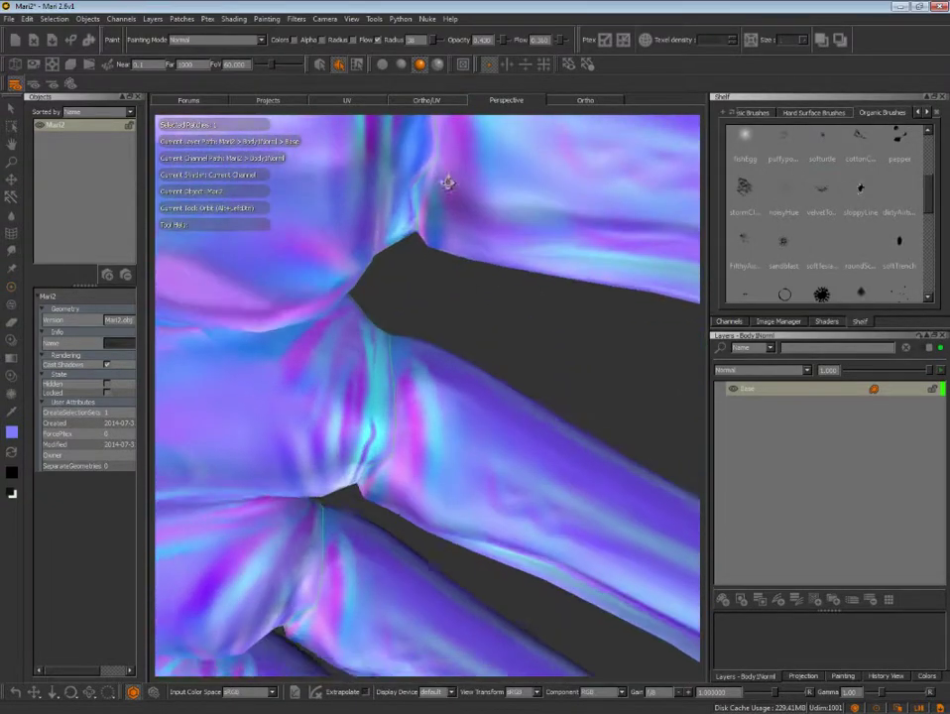
left_click_drag(453, 189, 419, 265, "alt")
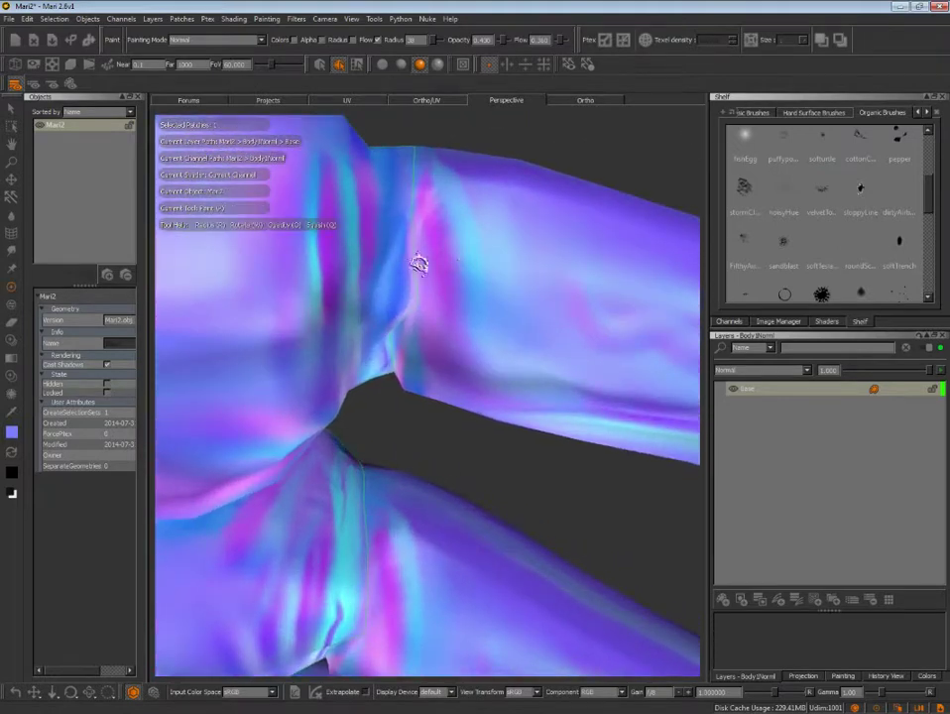
key("c")
key("p")
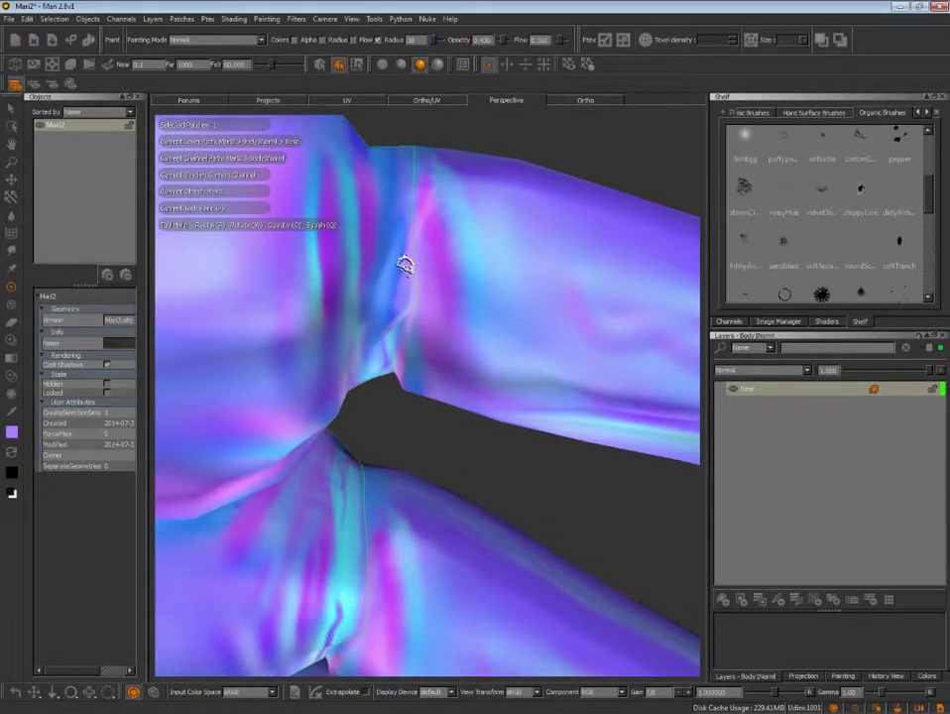
- Pick blue and purple normal colours beside the seam and paint them over it
key("c")
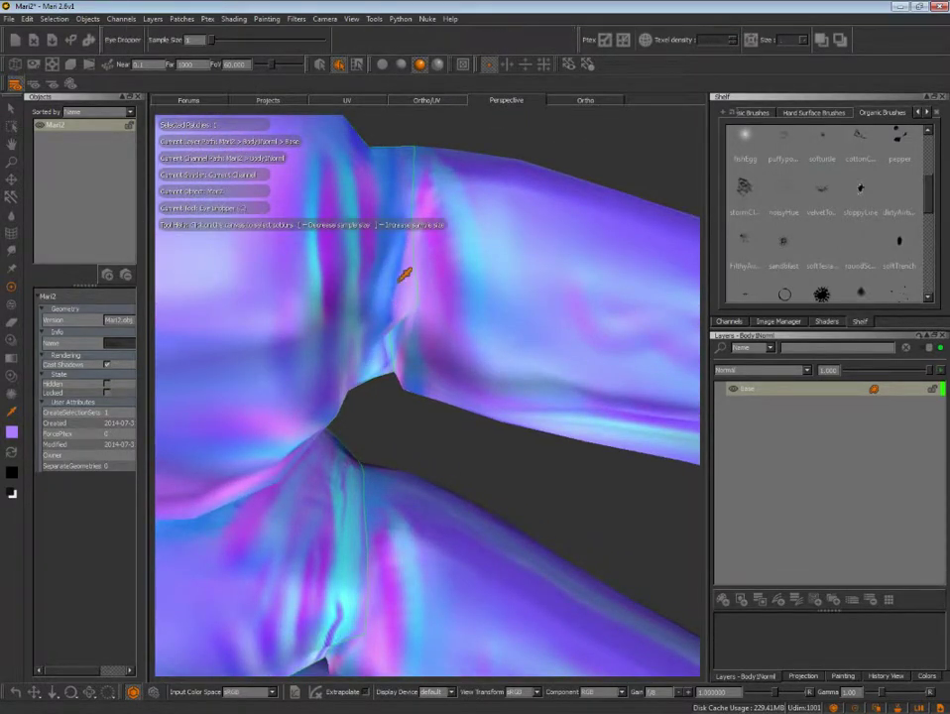
left_click(397, 267)
key("c")
left_click(412, 274)
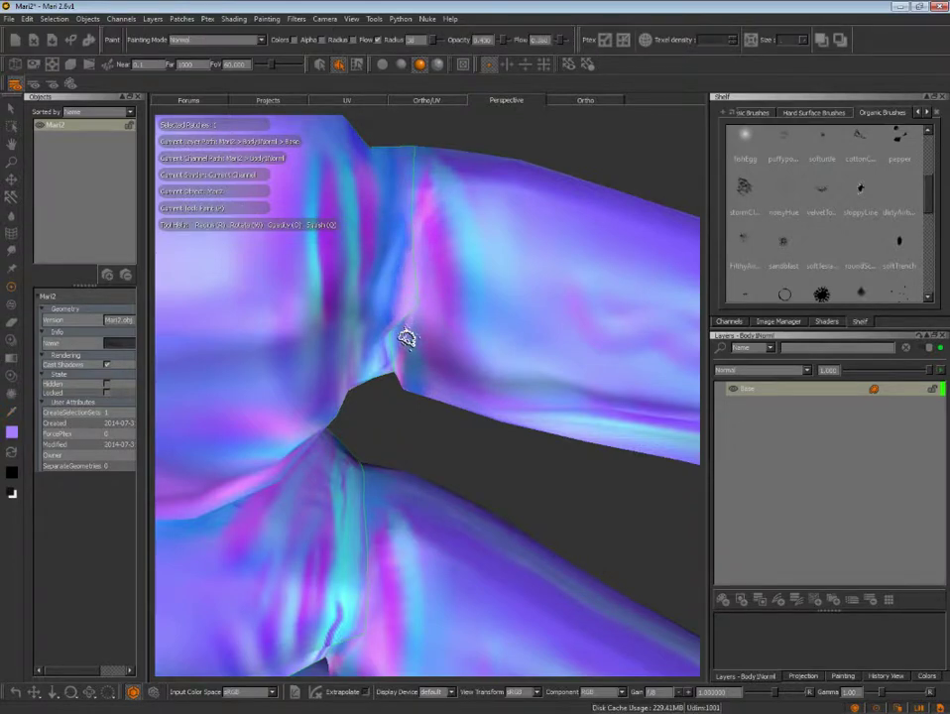
mouse_move(407, 338)
left_mouse_down("alt")
mouse_move(416, 270)
mouse_move(420, 288)
left_mouse_up("alt")
key("c")
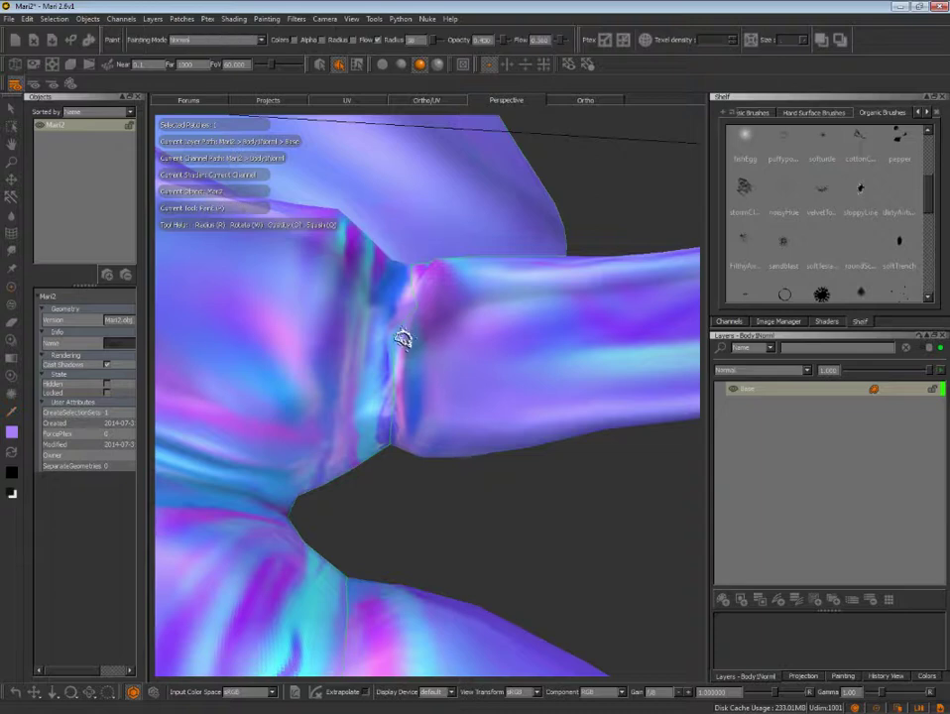
left_click_drag(403, 338, 417, 324, "alt")
key("c")
left_click(387, 339)
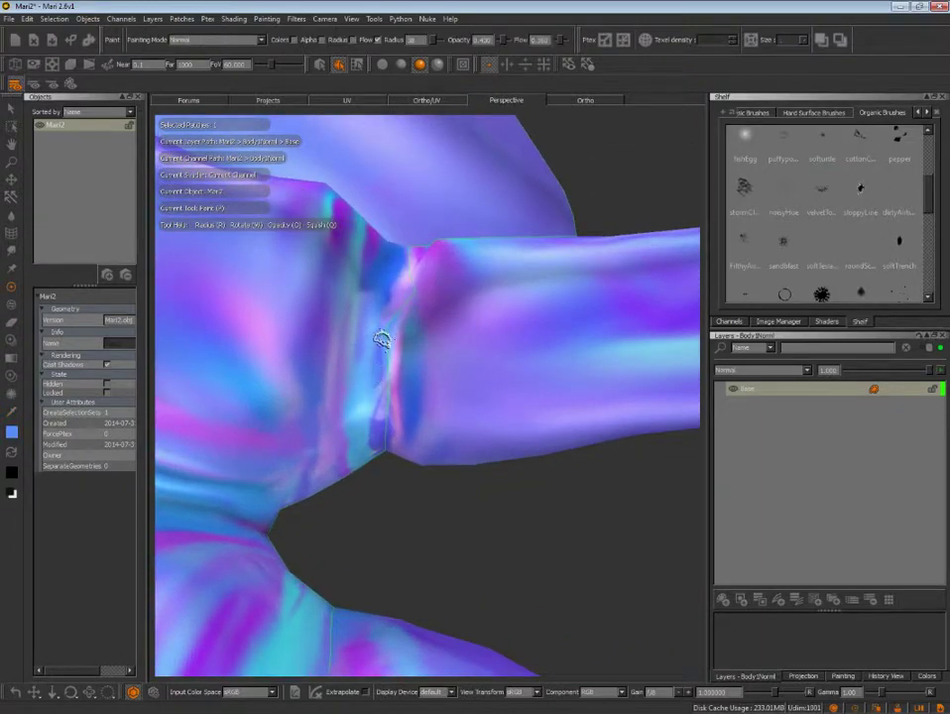
key("c")
- Sample purple-blue colours near the vertical seam and brush them across it
mouse_move(393, 365)
left_mouse_down("alt")
mouse_move(396, 304)
mouse_move(427, 296)
left_mouse_up("alt")
key("c")
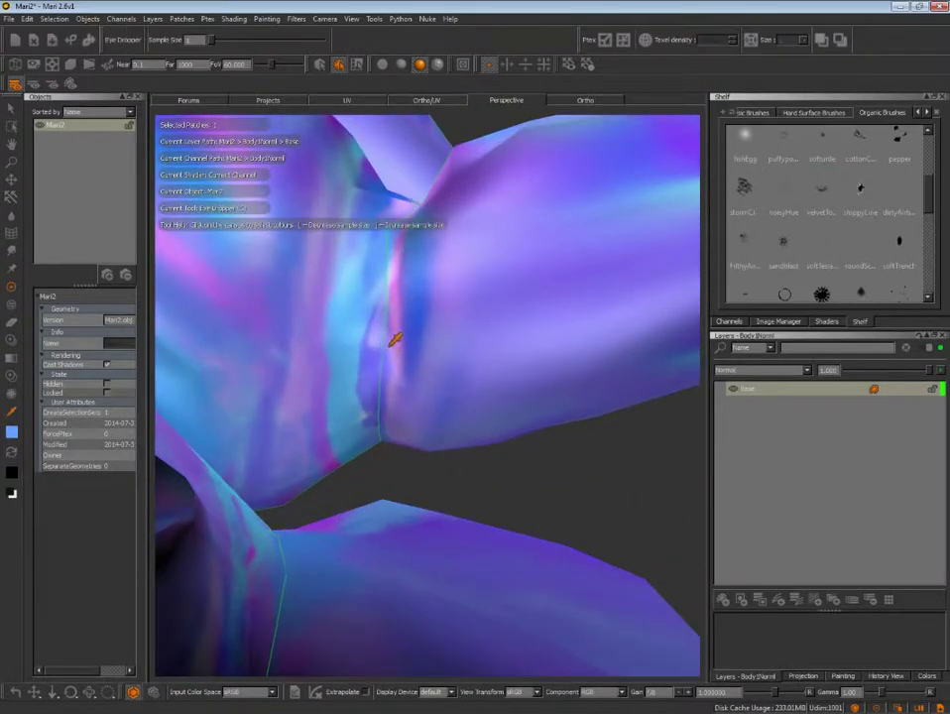
left_click(395, 338)
key("c")
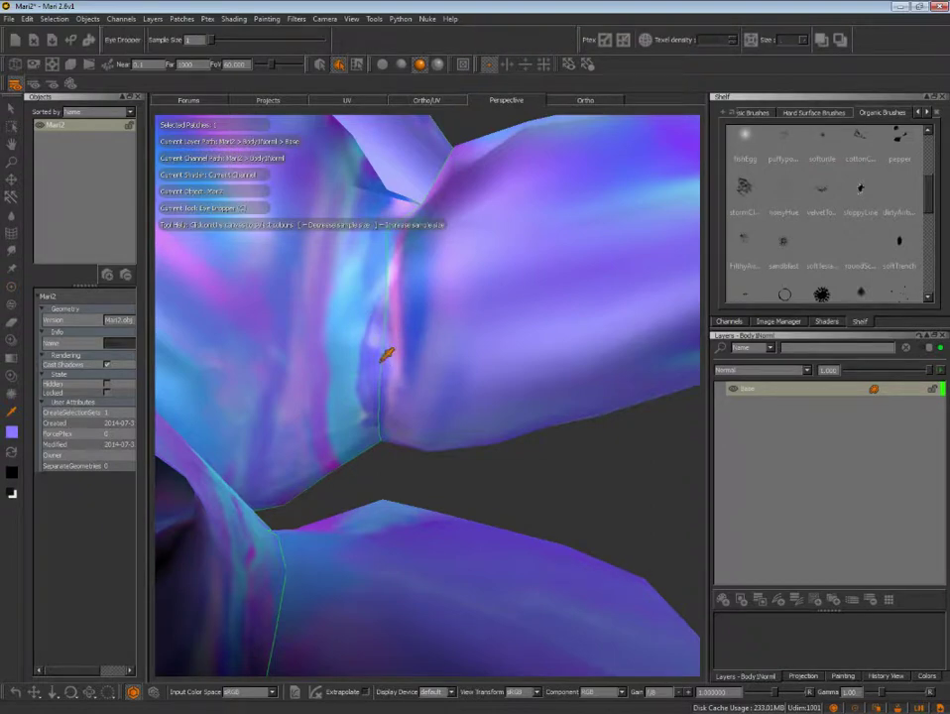
left_click(392, 355)
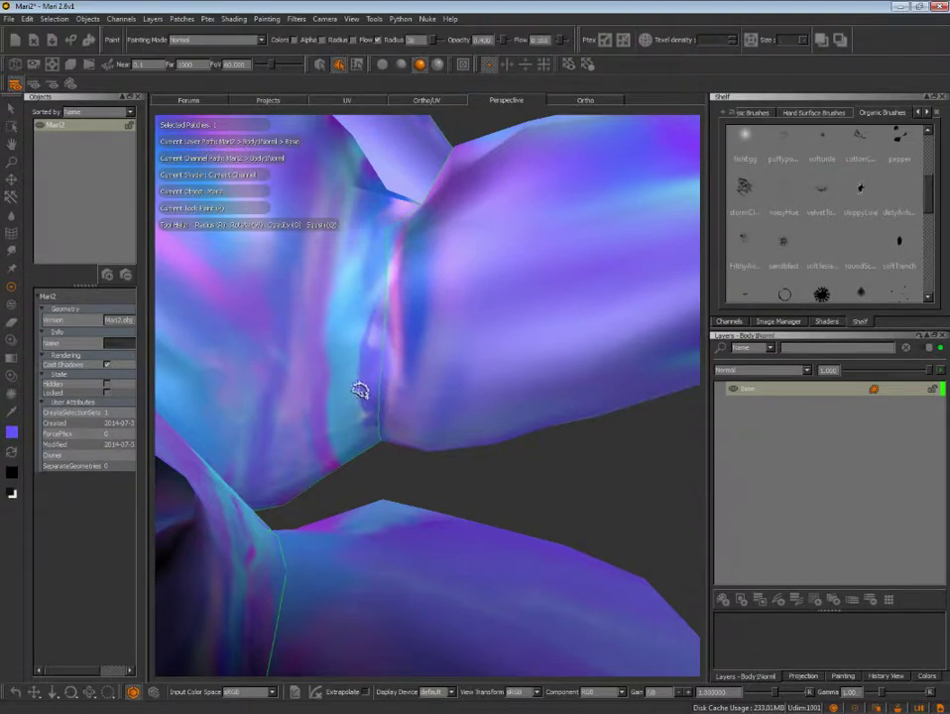
key("c")
left_click(370, 331)
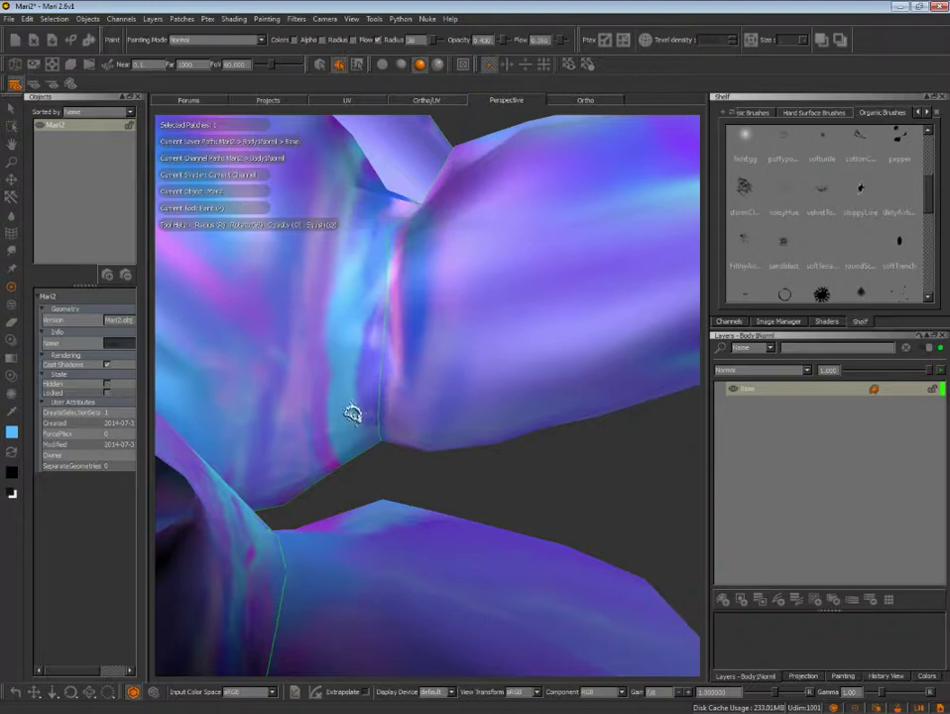
key("c")
left_click(367, 355)
- Keep sampling surface colours near the seam and painting, tumbling the model
key("c")
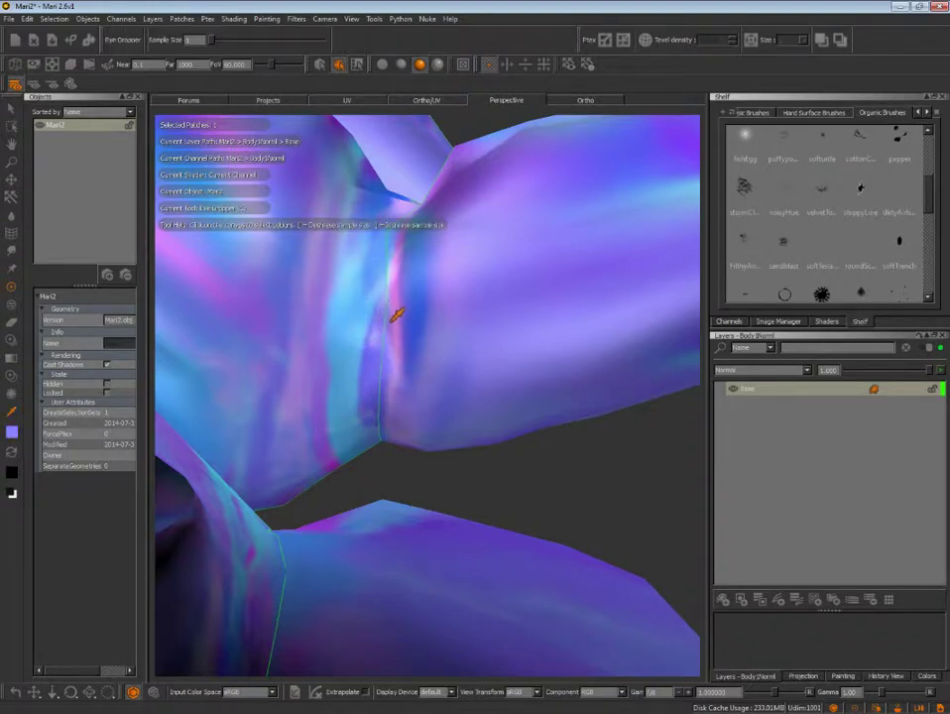
left_click(388, 314)
key("c")
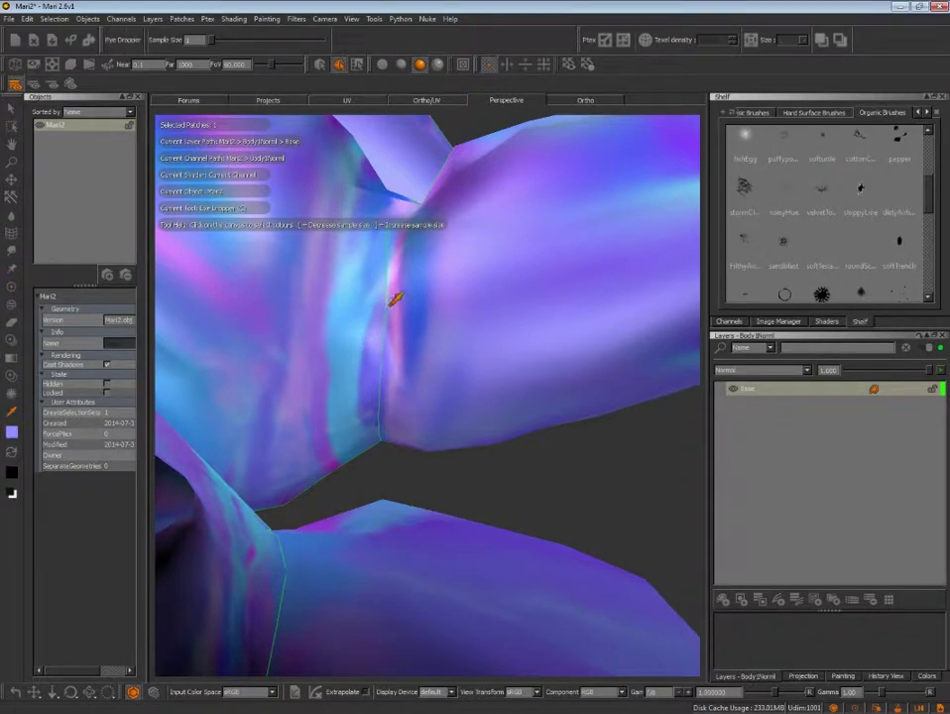
left_click(391, 303)
mouse_move(380, 360)
left_mouse_down("alt")
mouse_move(352, 290)
mouse_move(346, 337)
left_mouse_up("alt")
key("c")
left_click(318, 426)
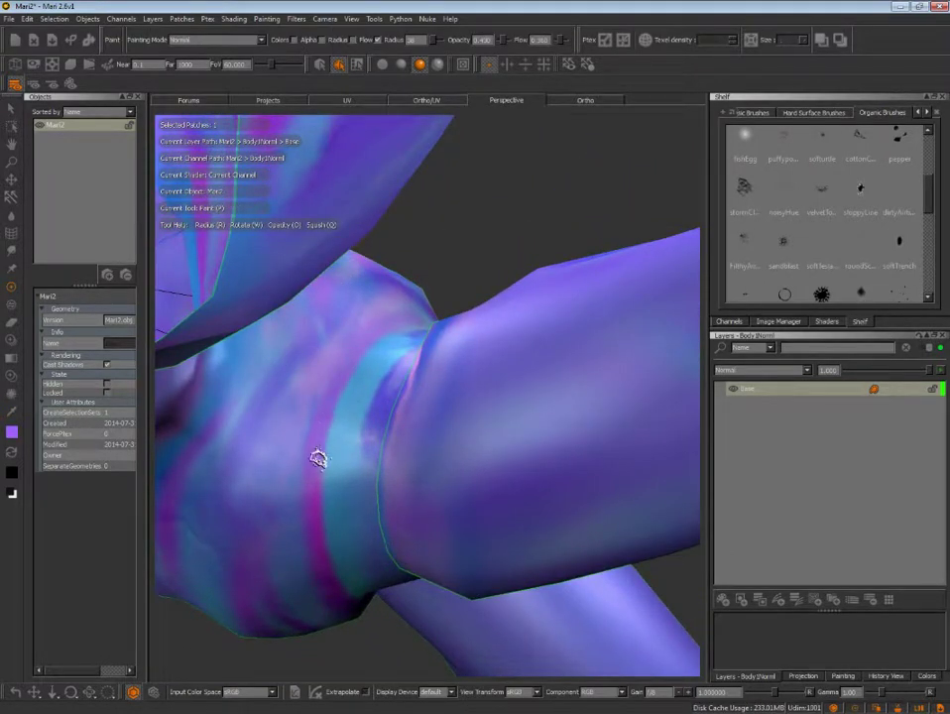
- Sample light blue and purple-blue beside the arm seam and paint them over the joint
key("c")
left_click(333, 434)
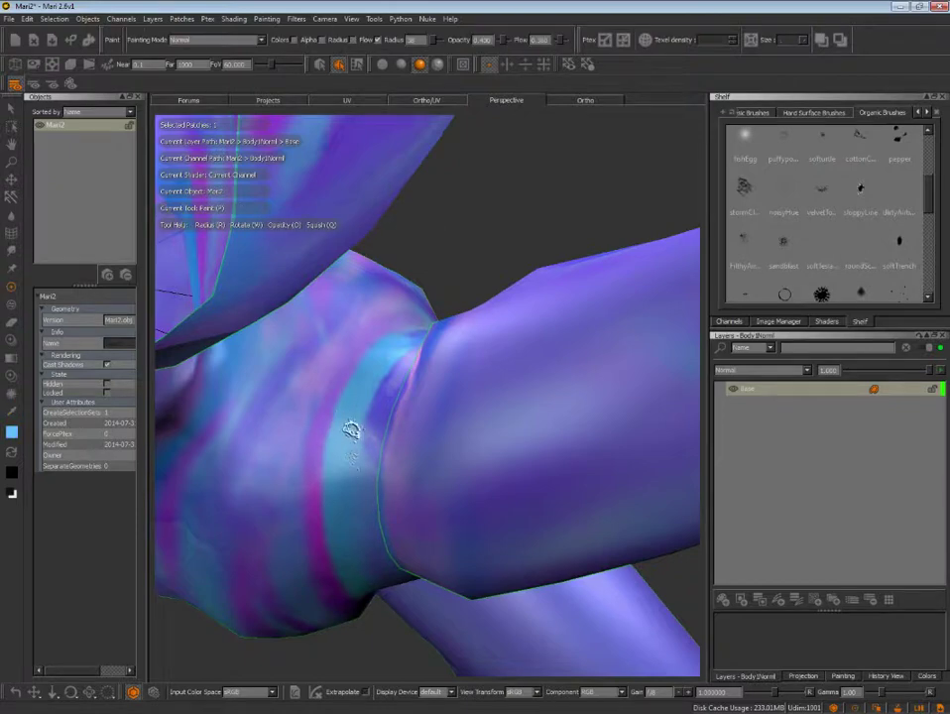
key("c")
left_click(362, 446)
key("c")
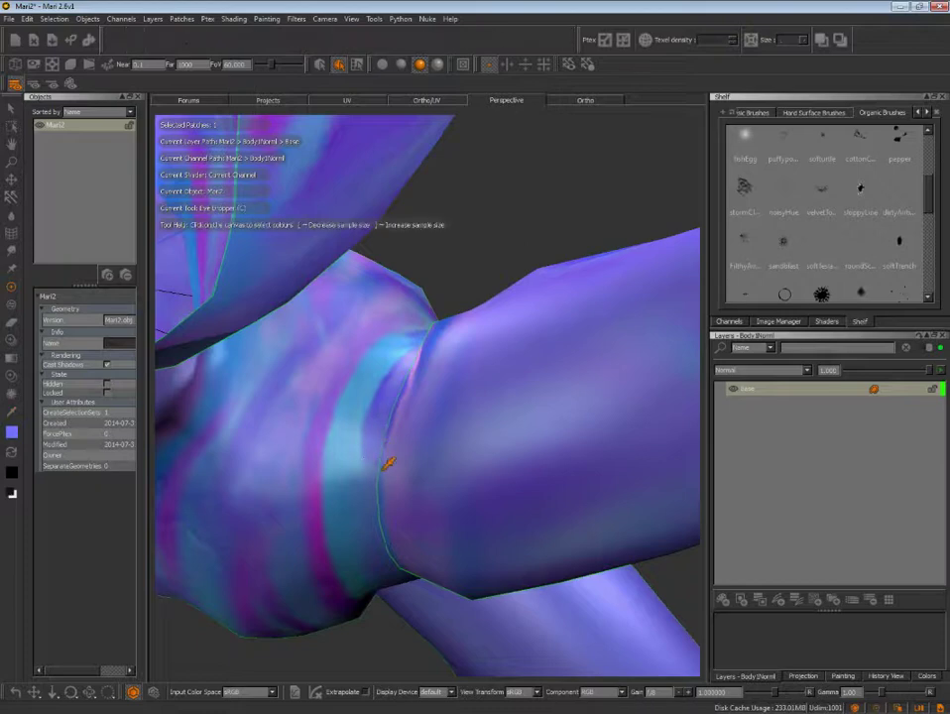
left_click(387, 458)
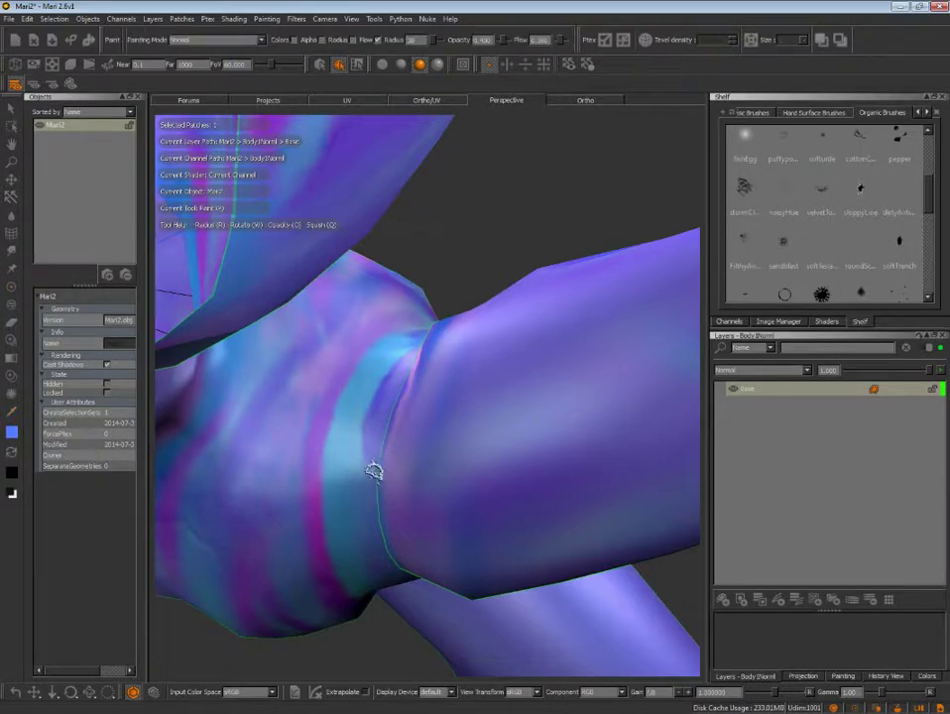
key("c")
left_click(370, 453)
- Undo the paint stroke that didn't blend and orbit to a new angle on the joint
left_click_drag(382, 441, 360, 411, "alt")
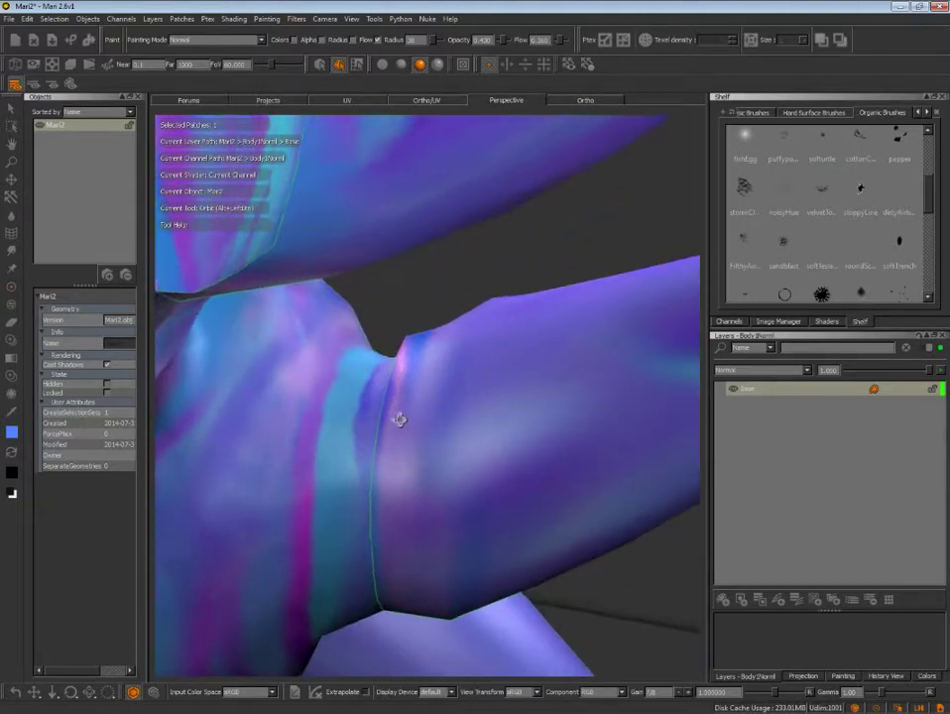
key("c")
key("c")
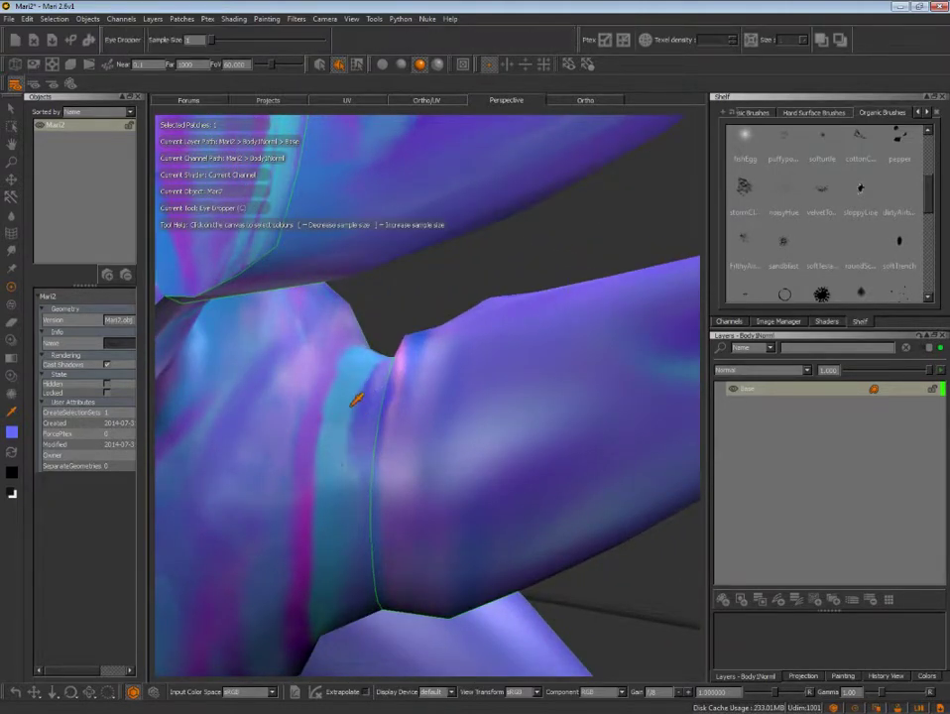
key("ctrl+z")
mouse_move(371, 466)
left_mouse_down("alt")
mouse_move(339, 475)
mouse_move(352, 475)
mouse_move(272, 442)
mouse_move(346, 404)
mouse_move(365, 492)
mouse_move(307, 483)
mouse_move(387, 518)
mouse_move(402, 479)
mouse_move(441, 458)
mouse_move(399, 445)
mouse_move(403, 466)
mouse_move(404, 458)
left_mouse_up("alt")
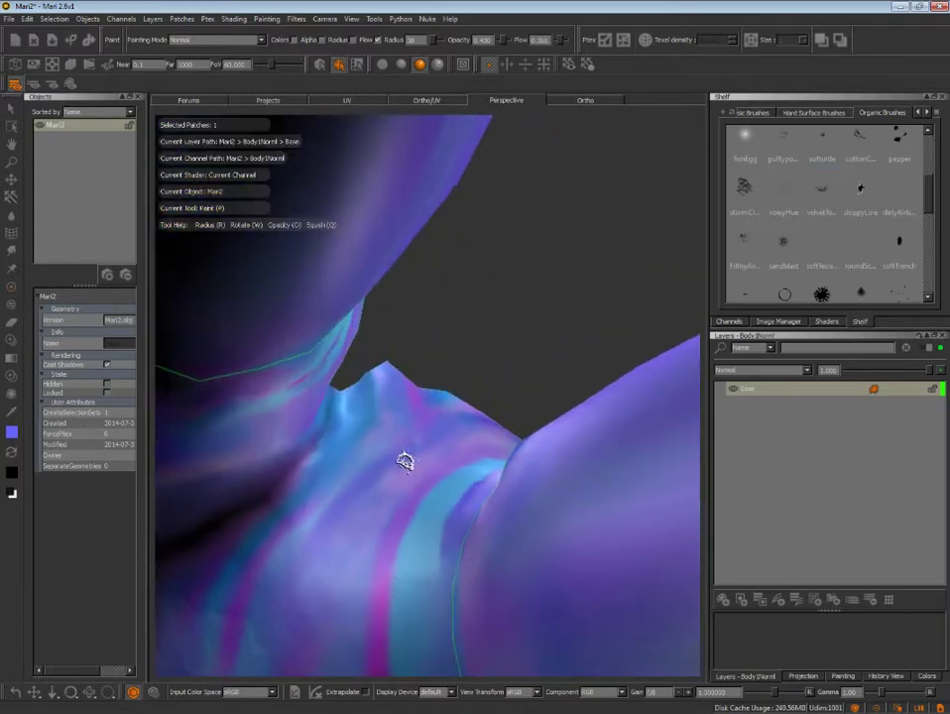
- Make a few more sample-and-paint passes, bringing the arm and torso into view
key("c")
key("p")
key("c")
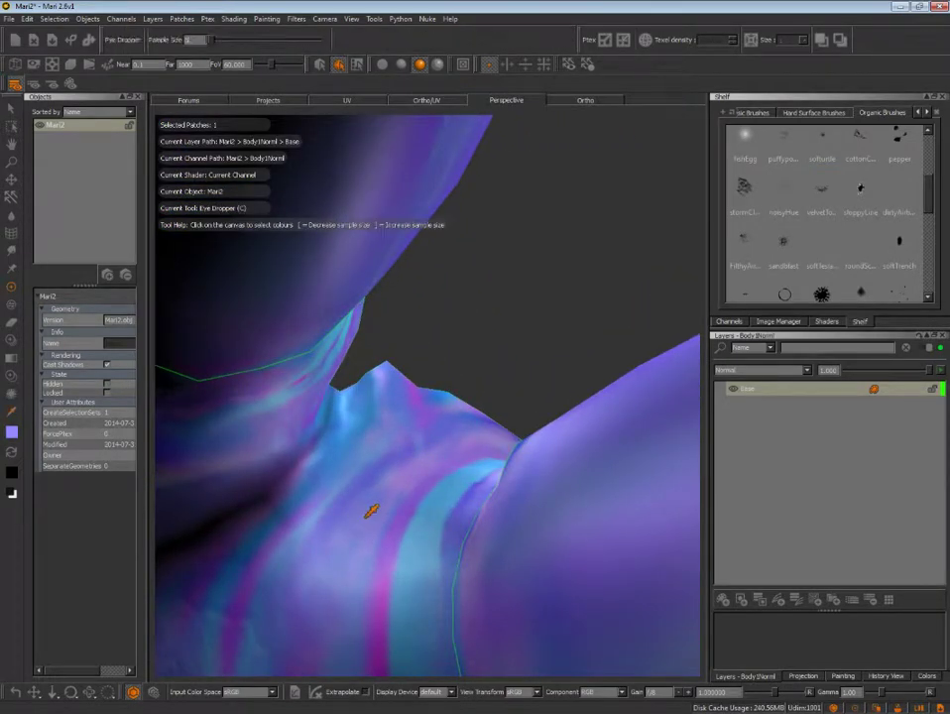
key("p")
right_click_drag(413, 470, 363, 488, "alt")
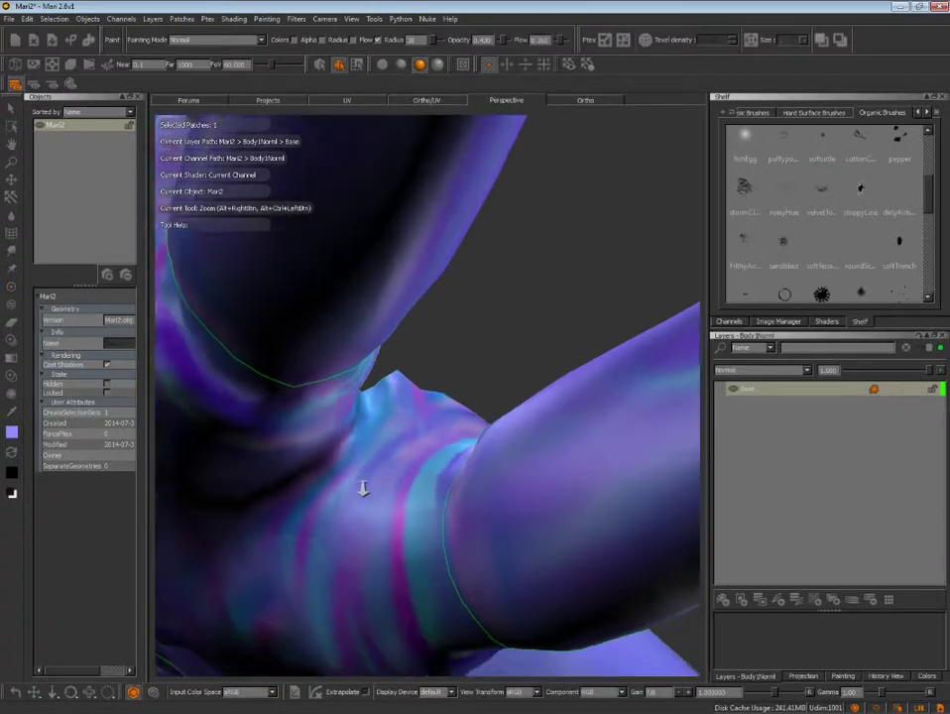
mouse_move(363, 488)
middle_mouse_down("alt")
mouse_move(471, 562)
mouse_move(425, 566)
mouse_move(388, 516)
mouse_move(403, 606)
middle_mouse_up("alt")
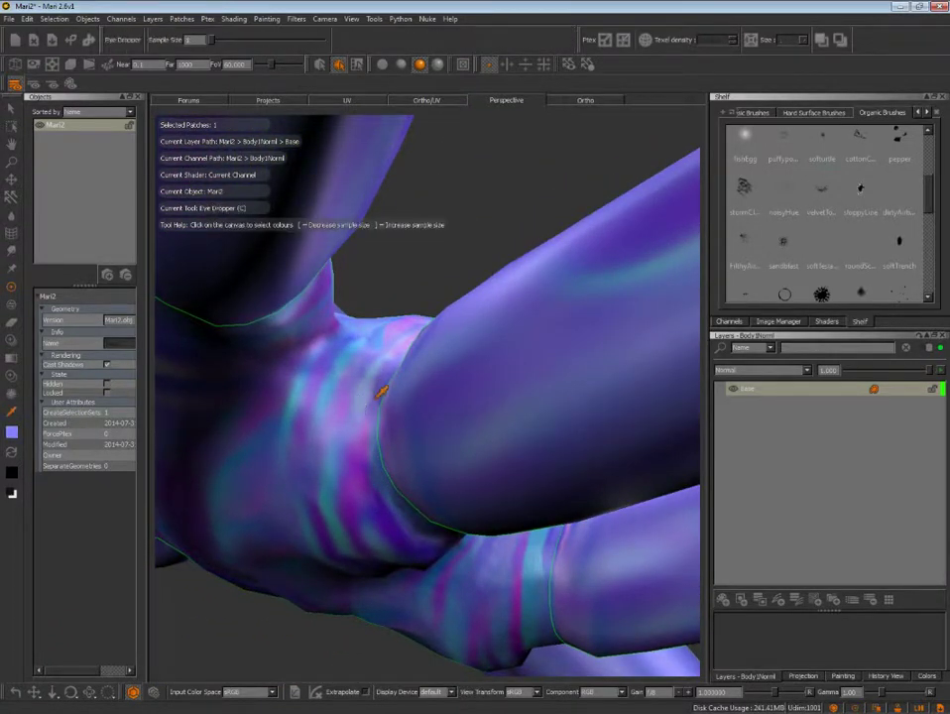
mouse_move(367, 417)
left_mouse_down("alt")
mouse_move(352, 425)
mouse_move(316, 401)
mouse_move(479, 597)
mouse_move(395, 526)
mouse_move(355, 473)
mouse_move(395, 485)
mouse_move(390, 417)
left_mouse_up("alt")
- Keep sampling and painting across the torso and leg seams
key("c")
key("p")
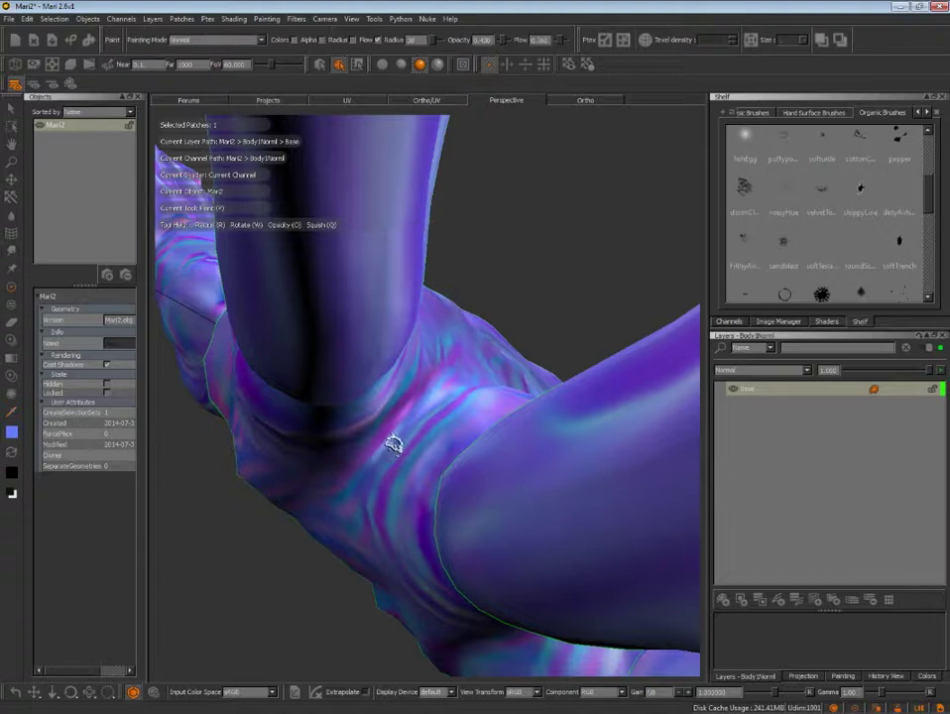
key("c")
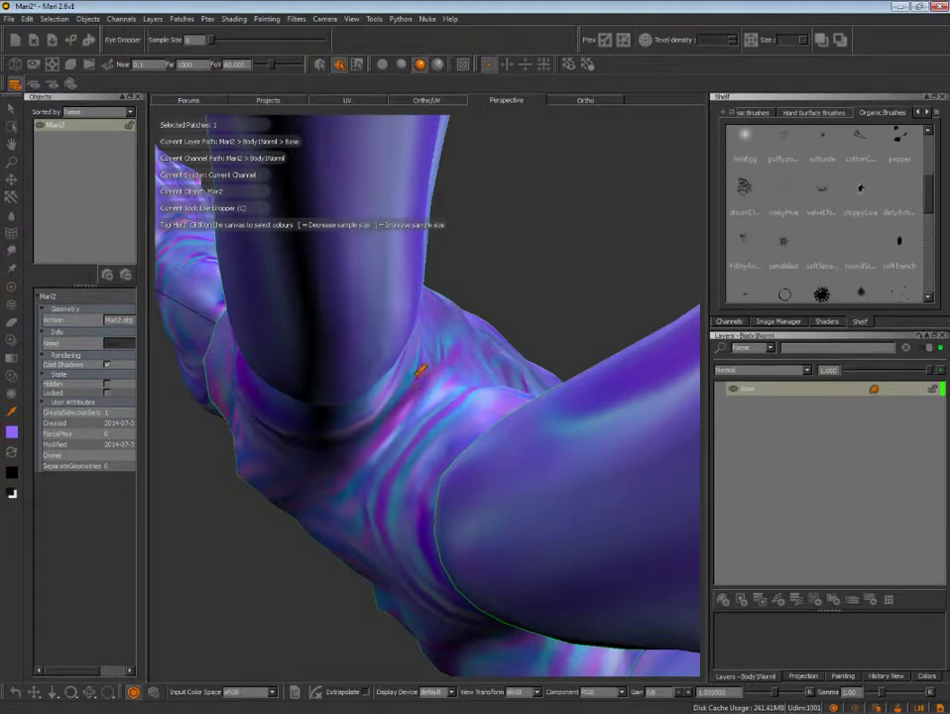
key("p")
key("c")
key("p")
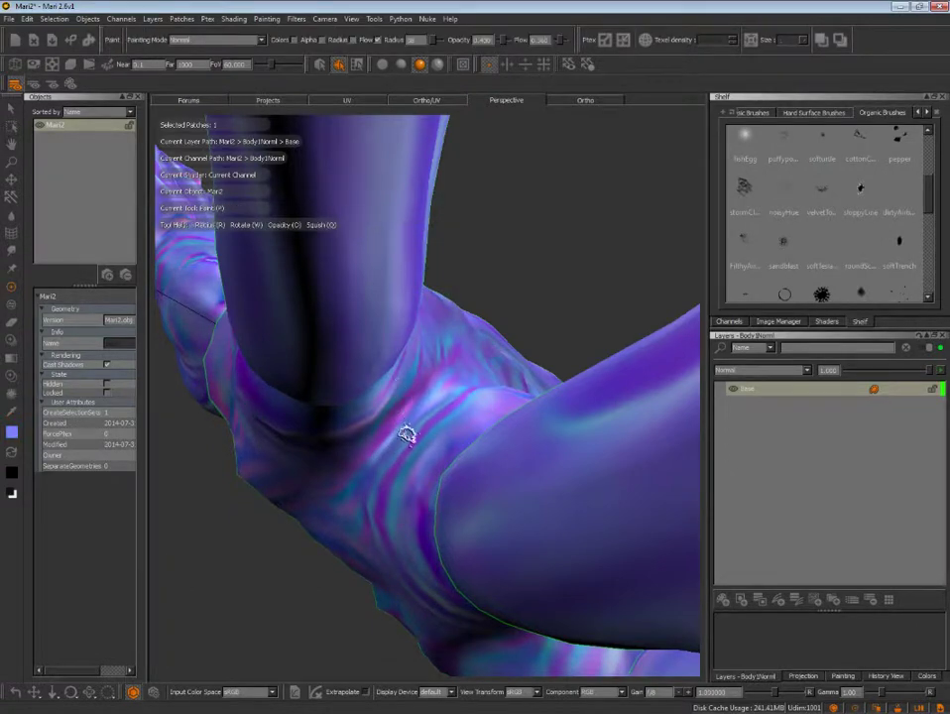
mouse_move(429, 456)
middle_mouse_down()
mouse_move(441, 373)
mouse_move(445, 425)
mouse_move(419, 421)
mouse_move(399, 395)
mouse_move(403, 411)
mouse_move(376, 427)
middle_mouse_up()
key("c")
key("p")
- Orbit down the body and zoom in close on the palm
mouse_move(376, 427)
left_mouse_down("alt")
mouse_move(492, 504)
mouse_move(461, 466)
mouse_move(549, 562)
mouse_move(457, 511)
mouse_move(509, 530)
left_mouse_up("alt")
right_click_drag(509, 530, 425, 487, "alt")
mouse_move(425, 487)
left_mouse_down("alt")
mouse_move(462, 339)
mouse_move(566, 424)
left_mouse_up("alt")
right_click_drag(566, 424, 566, 399, "alt")
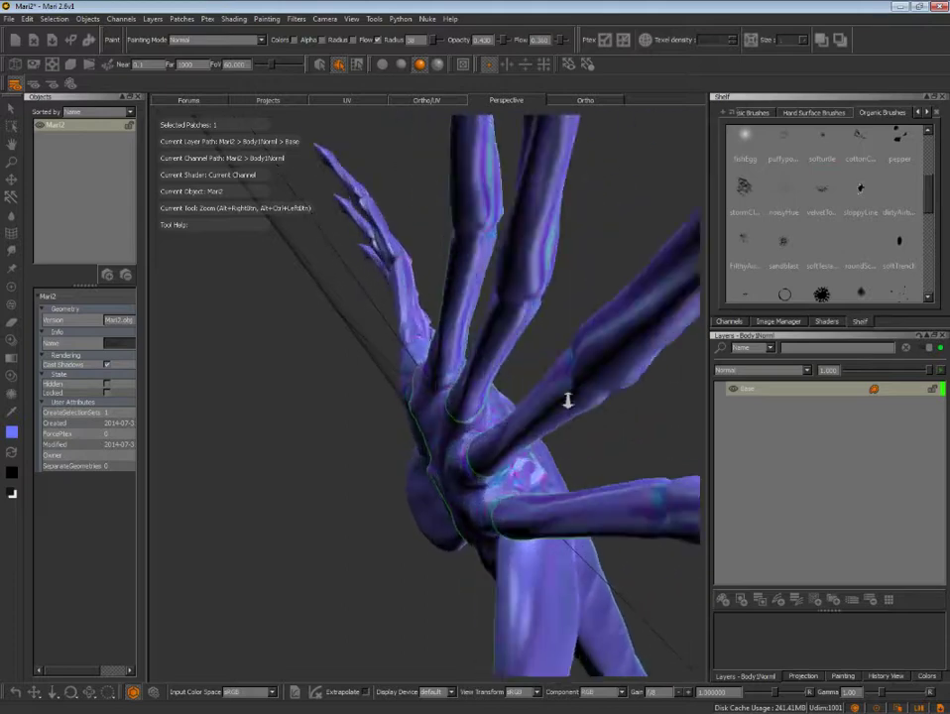
left_click_drag(566, 398, 596, 448, "alt")
middle_click_drag(596, 447, 551, 339, "alt")
right_click_drag(551, 340, 657, 343, "alt")
mouse_move(657, 342)
left_mouse_down("alt")
mouse_move(479, 331)
mouse_move(563, 357)
left_mouse_up("alt")
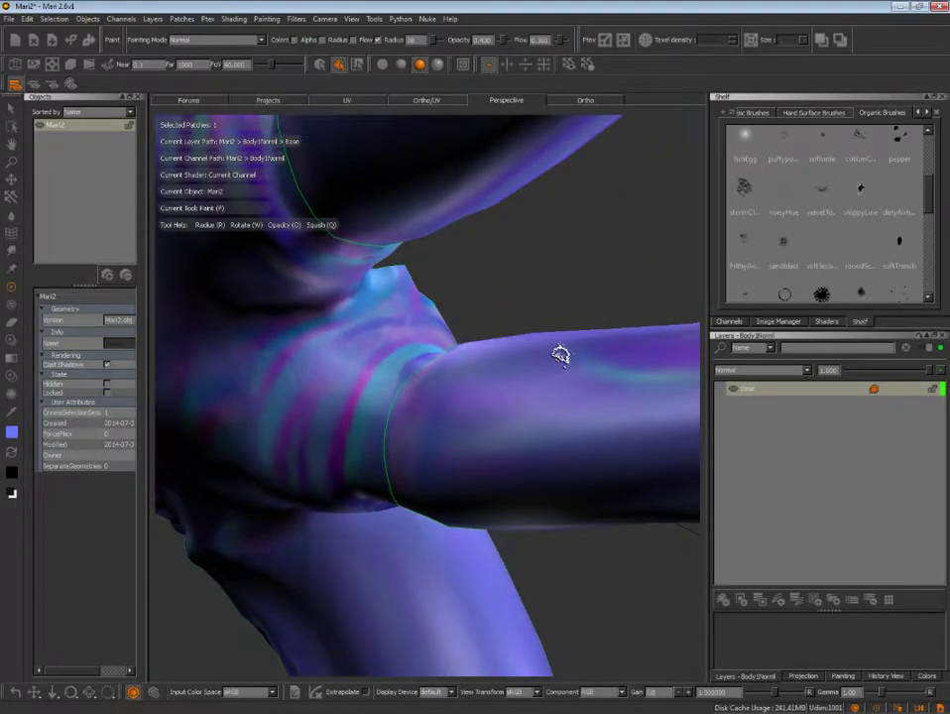
- Switch the viewport to the Beckman shader to preview the shaded skin
key("Tab")
left_click(470, 366)
mouse_move(604, 287)
left_mouse_down("alt")
mouse_move(591, 291)
mouse_move(599, 254)
mouse_move(555, 278)
mouse_move(564, 250)
mouse_move(596, 217)
mouse_move(508, 311)
mouse_move(484, 432)
mouse_move(481, 531)
mouse_move(511, 574)
mouse_move(533, 539)
mouse_move(530, 516)
mouse_move(566, 518)
mouse_move(508, 517)
mouse_move(464, 424)
mouse_move(524, 378)
mouse_move(582, 378)
left_mouse_up("alt")
- Orbit and zoom around the skin-shaded arm to inspect the red forearm up close
mouse_move(614, 387)
left_mouse_down("alt")
mouse_move(606, 394)
mouse_move(566, 360)
mouse_move(492, 396)
mouse_move(488, 486)
left_mouse_up("alt")
mouse_move(488, 486)
right_mouse_down("alt")
mouse_move(492, 467)
mouse_move(427, 481)
right_mouse_up("alt")
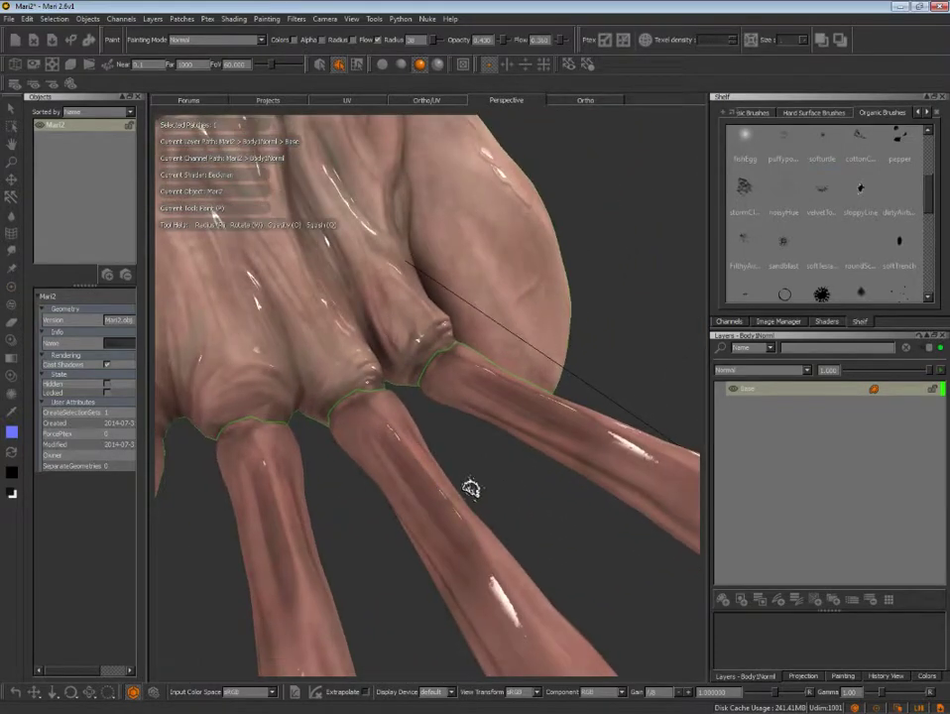
mouse_move(471, 488)
left_mouse_down("alt")
mouse_move(502, 508)
mouse_move(509, 452)
mouse_move(449, 464)
mouse_move(439, 477)
left_mouse_up("alt")
right_click_drag(439, 477, 458, 511, "alt")
mouse_move(458, 511)
left_mouse_down("alt")
mouse_move(439, 503)
mouse_move(339, 552)
mouse_move(456, 490)
mouse_move(442, 428)
mouse_move(683, 460)
mouse_move(572, 415)
mouse_move(554, 361)
mouse_move(561, 369)
left_mouse_up("alt")
mouse_move(562, 369)
right_mouse_down("alt")
mouse_move(475, 395)
mouse_move(568, 363)
right_mouse_up("alt")
left_click_drag(568, 363, 647, 326, "alt")
mouse_move(647, 327)
right_mouse_down("alt")
mouse_move(565, 368)
mouse_move(670, 356)
right_mouse_up("alt")
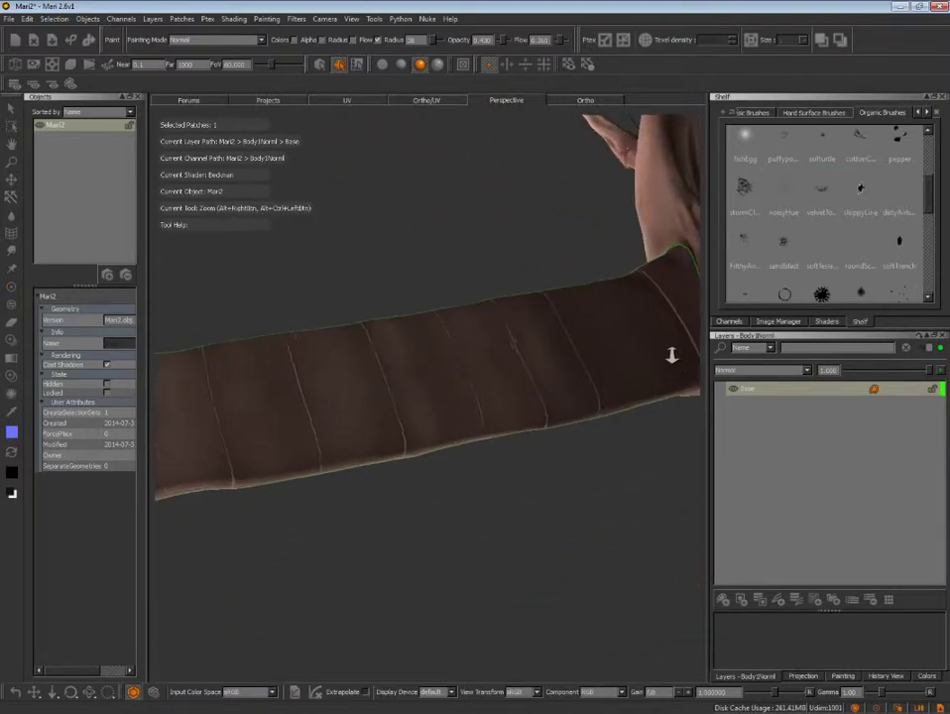
mouse_move(670, 356)
left_mouse_down("alt")
mouse_move(662, 367)
mouse_move(566, 353)
left_mouse_up("alt")
right_click_drag(562, 365, 636, 336, "alt")
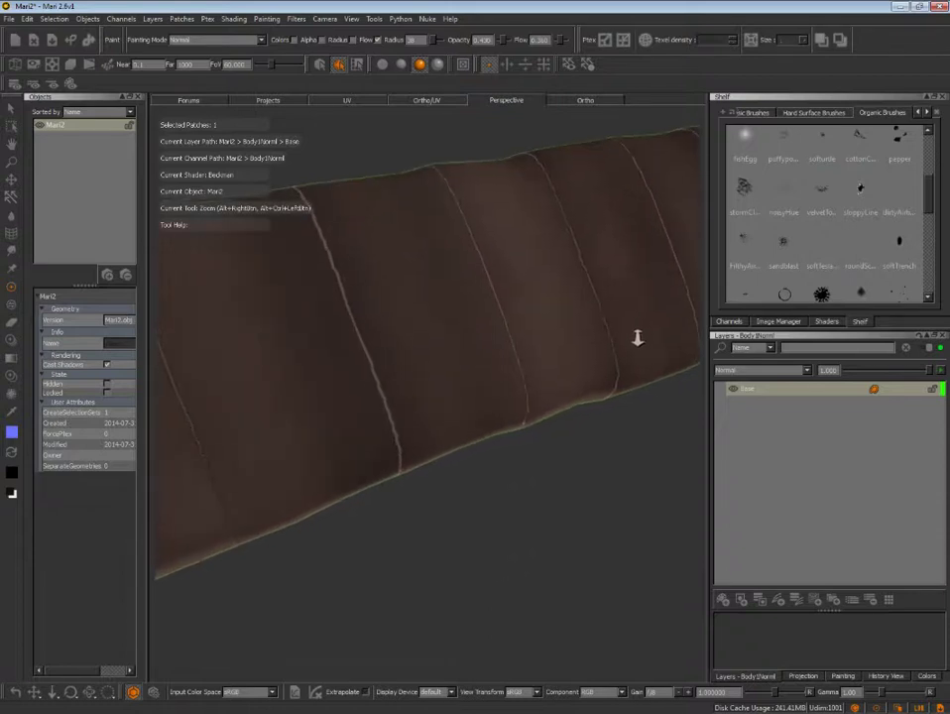
left_click_drag(589, 346, 556, 378, "alt")
mouse_move(555, 378)
right_mouse_down("alt")
mouse_move(552, 355)
mouse_move(510, 353)
right_mouse_up("alt")
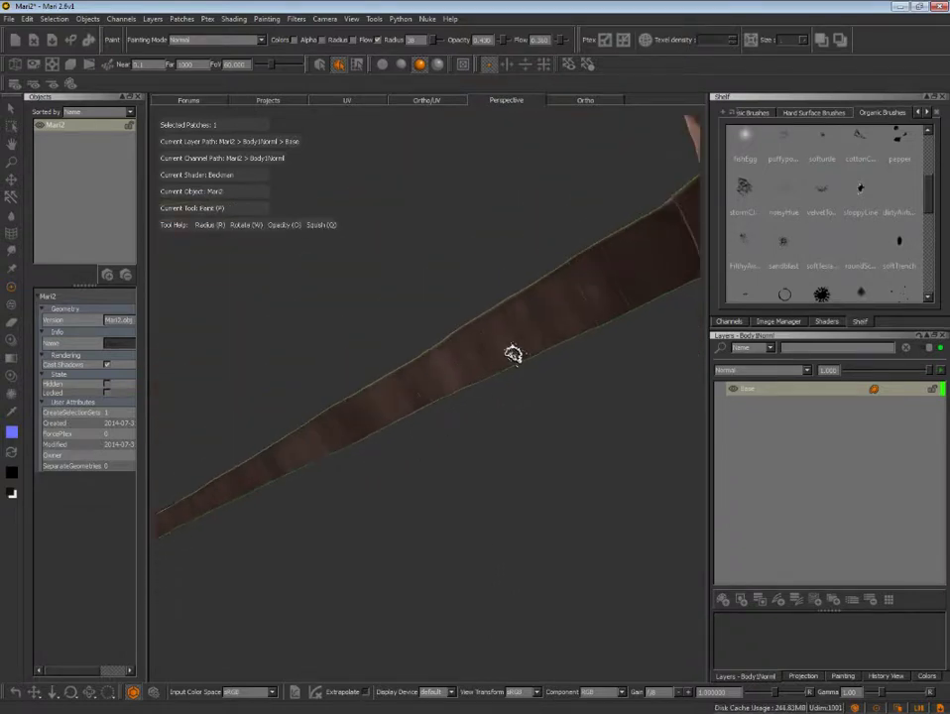
mouse_move(511, 352)
left_mouse_down("alt")
mouse_move(695, 486)
mouse_move(573, 356)
left_mouse_up("alt")
right_click_drag(572, 356, 629, 332, "alt")
mouse_move(629, 333)
left_mouse_down("alt")
mouse_move(505, 417)
mouse_move(505, 341)
mouse_move(591, 376)
mouse_move(521, 387)
left_mouse_up("alt")
mouse_move(521, 387)
right_mouse_down("alt")
mouse_move(643, 363)
mouse_move(549, 390)
right_mouse_up("alt")
mouse_move(549, 390)
left_mouse_down("alt")
mouse_move(537, 373)
mouse_move(525, 265)
left_mouse_up("alt")
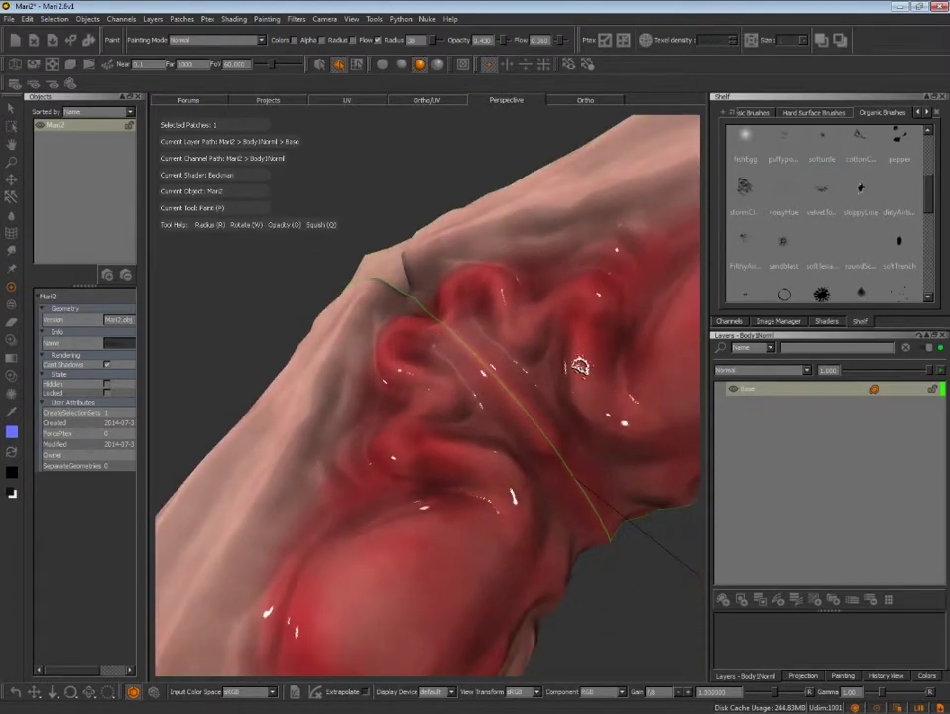
- Enable paint-through and show the body's normal channel on the mesh with the Current Channel shader
key("u")
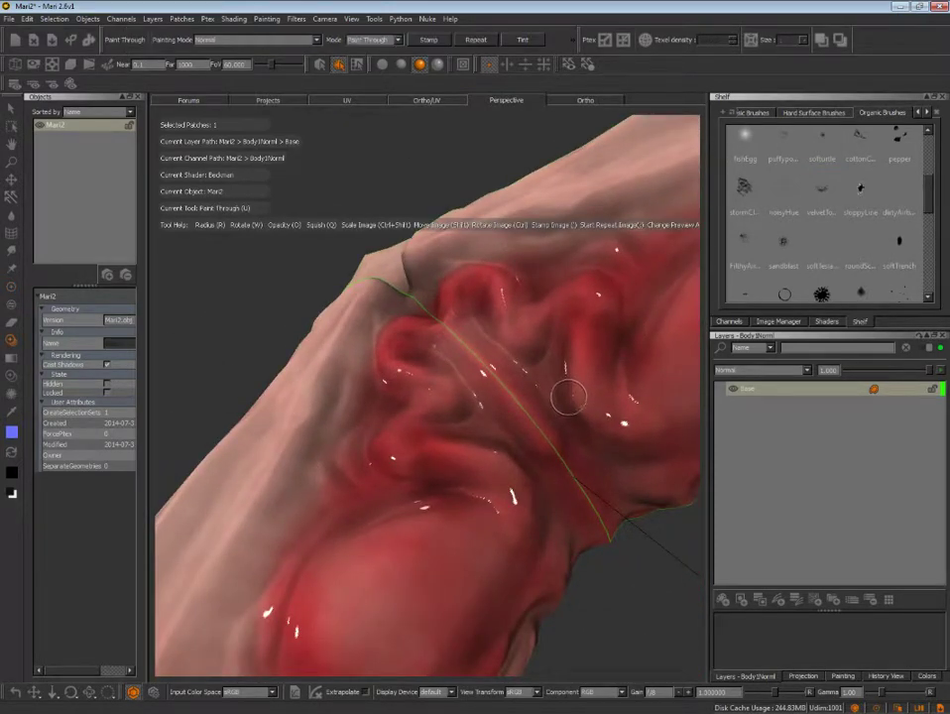
key("p")
key("y")
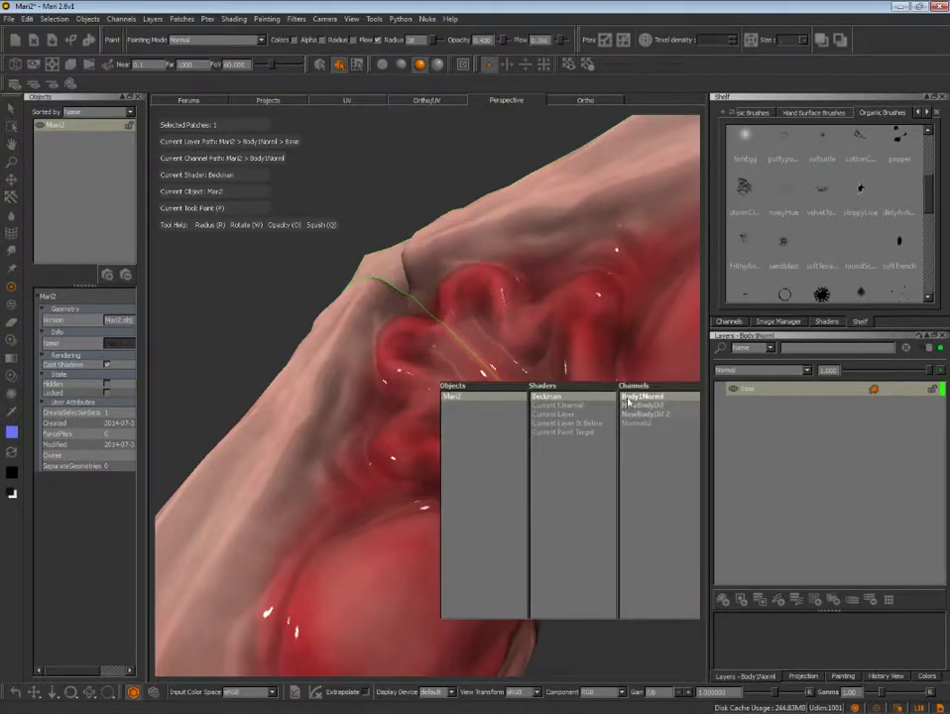
left_click(585, 407)
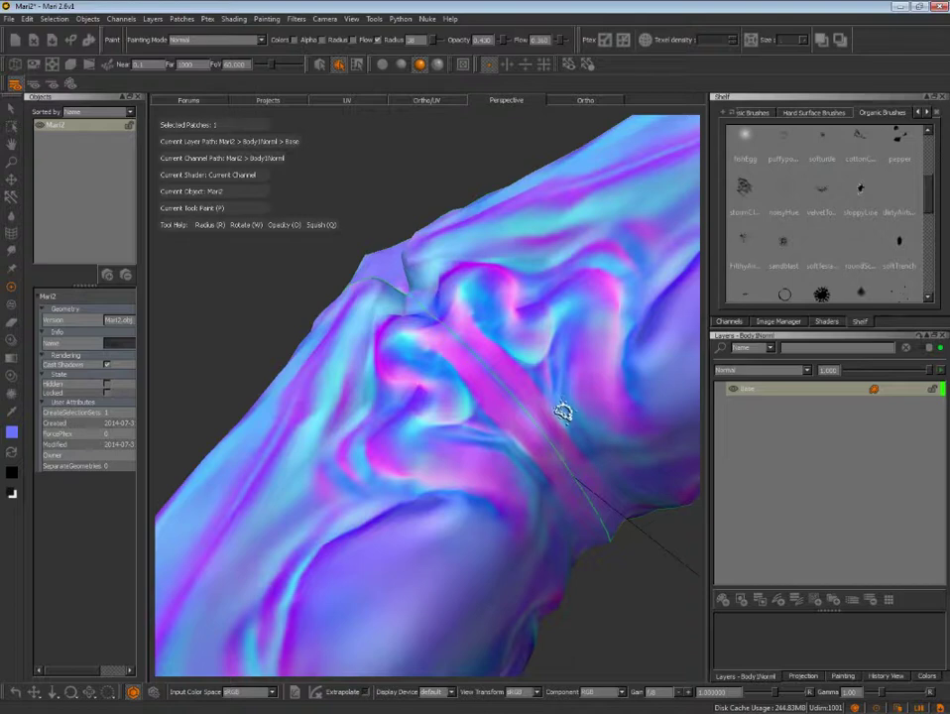
mouse_move(562, 413)
middle_mouse_down()
mouse_move(613, 415)
mouse_move(506, 420)
middle_mouse_up()
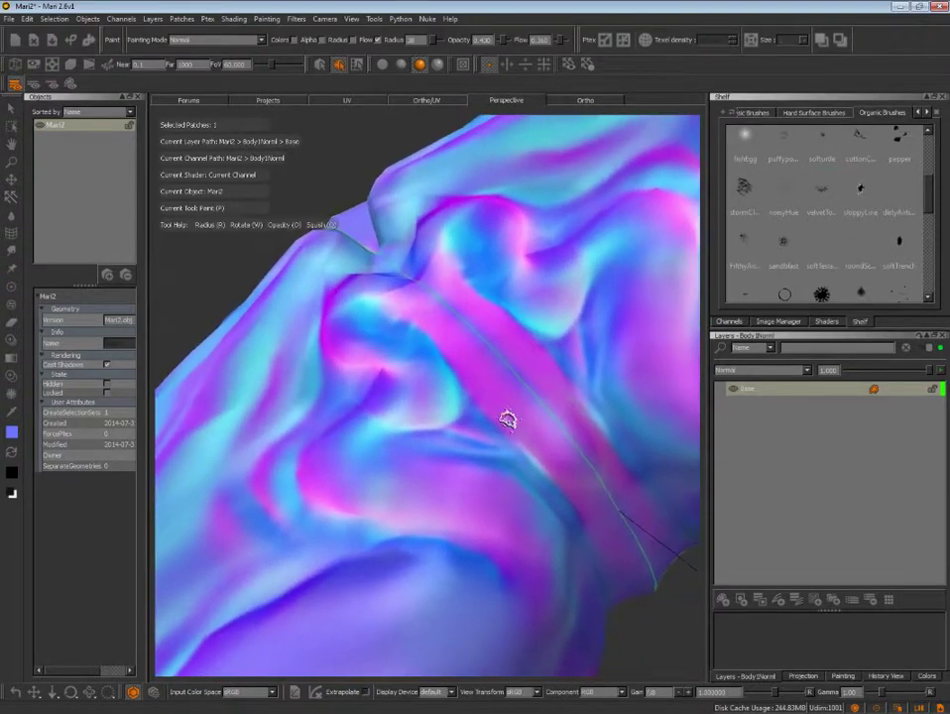
- Toggle between colour sampling and painting, and undo the last paint stroke
key("c")
key("p")
key("c")
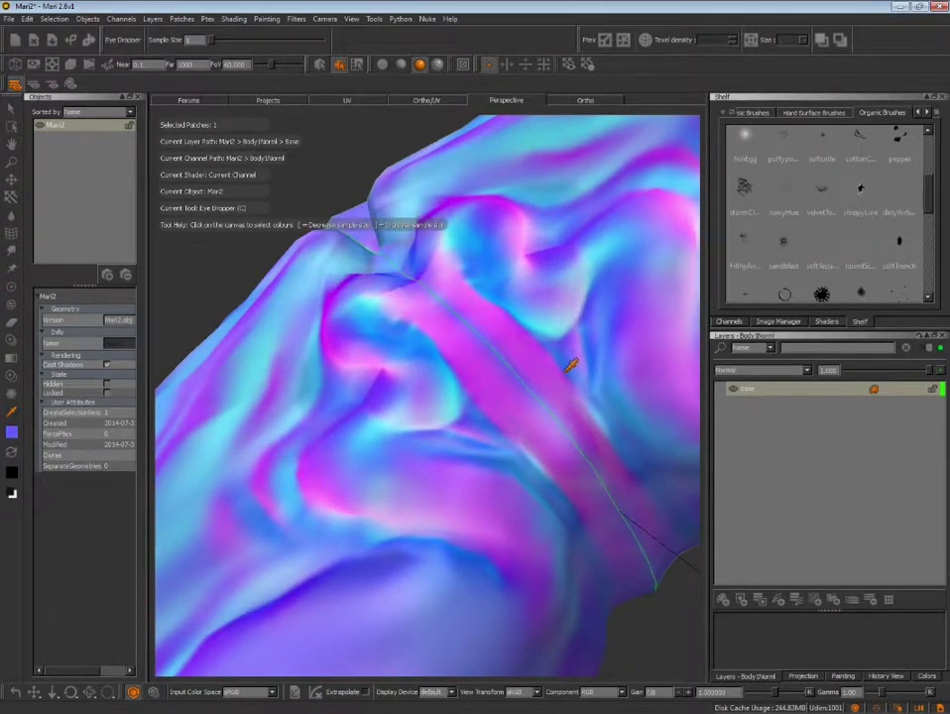
key("p")
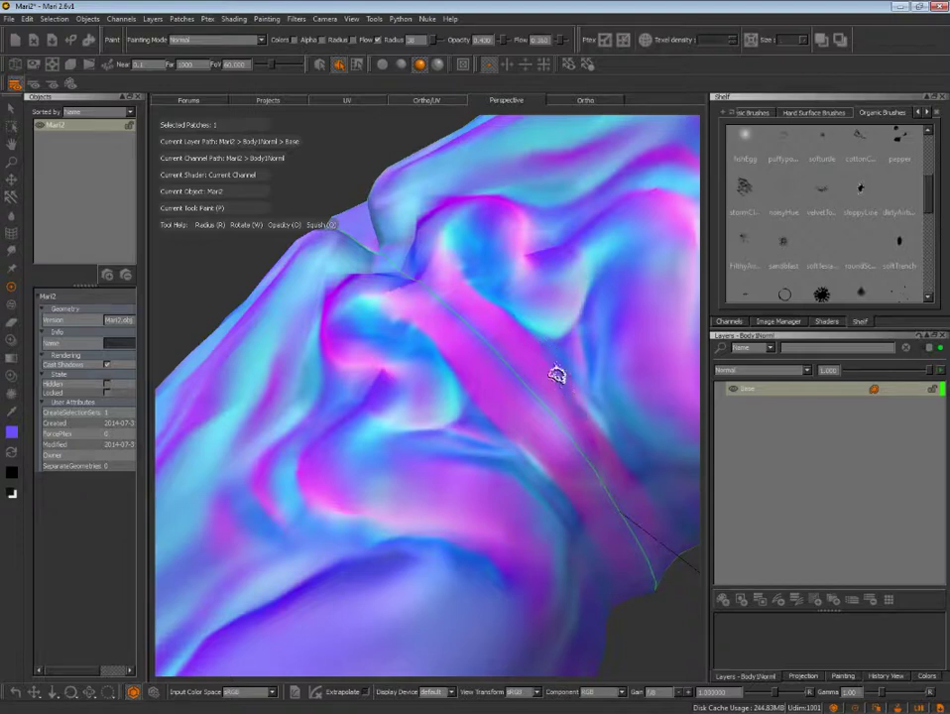
key("ctrl+z")
- Sample magenta, blue and other normal-map colours from around the chest seam
left_click(591, 432)
mouse_move(567, 382)
right_mouse_down("alt")
mouse_move(590, 468)
mouse_move(598, 463)
right_mouse_up("alt")
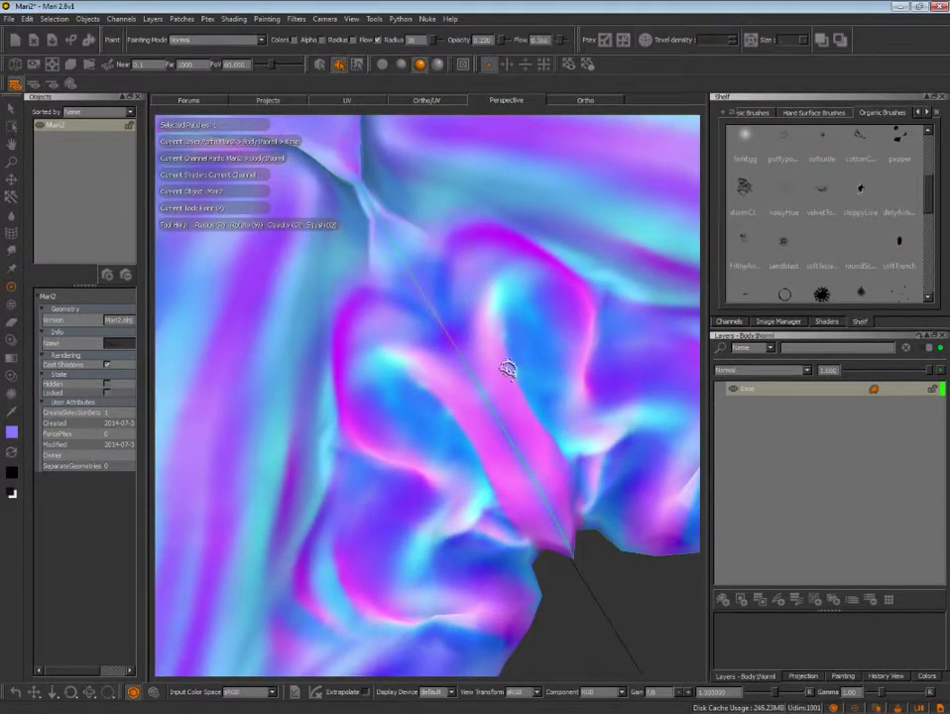
key("c")
left_click(506, 340)
key("c")
left_click(541, 417)
key("c")
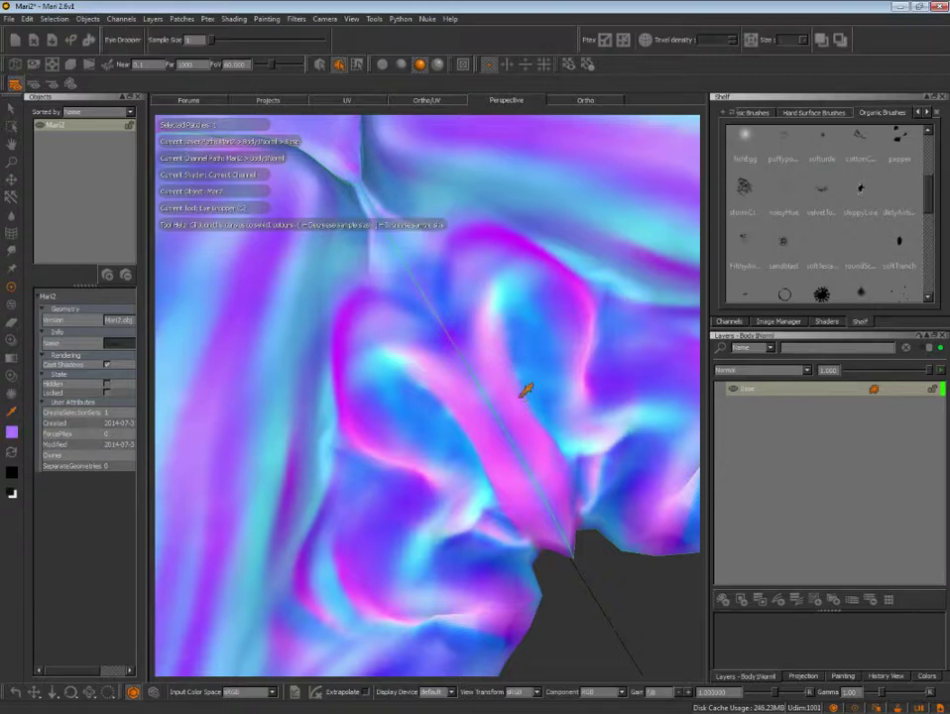
left_click(551, 440)
key("c")
left_click(558, 440)
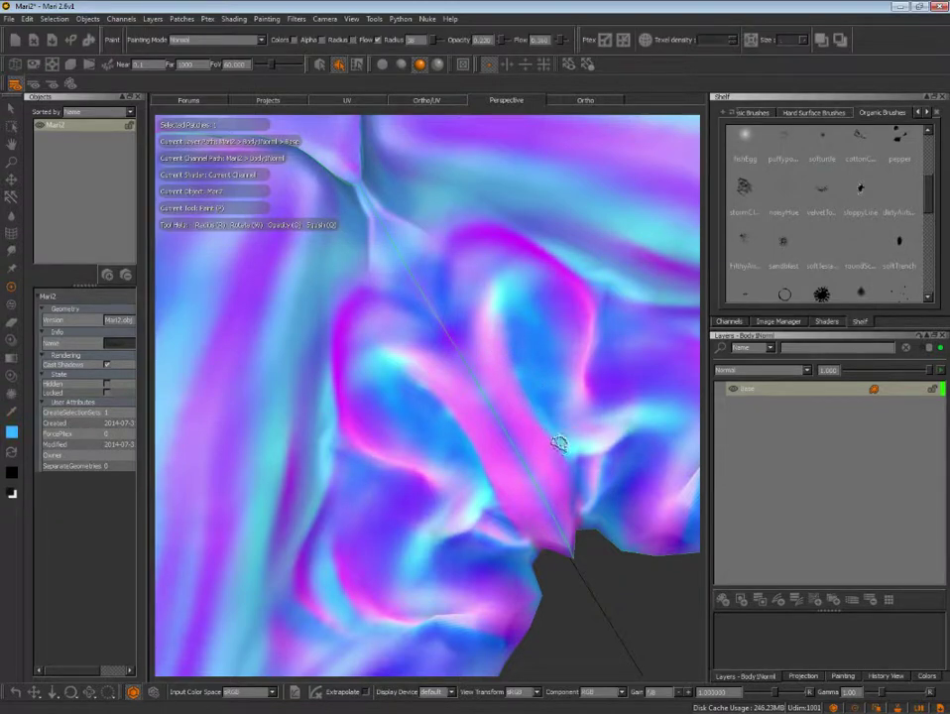
key("c")
left_click(554, 421)
- Orbit to reveal the mesh's top edge and sample a purple from the normal map
mouse_move(524, 346)
left_mouse_down("alt")
mouse_move(527, 324)
mouse_move(509, 354)
mouse_move(505, 339)
mouse_move(541, 394)
mouse_move(546, 341)
mouse_move(509, 329)
mouse_move(503, 356)
mouse_move(535, 291)
mouse_move(557, 449)
left_mouse_up("alt")
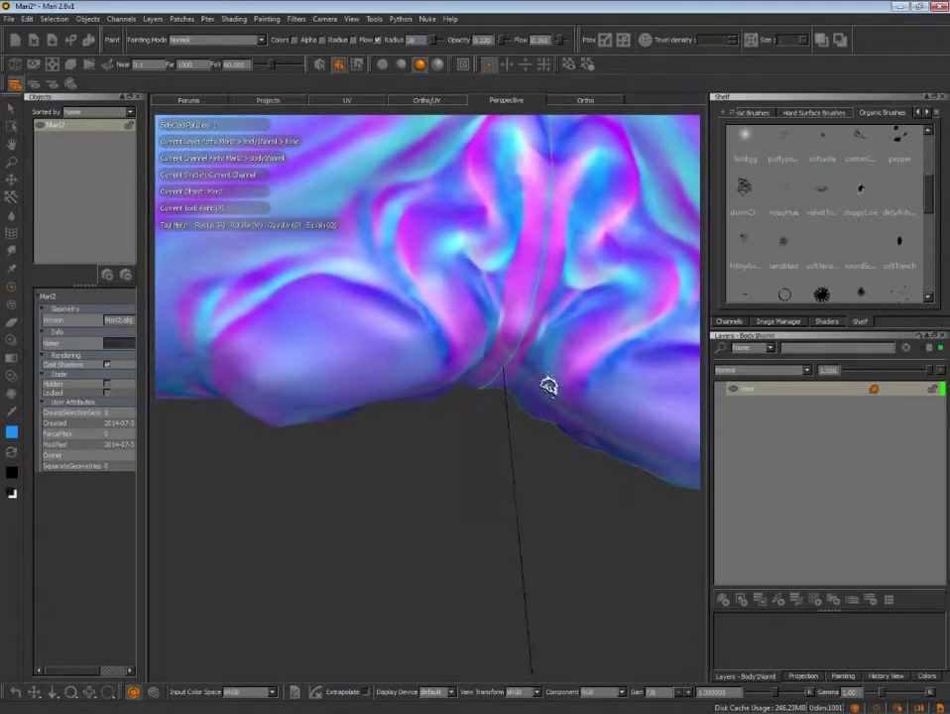
right_click_drag(547, 382, 556, 359, "alt")
mouse_move(555, 359)
left_mouse_down("alt")
mouse_move(516, 365)
mouse_move(563, 361)
mouse_move(543, 308)
mouse_move(569, 346)
mouse_move(628, 339)
mouse_move(535, 334)
mouse_move(535, 344)
left_mouse_up("alt")
middle_click_drag(536, 343, 533, 320, "alt")
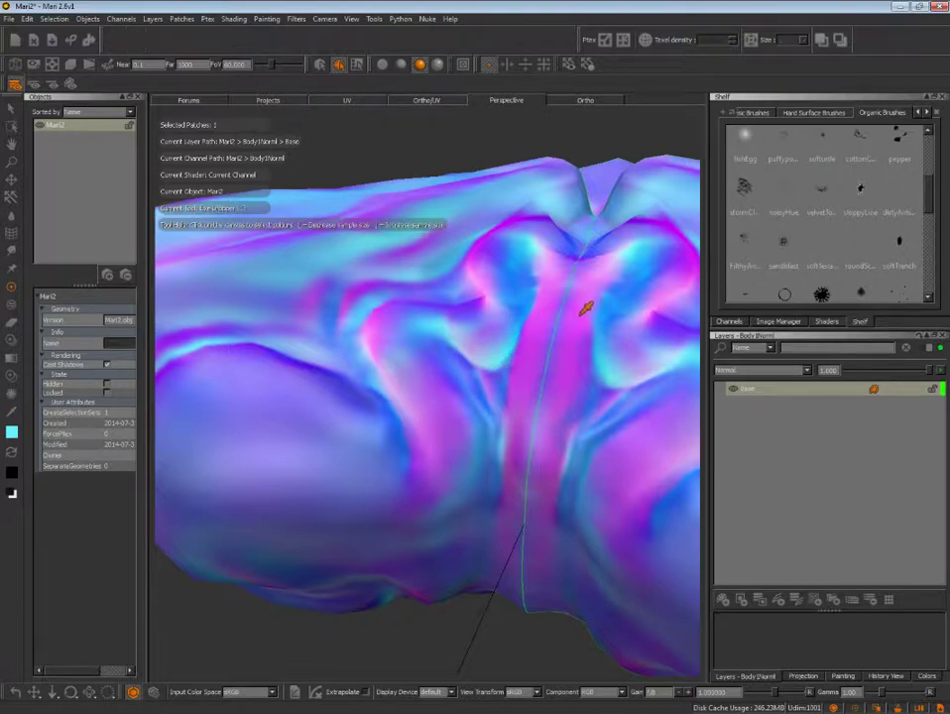
left_click(605, 381)
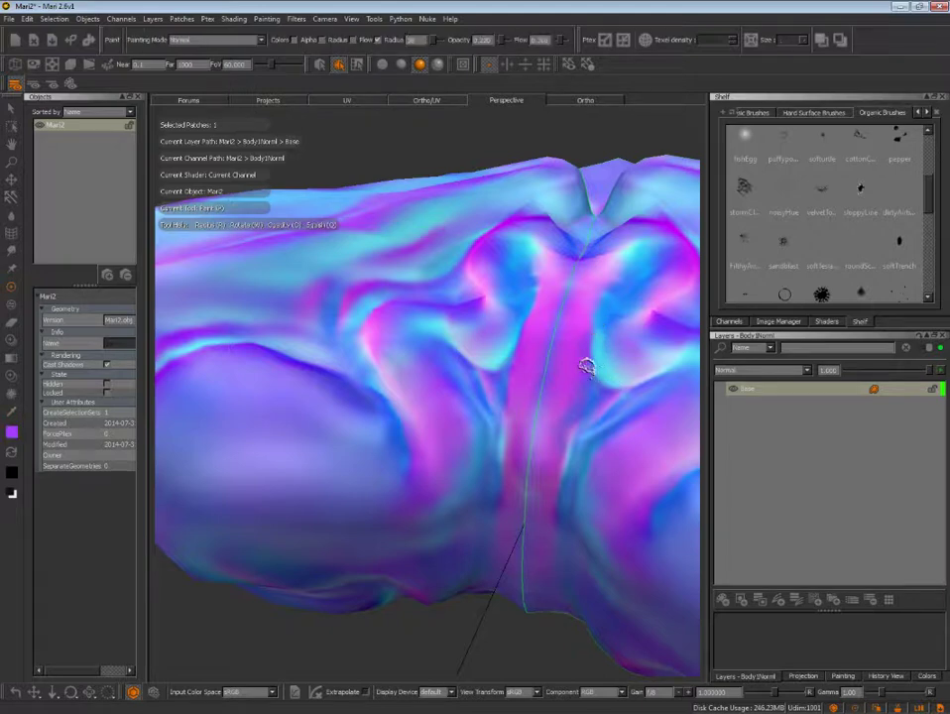
- Sample a new blue colour from the normal map and orbit in toward the hand and body
key("c")
mouse_move(596, 365)
left_mouse_down("alt")
mouse_move(556, 354)
mouse_move(569, 395)
mouse_move(462, 439)
mouse_move(529, 429)
mouse_move(473, 424)
mouse_move(494, 447)
mouse_move(536, 425)
left_mouse_up("alt")
right_click_drag(536, 425, 536, 466, "alt")
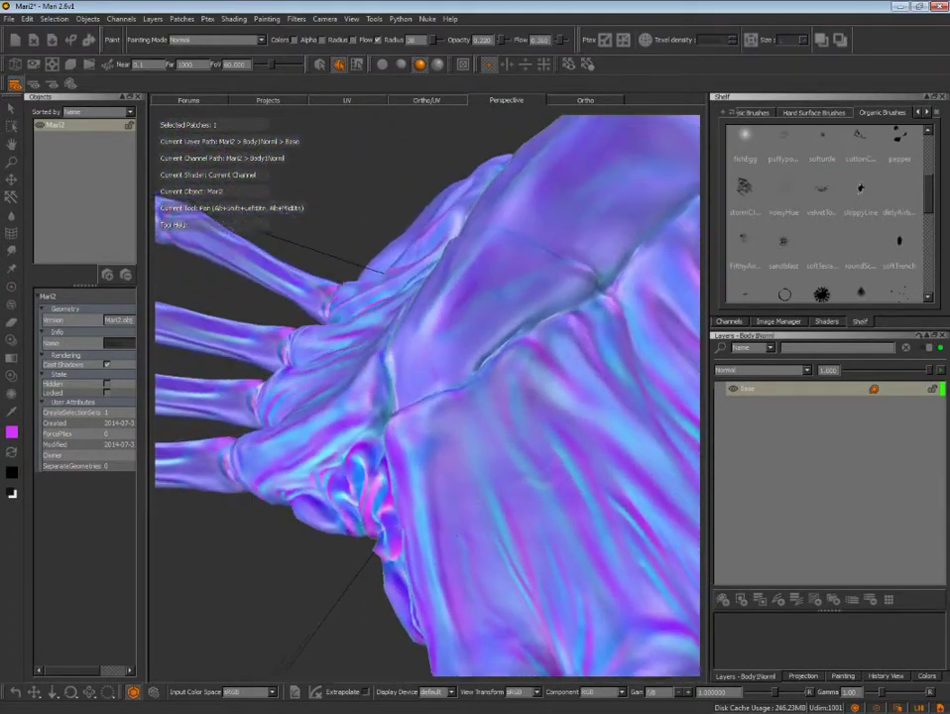
mouse_move(535, 466)
left_mouse_down("alt")
mouse_move(534, 504)
mouse_move(561, 476)
mouse_move(589, 494)
mouse_move(546, 451)
mouse_move(518, 446)
left_mouse_up("alt")
right_click_drag(518, 446, 578, 436, "alt")
mouse_move(577, 436)
left_mouse_down("alt")
mouse_move(555, 413)
mouse_move(556, 443)
mouse_move(531, 440)
mouse_move(613, 547)
mouse_move(554, 397)
mouse_move(581, 395)
mouse_move(612, 374)
mouse_move(627, 433)
mouse_move(568, 433)
mouse_move(547, 458)
mouse_move(549, 522)
left_mouse_up("alt")
- Return to painting and zoom onto the next body crease
key("p")
right_click_drag(550, 523, 575, 360, "alt")
mouse_move(574, 360)
left_mouse_down("alt")
mouse_move(547, 310)
mouse_move(578, 329)
mouse_move(560, 318)
mouse_move(525, 399)
mouse_move(559, 364)
mouse_move(522, 544)
mouse_move(549, 390)
mouse_move(532, 417)
mouse_move(542, 350)
mouse_move(568, 332)
mouse_move(542, 329)
mouse_move(536, 357)
mouse_move(522, 573)
mouse_move(536, 430)
mouse_move(555, 409)
mouse_move(500, 401)
mouse_move(596, 479)
mouse_move(575, 420)
mouse_move(640, 397)
mouse_move(550, 349)
left_mouse_up("alt")
mouse_move(602, 445)
left_mouse_down("alt")
mouse_move(562, 403)
mouse_move(562, 380)
left_mouse_up("alt")
- Sample a lavender colour from the body and shift the view along the crease
left_click(562, 380)
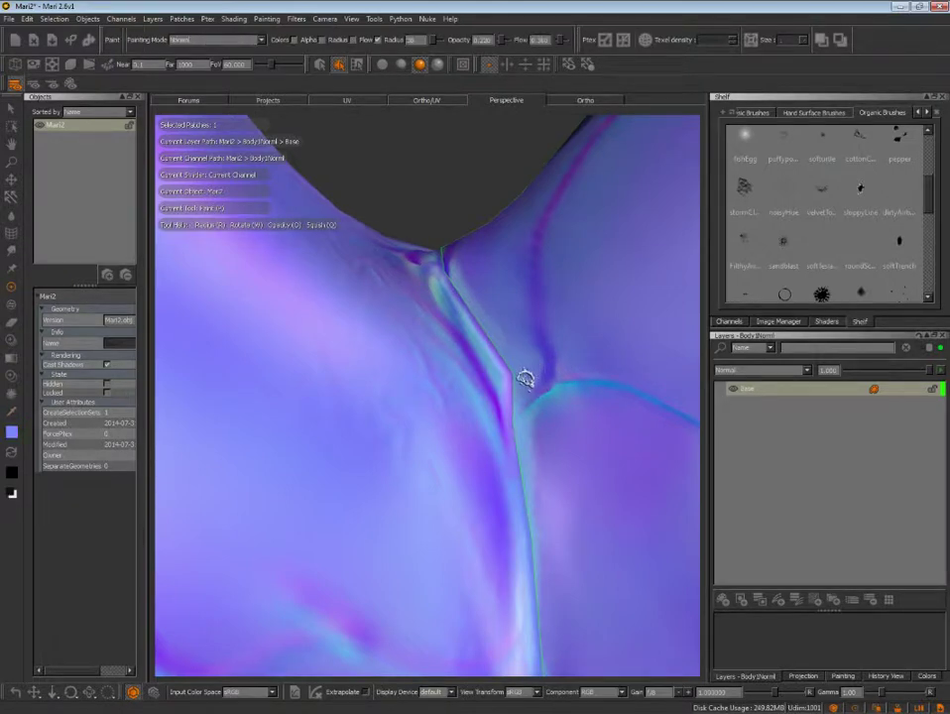
mouse_move(606, 348)
left_mouse_down("alt")
mouse_move(598, 407)
mouse_move(558, 363)
mouse_move(546, 333)
mouse_move(555, 301)
mouse_move(553, 338)
mouse_move(587, 390)
mouse_move(520, 335)
mouse_move(587, 329)
mouse_move(596, 315)
mouse_move(547, 378)
mouse_move(497, 388)
mouse_move(592, 319)
mouse_move(511, 358)
left_mouse_up("alt")
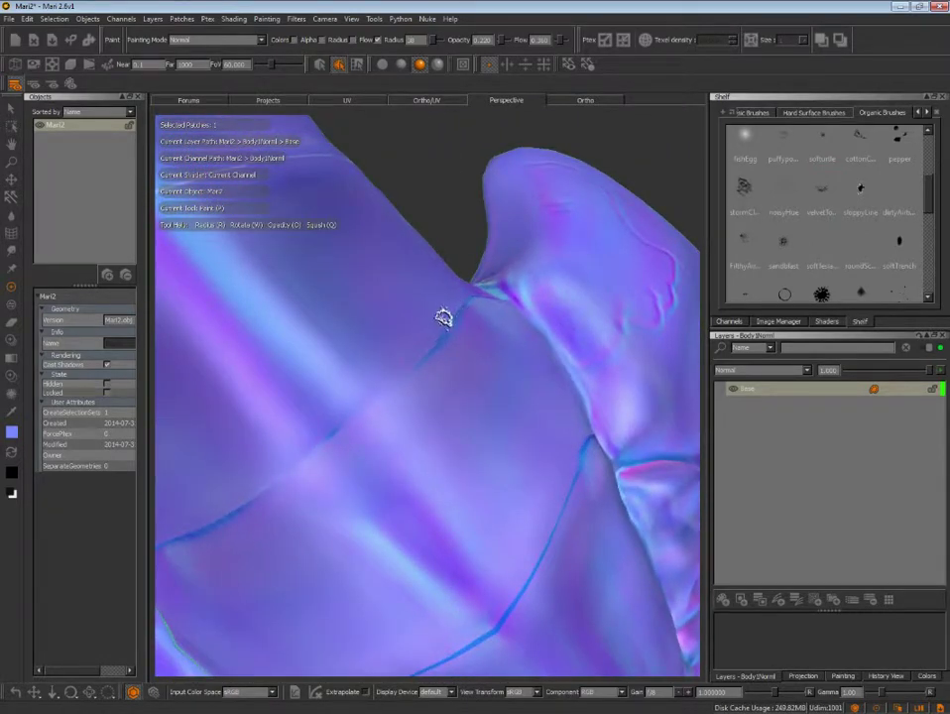
key("c")
key("p")
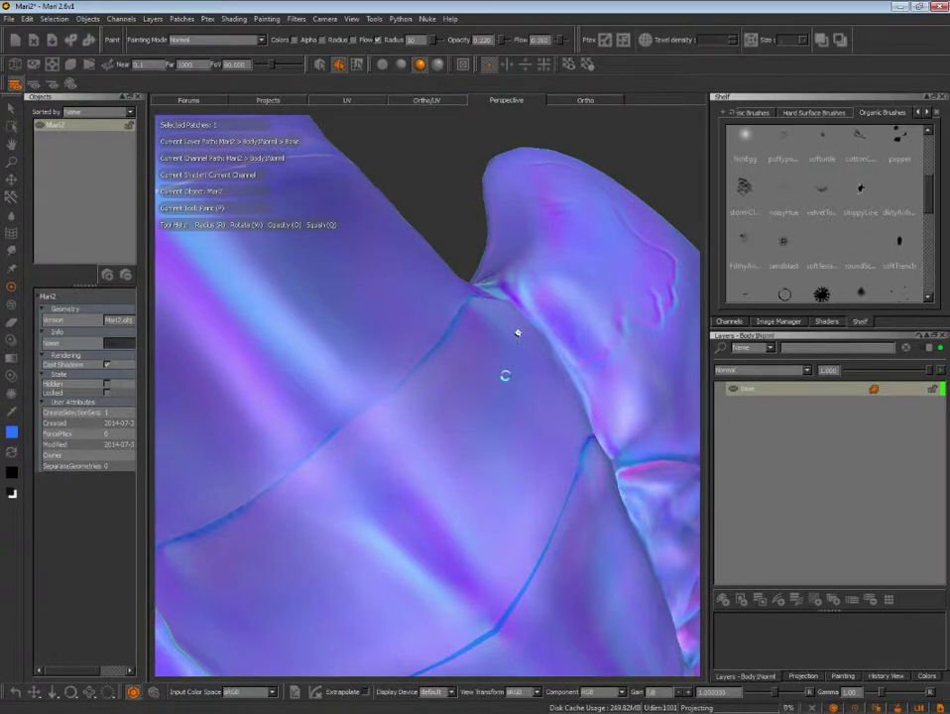
mouse_move(516, 330)
left_mouse_down("alt")
mouse_move(494, 524)
mouse_move(477, 498)
mouse_move(546, 452)
mouse_move(599, 318)
left_mouse_up("alt")
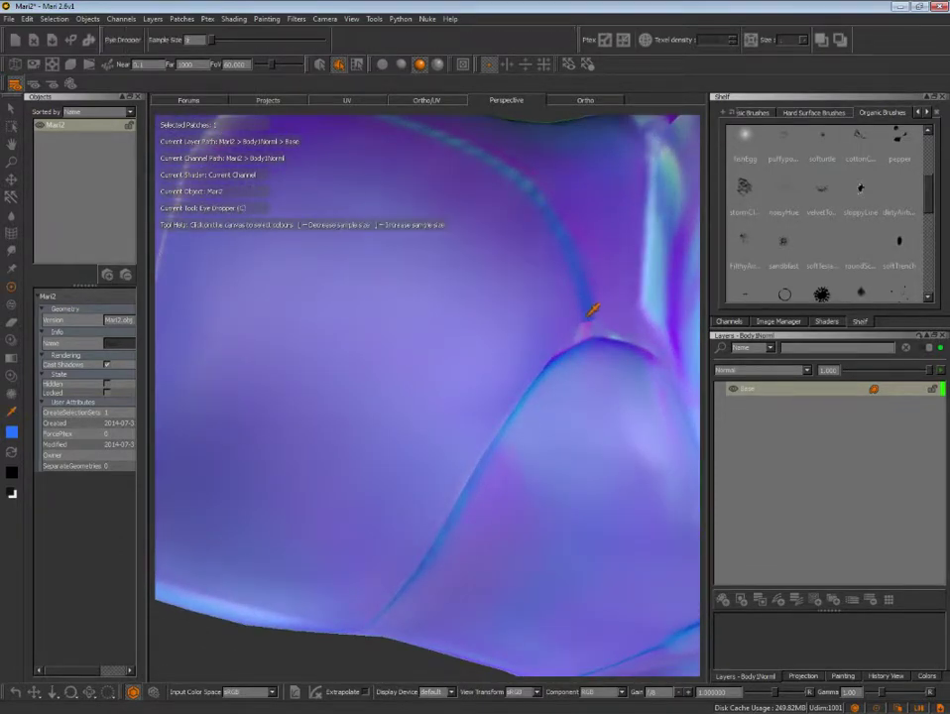
left_click_drag(592, 341, 582, 335, "alt")
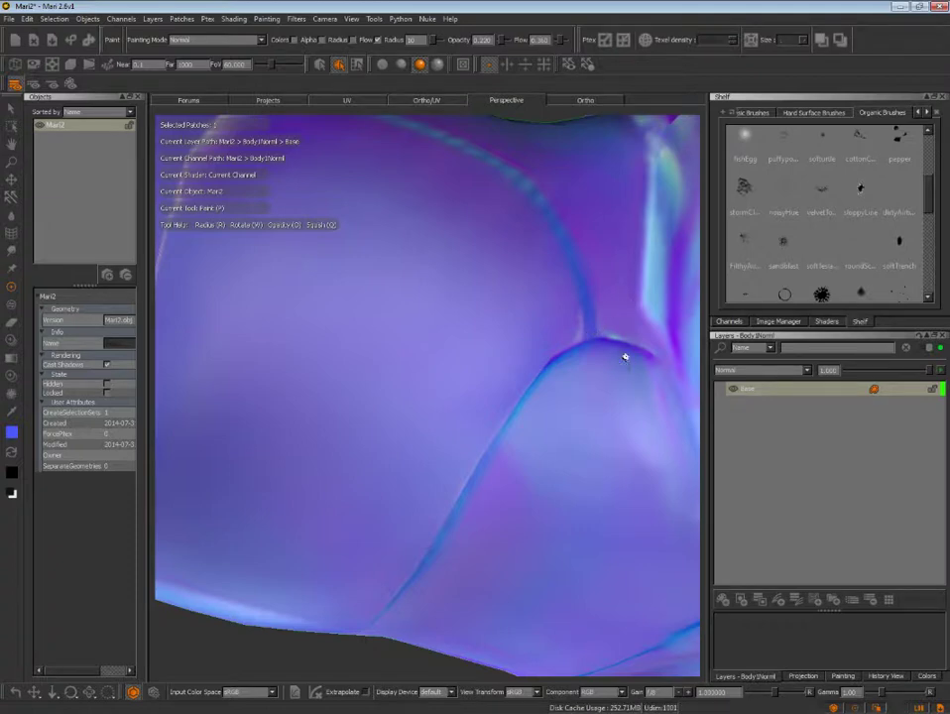
- Resample normal colours from the body several times while adjusting the view
left_click_drag(626, 356, 622, 333, "alt")
key("c")
key("p")
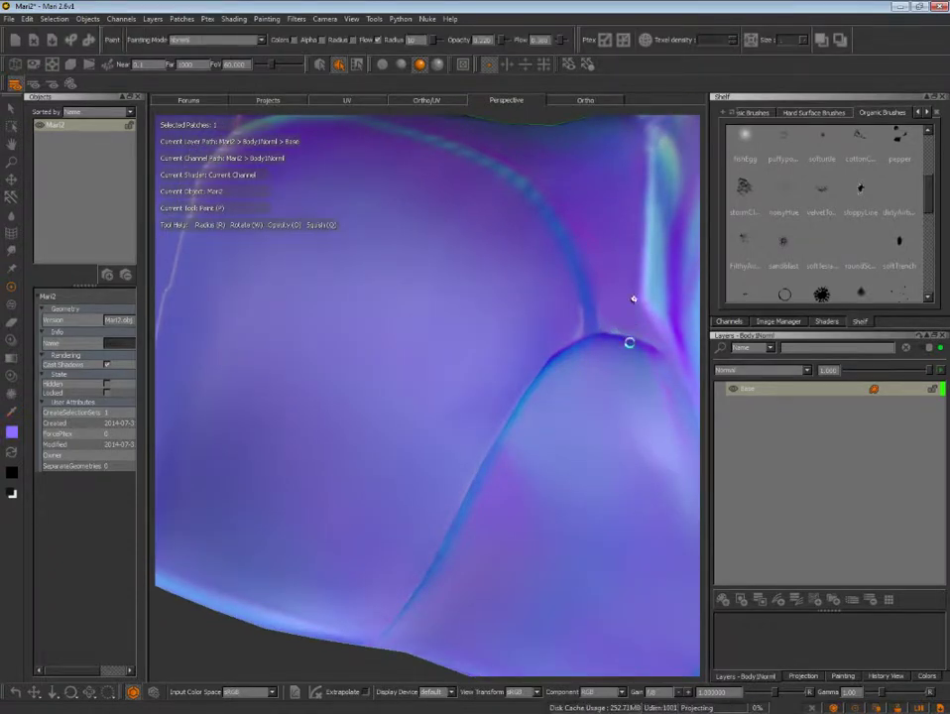
mouse_move(633, 298)
left_mouse_down("alt")
mouse_move(607, 340)
mouse_move(538, 382)
mouse_move(612, 365)
mouse_move(545, 405)
mouse_move(600, 387)
mouse_move(568, 352)
mouse_move(591, 351)
left_mouse_up("alt")
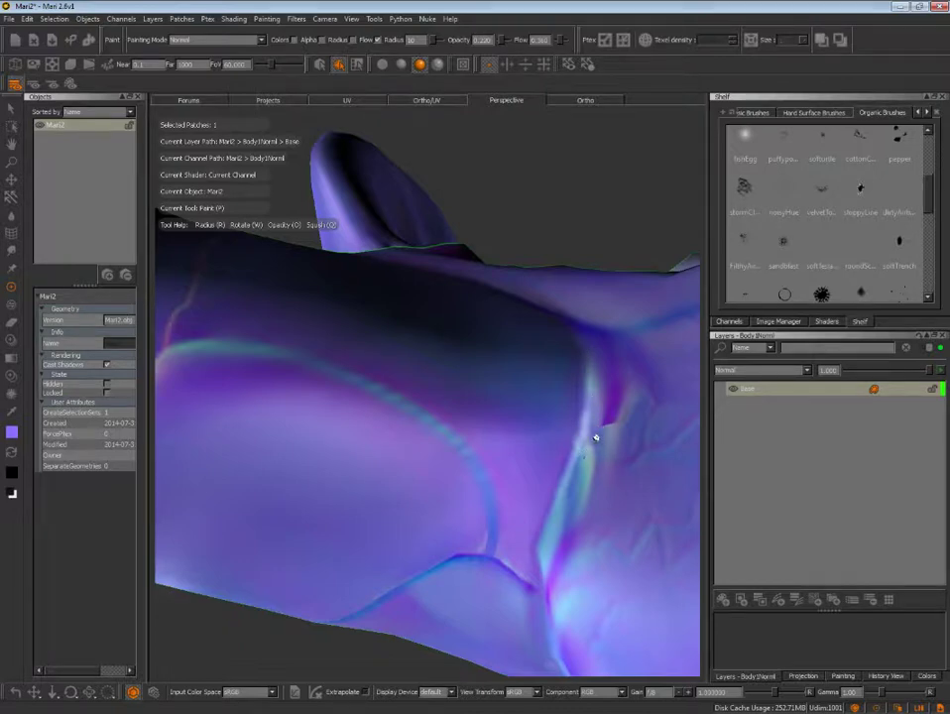
key("c")
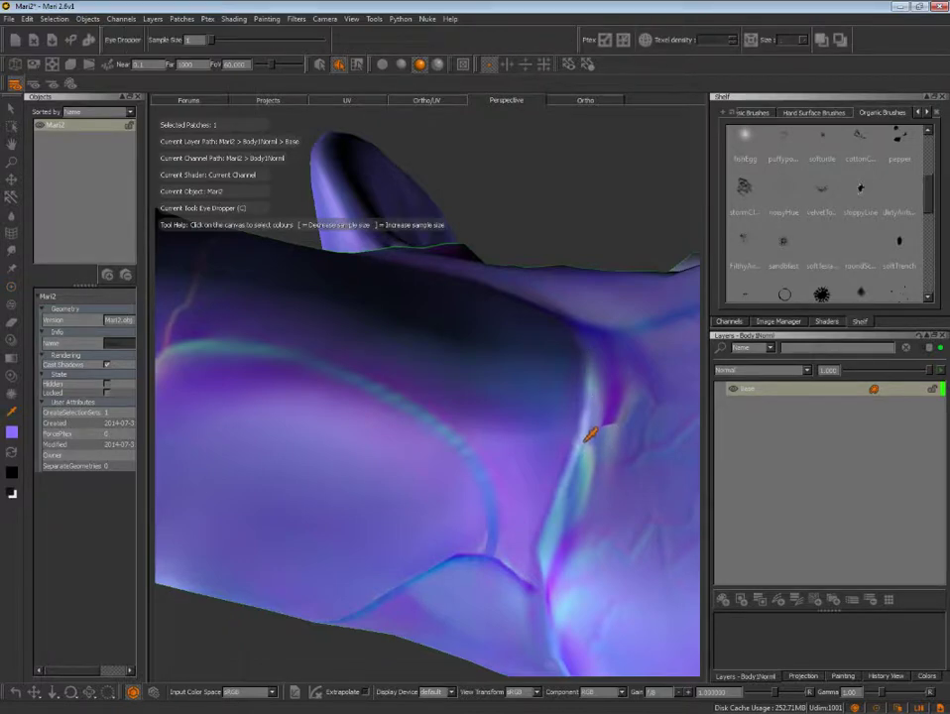
key("p")
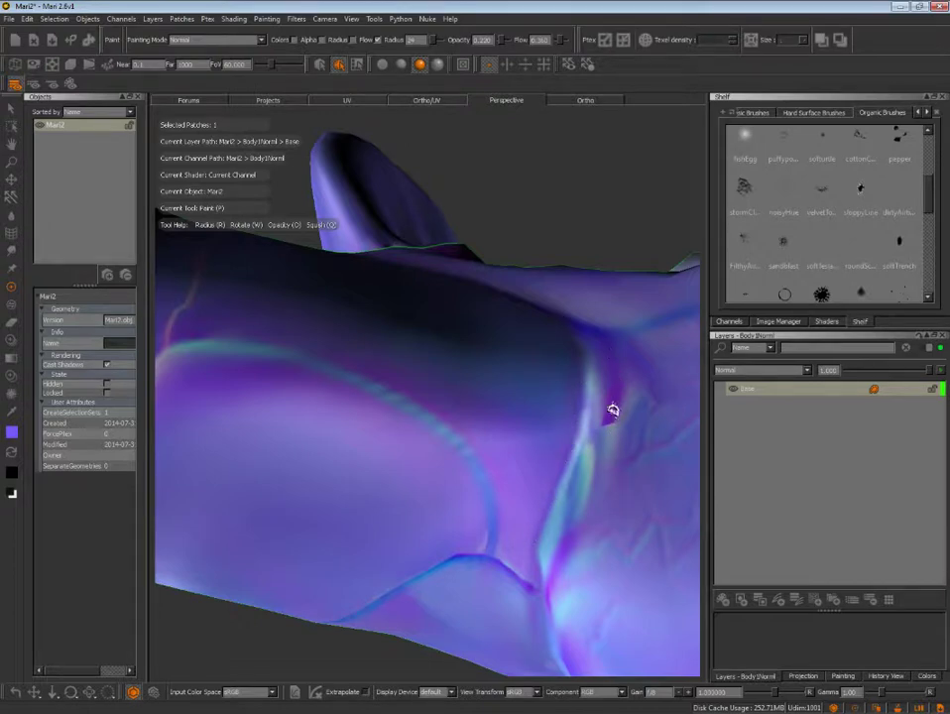
key("c")
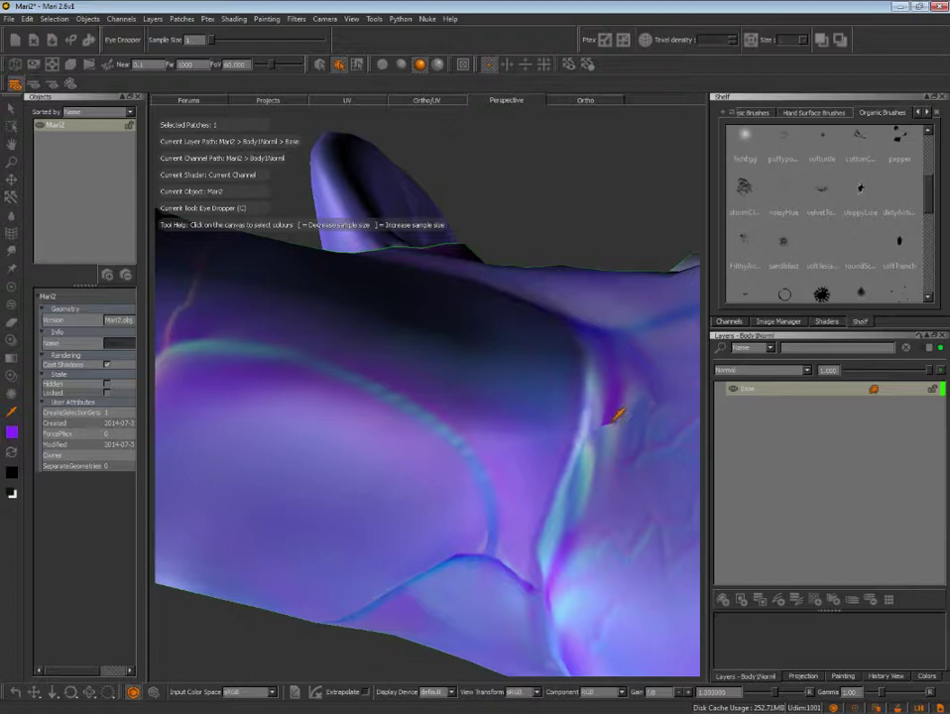
key("p")
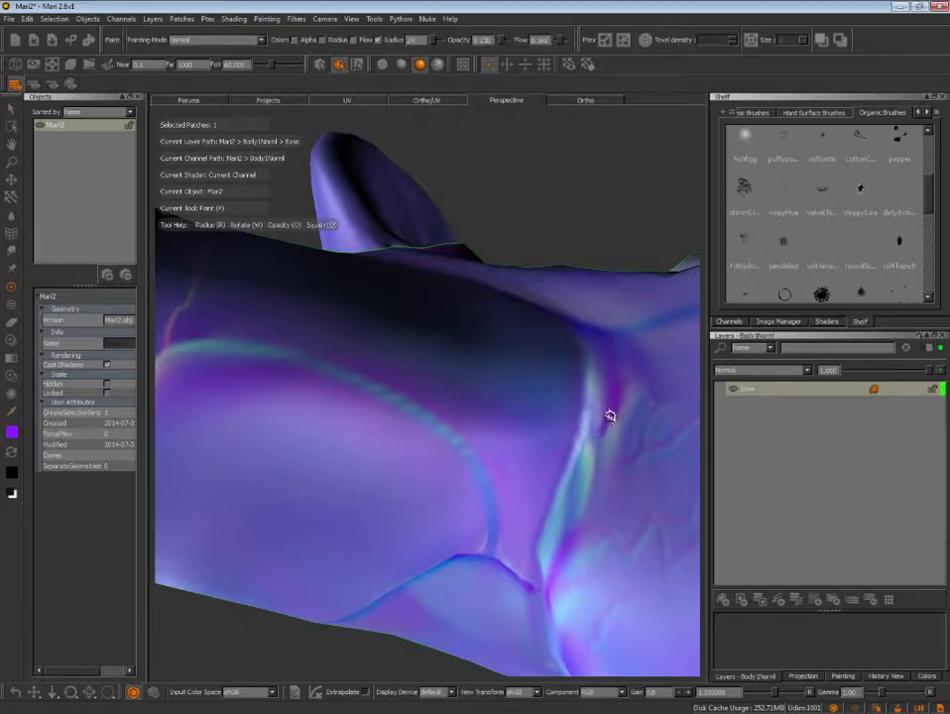
- Sample a final normal colour from the body and zoom in close on the crease
key("c")
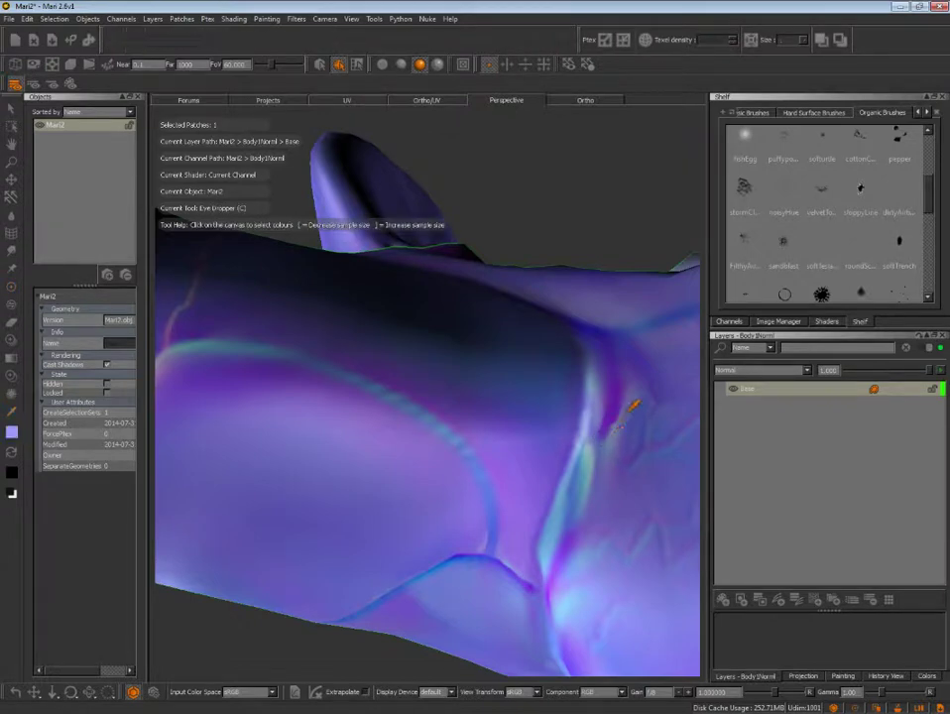
key("p")
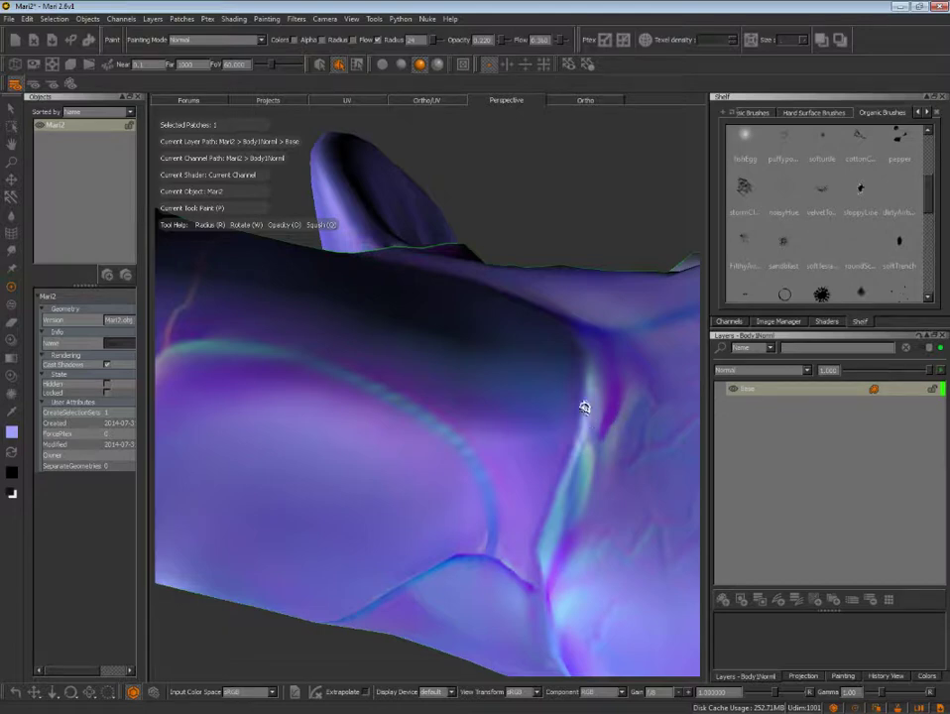
mouse_move(596, 408)
left_mouse_down("alt")
mouse_move(550, 454)
mouse_move(558, 496)
mouse_move(595, 483)
left_mouse_up("alt")
right_click_drag(594, 483, 542, 447, "alt")
mouse_move(543, 448)
left_mouse_down("alt")
mouse_move(521, 504)
mouse_move(509, 437)
mouse_move(562, 403)
mouse_move(553, 460)
left_mouse_up("alt")
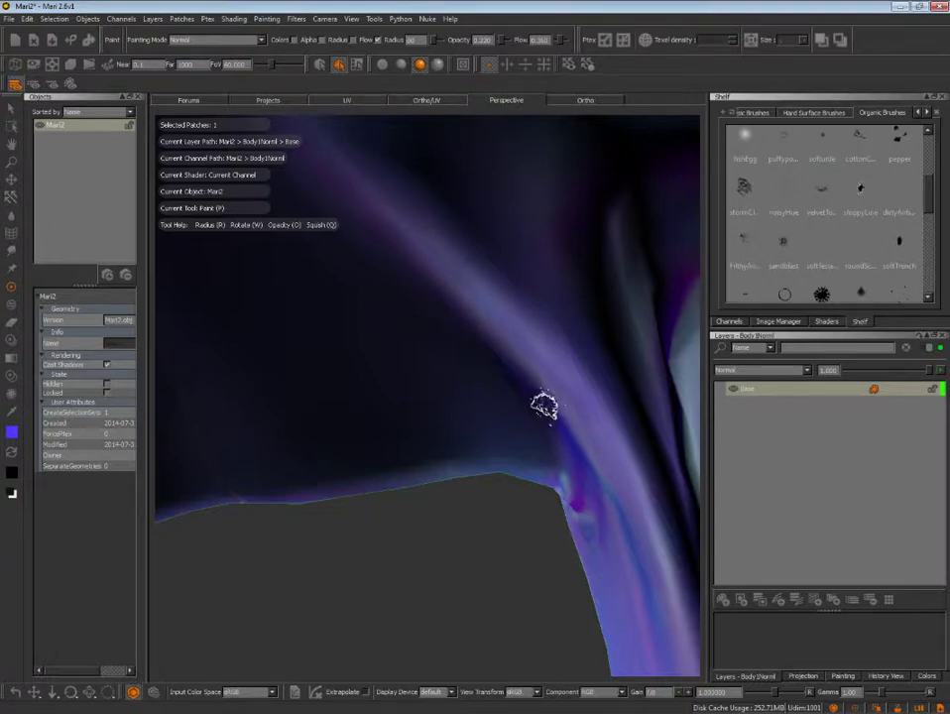
- Paint the sampled normal colour over the crease, then orbit out to a top view of the creature
mouse_move(484, 339)
left_mouse_down()
mouse_move(516, 386)
mouse_move(535, 392)
mouse_move(541, 335)
mouse_move(503, 332)
mouse_move(516, 367)
left_mouse_up()
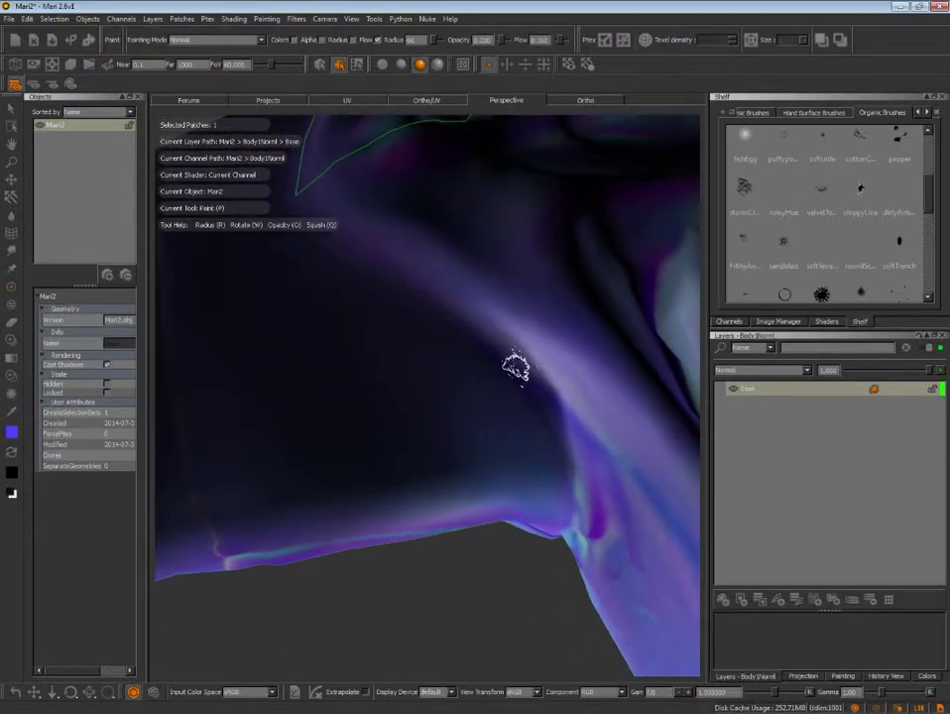
key("c")
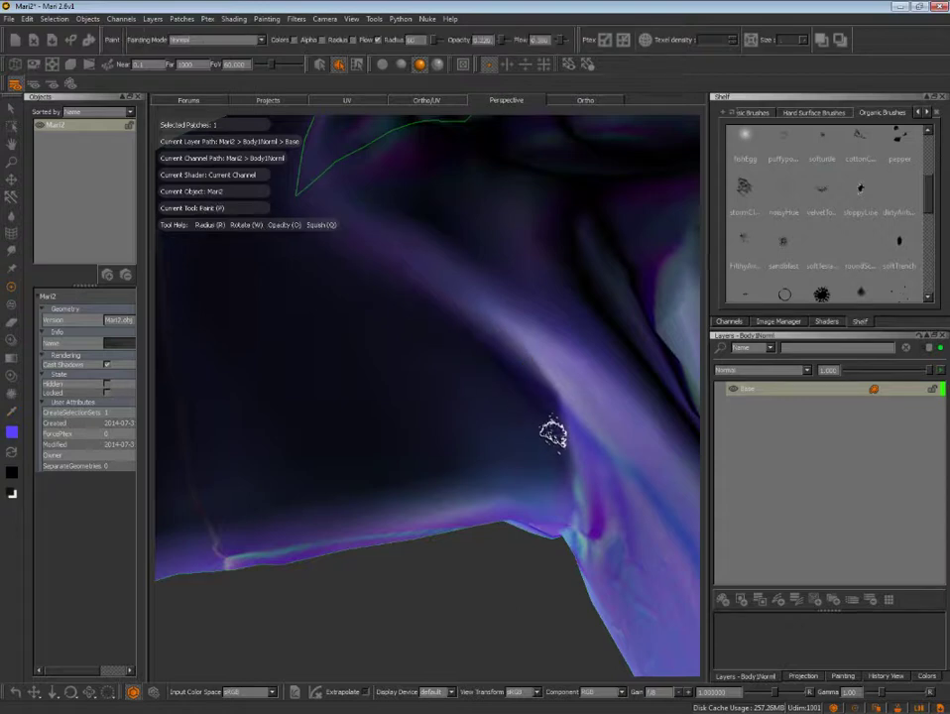
mouse_move(472, 311)
left_mouse_down("alt")
mouse_move(454, 356)
mouse_move(556, 457)
mouse_move(503, 432)
mouse_move(532, 466)
mouse_move(508, 430)
mouse_move(548, 534)
mouse_move(528, 535)
mouse_move(559, 456)
left_mouse_up("alt")
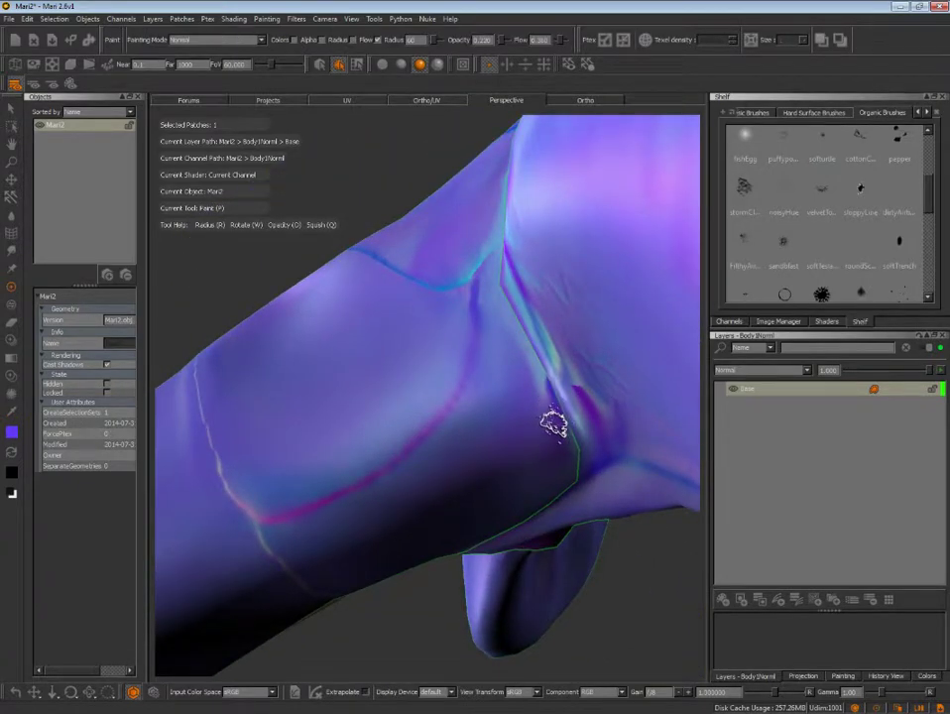
mouse_move(548, 431)
left_mouse_down("alt")
mouse_move(587, 395)
mouse_move(554, 429)
mouse_move(413, 503)
mouse_move(488, 540)
left_mouse_up("alt")
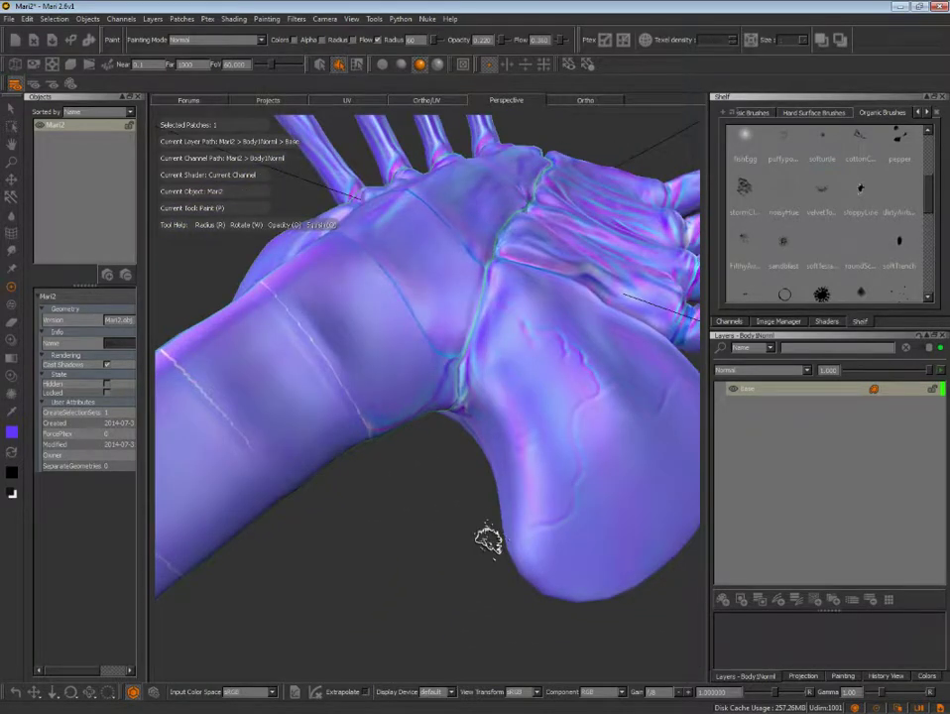
mouse_move(475, 572)
left_mouse_down("alt")
mouse_move(415, 556)
mouse_move(494, 513)
mouse_move(413, 519)
left_mouse_up("alt")
mouse_move(472, 524)
left_mouse_down("alt")
mouse_move(462, 541)
mouse_move(594, 585)
mouse_move(569, 590)
left_mouse_up("alt")
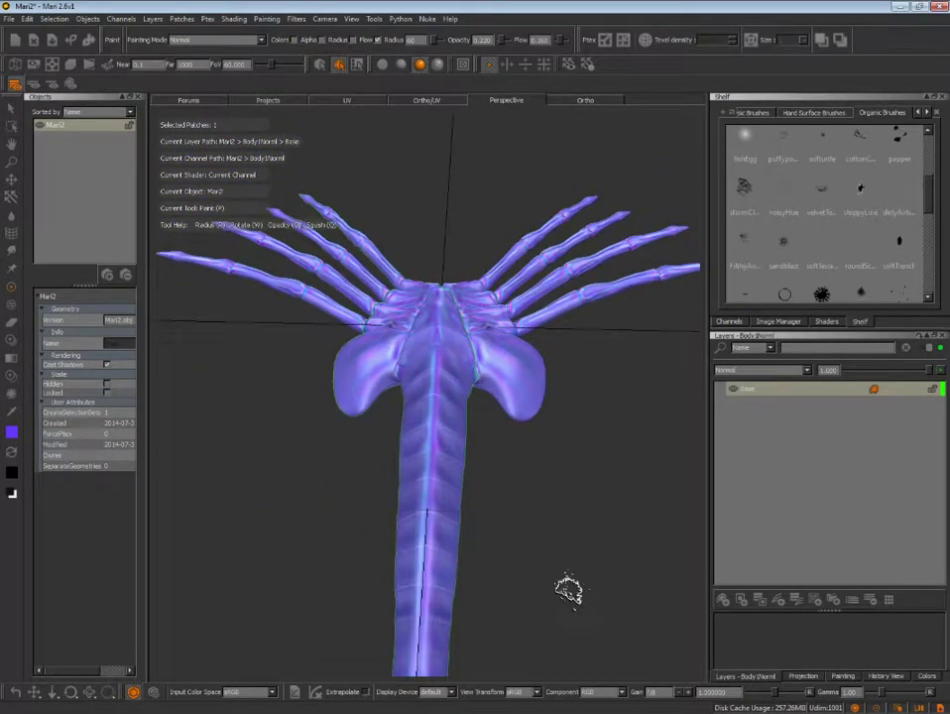
key("grave")
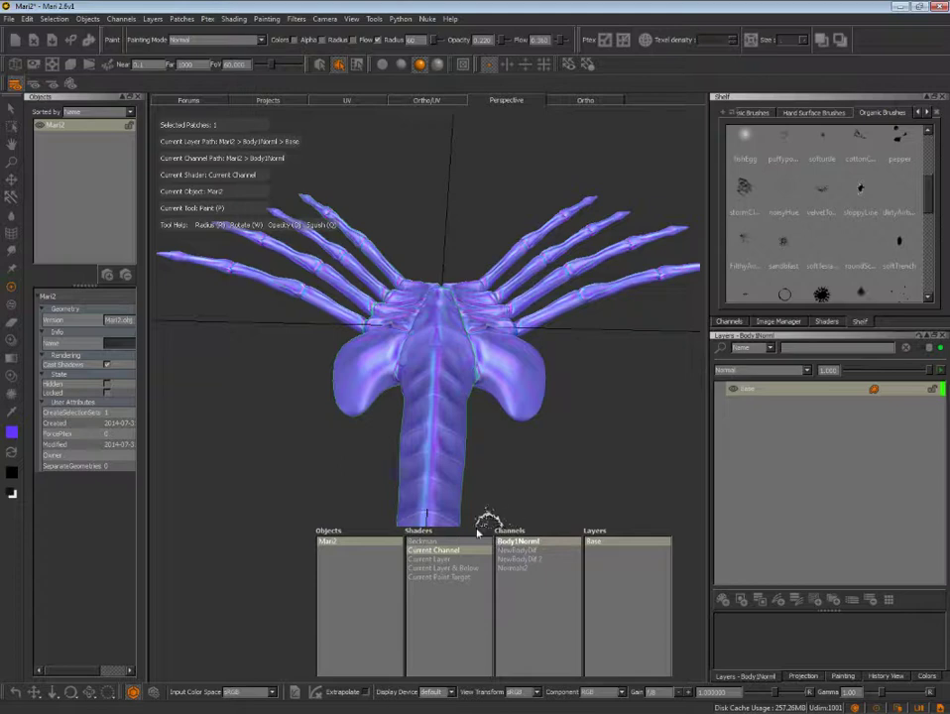
- Switch the viewport to the Beckman shader and lock all patches and faces
left_click(425, 542)
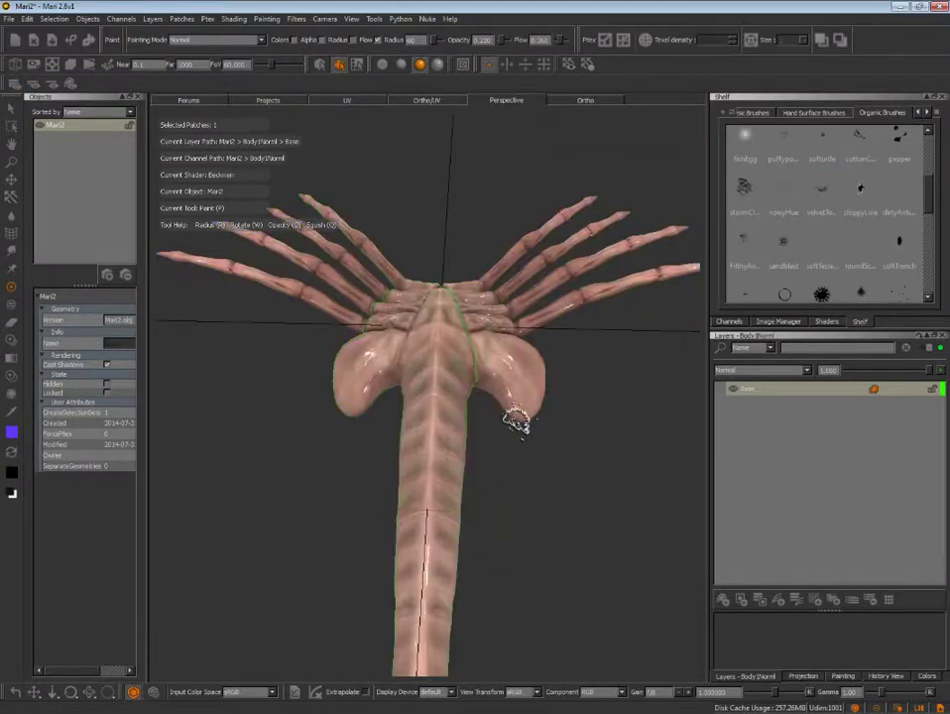
left_click(88, 19)
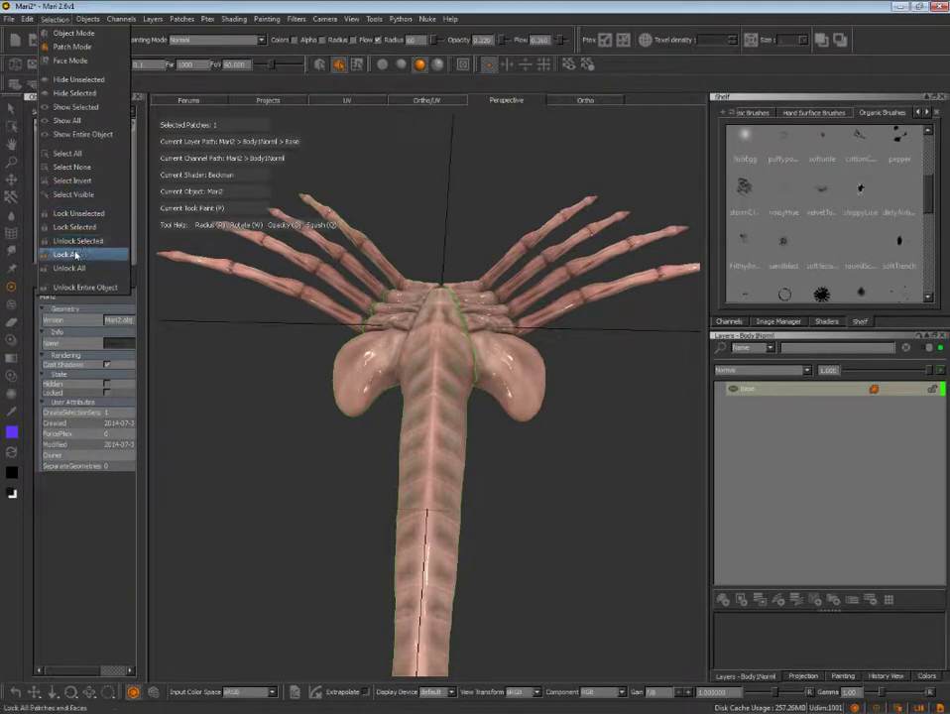
left_click(70, 256)
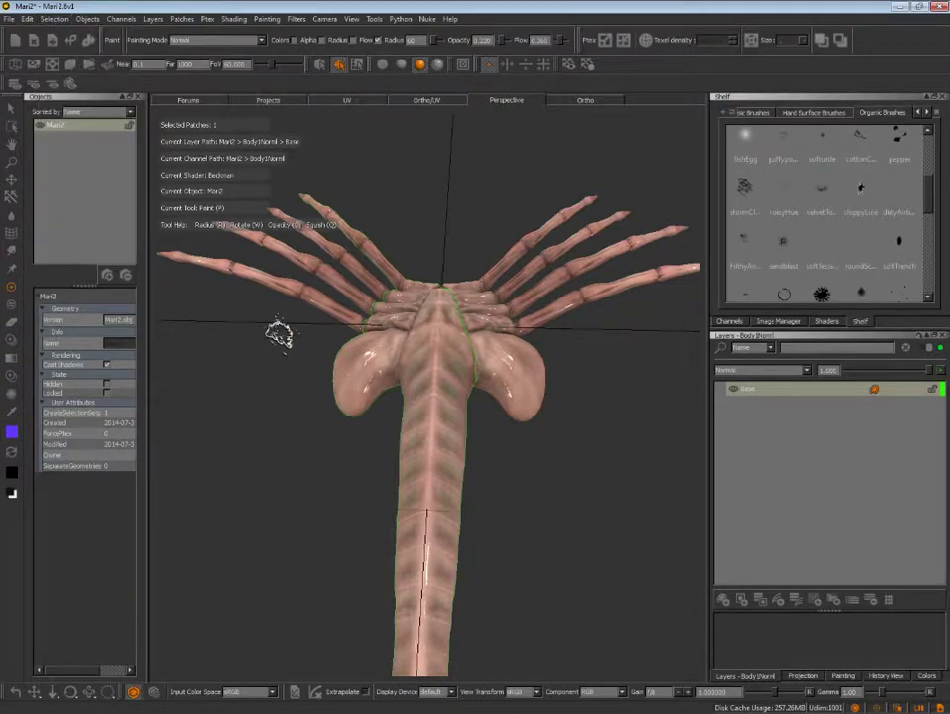
- Toggle between Face and Object selection modes and keep the paint blend mode at Normal
left_click(358, 65)
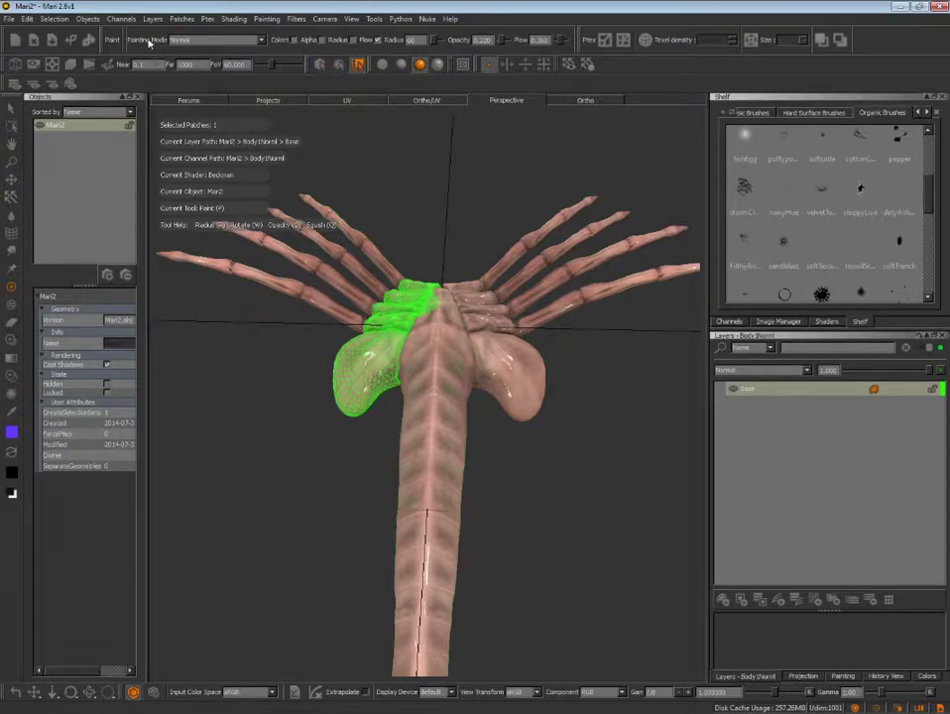
left_click(322, 65)
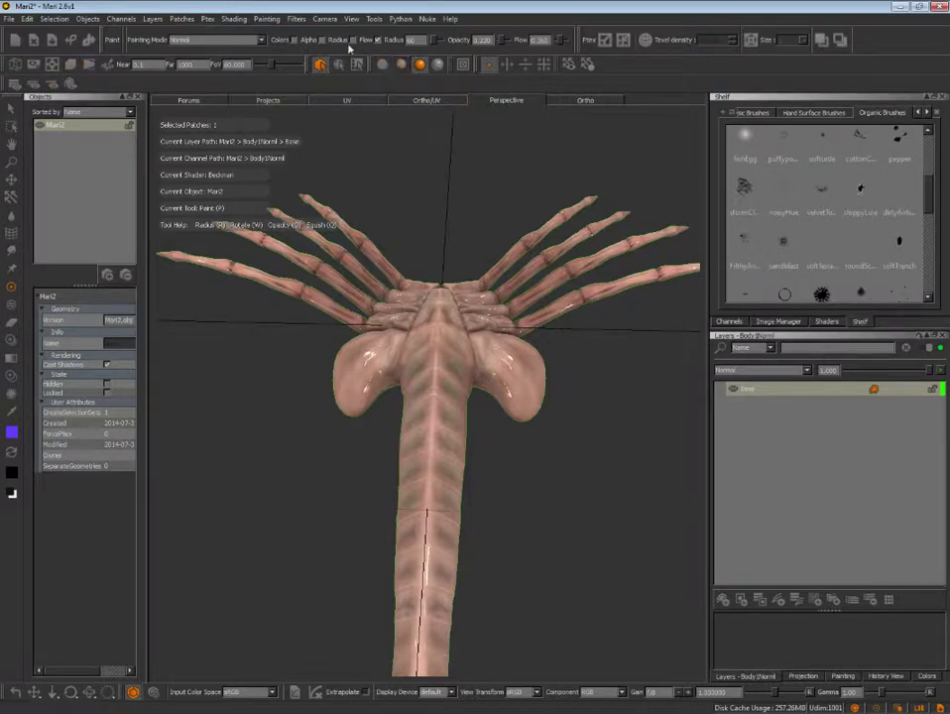
left_click(258, 40)
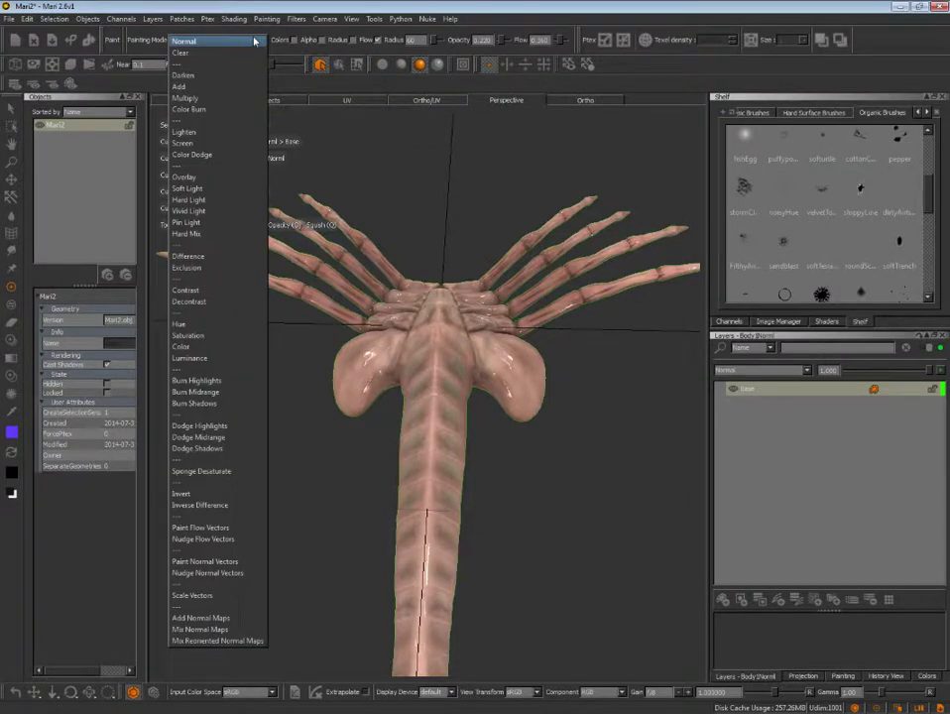
left_click(255, 41)
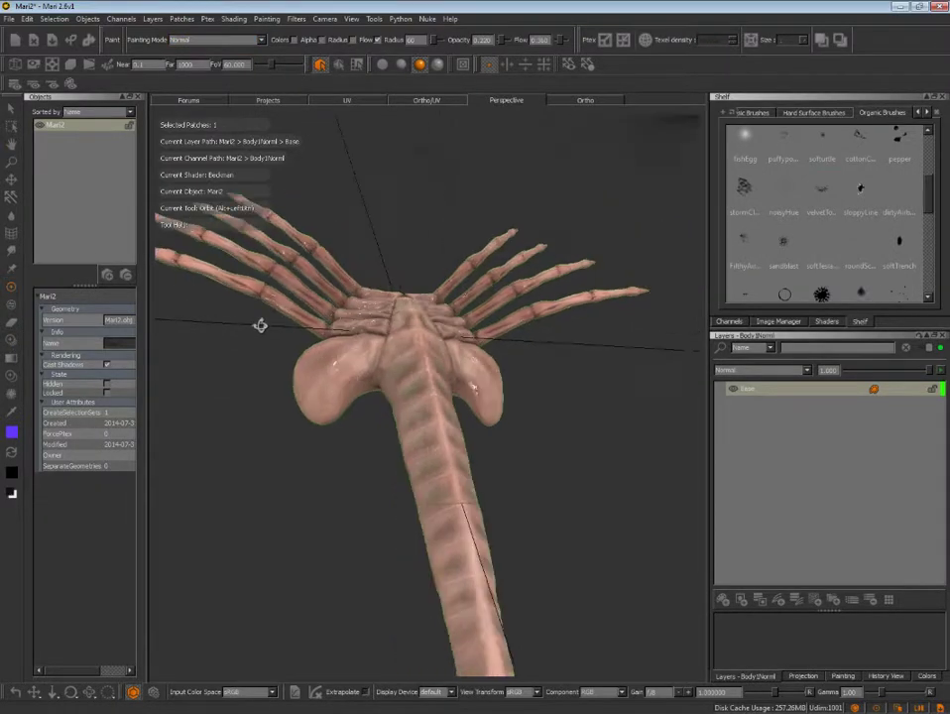
- Orbit to a frontal underside view and set the selection mode to patches
mouse_move(261, 324)
left_mouse_down("alt")
mouse_move(450, 261)
mouse_move(399, 270)
left_mouse_up("alt")
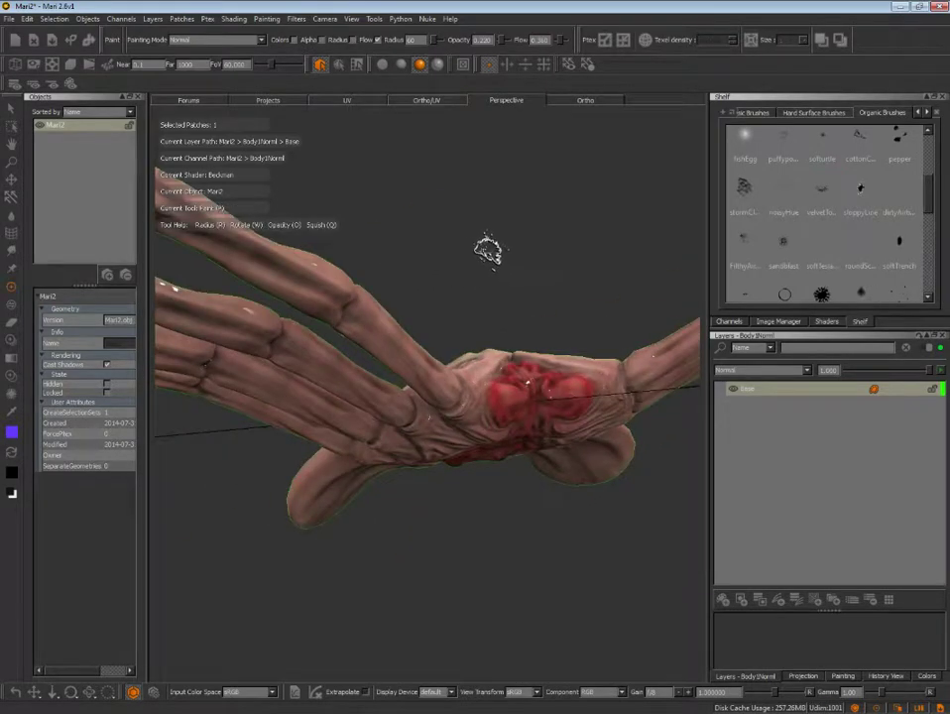
right_click(453, 250)
mouse_move(388, 205)
left_mouse_down("alt")
mouse_move(368, 159)
mouse_move(388, 159)
mouse_move(469, 206)
mouse_move(449, 210)
mouse_move(458, 386)
left_mouse_up("alt")
key("p")
left_click(356, 64)
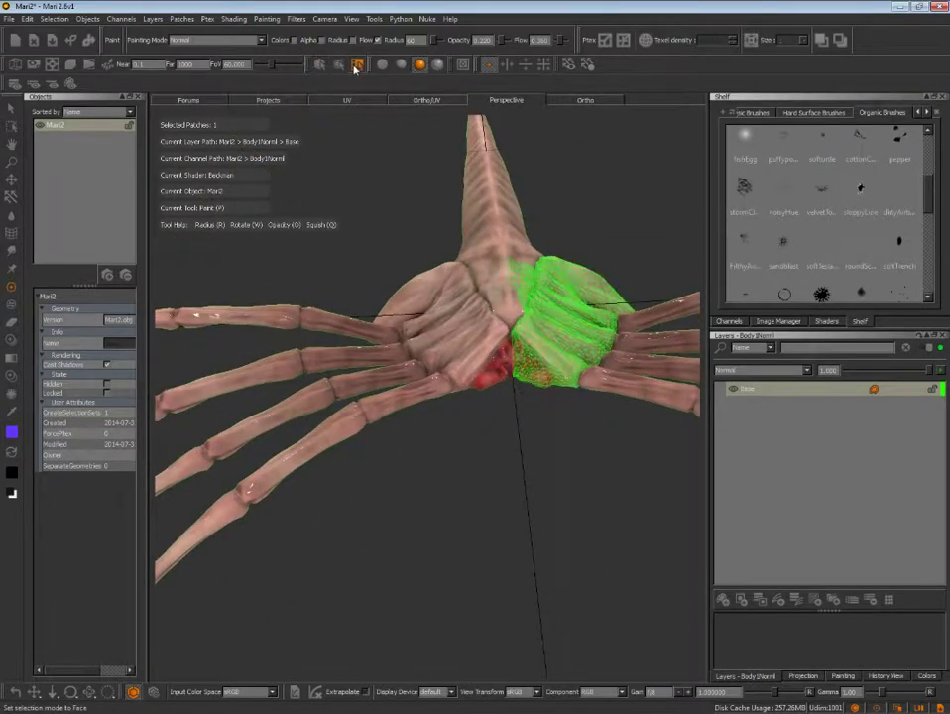
left_click(340, 64)
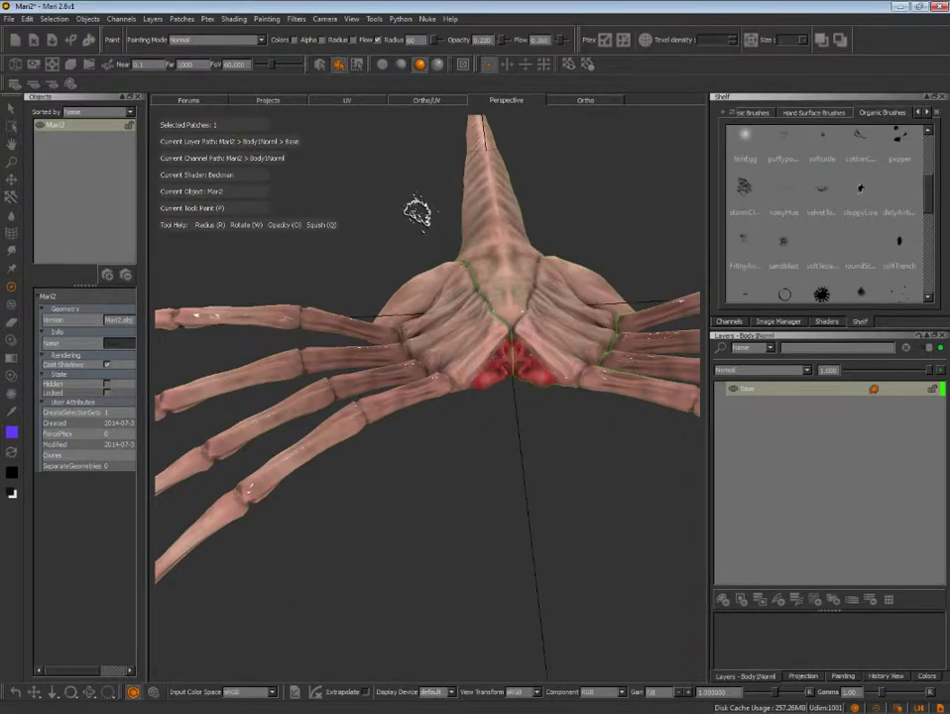
- With the Select tool, clear the patch selection and deselect all faces, ending in Patch mode
left_click(16, 112)
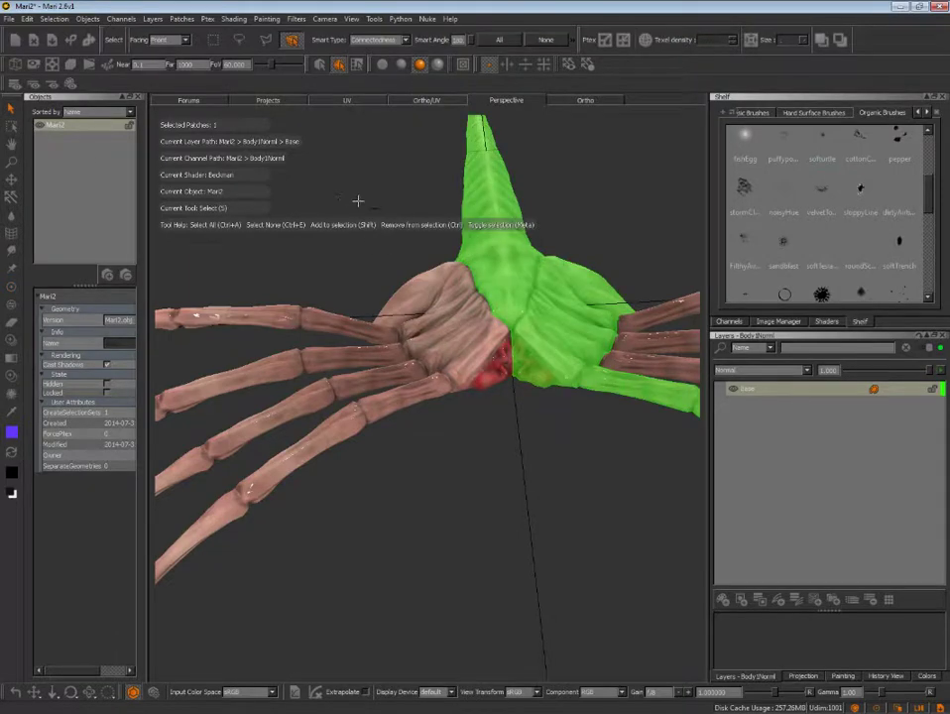
left_click(328, 252)
left_click_drag(327, 252, 353, 270, "alt")
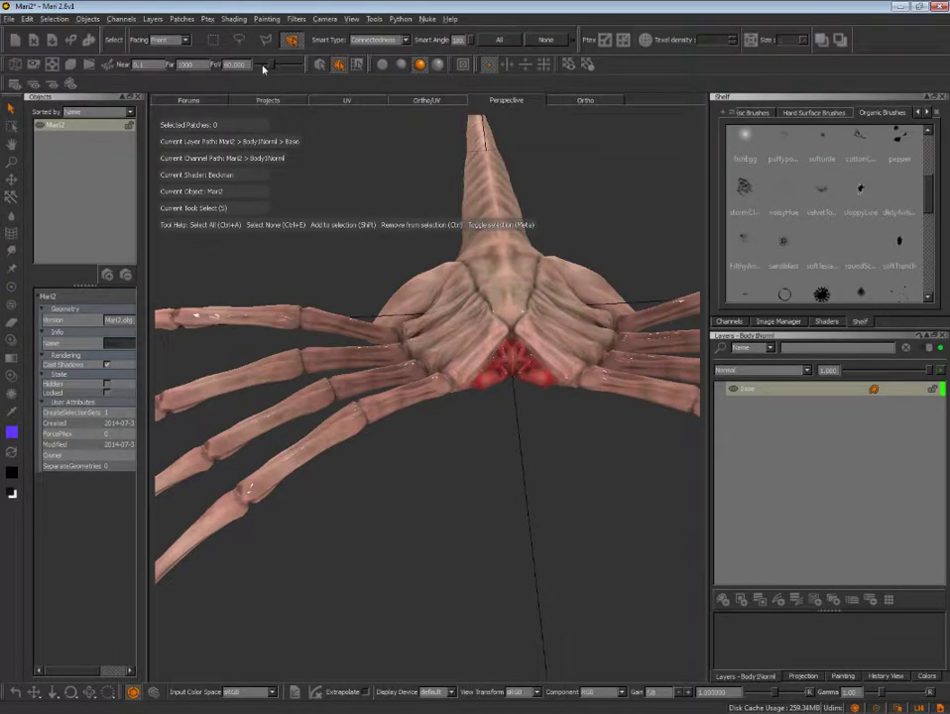
left_click(357, 65)
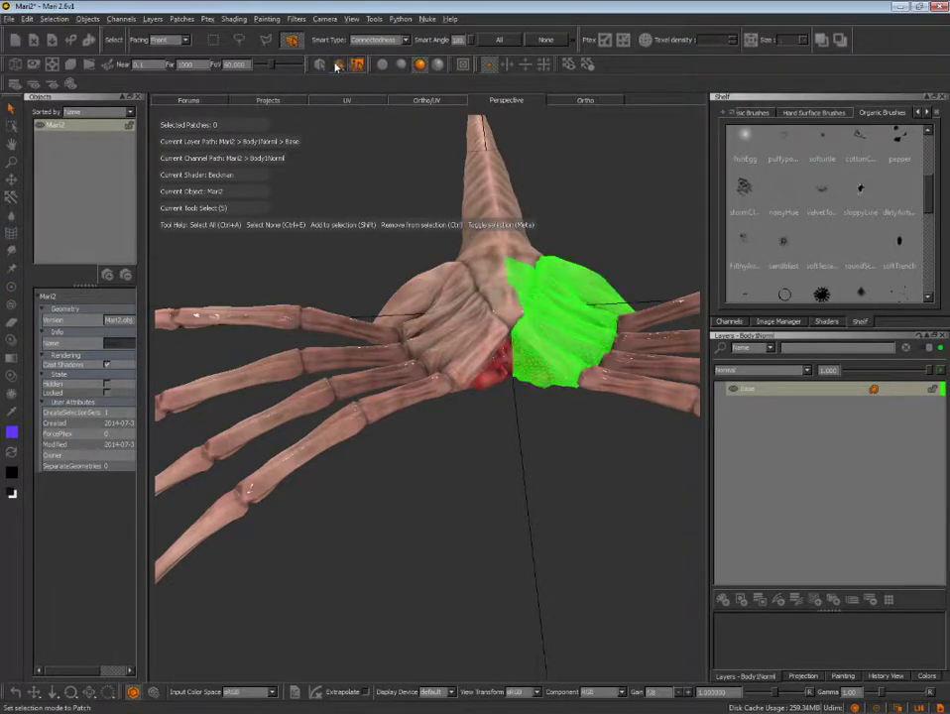
left_click(337, 64)
left_click(357, 65)
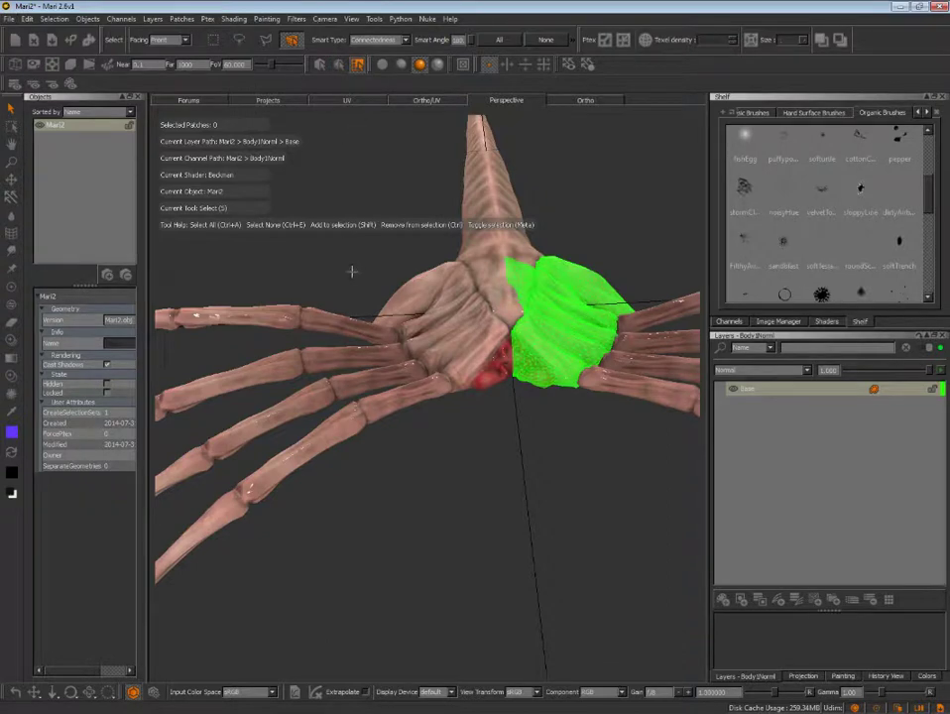
key("ctrl+e")
left_click(325, 64)
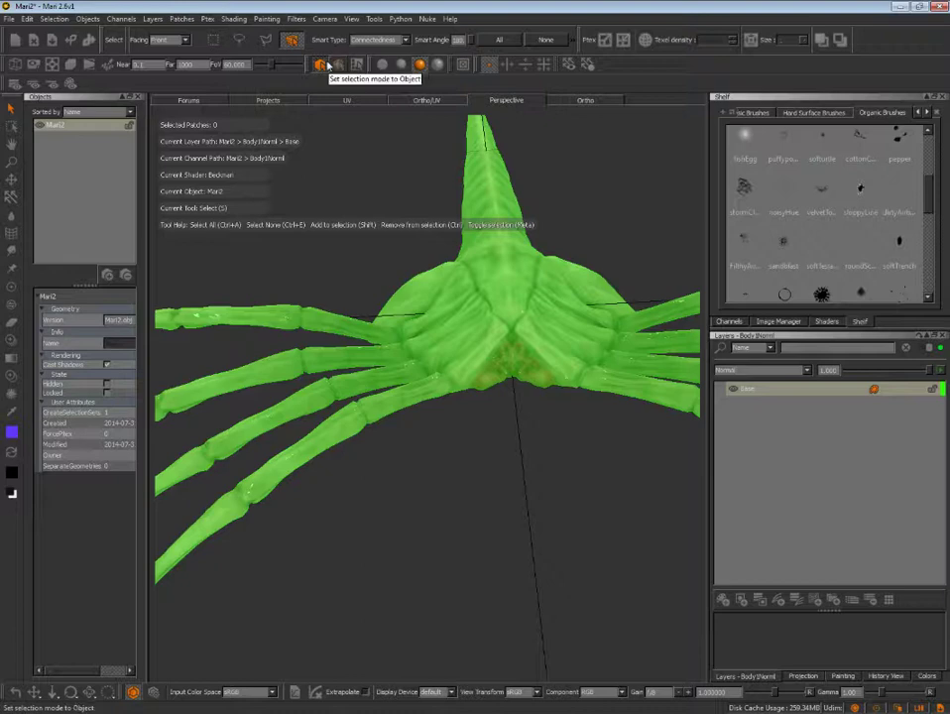
left_click(338, 64)
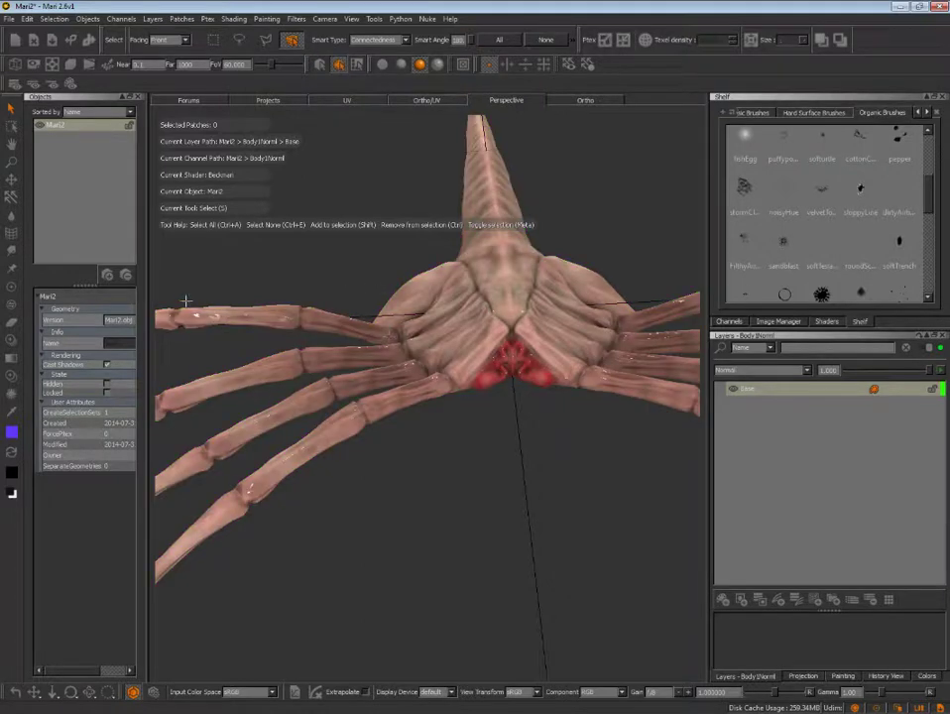
- Return to the Paint tool and orbit in close to the creature's wrist
left_click(13, 298)
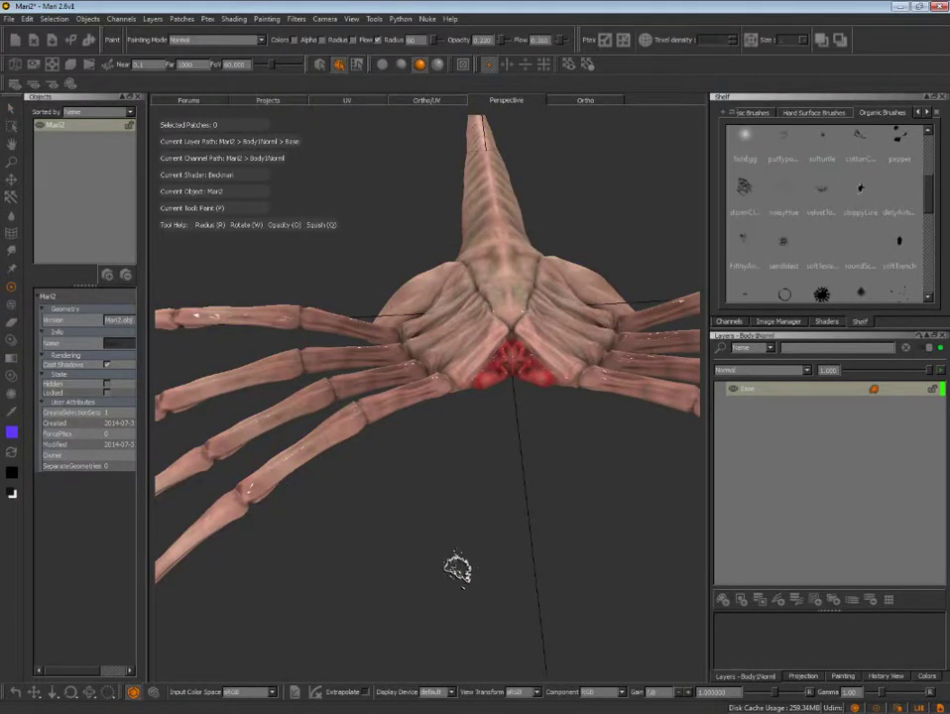
mouse_move(456, 566)
left_mouse_down("alt")
mouse_move(424, 388)
mouse_move(402, 328)
left_mouse_up("alt")
right_click_drag(402, 329, 566, 328, "alt")
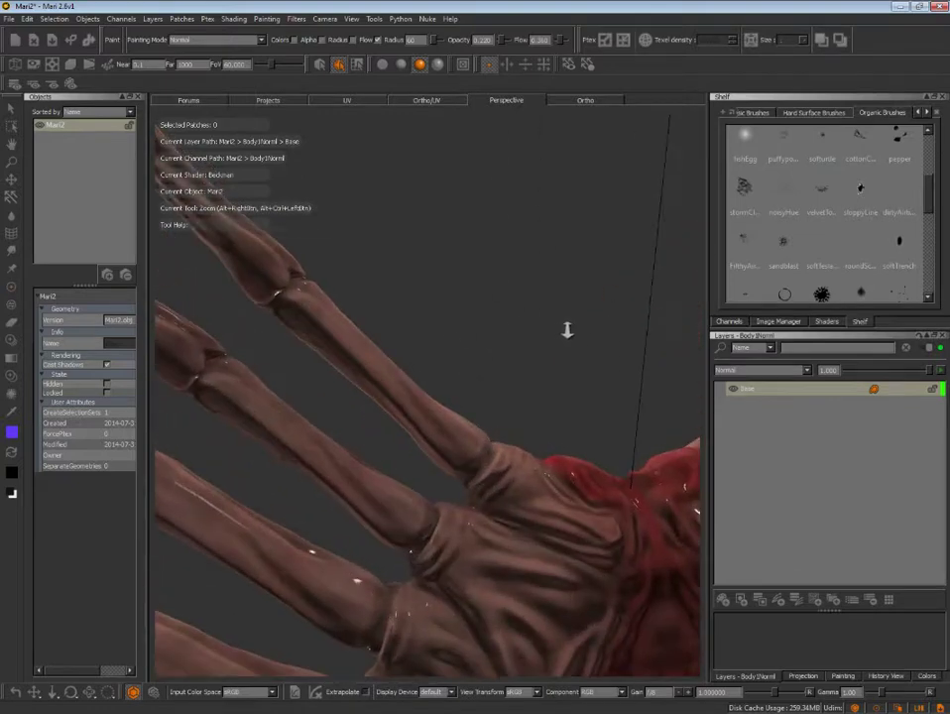
mouse_move(567, 328)
left_mouse_down("alt")
mouse_move(516, 278)
mouse_move(464, 263)
mouse_move(521, 270)
mouse_move(435, 399)
mouse_move(350, 451)
mouse_move(486, 505)
left_mouse_up("alt")
right_click_drag(486, 505, 542, 561, "alt")
mouse_move(543, 561)
left_mouse_down("alt")
mouse_move(465, 509)
mouse_move(486, 531)
mouse_move(529, 544)
mouse_move(339, 441)
mouse_move(442, 445)
mouse_move(444, 509)
mouse_move(492, 498)
mouse_move(388, 483)
mouse_move(356, 358)
mouse_move(418, 299)
mouse_move(518, 317)
mouse_move(436, 284)
left_mouse_up("alt")
mouse_move(436, 284)
right_mouse_down("alt")
mouse_move(443, 312)
mouse_move(387, 326)
mouse_move(430, 346)
right_mouse_up("alt")
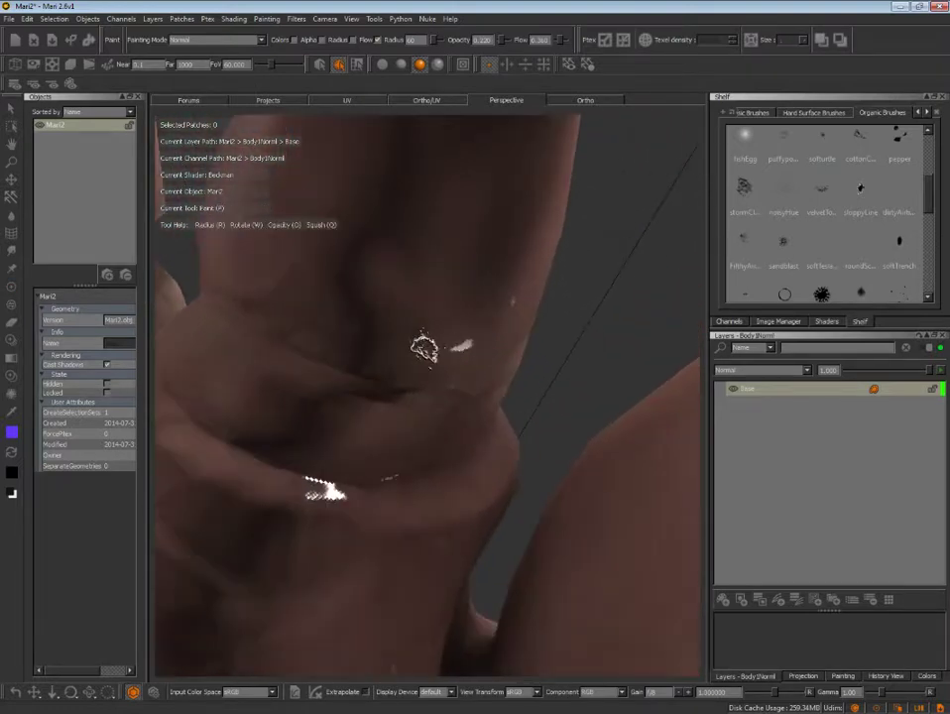
mouse_move(431, 345)
left_mouse_down("alt")
mouse_move(462, 363)
mouse_move(455, 373)
left_mouse_up("alt")
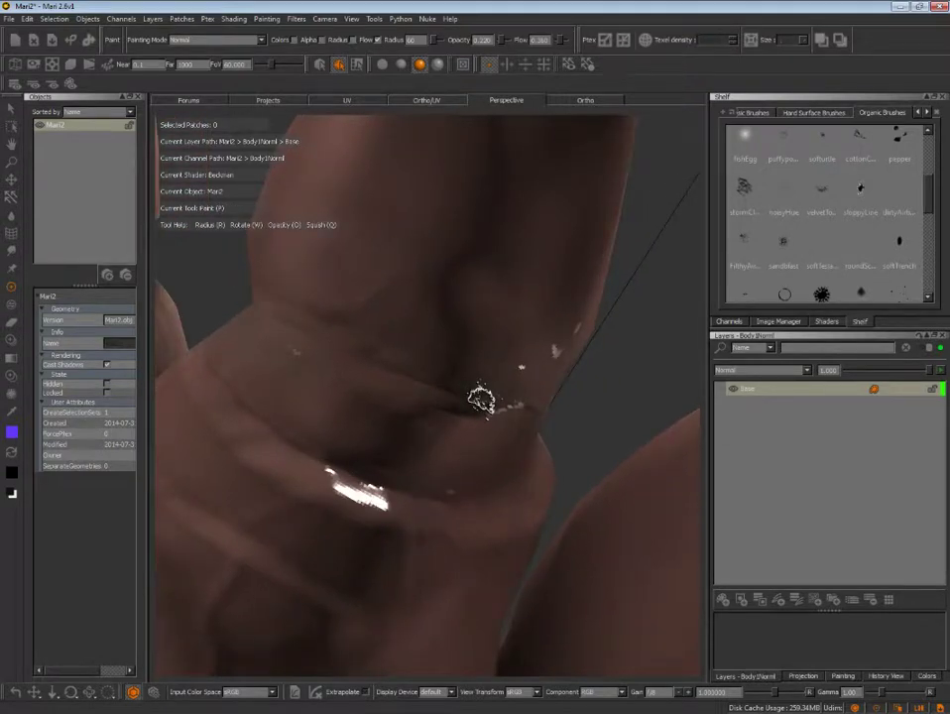
- Sample skin tones from the wrist and undo the last paint stroke
key("e")
left_click(461, 388)
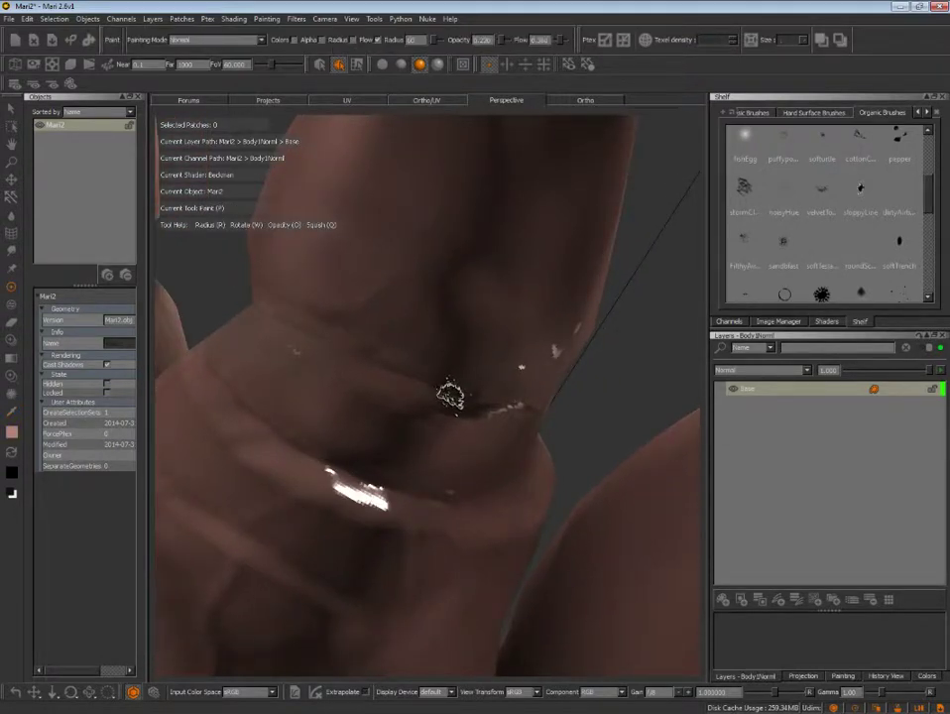
key("e")
left_click(408, 383)
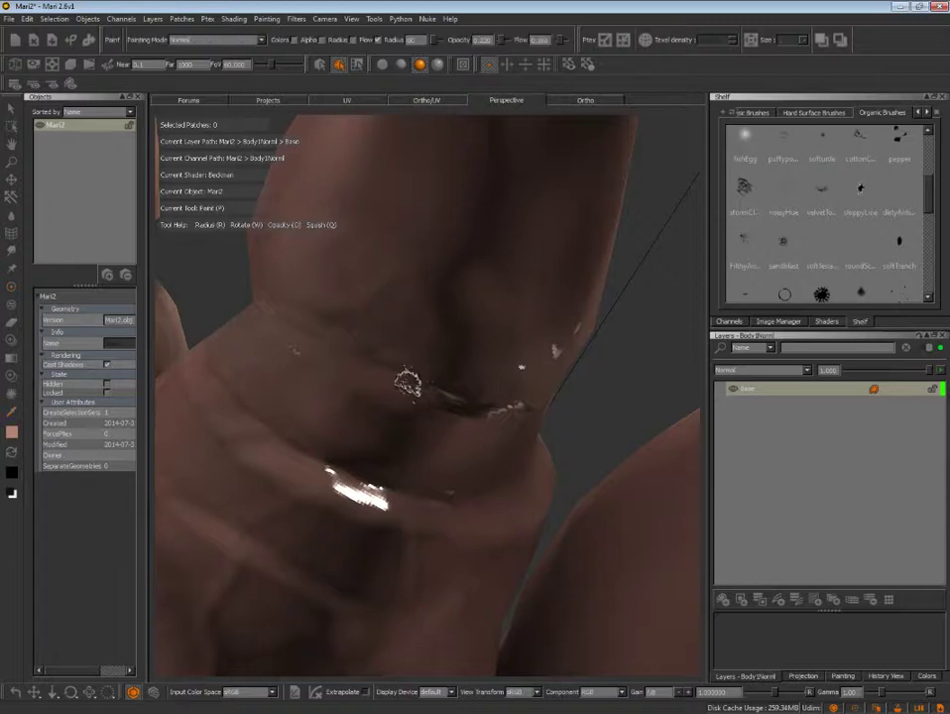
key("ctrl+z")
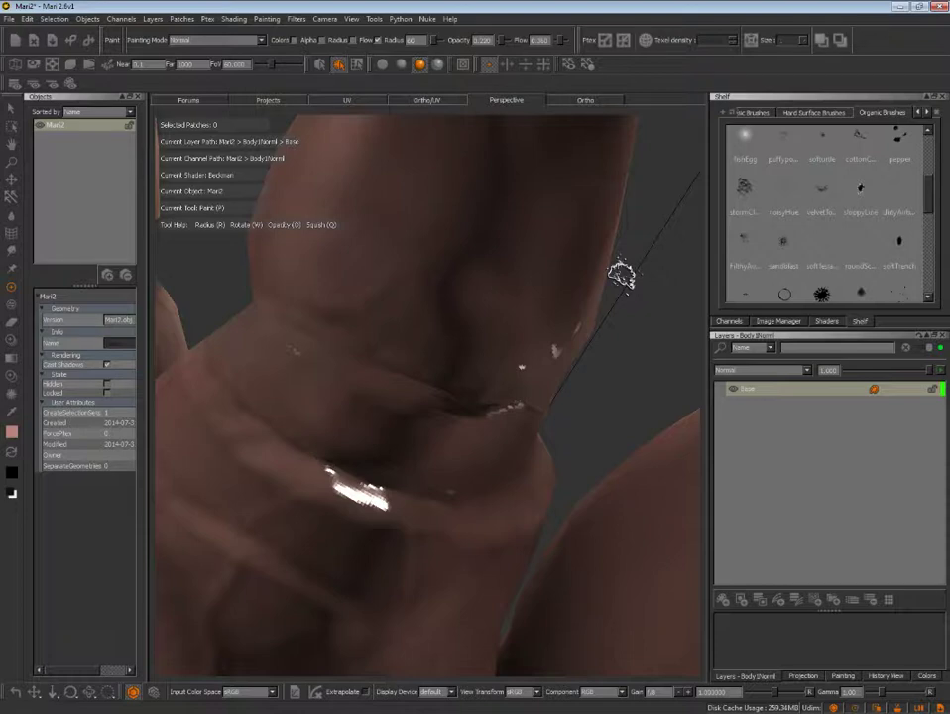
key("Tab")
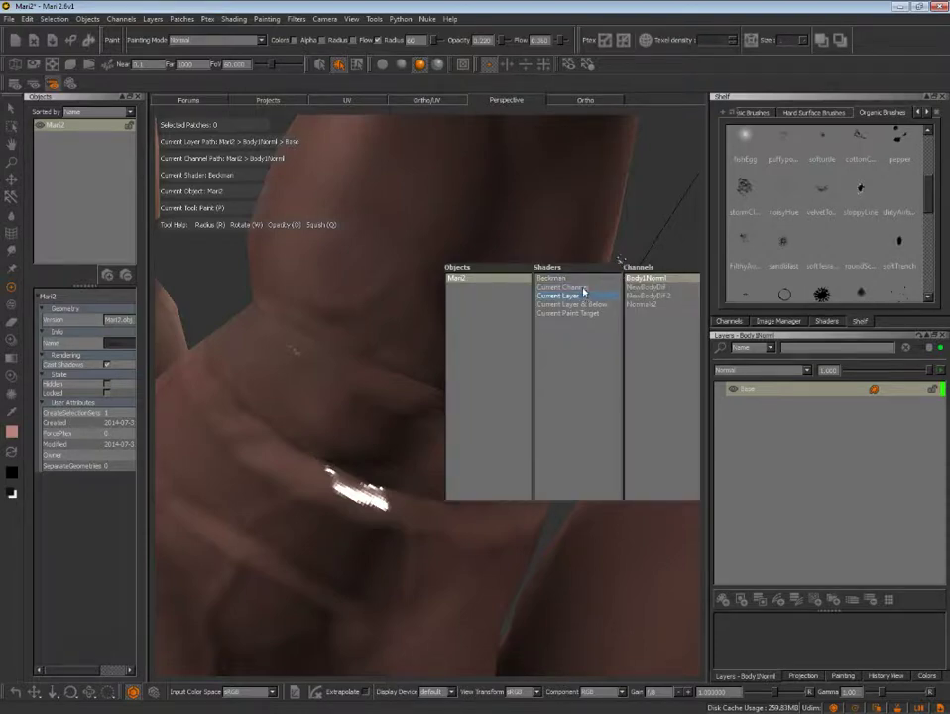
- Switch to the Current Channel shader to show Body1Norml and pick a blue from it
left_click(575, 287)
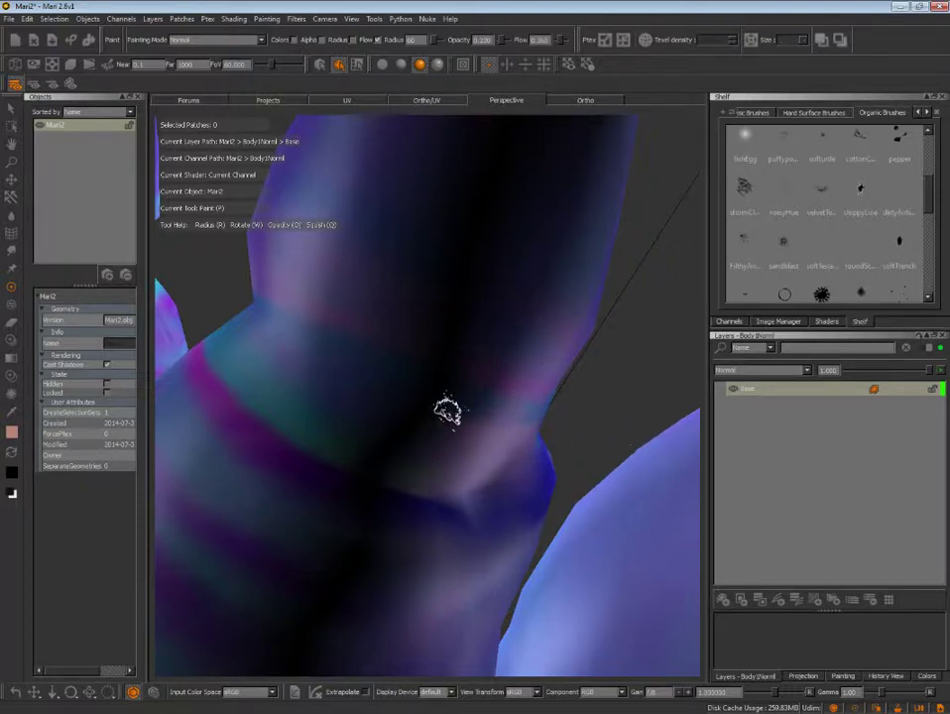
left_click(459, 403)
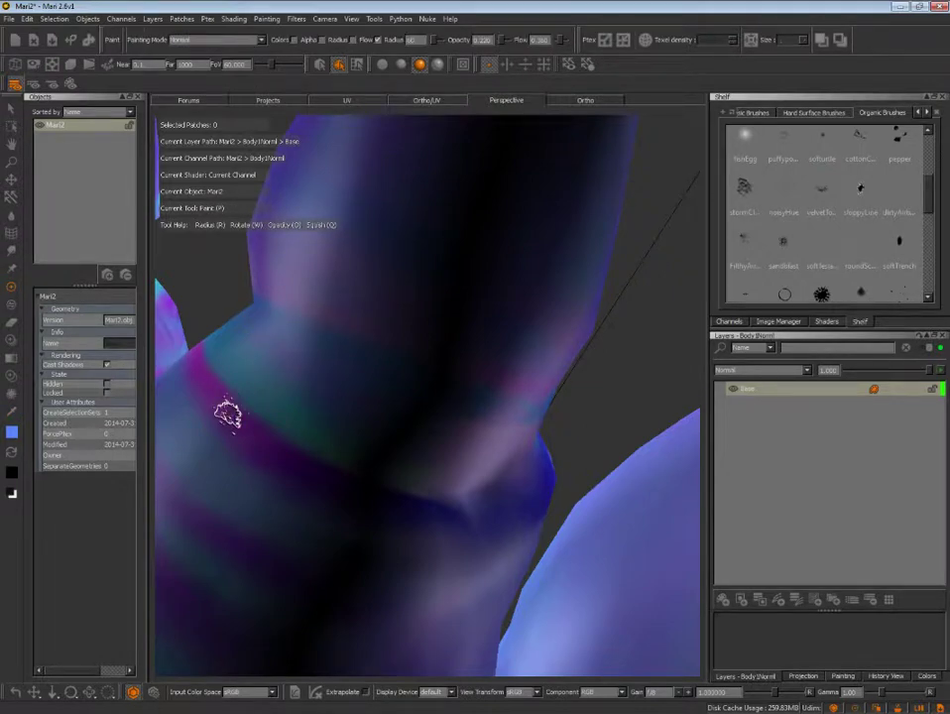
mouse_move(592, 375)
left_mouse_down("alt")
mouse_move(561, 314)
mouse_move(590, 372)
left_mouse_up("alt")
key("c")
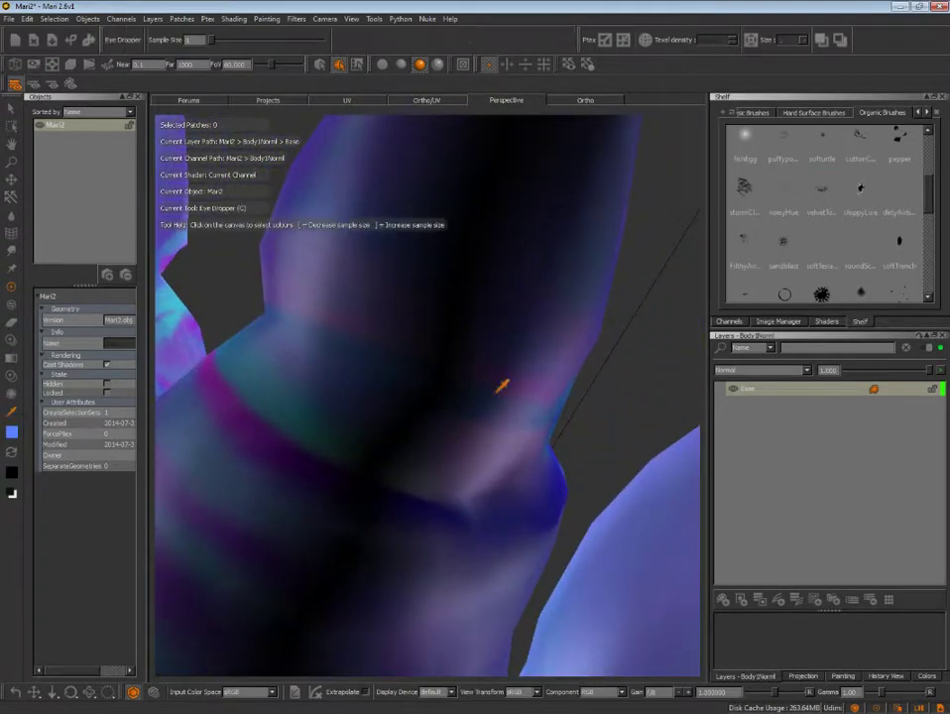
key("p")
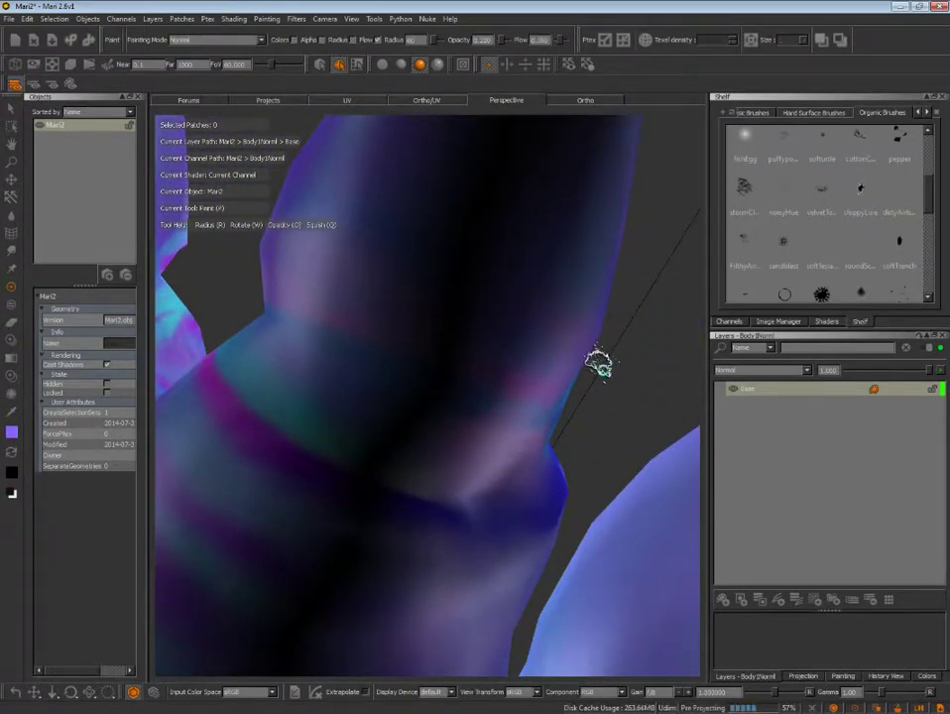
- Orbit and zoom over the hand to inspect the normal map on a finger
middle_click_drag(598, 382, 662, 404, "alt")
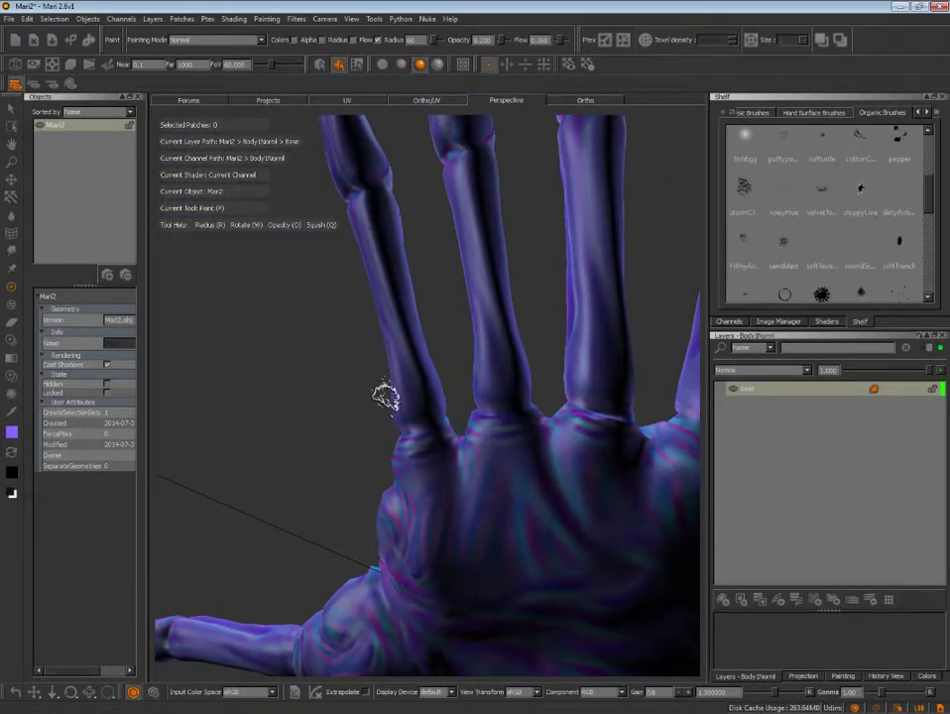
right_click_drag(386, 395, 594, 403, "alt")
mouse_move(595, 403)
left_mouse_down("alt")
mouse_move(527, 375)
mouse_move(522, 342)
mouse_move(449, 332)
mouse_move(454, 338)
left_mouse_up("alt")
key("p")
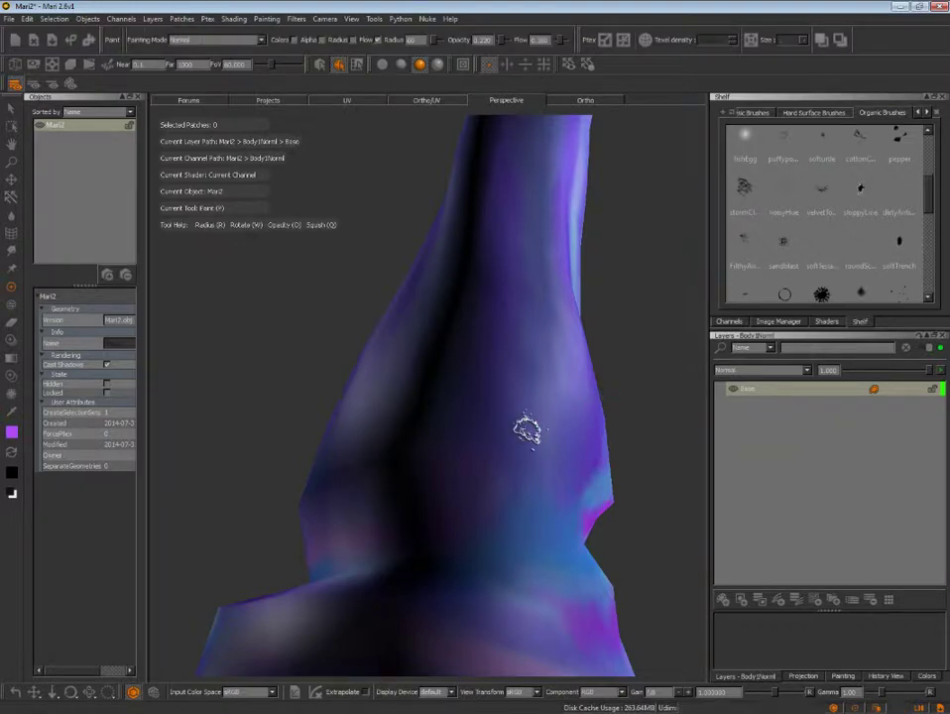
mouse_move(471, 430)
left_mouse_down("alt")
mouse_move(829, 402)
mouse_move(664, 434)
mouse_move(441, 373)
mouse_move(451, 447)
mouse_move(433, 399)
mouse_move(406, 517)
mouse_move(414, 579)
mouse_move(174, 464)
mouse_move(356, 459)
mouse_move(434, 440)
mouse_move(479, 488)
mouse_move(350, 478)
mouse_move(402, 556)
mouse_move(458, 518)
mouse_move(483, 555)
mouse_move(486, 545)
left_mouse_up("alt")
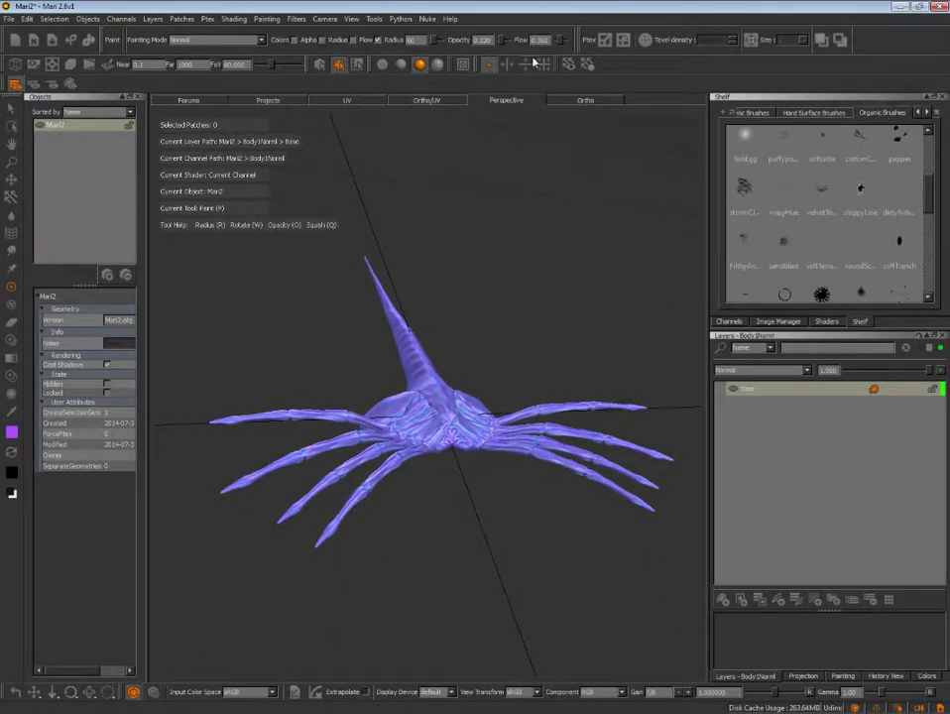
- Switch the viewport back to the Beckman skin shader and orbit to a side view
key("Tab")
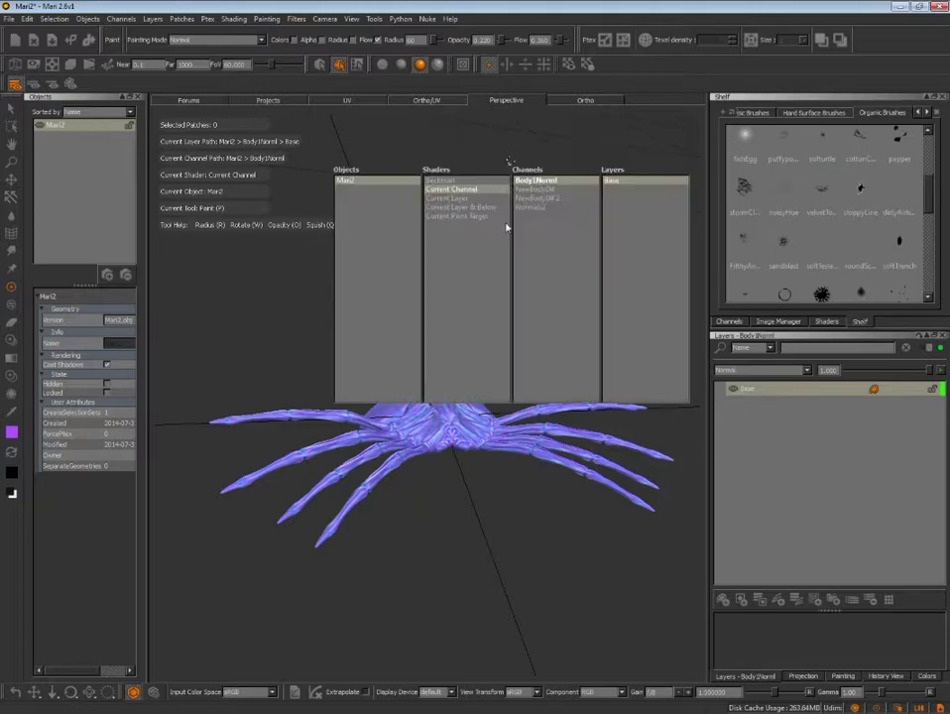
left_click(454, 184)
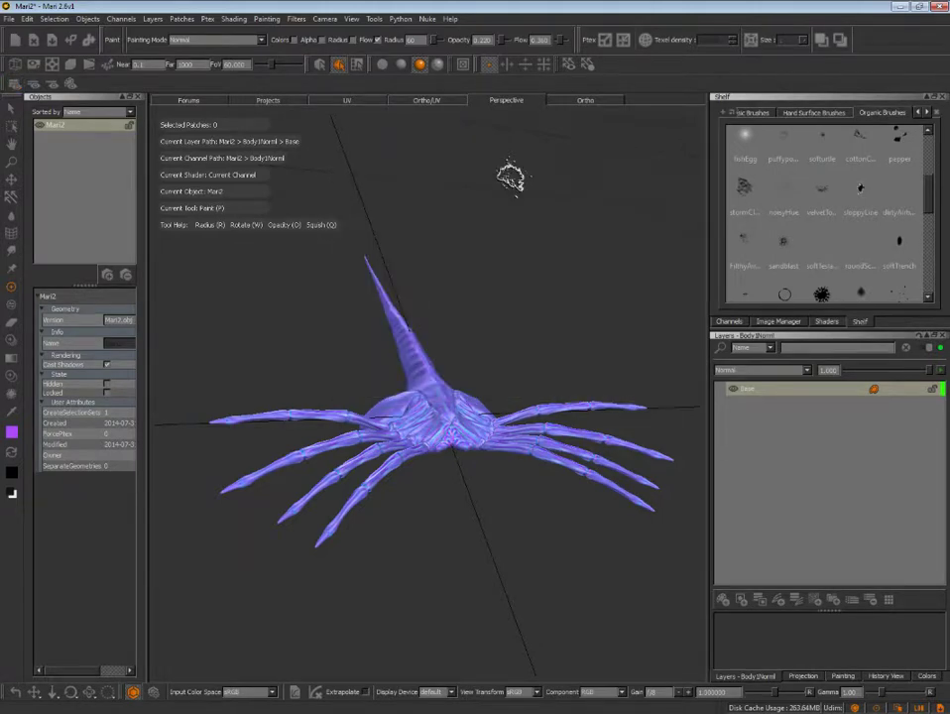
mouse_move(545, 308)
left_mouse_down("alt")
mouse_move(436, 244)
mouse_move(396, 272)
mouse_move(534, 328)
mouse_move(619, 346)
left_mouse_up("alt")
scroll(411, 272, "up", 5)
scroll(525, 281, "down", 3)
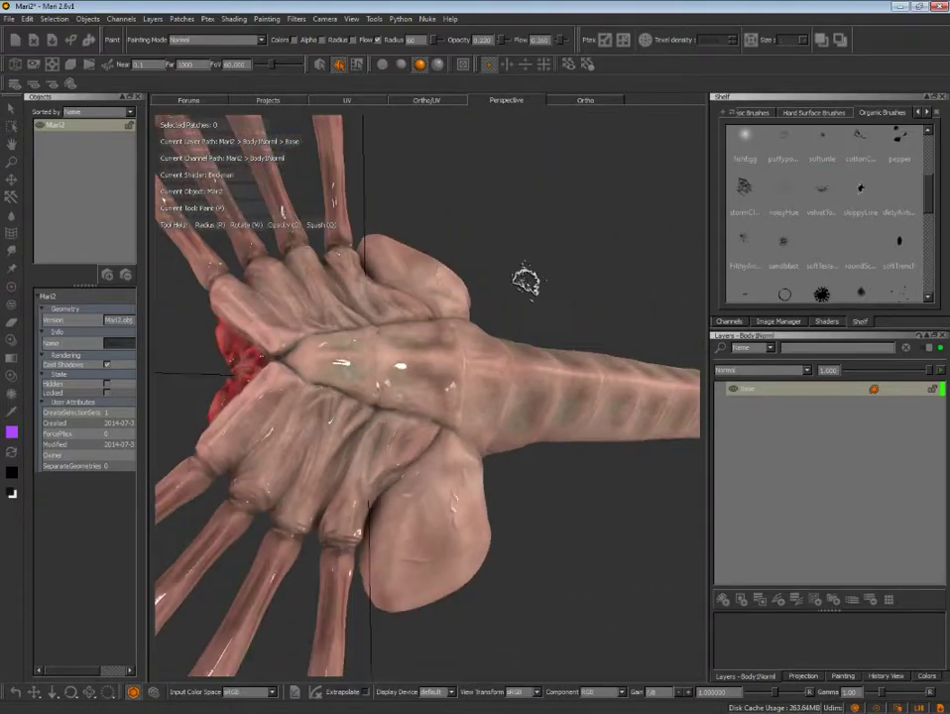
- Orbit and zoom to view the body from above, then the lower body and leg
mouse_move(526, 280)
left_mouse_down("alt")
mouse_move(509, 313)
mouse_move(452, 312)
mouse_move(626, 509)
mouse_move(538, 384)
mouse_move(604, 393)
mouse_move(215, 368)
left_mouse_up("alt")
scroll(451, 312, "up", 5)
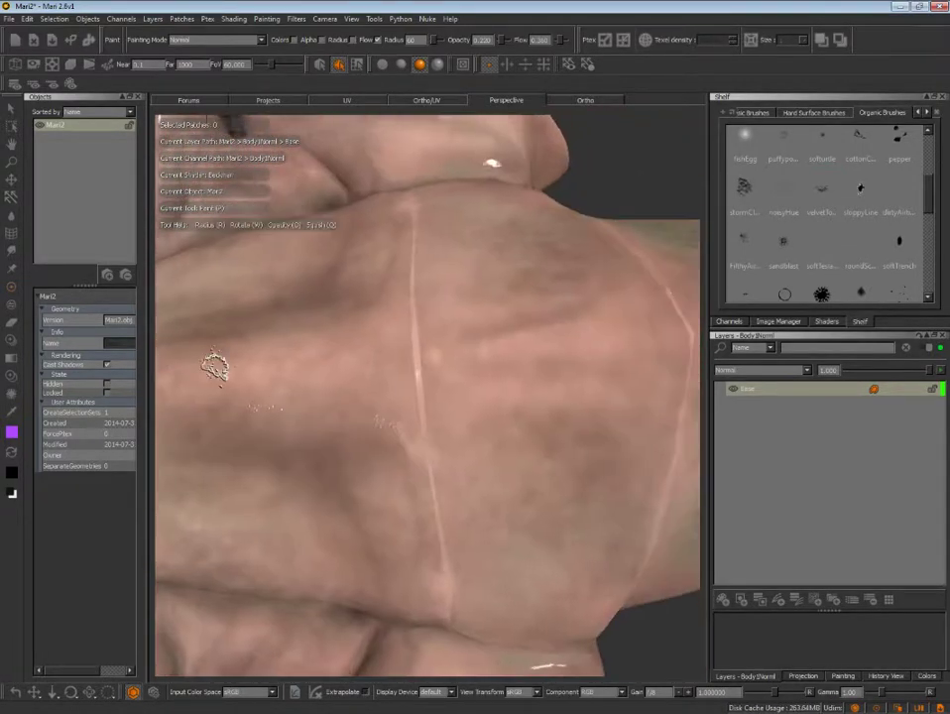
mouse_move(501, 402)
left_mouse_down("alt")
mouse_move(511, 410)
mouse_move(509, 488)
mouse_move(505, 451)
mouse_move(440, 365)
mouse_move(418, 361)
left_mouse_up("alt")
scroll(512, 459, "up", 2)
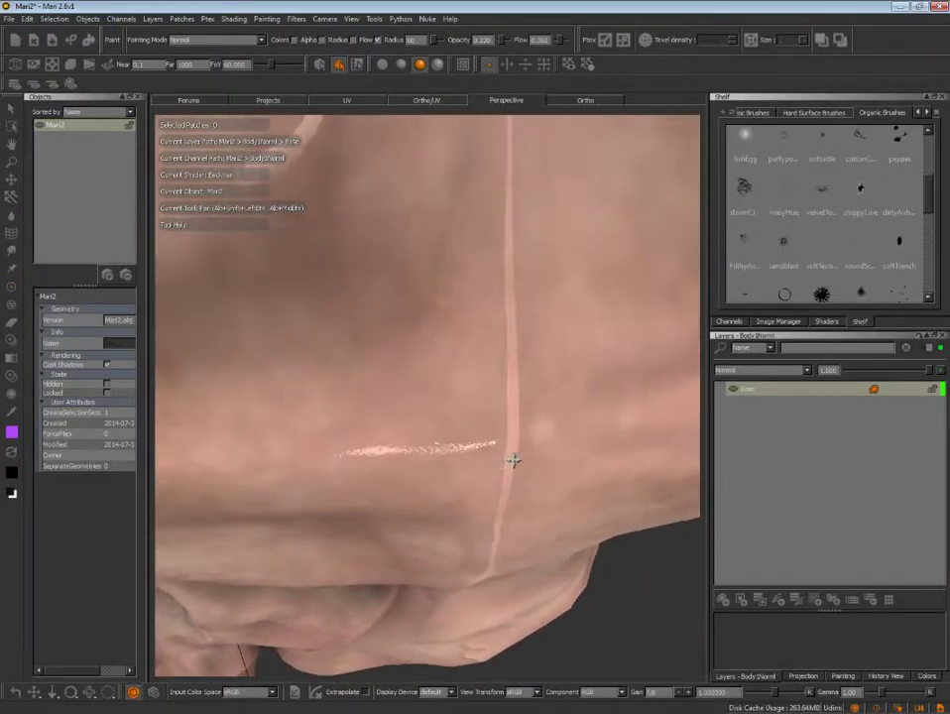
scroll(493, 394, "up", 2)
left_click_drag(493, 394, 506, 354, "alt")
- Orbit, pan and zoom around the hand, palm, fingers and forearm, ending on the whole arm
mouse_move(531, 352)
left_mouse_down()
mouse_move(495, 331)
mouse_move(509, 325)
mouse_move(449, 356)
mouse_move(479, 397)
mouse_move(402, 364)
mouse_move(456, 377)
left_mouse_up()
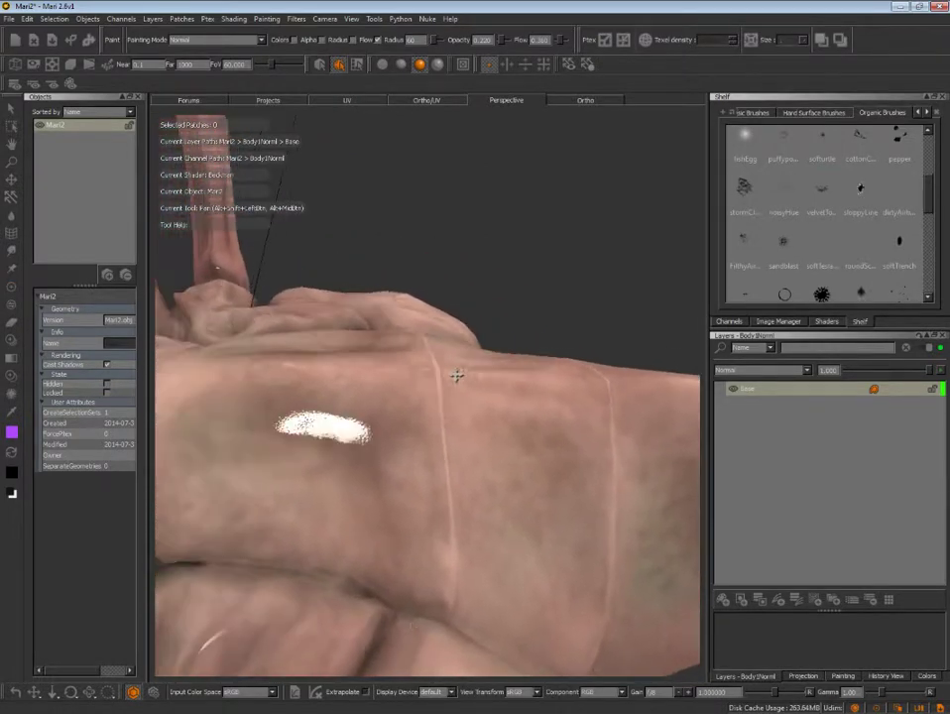
right_click_drag(456, 378, 378, 368, "alt")
mouse_move(377, 368)
left_mouse_down("alt")
mouse_move(434, 390)
mouse_move(378, 322)
mouse_move(462, 409)
left_mouse_up("alt")
right_click_drag(463, 409, 399, 396, "alt")
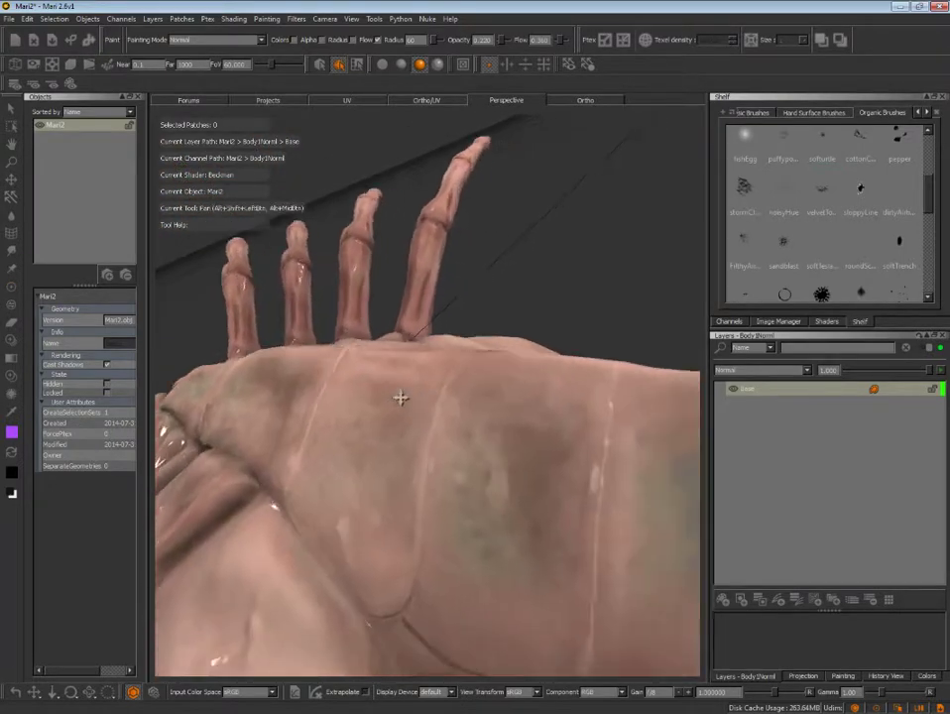
mouse_move(399, 397)
left_mouse_down("alt")
mouse_move(376, 469)
mouse_move(422, 489)
mouse_move(335, 304)
mouse_move(505, 393)
left_mouse_up("alt")
mouse_move(426, 456)
left_mouse_down("alt")
mouse_move(349, 159)
mouse_move(276, 333)
mouse_move(218, 302)
mouse_move(364, 406)
mouse_move(390, 378)
mouse_move(278, 369)
mouse_move(390, 402)
mouse_move(383, 406)
mouse_move(419, 402)
mouse_move(356, 399)
mouse_move(437, 315)
mouse_move(448, 395)
mouse_move(453, 287)
mouse_move(423, 243)
mouse_move(458, 217)
mouse_move(453, 276)
mouse_move(424, 335)
left_mouse_up("alt")
mouse_move(424, 335)
right_mouse_down("alt")
mouse_move(424, 392)
mouse_move(397, 387)
right_mouse_up("alt")
mouse_move(396, 386)
left_mouse_down("alt")
mouse_move(360, 382)
mouse_move(442, 368)
mouse_move(455, 352)
left_mouse_up("alt")
- Select the Body1Norml channel in the Channels palette and choose Export Current Channel Flattened
key("p")
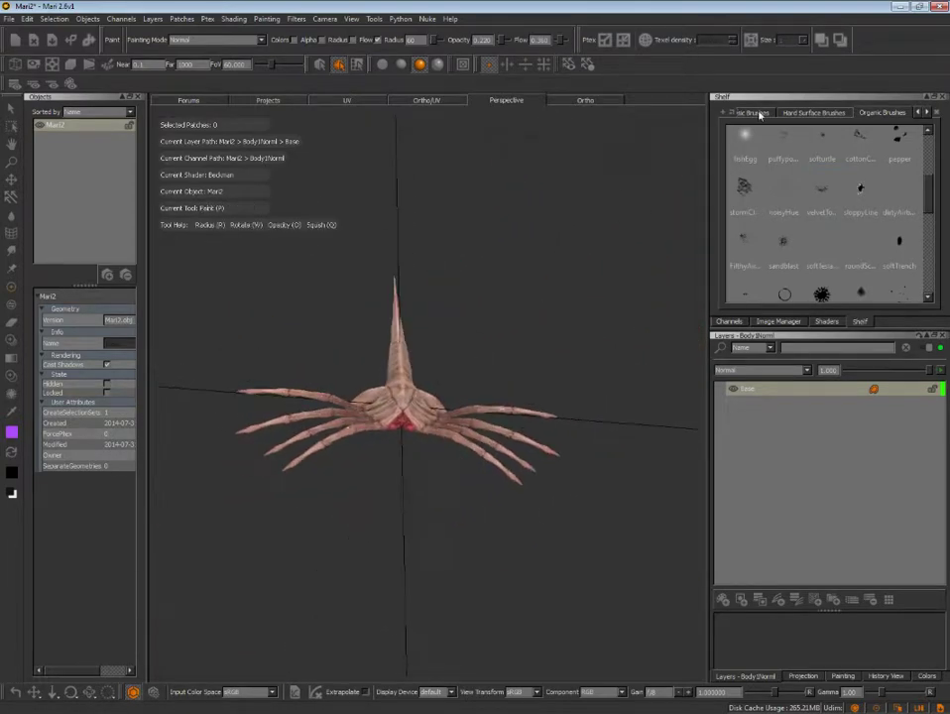
left_click(760, 112)
left_click(728, 321)
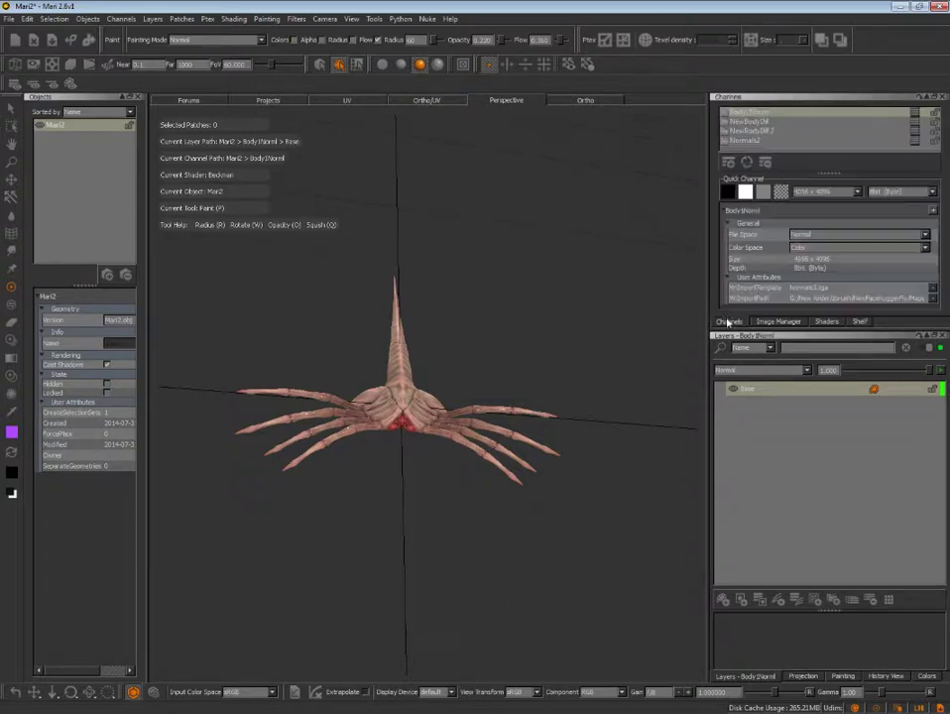
left_click(760, 122)
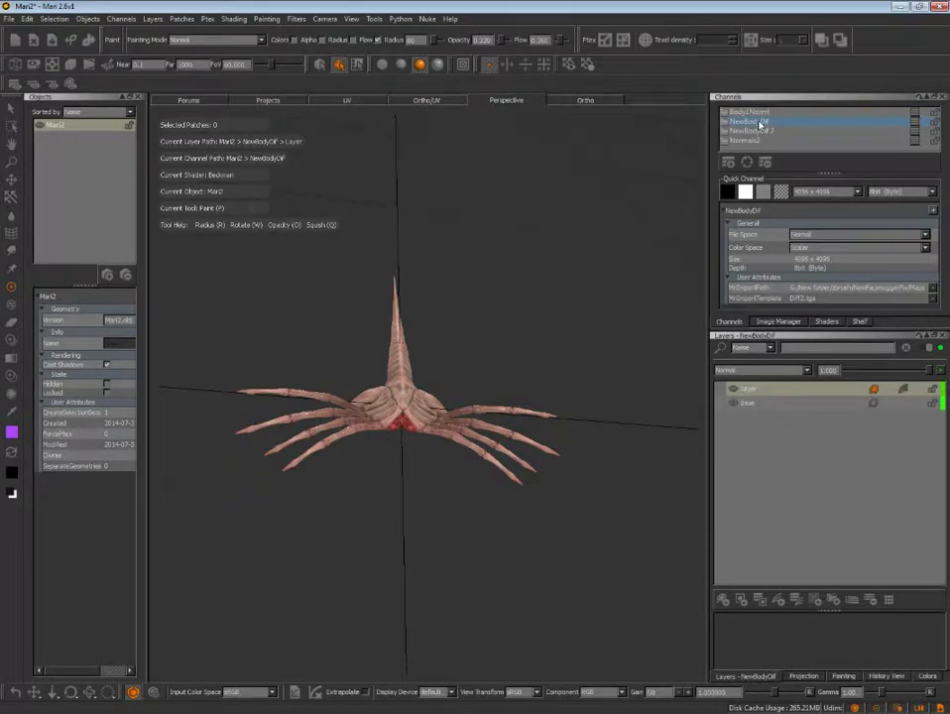
left_click(754, 112)
right_click(764, 112)
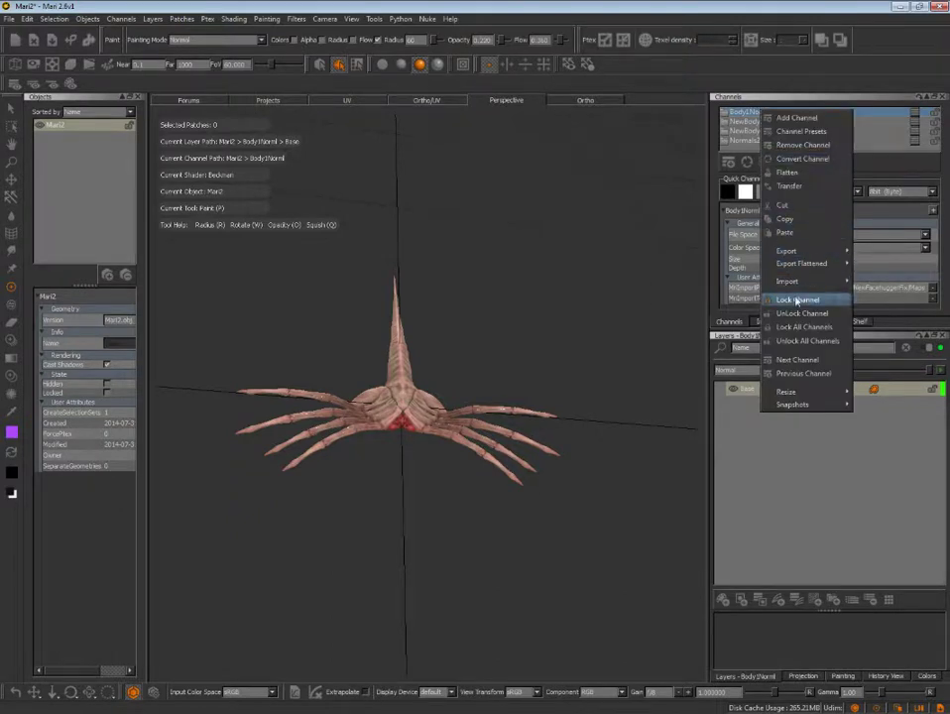
mouse_move(802, 264)
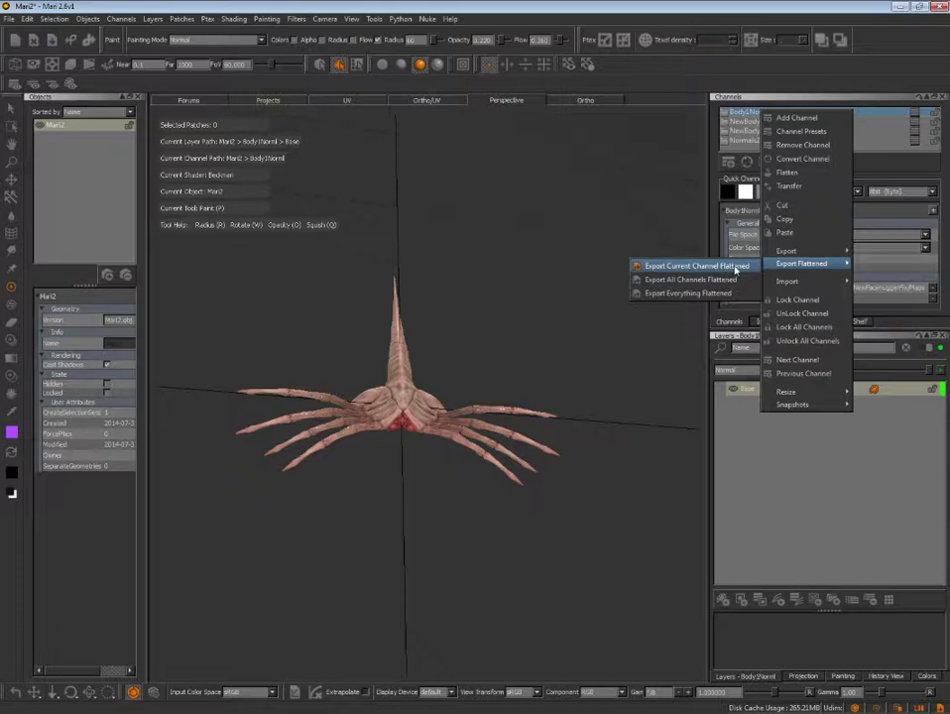
left_click(735, 269)
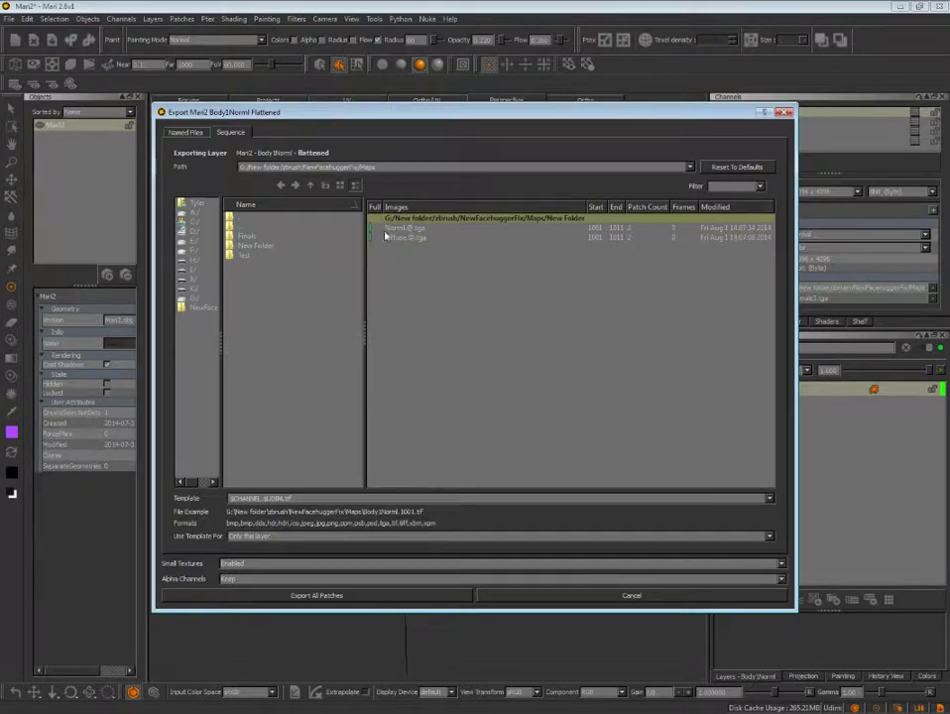
- Point the export at the NewFacehuggerFix Maps folder and review the filename templates
left_click(200, 308)
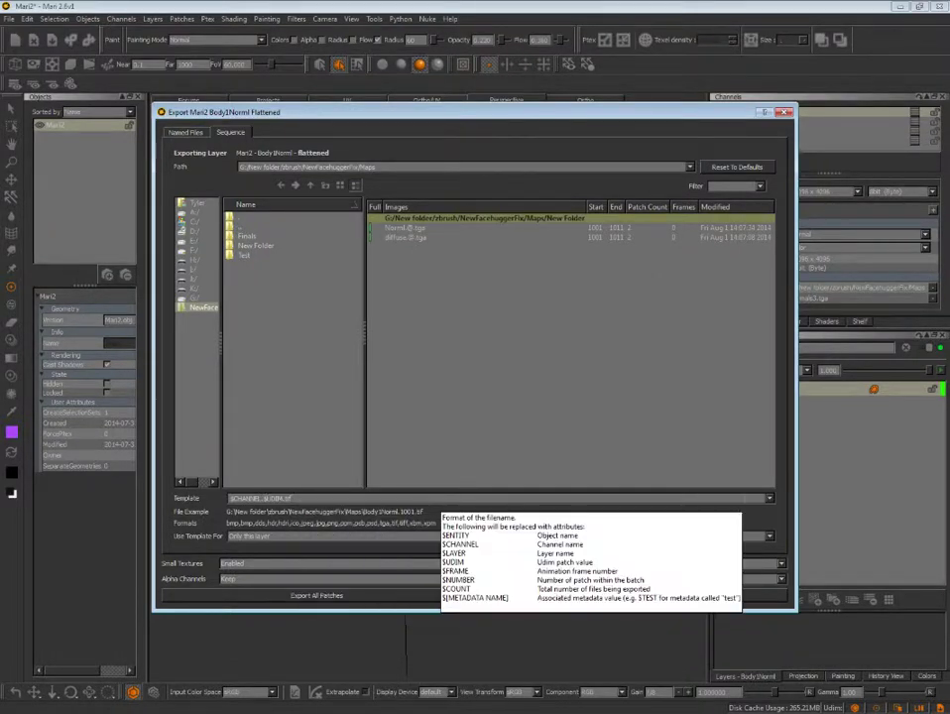
left_click(772, 499)
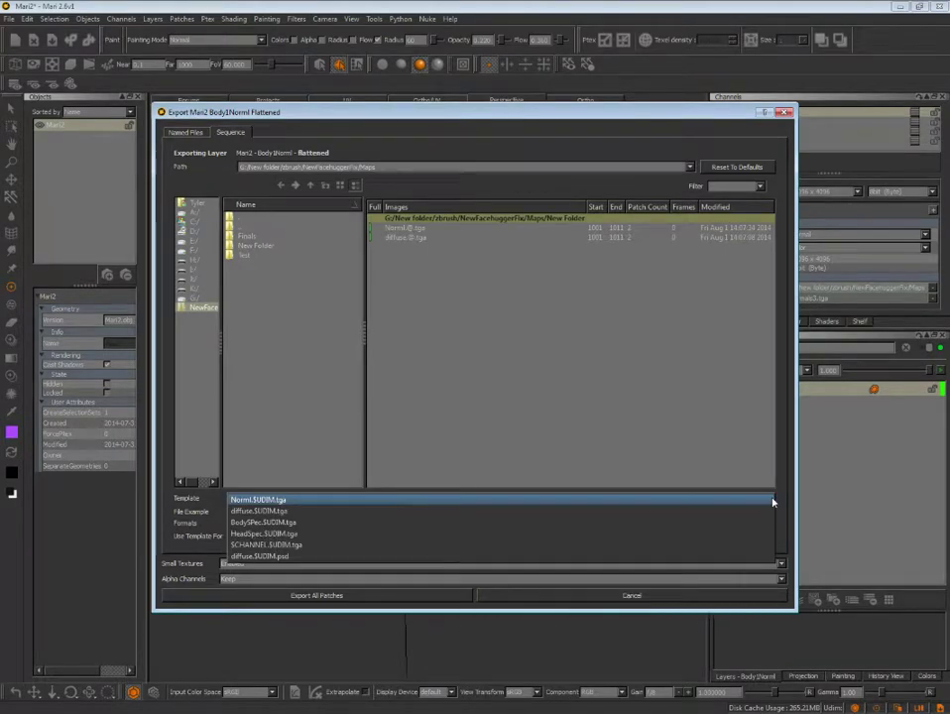
left_click(773, 501)
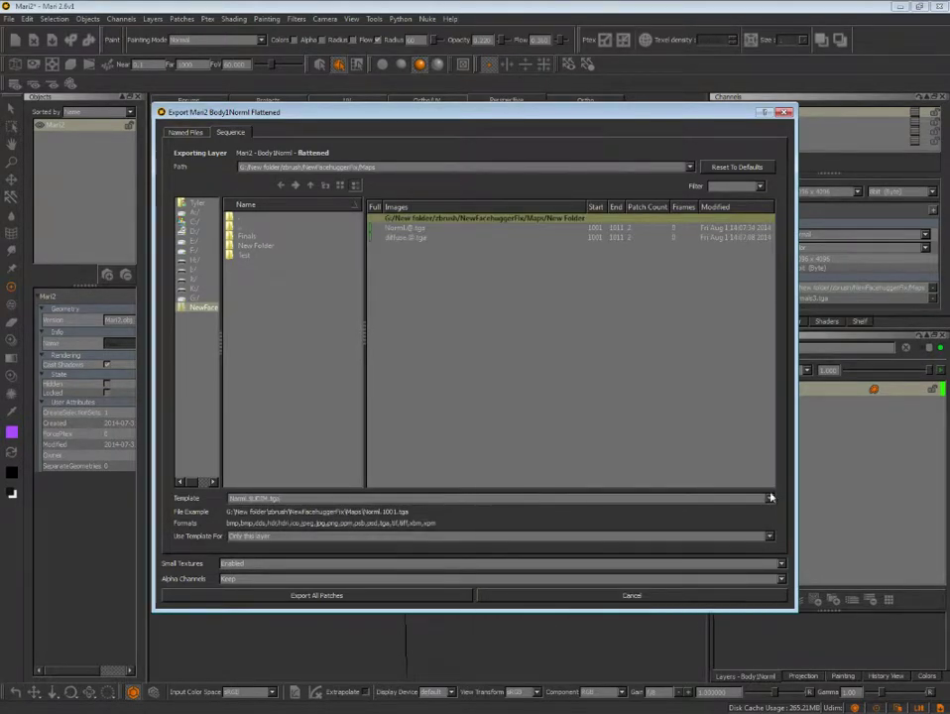
left_click(774, 500)
left_click(759, 497)
- Set the export file name to Normals3.tga and export all patches
left_click(249, 500)
type("3")
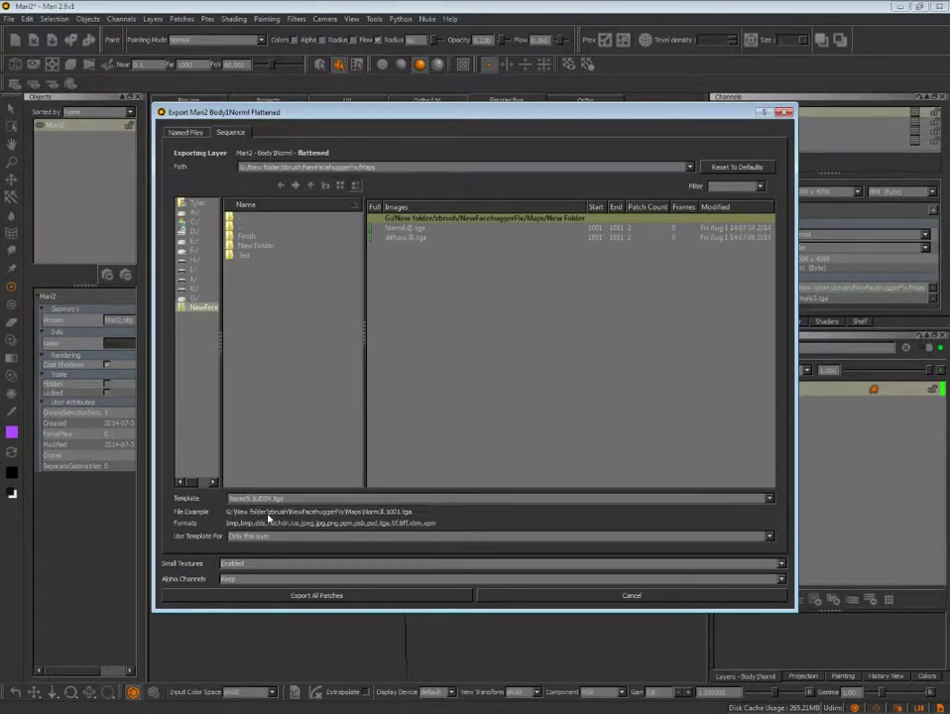
key("BackSpace")
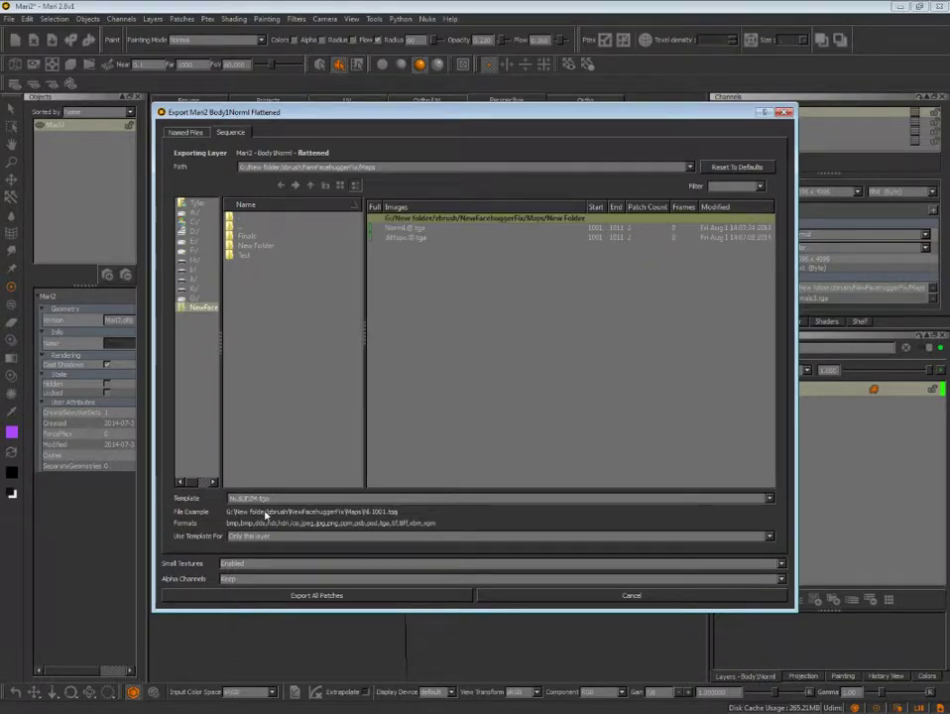
type("rml")
key("BackSpace")
key("BackSpace")
key("BackSpace")
key("BackSpace")
type("orml")
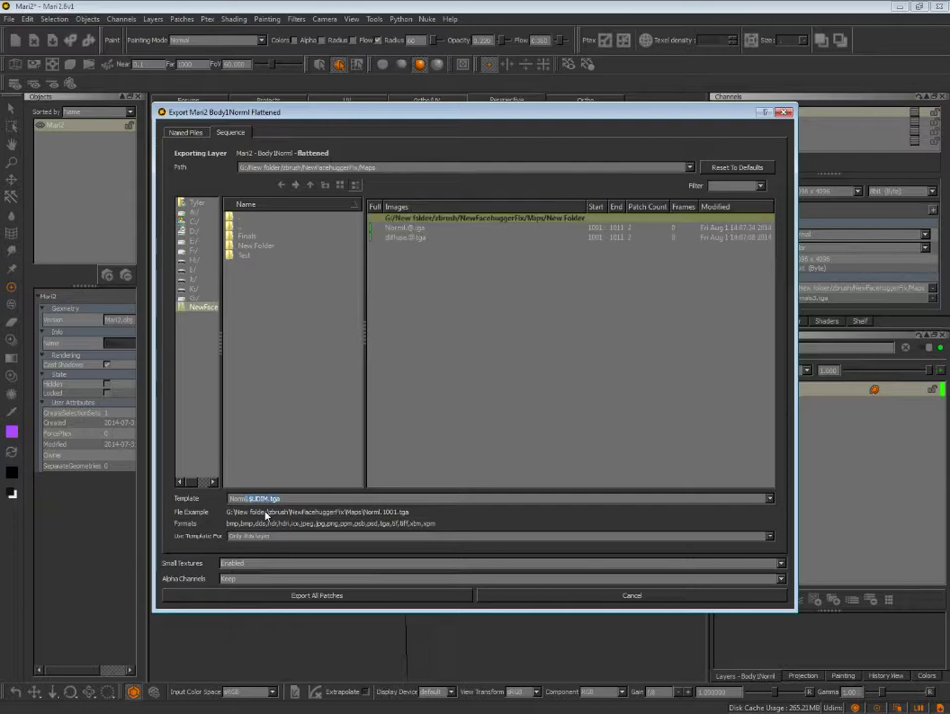
type("3")
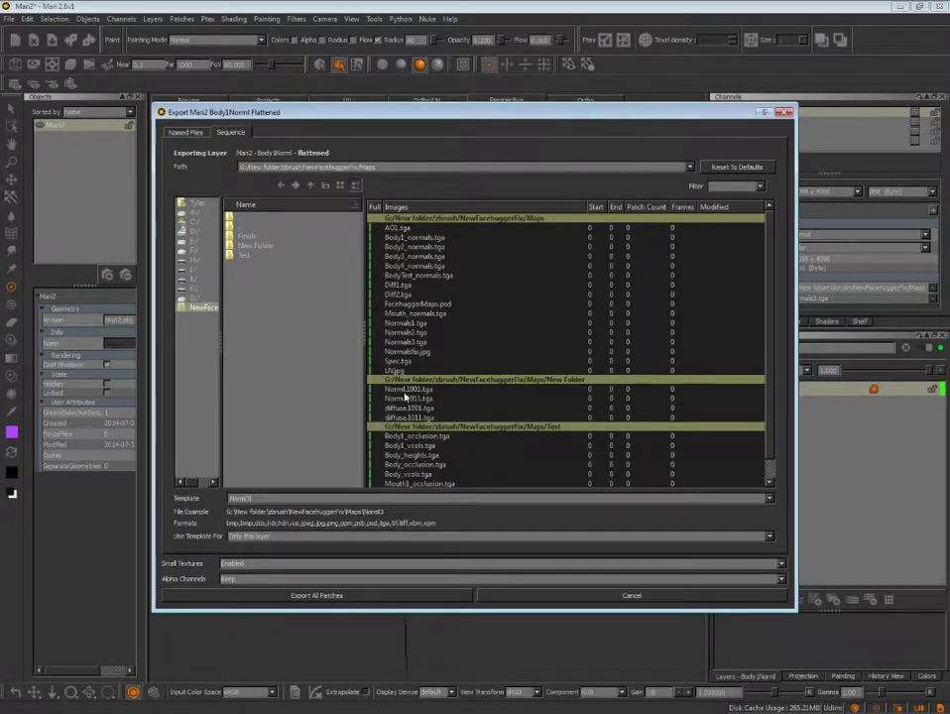
left_click(444, 343)
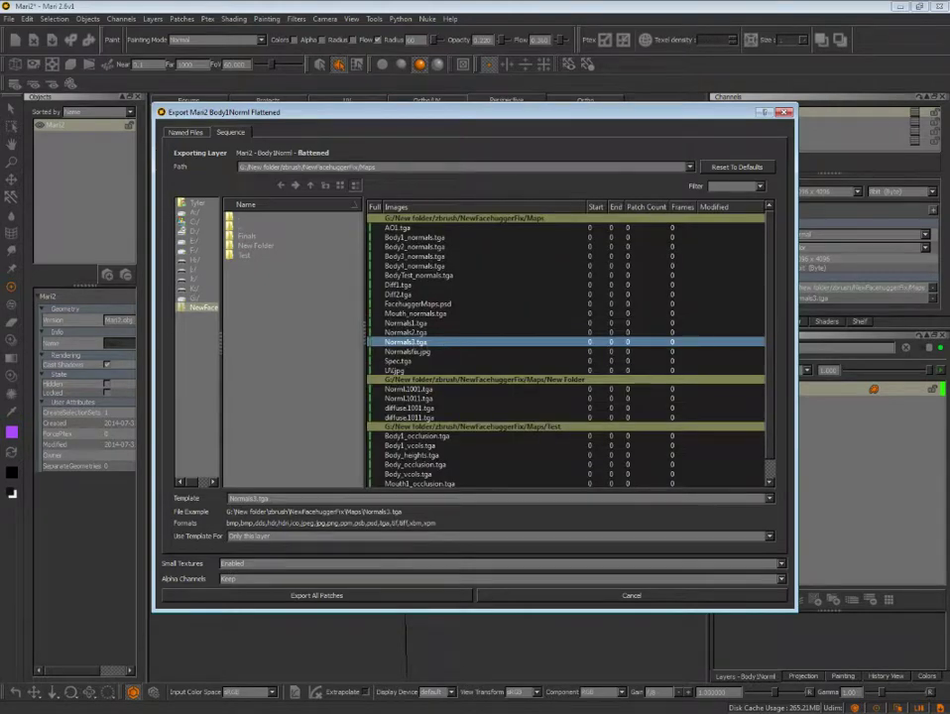
left_click(352, 595)
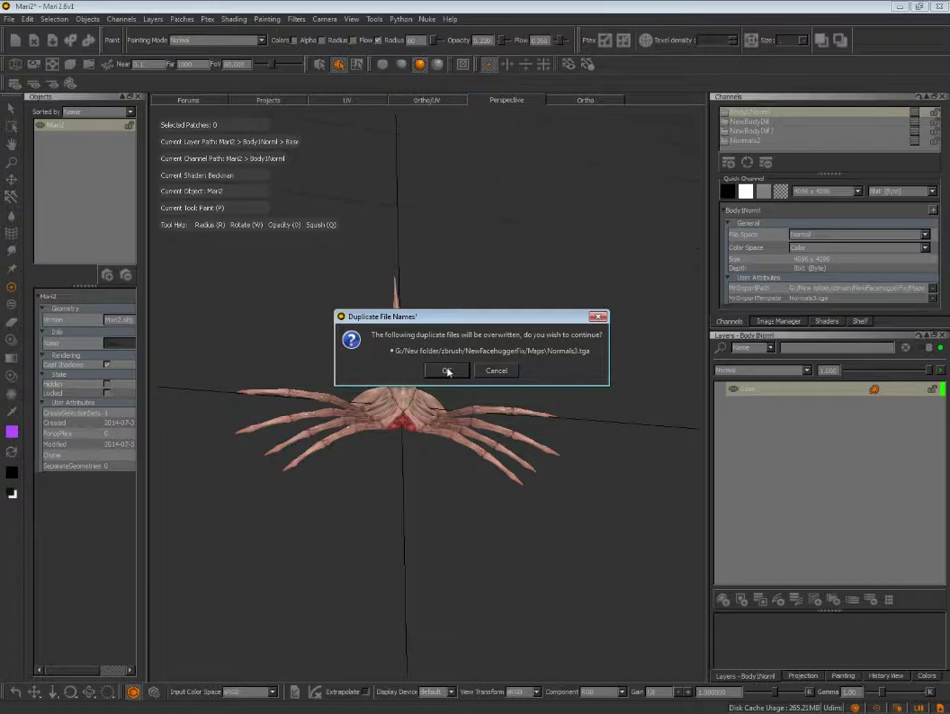
- Confirm both overwrite prompts for Normals3.tga, save the Mari project, and check the Beckman shader inputs
left_click(447, 371)
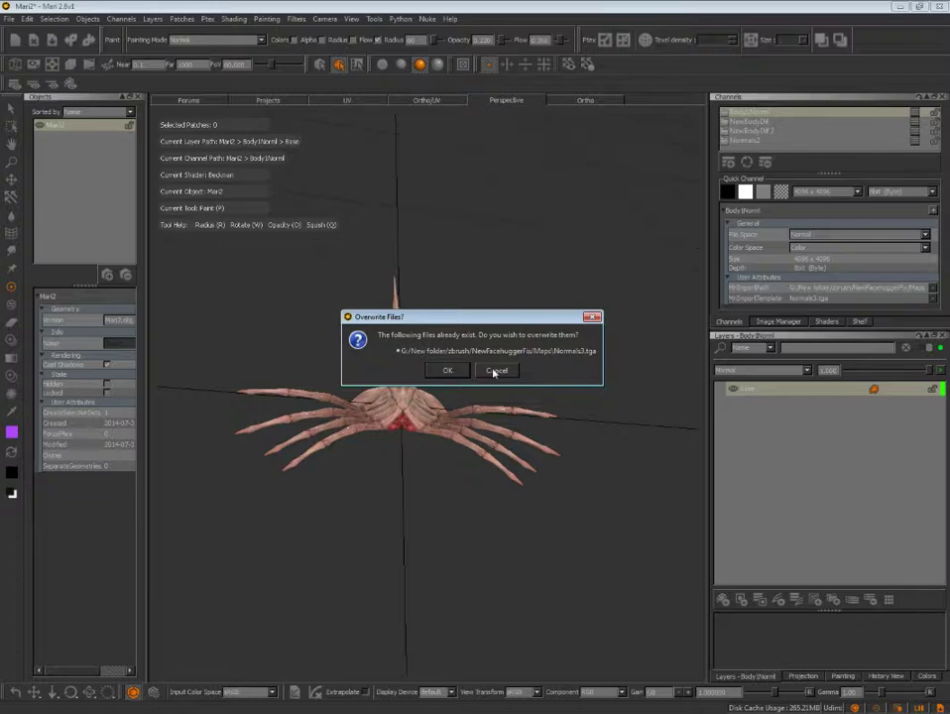
left_click(448, 371)
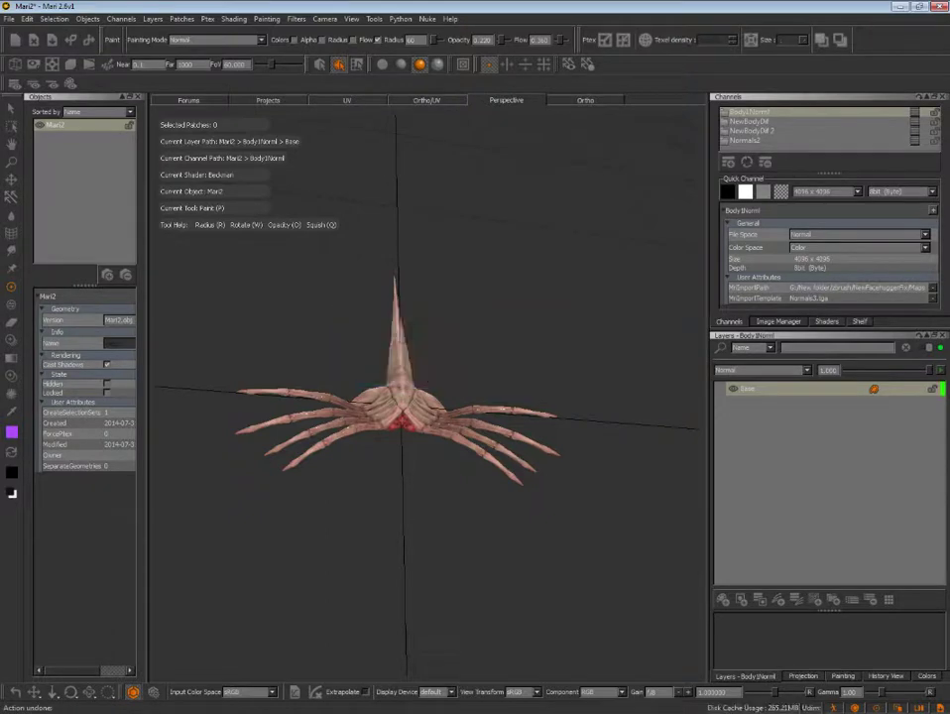
left_click(8, 18)
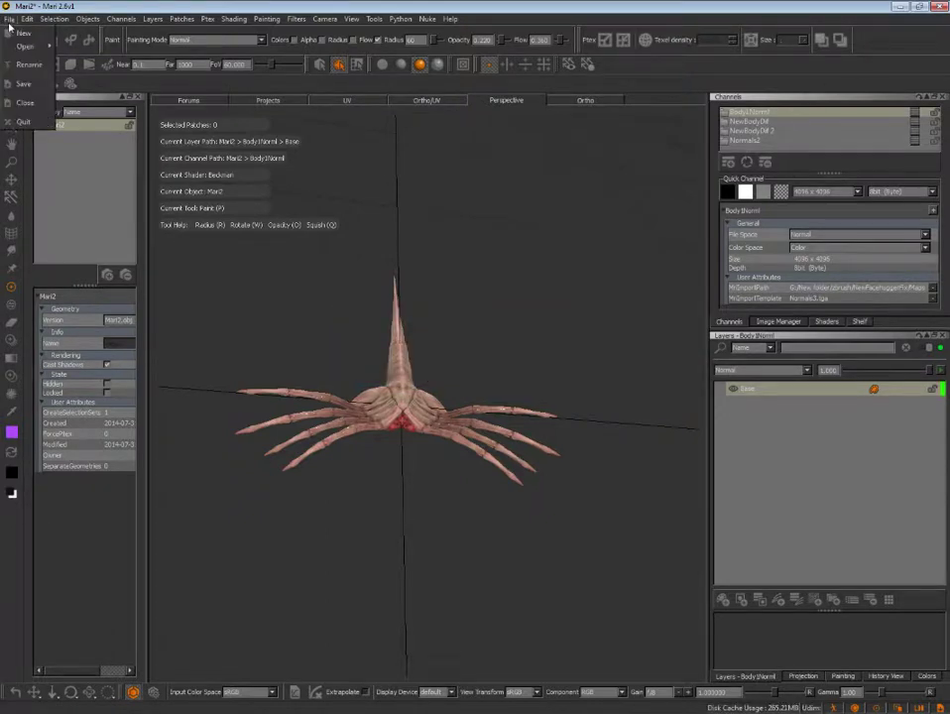
left_click(20, 81)
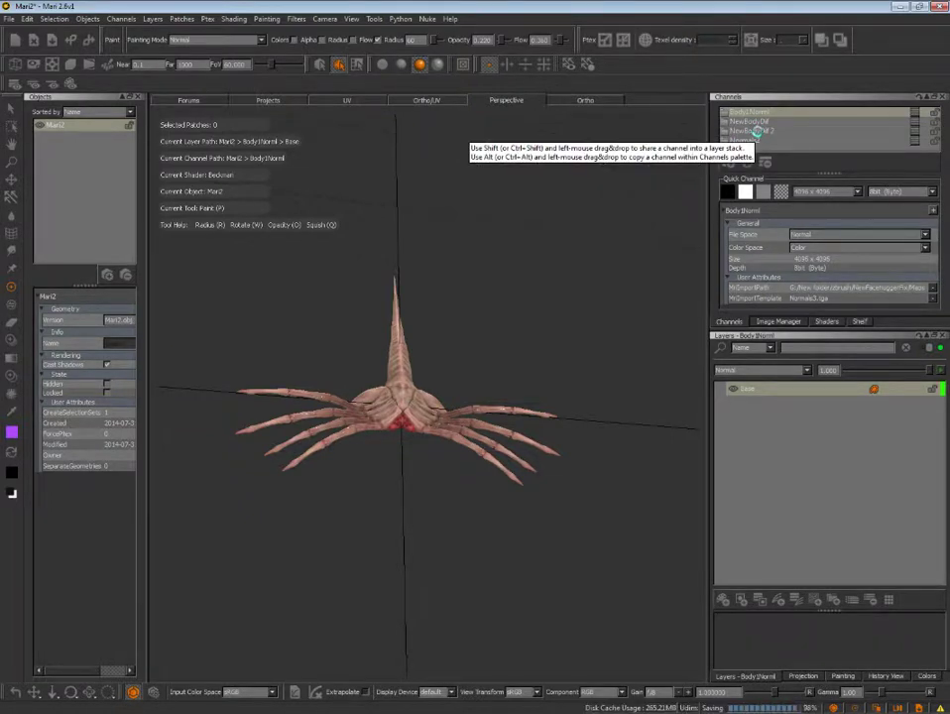
left_click(826, 321)
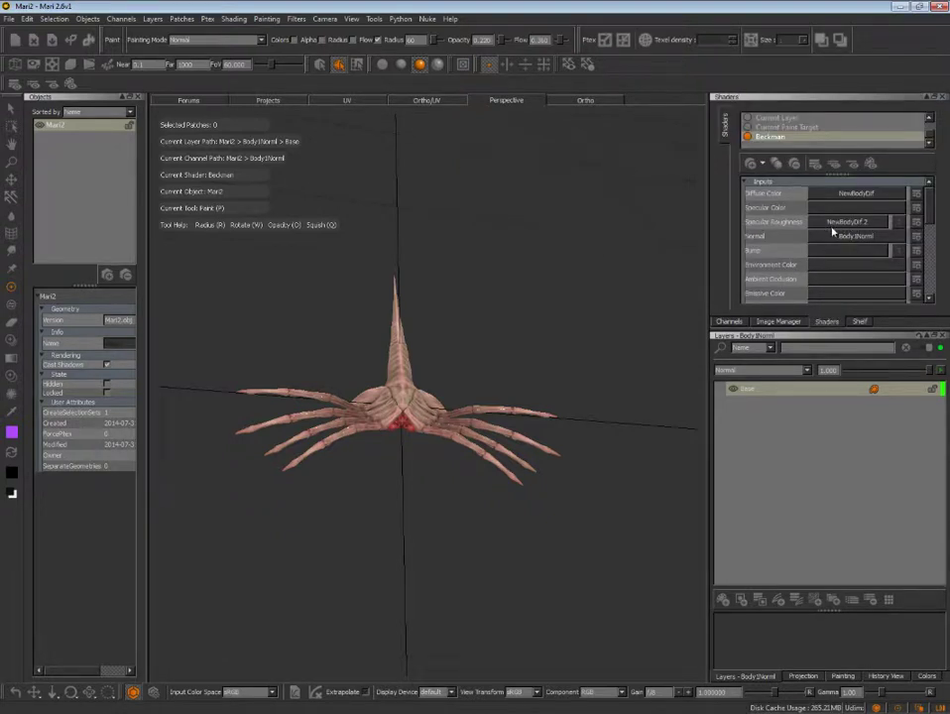
- Rename the NewBodyDif 2 channel to SpecTest, then open NewBodyDif's right-click export options
left_click(734, 322)
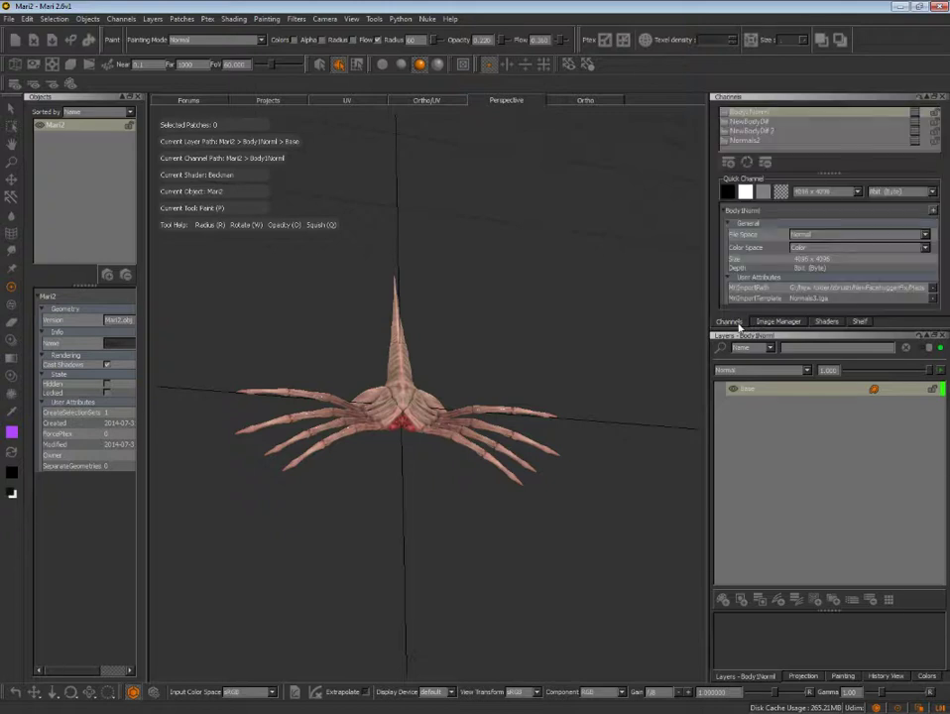
left_click(756, 121)
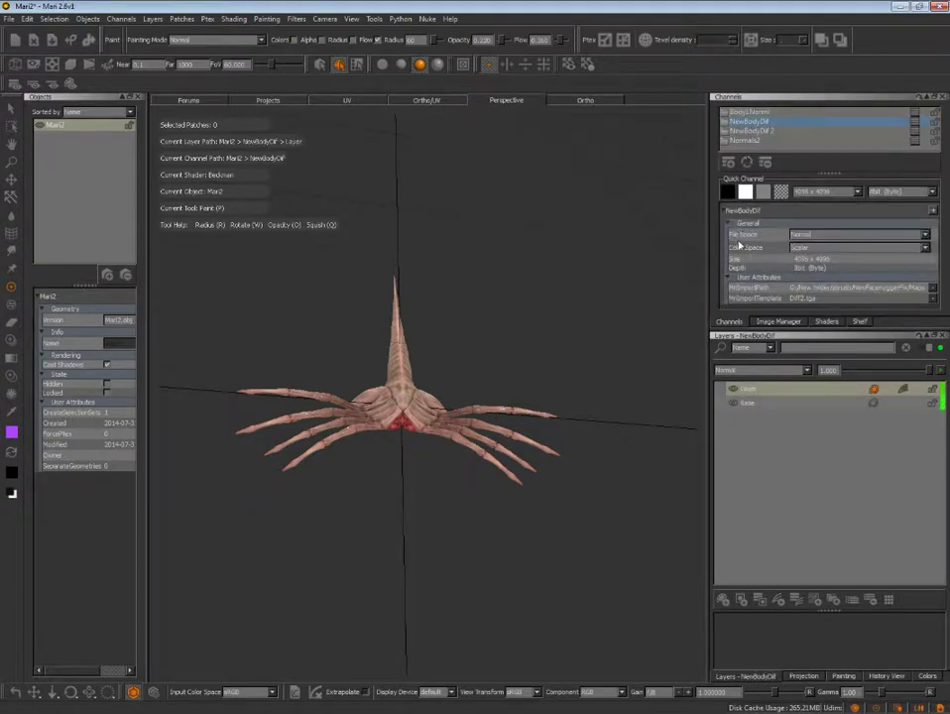
left_click(756, 130)
right_click(760, 130)
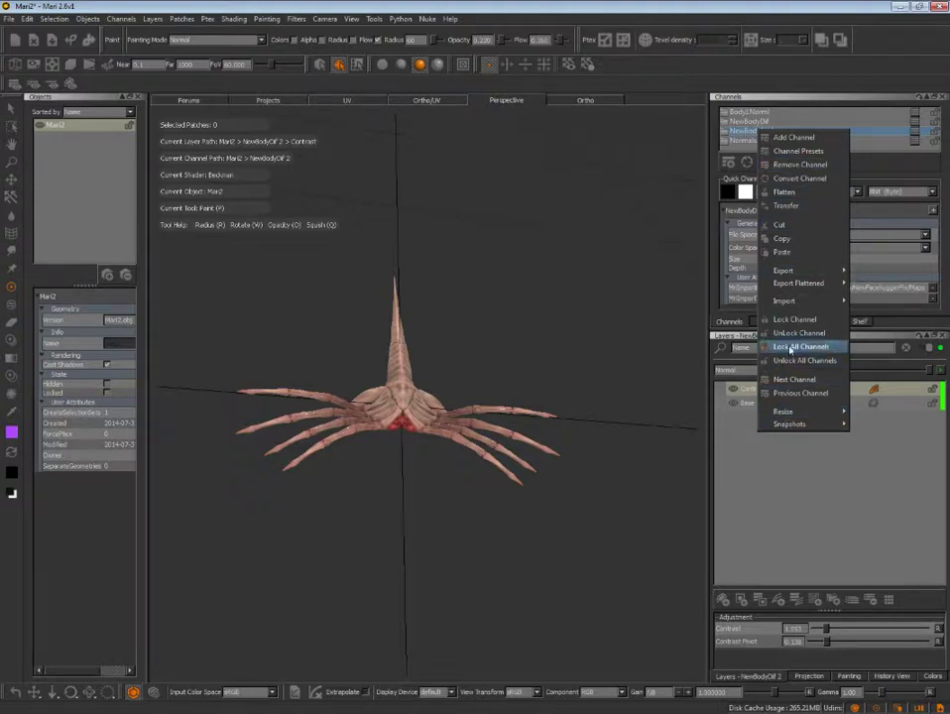
left_click(675, 160)
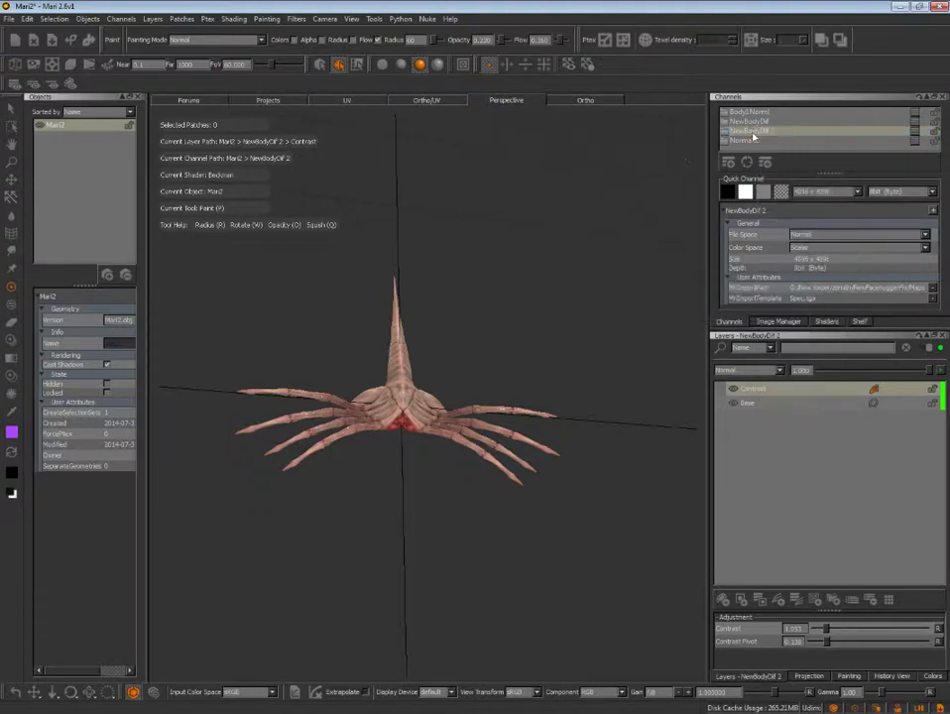
double_click(758, 131)
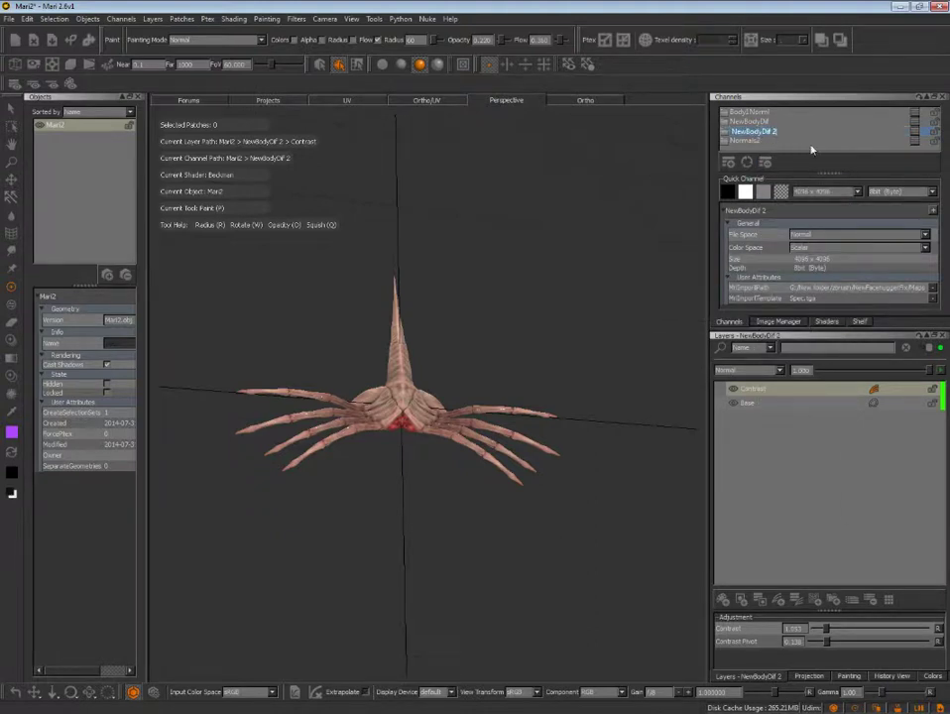
type("SpecTest")
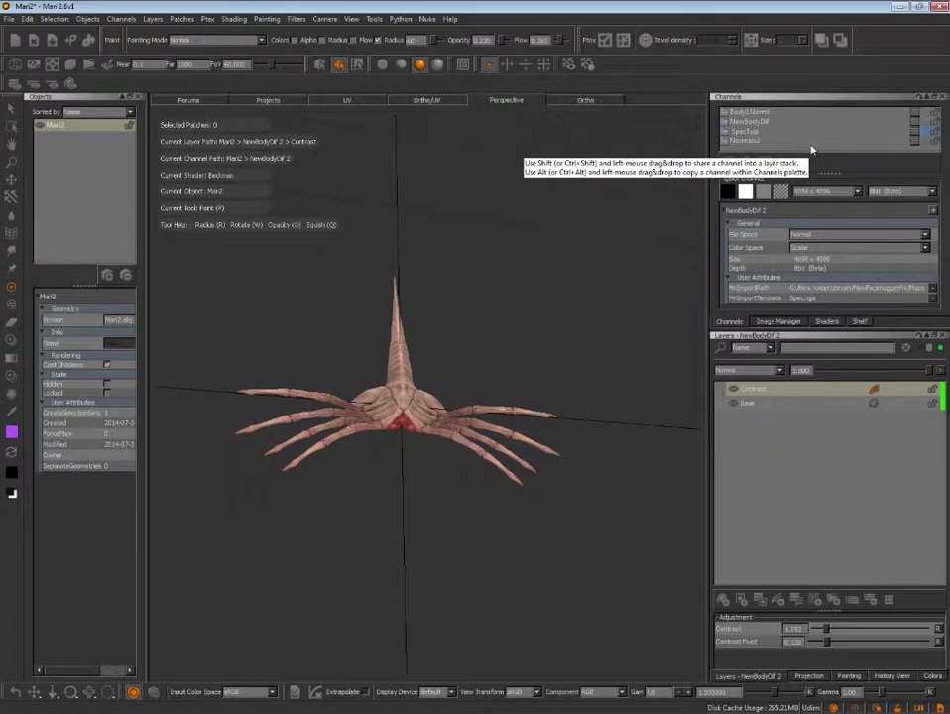
key("Return")
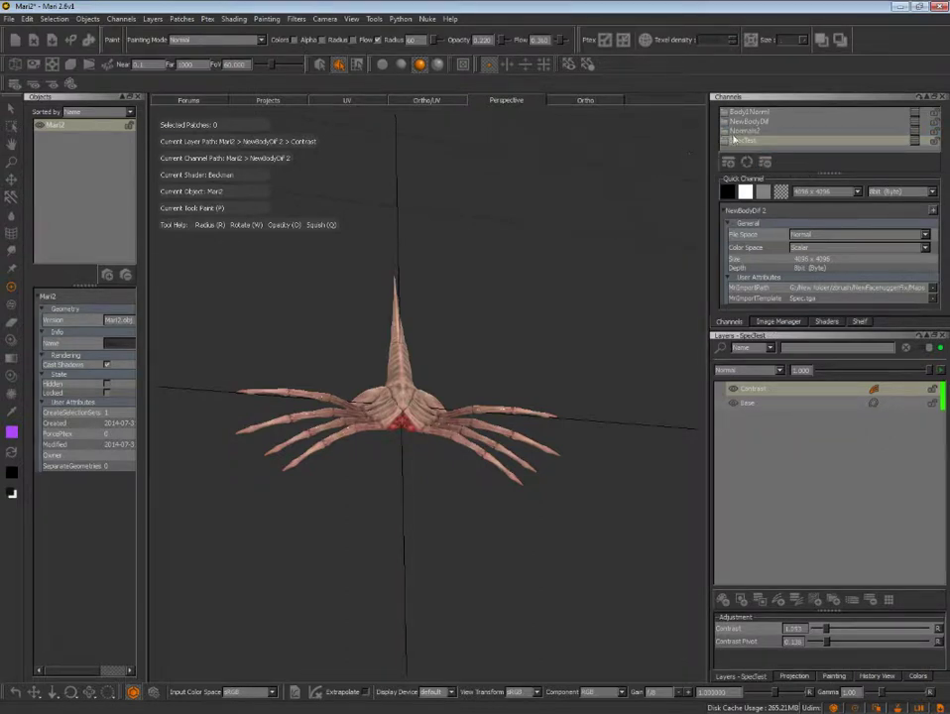
left_click(747, 122)
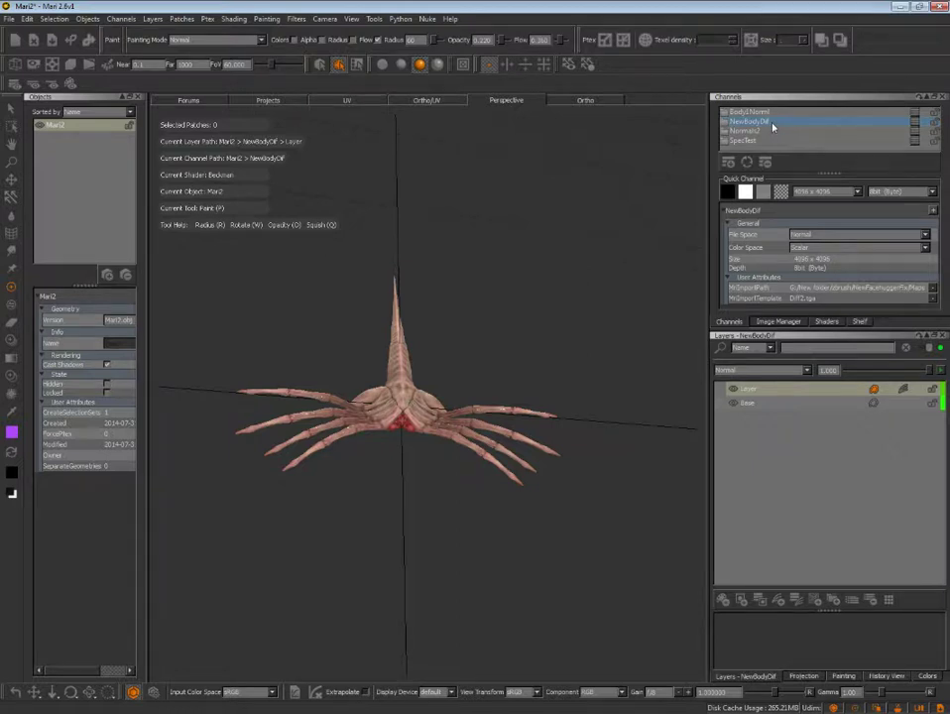
right_click(765, 128)
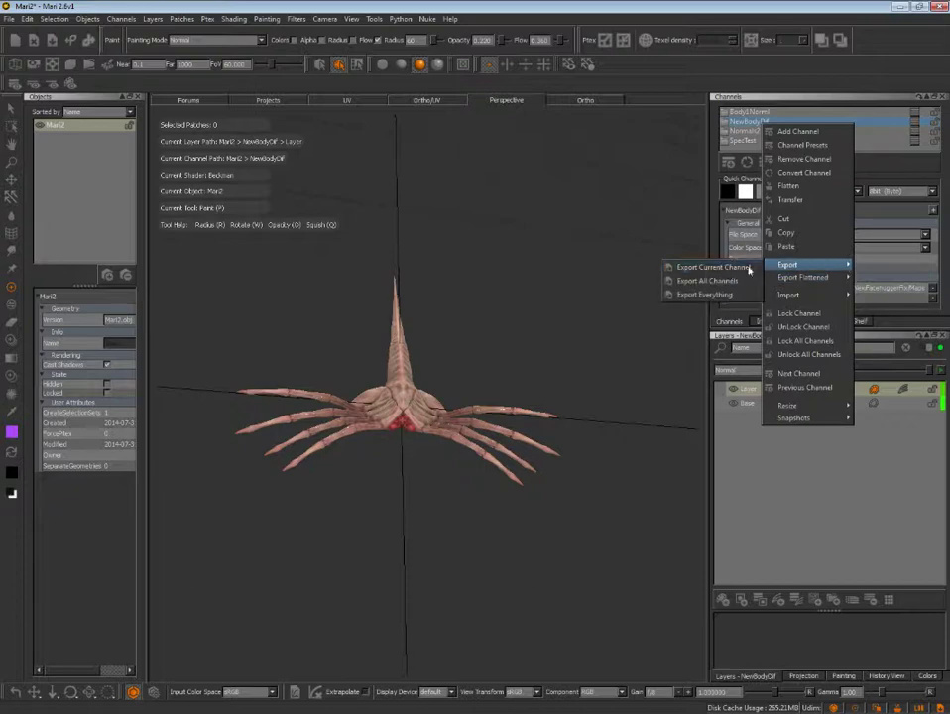
- Export NewBodyDif flattened as Diff3.tga from the Diff2.tga template, overwriting the old file
mouse_move(803, 277)
left_click(738, 280)
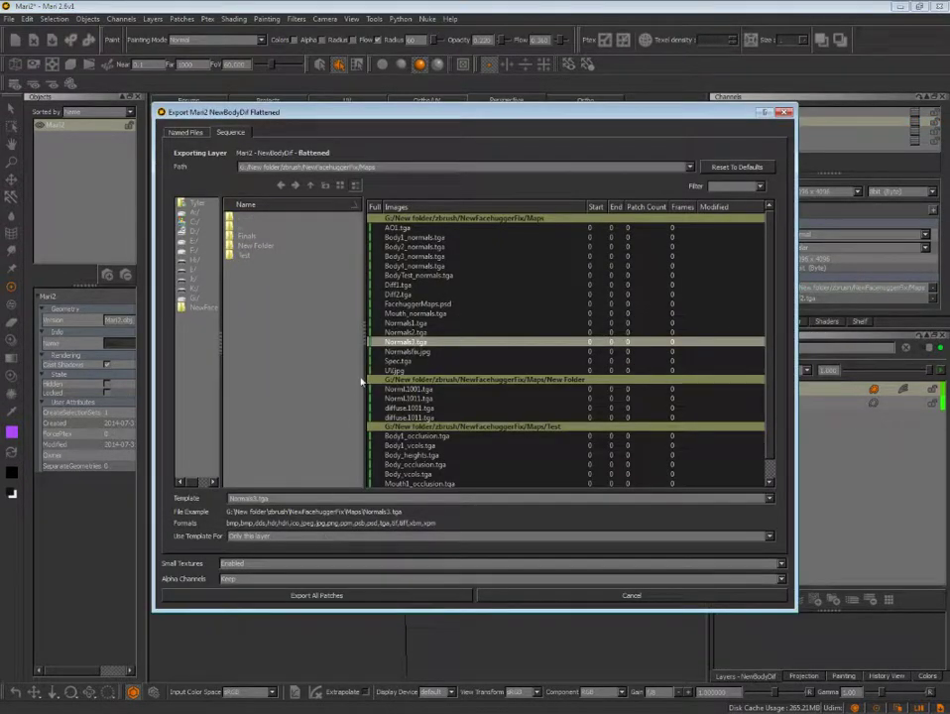
left_click(398, 294)
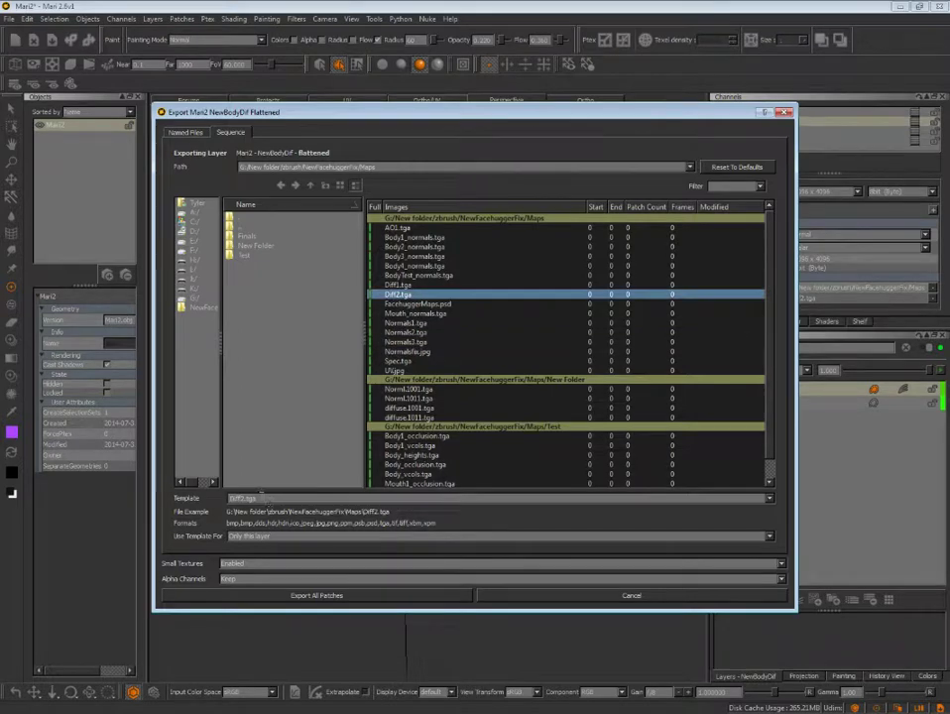
left_click(256, 498)
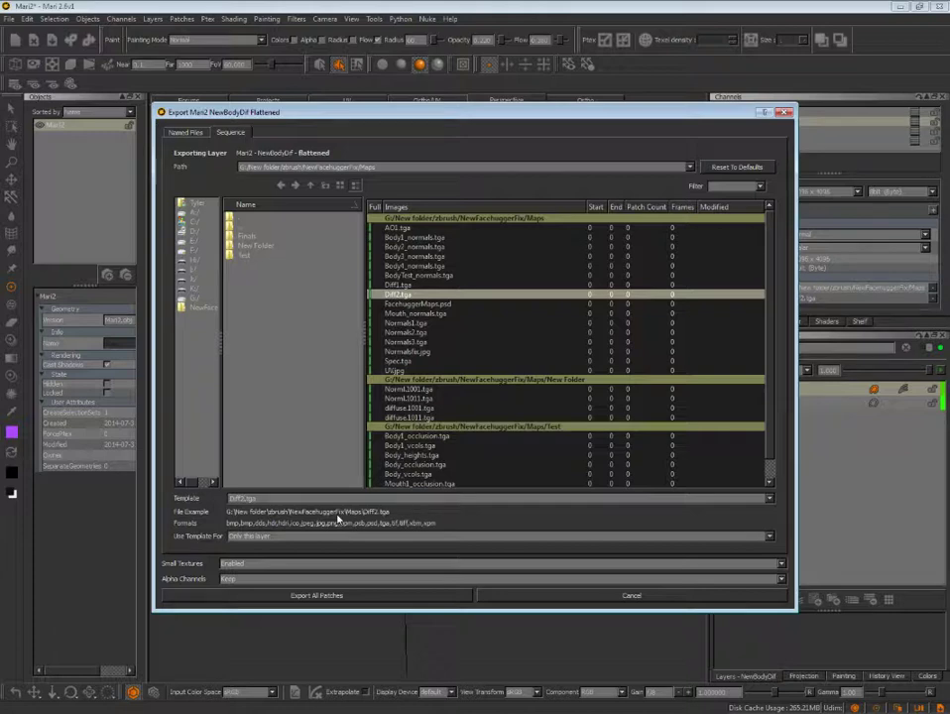
key("BackSpace")
type("$")
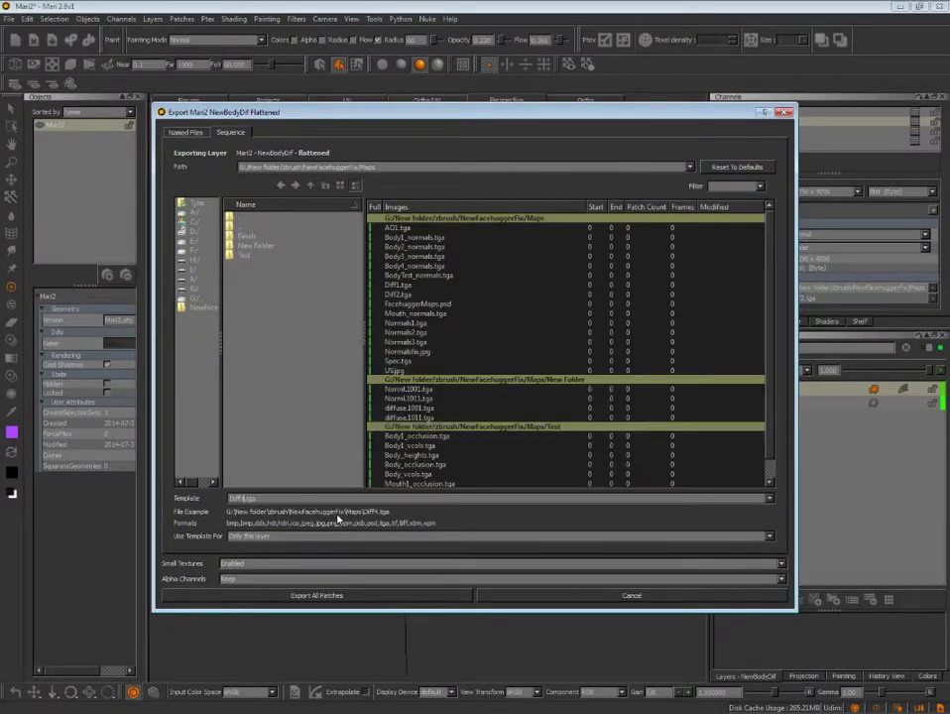
type("3")
left_click(339, 596)
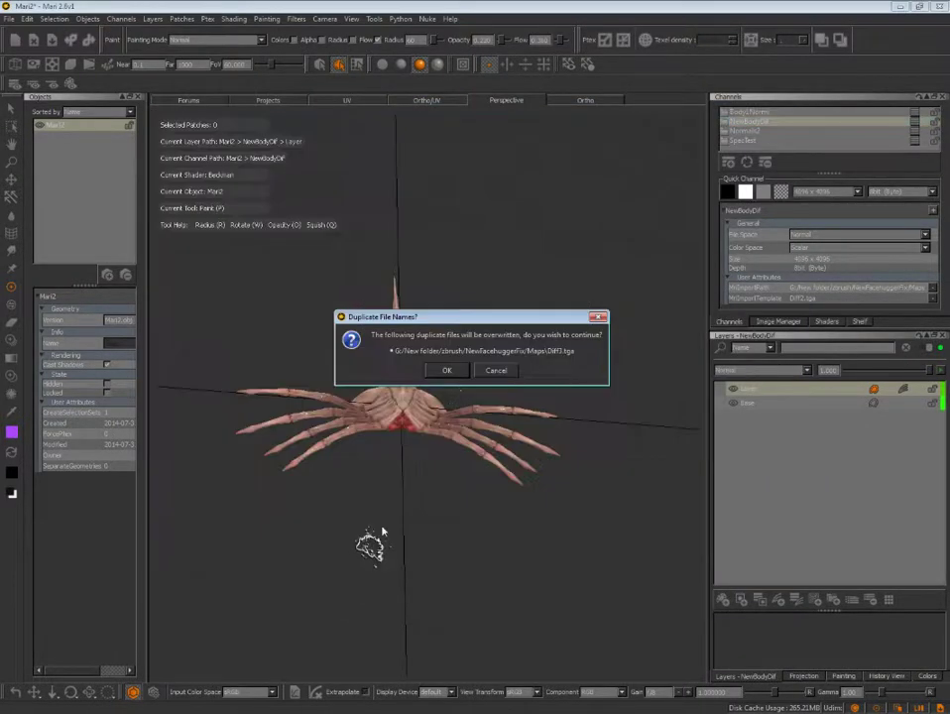
left_click(449, 369)
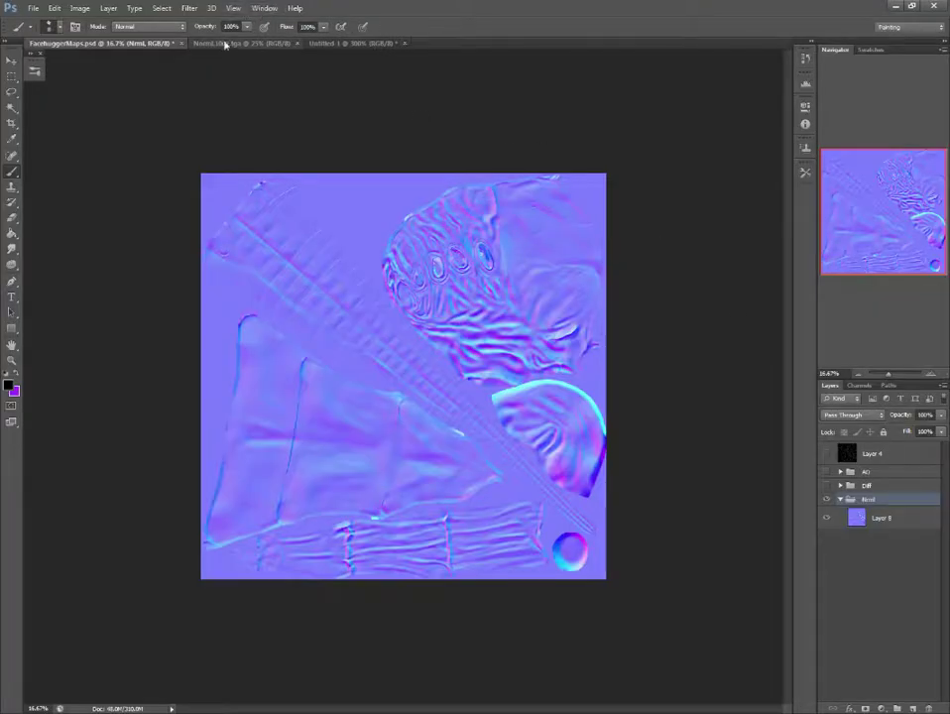
- Close the Norml.1001.tga document and open Normals3.tga from the Maps folder
left_click(226, 44)
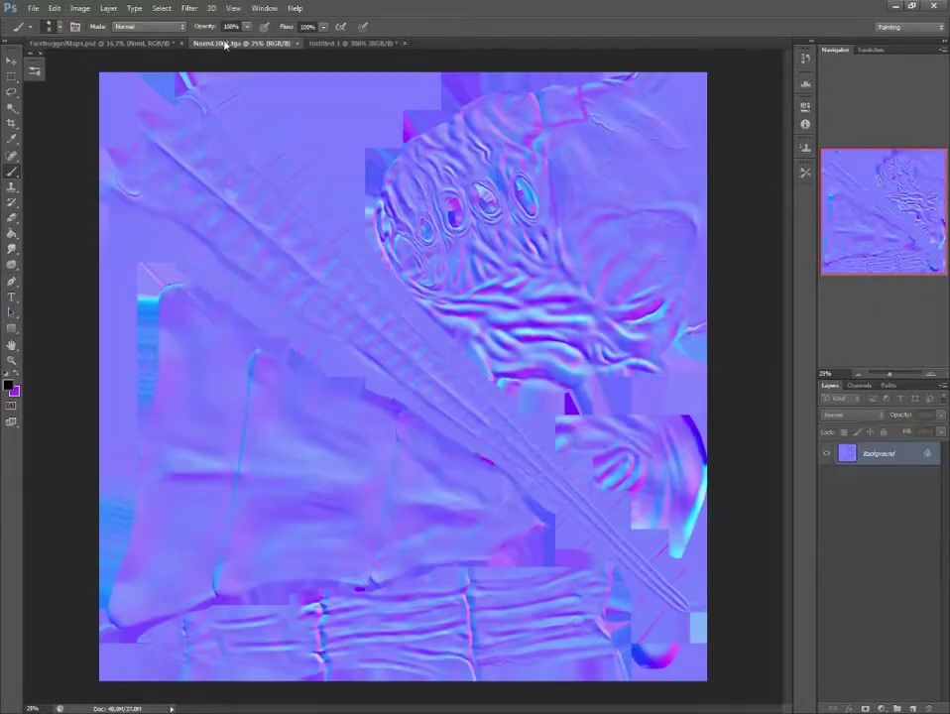
left_click(296, 44)
left_click(32, 7)
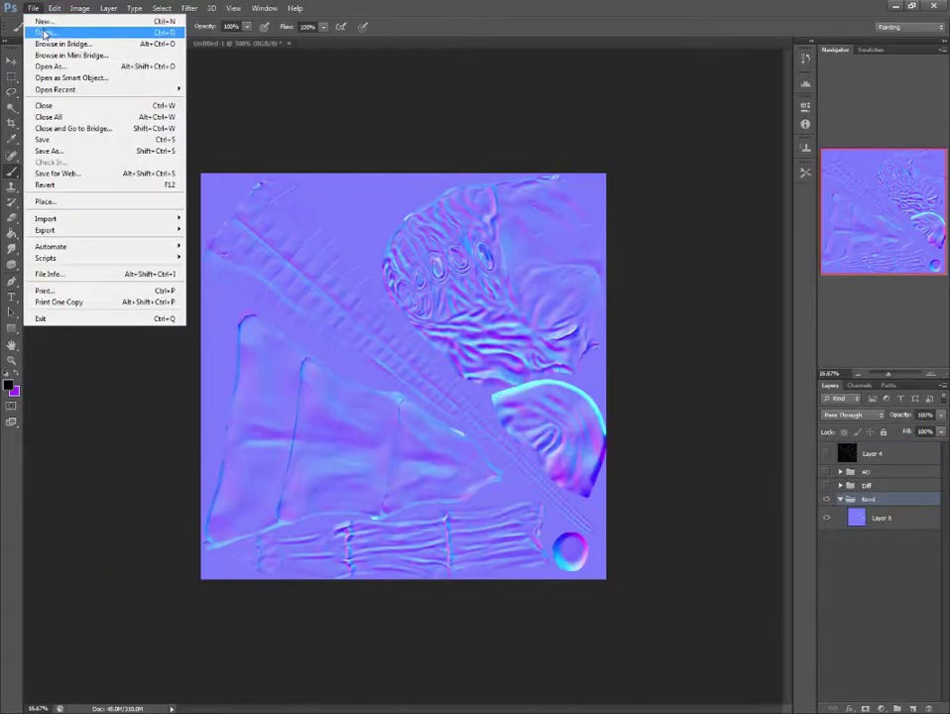
left_click(40, 24)
scroll(462, 371, "down", 2)
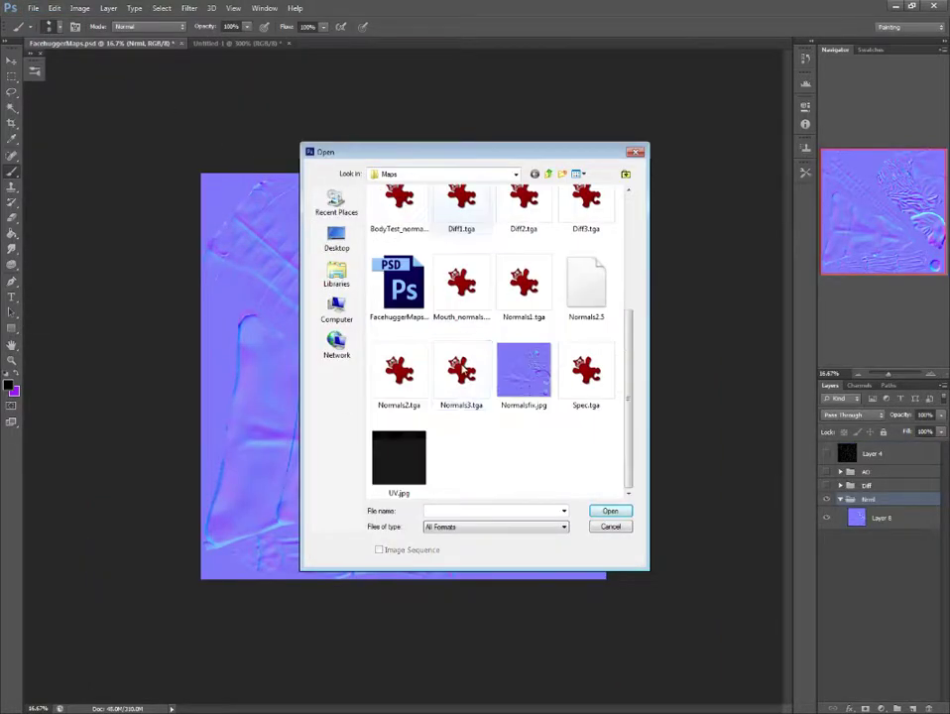
scroll(506, 368, "up", 3)
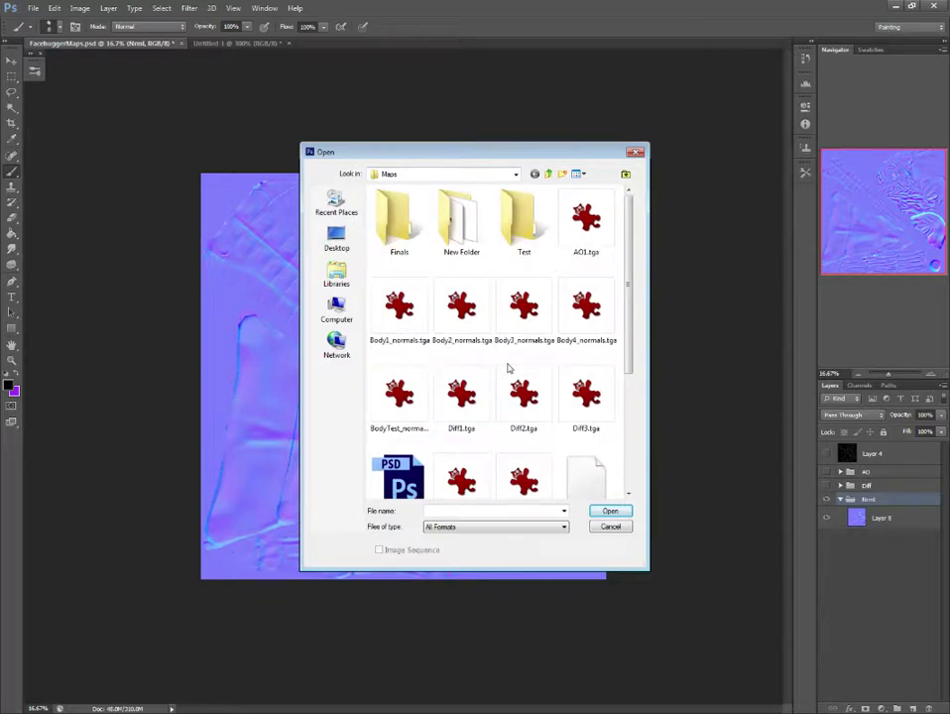
scroll(508, 368, "down", 3)
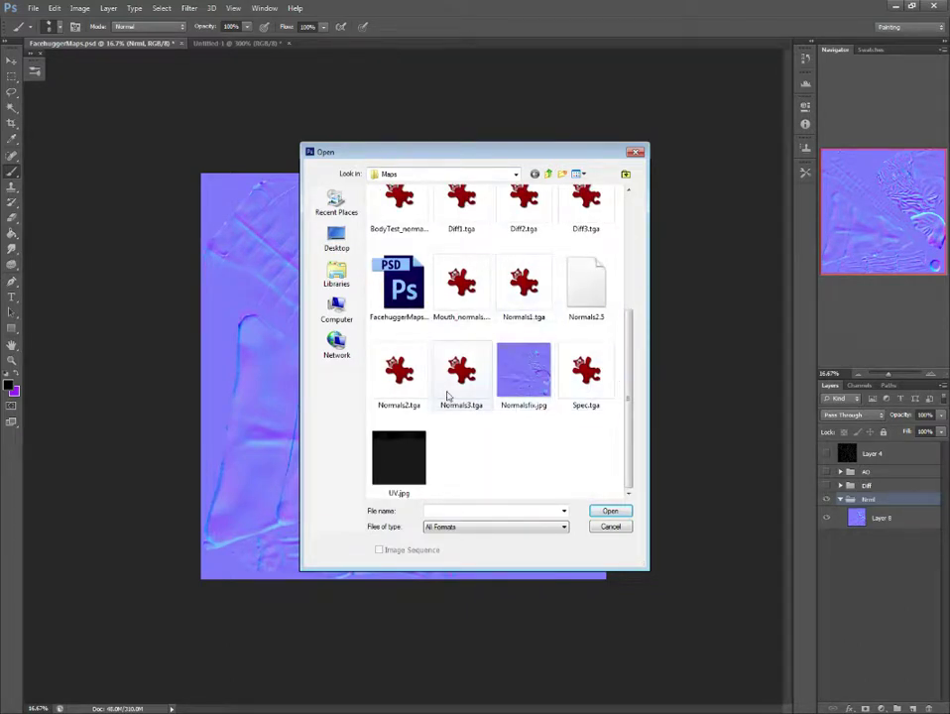
left_click(458, 374)
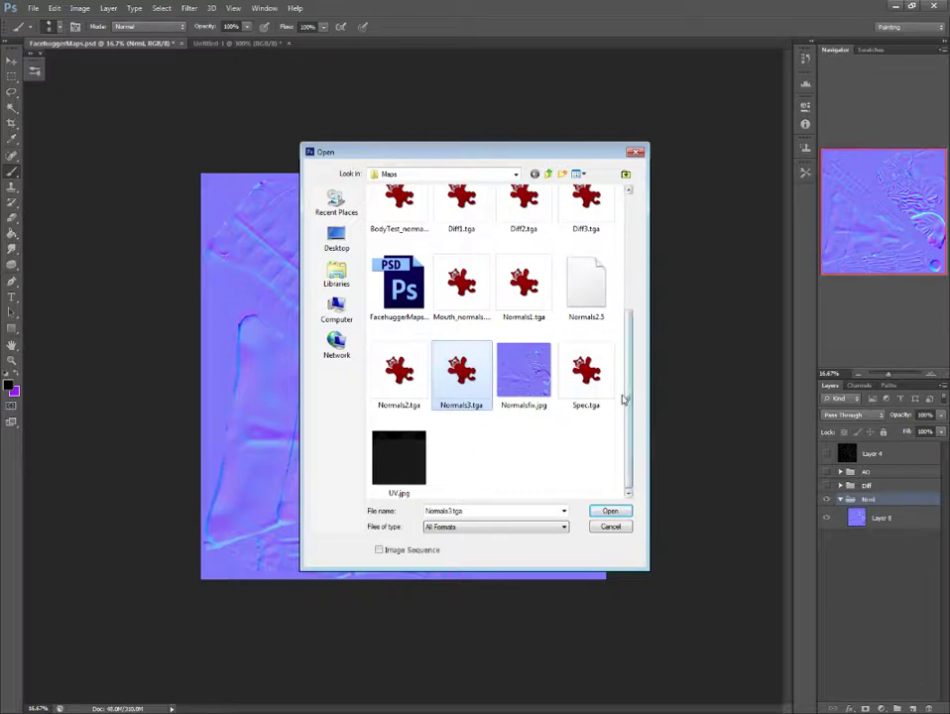
scroll(625, 396, "up", 1)
scroll(610, 388, "up", 1)
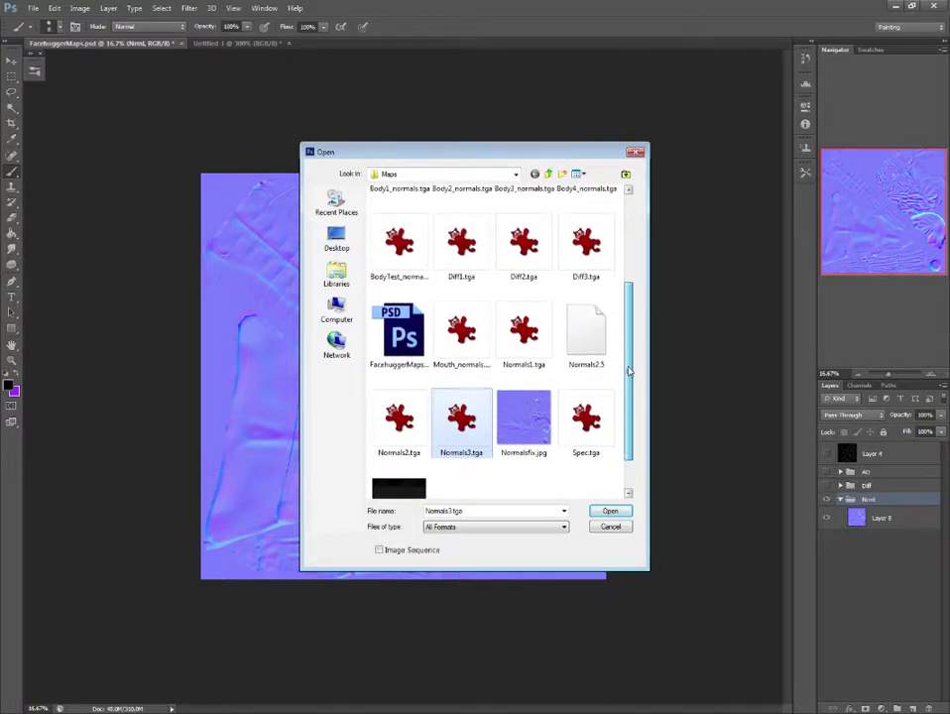
scroll(593, 380, "up", 1)
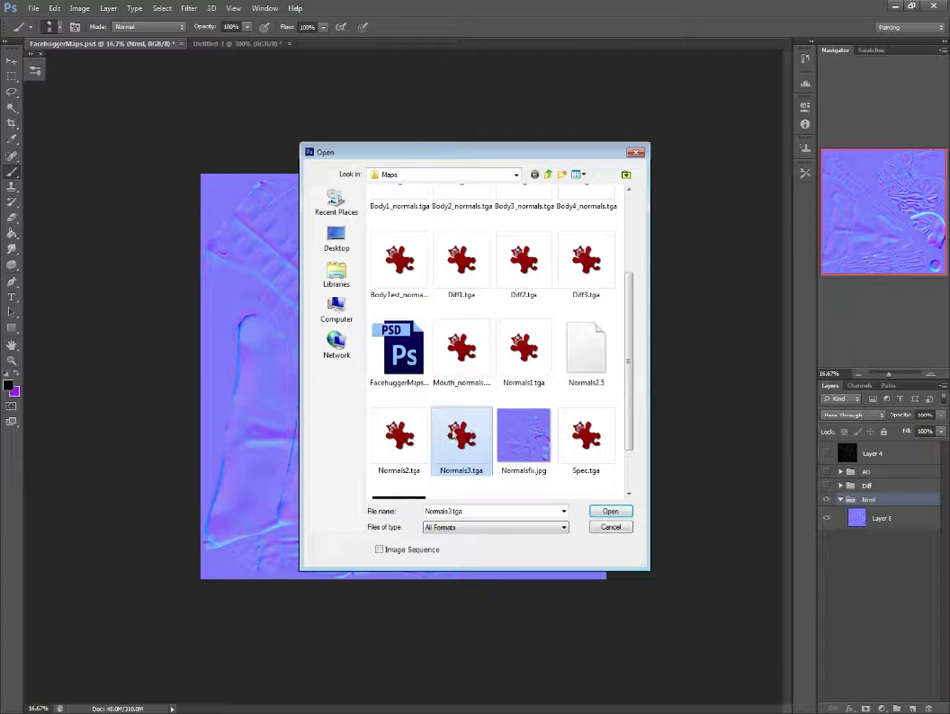
double_click(453, 436)
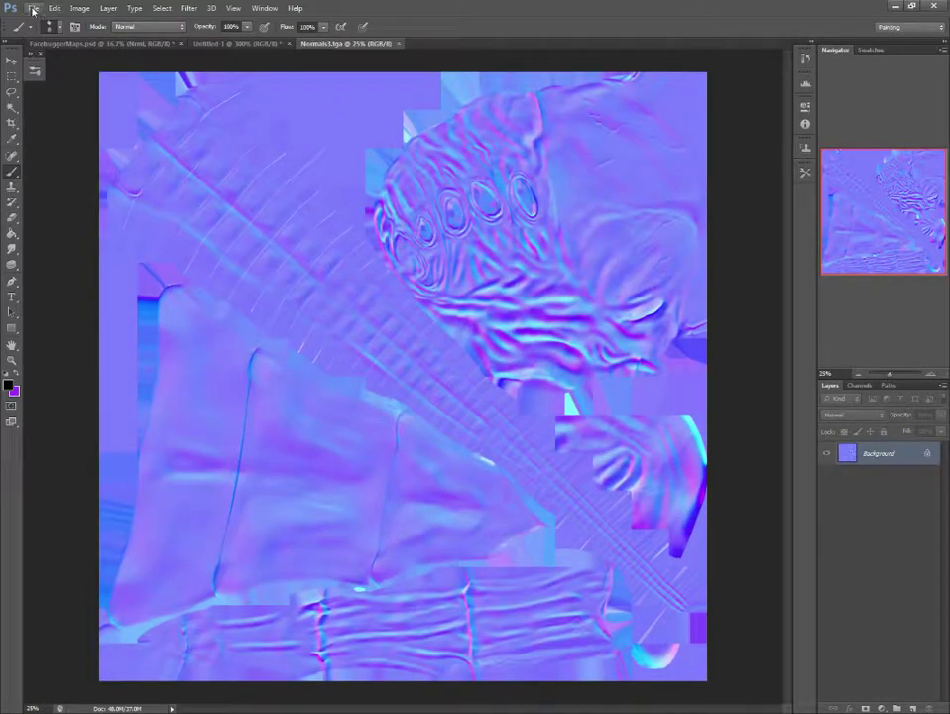
- Paste the new normal map into FacehuggerMaps.psd and load Layer 7's contents as a selection
scroll(208, 98, "down", 2)
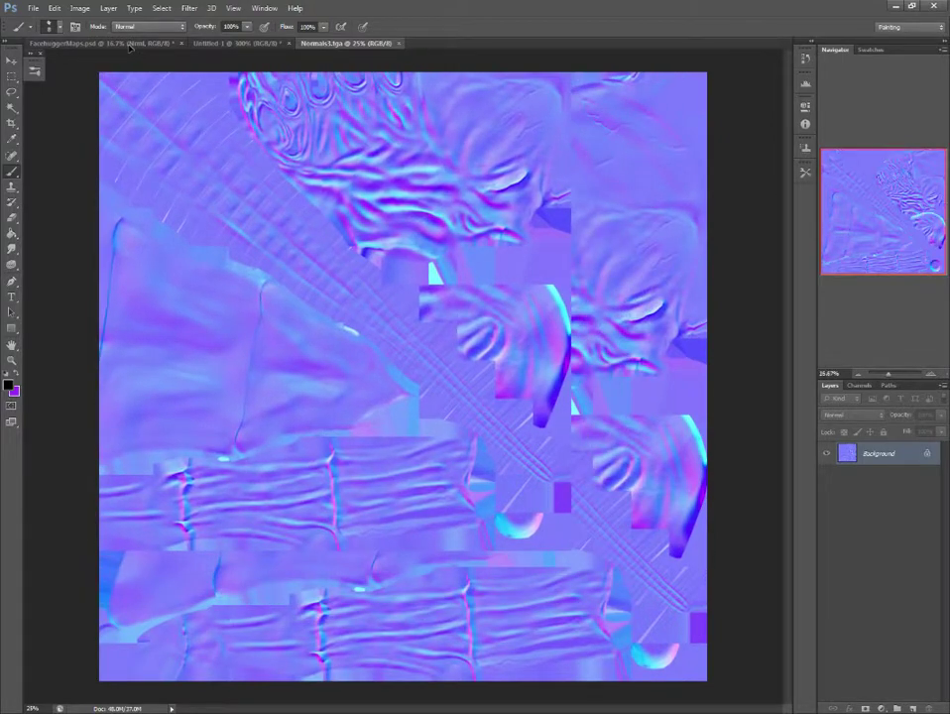
key("ctrl+Tab")
key("ctrl+v")
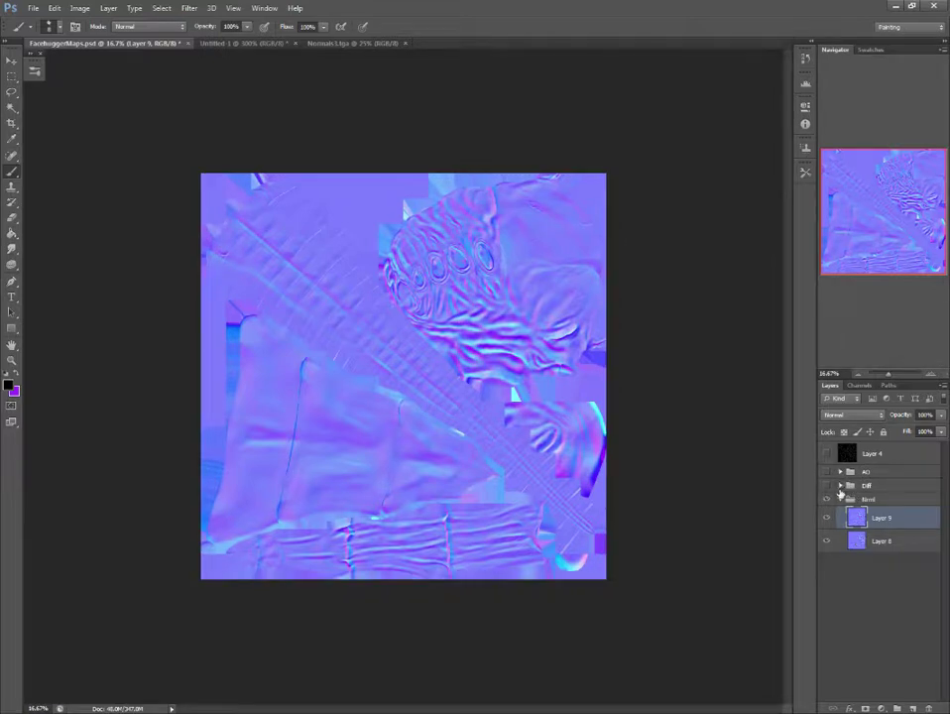
left_click(866, 485)
left_click(840, 486)
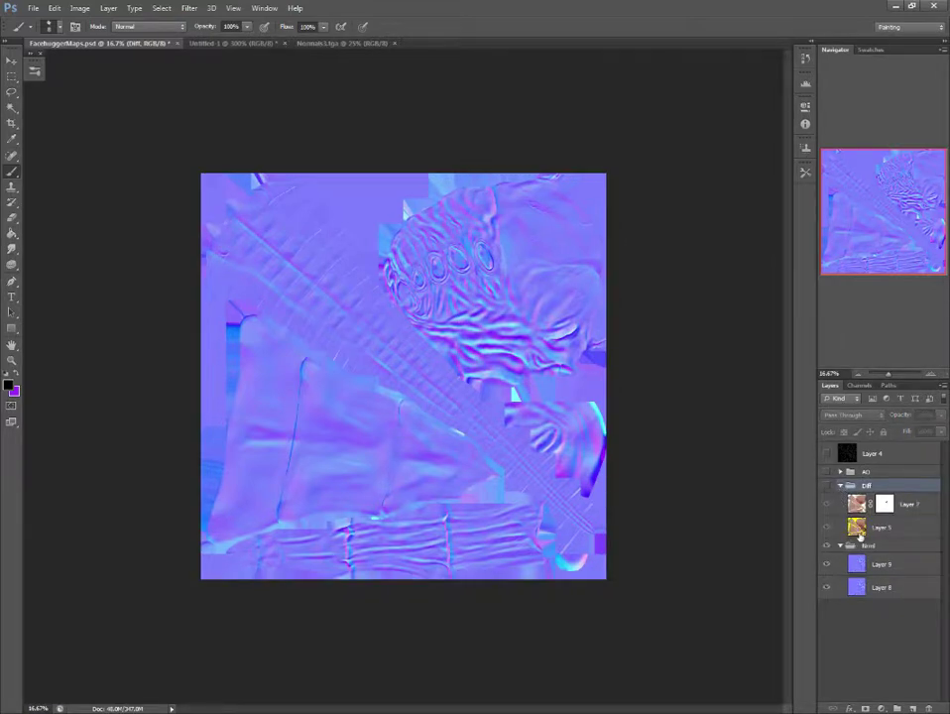
left_click(859, 531, "ctrl")
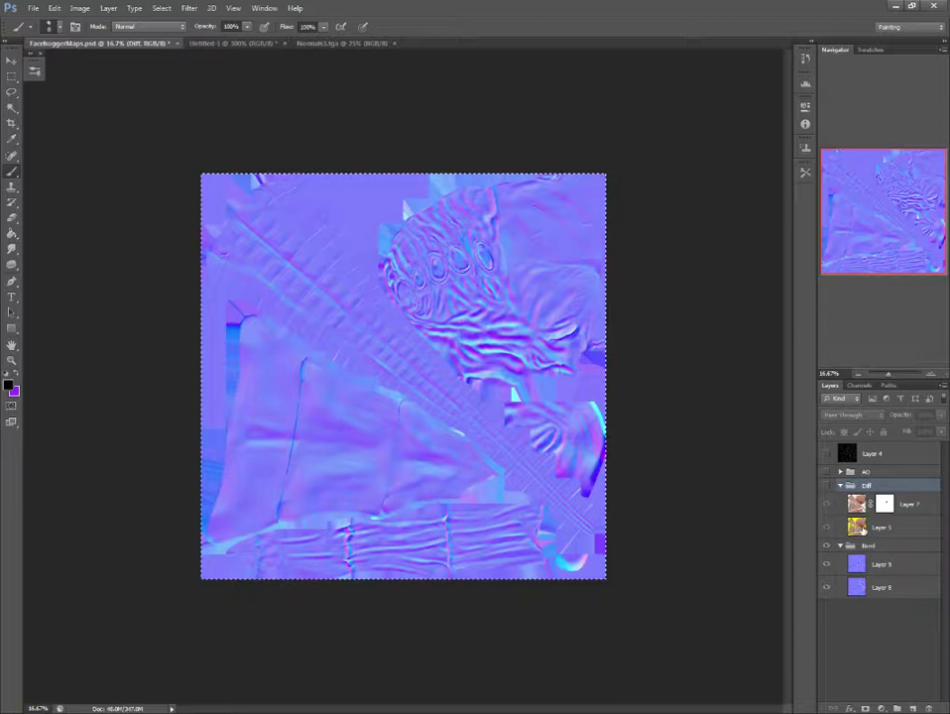
left_click(869, 507)
left_click(859, 507, "ctrl")
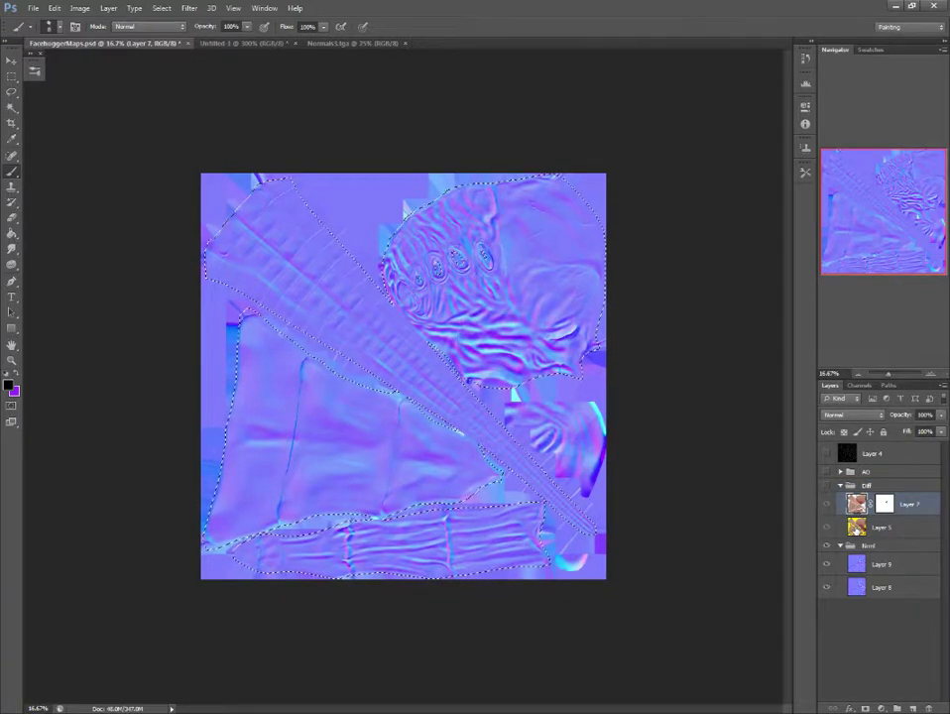
- Add a layer mask to Layer 9 from that selection and invert it
left_click(881, 564)
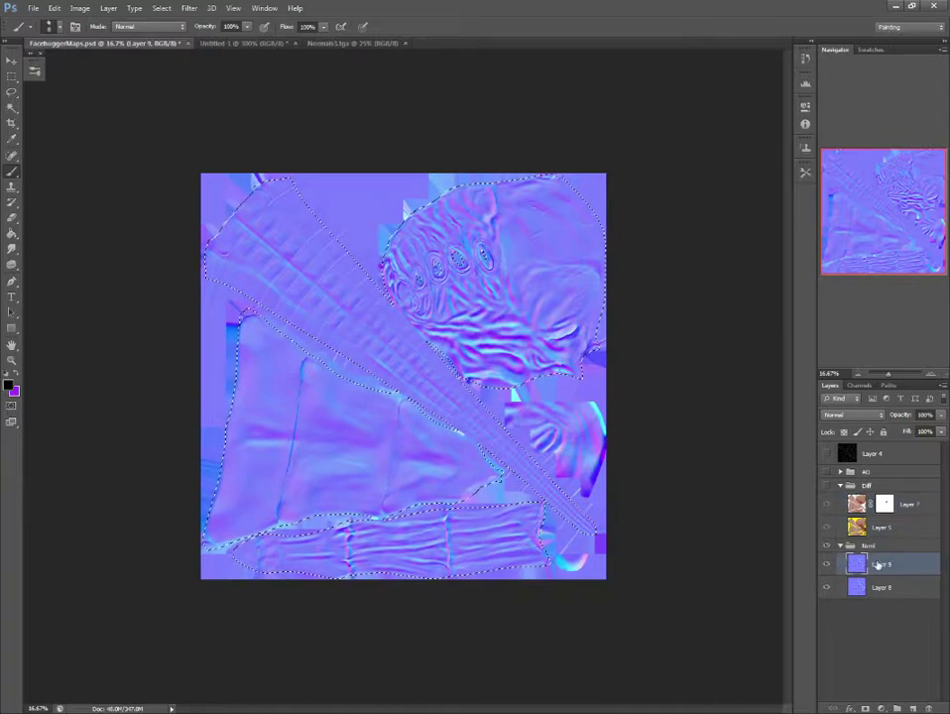
left_click(865, 708)
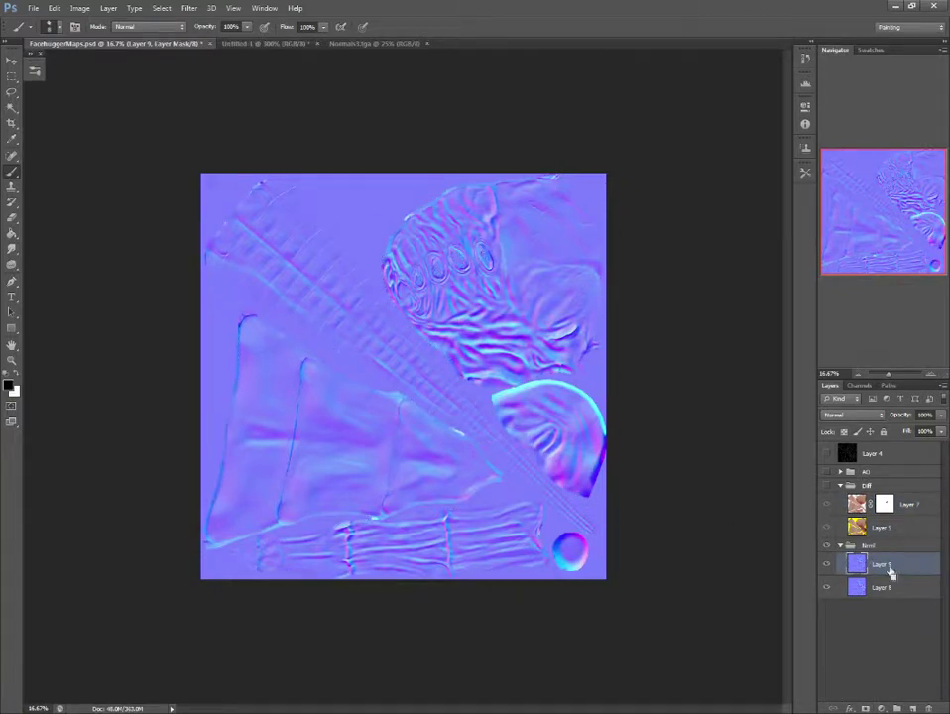
key("ctrl+z")
left_click(864, 709)
key("ctrl+i")
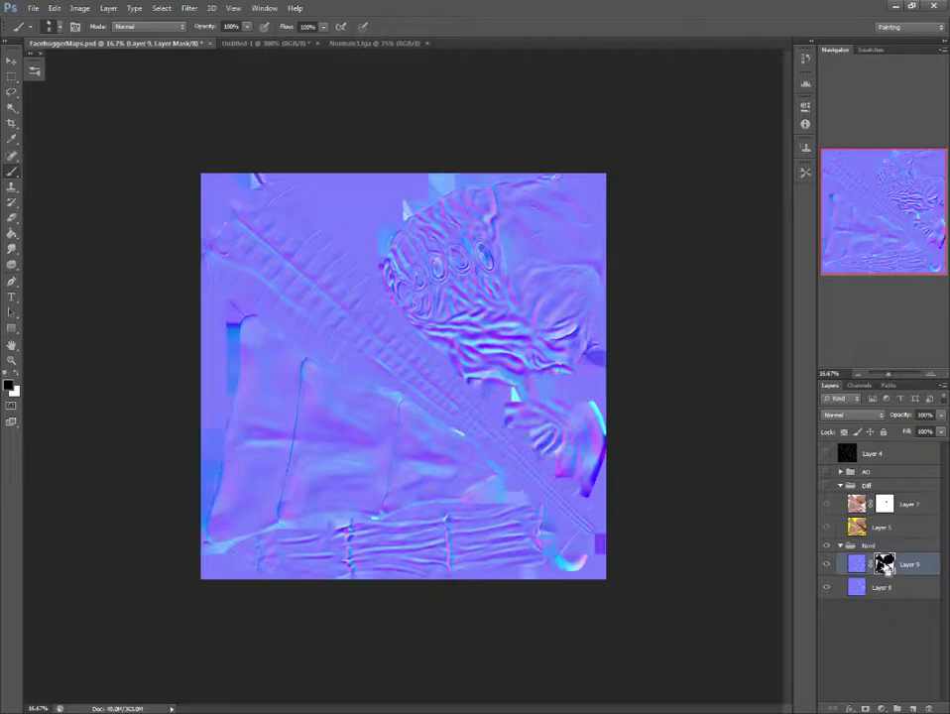
- Toggle Layer 9 on and off to compare old and new normals, then zoom to 25%
left_click(828, 588)
left_click(828, 588)
left_click(829, 565)
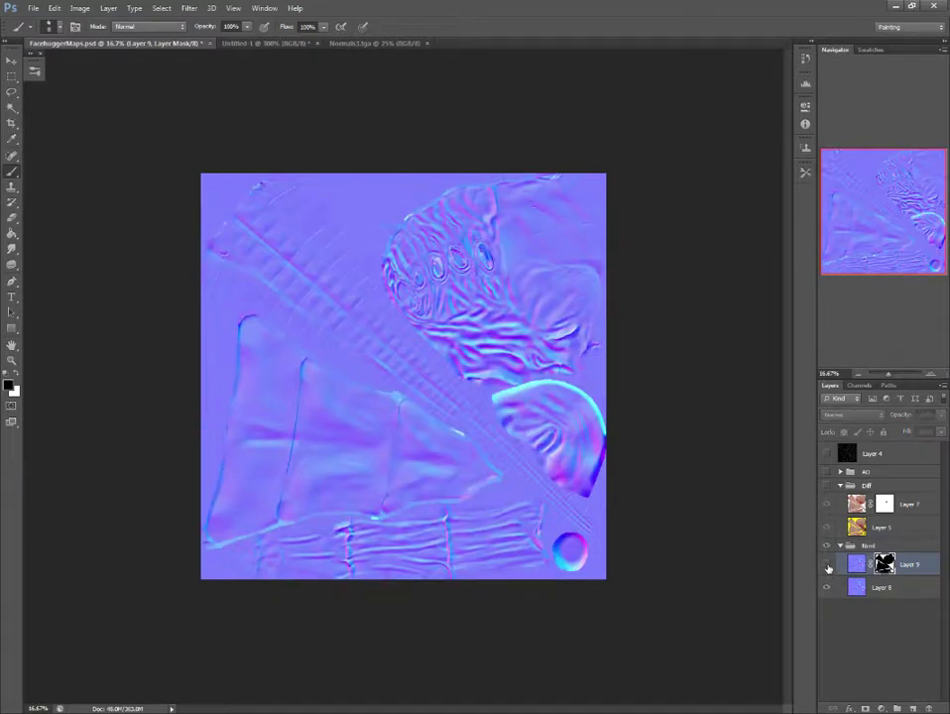
left_click(829, 565)
left_click(828, 565)
left_click(829, 564)
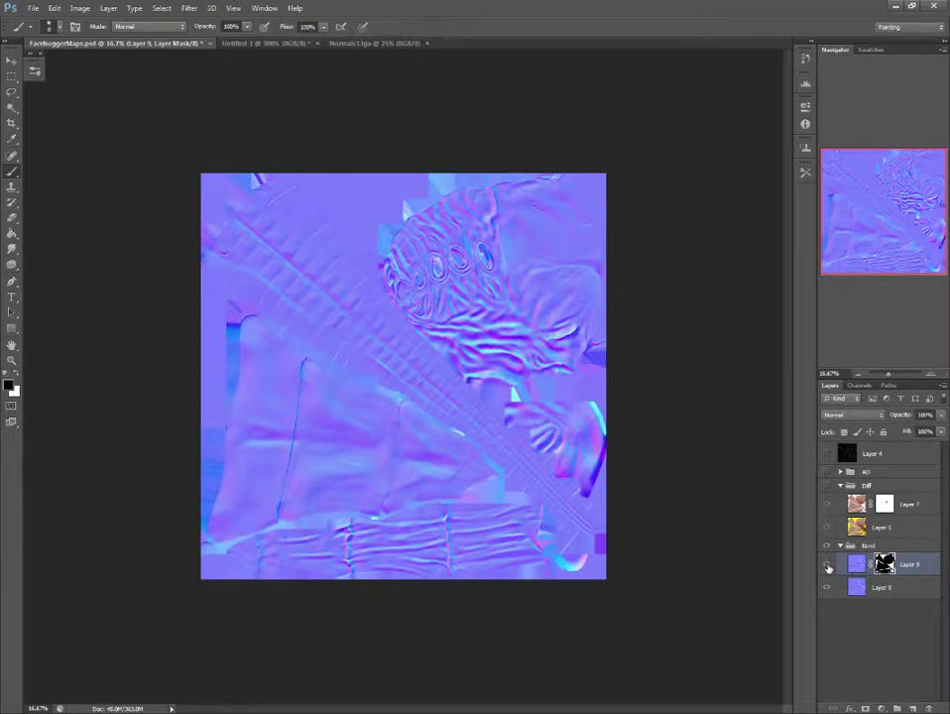
left_click(828, 564)
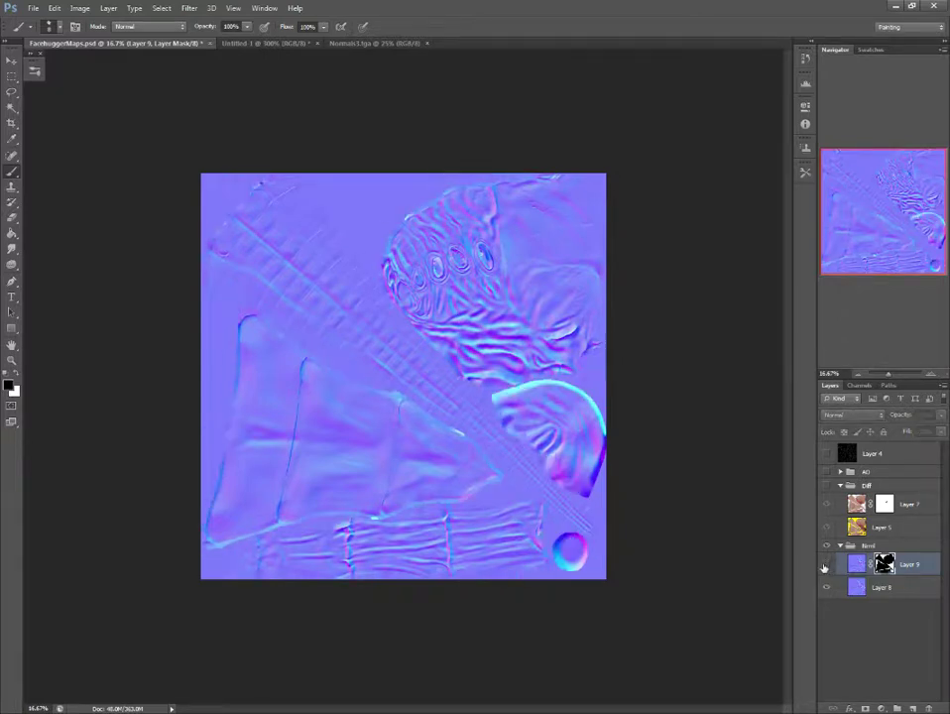
left_click(828, 565)
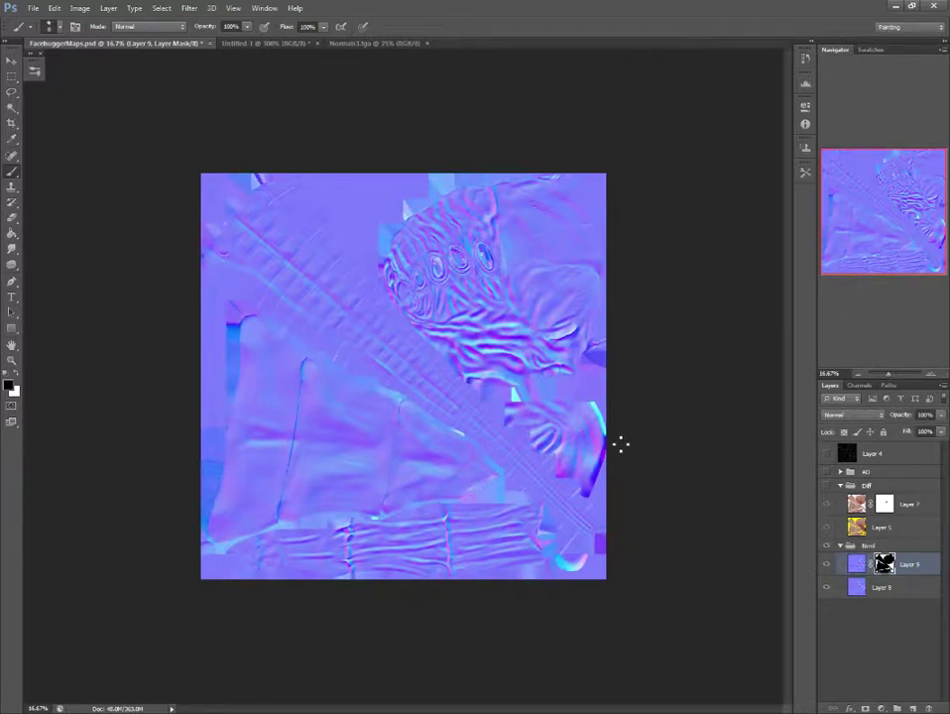
key("ctrl+plus")
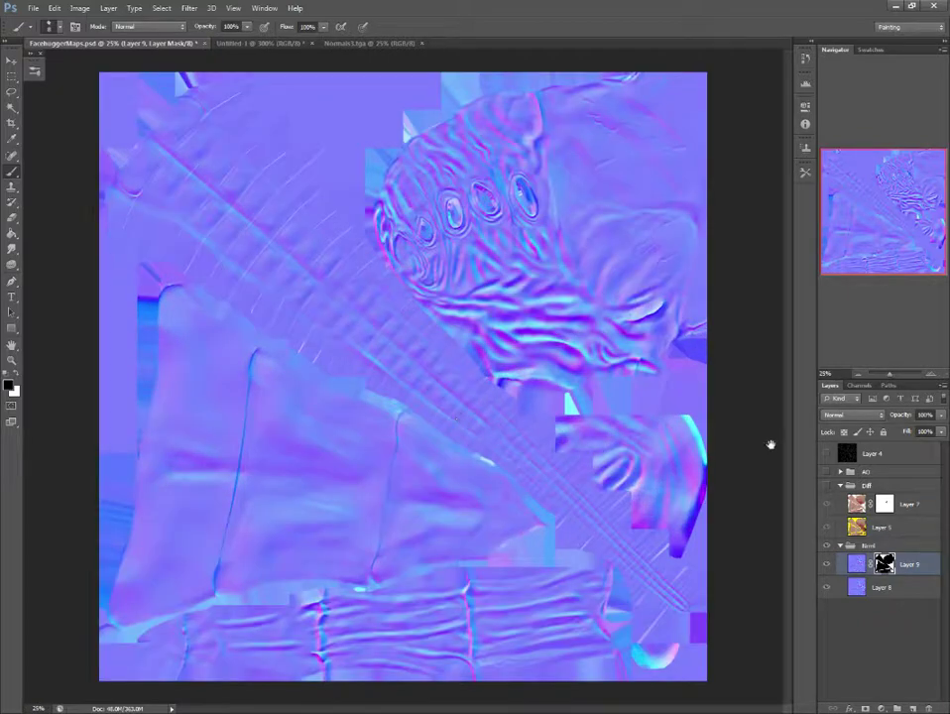
- Show Layer 4's UV wireframe and paint Layer 9's mask along the fan-shaped piece, undoing the last stroke
left_click(828, 453)
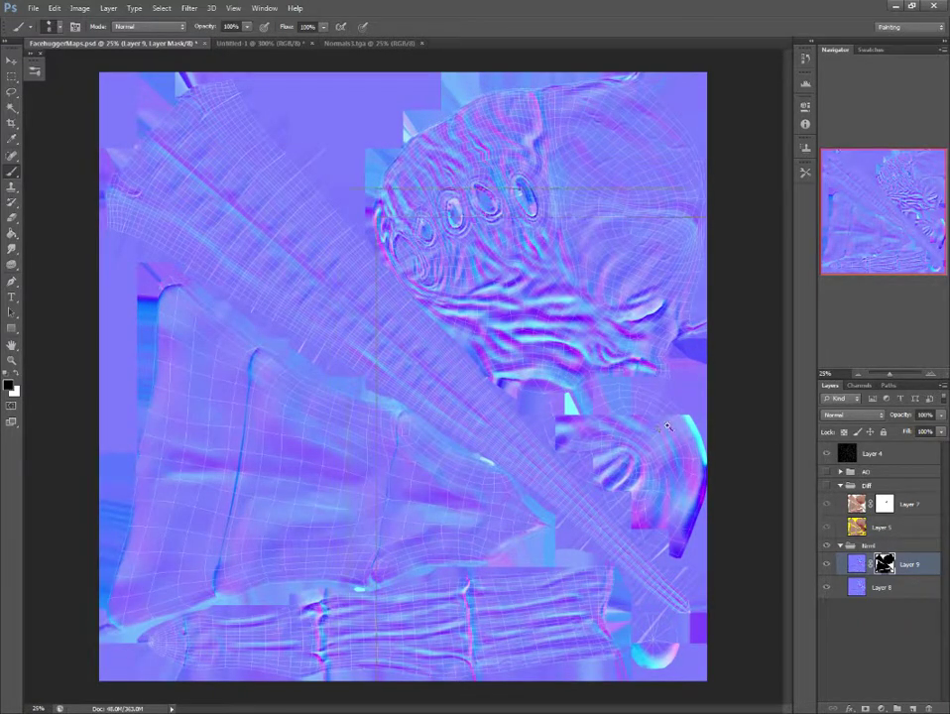
scroll(667, 427, "up", 1, "alt")
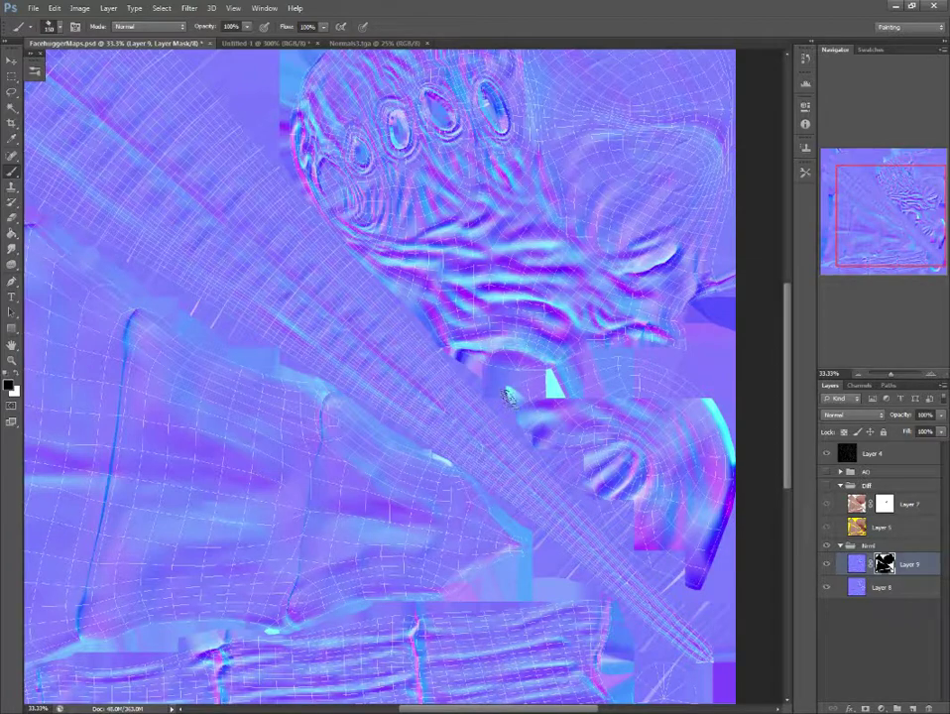
left_click_drag(510, 393, 545, 382)
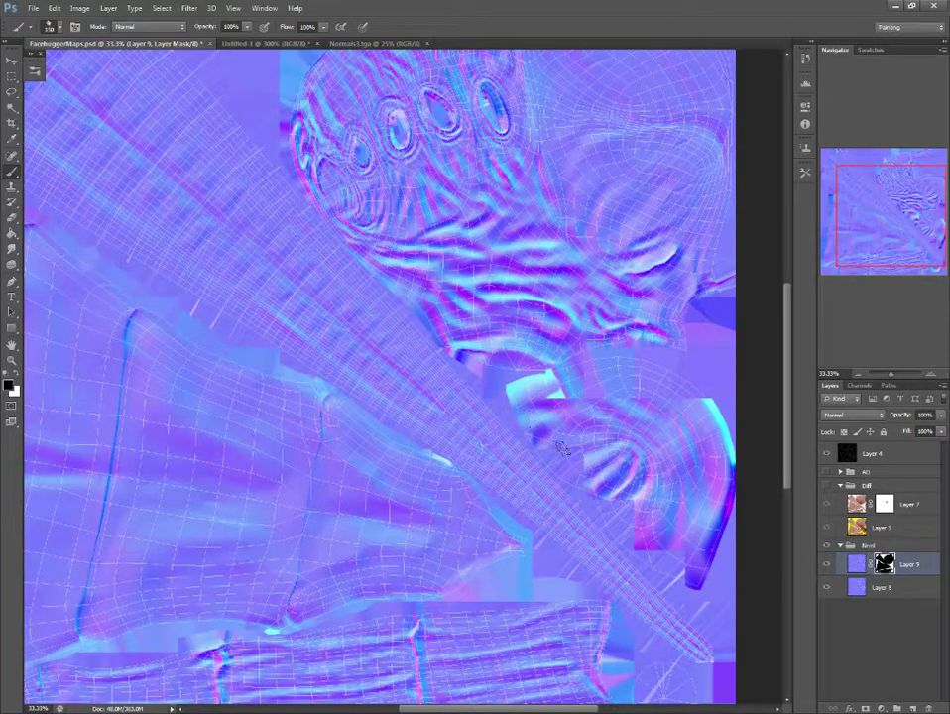
left_click_drag(556, 377, 620, 364)
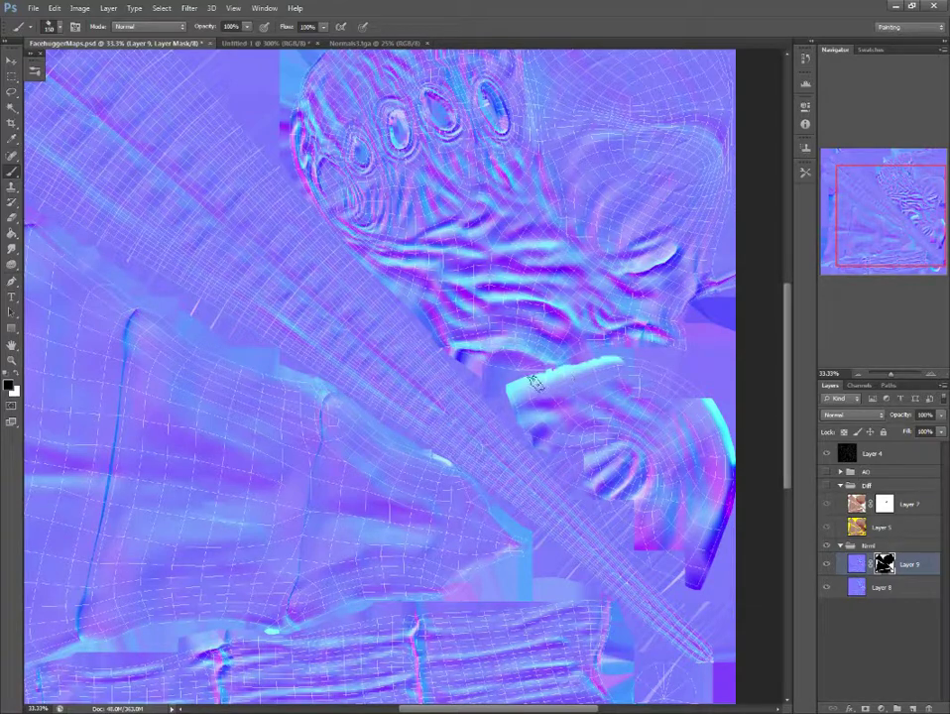
mouse_move(555, 375)
left_mouse_down()
mouse_move(645, 365)
mouse_move(736, 416)
left_mouse_up()
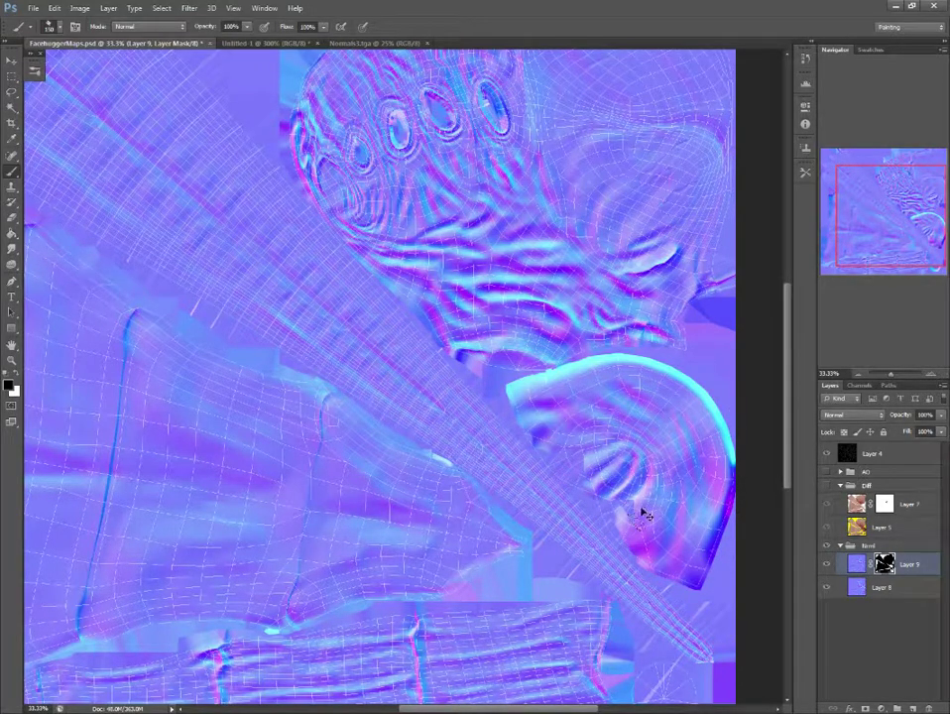
key("ctrl+z")
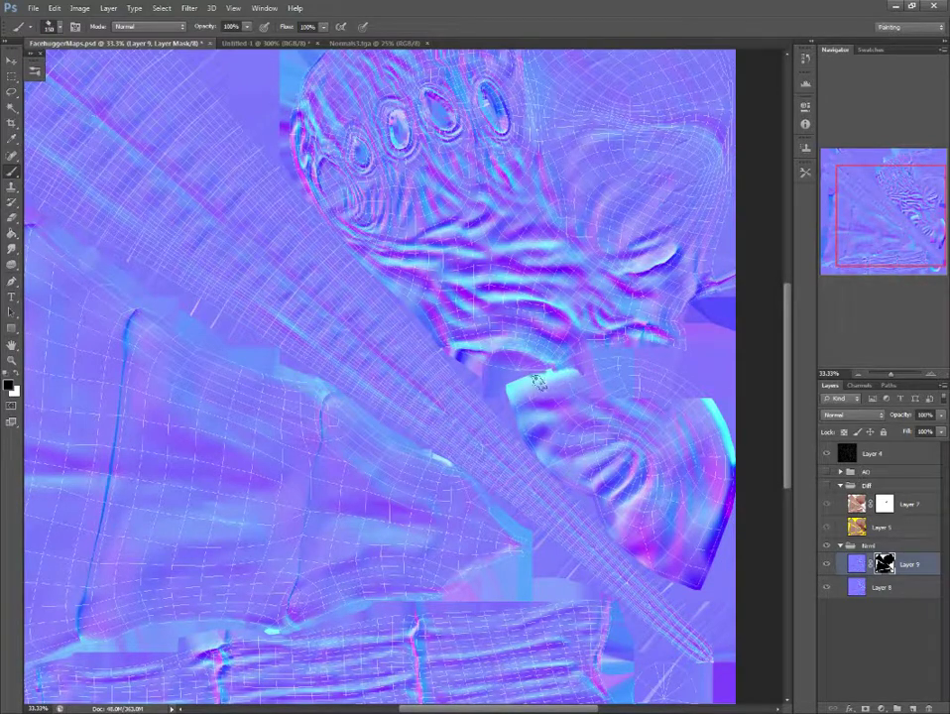
- Repaint the fan piece's top edge on the mask and reveal the small sphere at lower right
left_click_drag(556, 376, 700, 378)
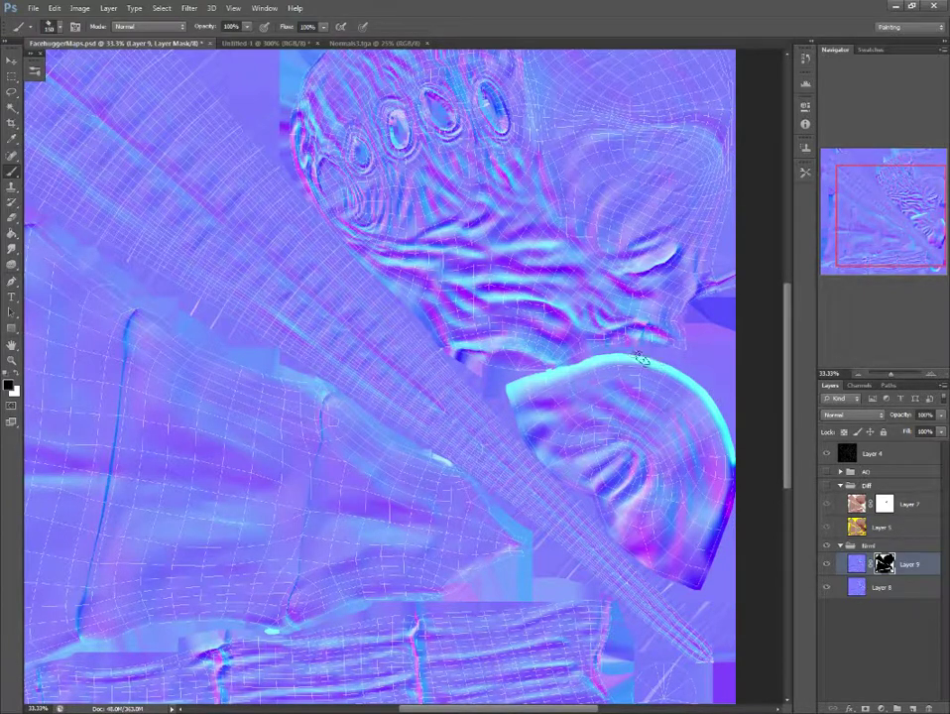
left_click_drag(556, 374, 505, 395)
scroll(516, 382, "down", 3)
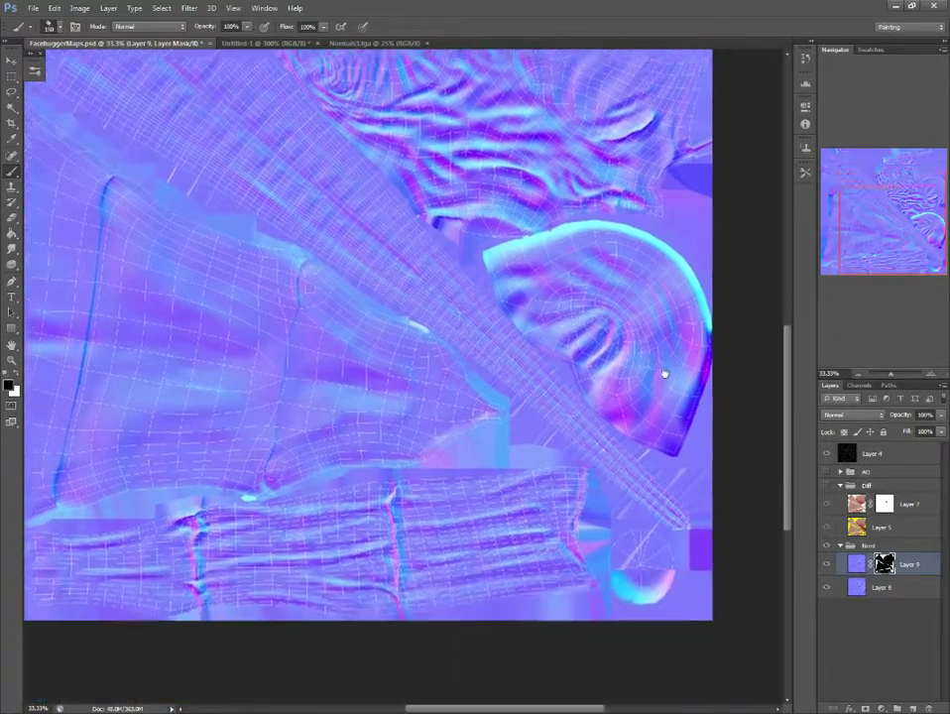
scroll(496, 381, "down", 2)
left_click_drag(644, 544, 652, 476)
left_click_drag(673, 521, 631, 561)
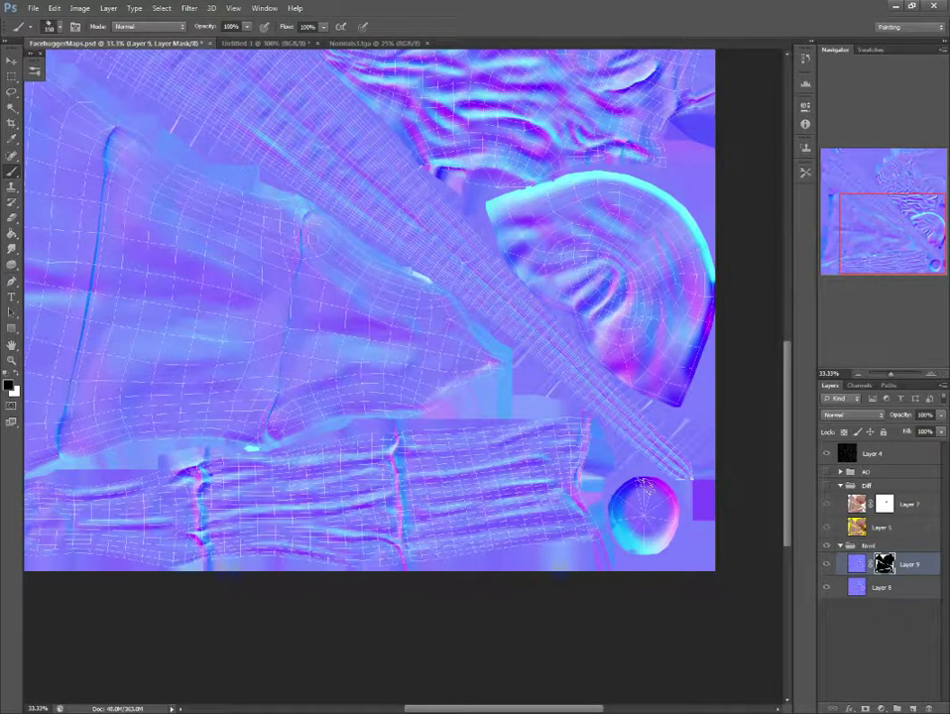
- Show the Diff group, select Layer 5 and Magic Wand the yellow background
left_click(826, 503)
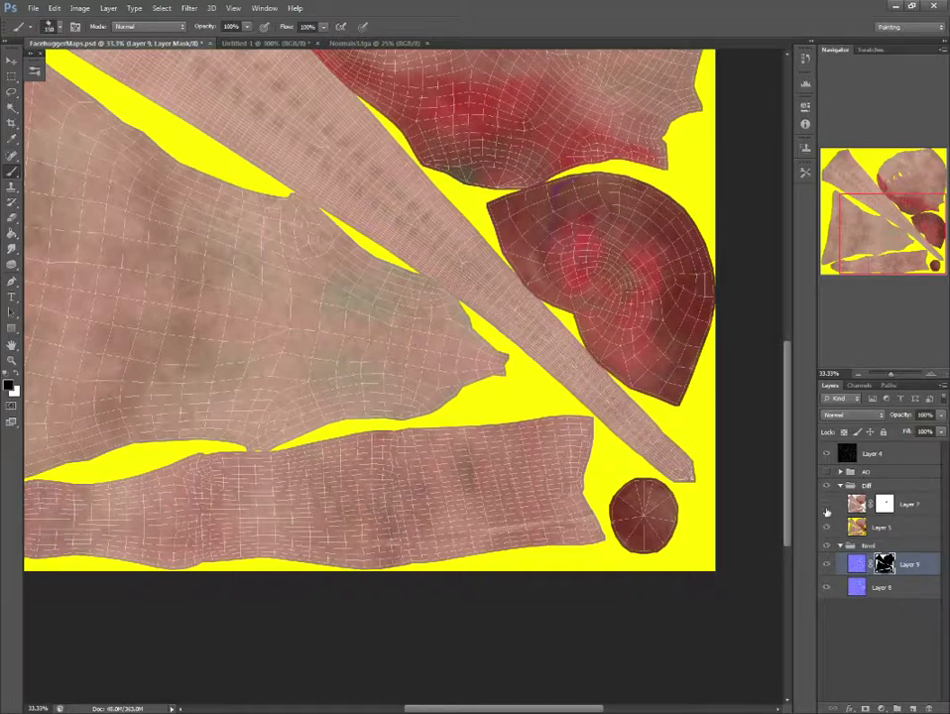
left_click(857, 526)
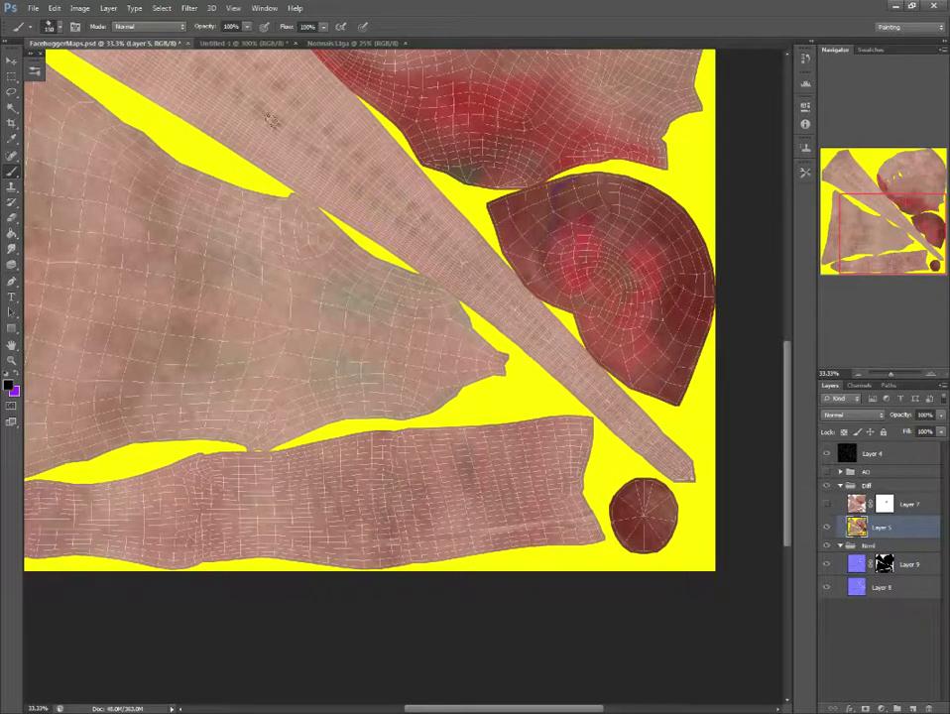
left_click(13, 108)
left_click(162, 123)
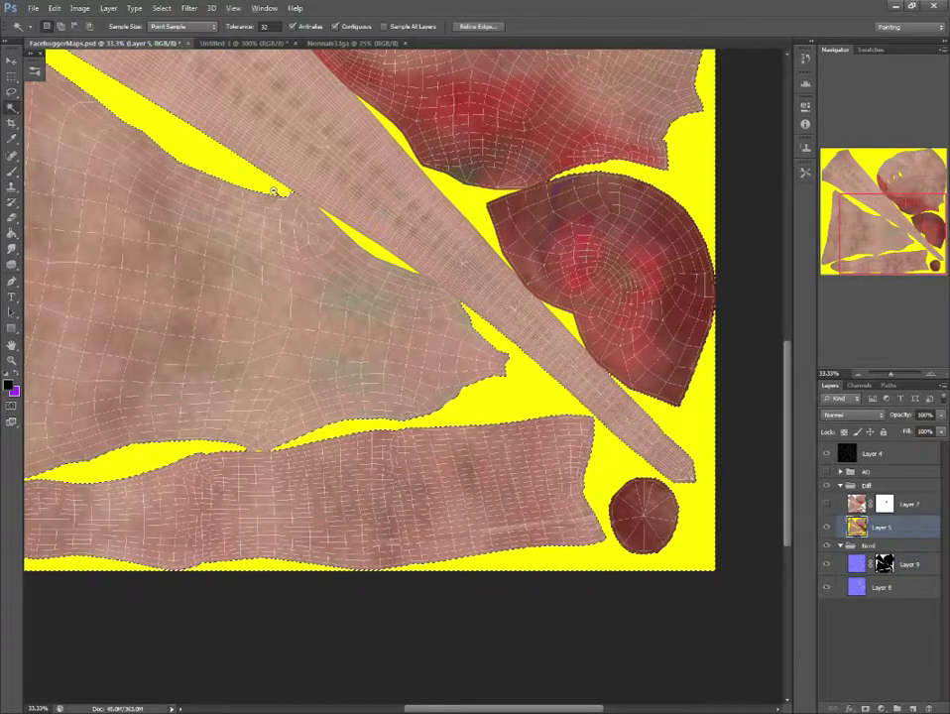
key("ctrl+minus")
- Reselect the yellow background, hide the Diff group and make Layer 9 active
key("alt+period")
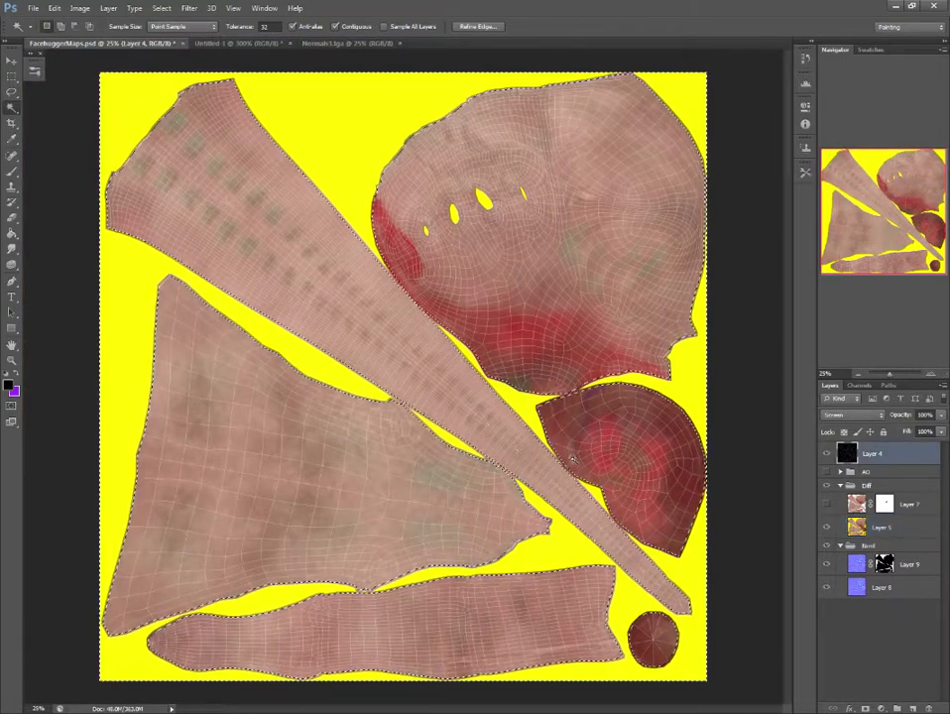
key("ctrl+d")
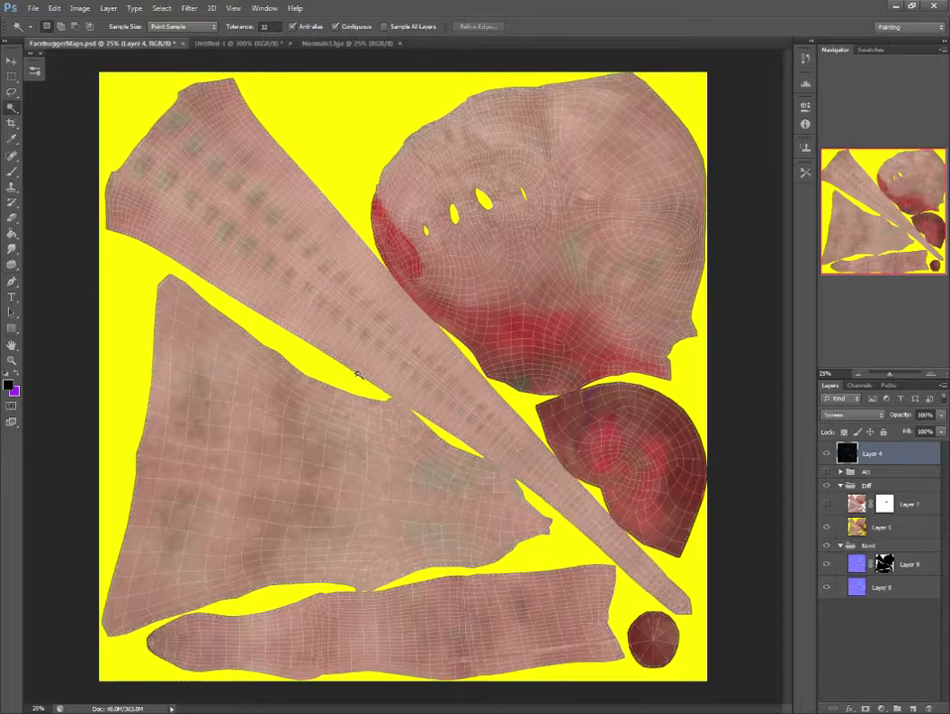
left_click(343, 383)
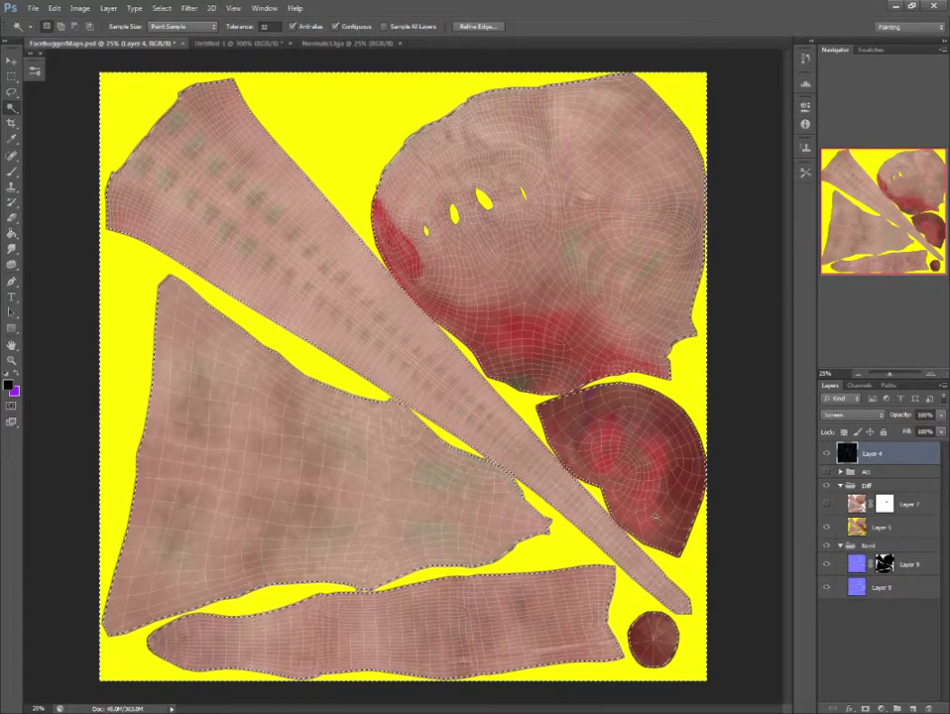
left_click(826, 527)
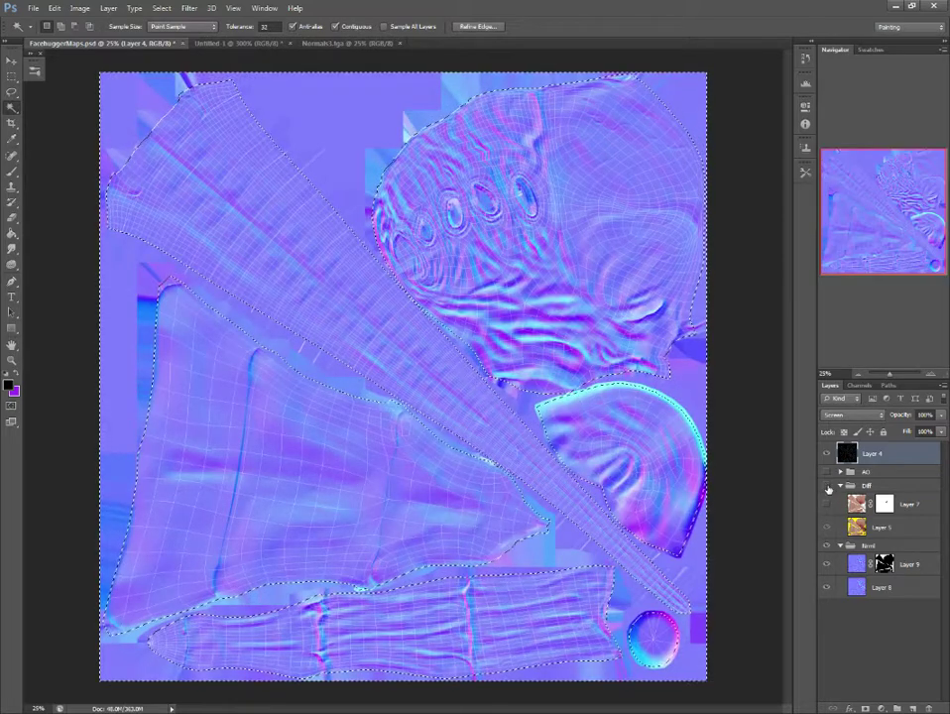
left_click(855, 566)
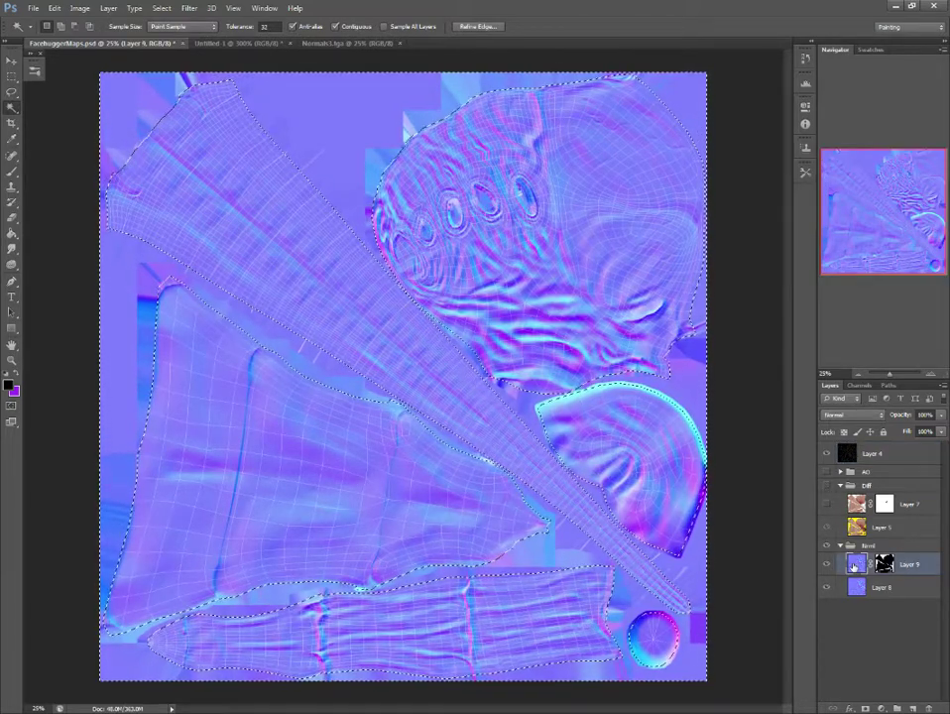
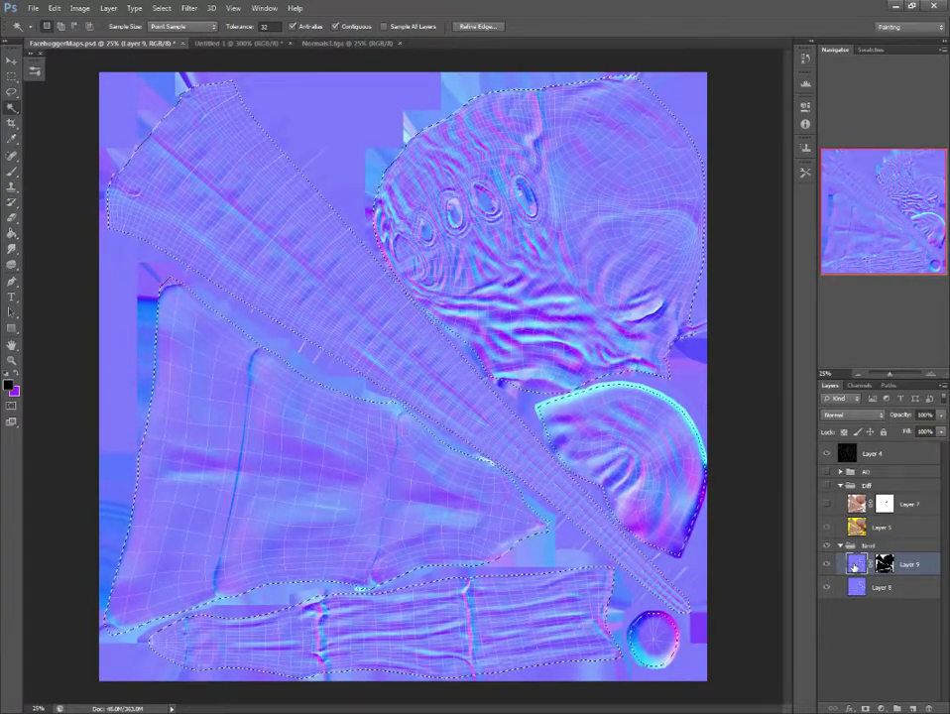
- Invert the UV-island selection and delete Layer 9's stray normal-map patches outside the islands, then inspect the edges
key("ctrl+shift+i")
key("Delete")
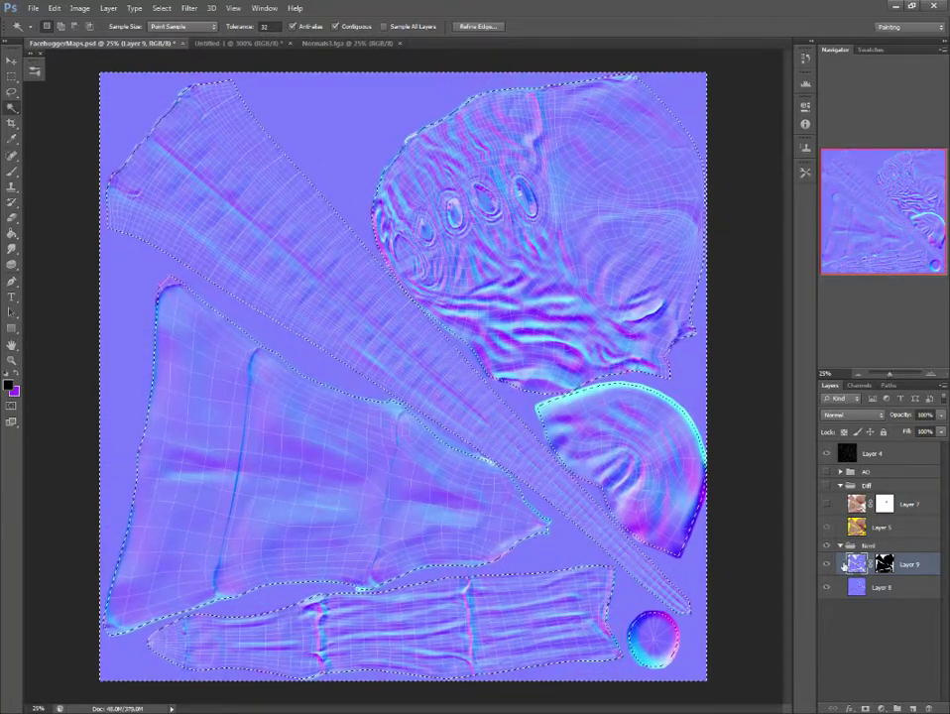
scroll(581, 441, "up", 1, "alt")
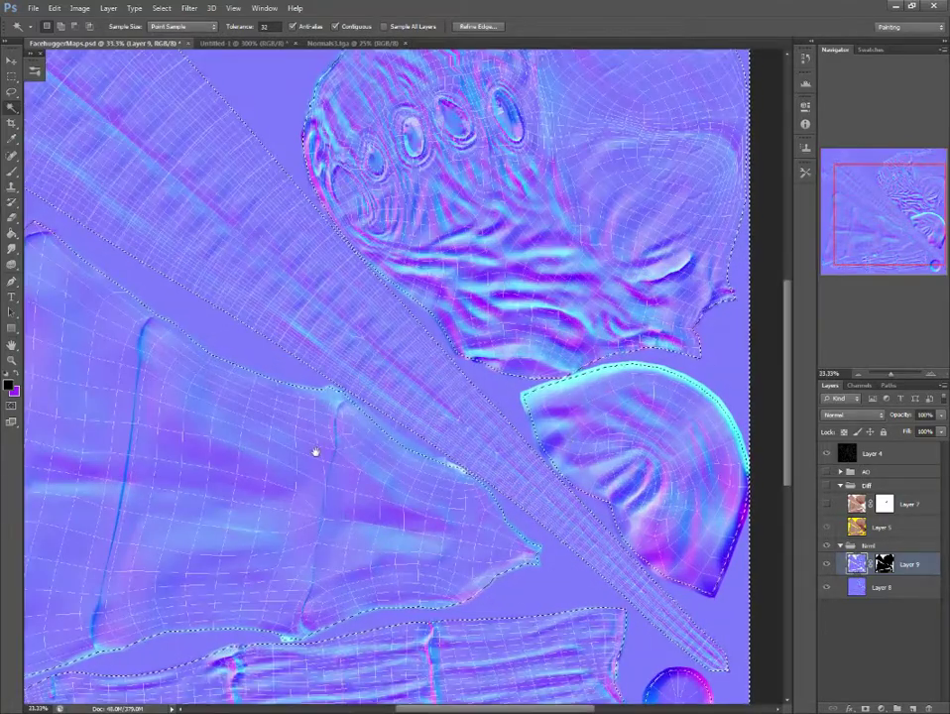
scroll(347, 417, "up", 1, "alt")
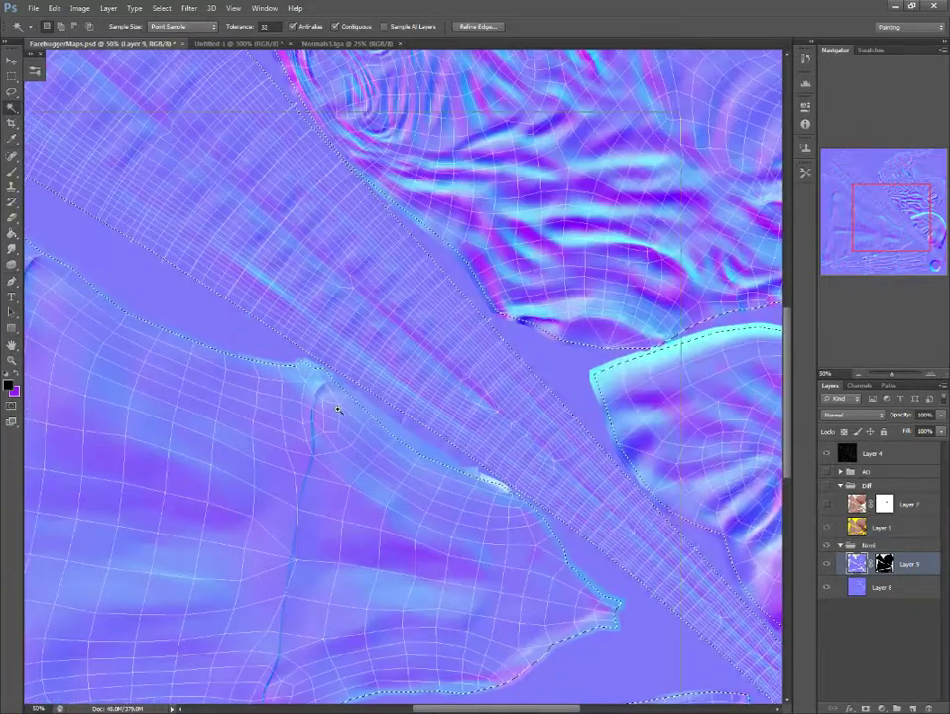
scroll(337, 410, "up", 1, "alt")
scroll(337, 409, "up", 1, "alt")
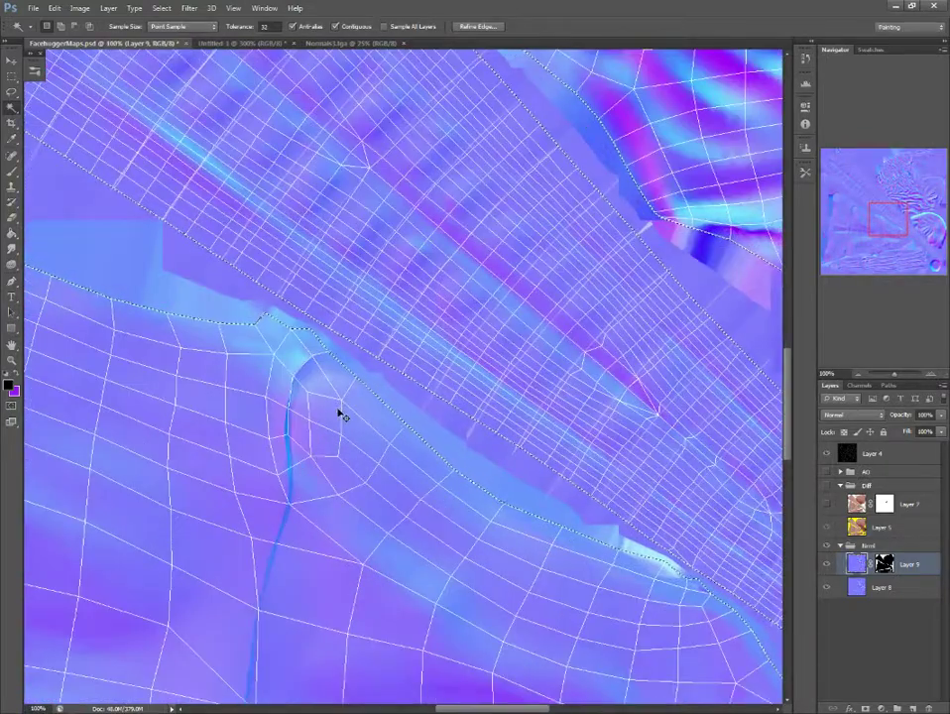
scroll(338, 410, "down", 1, "alt")
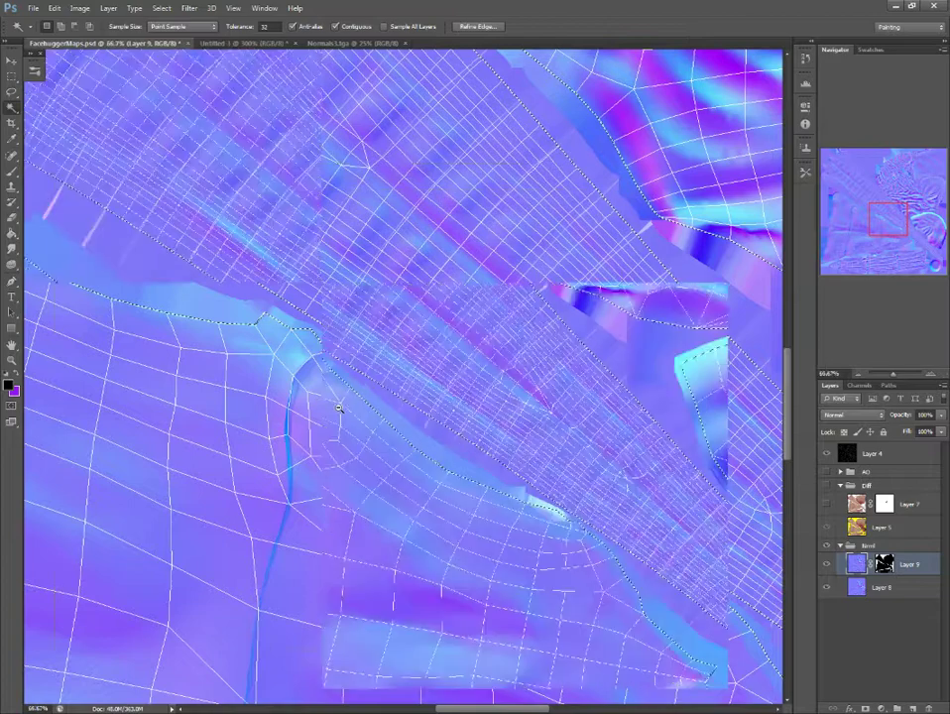
scroll(338, 410, "down", 1, "alt")
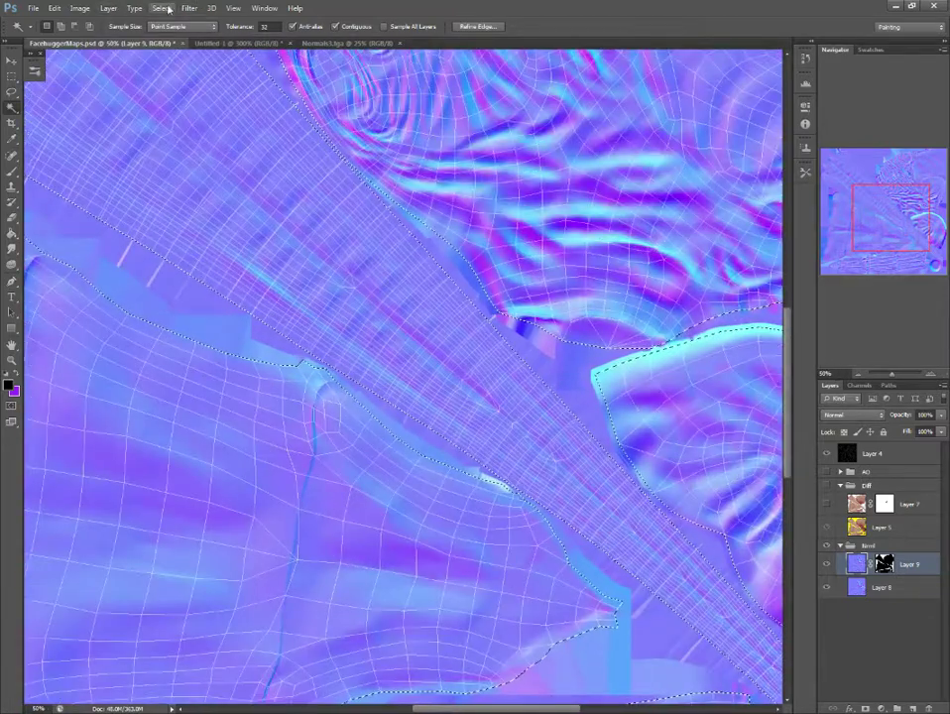
left_click(167, 9)
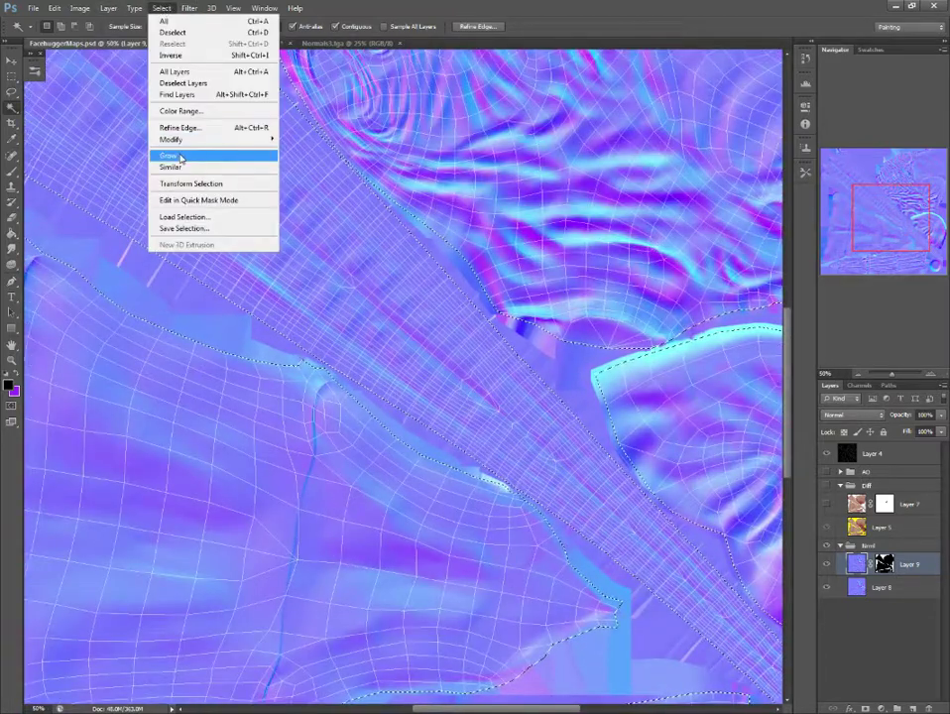
mouse_move(172, 139)
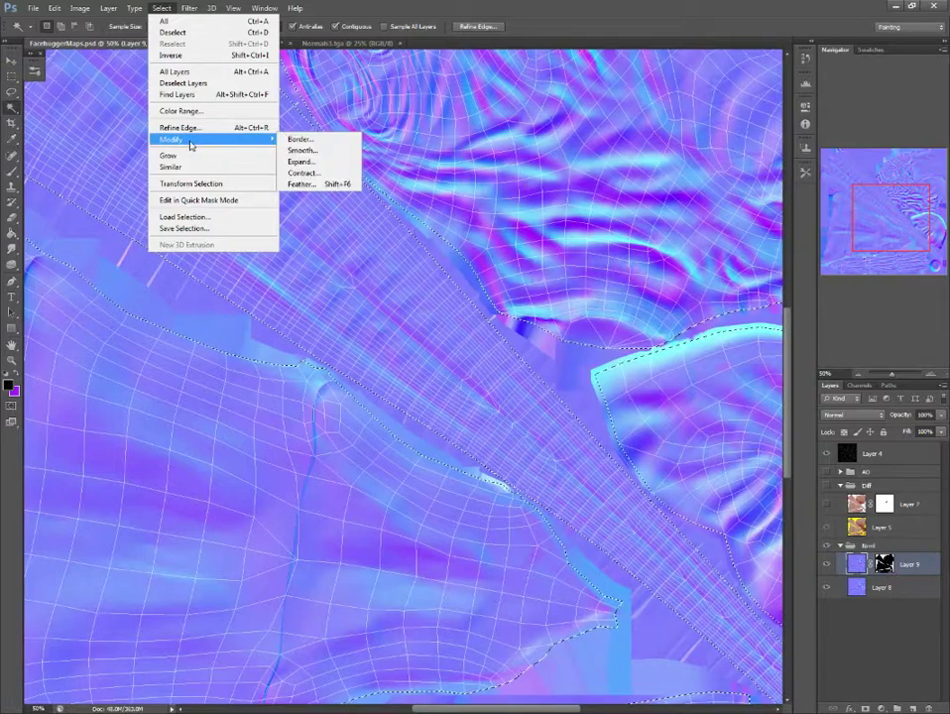
- Expand the UV-island selection by 2 pixels
left_click(302, 161)
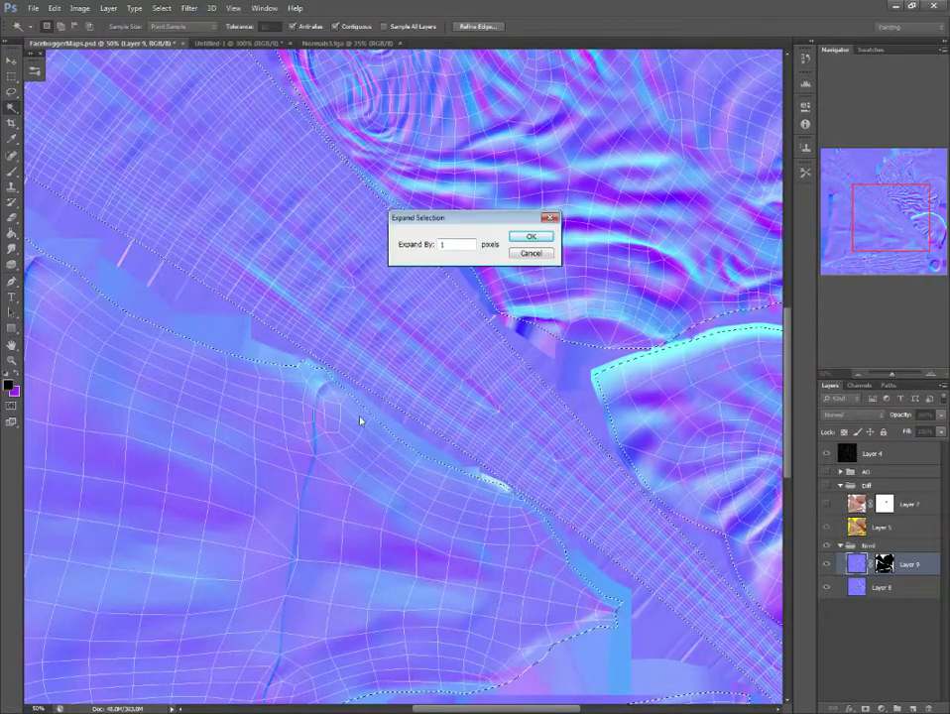
left_click_drag(454, 244, 428, 245)
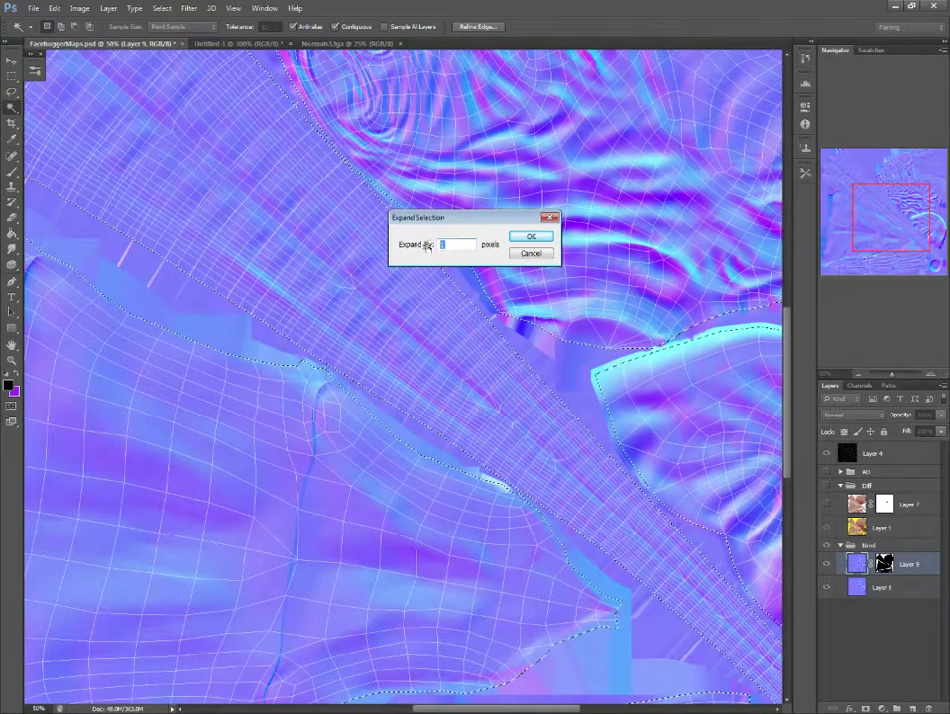
type("2")
left_click(529, 237)
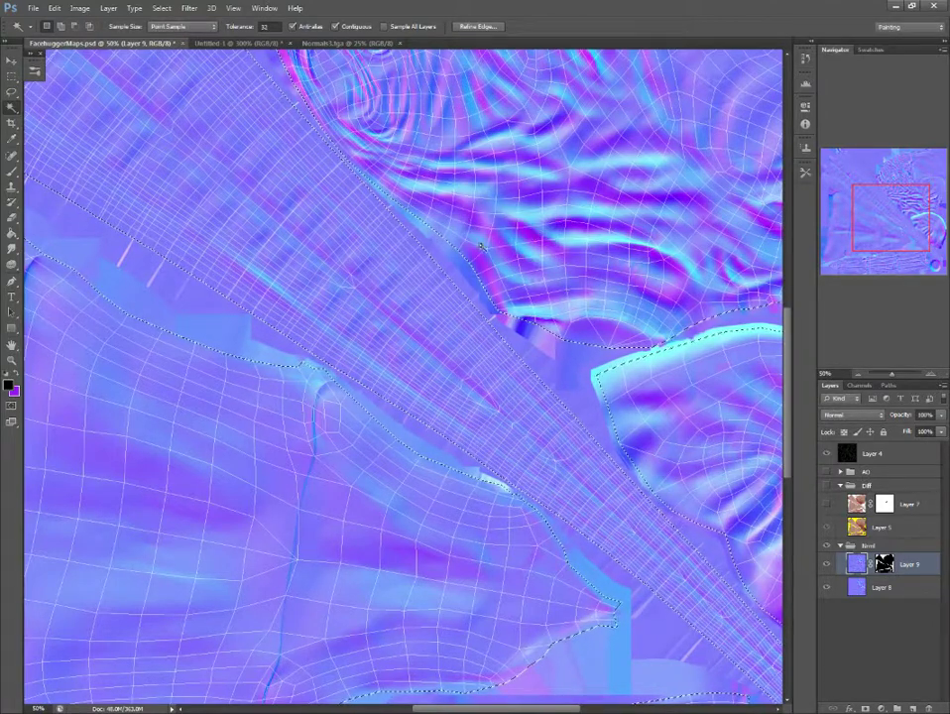
- Contract the selection slightly and delete the leftover texture between islands to flat blue
left_click(161, 8)
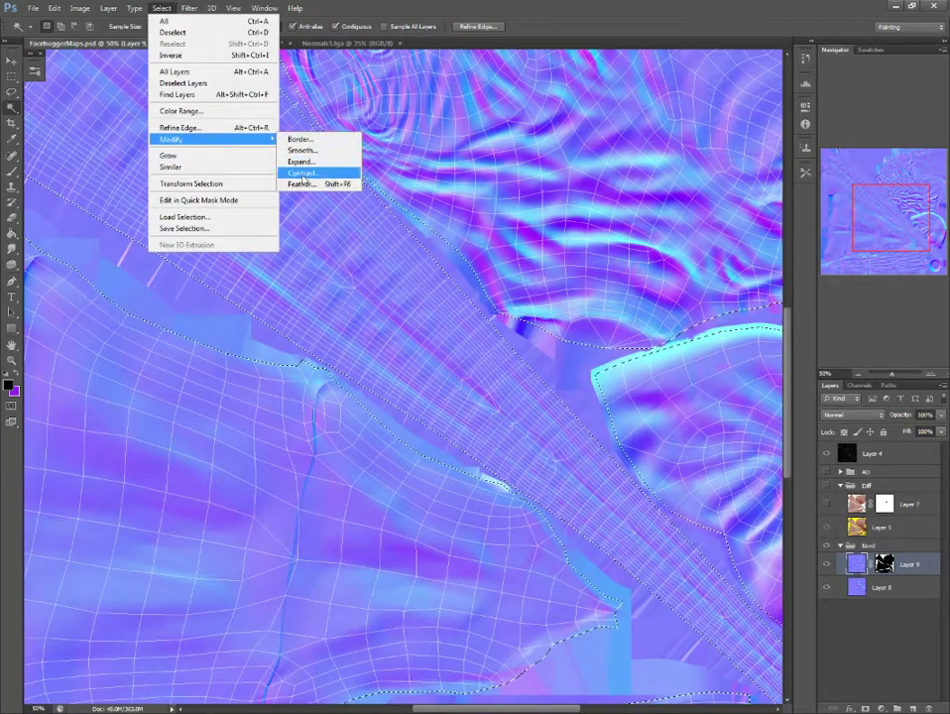
left_click(315, 175)
left_click(532, 237)
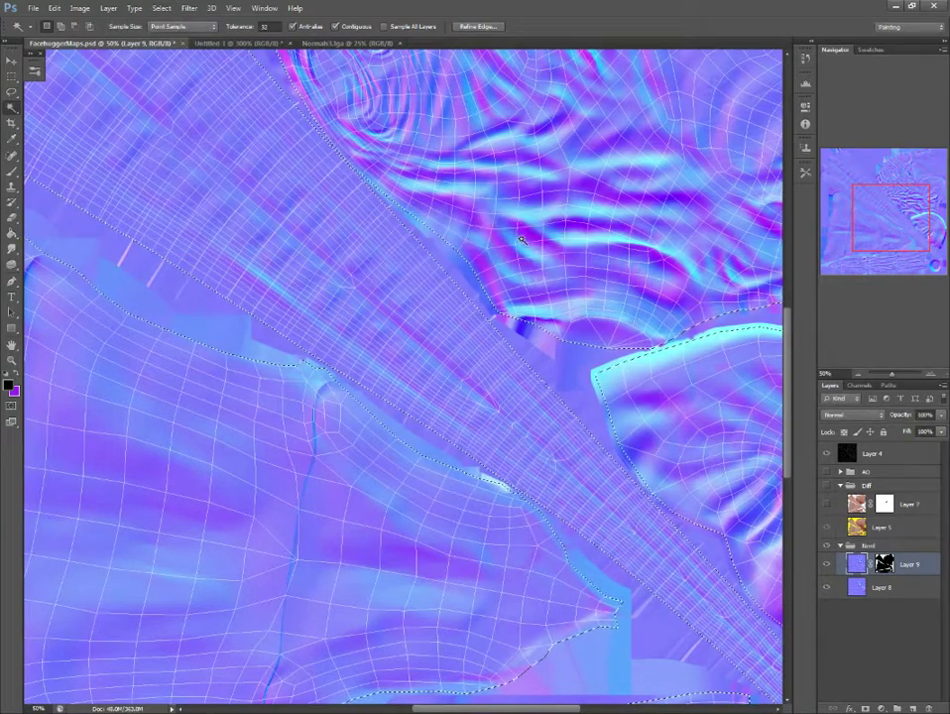
scroll(558, 368, "down", 1, "alt")
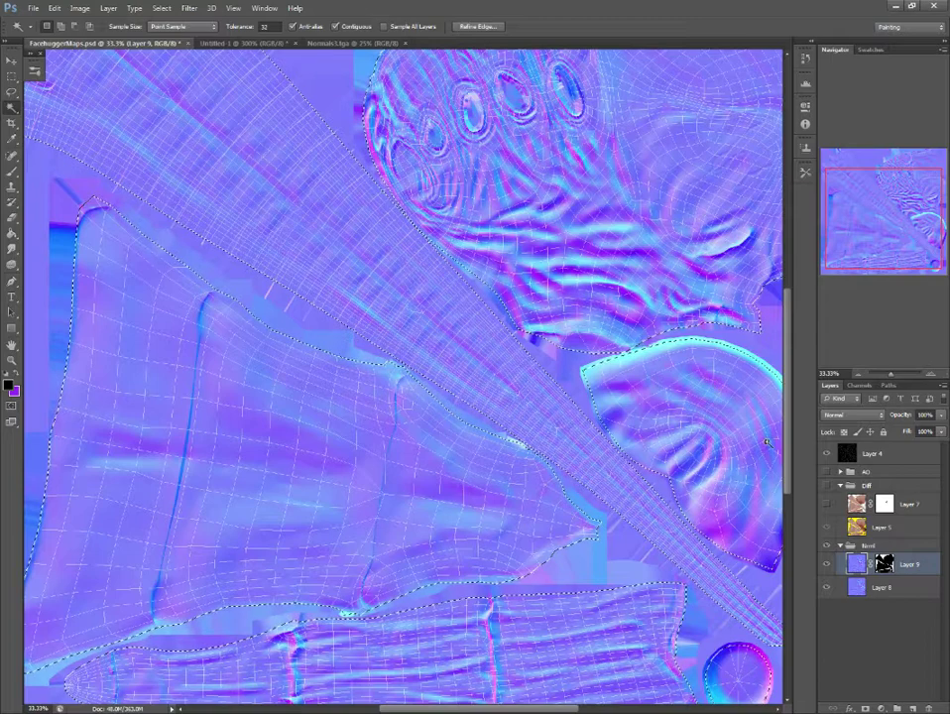
key("Delete")
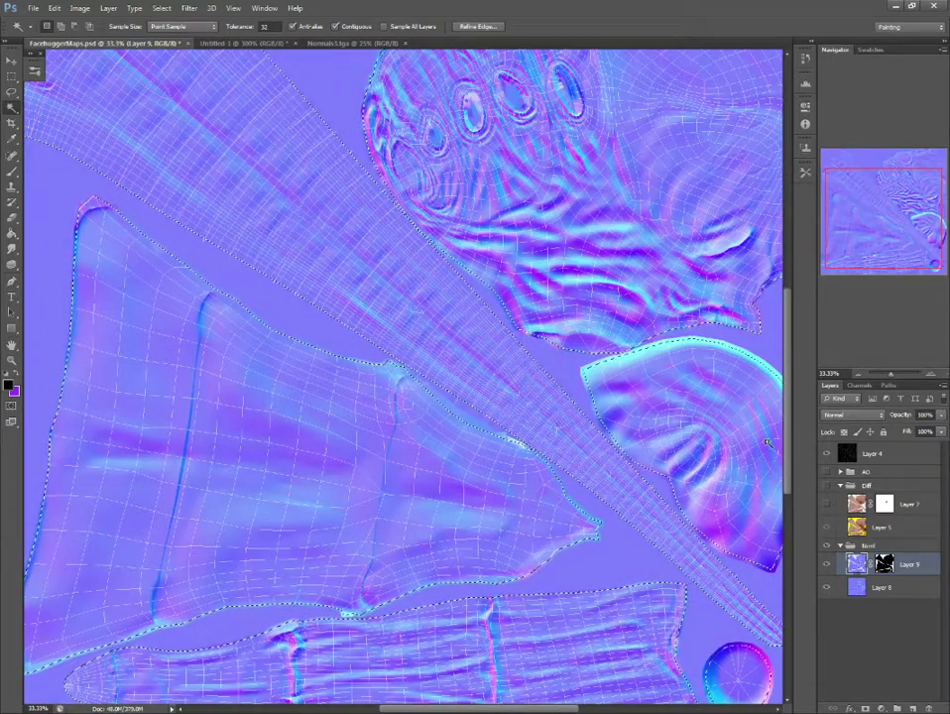
- Deselect, then close the Normals3.tga document
key("ctrl+minus")
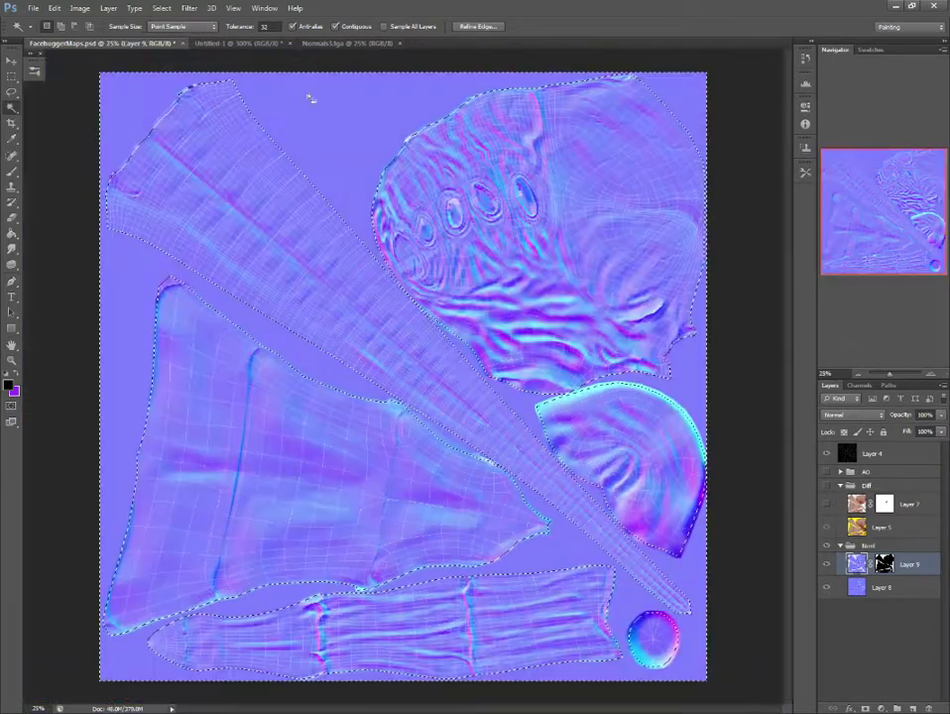
left_click(161, 8)
left_click(166, 35)
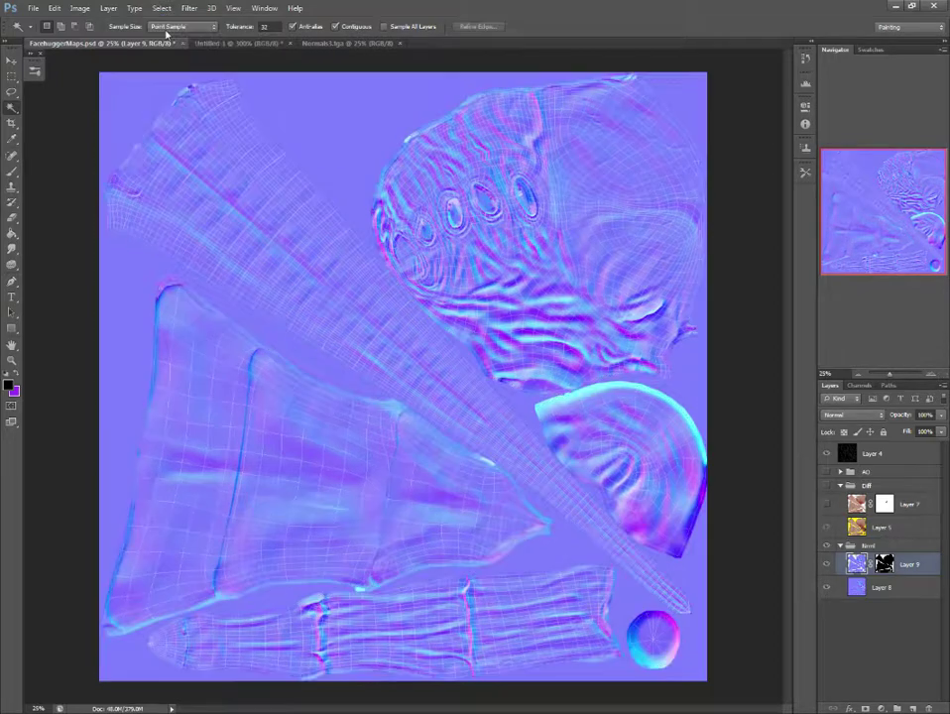
left_click(248, 43)
left_click(319, 44)
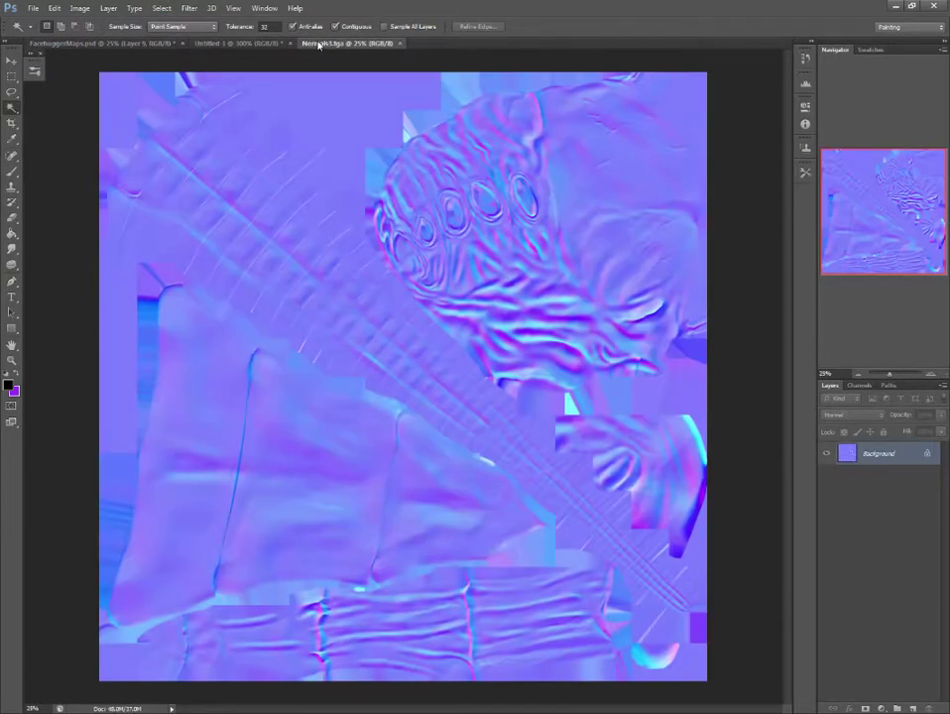
left_click(400, 44)
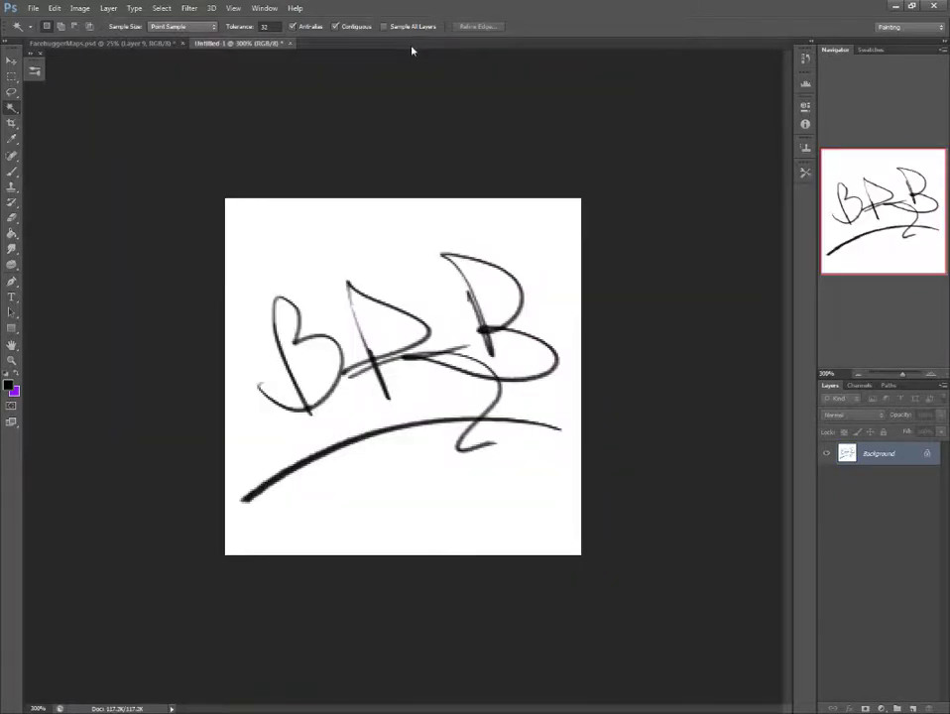
left_click(121, 44)
- Open Diff3.tga from the Maps folder and return to FacehuggerMaps.psd
left_click(33, 8)
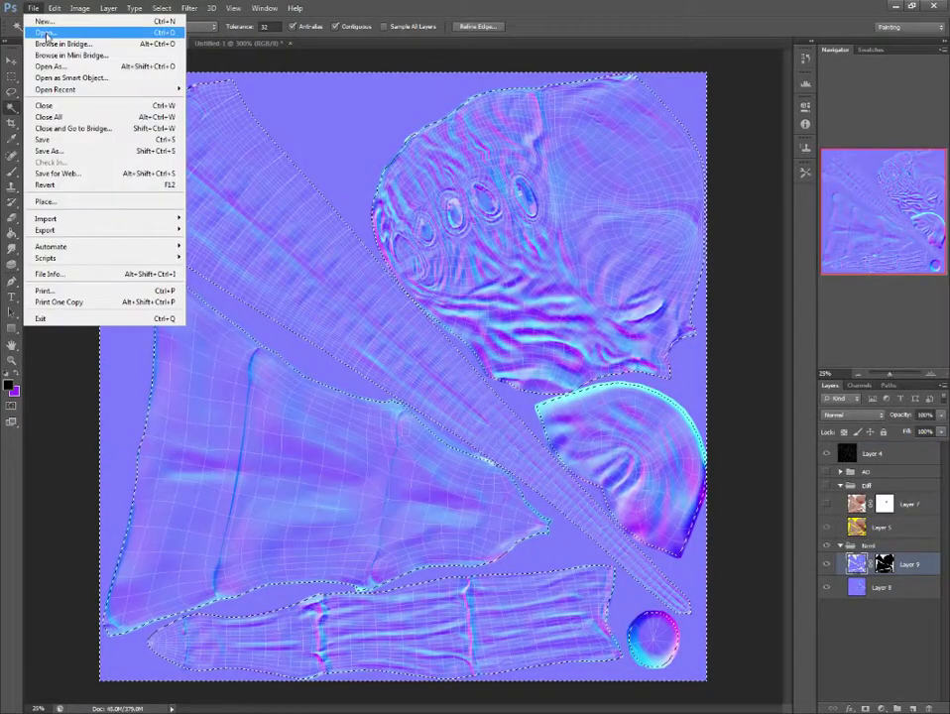
left_click(49, 29)
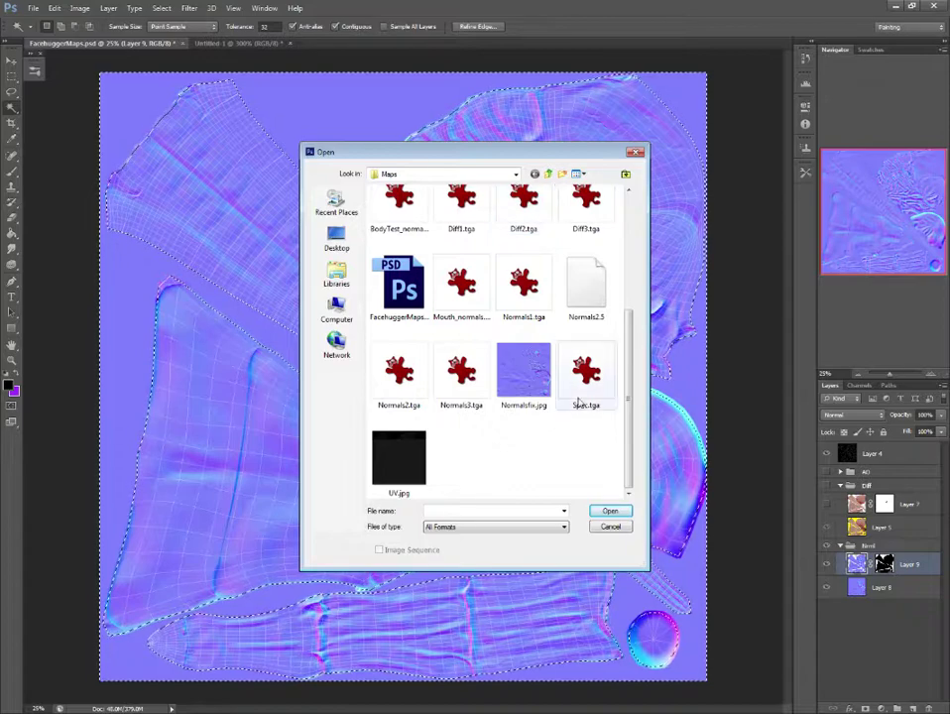
scroll(579, 434, "up", 3)
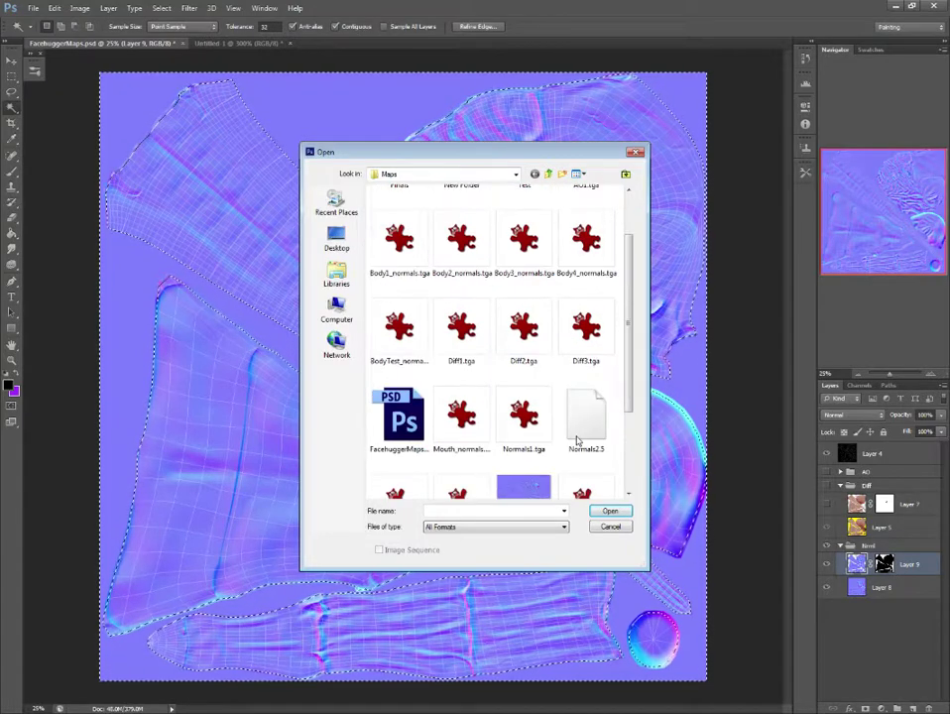
left_click(598, 341)
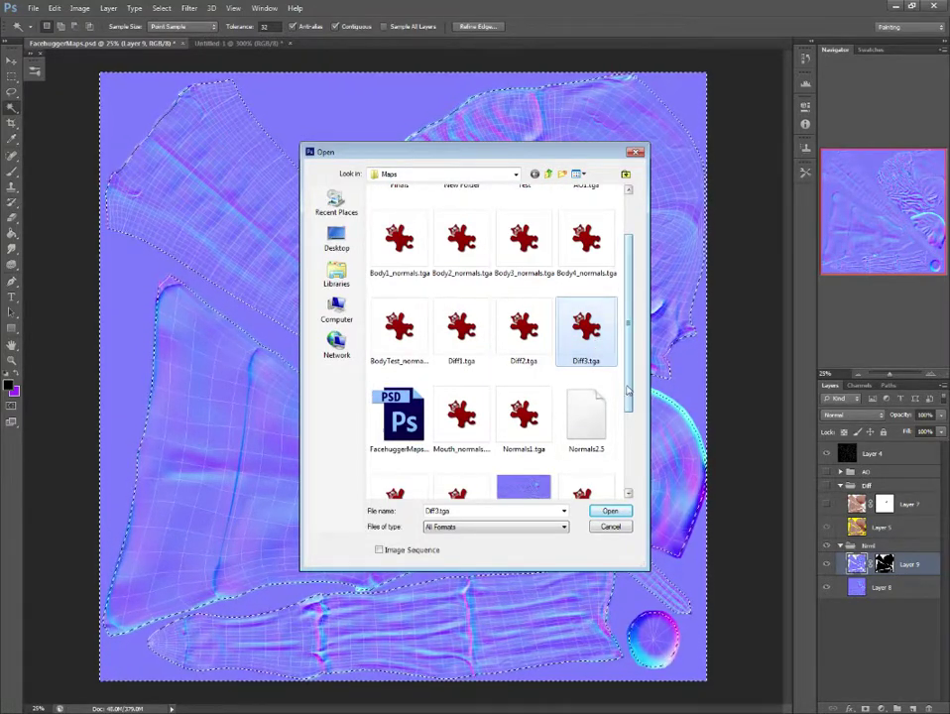
mouse_move(626, 405)
left_mouse_down()
mouse_move(625, 470)
mouse_move(629, 350)
mouse_move(628, 411)
left_mouse_up()
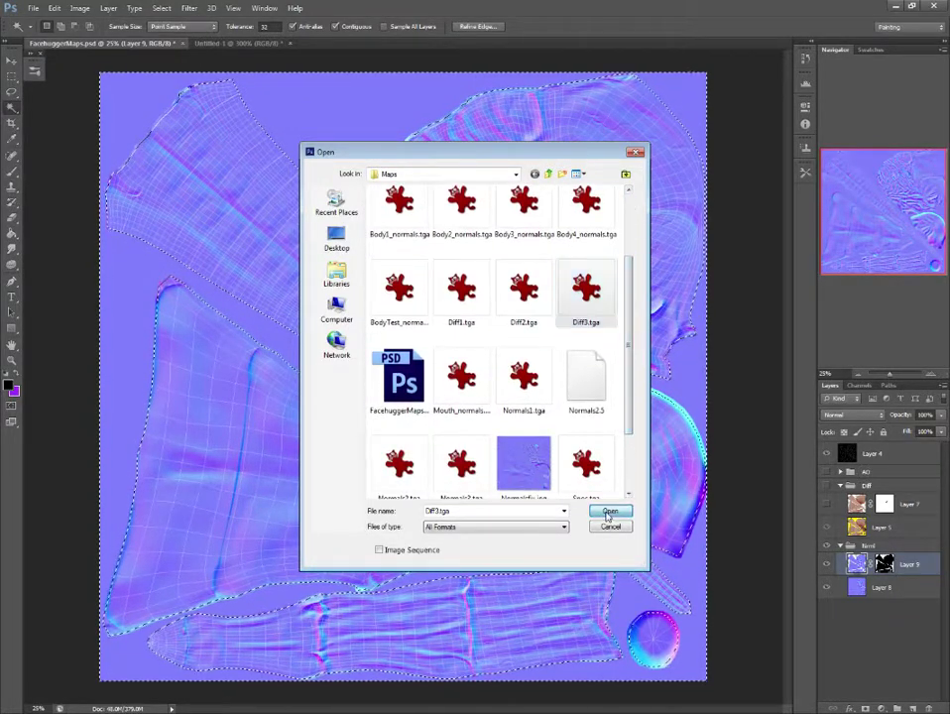
left_click(610, 511)
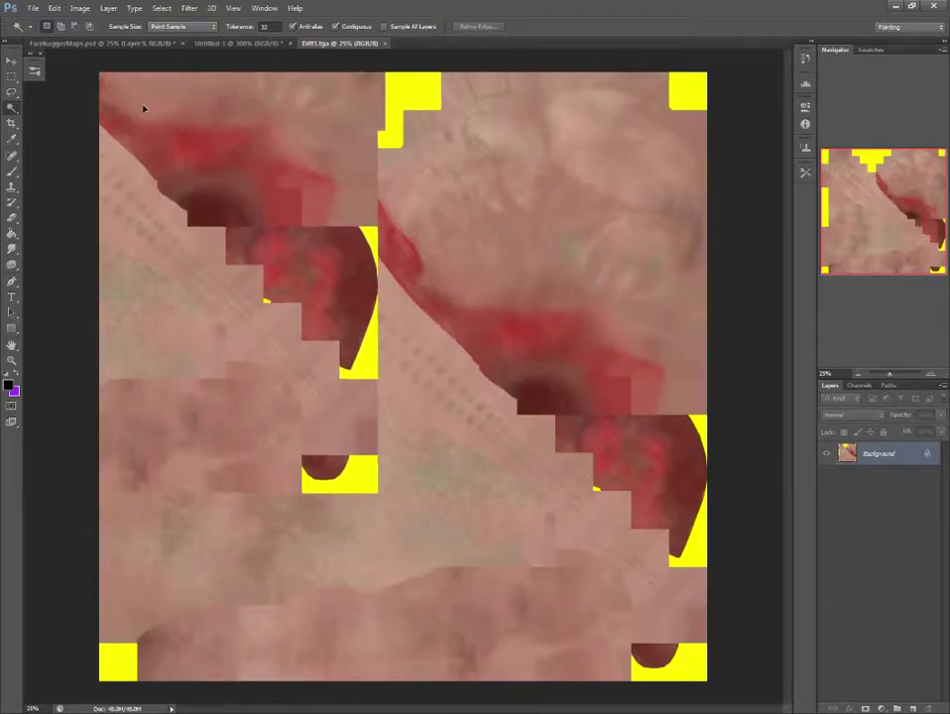
left_click(56, 45)
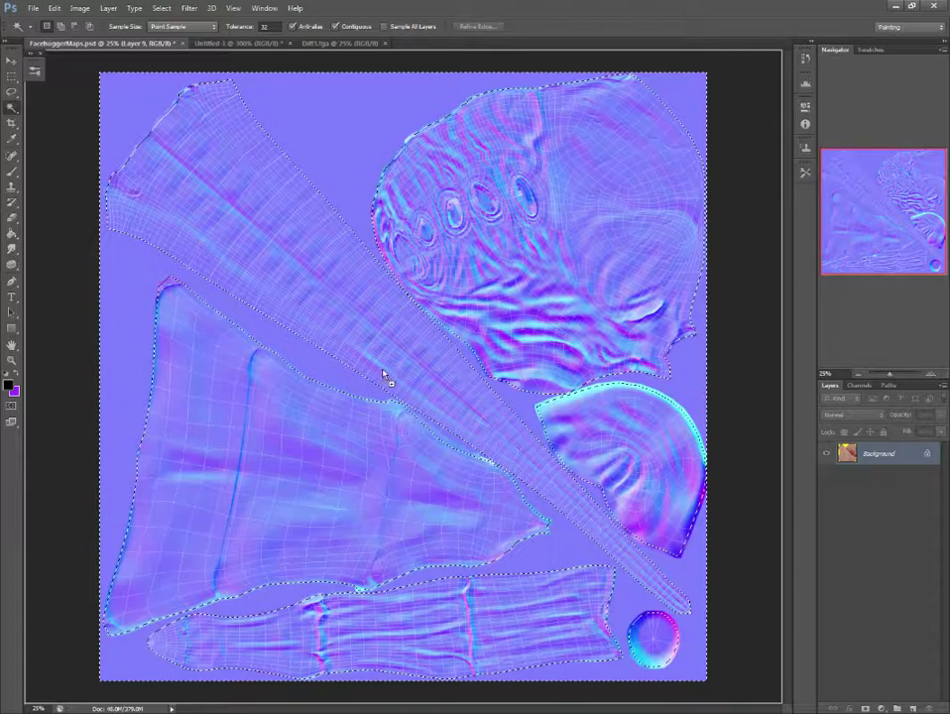
- Move the new diffuse Layer 10 into the Diff group and clear it outside the UV islands
left_click(827, 564)
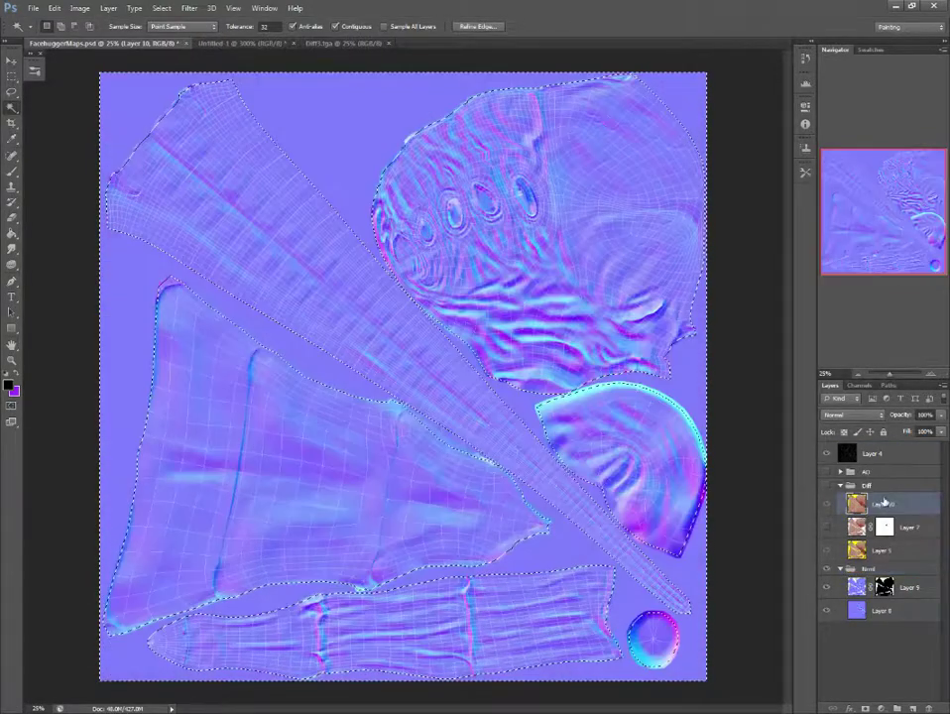
left_click_drag(886, 527, 868, 516)
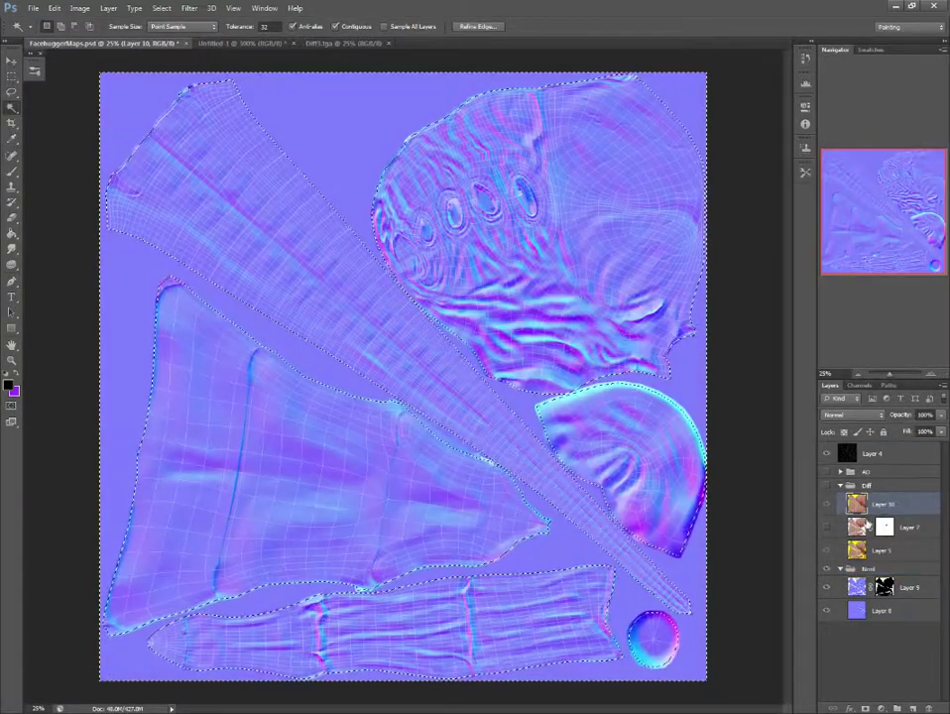
left_click(827, 486)
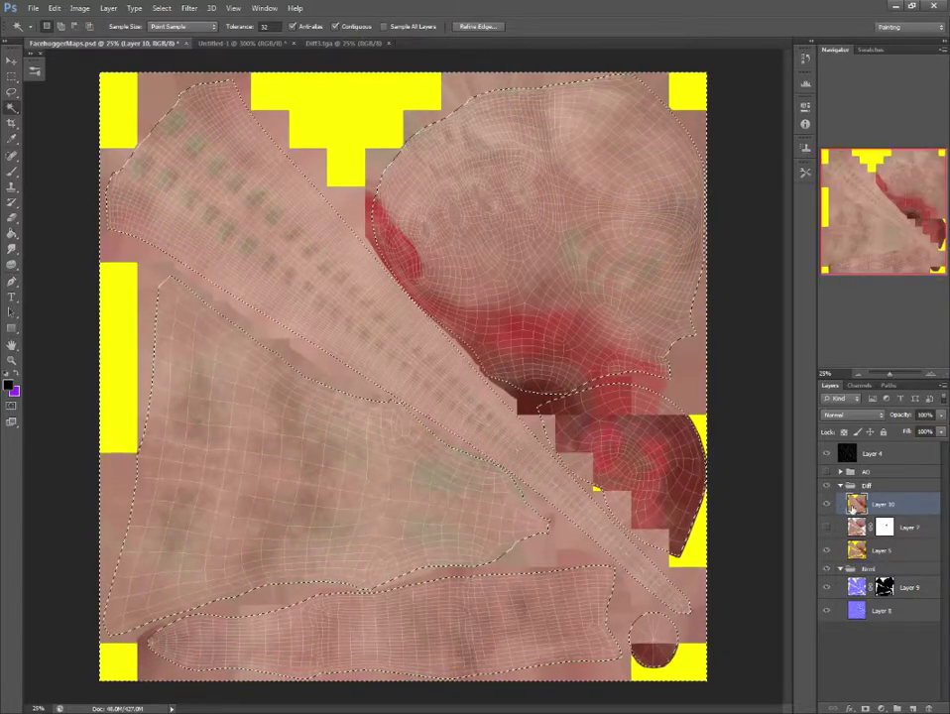
key("Delete")
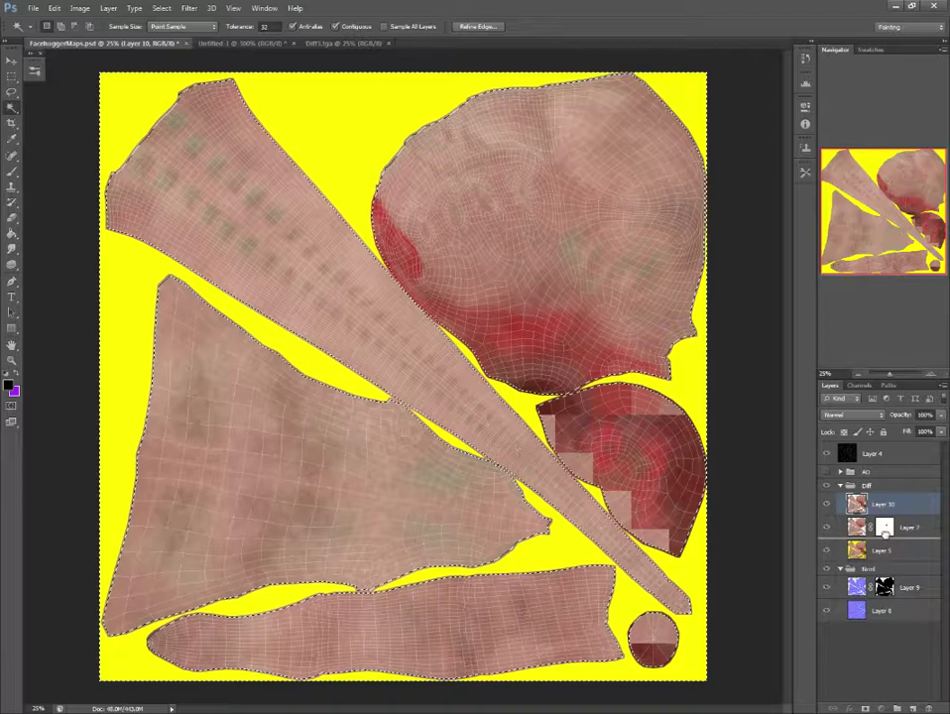
- Move Layer 7's mask onto Layer 10 and undo/redo to compare the black and white masks
left_click_drag(885, 531, 889, 532)
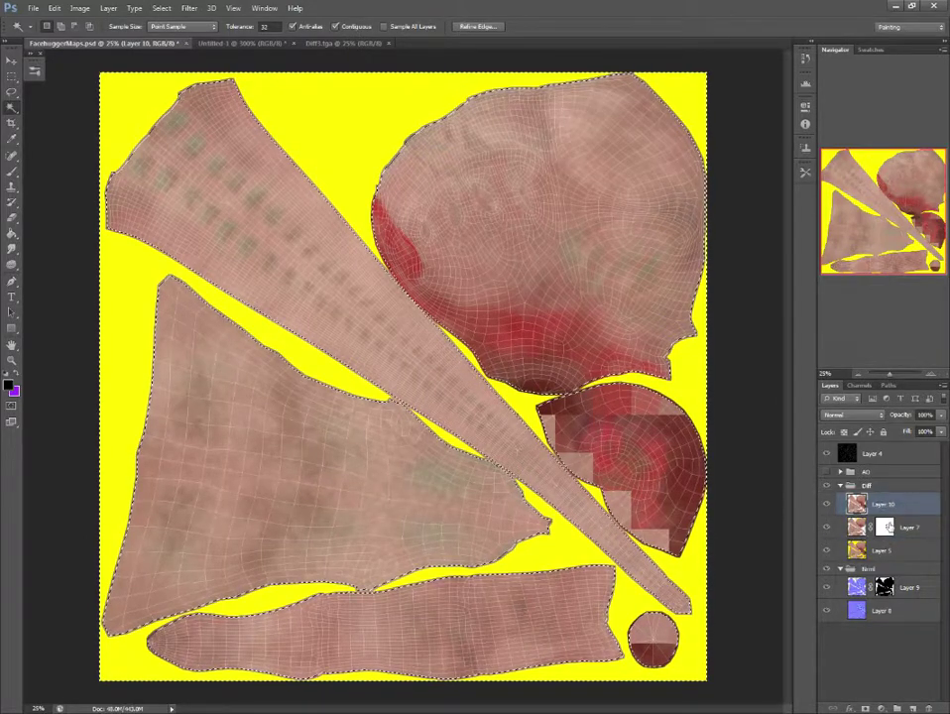
left_click(886, 528)
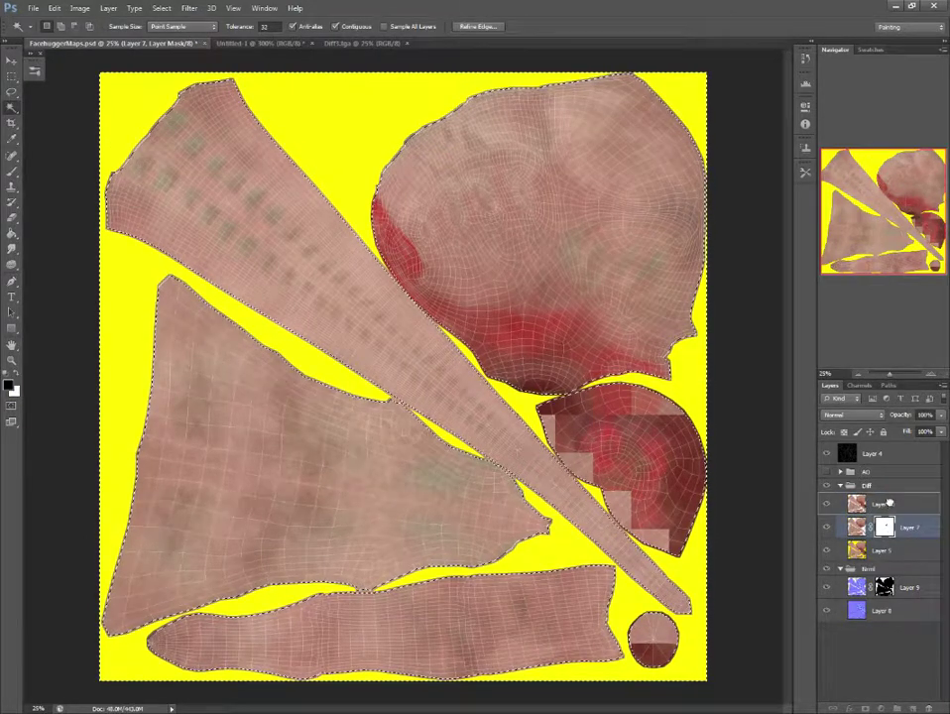
left_click_drag(885, 528, 896, 514)
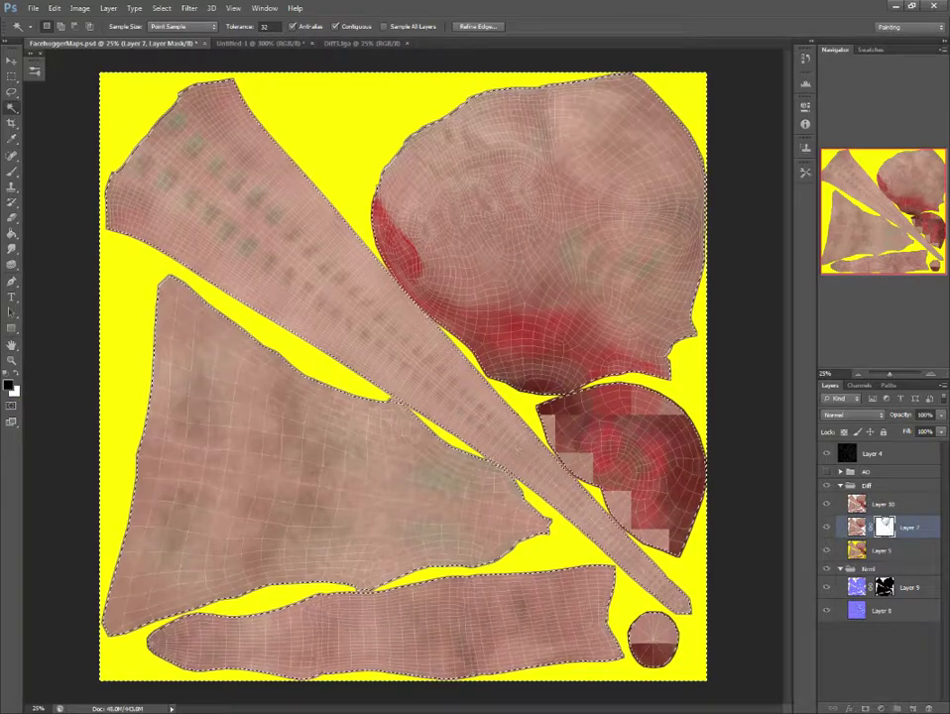
left_click(886, 505)
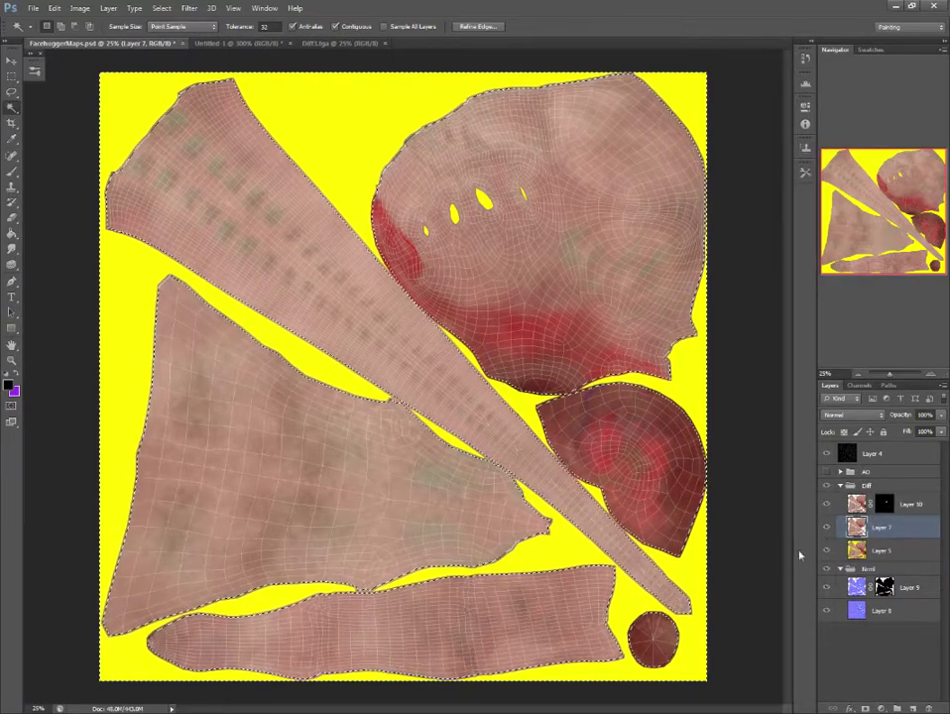
key("ctrl+alt+z")
key("ctrl+alt+z")
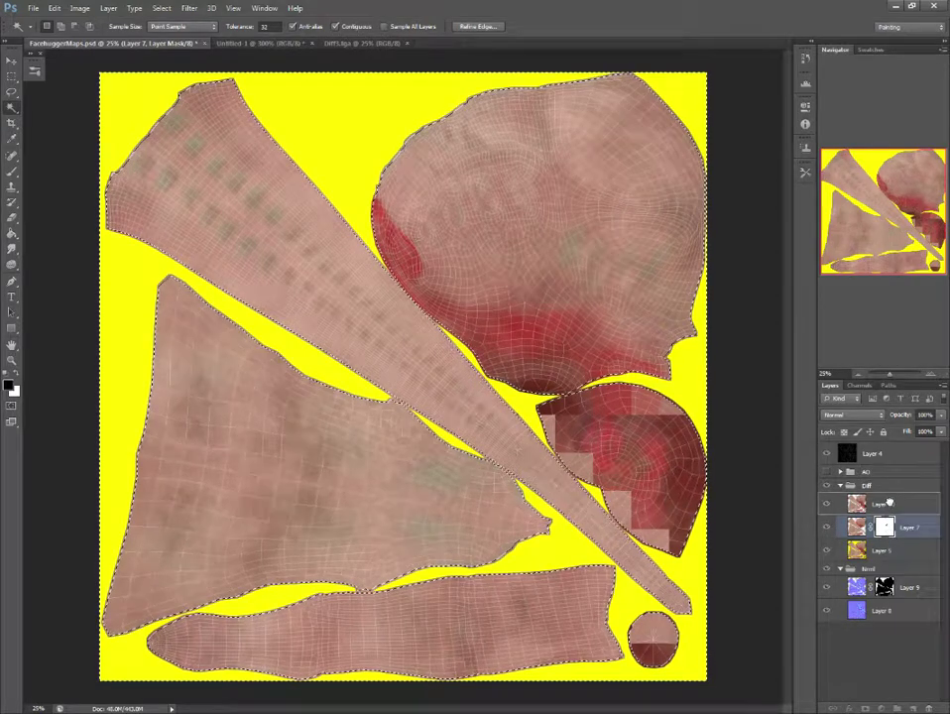
key("ctrl+shift+z")
key("ctrl+shift+z")
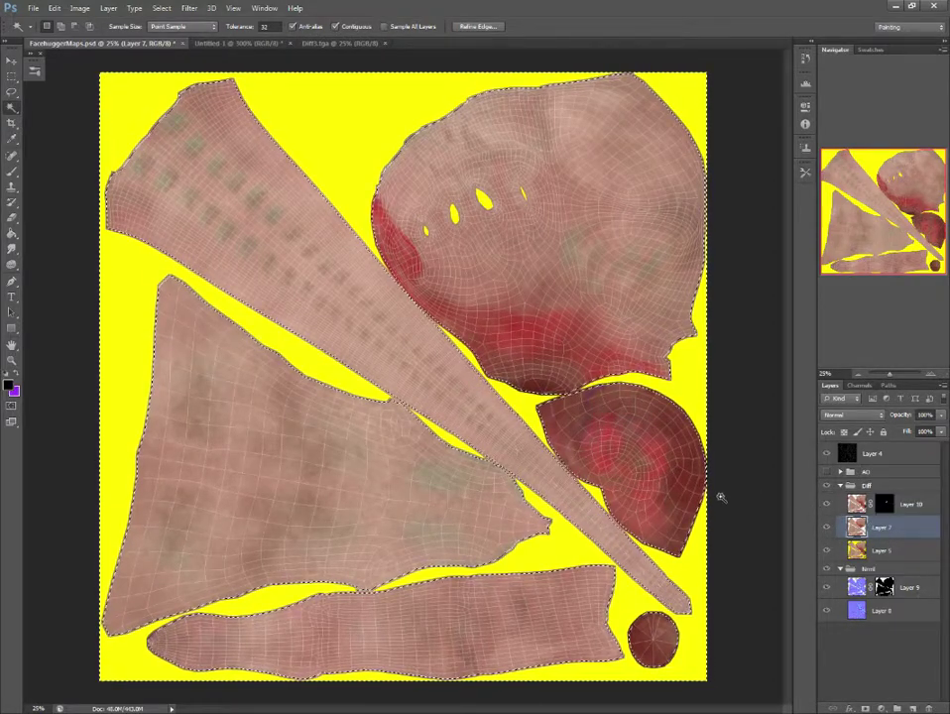
key("ctrl+alt+z")
key("ctrl+alt+z")
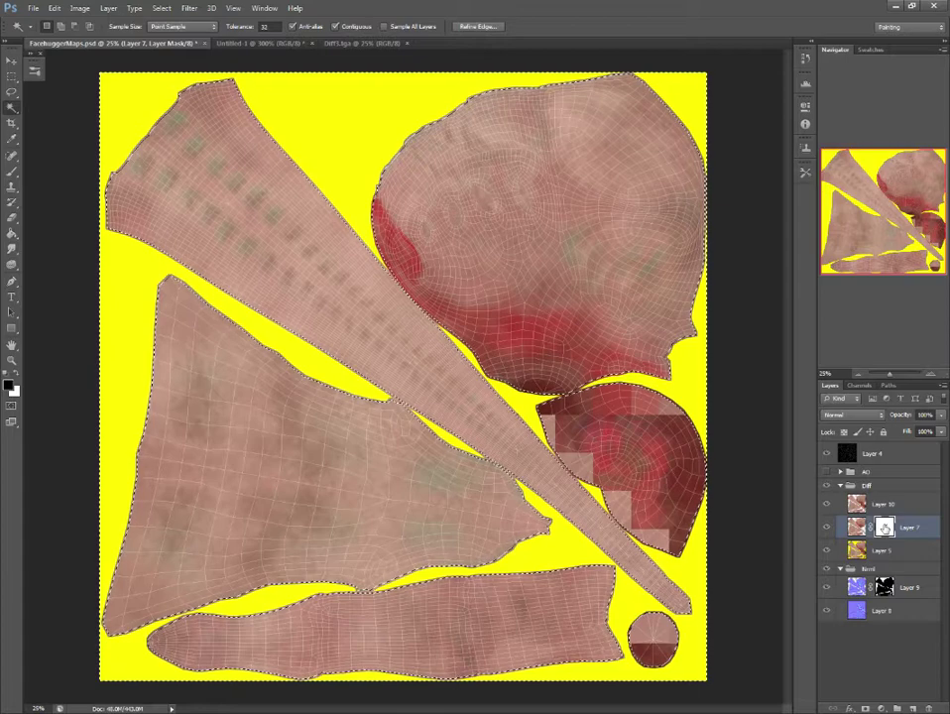
key("ctrl+shift+z")
key("ctrl+shift+z")
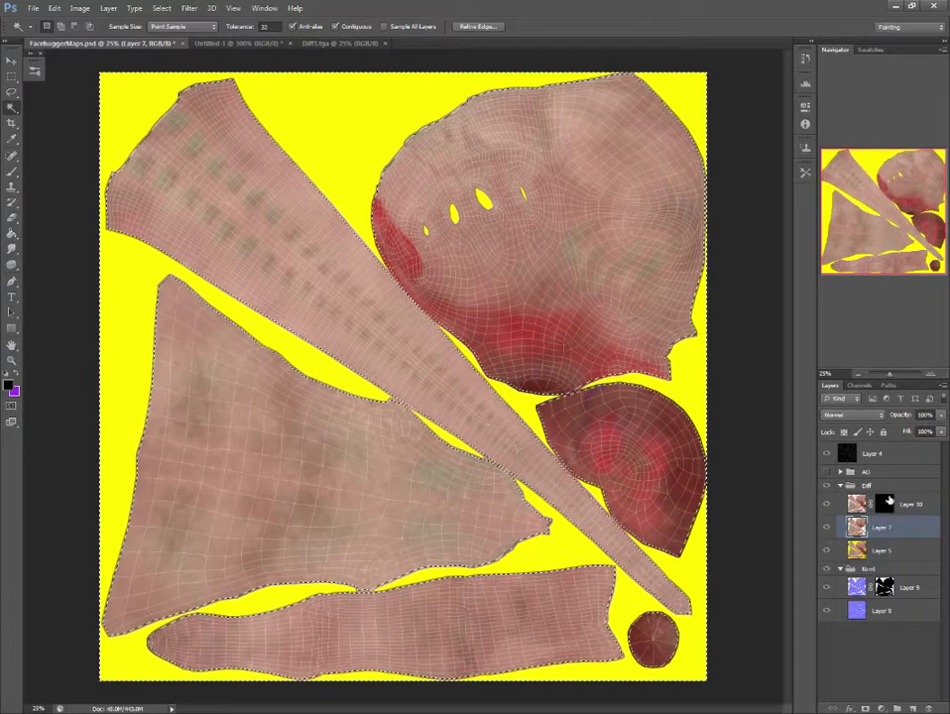
- Toggle Layer 7's visibility to compare, then revert and mask Layer 10 from the selection
left_click(826, 528)
left_click(826, 528)
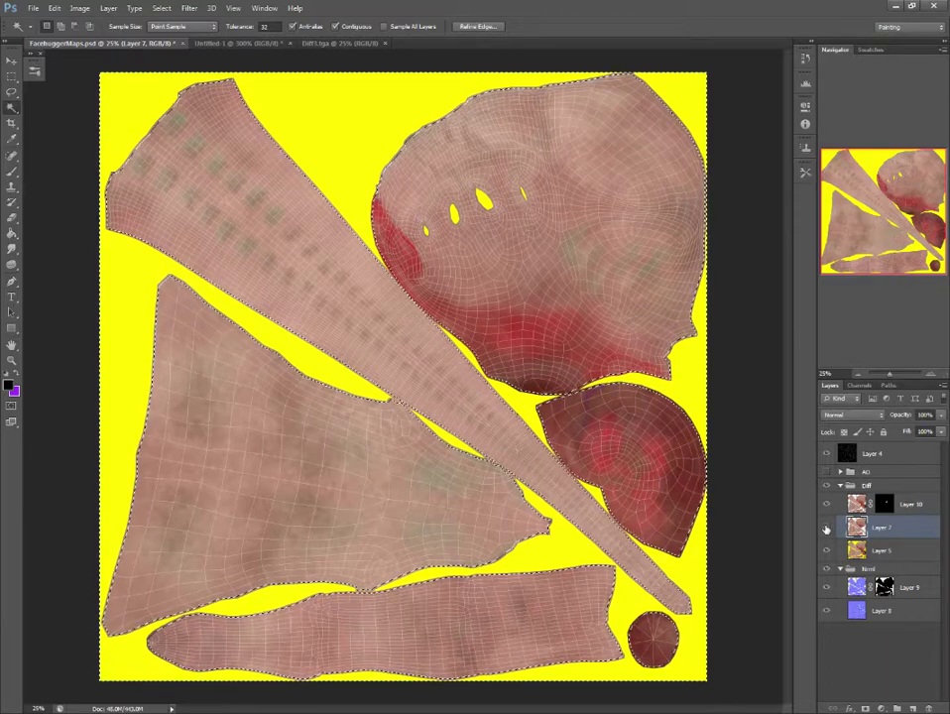
left_click(827, 528)
left_click(827, 528)
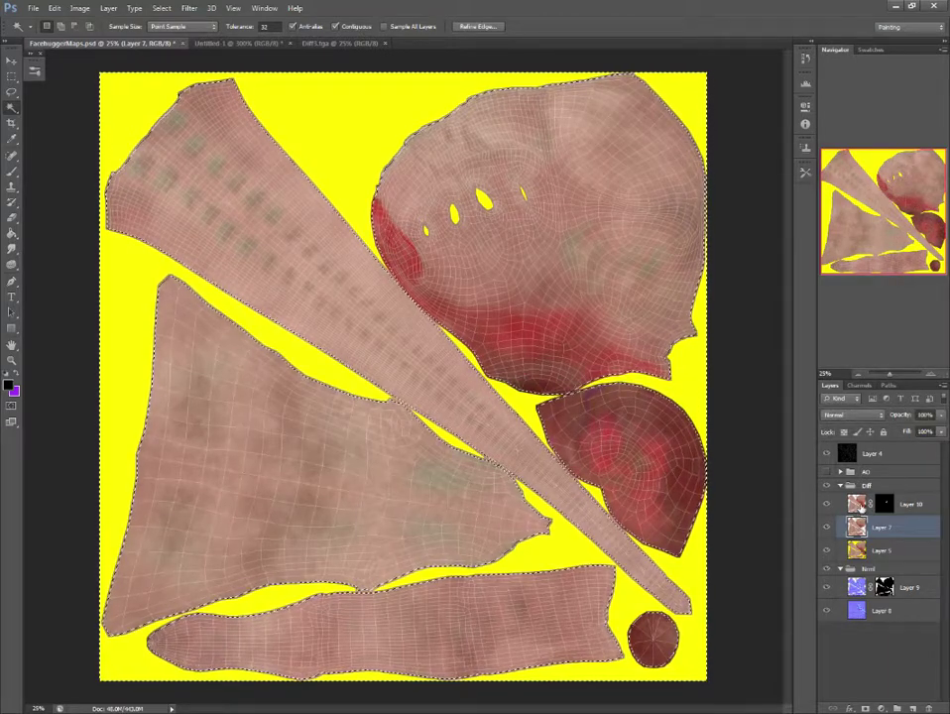
key("ctrl+z")
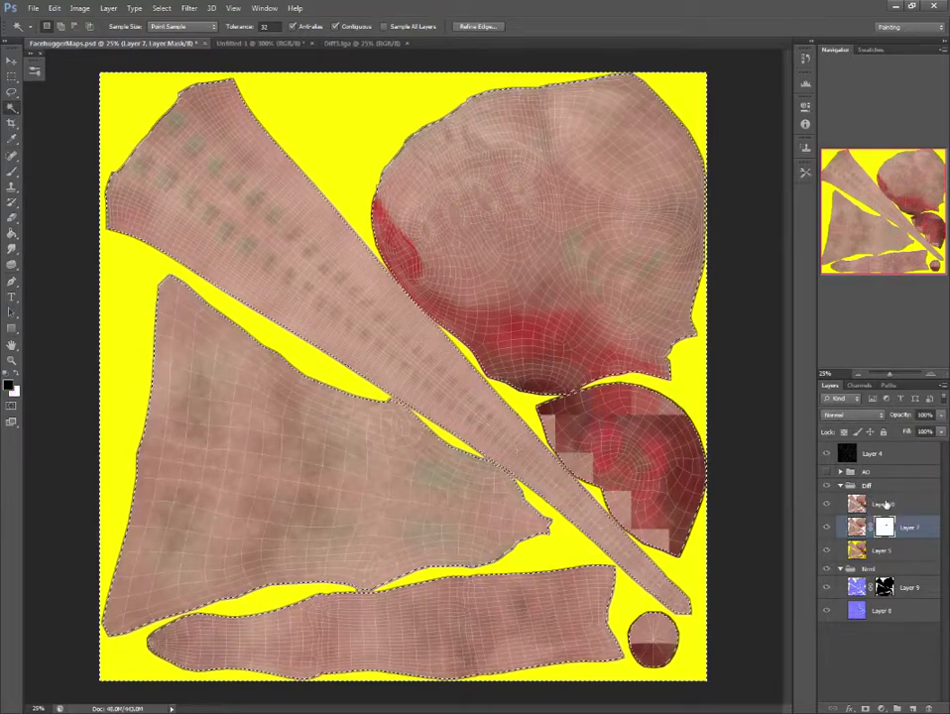
left_click(890, 506)
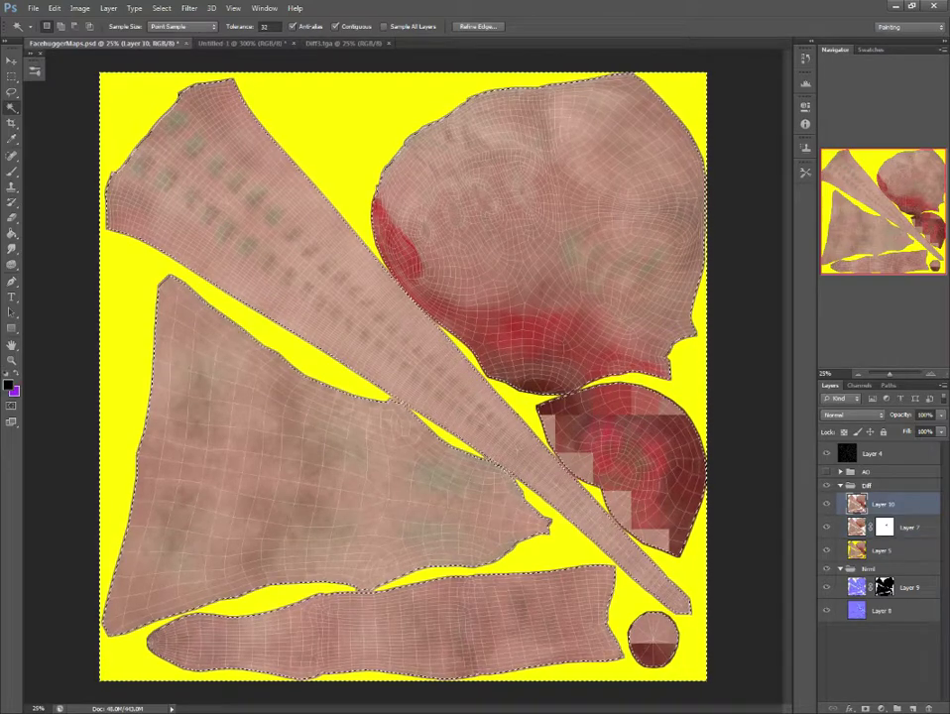
left_click(880, 708)
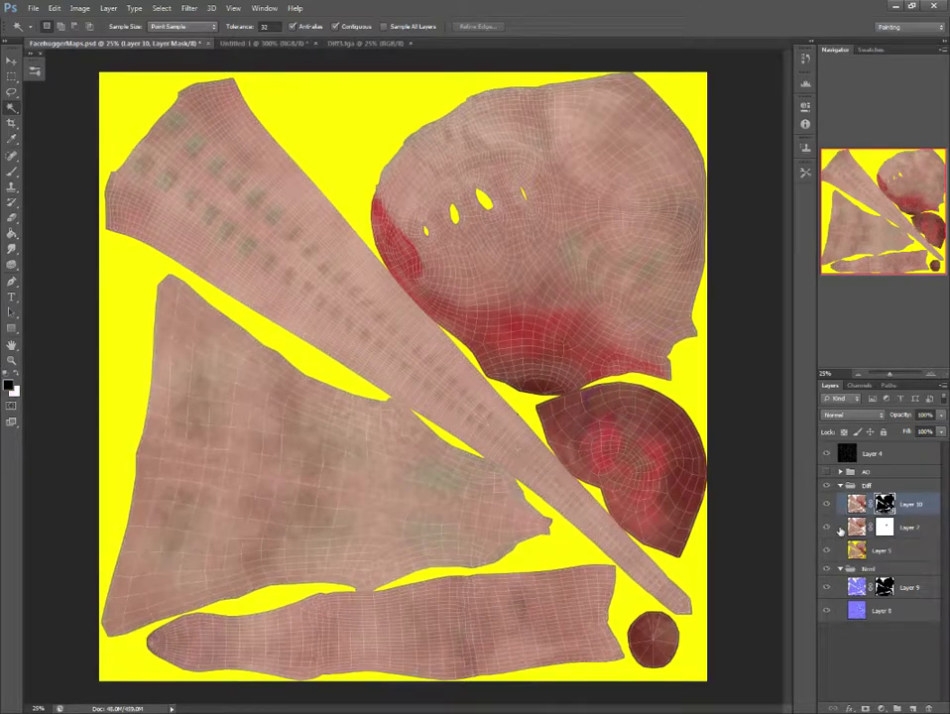
- Re-add Layer 10's selection-based mask and invert it
key("ctrl+z")
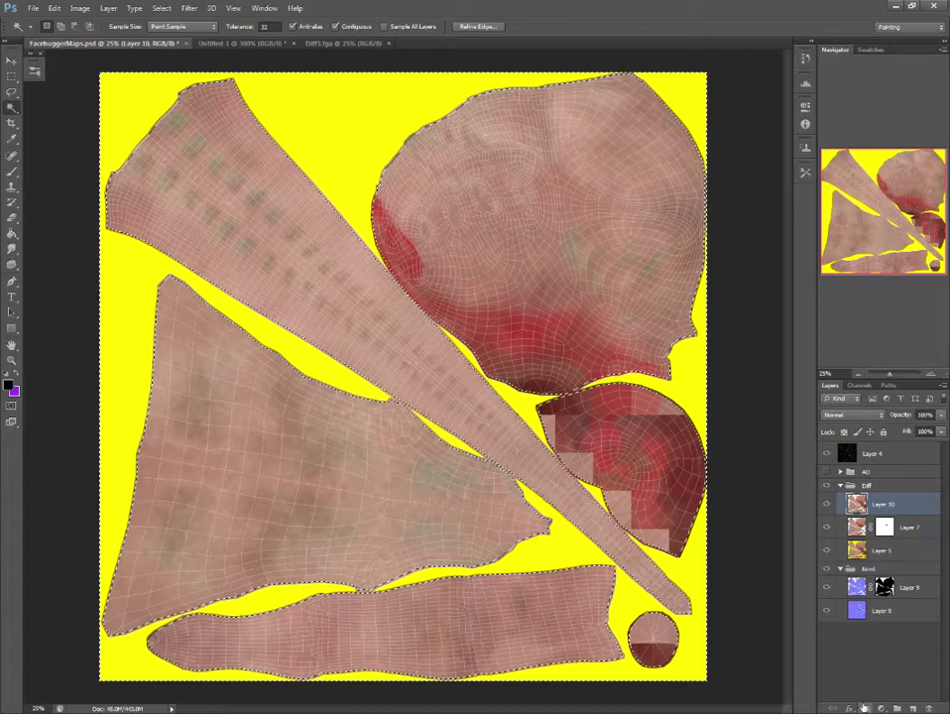
left_click(864, 708)
key("ctrl+i")
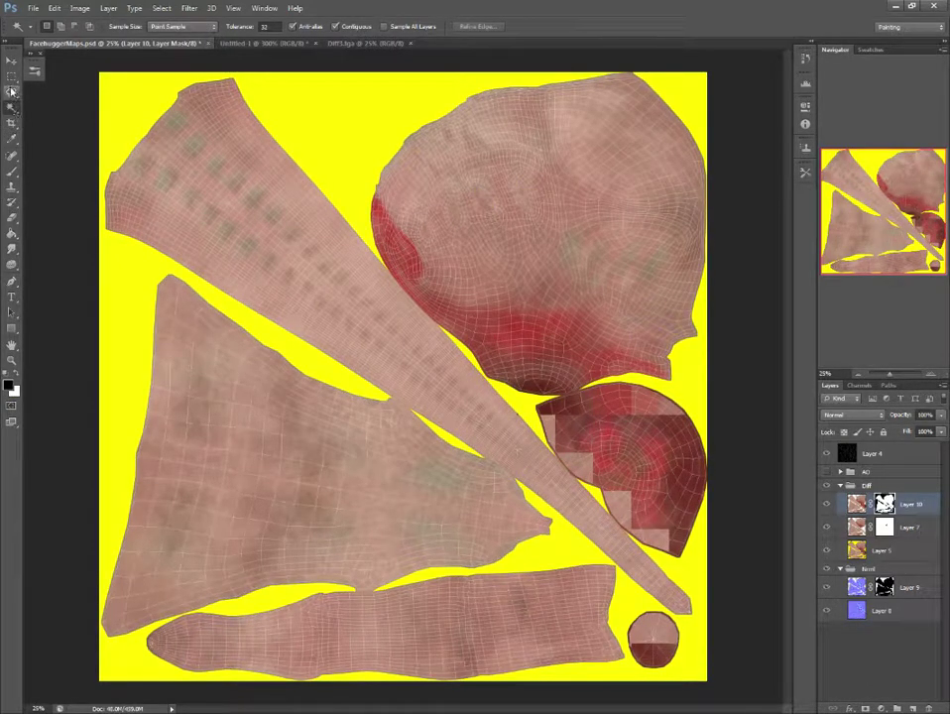
- Brush the mask over the pixelated and grey patches on the red half-disc and small round piece
key("b")
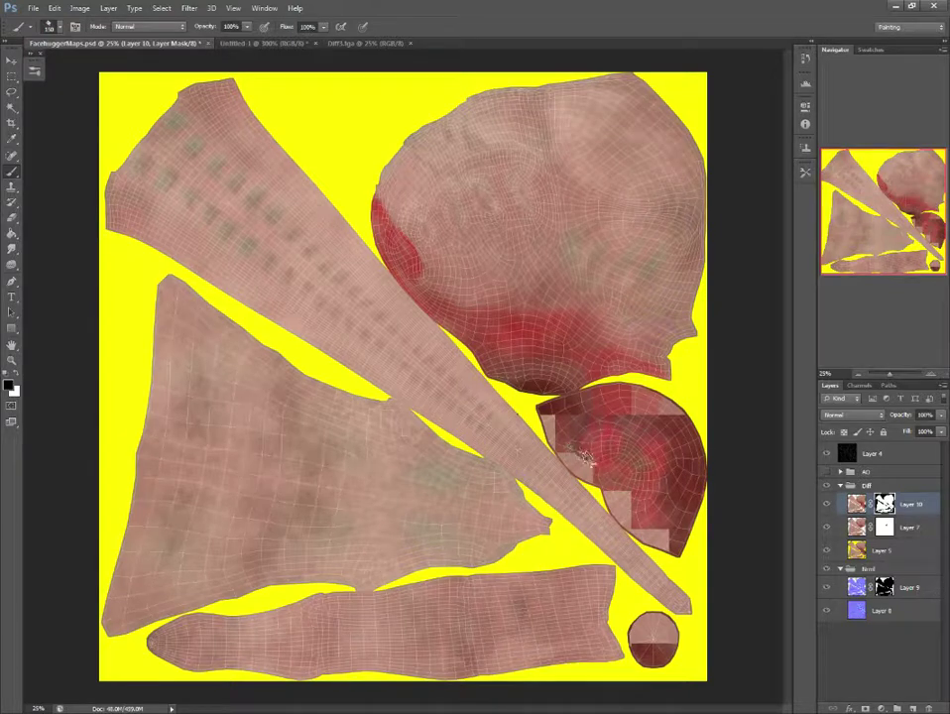
left_click_drag(571, 429, 543, 412)
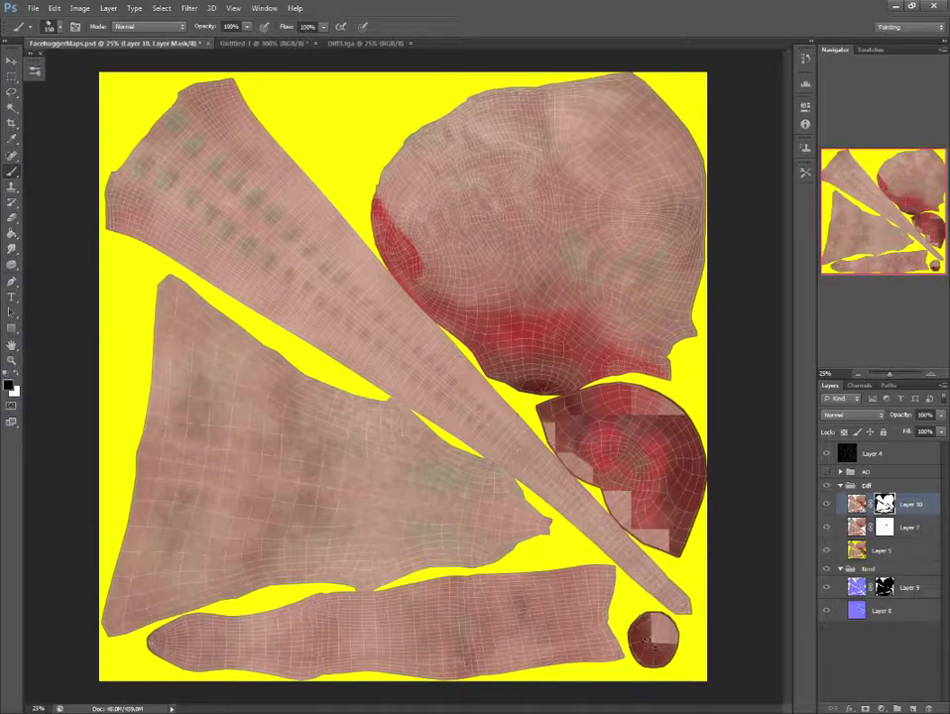
left_click_drag(636, 625, 656, 626)
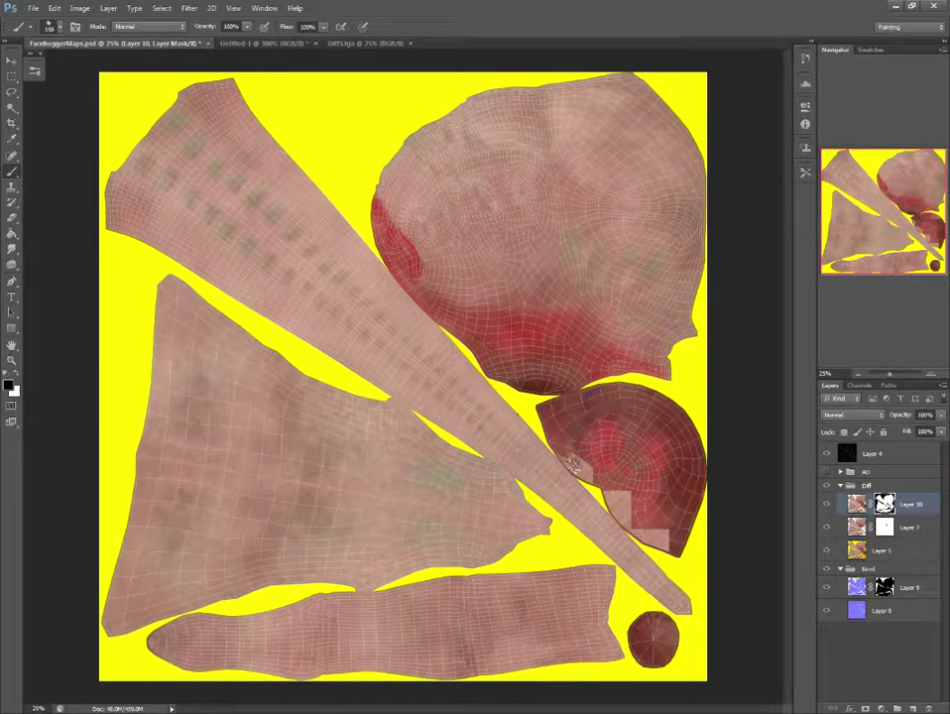
scroll(567, 464, "up", 1, "alt")
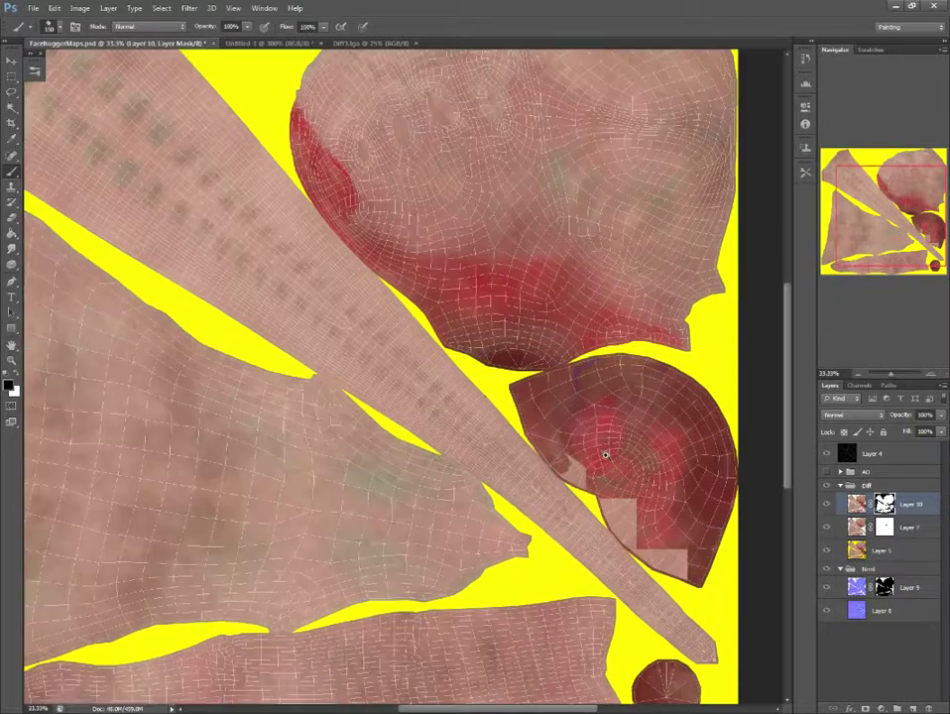
scroll(568, 465, "up", 1, "alt")
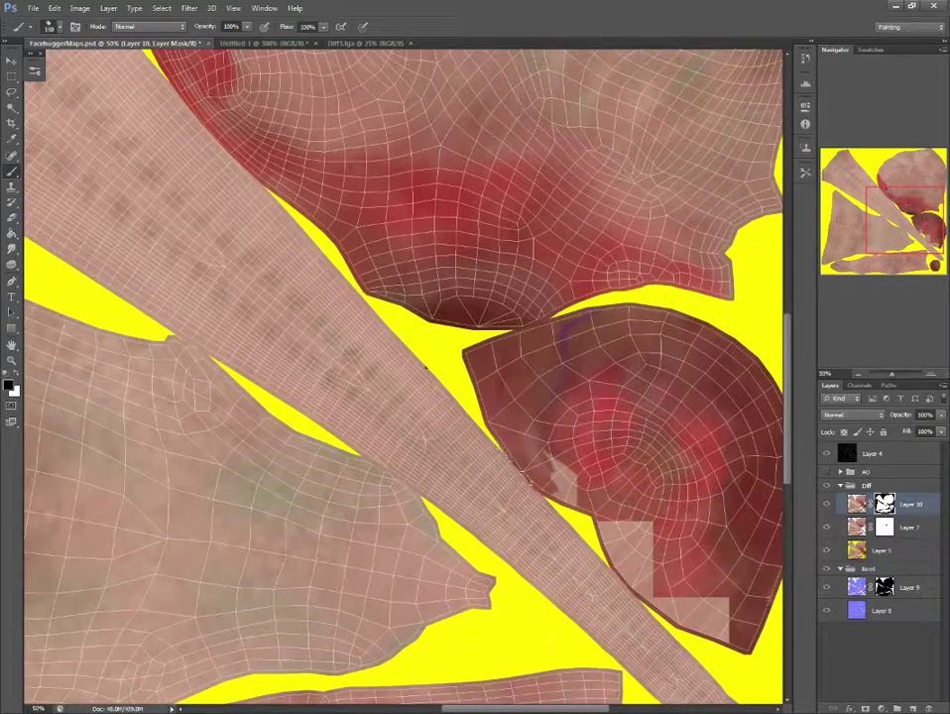
mouse_move(540, 448)
left_mouse_down()
mouse_move(576, 499)
mouse_move(550, 486)
mouse_move(644, 533)
mouse_move(590, 401)
left_mouse_up()
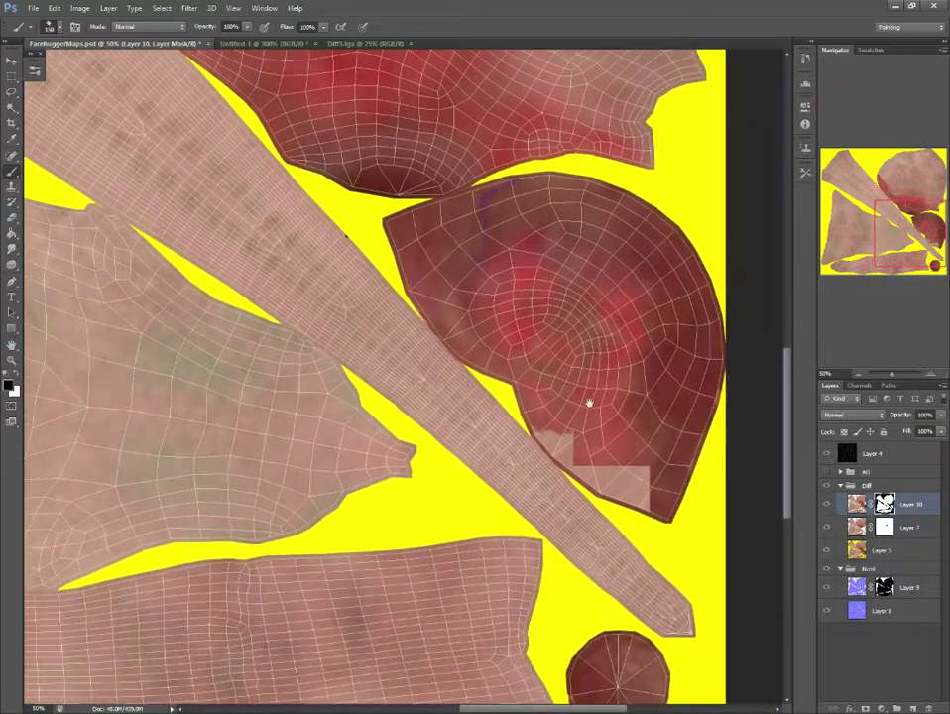
left_click_drag(534, 429, 611, 484)
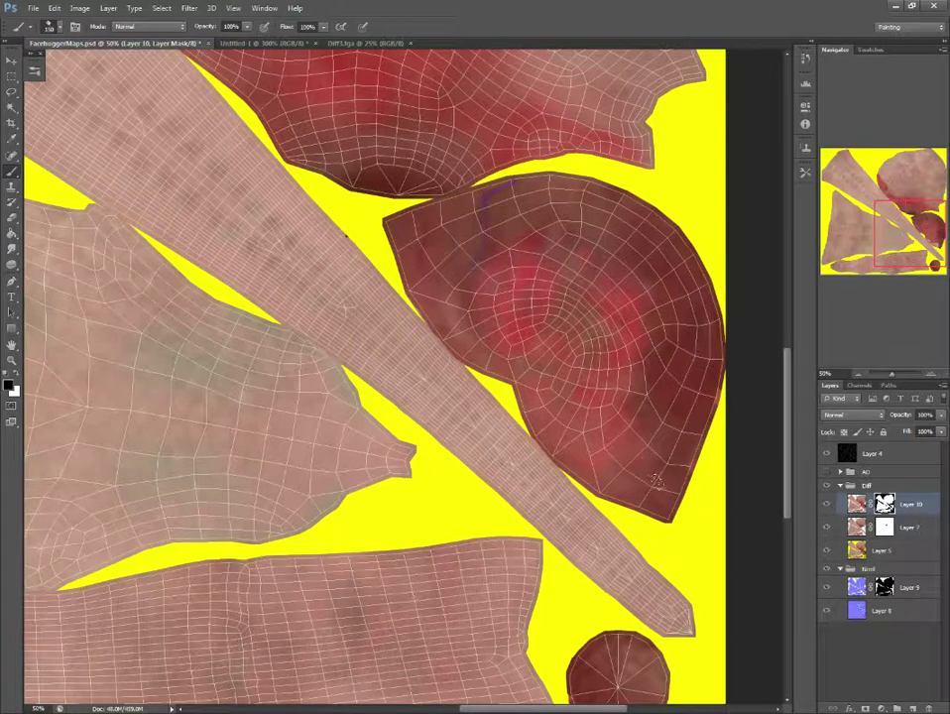
scroll(654, 417, "down", 1, "alt")
scroll(657, 395, "down", 1, "alt")
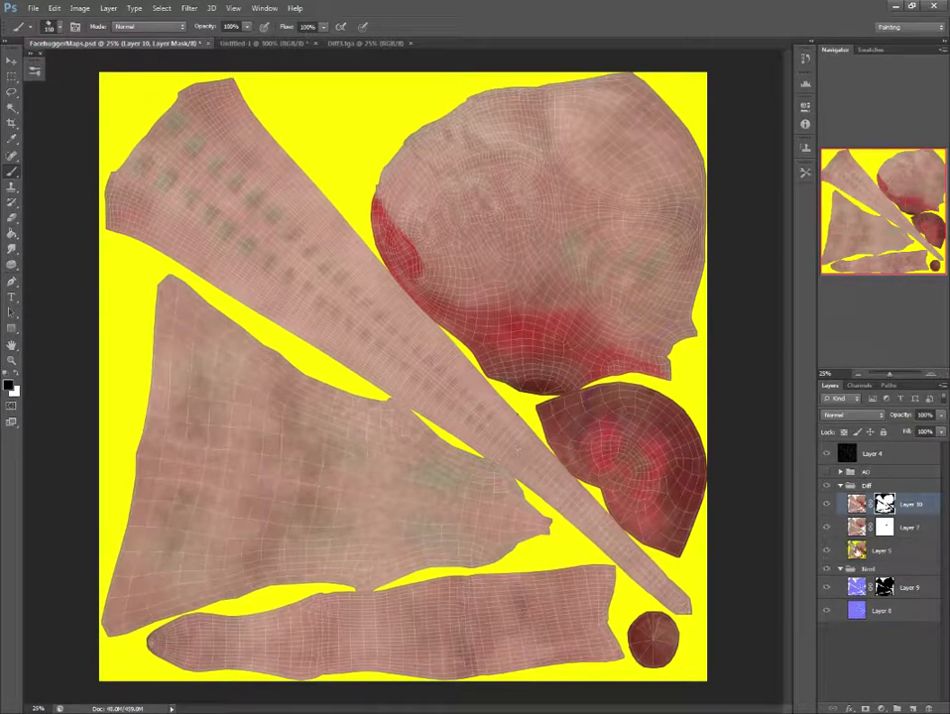
left_click(881, 550)
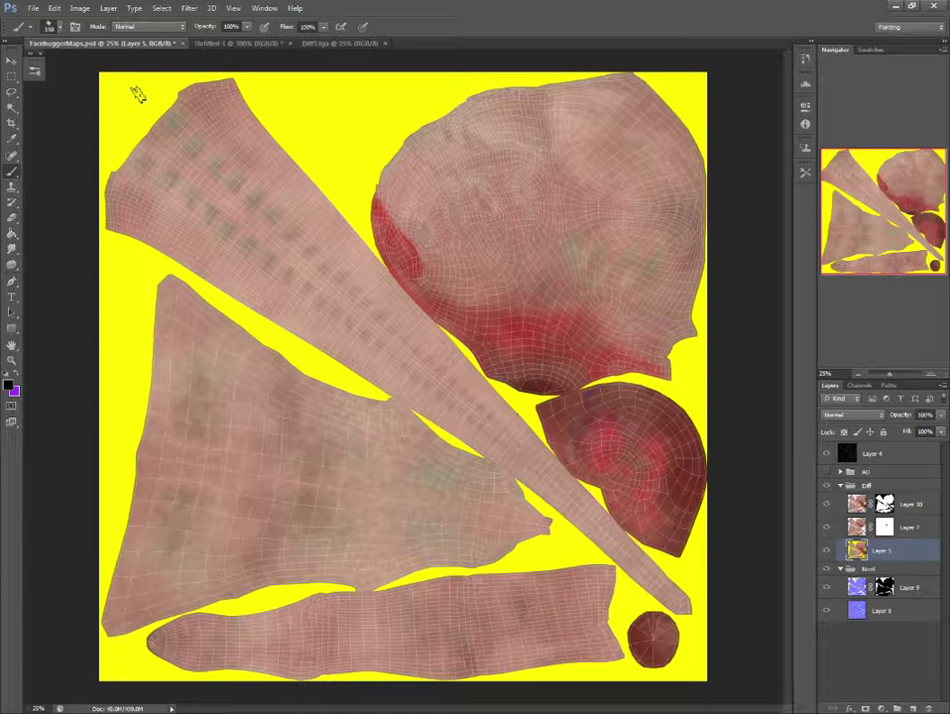
- Select the eye holes by colour on Layer 5, undoing an oversized selection
left_click(11, 107)
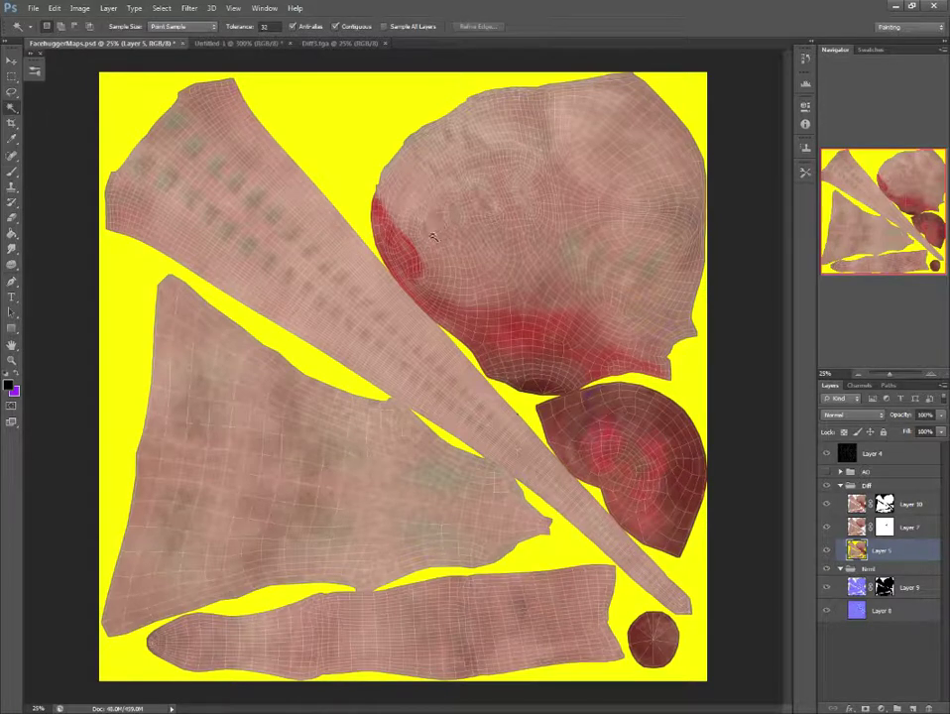
key("alt+period")
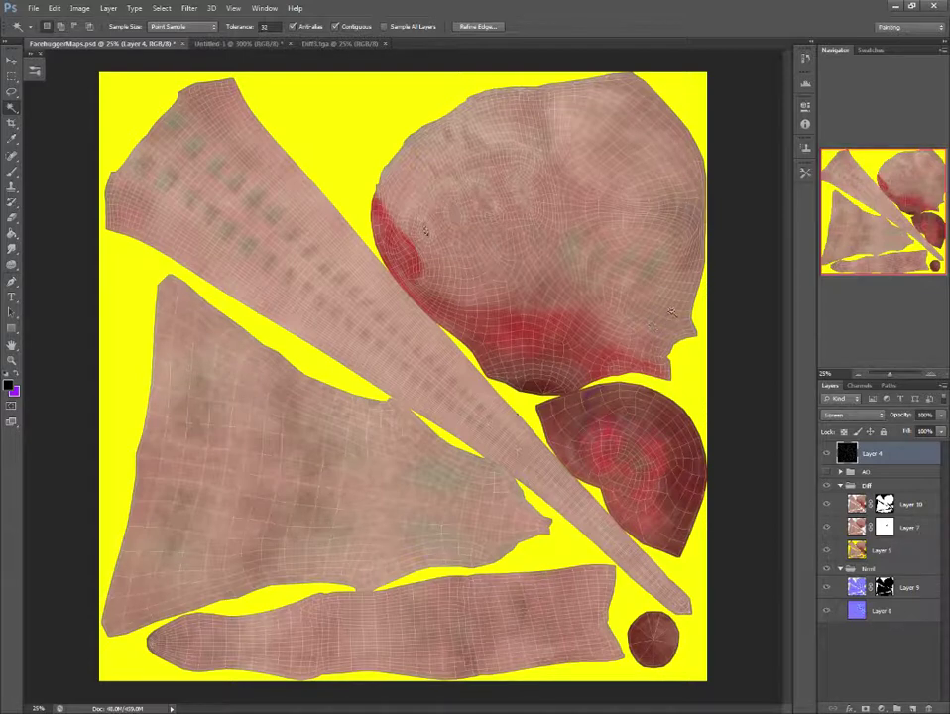
key("ctrl+z")
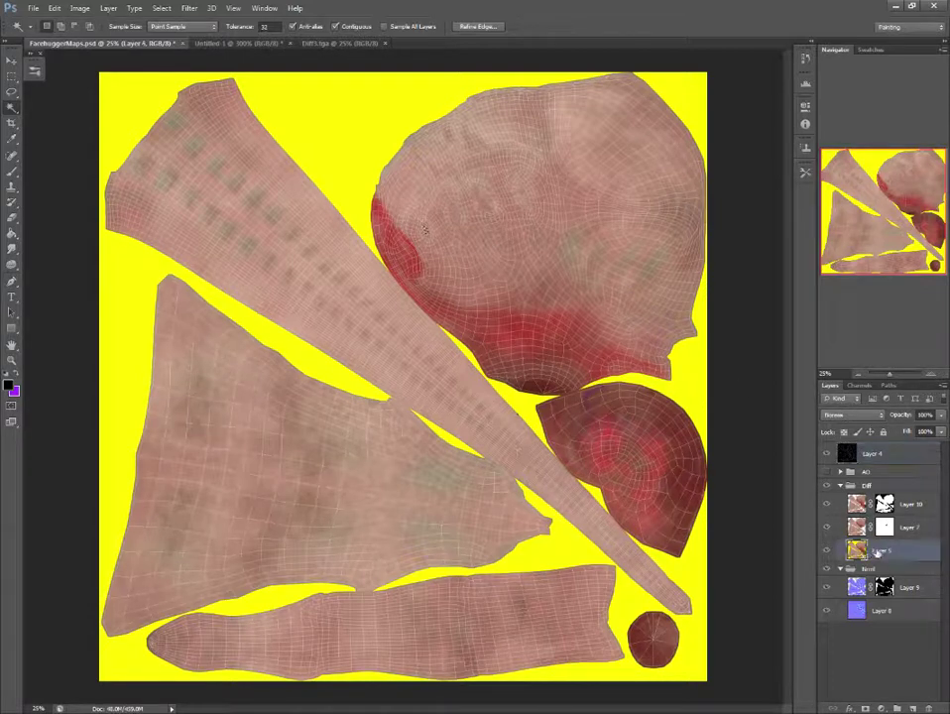
left_click(454, 215, "shift")
left_click(484, 199, "shift")
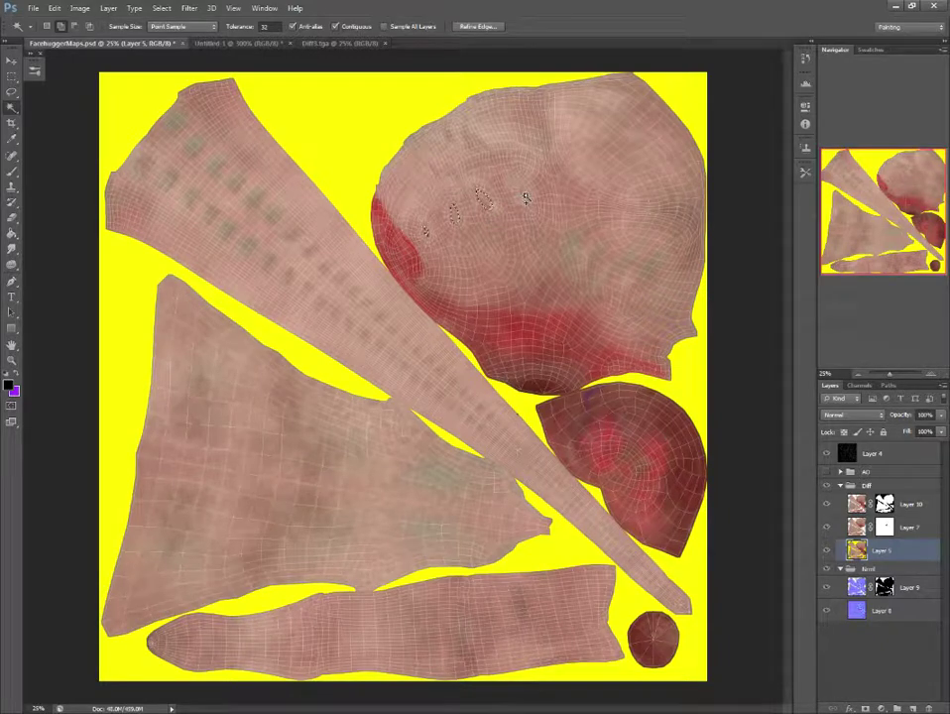
left_click(521, 199, "shift")
key("ctrl+z")
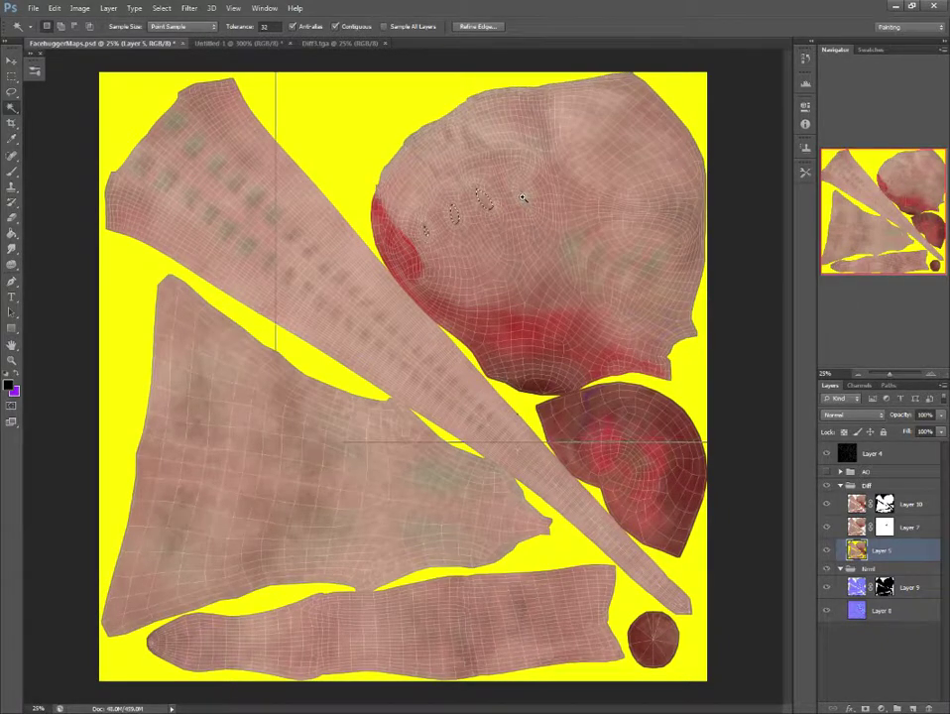
scroll(524, 198, "up", 1, "alt")
scroll(524, 199, "up", 1, "alt")
scroll(523, 199, "up", 1, "alt")
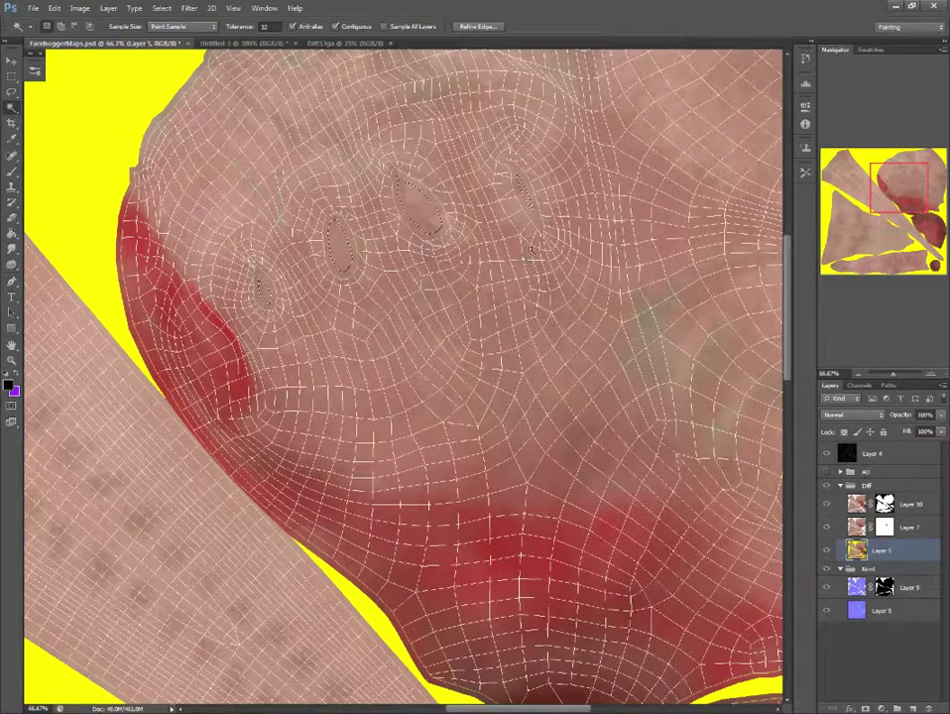
- Cut the eye holes, including the right one, out of Layer 10, deselect and zoom out to 25%
key("alt+bracketright")
key("alt+bracketright")
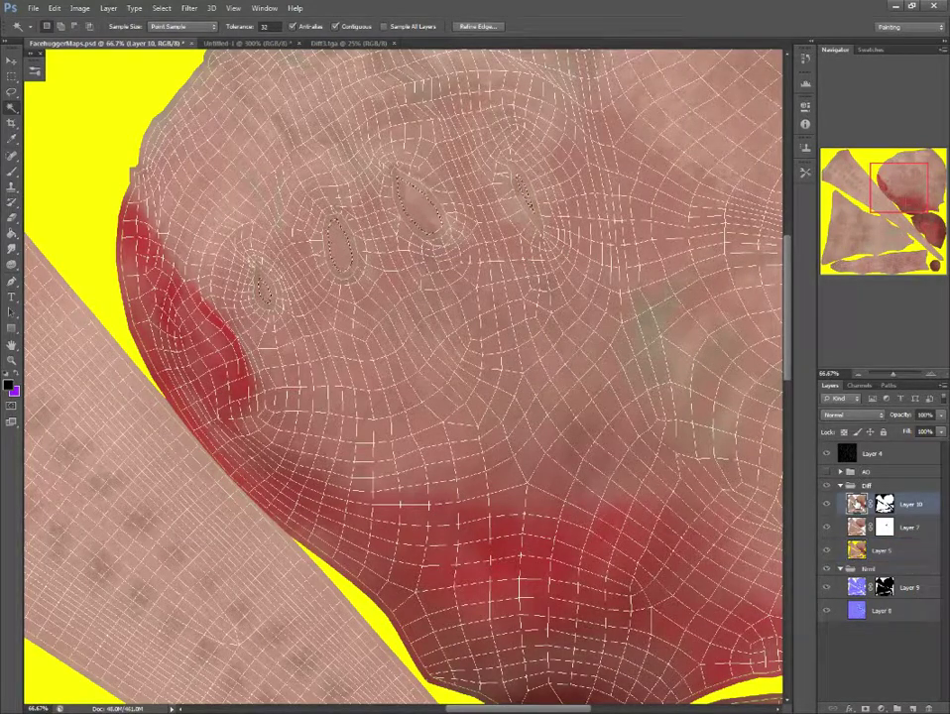
key("Delete")
left_click(857, 546)
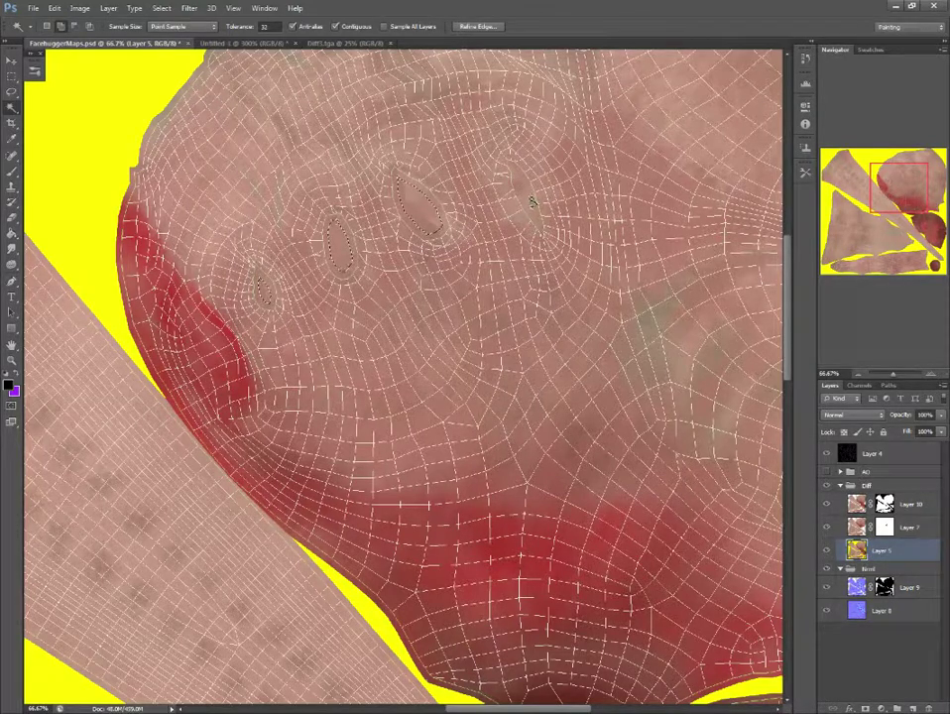
left_click(526, 198, "shift")
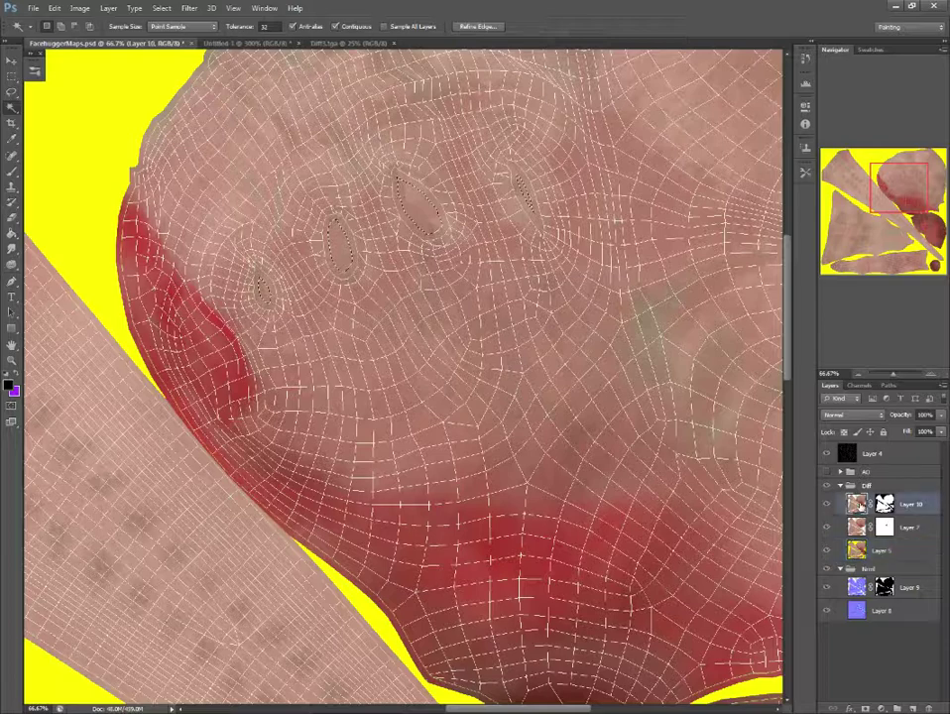
key("alt+bracketright")
key("alt+bracketright")
key("Delete")
key("ctrl+d")
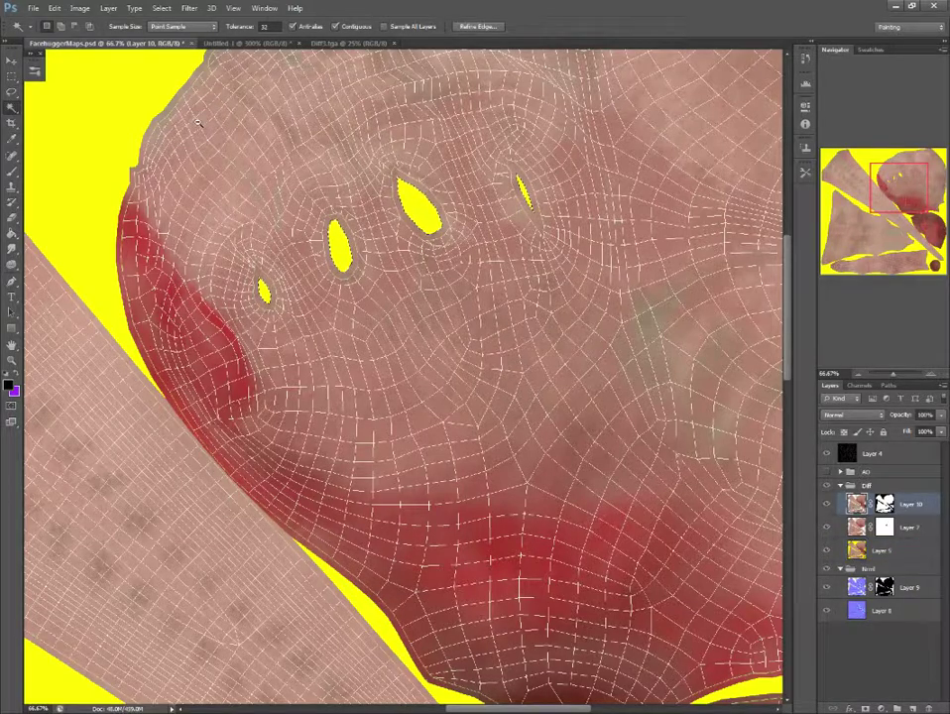
scroll(393, 282, "down", 1, "alt")
scroll(393, 282, "down", 1, "alt")
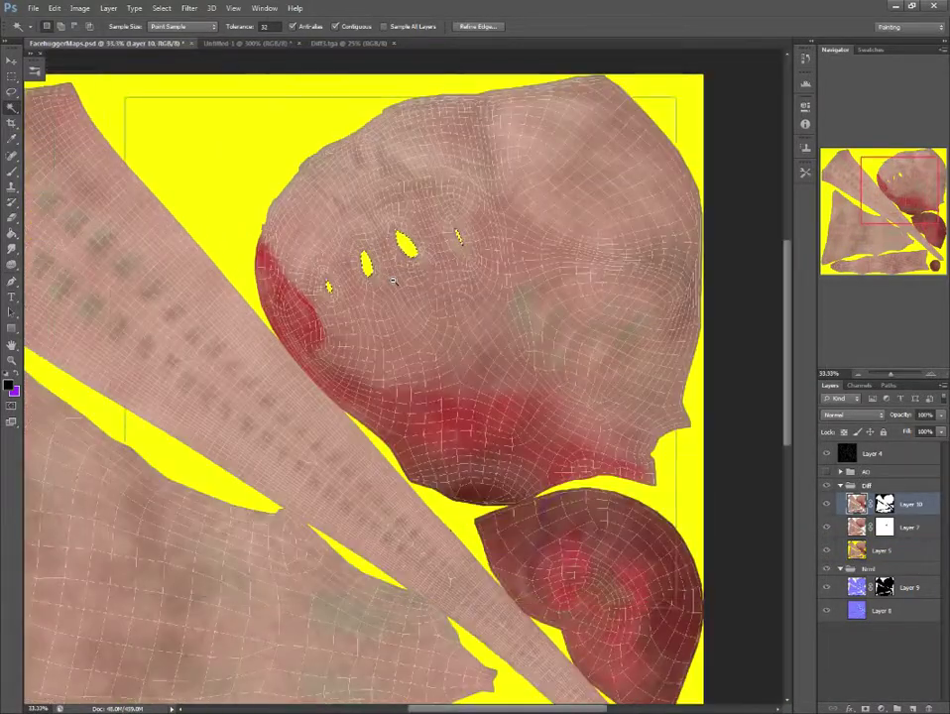
scroll(393, 282, "down", 1, "alt")
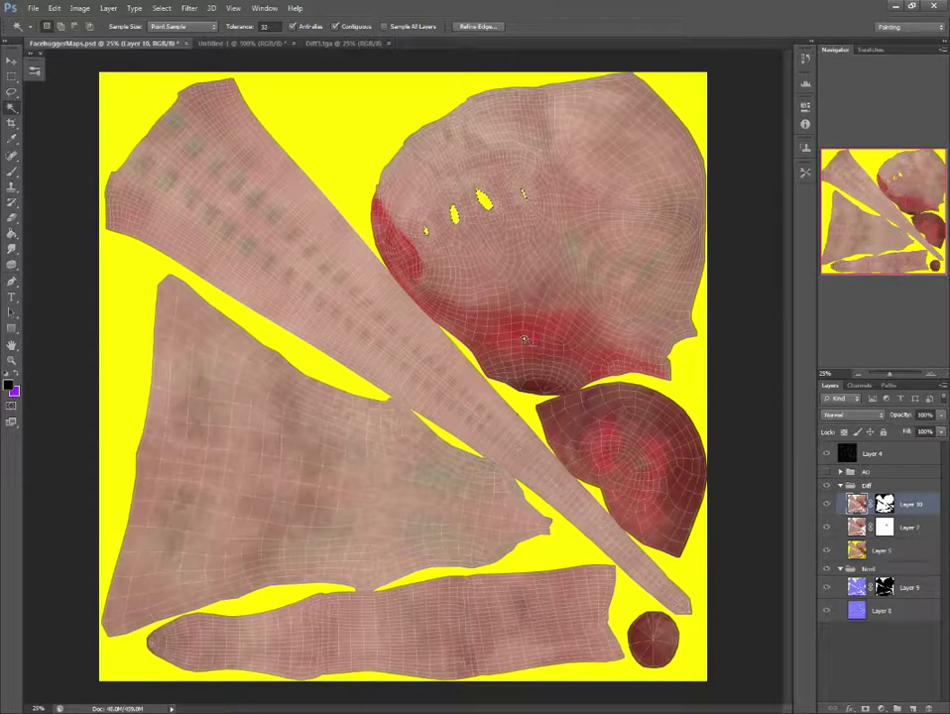
- Pick the Move tool and zoom out to see the whole texture
left_click(11, 59)
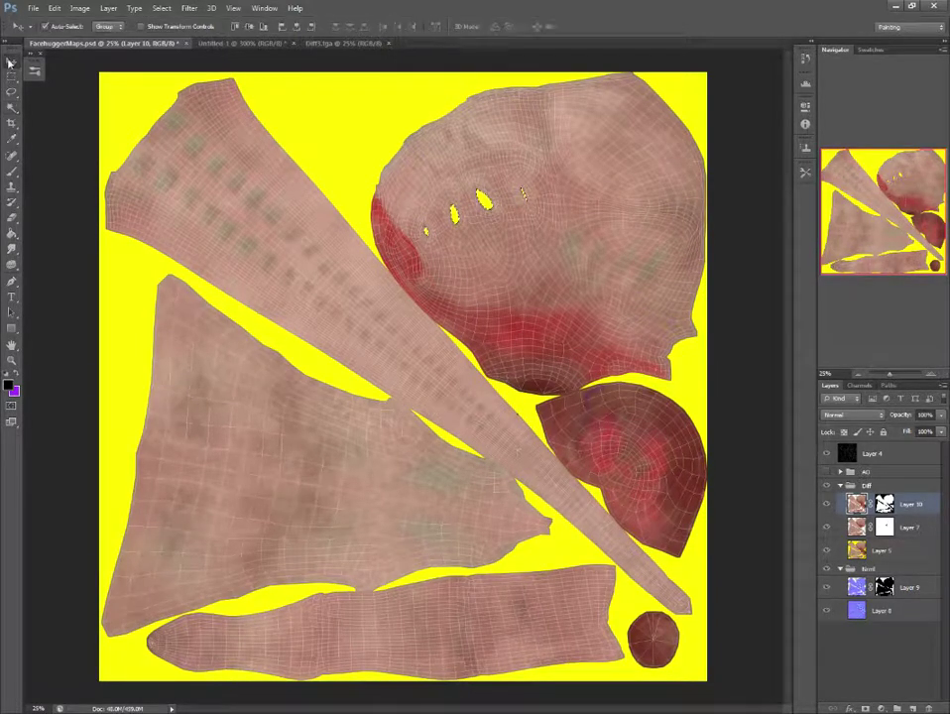
left_click(162, 8)
left_click(198, 78)
key("ctrl+minus")
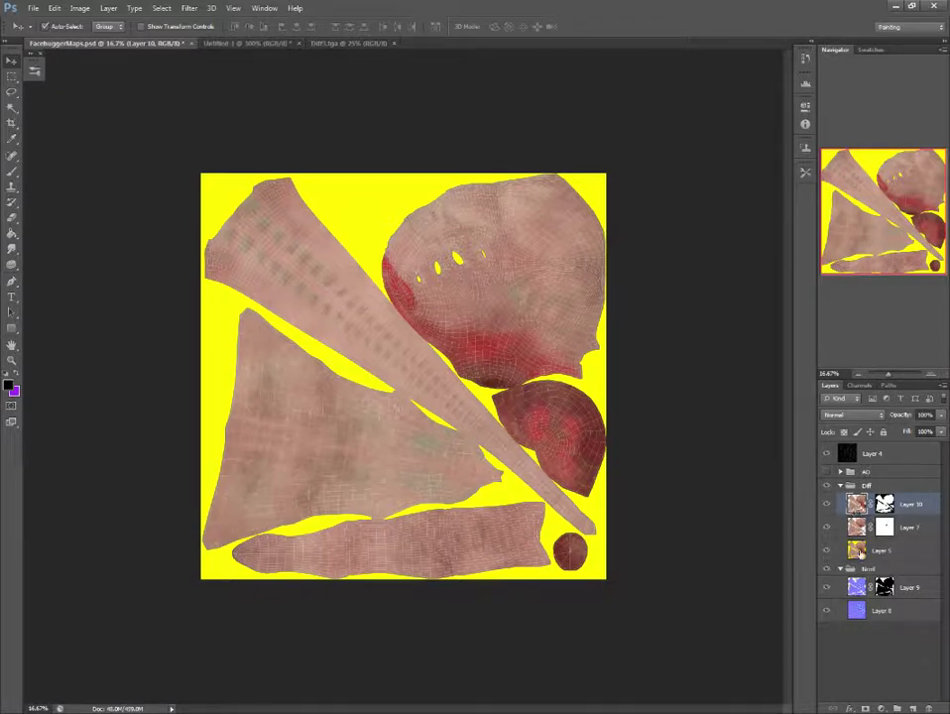
- Expand and preview the AO group, toggle the Nrml group, then collapse AO again
left_click(841, 486)
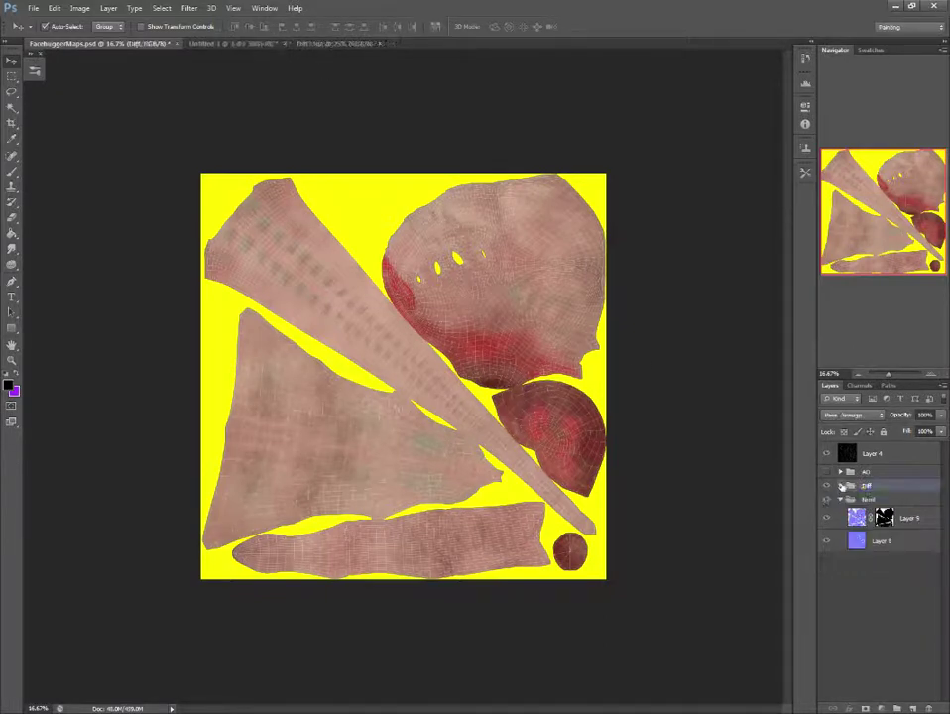
left_click(843, 472)
left_click(840, 472)
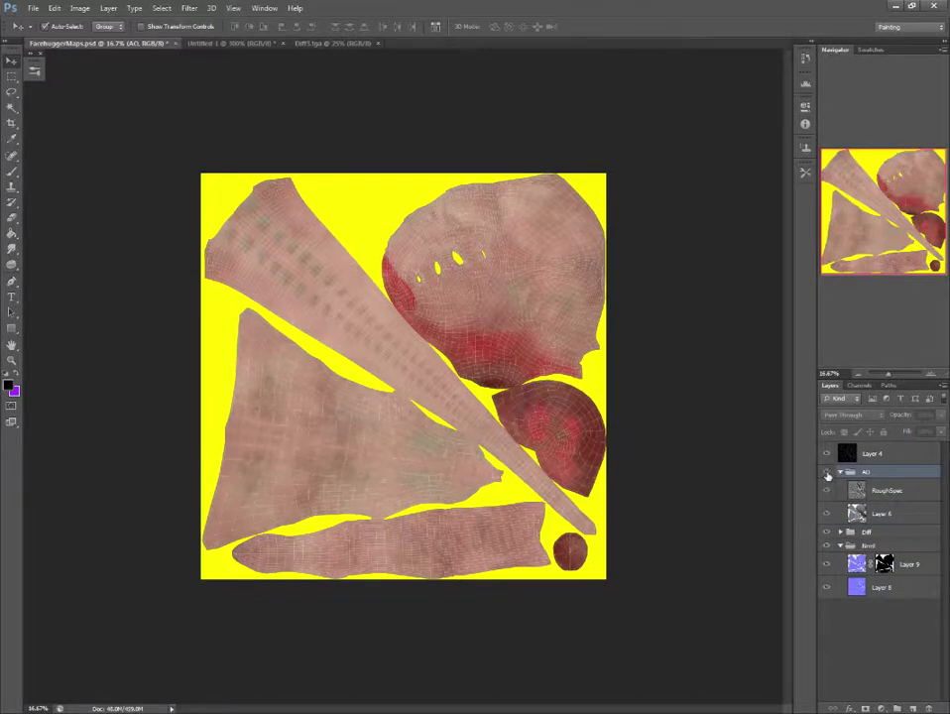
left_click(828, 473)
left_click(827, 474)
left_click(828, 548)
left_click(840, 473)
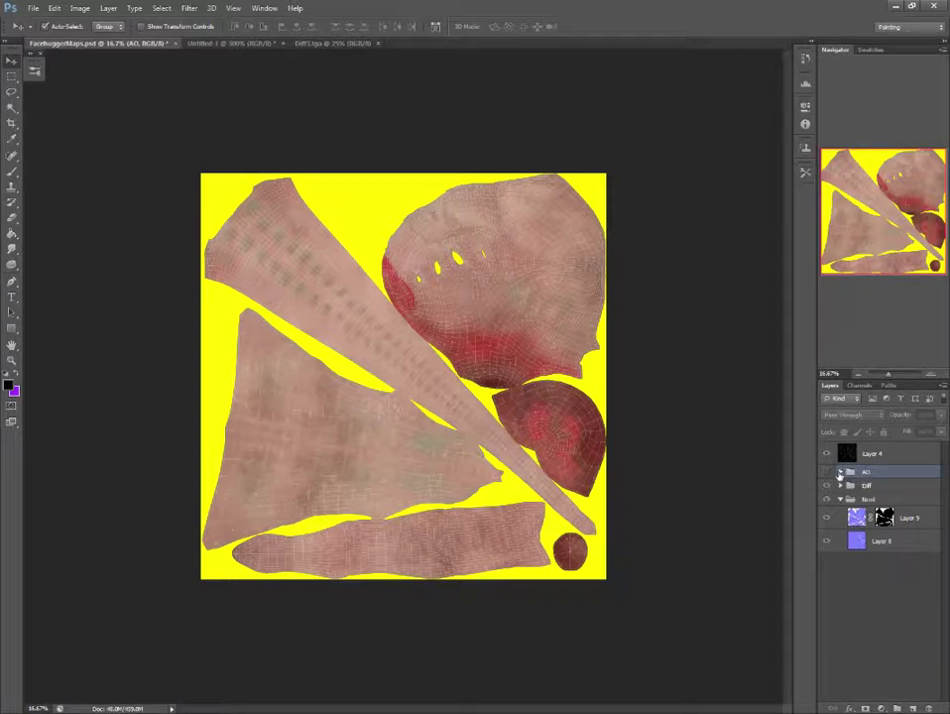
- Hide the Diff group to reveal the normal map, check its detail, then switch to Mari
left_click(828, 486)
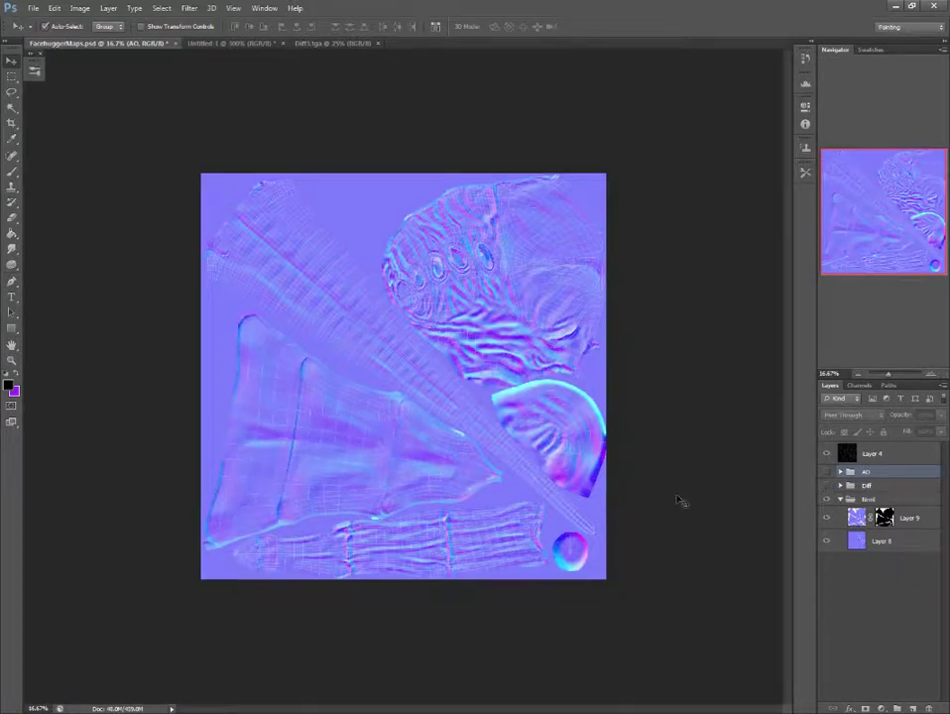
left_click(826, 453)
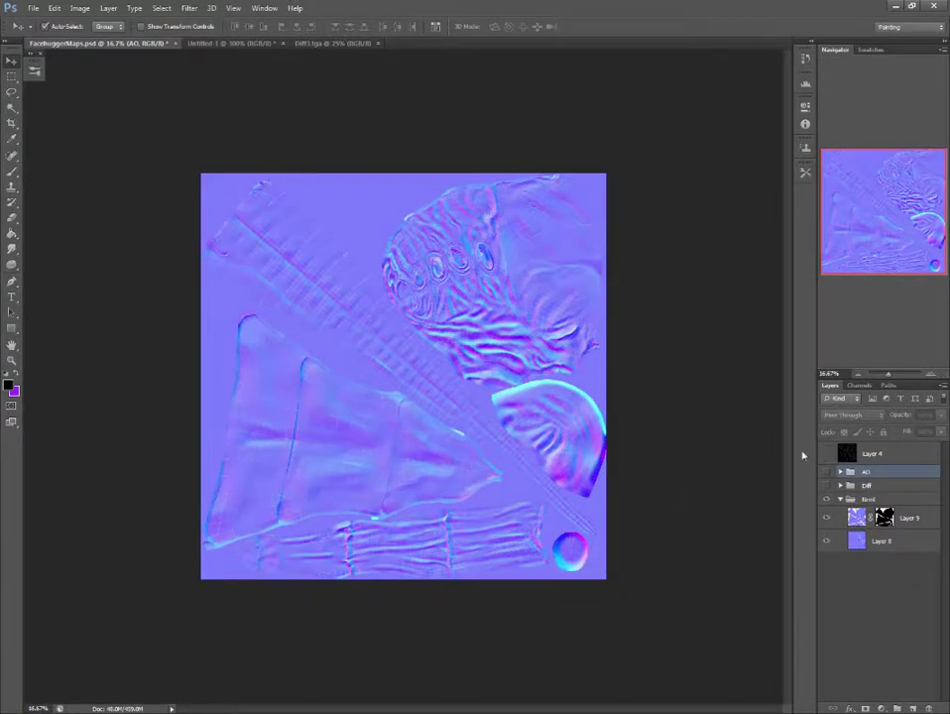
key("ctrl+plus")
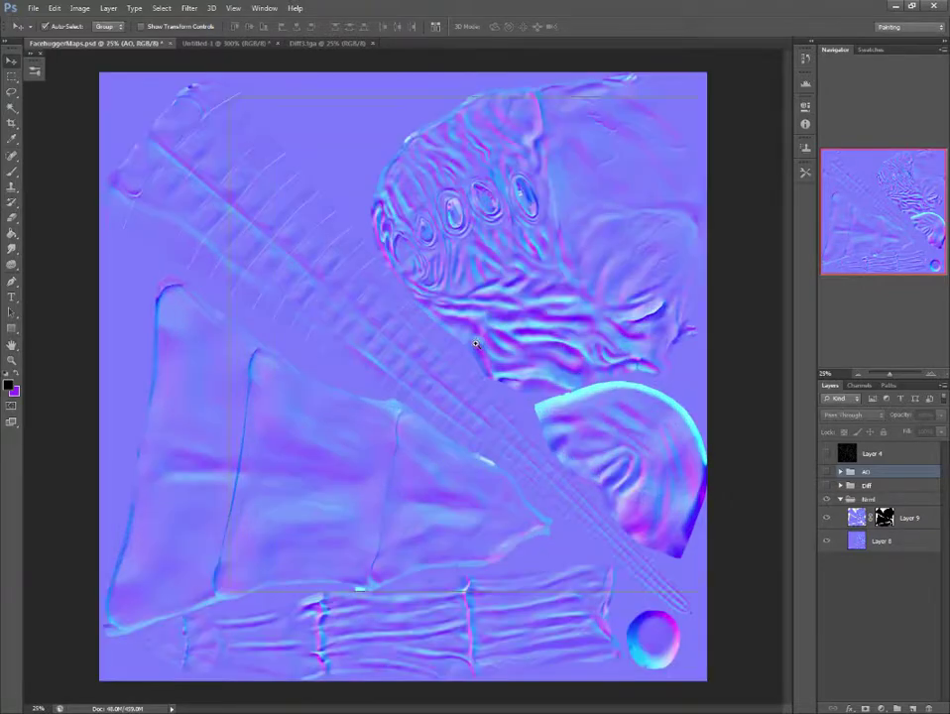
key("ctrl+plus")
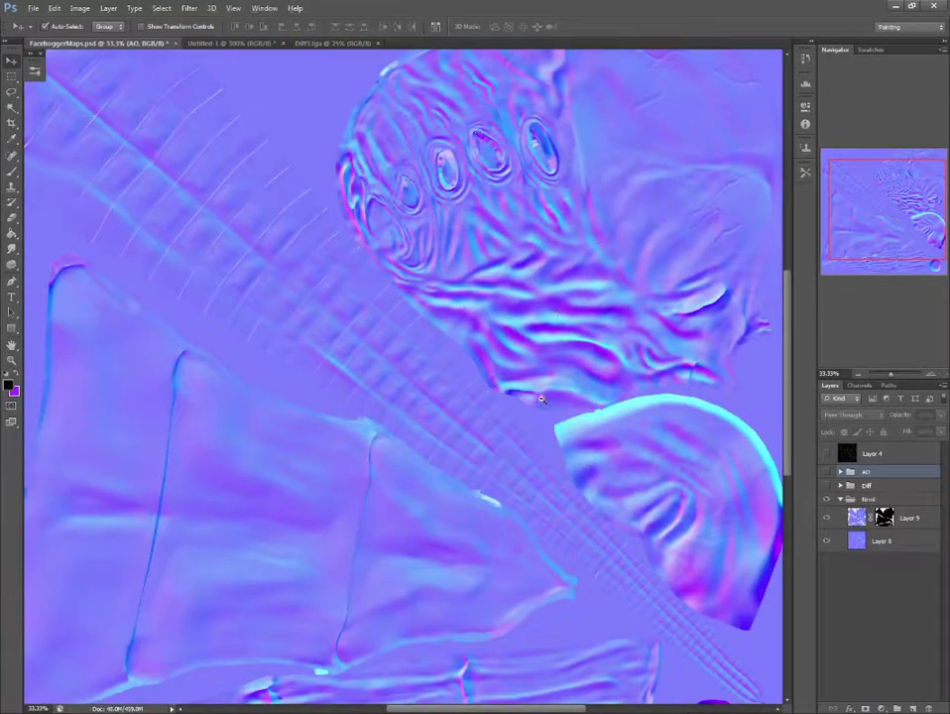
key("ctrl+minus")
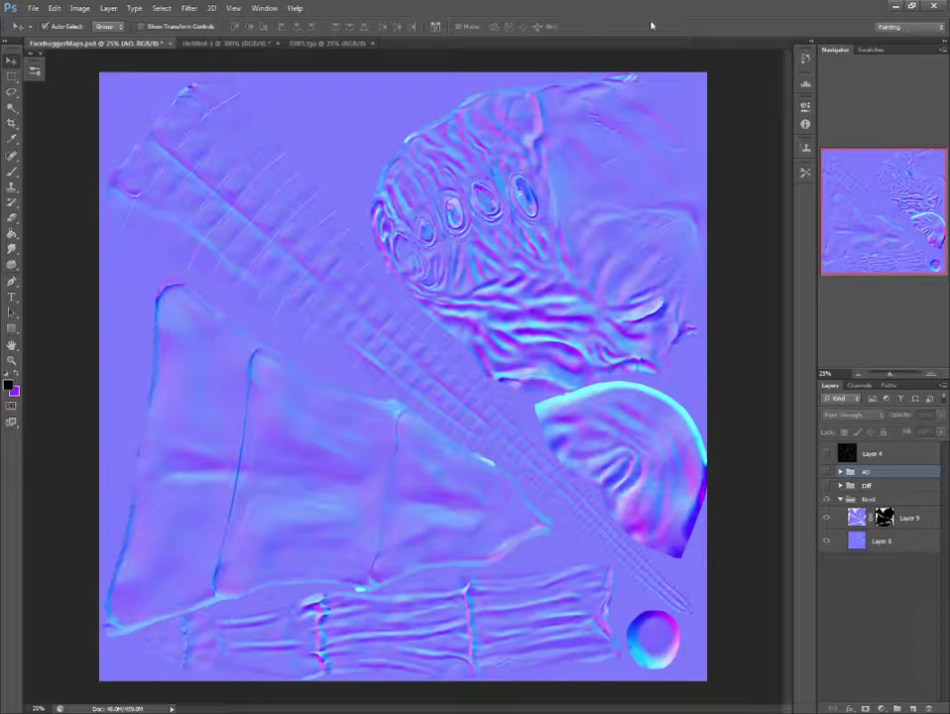
key("alt+Tab")
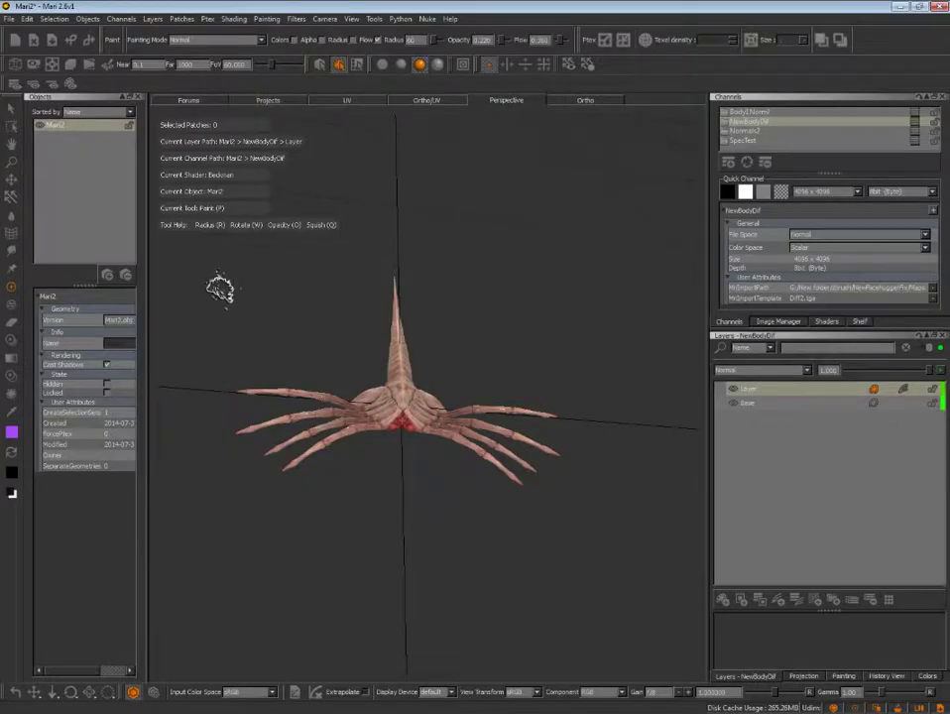
- Delete both projects named Mari from the Projects list, leaving Mari2 selected
left_click(266, 100)
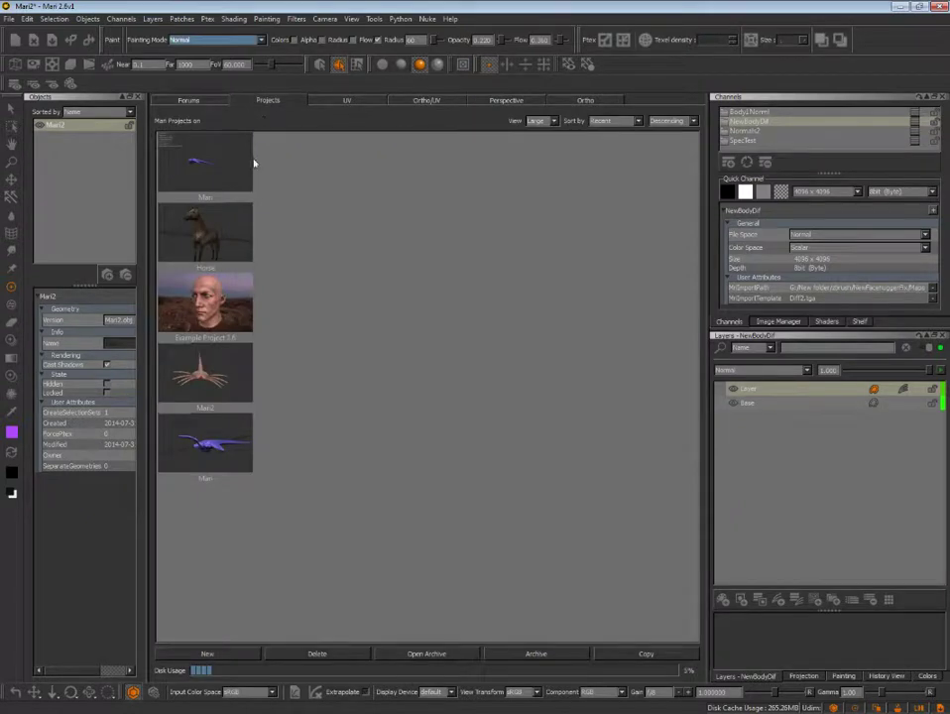
left_click(209, 466)
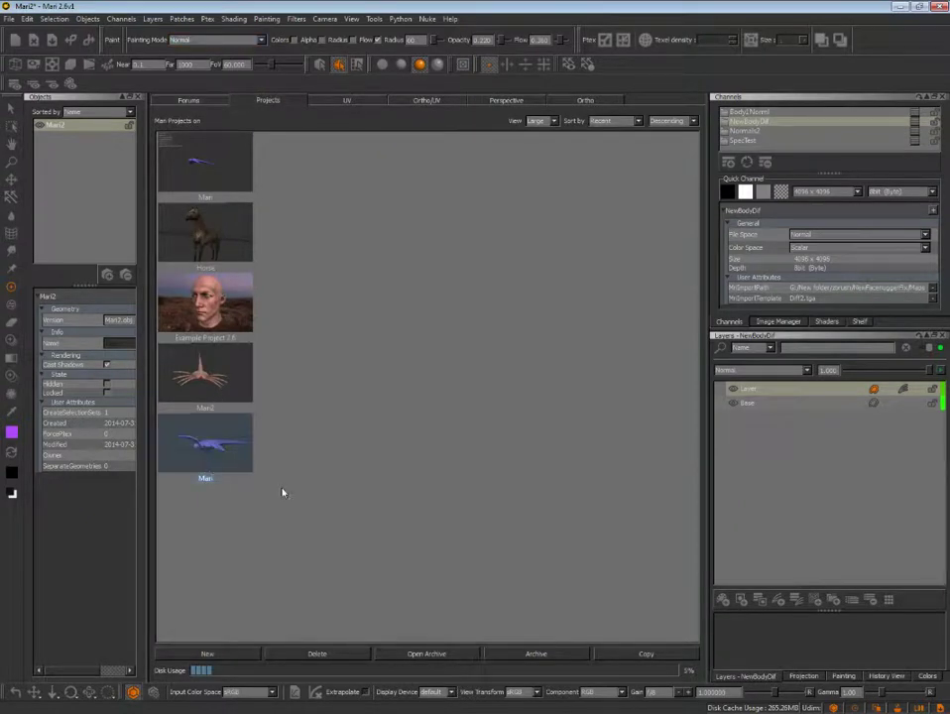
left_click(319, 655)
left_click(444, 374)
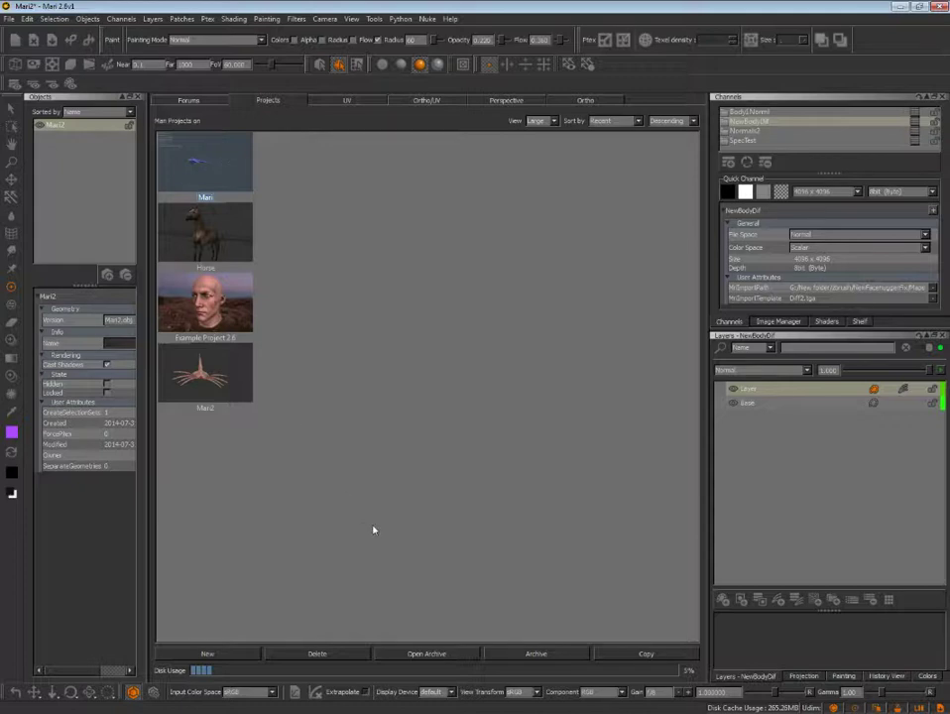
left_click(313, 654)
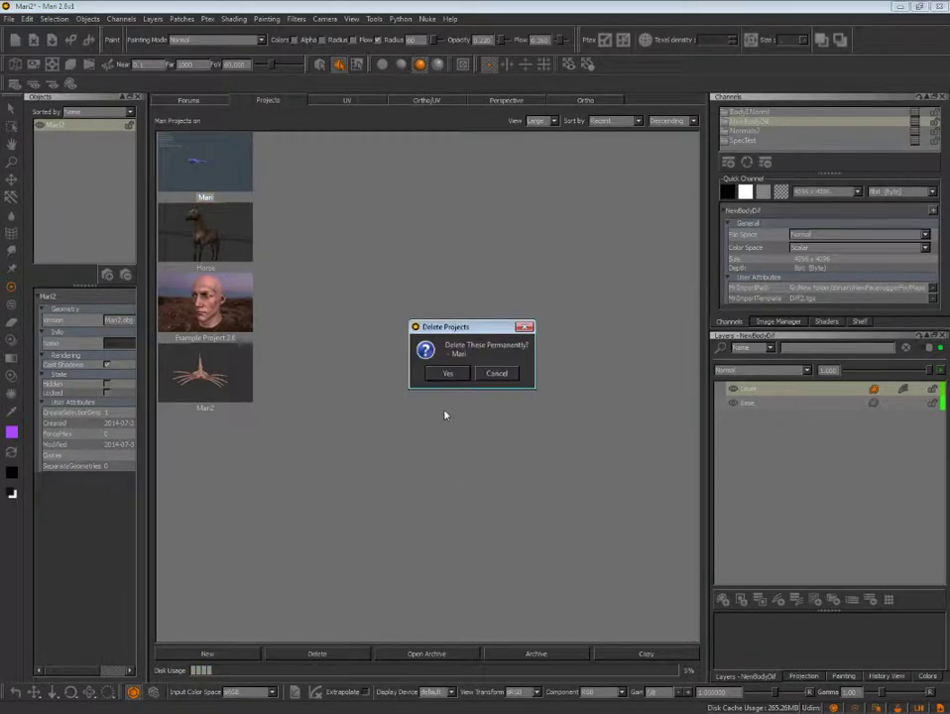
left_click(446, 374)
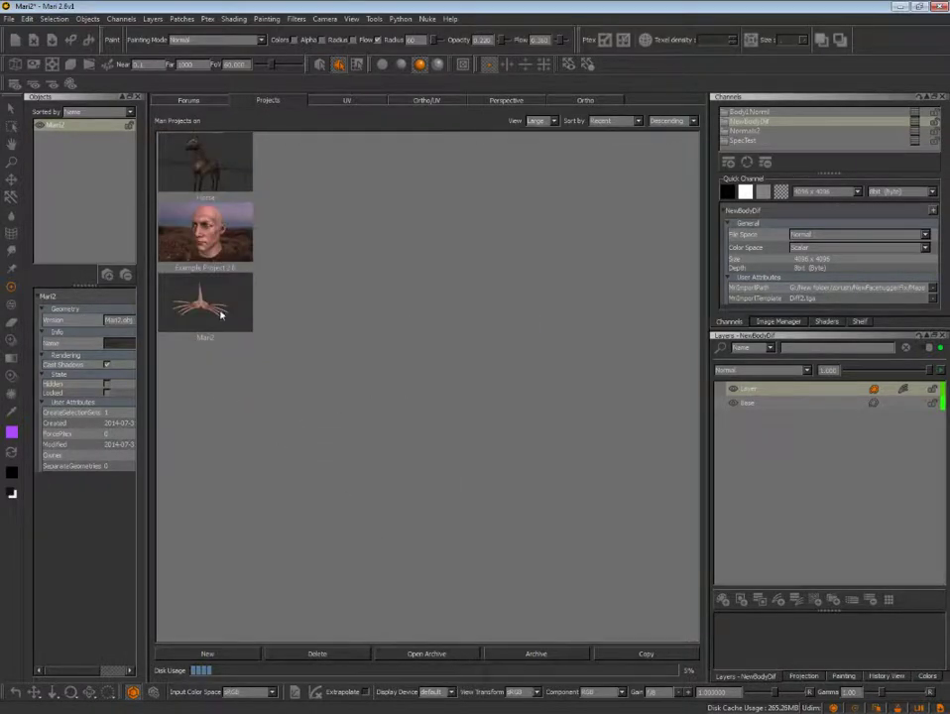
left_click(226, 314)
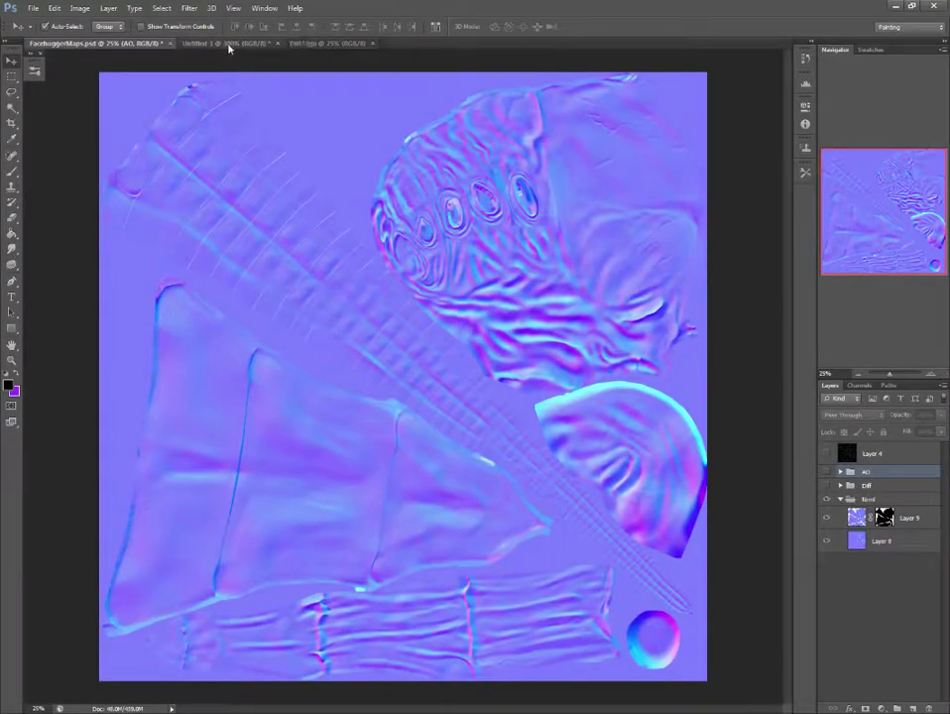
- Check the Untitled-1 and Diff3.tga tabs, then return to FacehuggerMaps.psd and save it
left_click(230, 44)
left_click(309, 44)
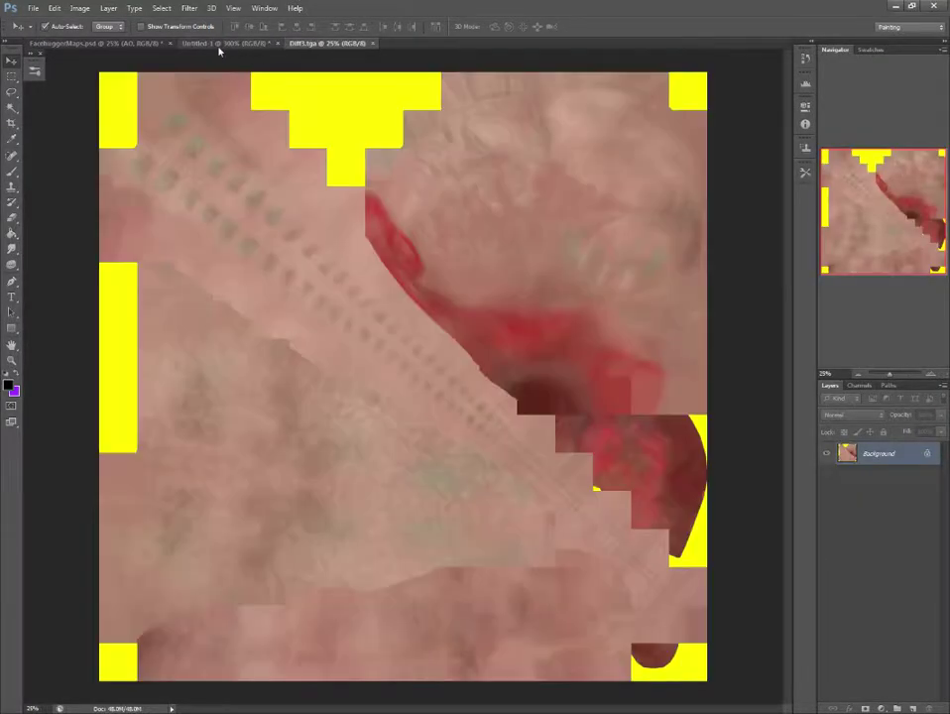
left_click(203, 45)
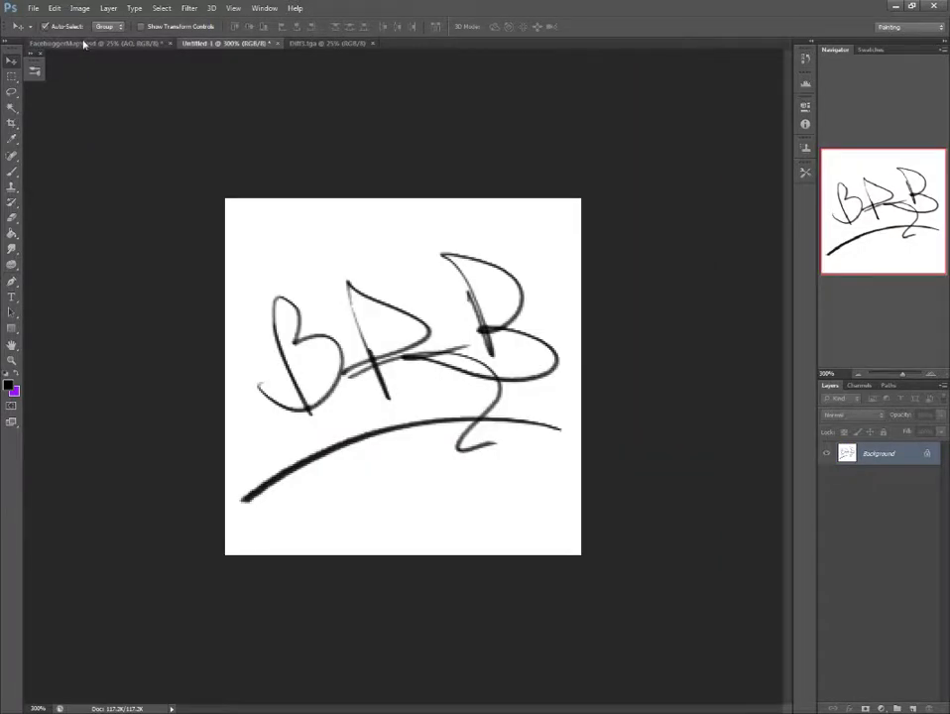
left_click(84, 43)
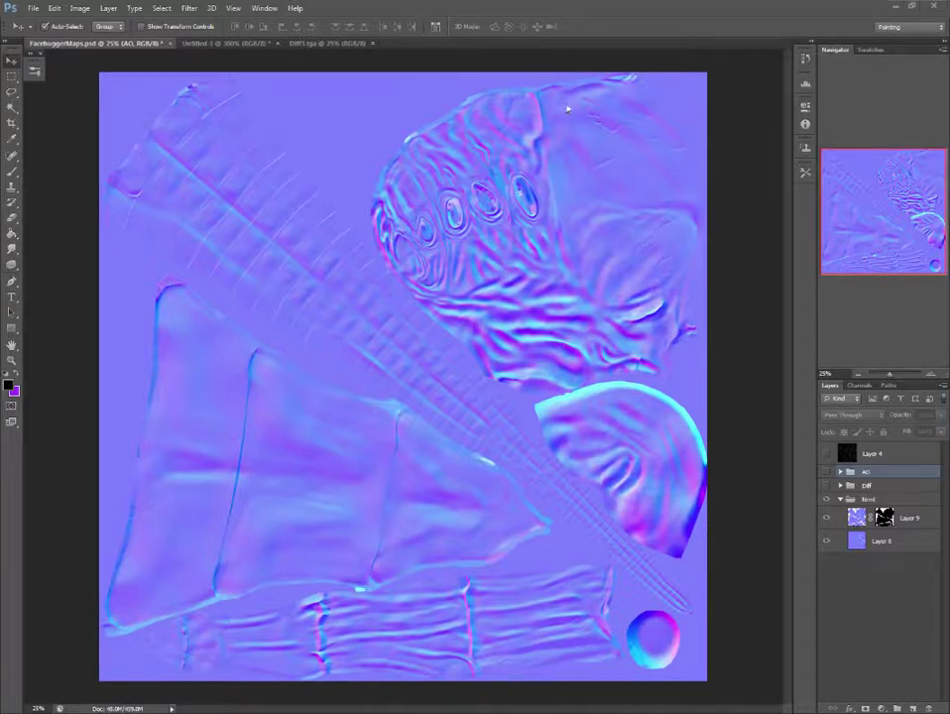
left_click(32, 9)
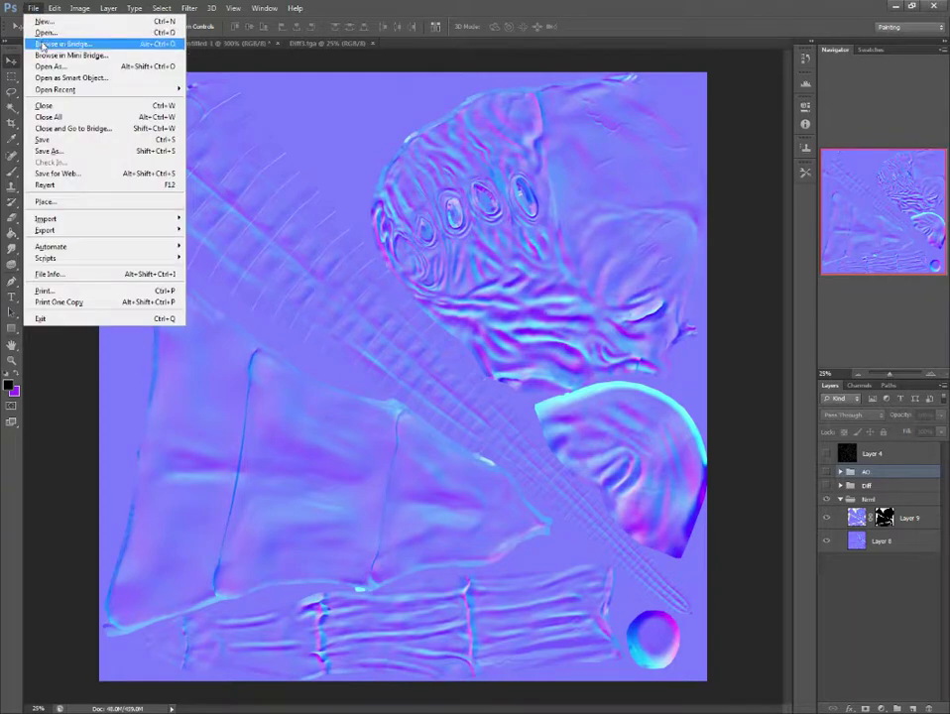
left_click(58, 140)
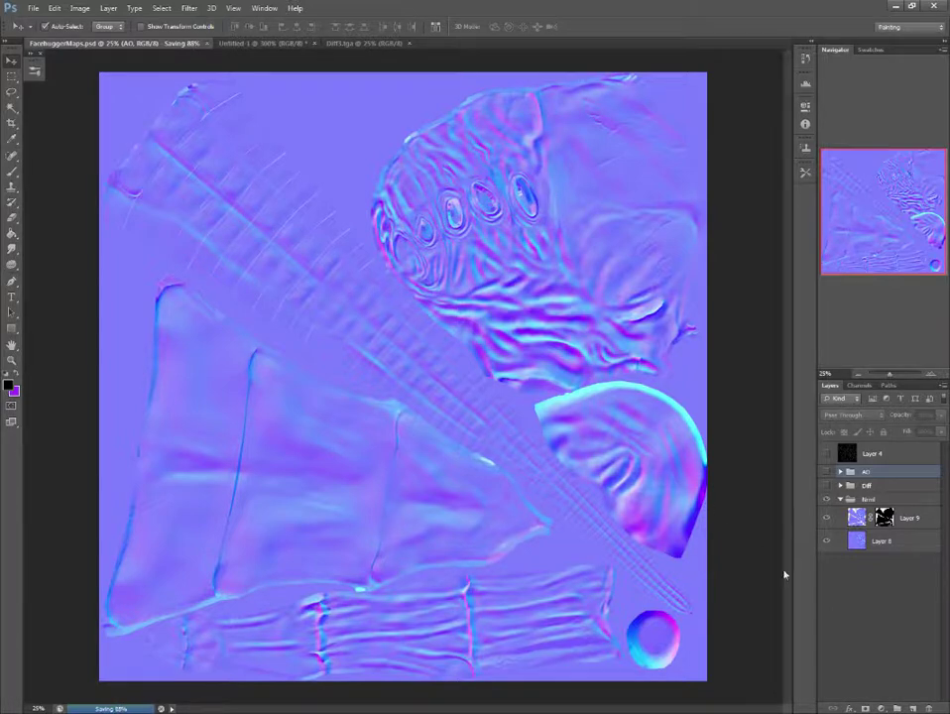
- Duplicate Layer 9 and Layer 8 and merge the copies into Layer 9 copy
left_click(859, 526)
left_click(882, 544)
left_click(901, 520, "shift")
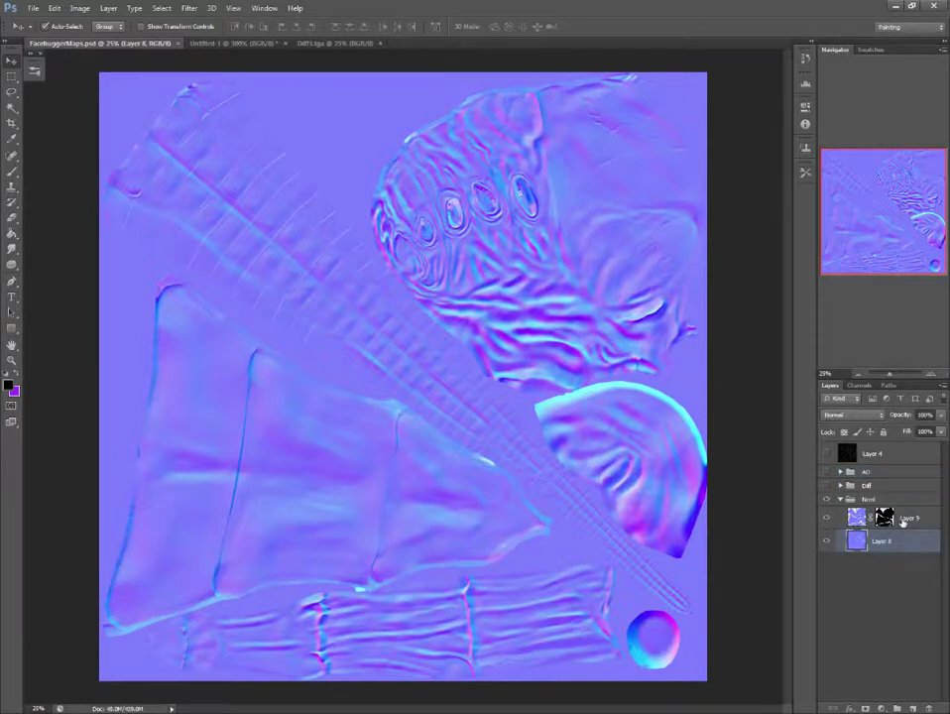
right_click(902, 523)
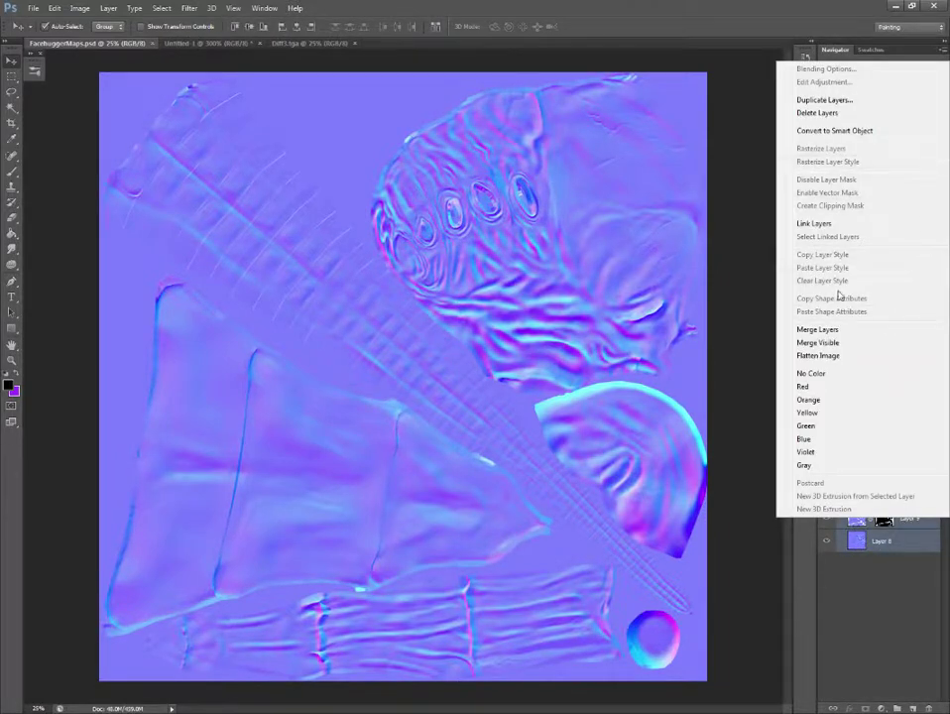
left_click(824, 99)
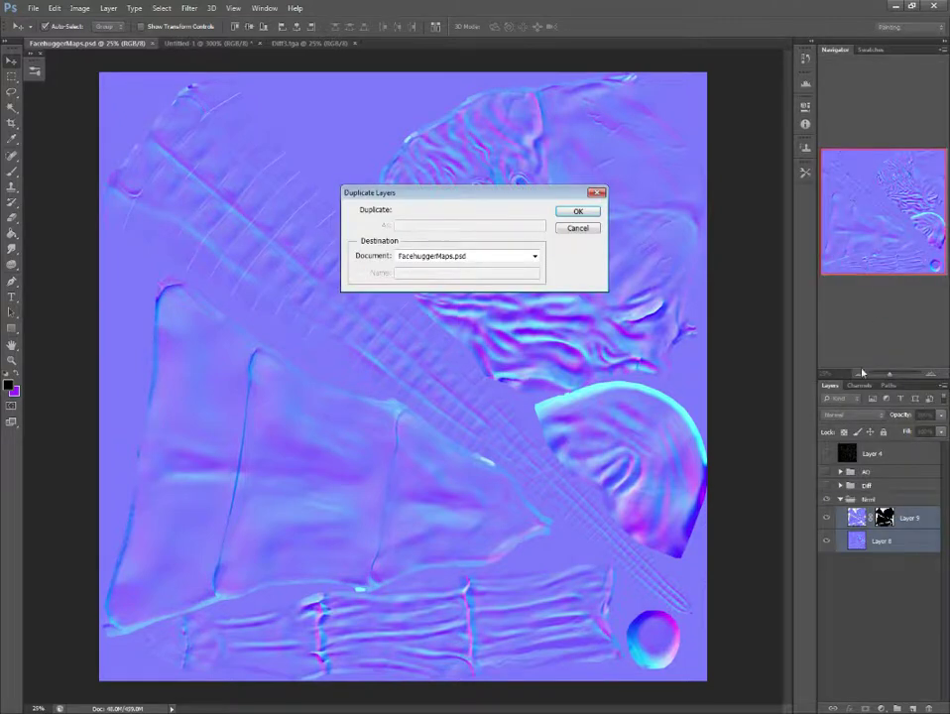
left_click(568, 213)
right_click(927, 525)
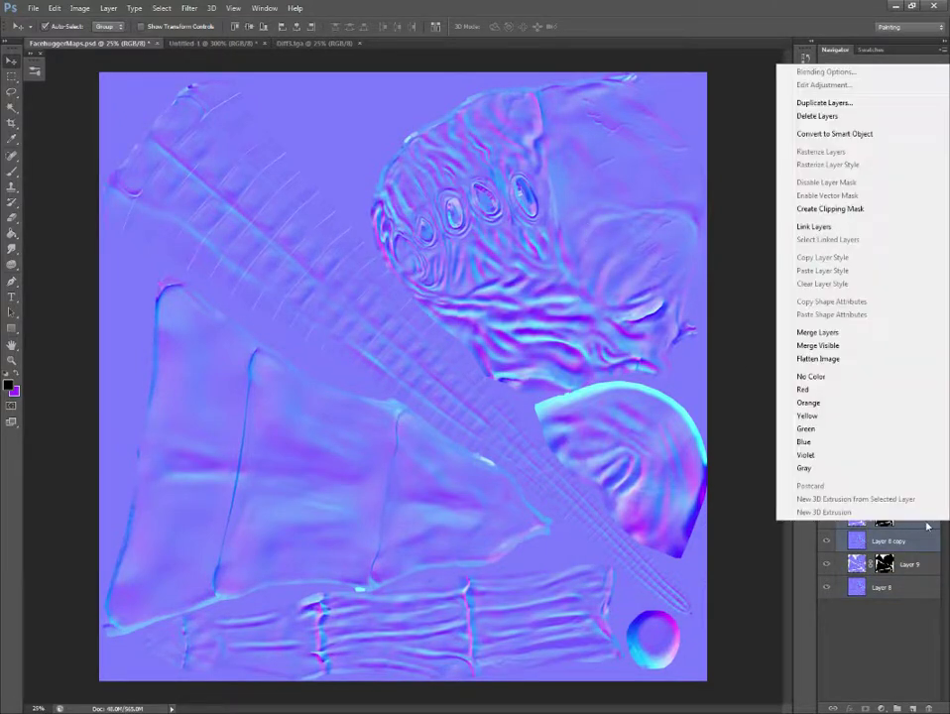
left_click(823, 331)
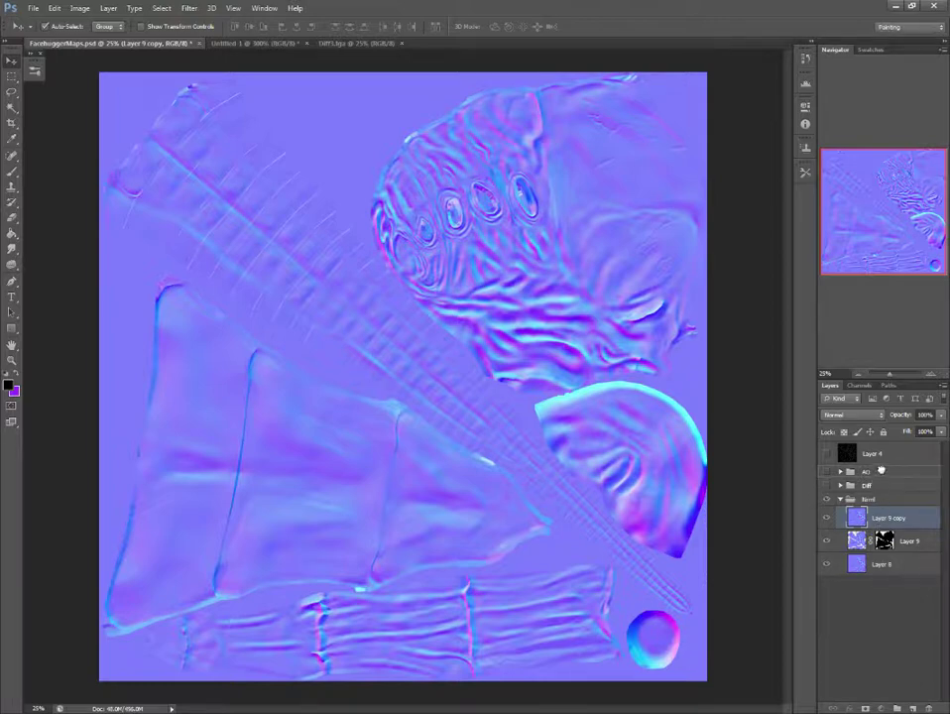
- Move Layer 9 copy to the top of the AO group and make the group visible
left_click_drag(882, 471, 875, 472)
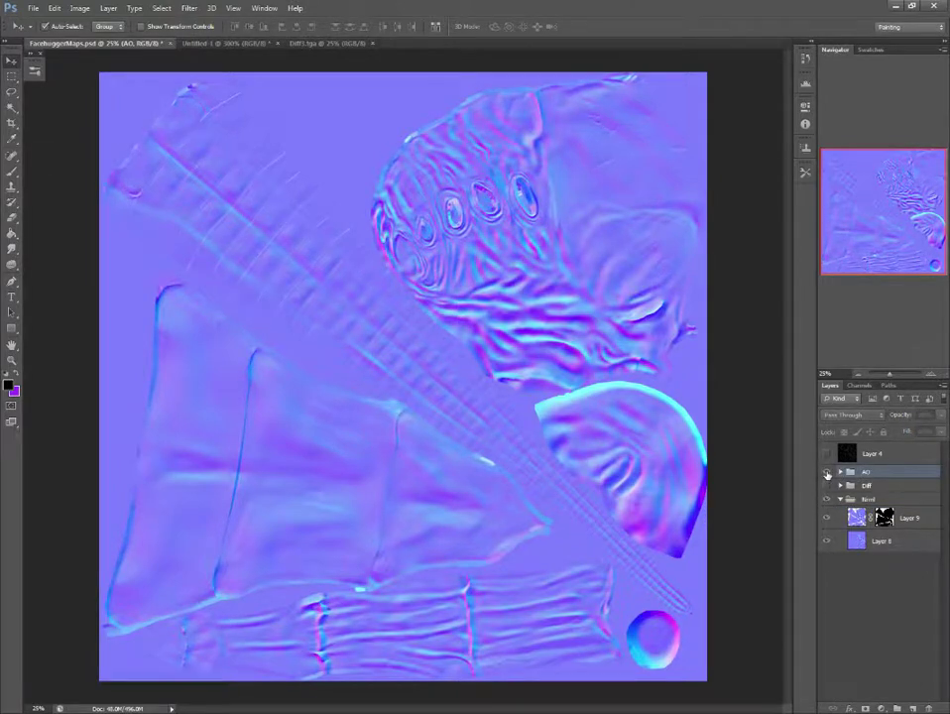
left_click(827, 475)
left_click(840, 500)
left_click(841, 472)
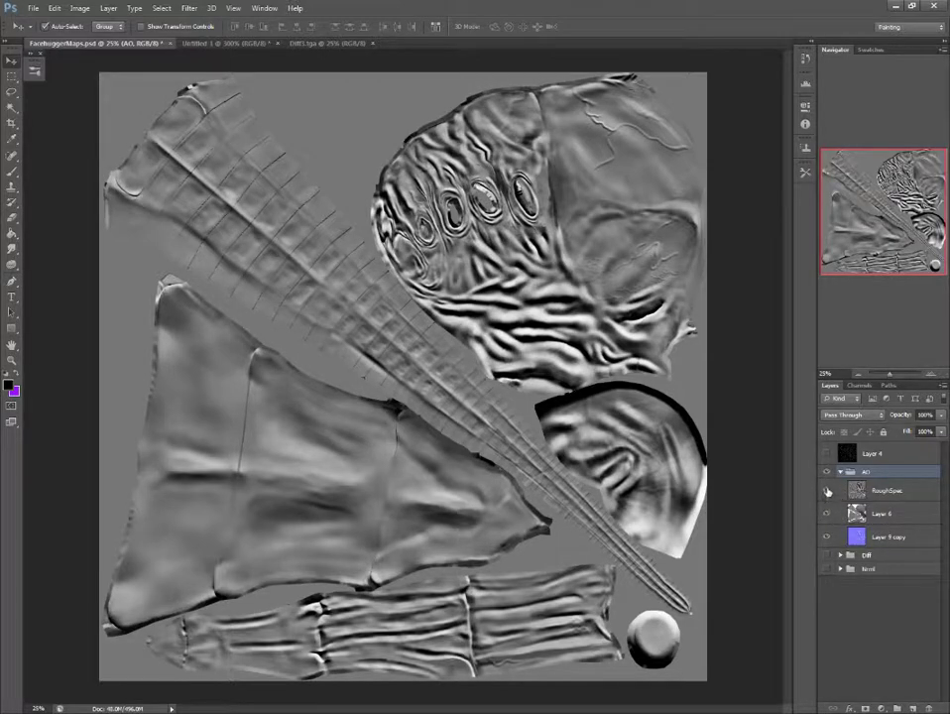
left_click_drag(843, 530, 834, 501)
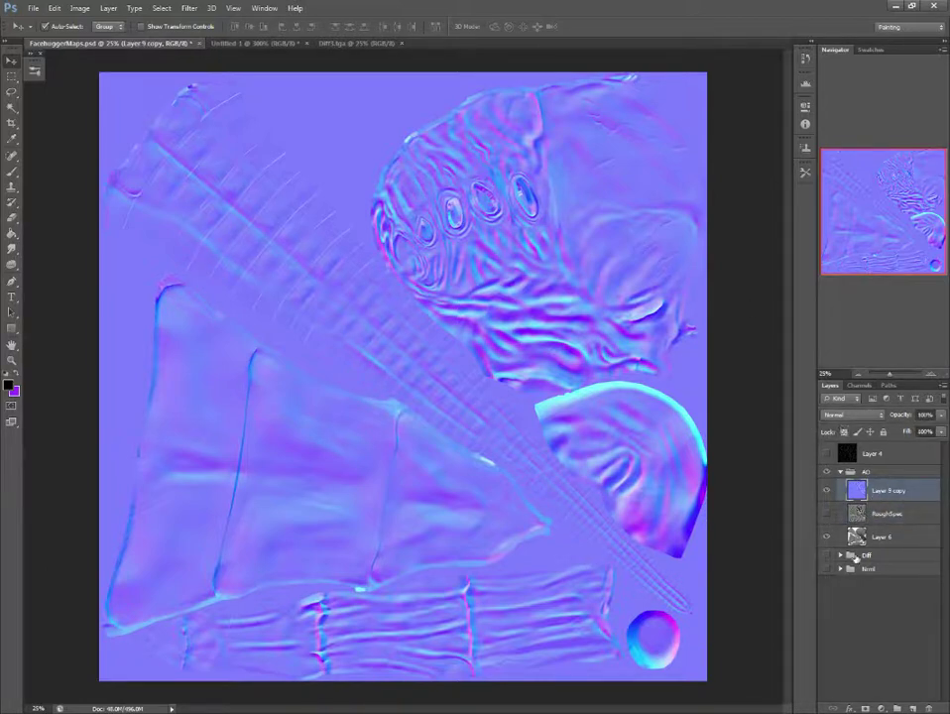
- Lower Layer 9 copy's opacity and toggle it to compare against the grey texture
left_click(829, 492)
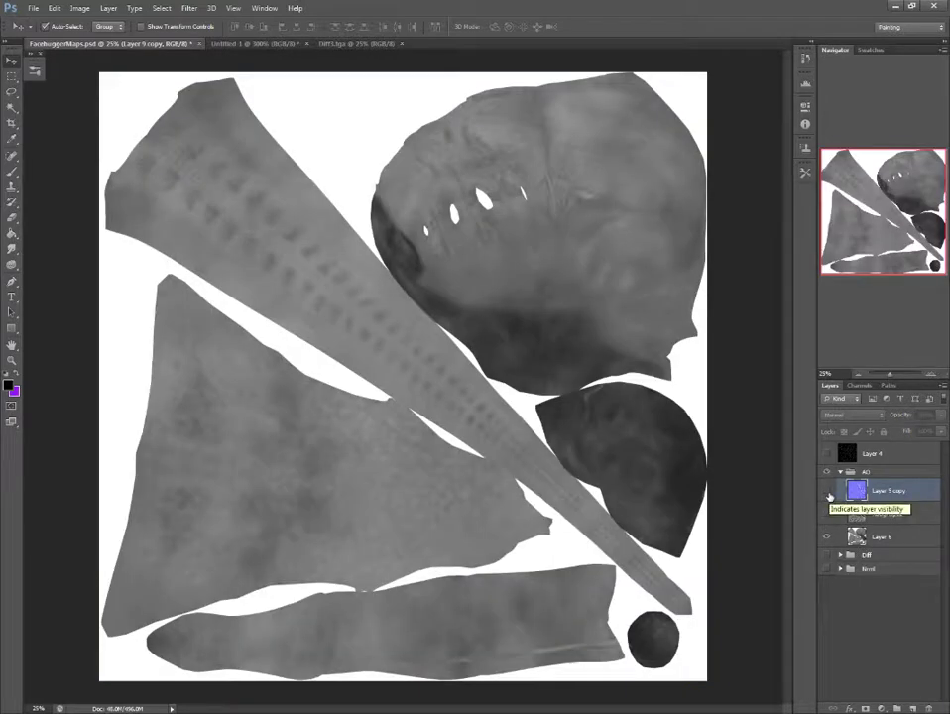
left_click(829, 492)
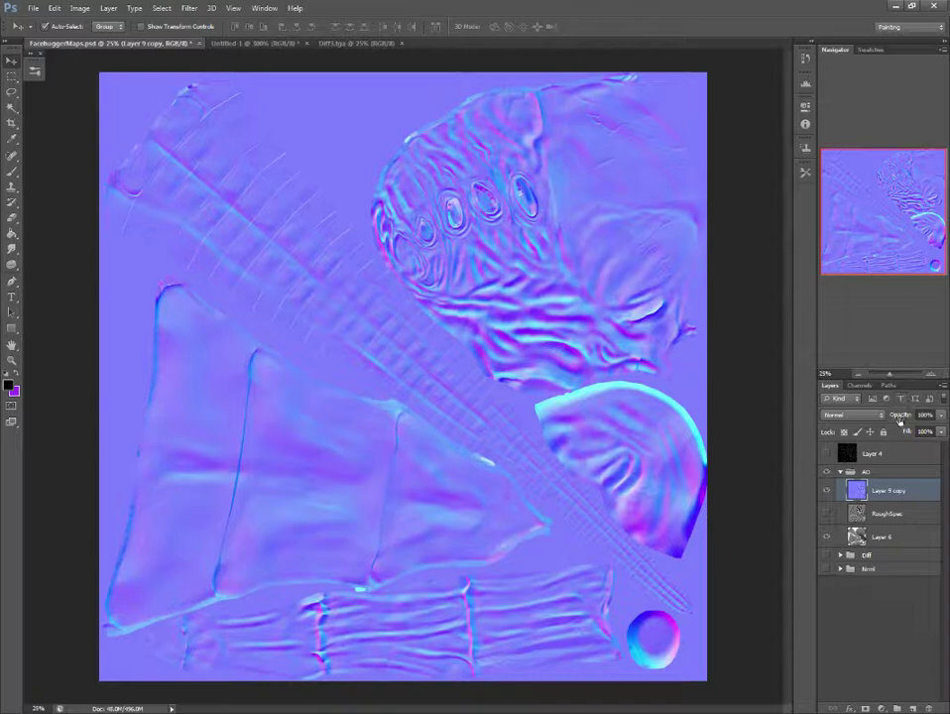
left_click_drag(902, 417, 878, 418)
left_click(827, 490)
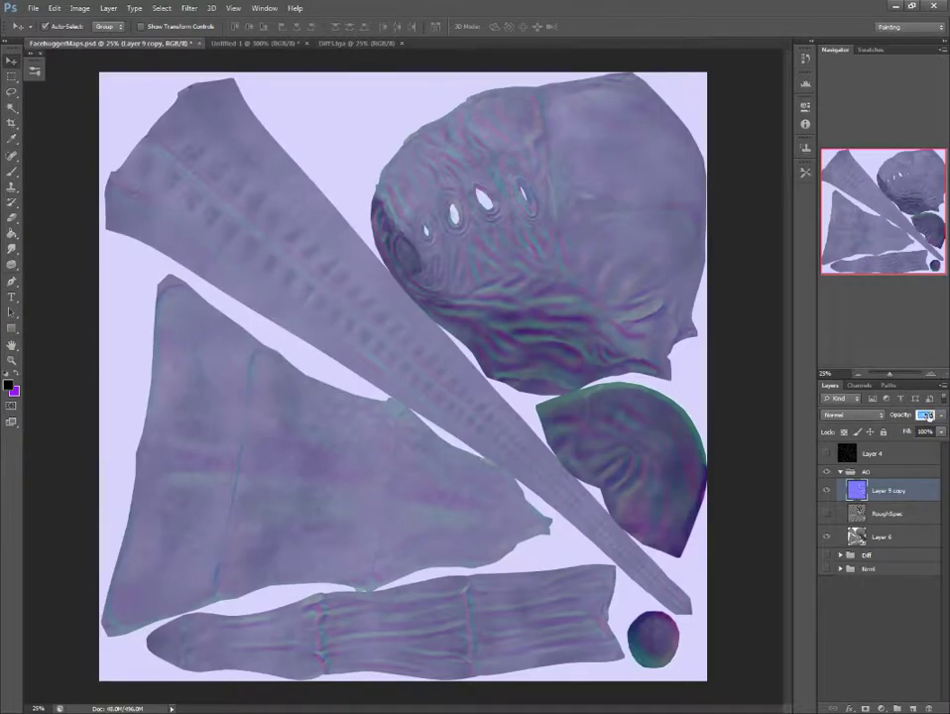
left_click(827, 490)
left_click(827, 491)
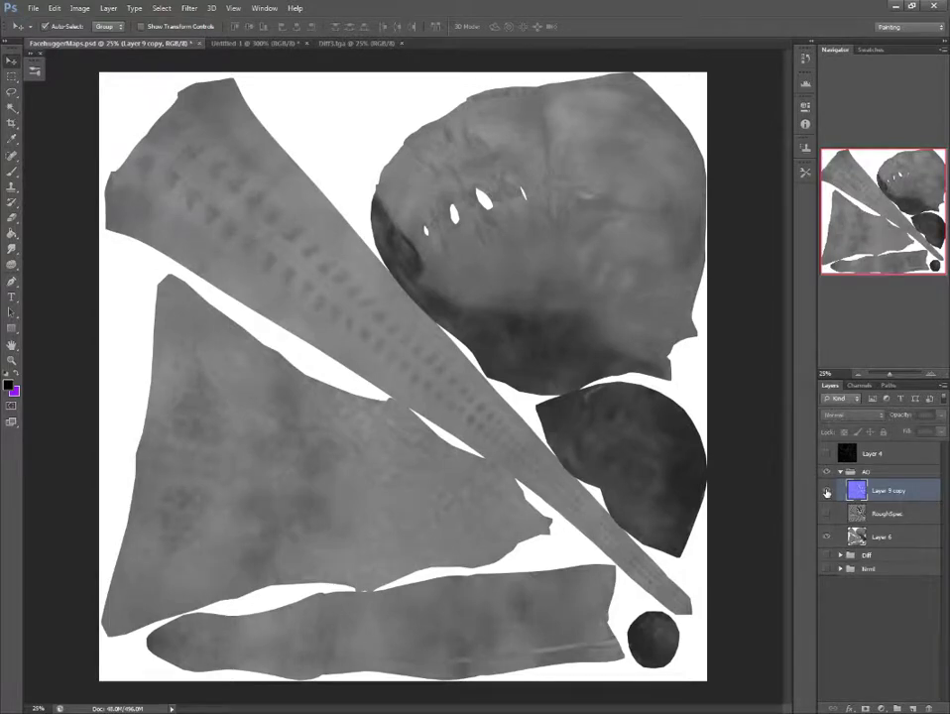
left_click(828, 491)
- Browse the Select and Filter menus, then bring up Layer 9 copy's context menu
left_click(161, 8)
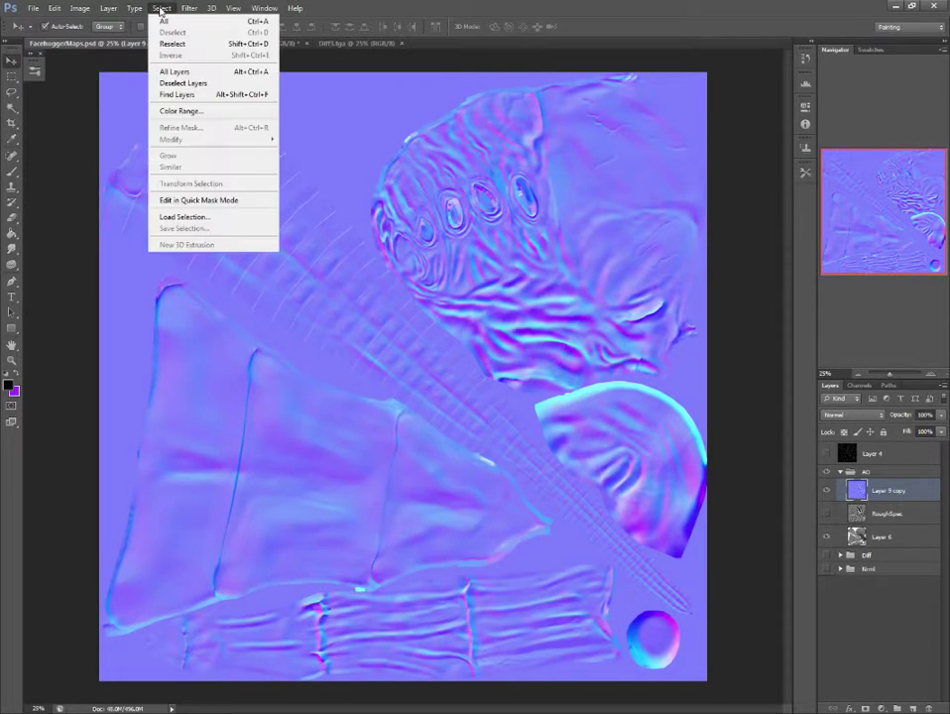
left_click(189, 8)
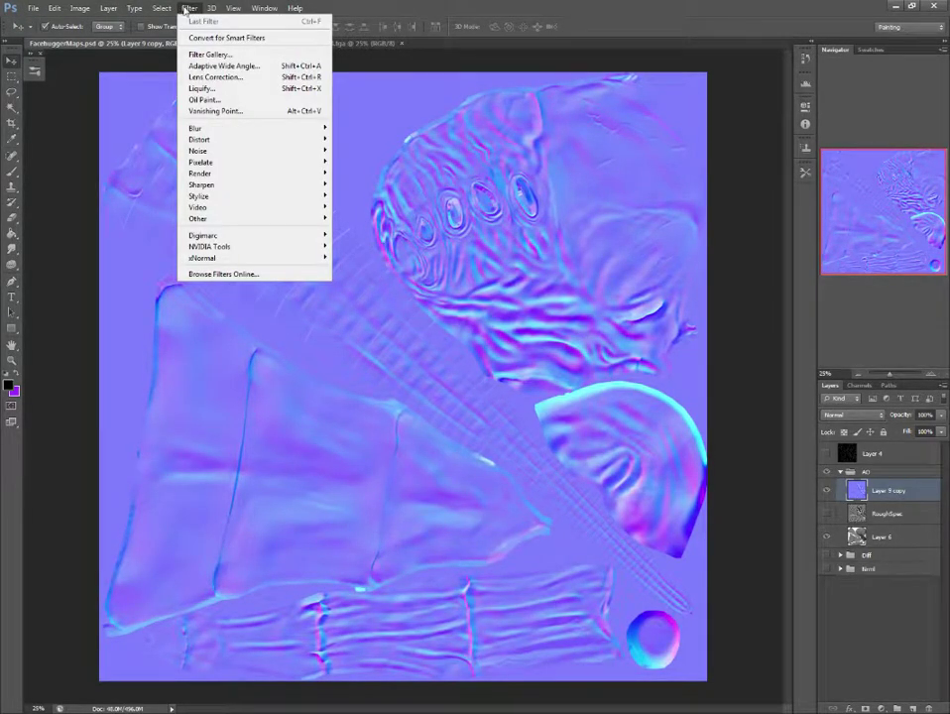
left_click(869, 490)
right_click(869, 490)
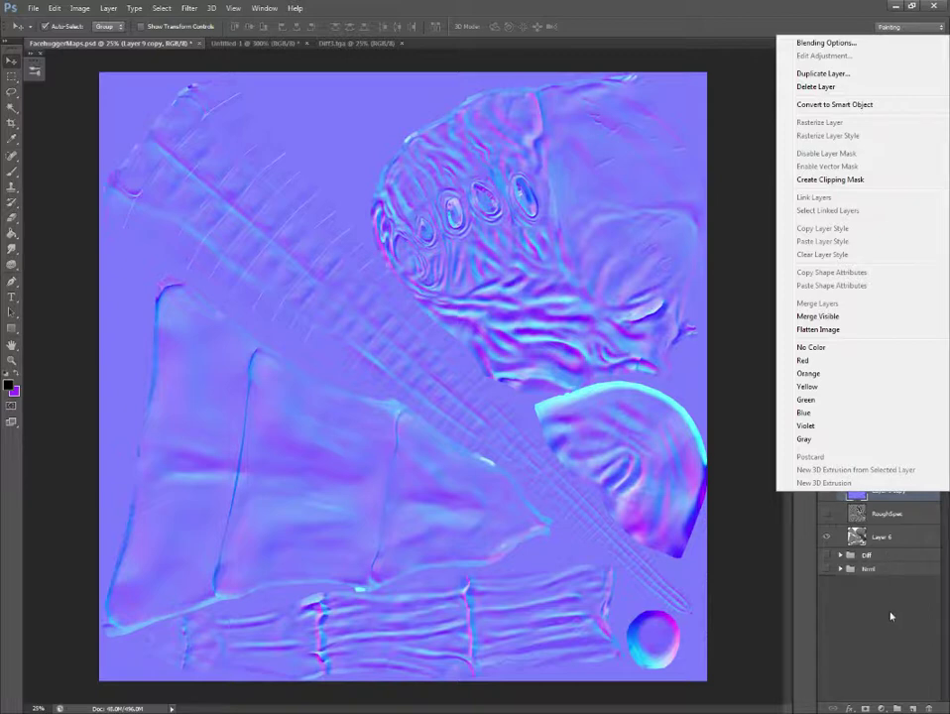
- Duplicate Layer 9 copy into a new Layer 9 copy 2 inside the AO group
left_click(818, 73)
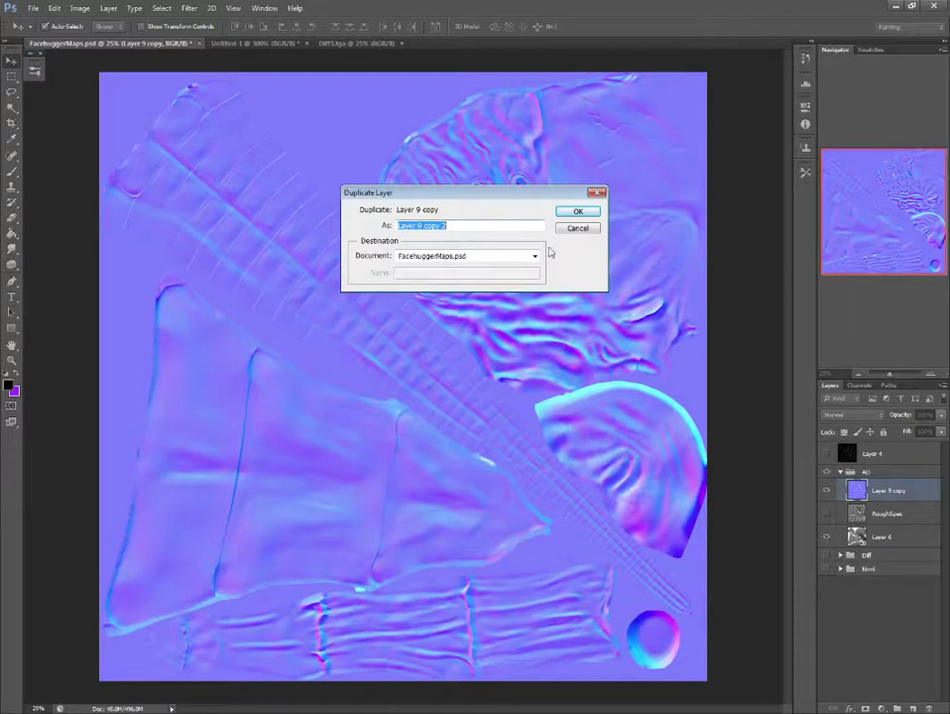
left_click(577, 211)
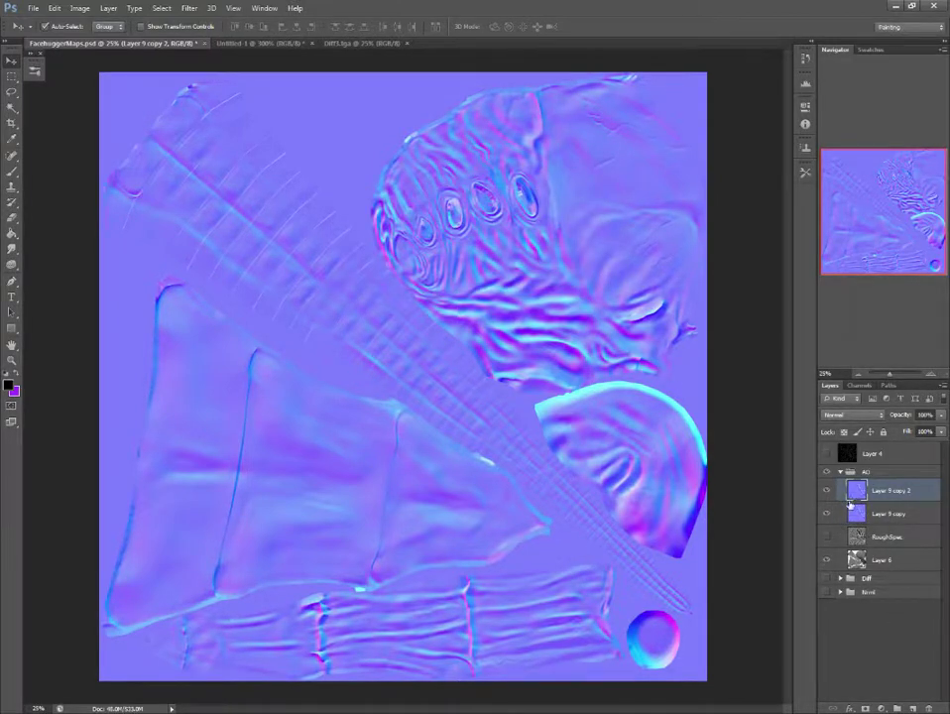
left_click(161, 8)
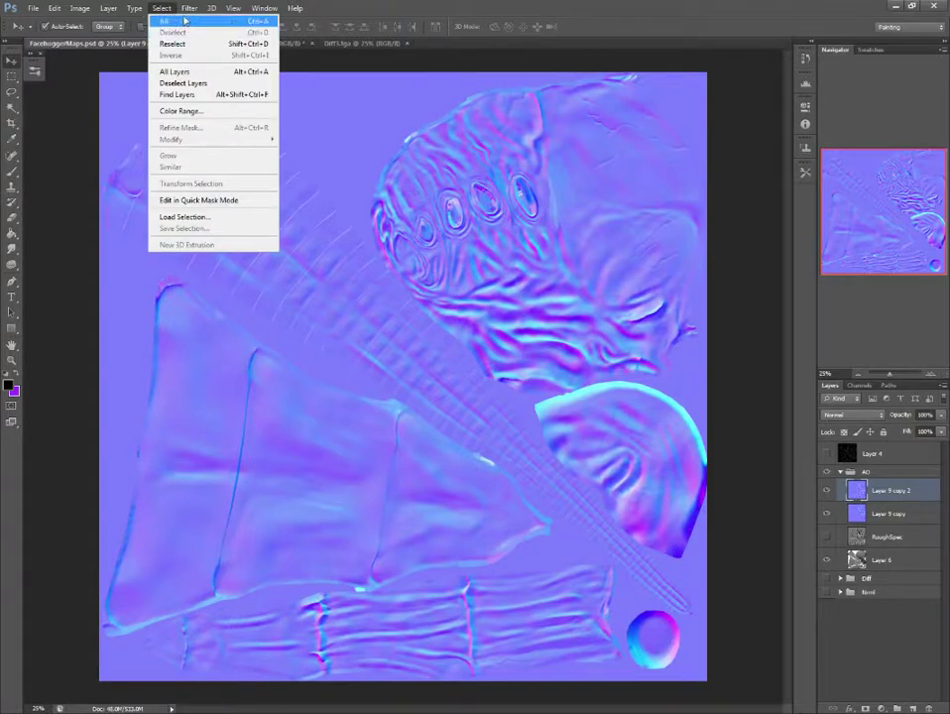
mouse_move(202, 258)
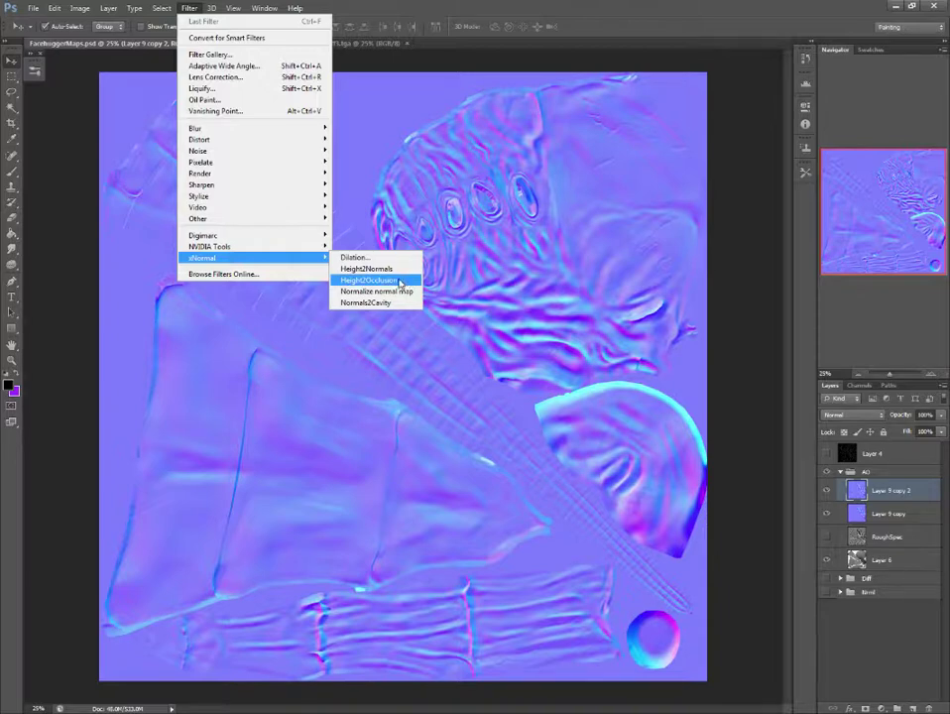
- Run xNormal Normals2Cavity and preview the MIN, MAX, DES and AVG methods
left_click(382, 302)
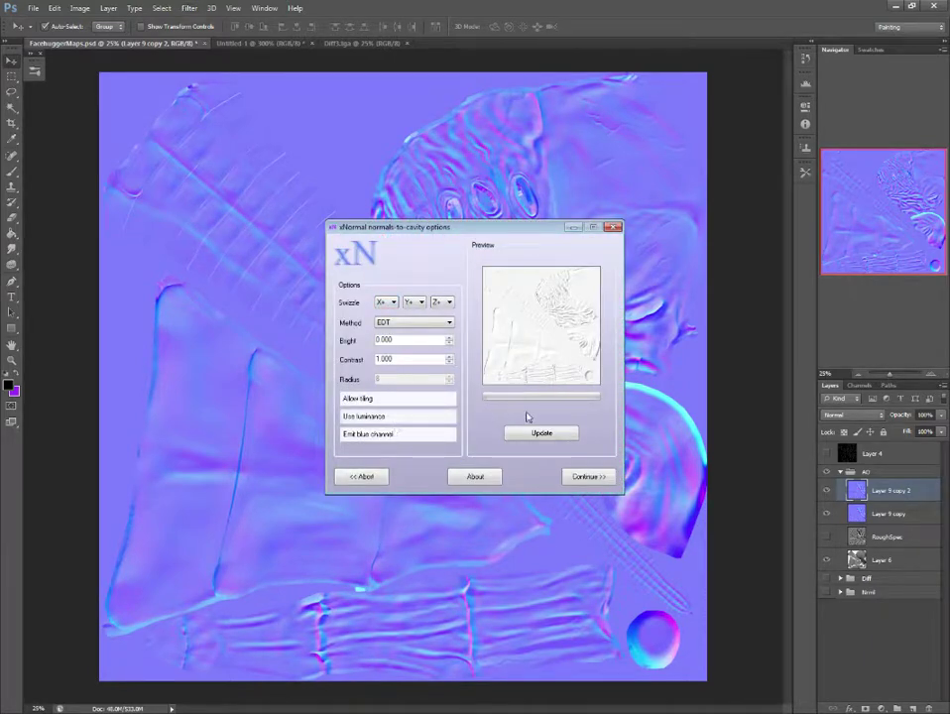
left_click(449, 326)
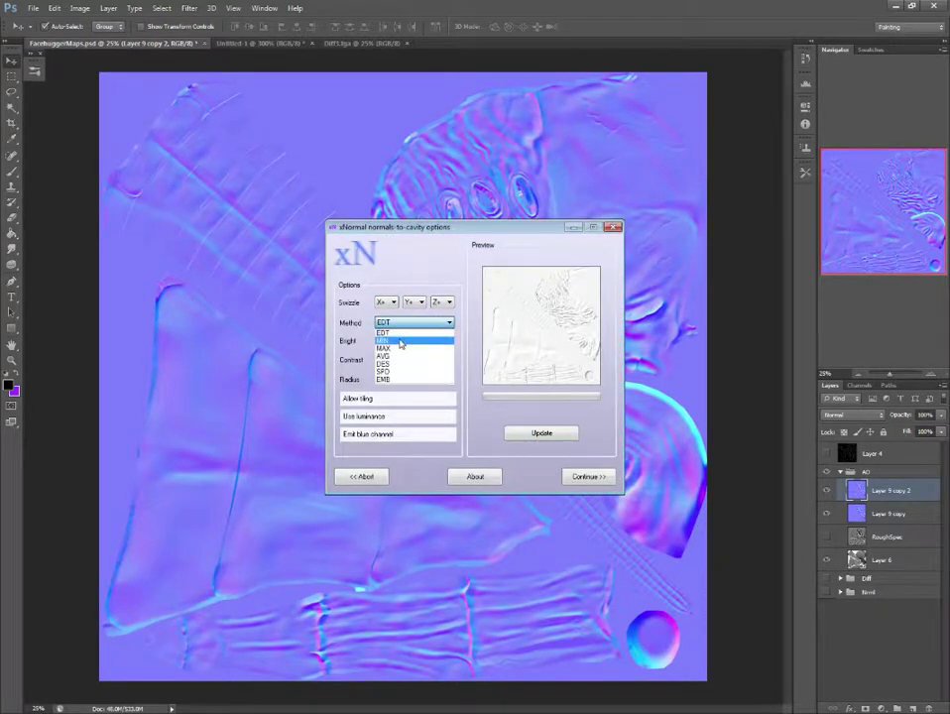
left_click(397, 343)
left_click(542, 433)
left_click(410, 323)
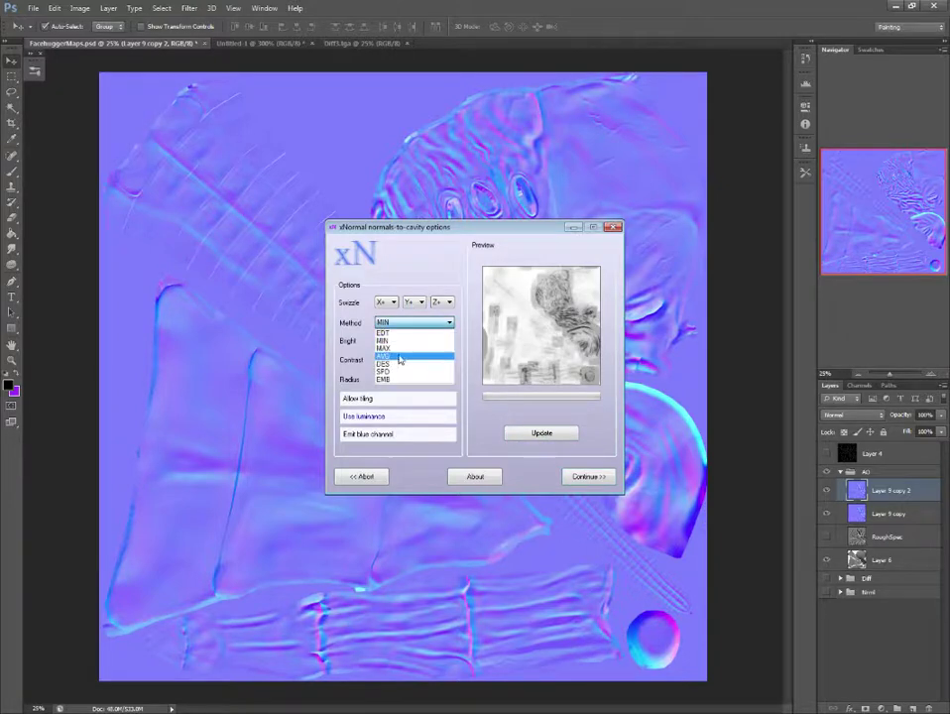
left_click(407, 349)
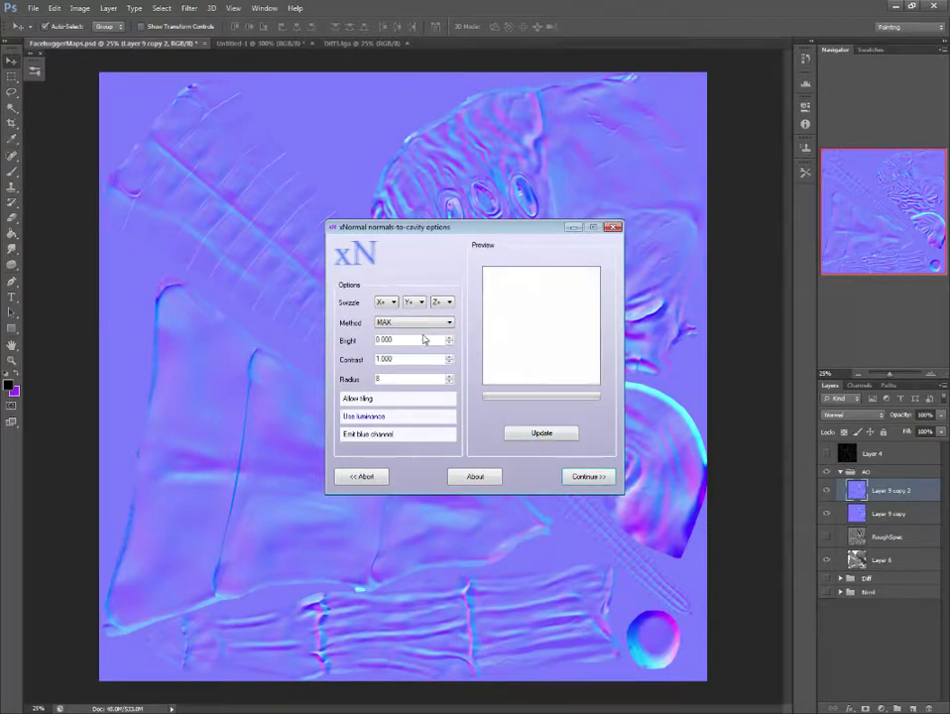
left_click(412, 324)
left_click(398, 365)
left_click(541, 434)
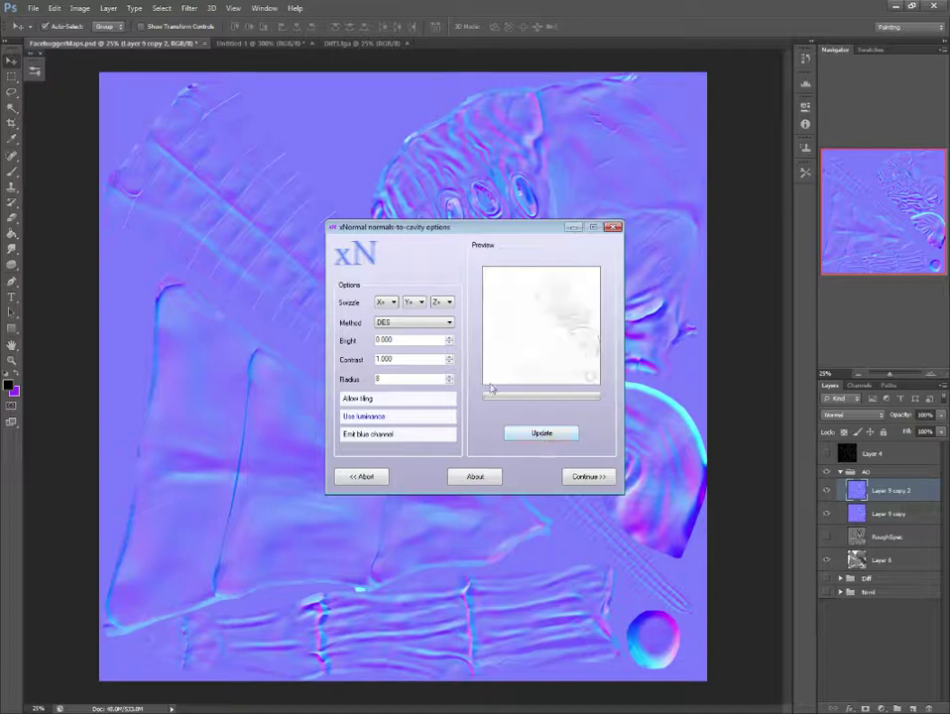
left_click(431, 323)
left_click(386, 356)
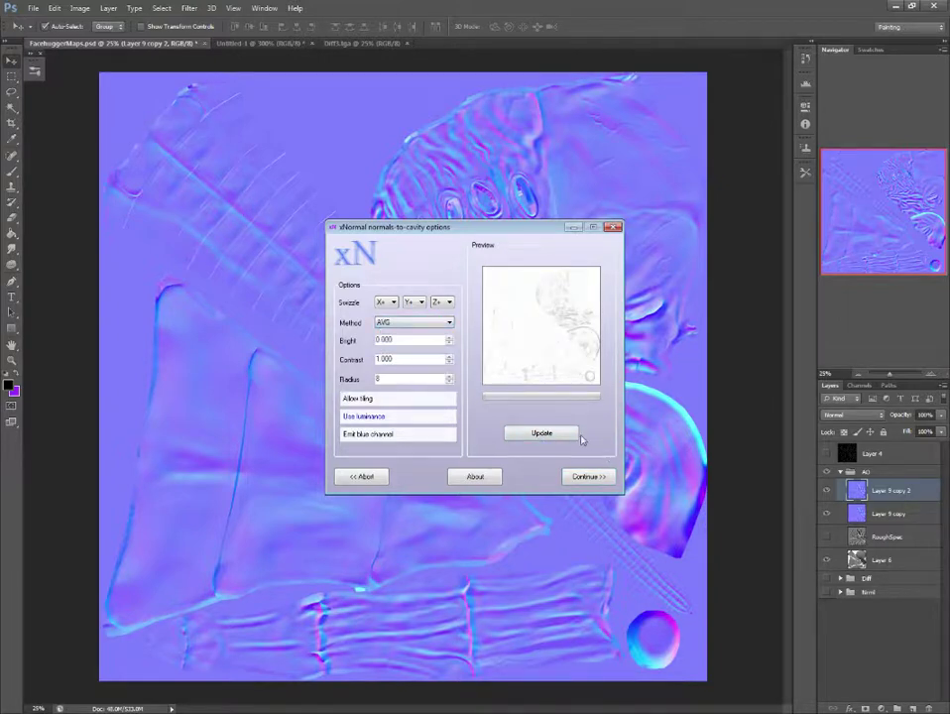
left_click(542, 433)
- Preview the SPD and EMB methods, then apply Normals2Cavity with the EDT method
left_click(412, 323)
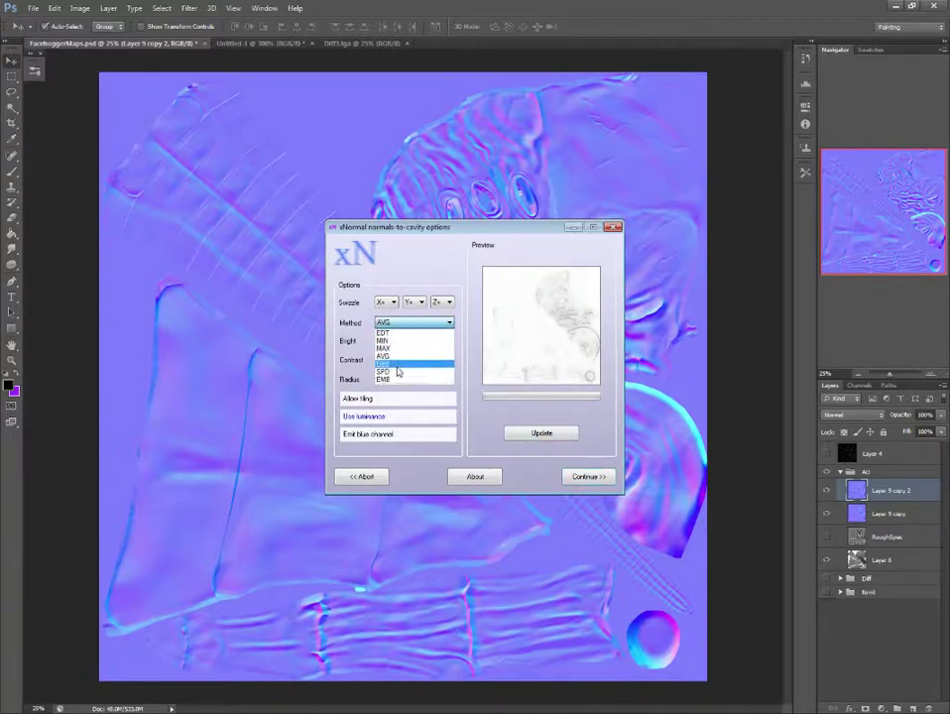
left_click(392, 374)
left_click(535, 434)
left_click(412, 323)
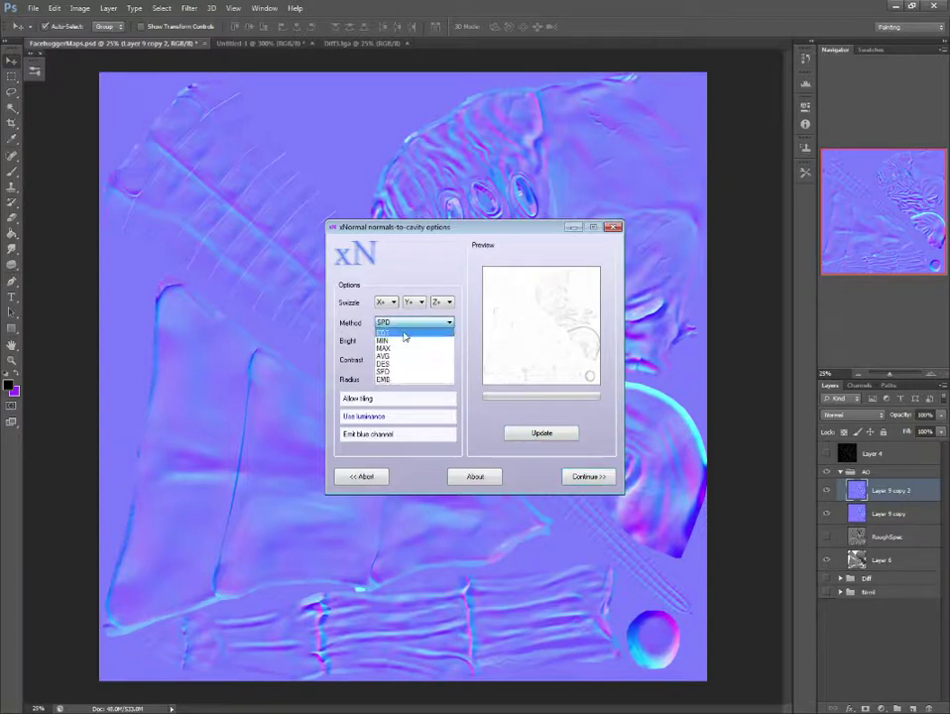
left_click(392, 383)
left_click(548, 433)
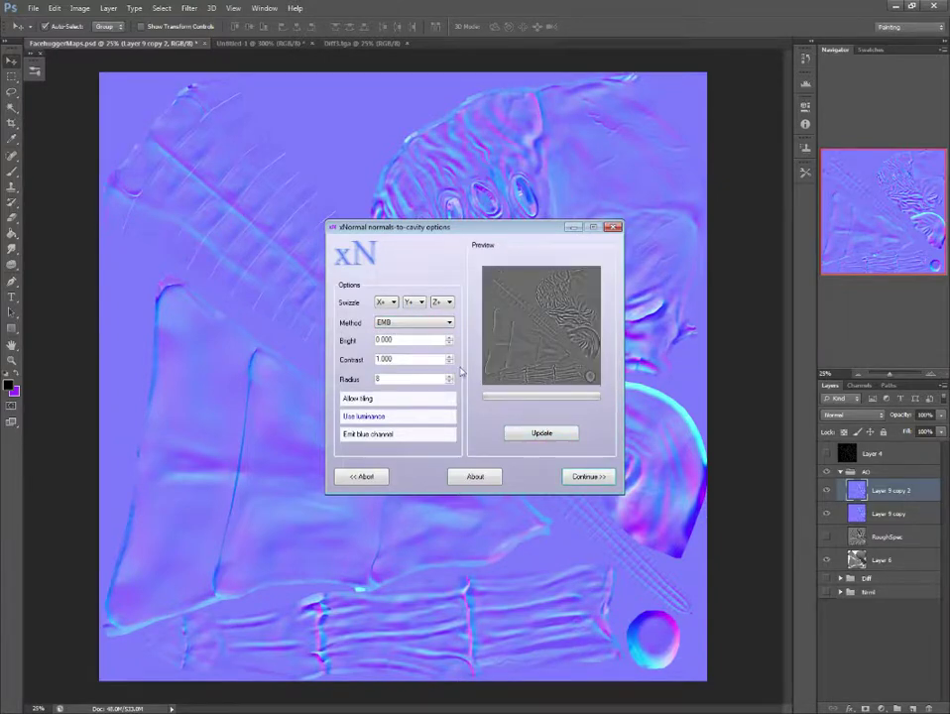
left_click(411, 326)
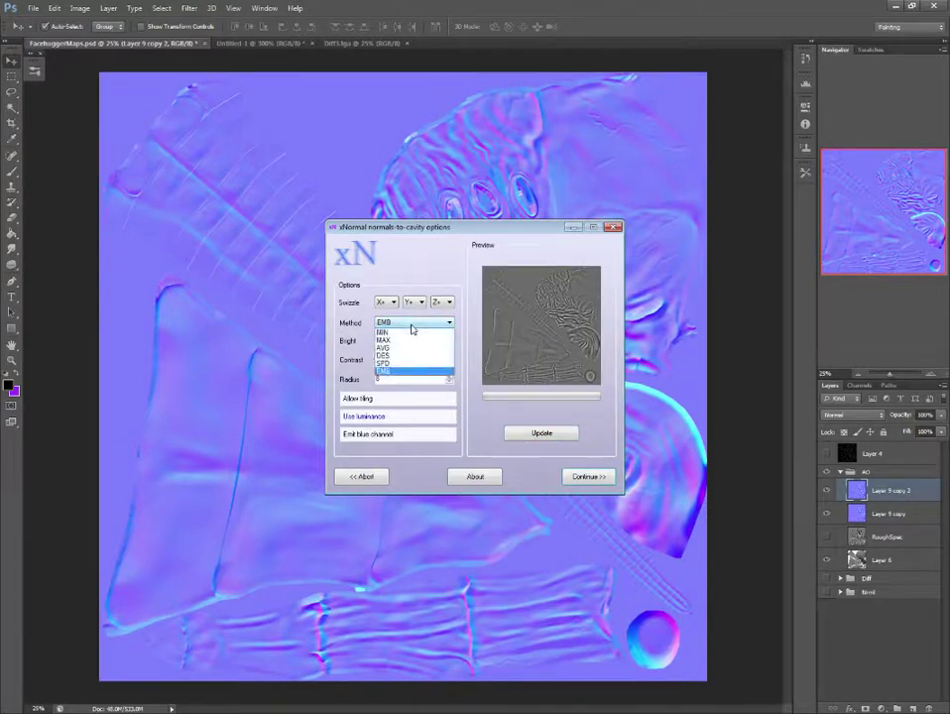
left_click(387, 334)
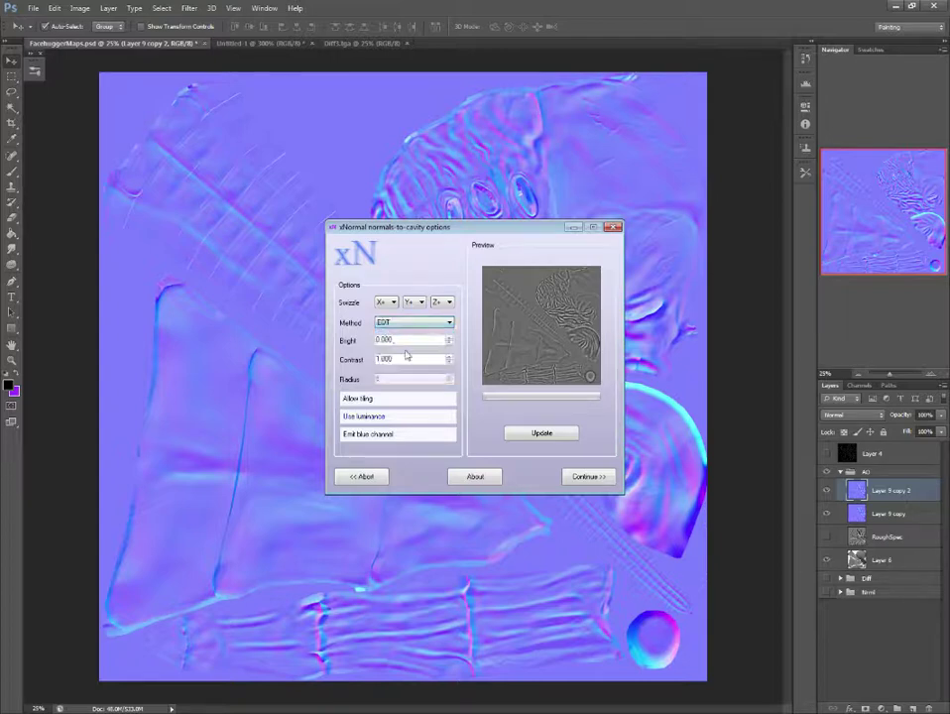
left_click(515, 434)
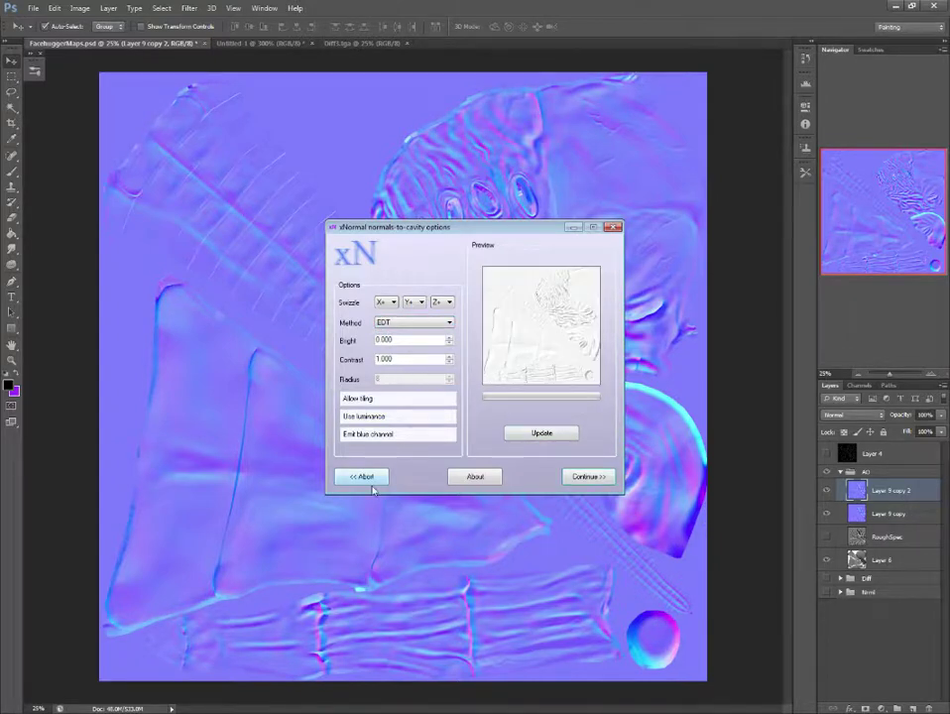
left_click(585, 476)
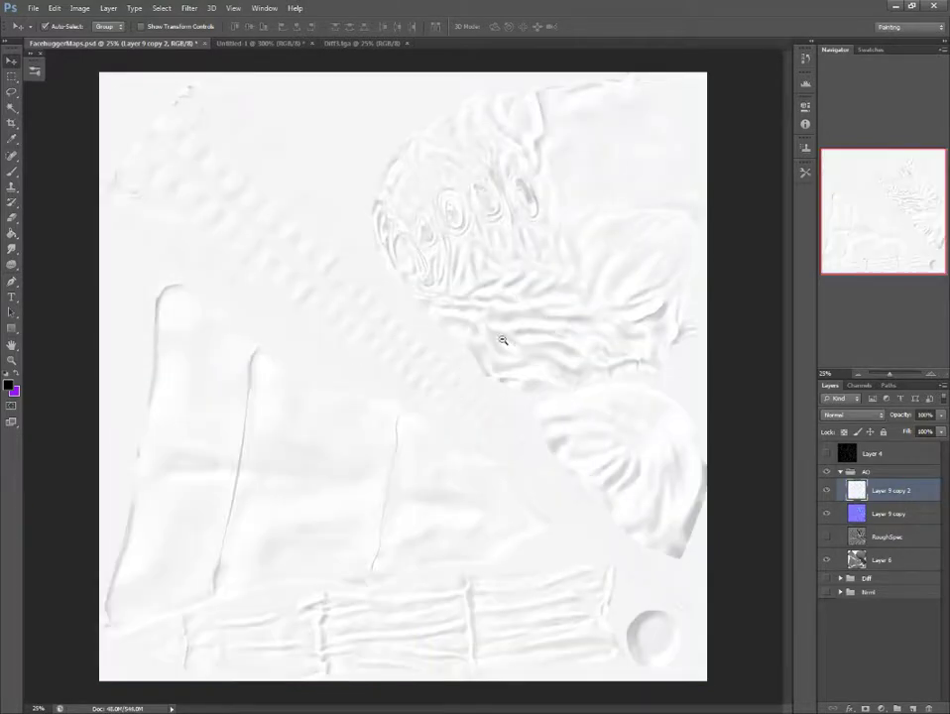
- Duplicate the cavity layer as Layer 9 copy 3 and move it above the AO group
left_click(503, 340, "alt")
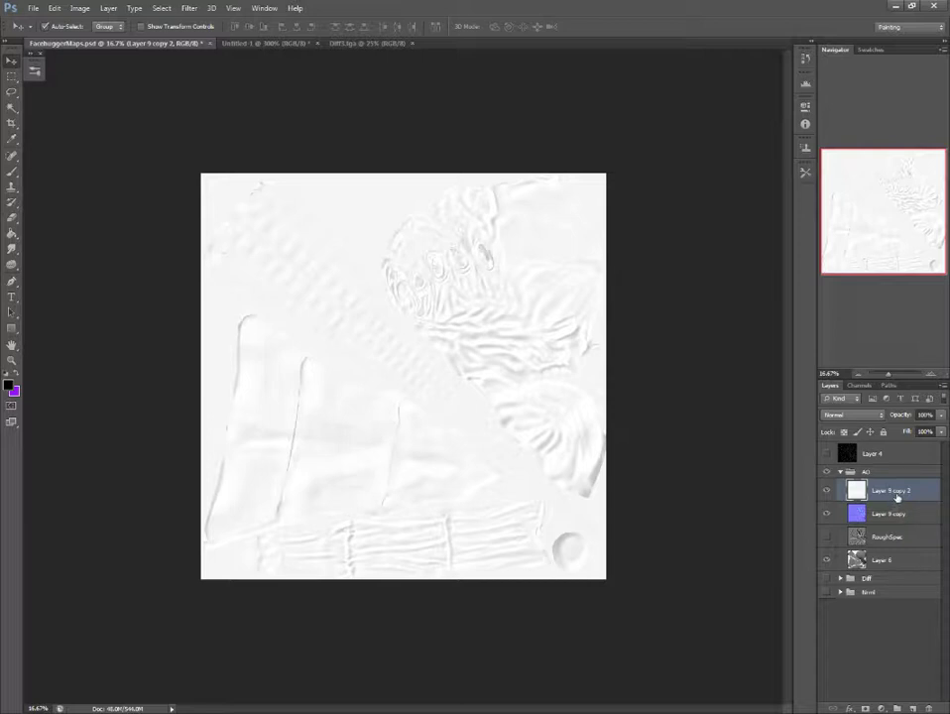
right_click(898, 498)
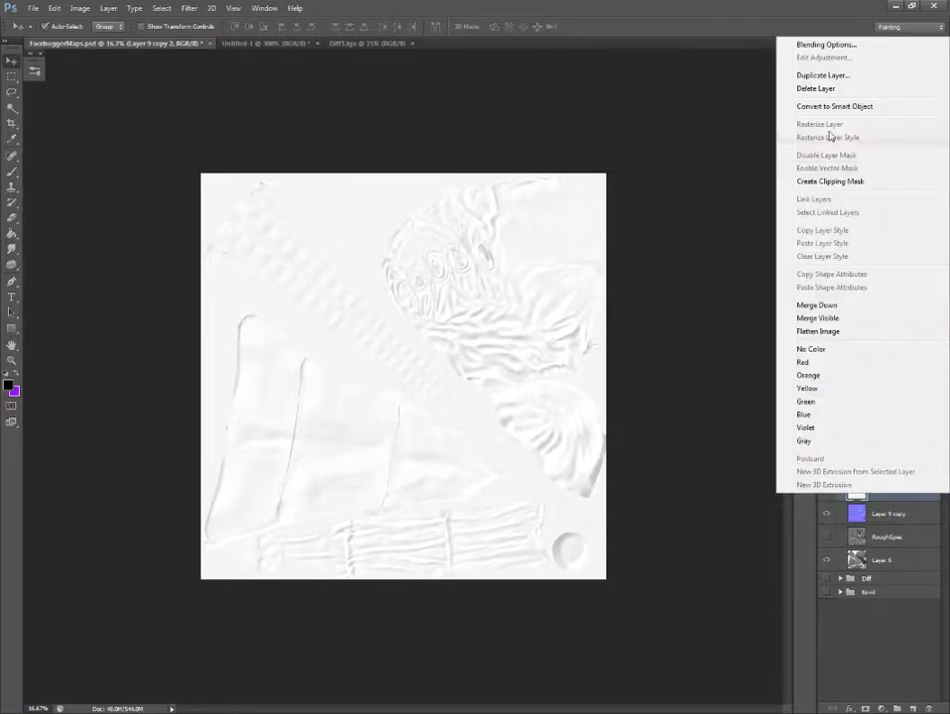
left_click(823, 75)
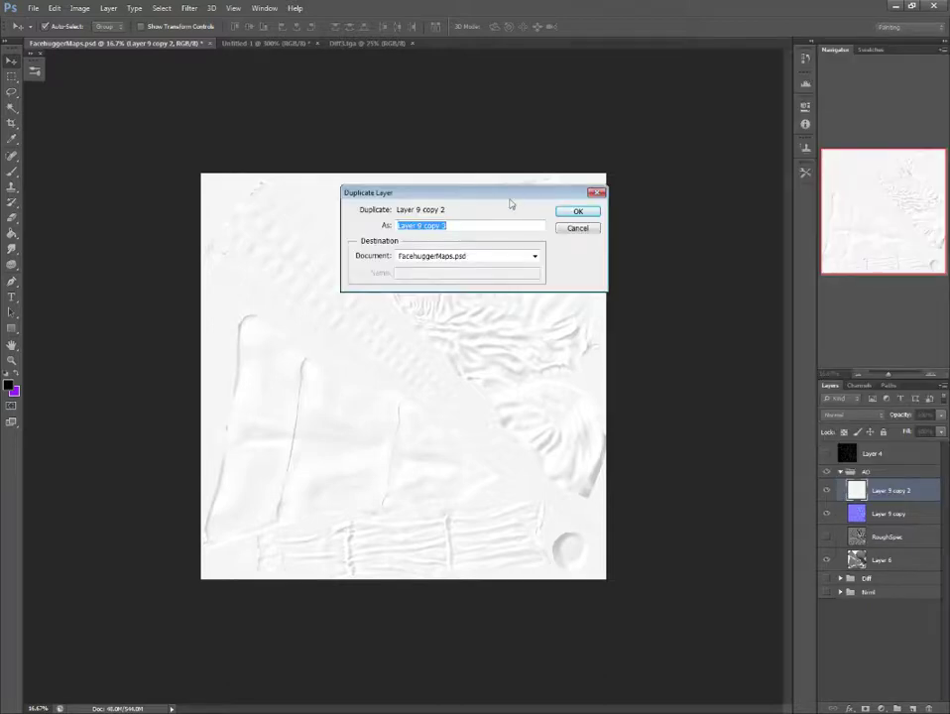
left_click(571, 211)
left_click_drag(898, 478, 877, 477)
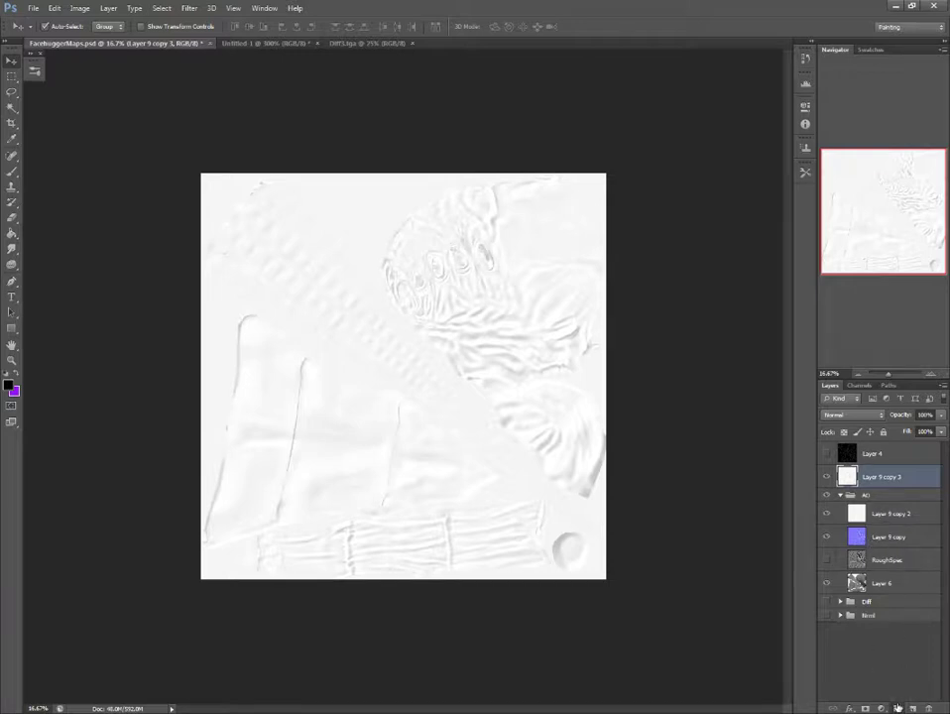
- Group Layer 9 copy 3 as 'Cavity', hide and collapse it, and hide Layer 9 copy 2
key("ctrl+g")
double_click(873, 472)
type("Cavity")
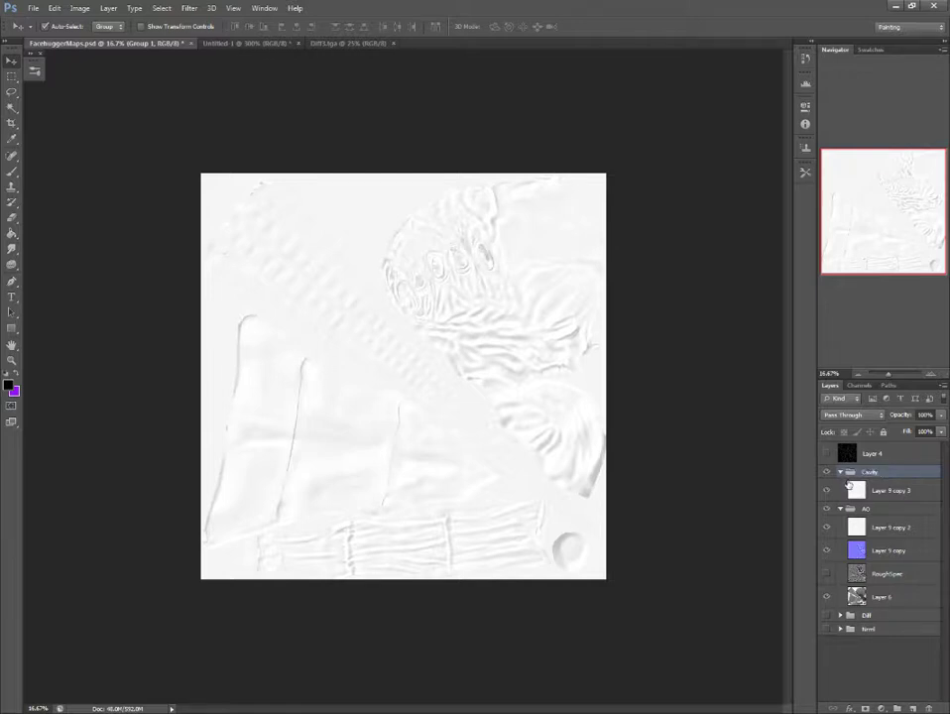
key("Return")
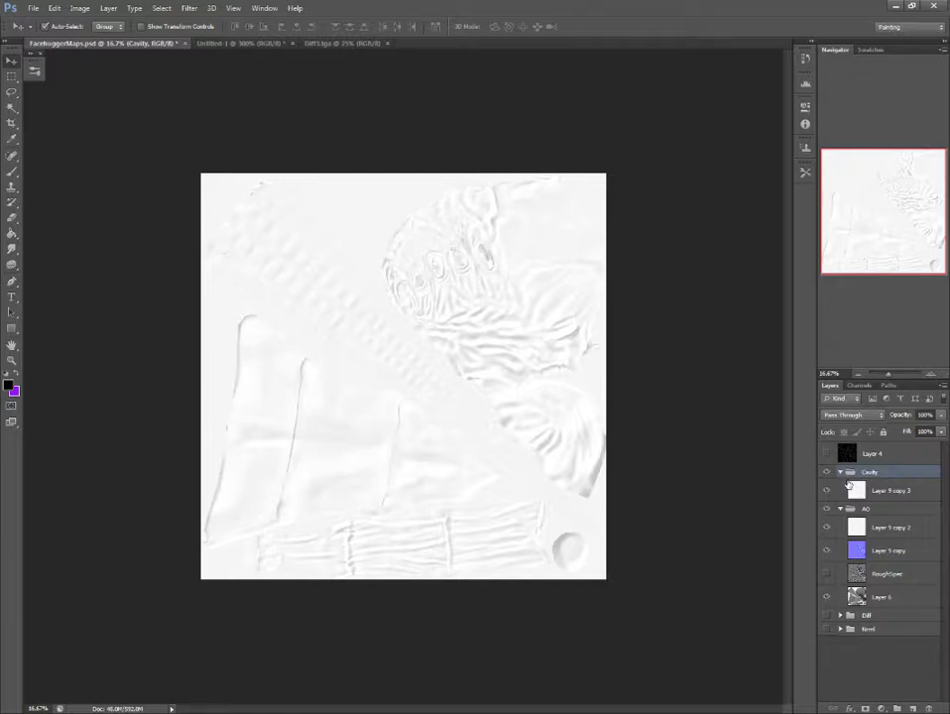
left_click(828, 472)
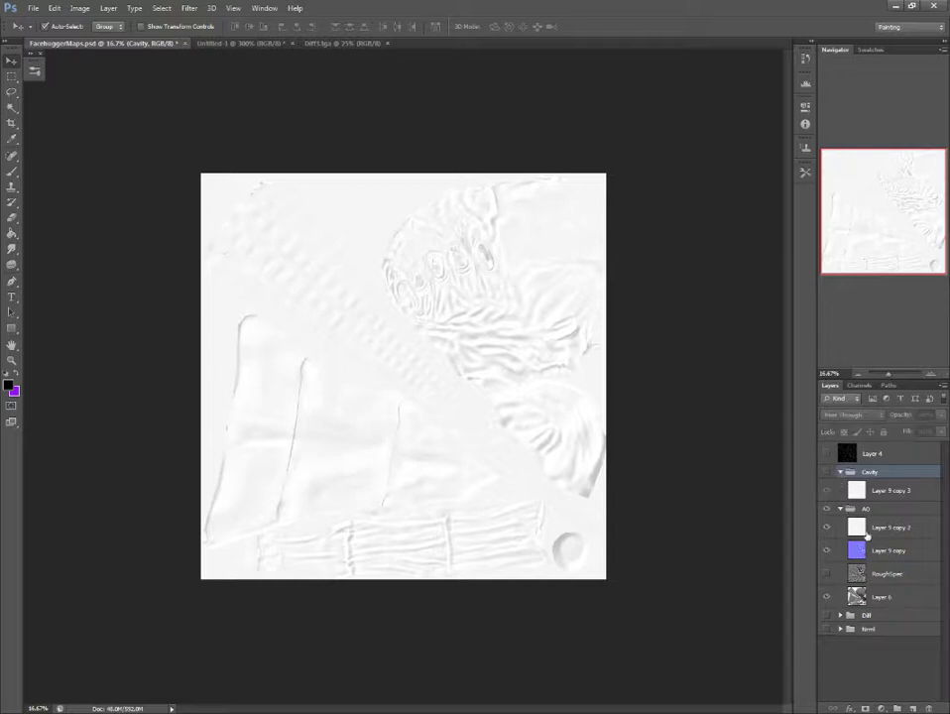
left_click(840, 473)
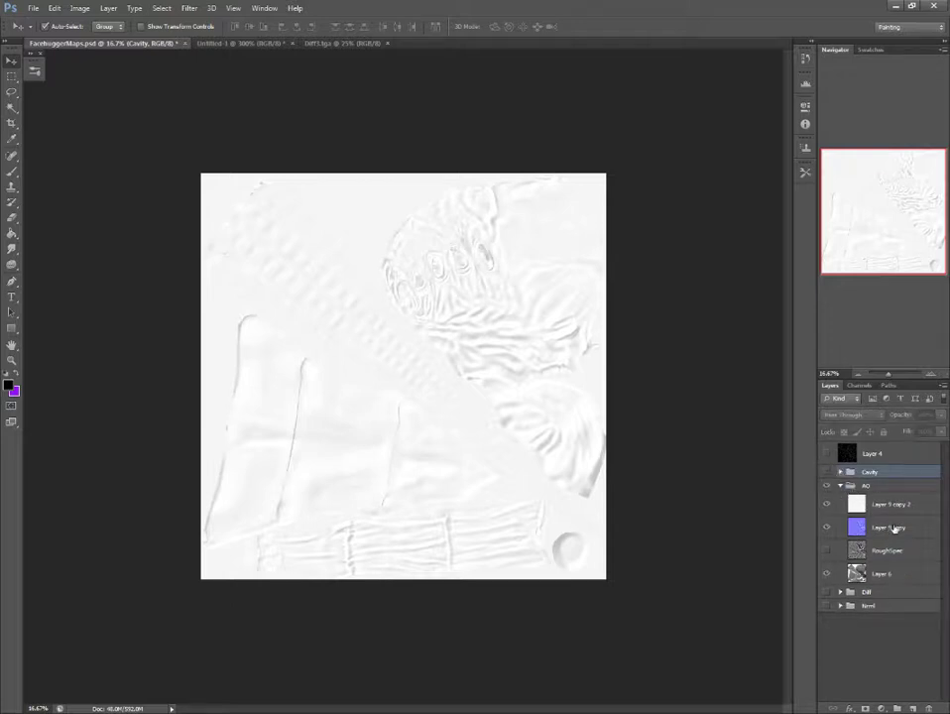
left_click(883, 528)
left_click(828, 506)
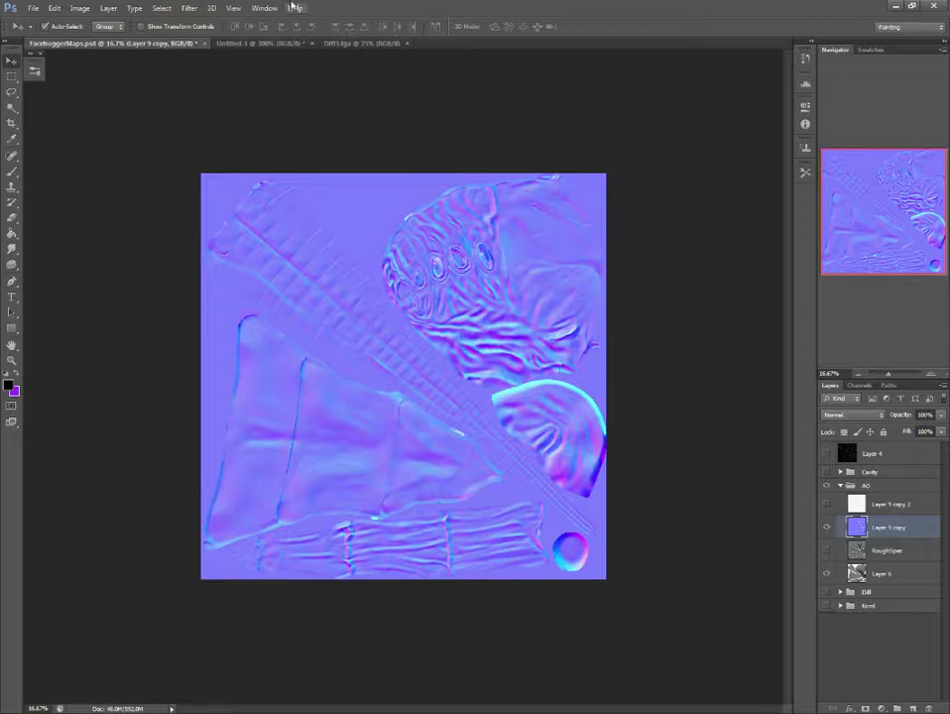
- Apply a Black & White adjustment to Layer 9 copy and tune the Magentas slider
left_click(105, 8)
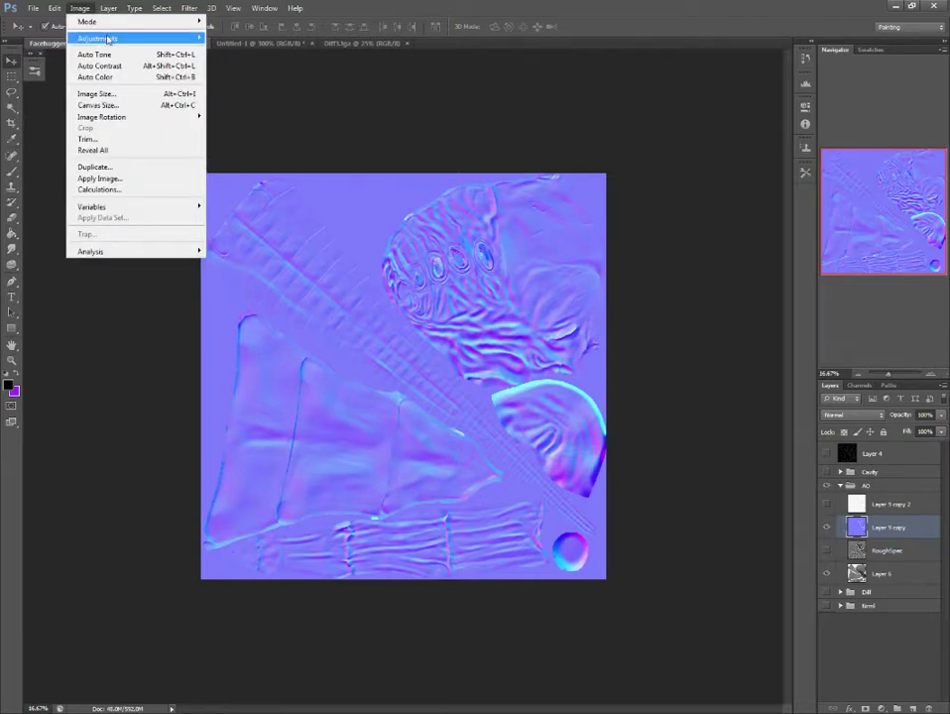
mouse_move(97, 37)
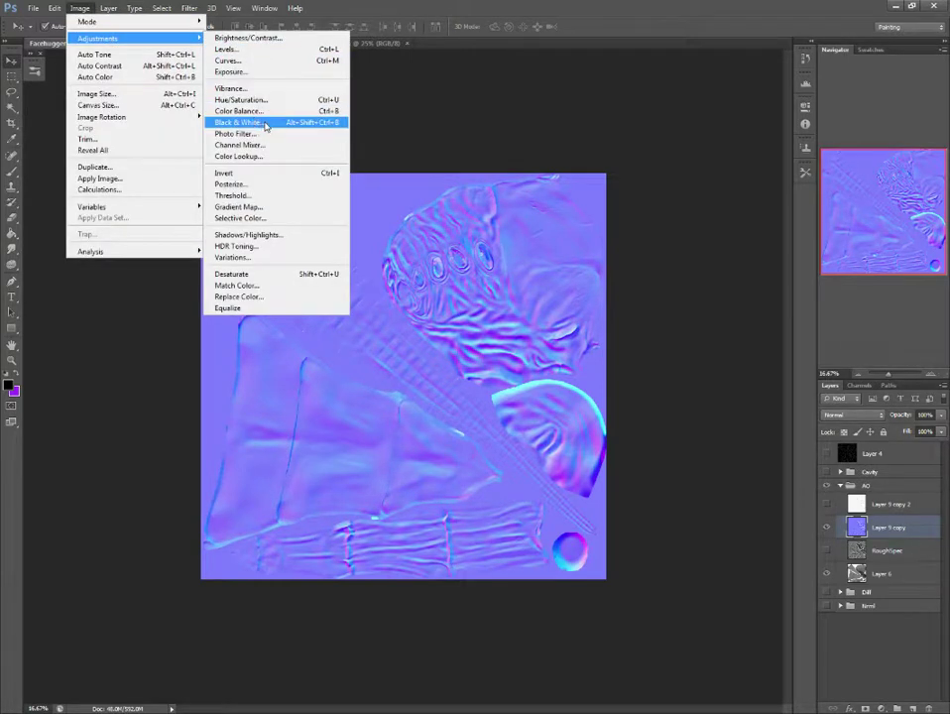
left_click(266, 123)
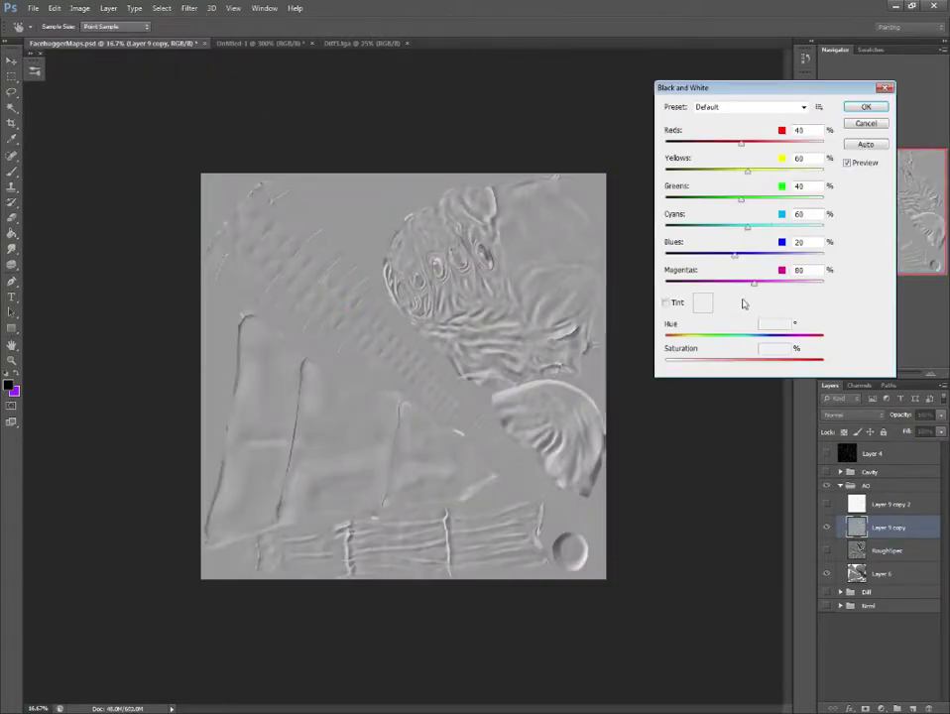
mouse_move(756, 287)
left_mouse_down()
mouse_move(740, 284)
mouse_move(765, 286)
mouse_move(748, 286)
left_mouse_up()
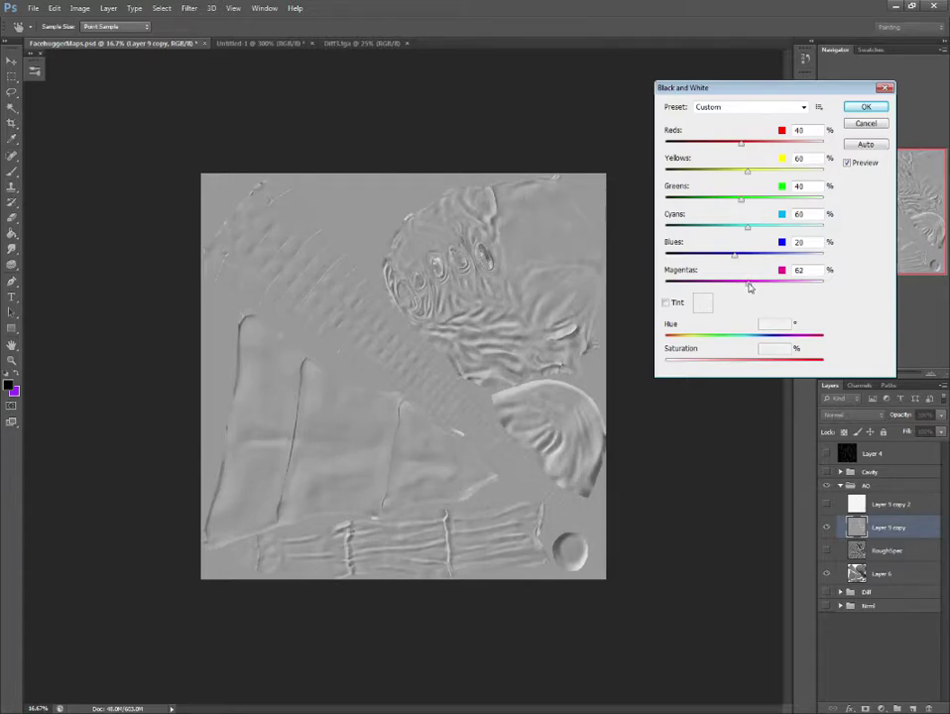
left_click_drag(750, 287, 723, 258)
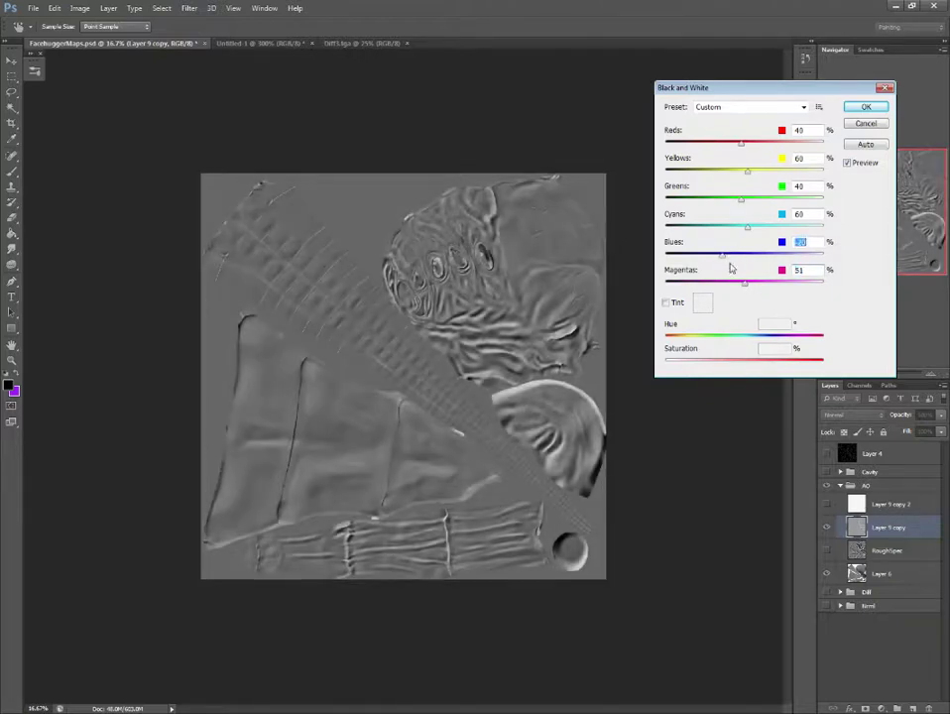
mouse_move(750, 288)
left_mouse_down()
mouse_move(765, 289)
mouse_move(723, 283)
mouse_move(751, 287)
left_mouse_up()
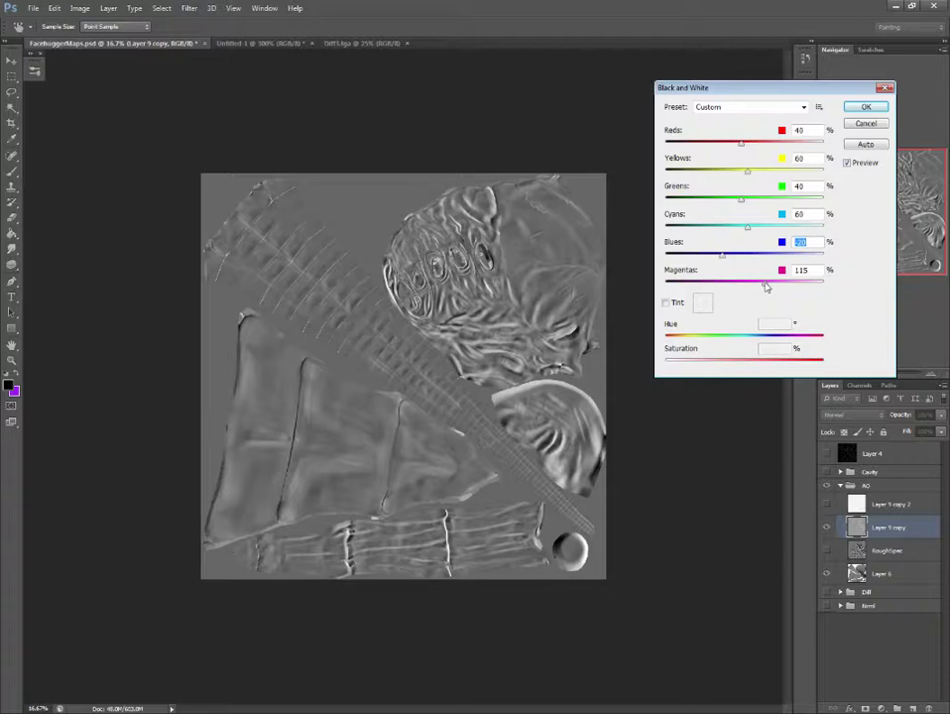
left_click_drag(766, 287, 774, 287)
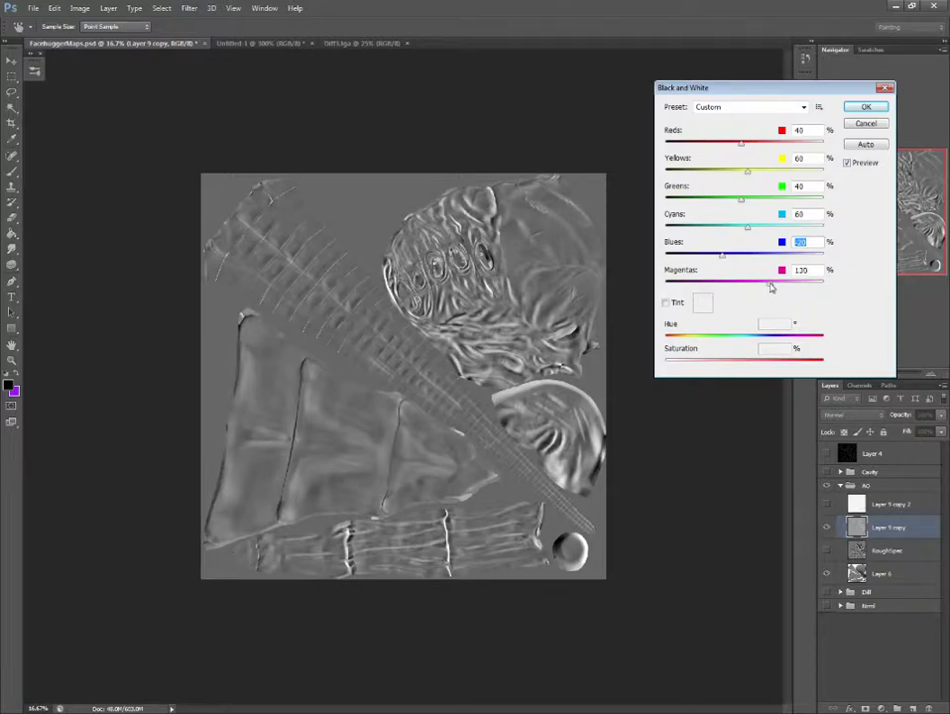
mouse_move(765, 287)
left_mouse_down()
mouse_move(718, 258)
mouse_move(731, 260)
mouse_move(757, 234)
left_mouse_up()
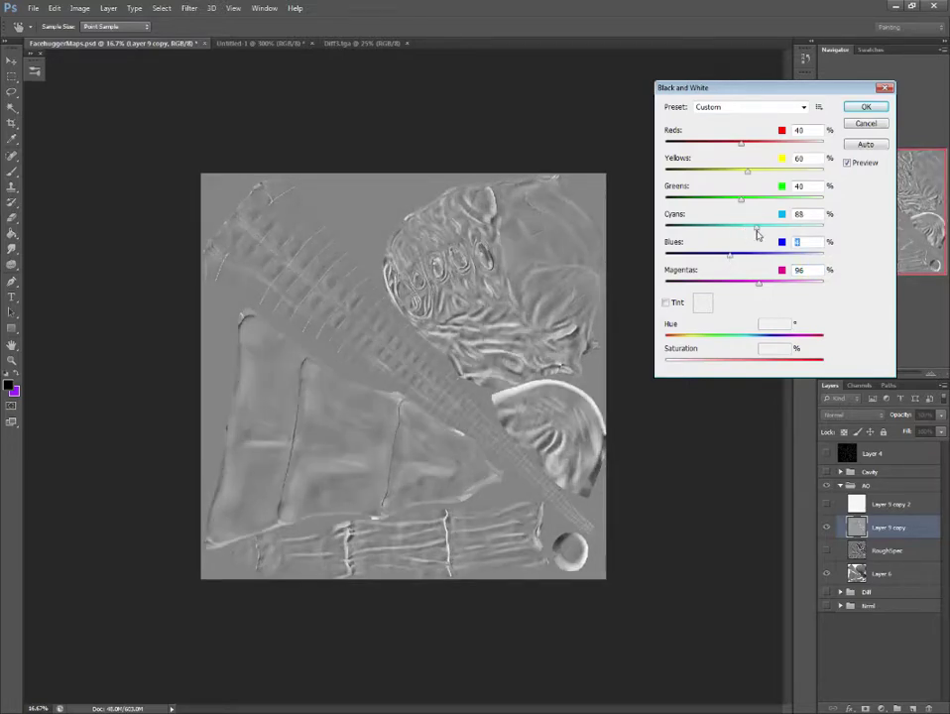
- Rebalance the Cyans, Blues and Magentas sliders and apply the Black & White conversion
mouse_move(757, 234)
left_mouse_down()
mouse_move(770, 230)
mouse_move(695, 234)
mouse_move(773, 234)
mouse_move(765, 229)
left_mouse_up()
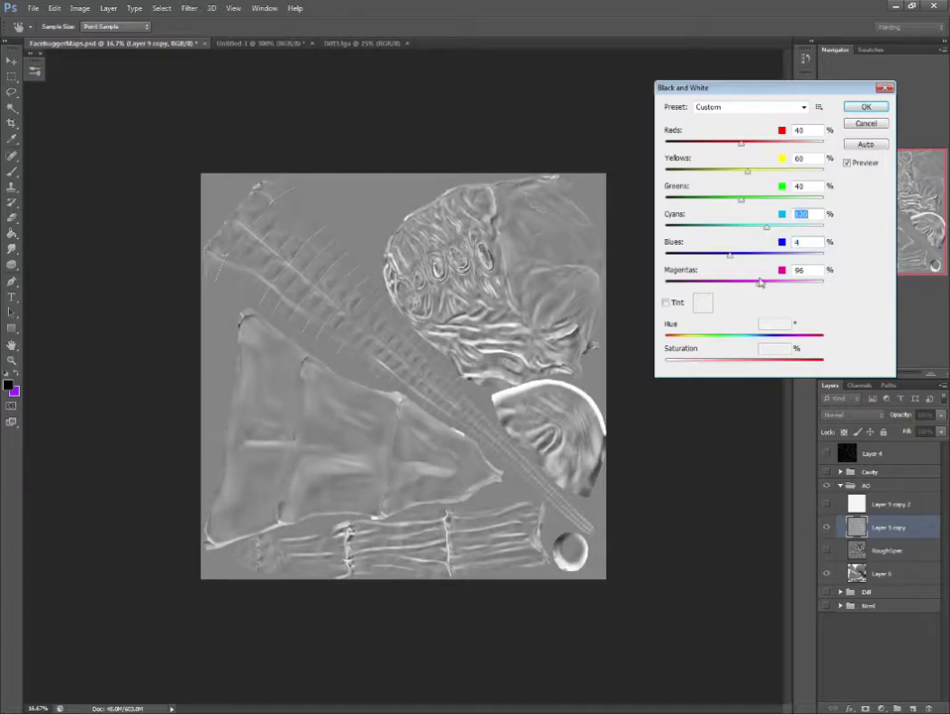
left_click_drag(760, 283, 775, 286)
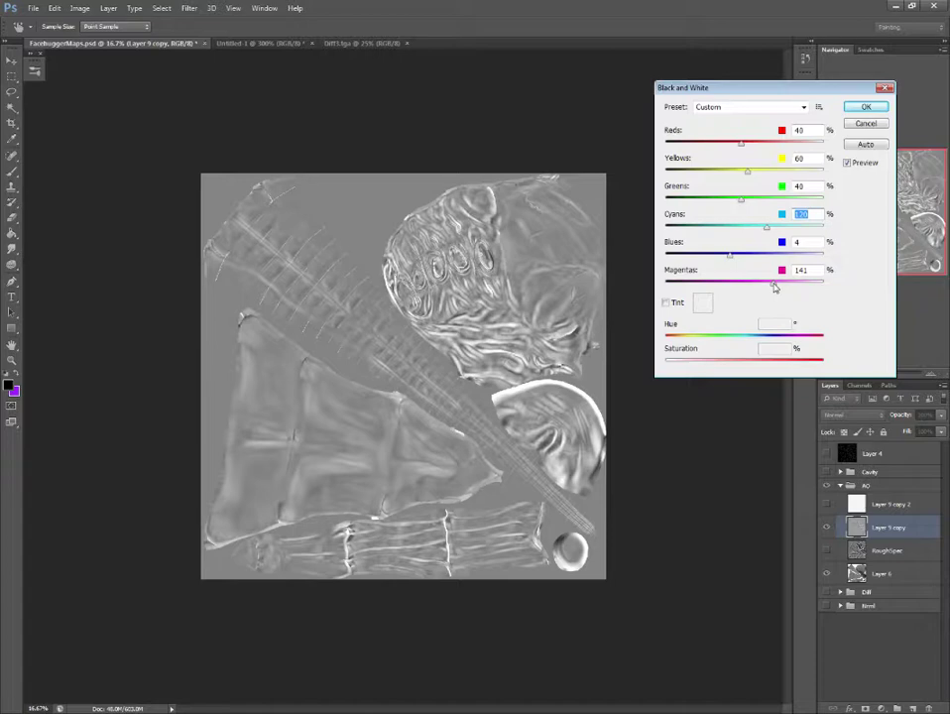
left_click_drag(771, 287, 768, 286)
left_click(770, 287)
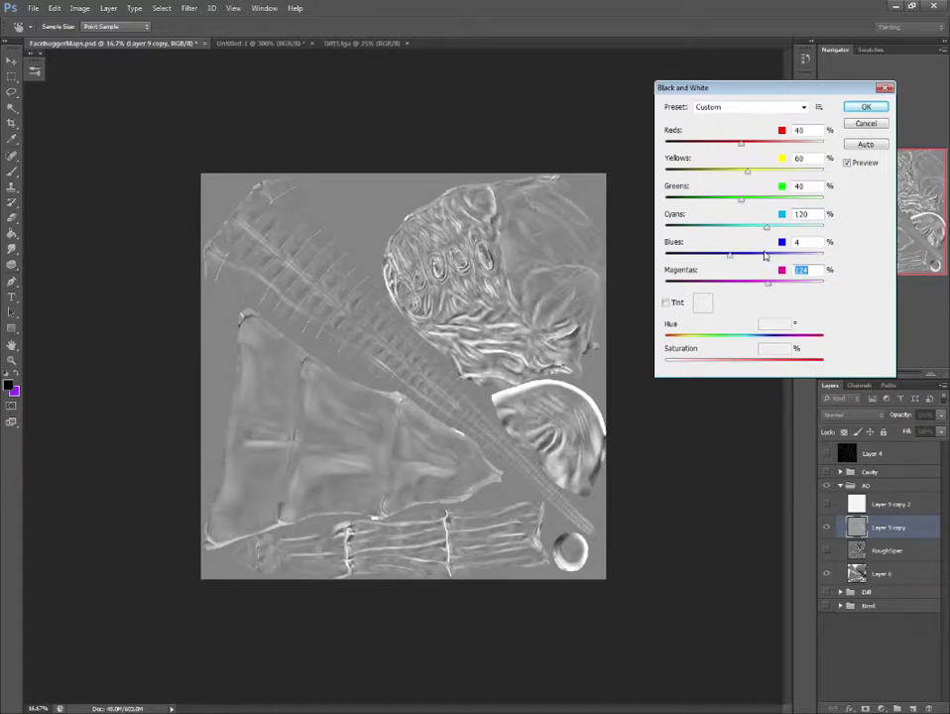
left_click_drag(769, 230, 763, 228)
left_click(743, 203)
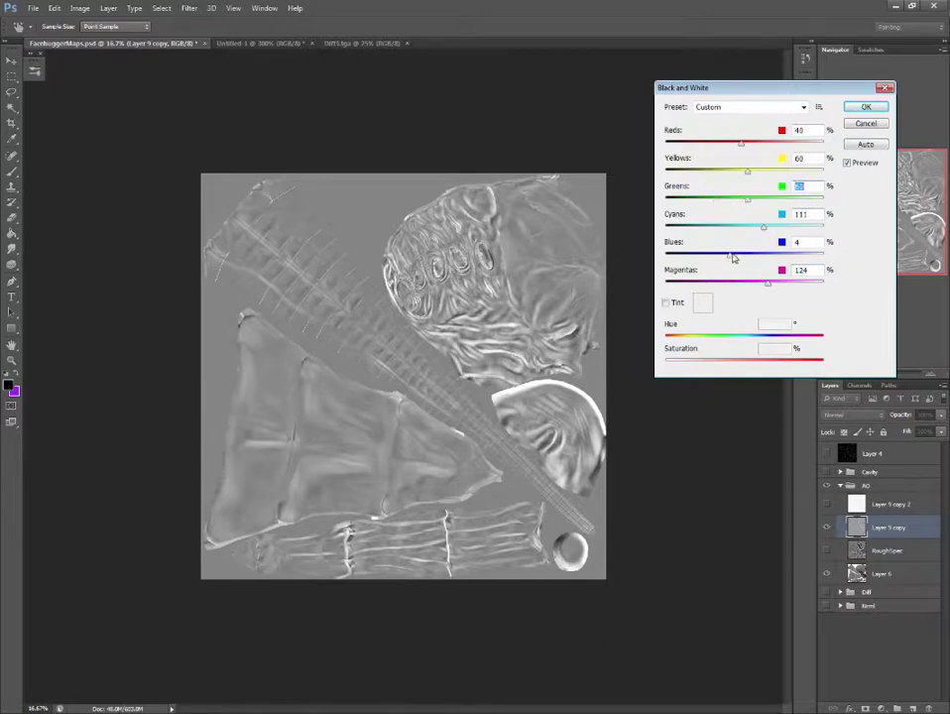
left_click_drag(730, 256, 731, 260)
mouse_move(763, 231)
left_mouse_down()
mouse_move(773, 229)
mouse_move(760, 231)
left_mouse_up()
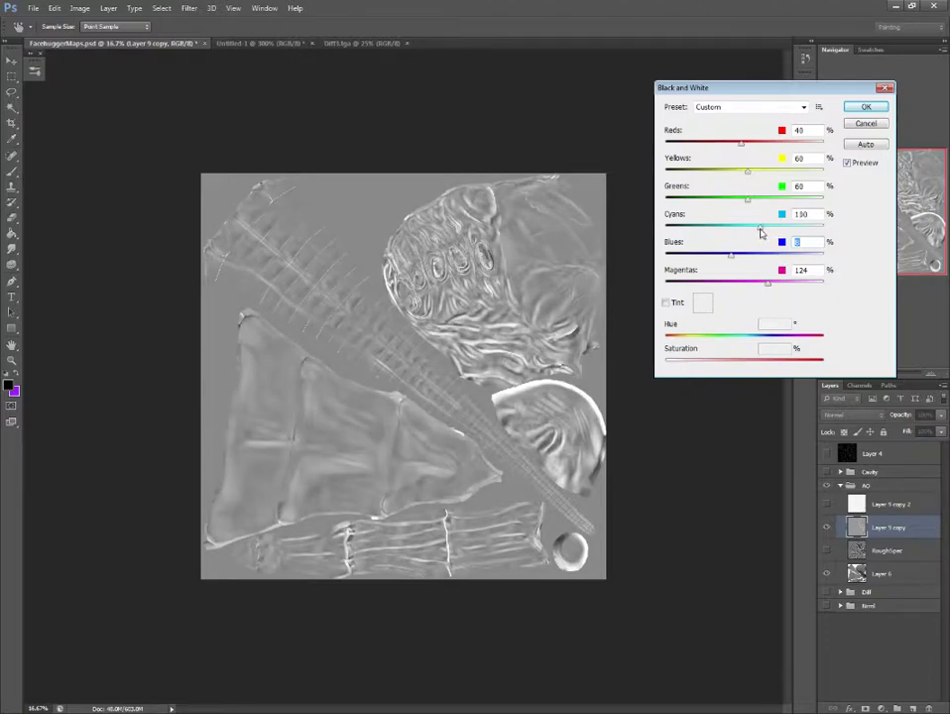
left_click_drag(769, 284, 729, 285)
mouse_move(762, 227)
left_mouse_down()
mouse_move(709, 225)
mouse_move(760, 227)
left_mouse_up()
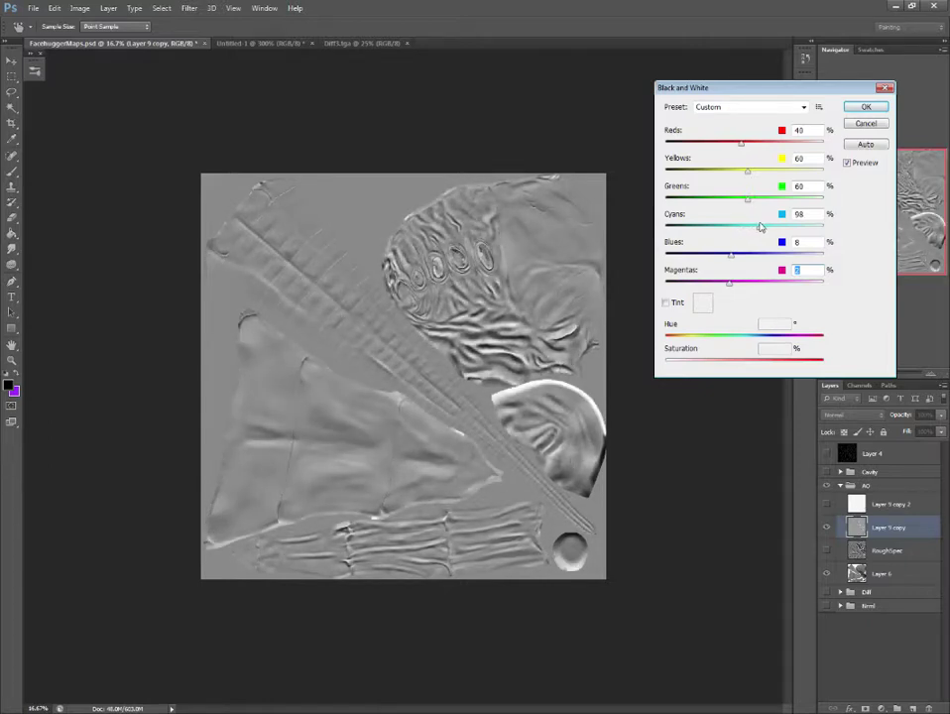
mouse_move(730, 287)
left_mouse_down()
mouse_move(760, 293)
mouse_move(725, 259)
left_mouse_up()
type("100")
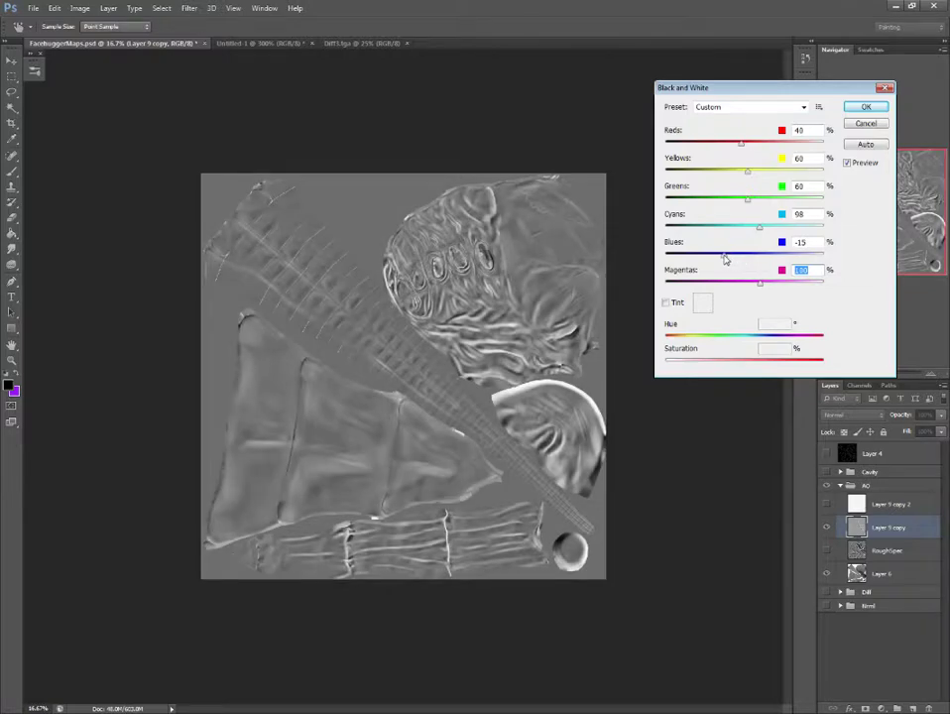
left_click(863, 106)
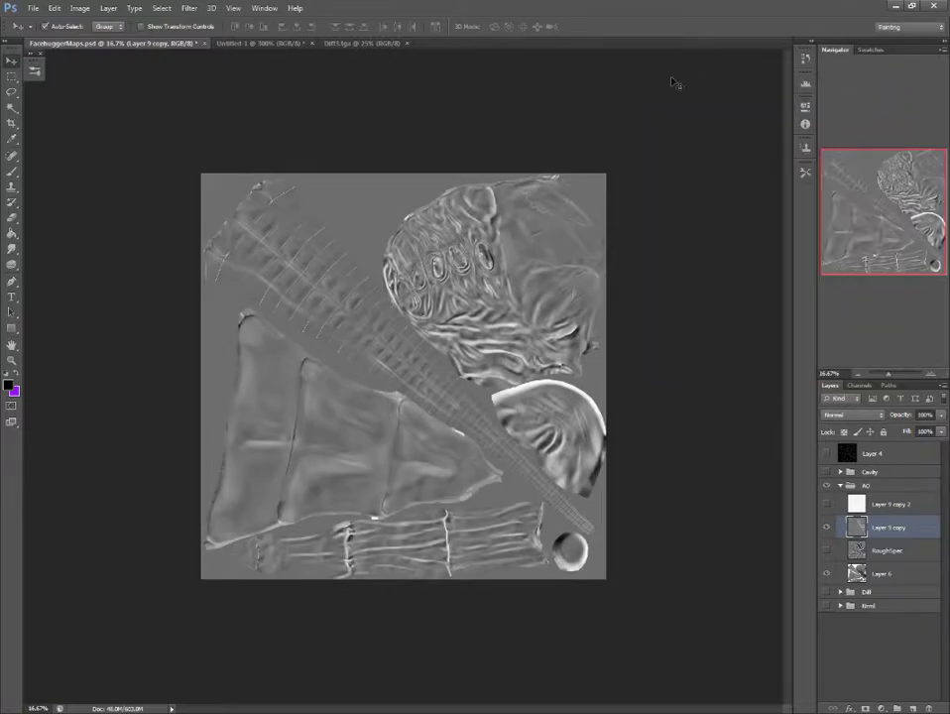
- Navigate the menu bar to the Image adjustments list
left_click(162, 8)
left_click(180, 11)
left_click(186, 8)
left_click(185, 8)
left_click(80, 8)
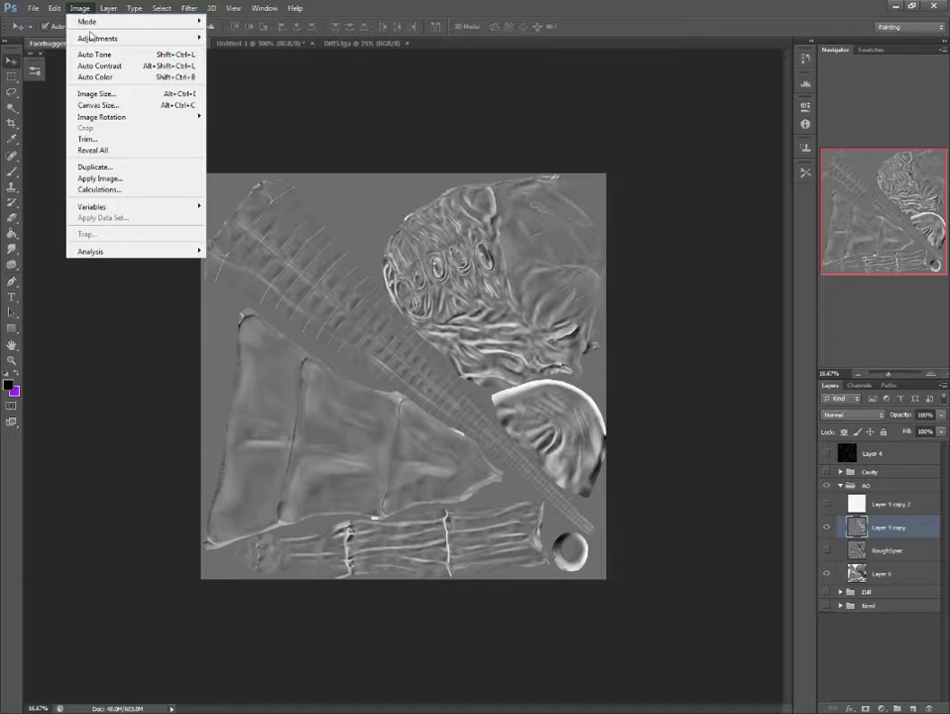
mouse_move(98, 38)
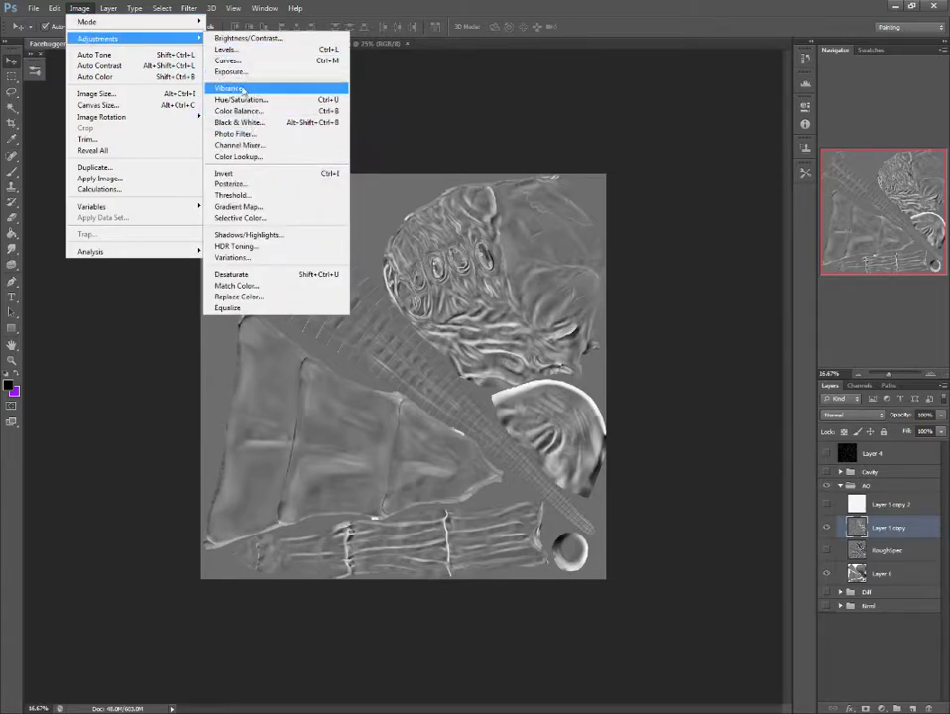
- Try raising and lowering Brightness/Contrast brightness on the detail layer, then cancel
left_click(248, 38)
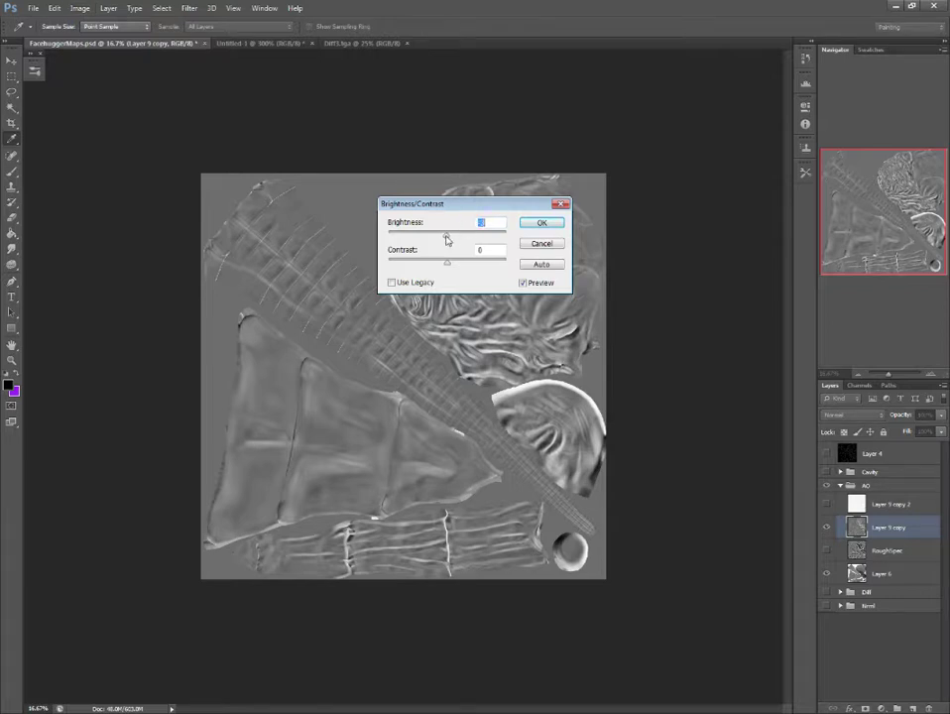
mouse_move(446, 235)
left_mouse_down()
mouse_move(466, 238)
mouse_move(486, 260)
mouse_move(456, 236)
left_mouse_up()
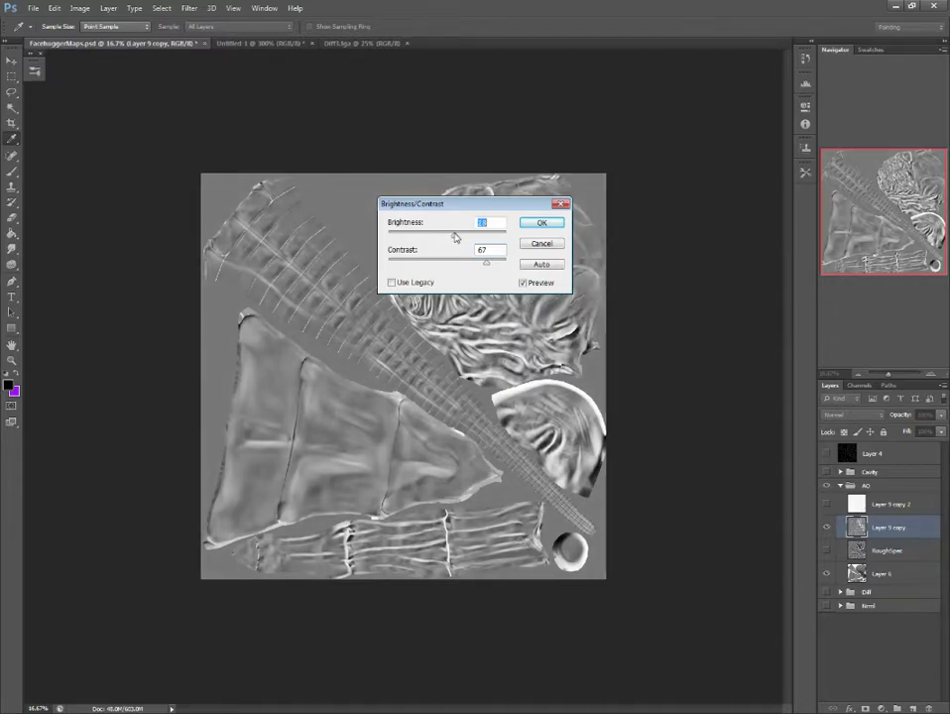
mouse_move(453, 236)
left_mouse_down()
mouse_move(418, 233)
mouse_move(459, 235)
mouse_move(436, 233)
left_mouse_up()
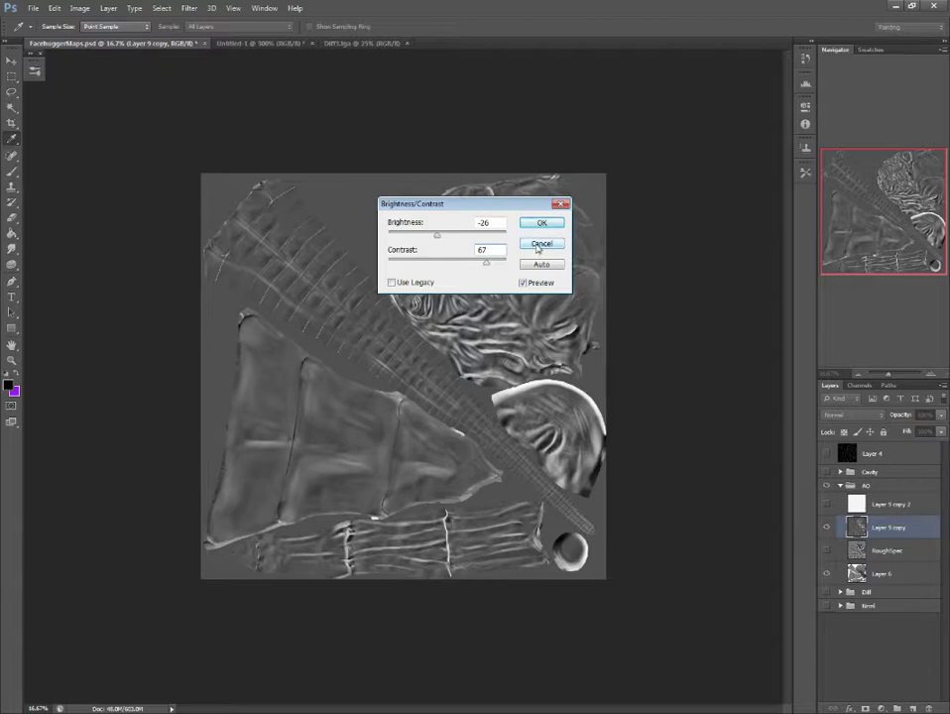
left_click(541, 244)
- Show Layer 9 copy 2 again and test Overlay on Layer 9 copy before returning it to Normal
key("v")
left_click(828, 507)
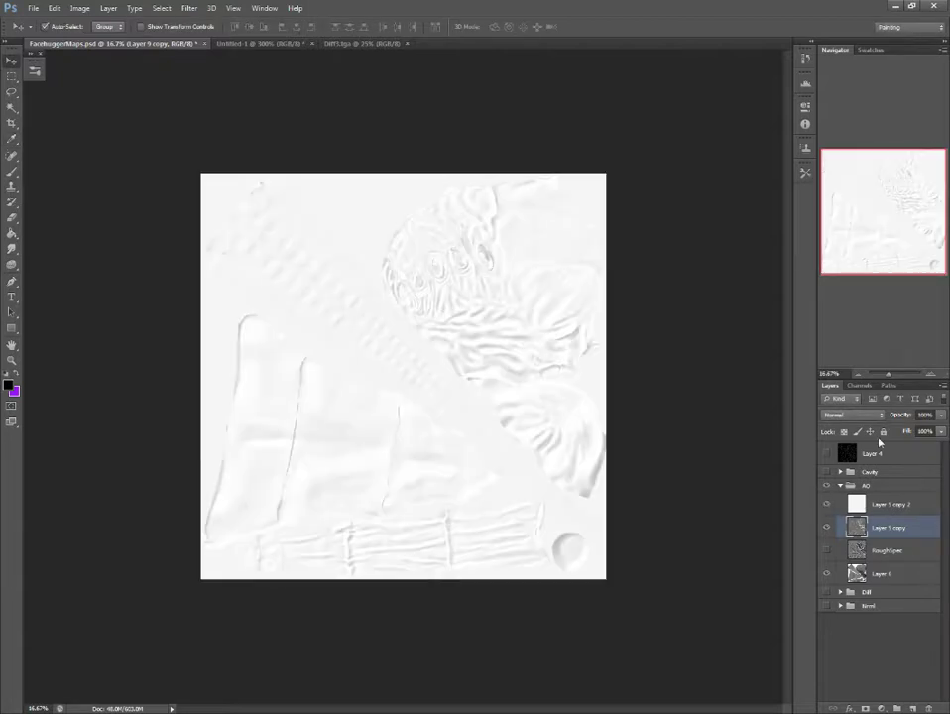
left_click(851, 415)
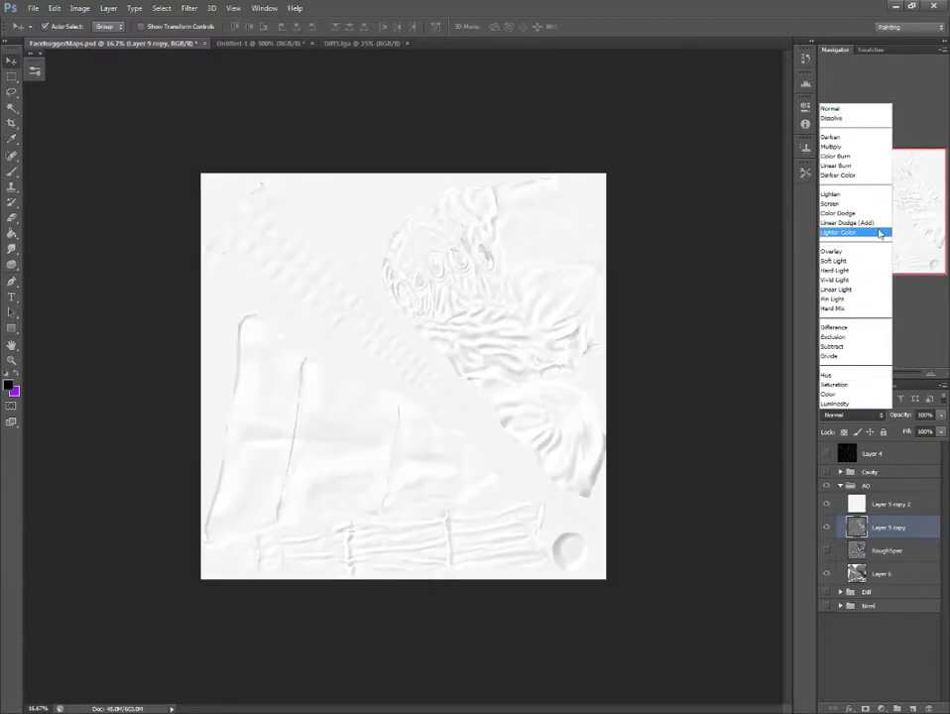
left_click(843, 253)
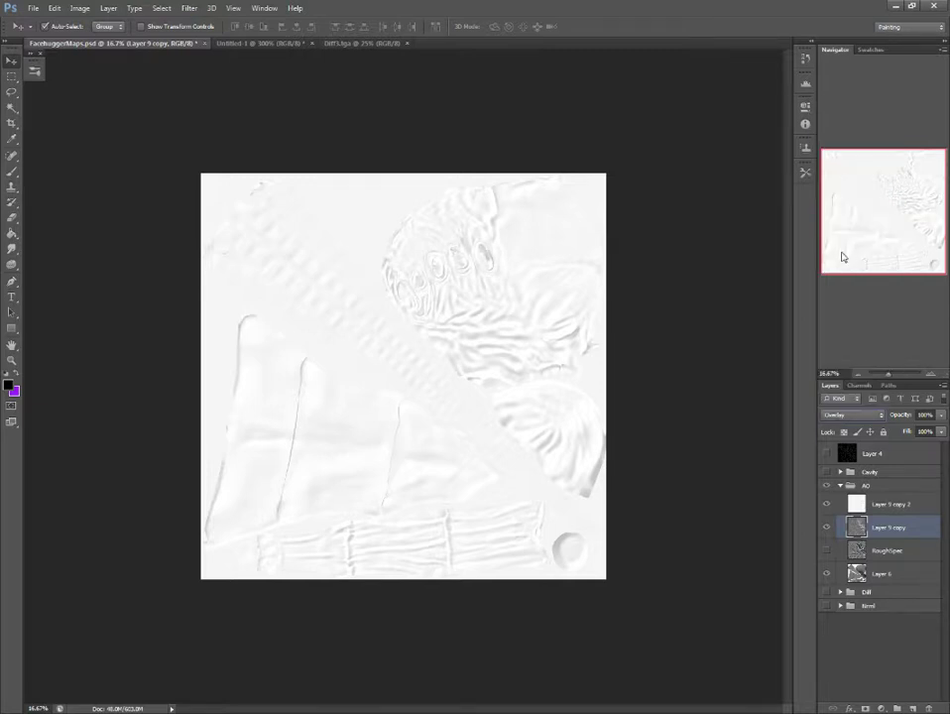
left_click(888, 506)
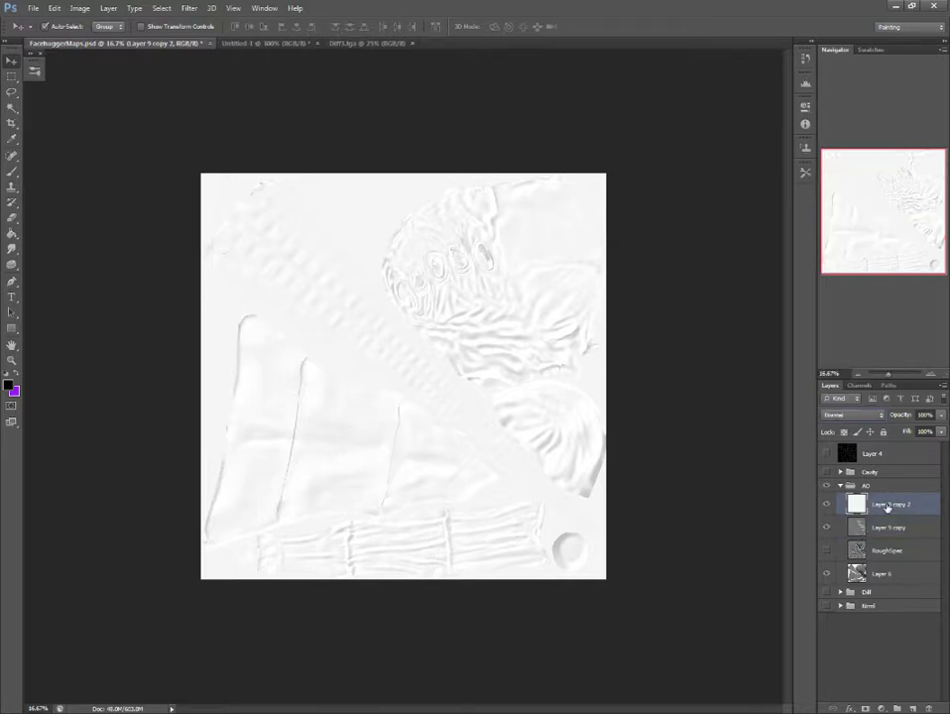
left_click(887, 526)
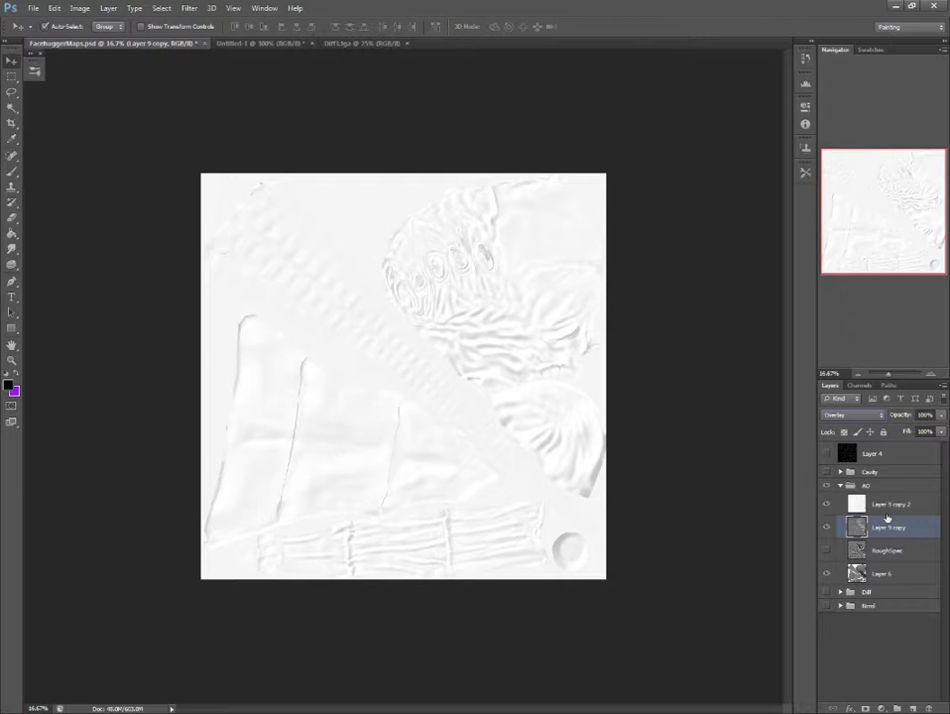
left_click(855, 414)
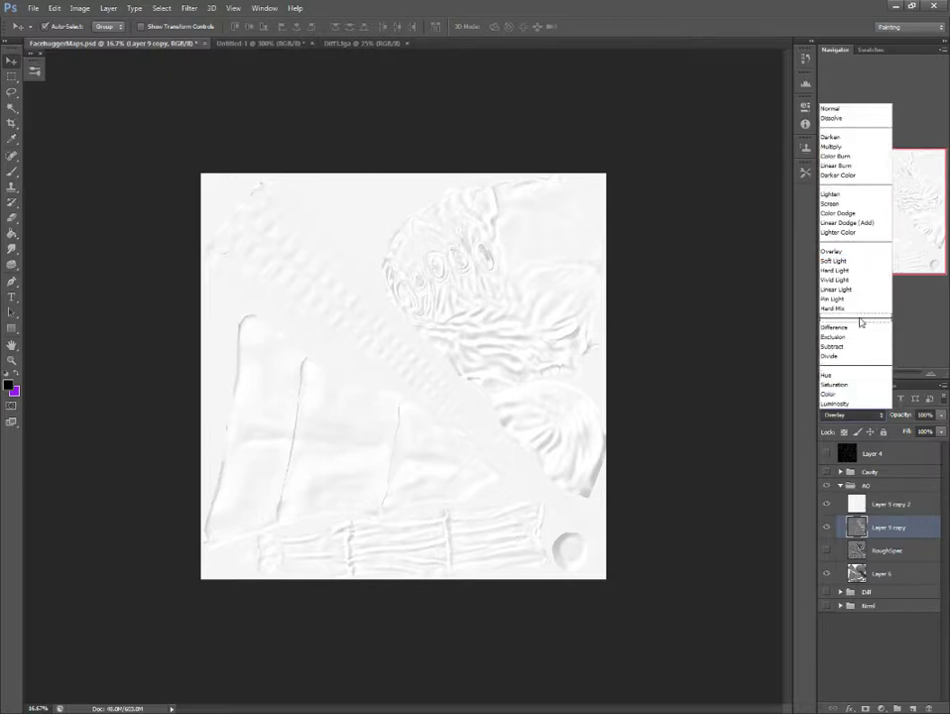
left_click(829, 109)
- Test Overlay on Layer 9 copy 2, then move Layer 9 copy above it in Overlay
left_click(863, 505)
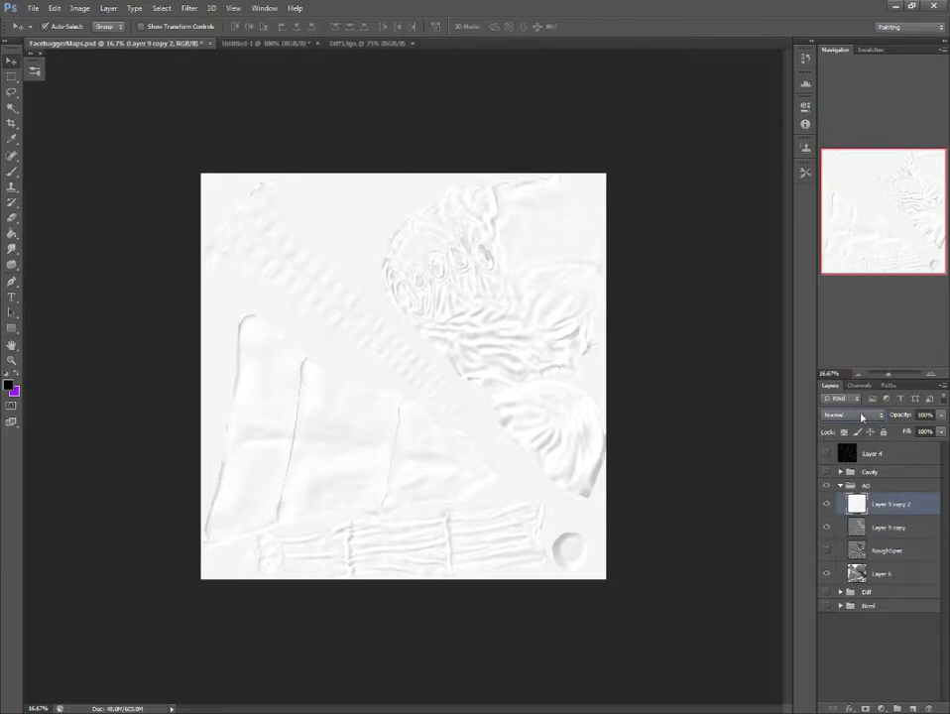
left_click(853, 414)
left_click(859, 252)
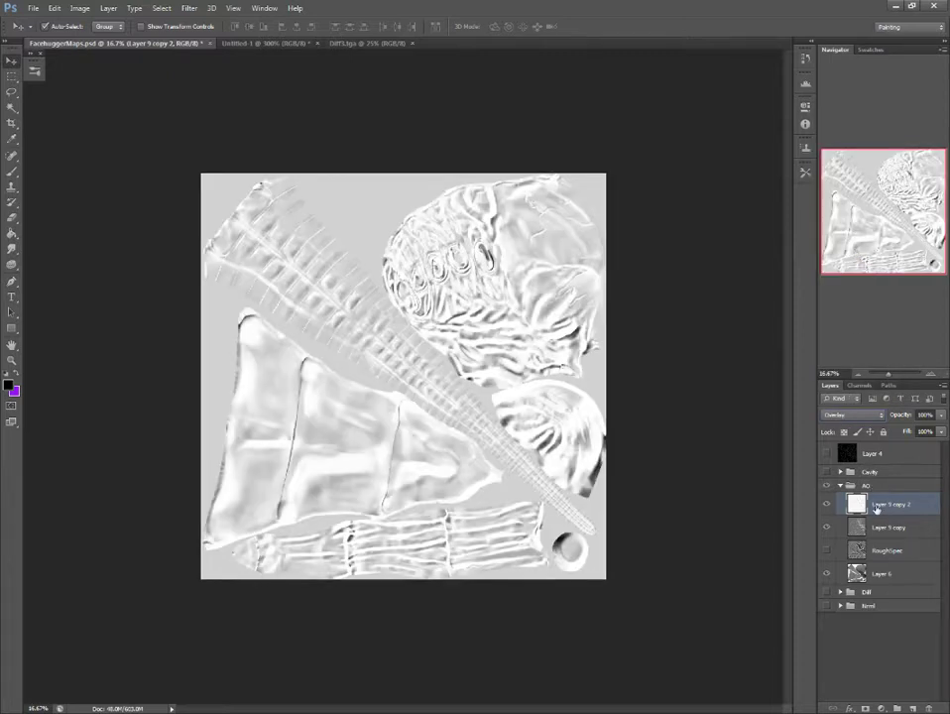
left_click(871, 417)
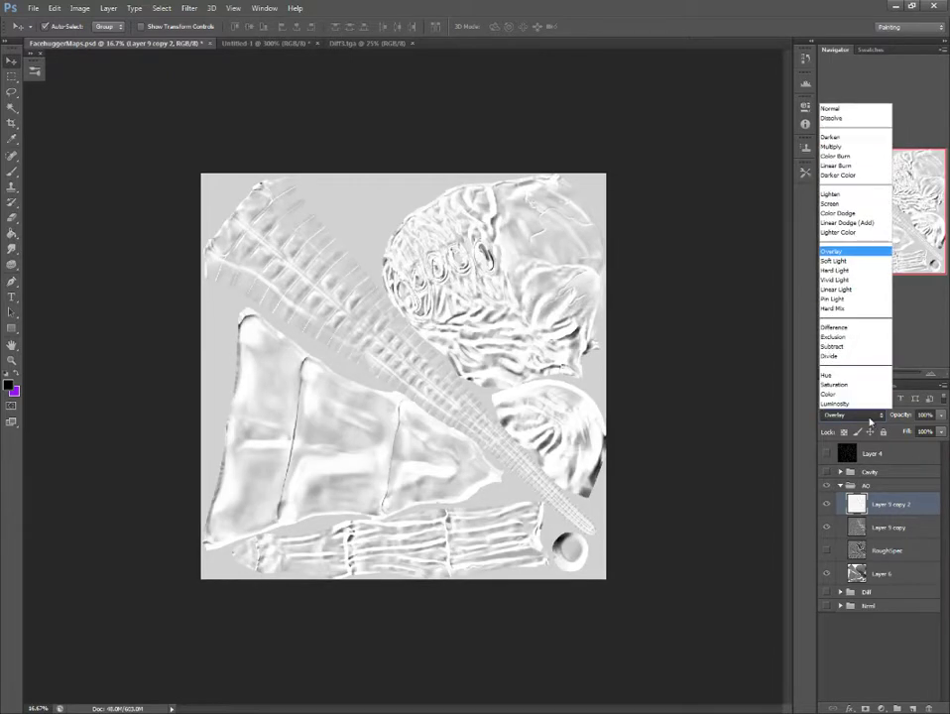
left_click(838, 110)
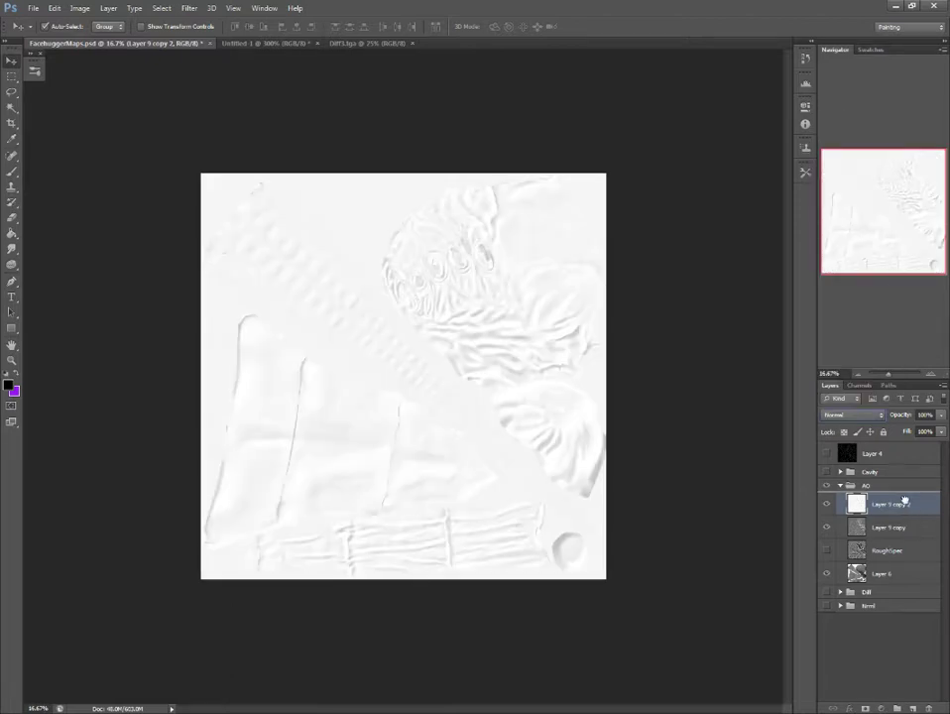
left_click_drag(914, 550, 886, 504)
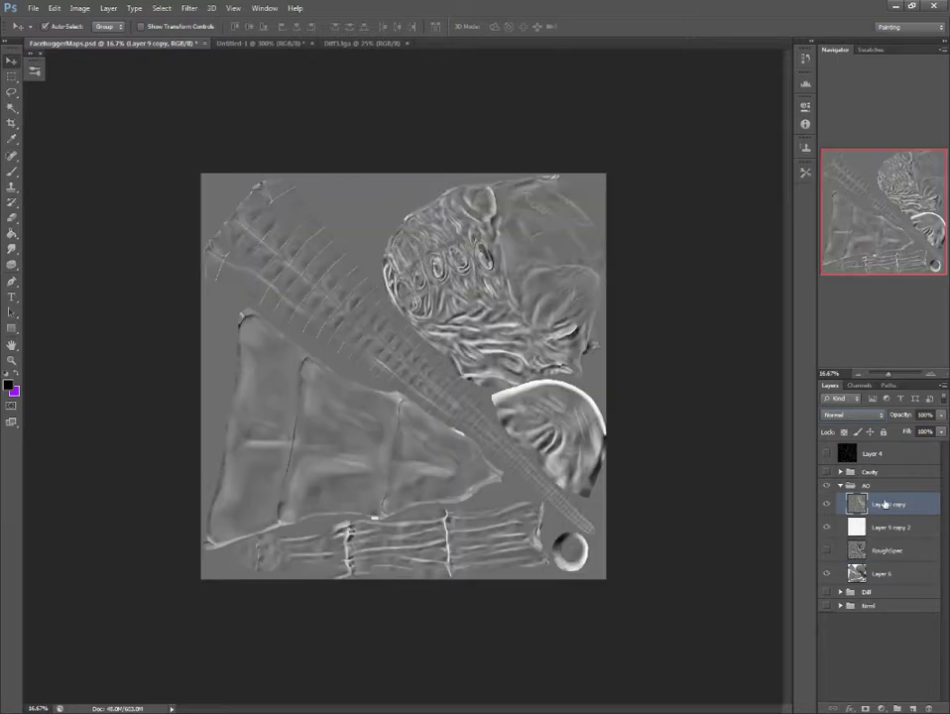
left_click(866, 417)
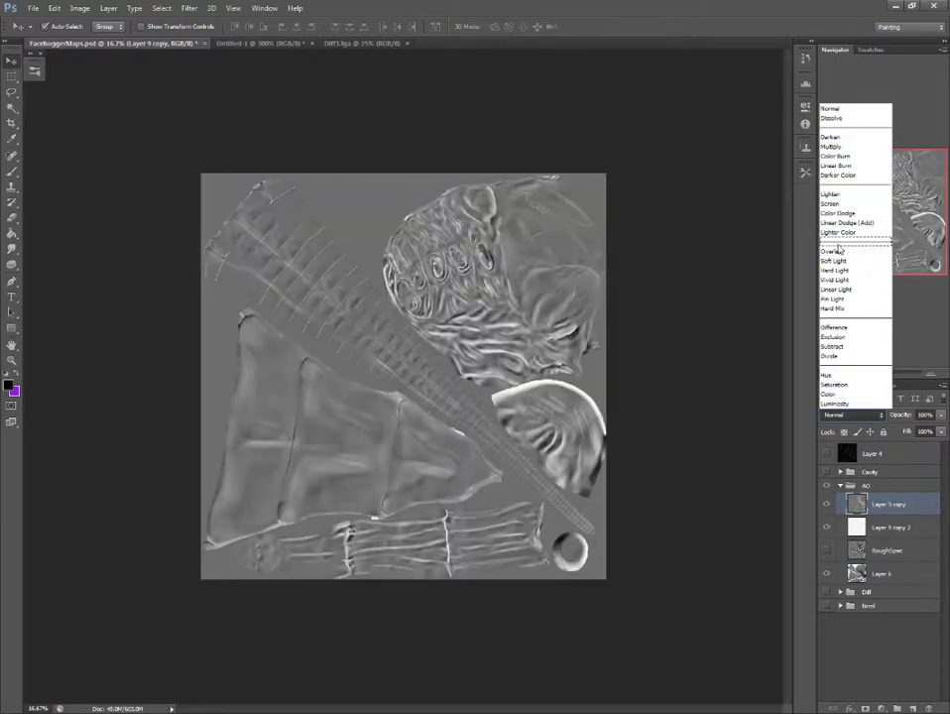
left_click(838, 252)
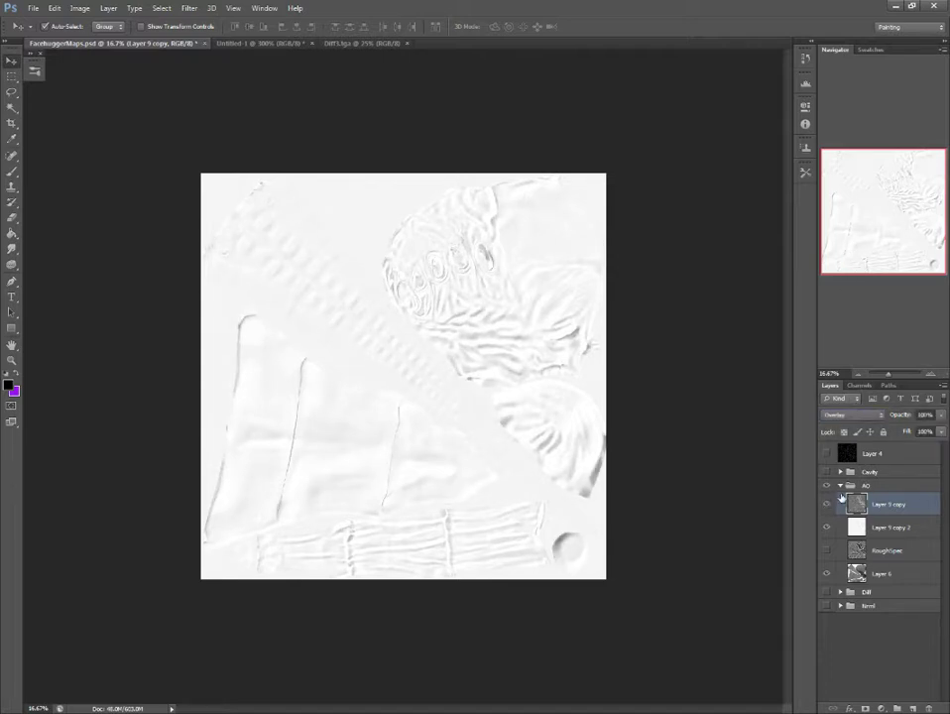
- Reset Layer 9 copy 2 to 100% opacity and move it to the top of the AO group
left_click(878, 530)
left_click_drag(900, 414, 860, 409)
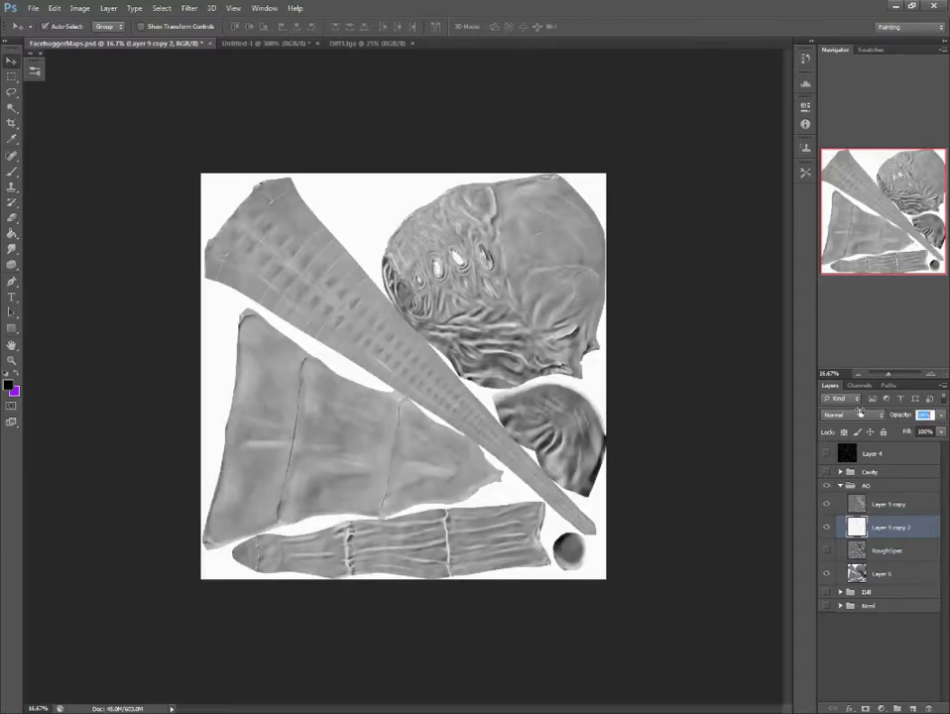
type("100")
key("Return")
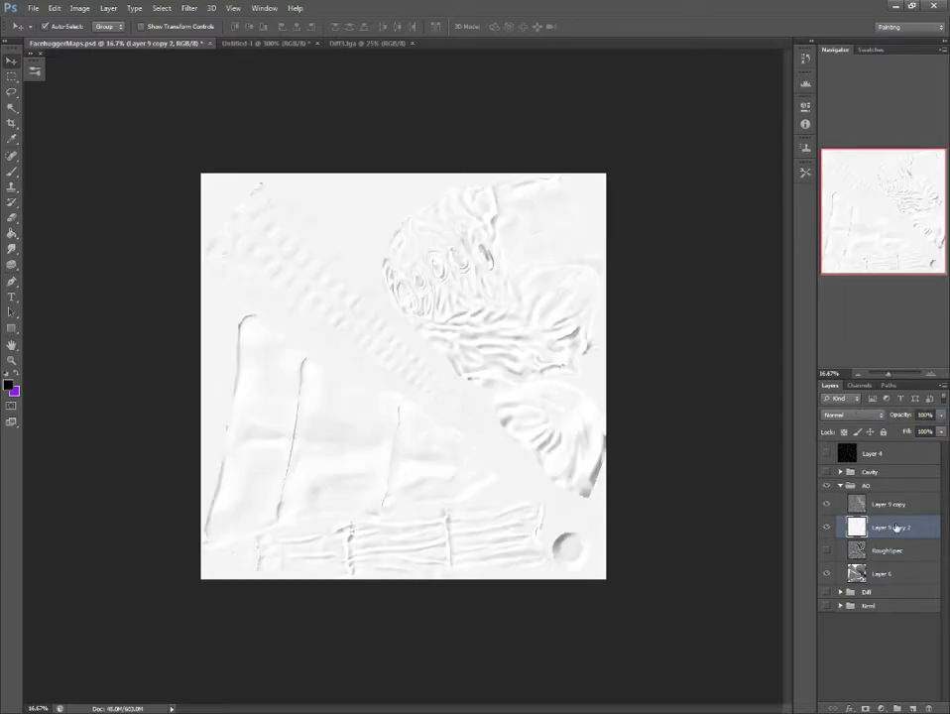
key("ctrl+shift+bracketleft")
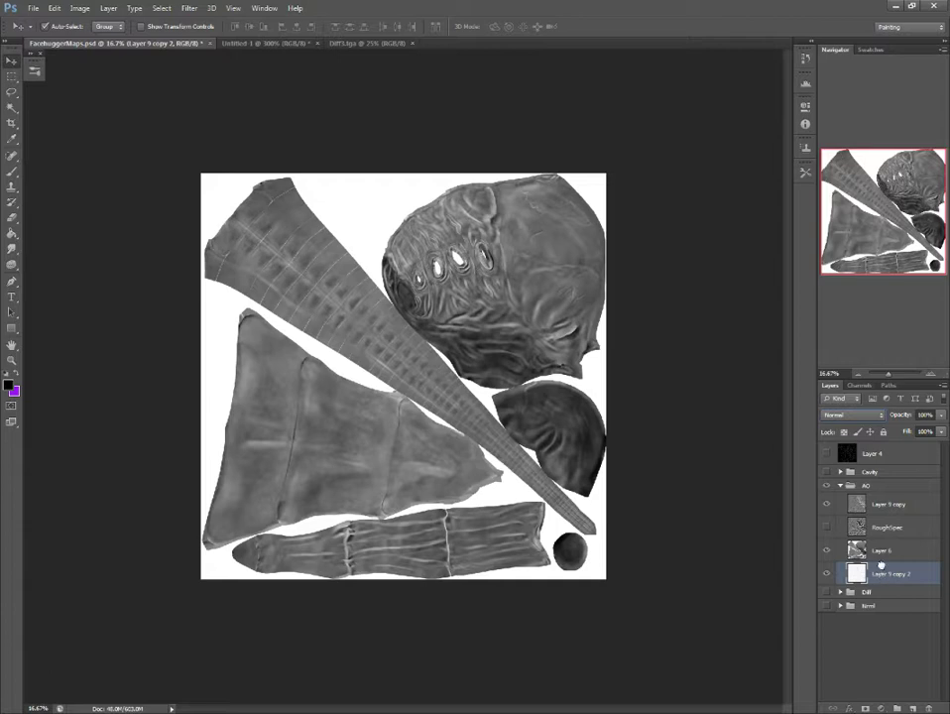
left_click_drag(879, 570, 878, 508)
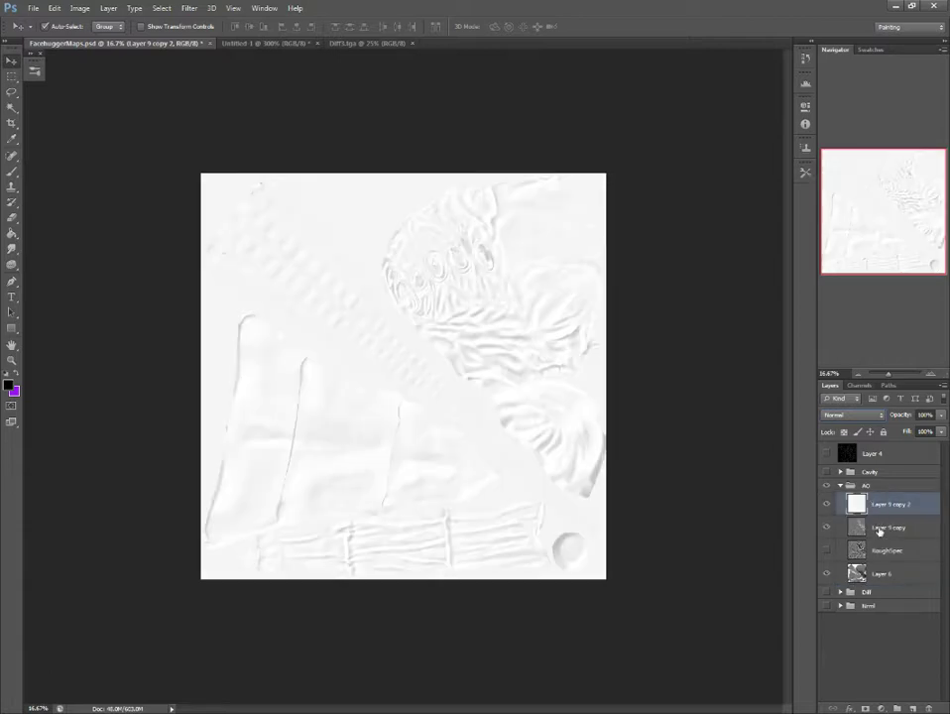
- Set Layer 9 copy to Normal and Layer 9 copy 2 to Overlay at about 9% opacity
left_click(879, 530)
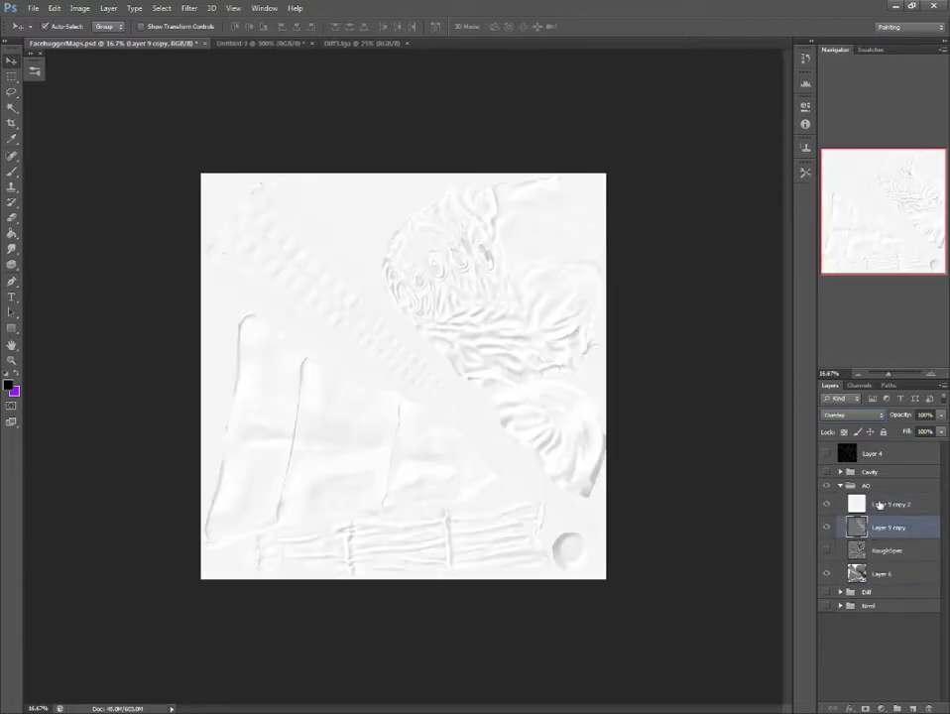
left_click(851, 414)
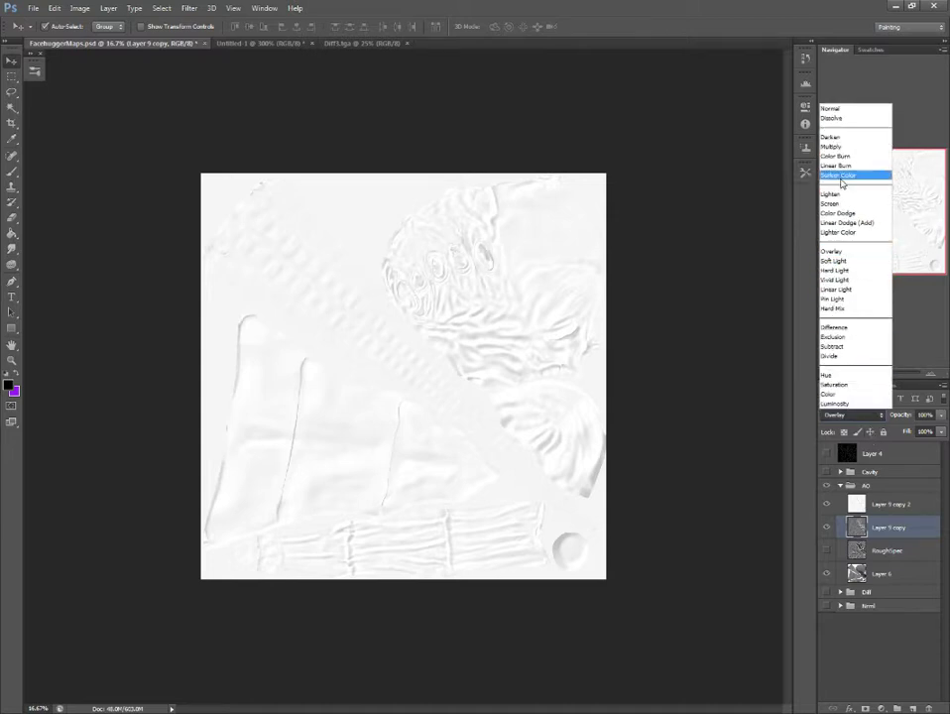
left_click(832, 108)
left_click(886, 507)
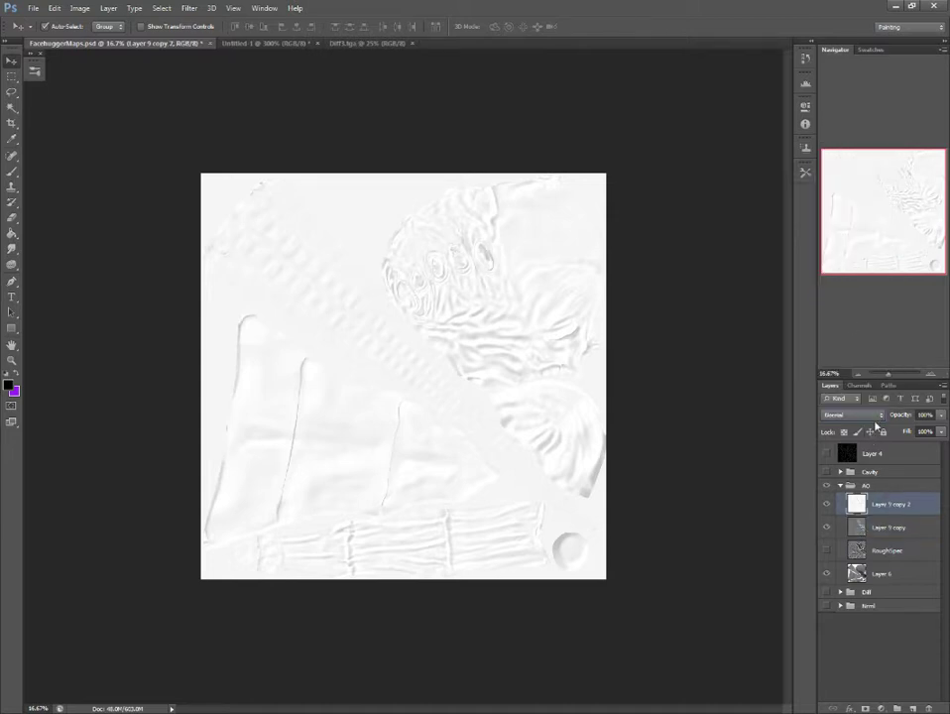
left_click(851, 415)
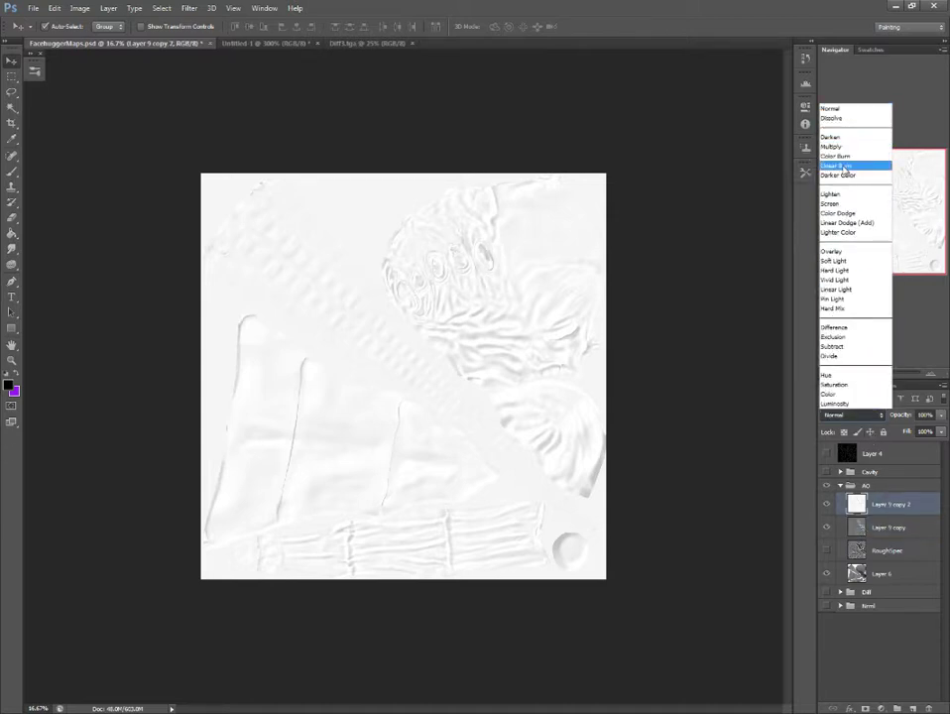
left_click(836, 252)
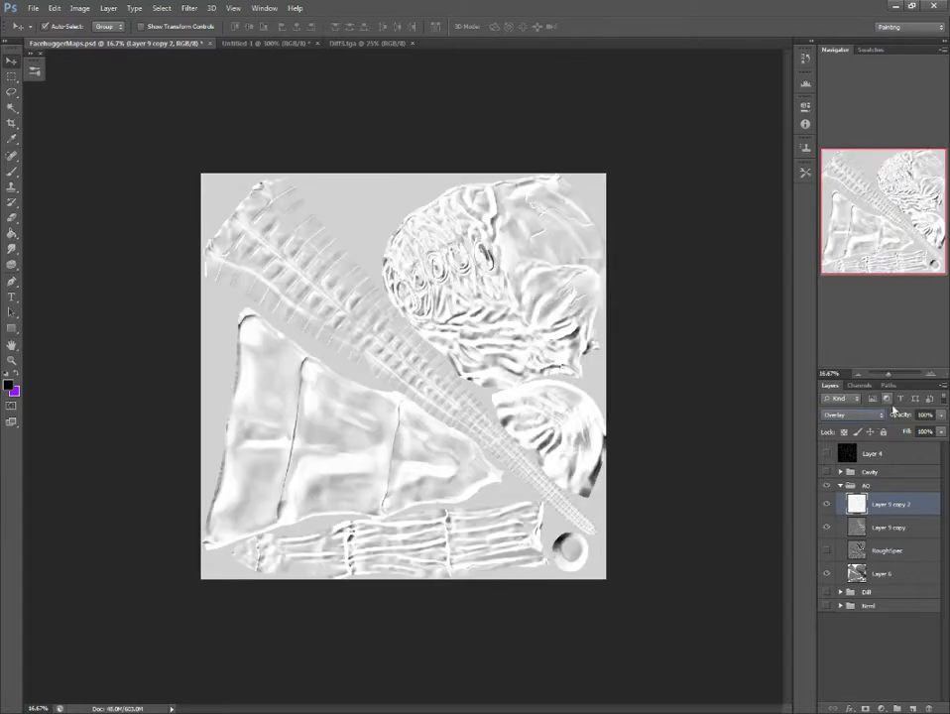
key("5")
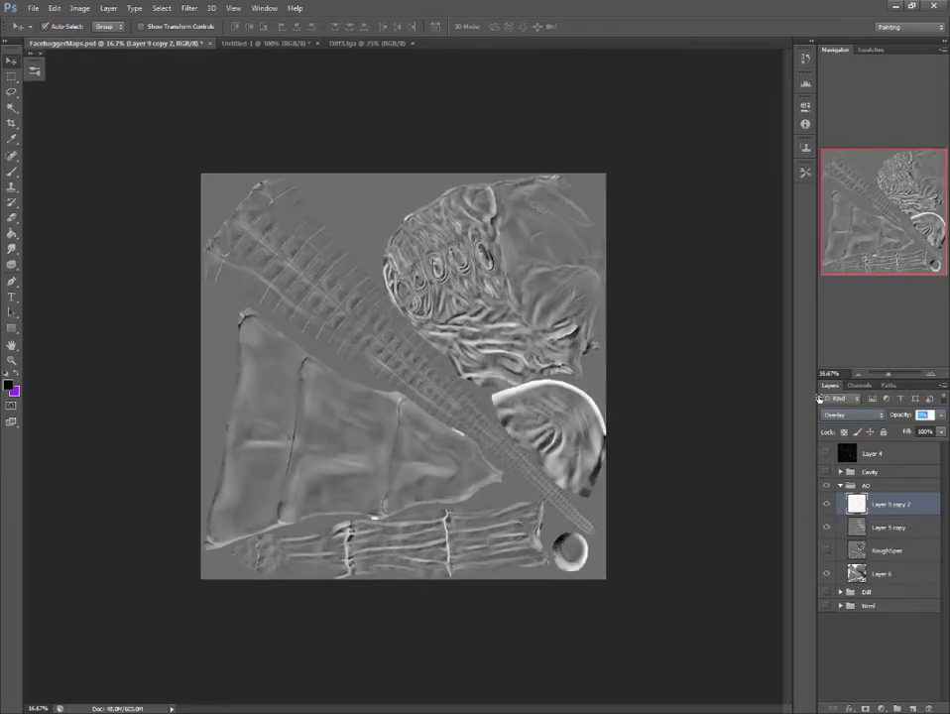
key("7")
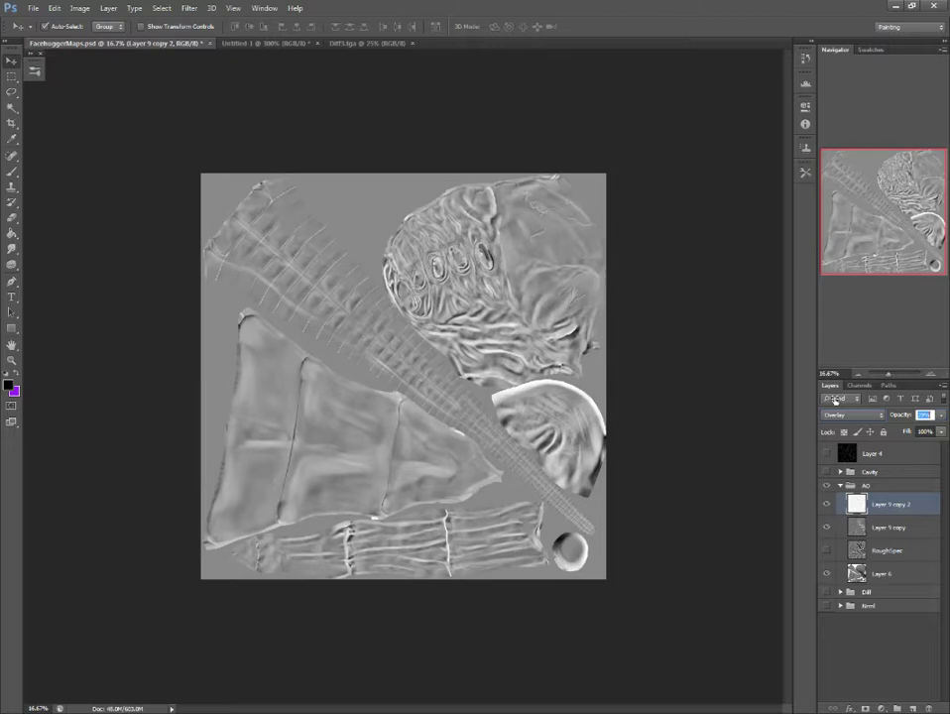
key("0")
key("7")
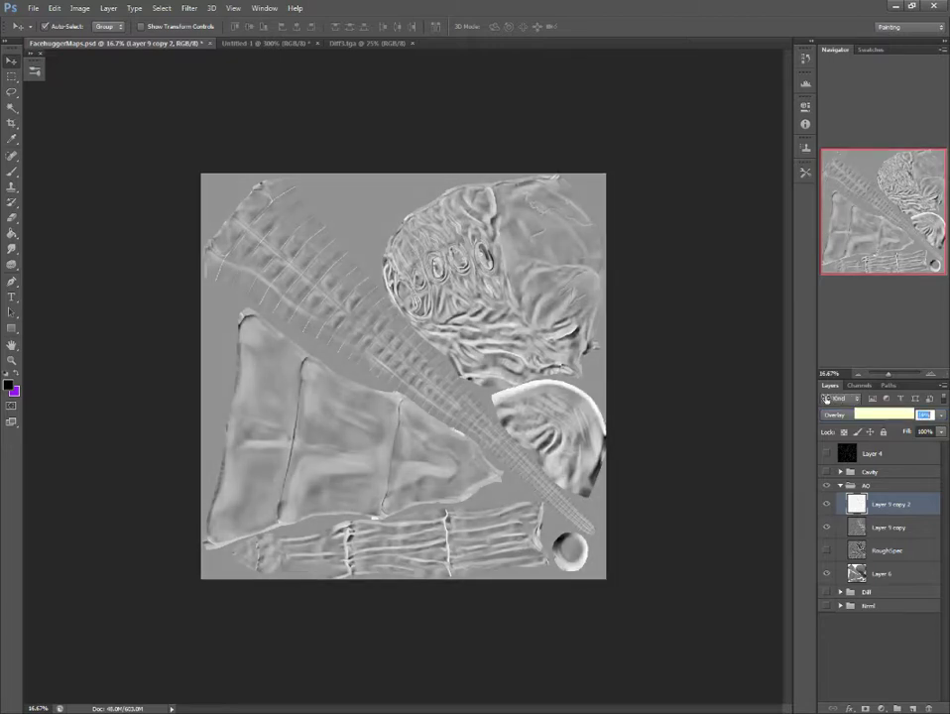
key("5")
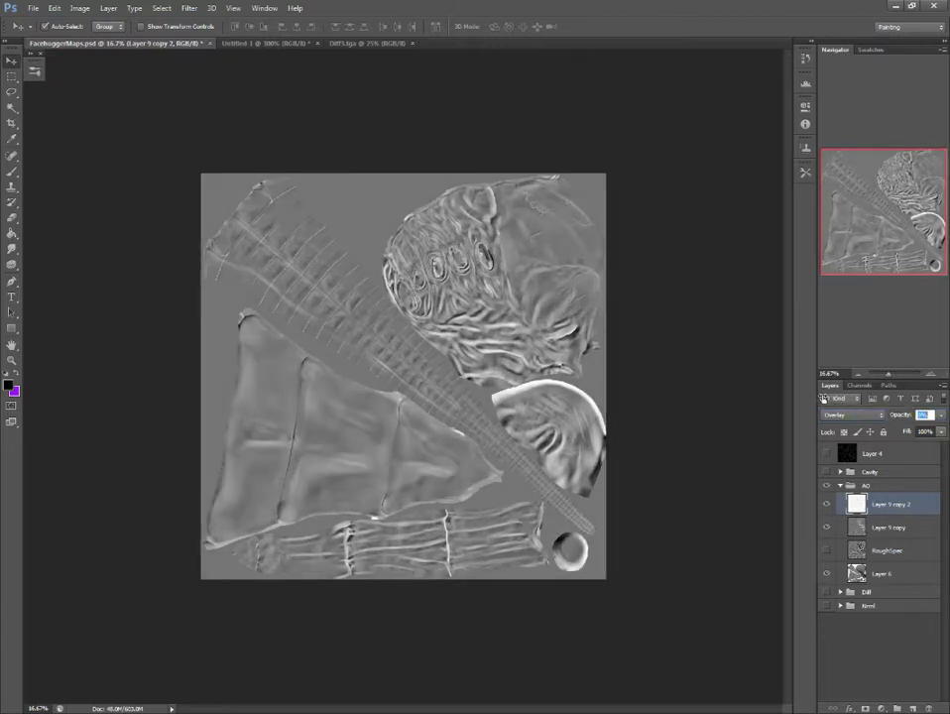
- Select Layer 9 copy and apply an initial Brightness/Contrast adjustment
left_click(896, 524)
left_click(79, 8)
mouse_move(97, 37)
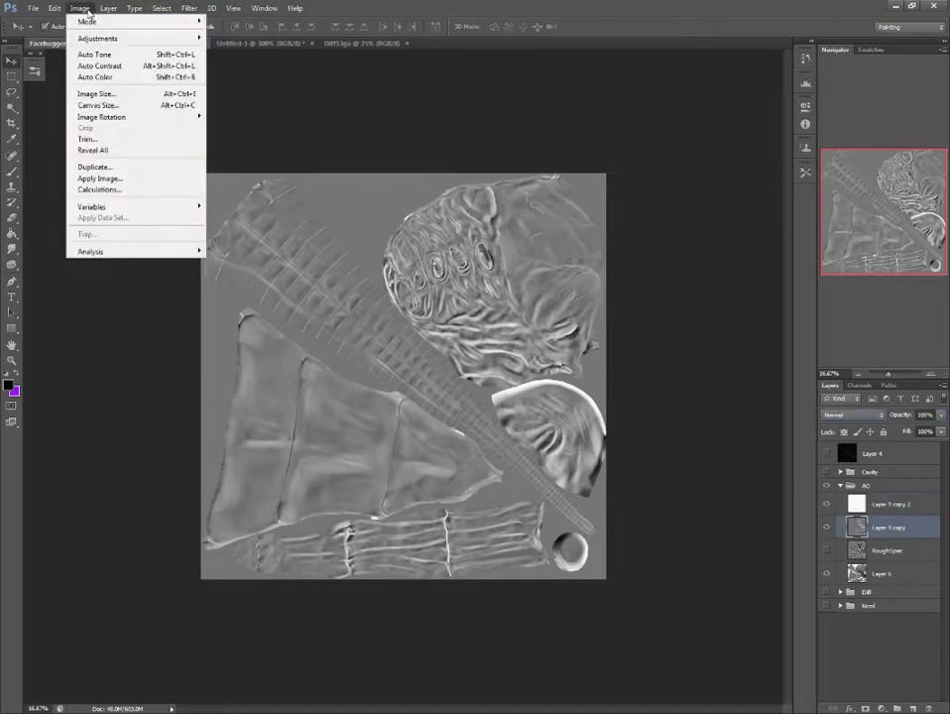
left_click(227, 39)
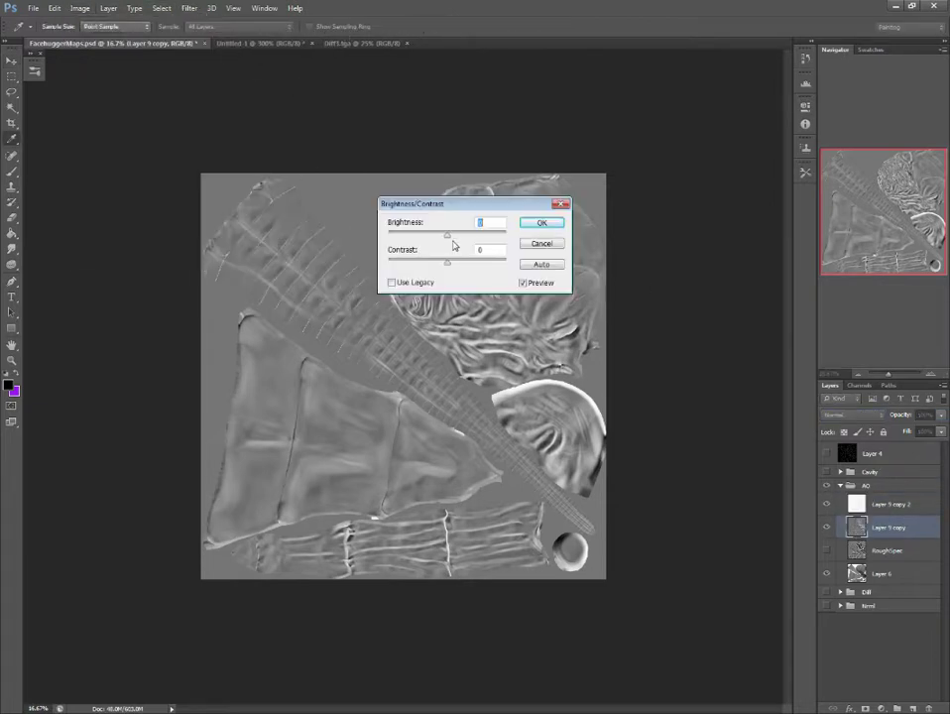
mouse_move(448, 236)
left_mouse_down()
mouse_move(467, 236)
mouse_move(504, 264)
mouse_move(432, 232)
left_mouse_up()
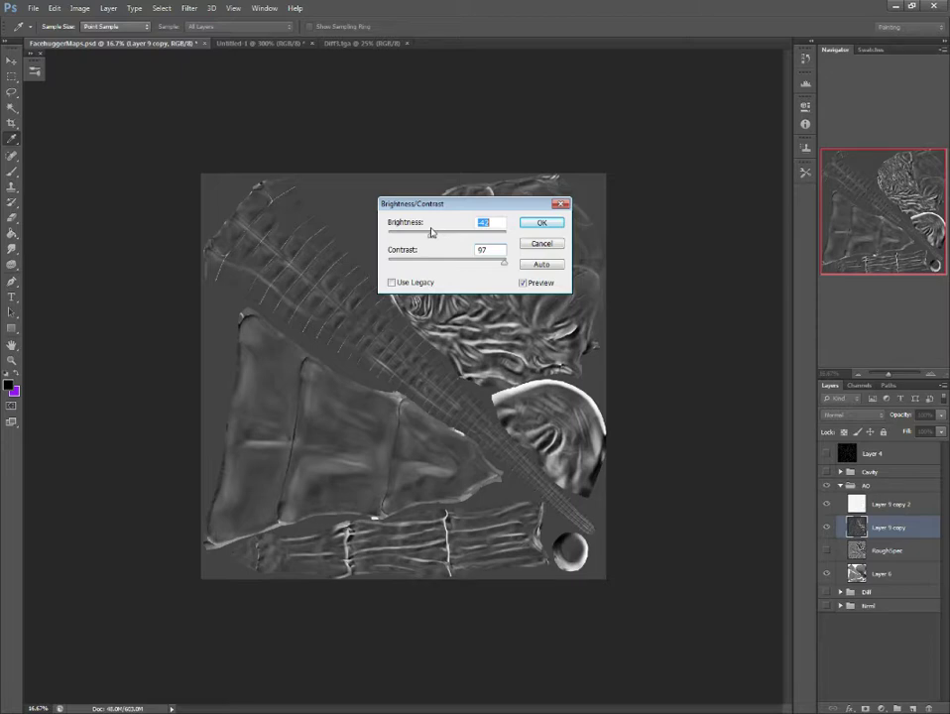
left_click_drag(432, 232, 441, 231)
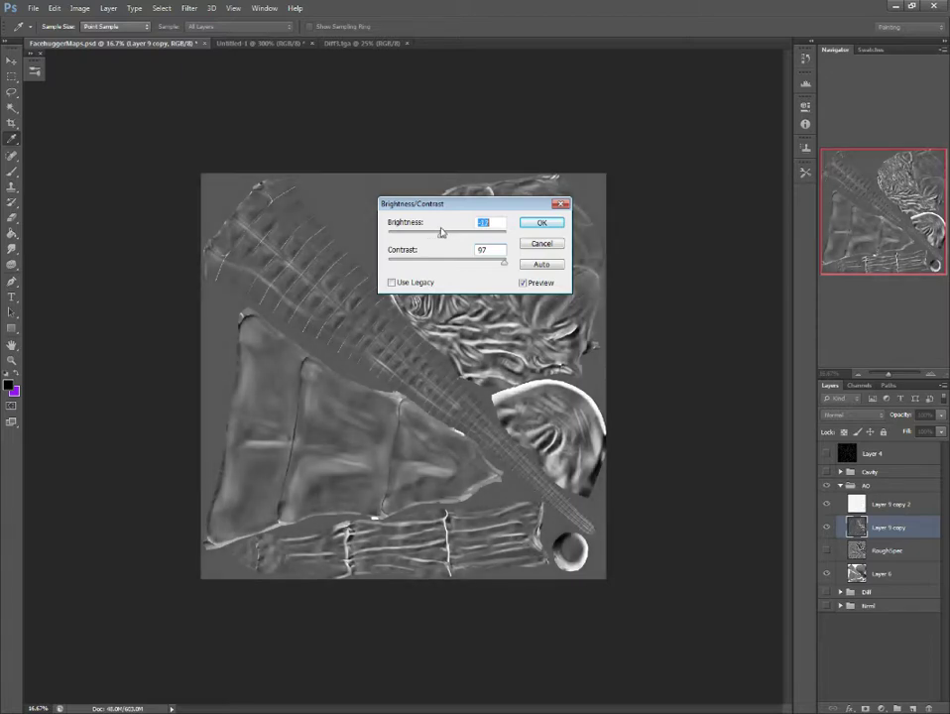
left_click(542, 226)
key("v")
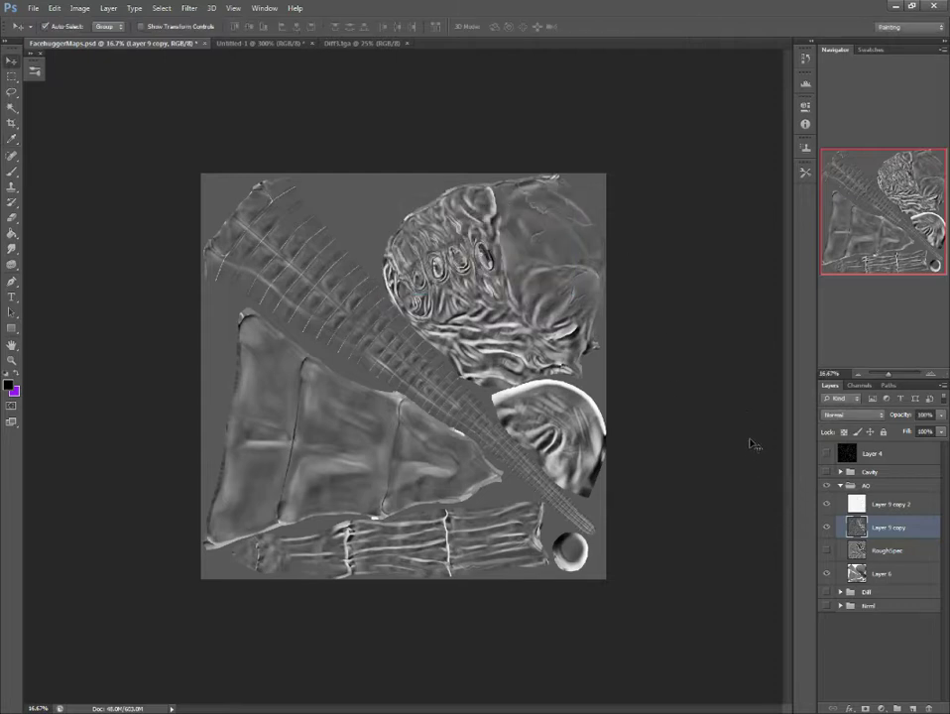
- Apply Brightness/Contrast again with contrast at -50 and brightness lowered further
left_click(79, 8)
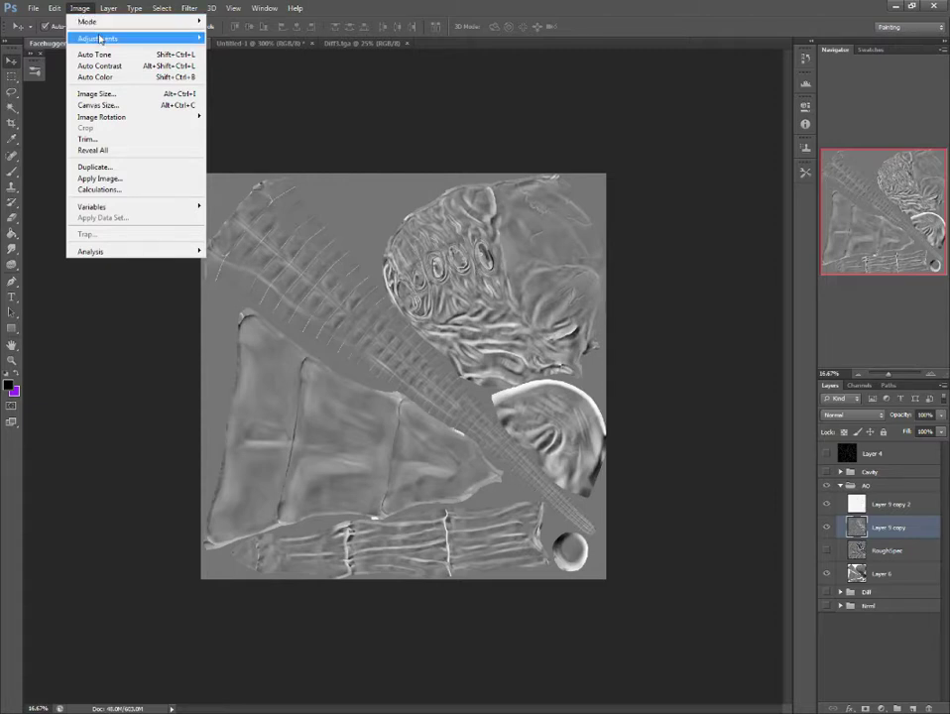
mouse_move(97, 38)
left_click(252, 41)
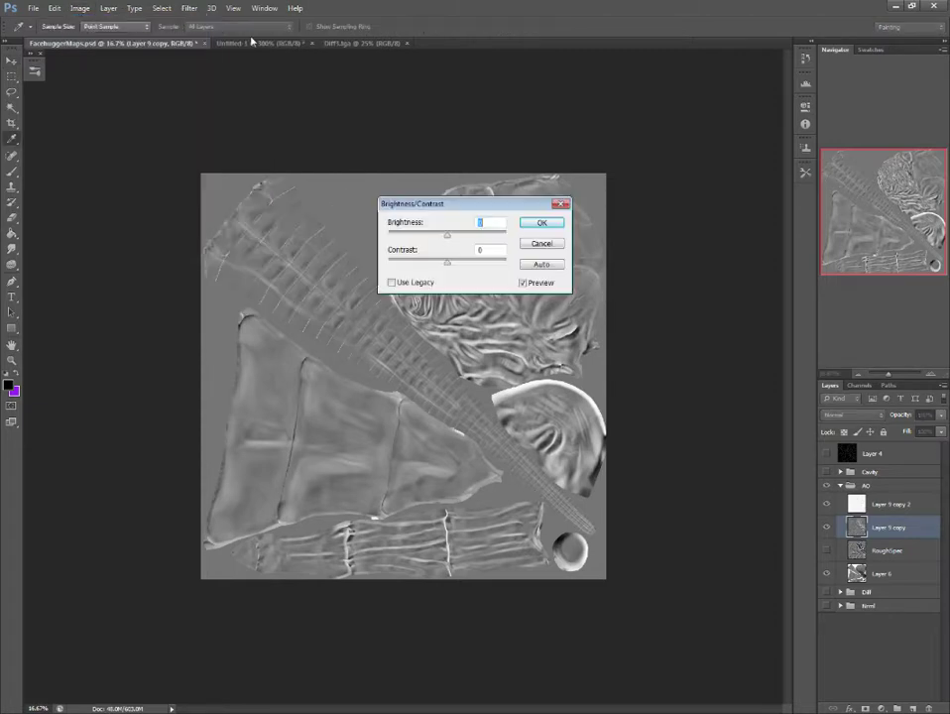
mouse_move(446, 263)
left_mouse_down()
mouse_move(478, 262)
mouse_move(425, 263)
mouse_move(416, 238)
mouse_move(448, 239)
left_mouse_up()
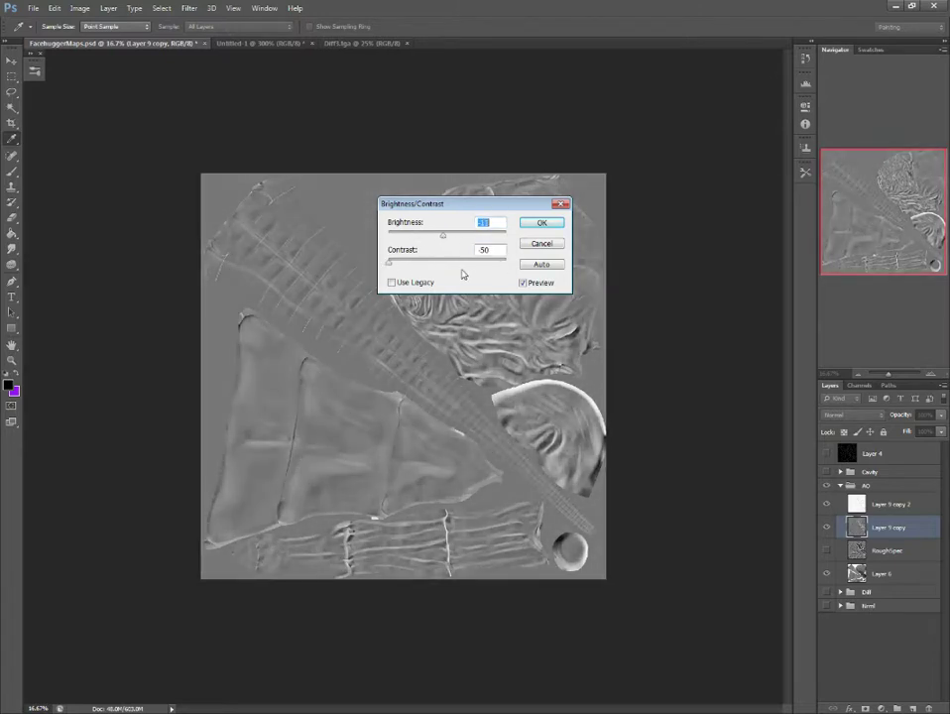
left_click(442, 235)
left_click(523, 284)
left_click(523, 284)
left_click_drag(445, 238, 433, 237)
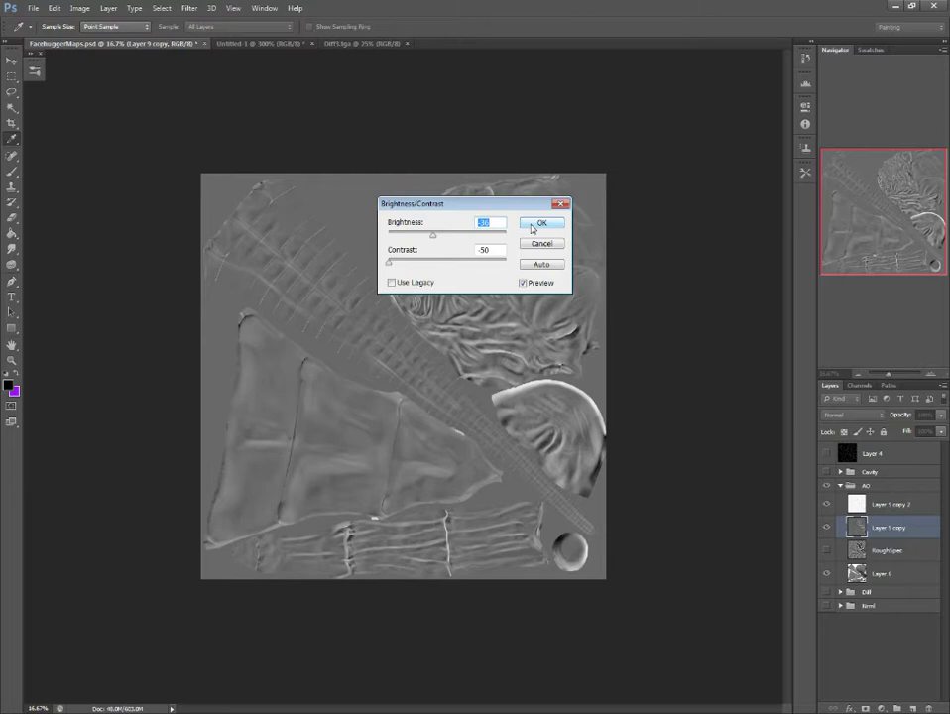
left_click(532, 230)
- Toggle Layer 9 copy 2 to compare, reset it to 100%, then lower opacity to 4%
key("v")
left_click(874, 507)
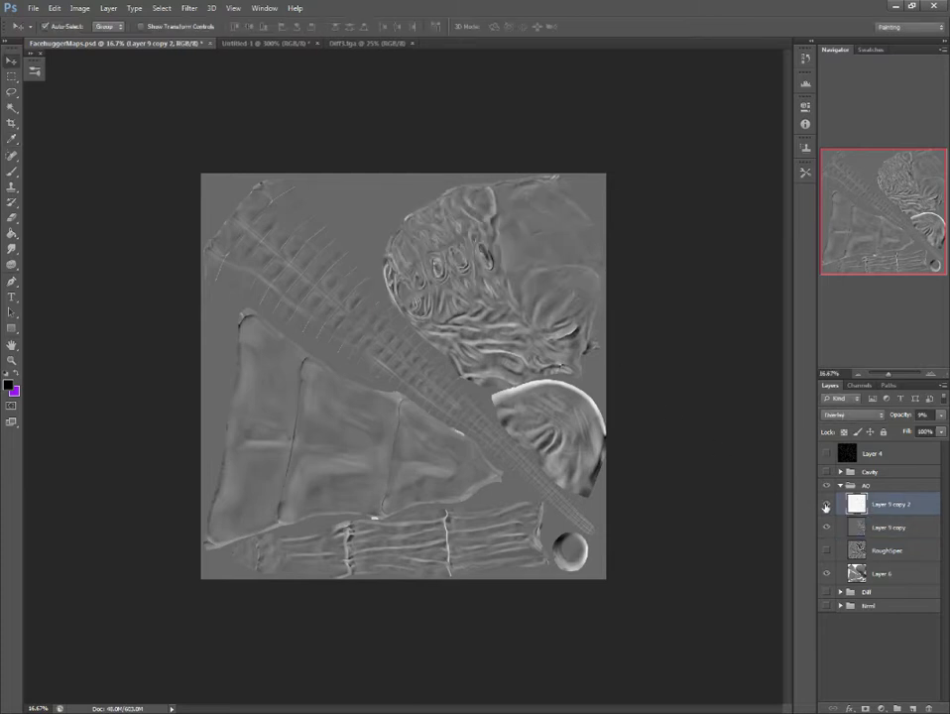
left_click(827, 504)
left_click(826, 504)
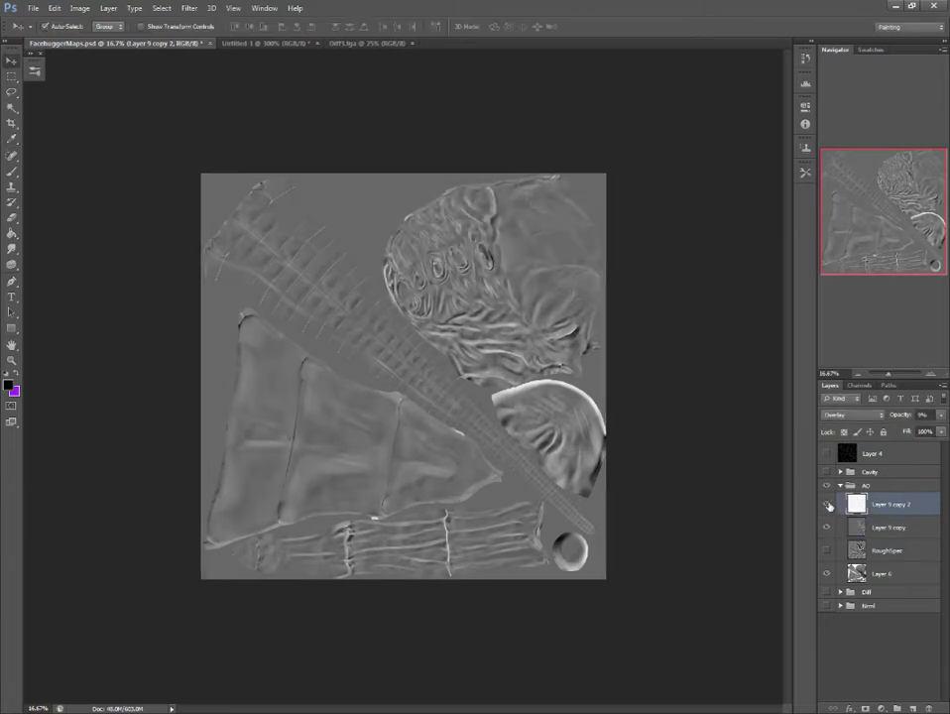
left_click(923, 414)
type("100")
key("Return")
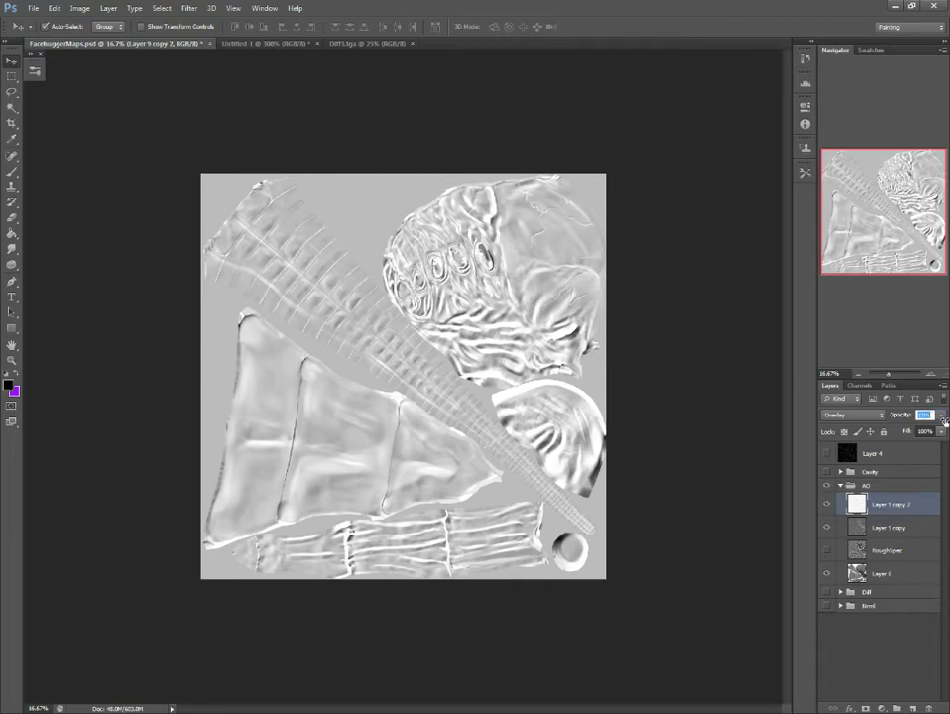
left_click_drag(911, 417, 903, 420)
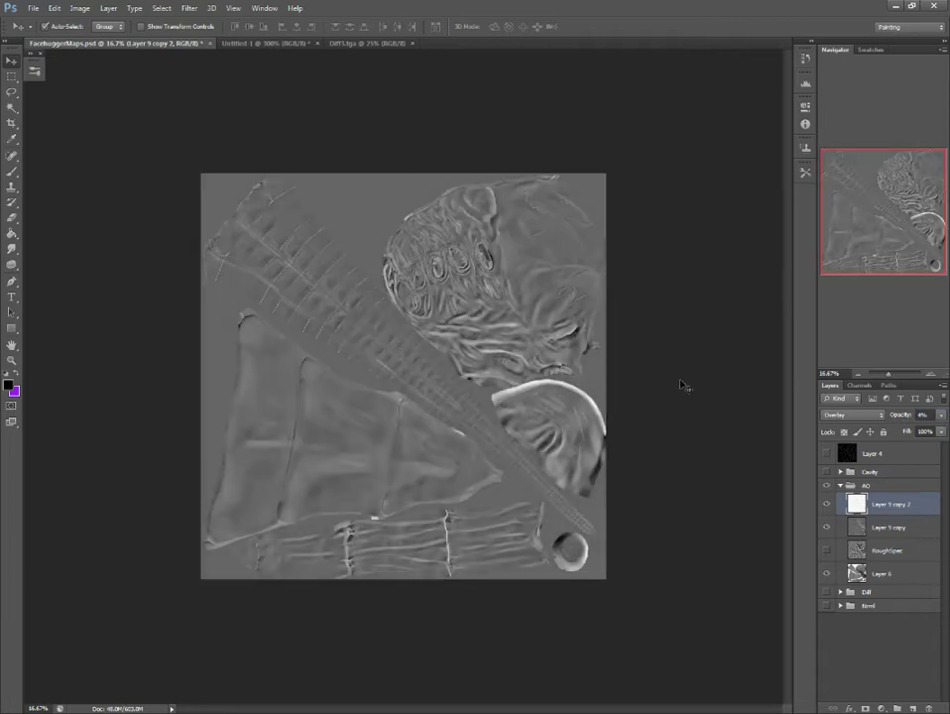
- Zoom in and out on the canvas to check the subtle 4% overlay effect
scroll(315, 456, "up", 1, "alt")
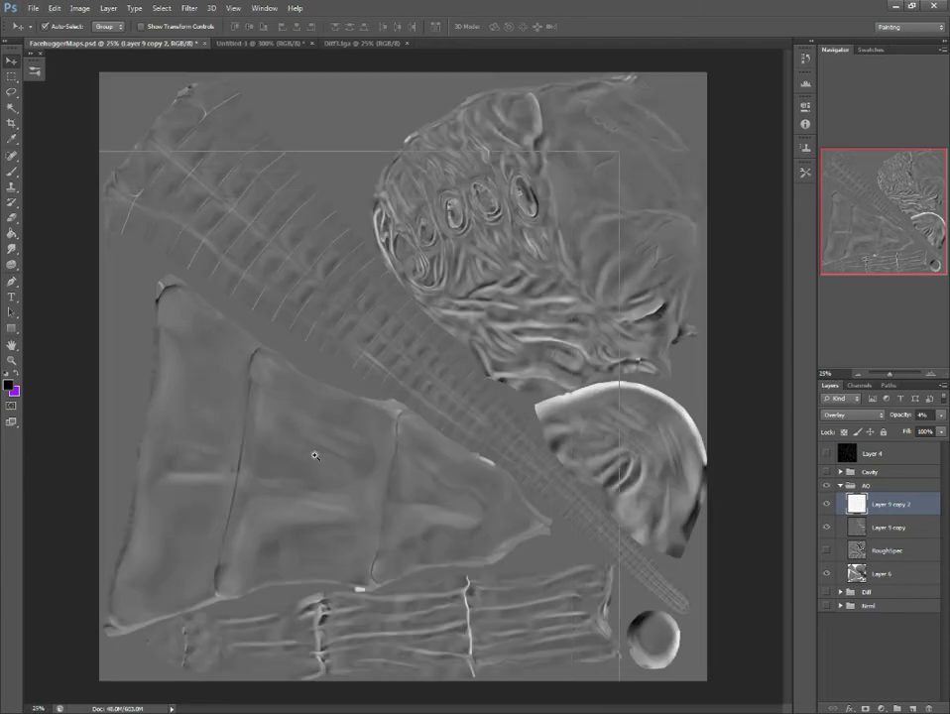
scroll(327, 474, "up", 1, "alt")
scroll(337, 488, "up", 1, "alt")
scroll(331, 489, "up", 1, "alt")
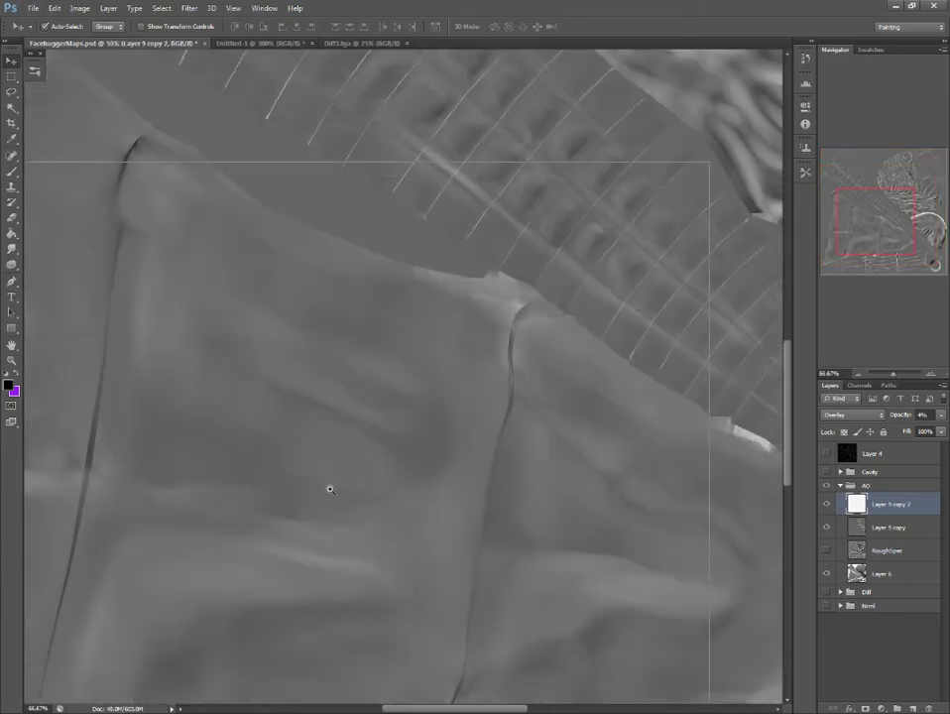
scroll(331, 489, "up", 2, "alt")
scroll(331, 489, "up", 1, "alt")
scroll(331, 489, "down", 2, "alt")
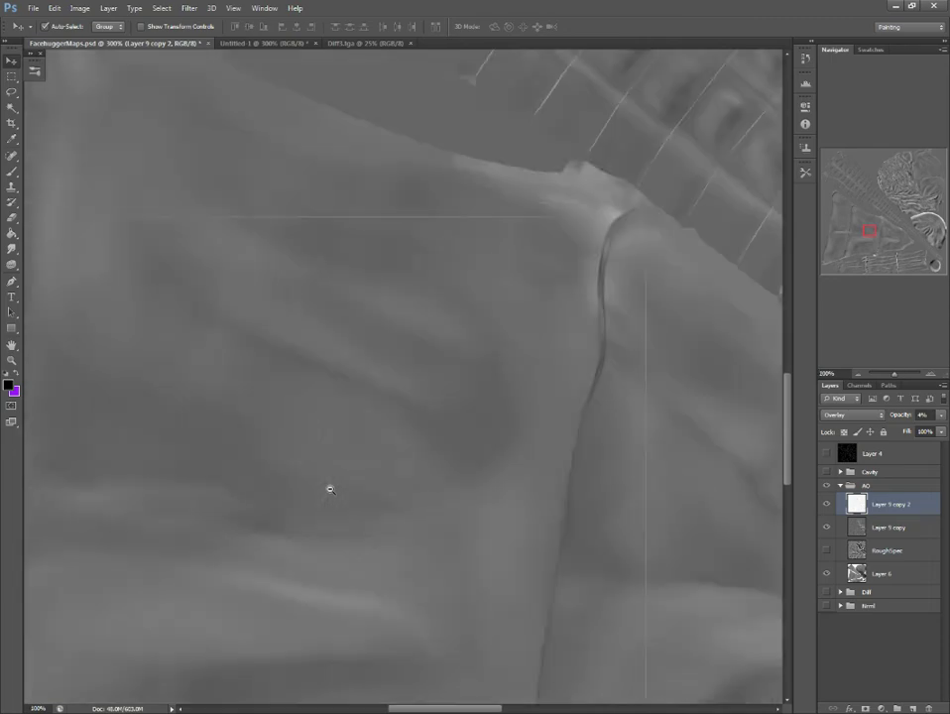
scroll(330, 489, "down", 2, "alt")
scroll(330, 489, "down", 2, "alt")
scroll(331, 489, "down", 1, "alt")
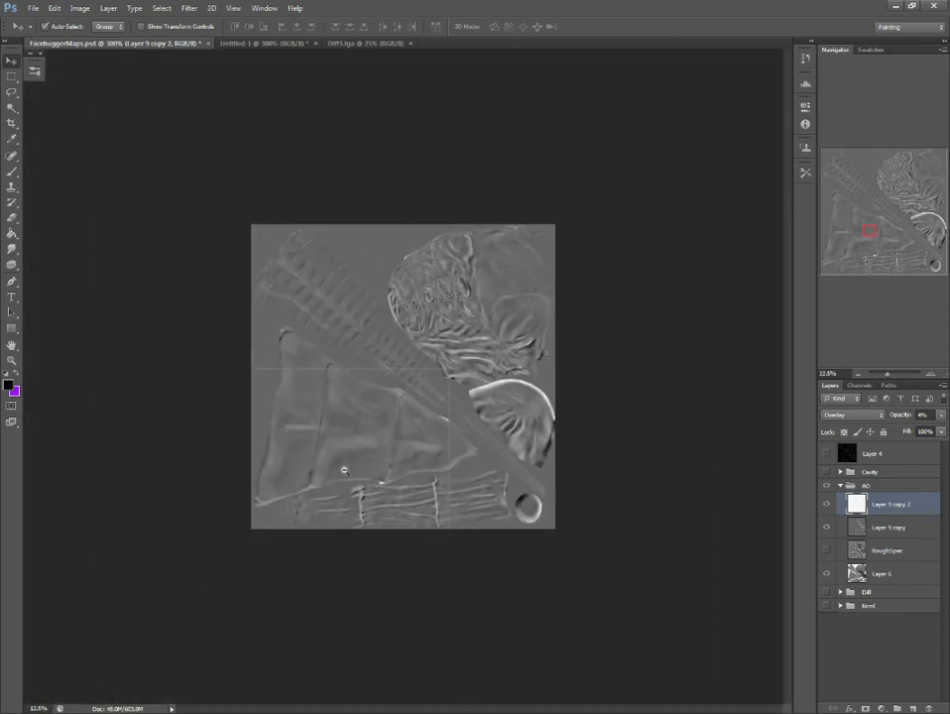
scroll(581, 392, "down", 1, "alt")
left_click(582, 392)
scroll(556, 392, "up", 1, "alt")
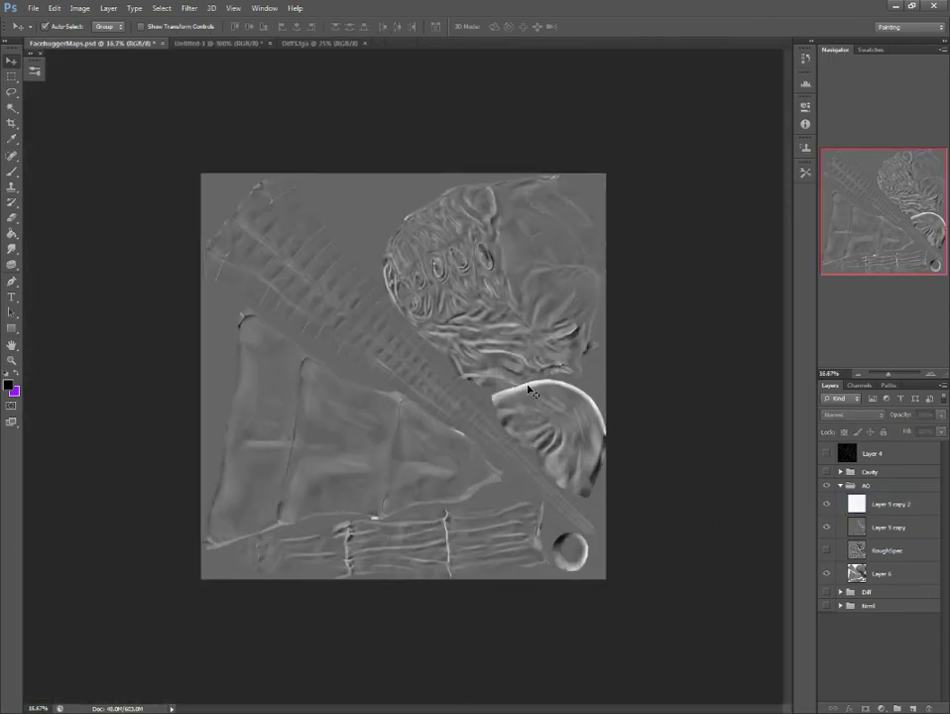